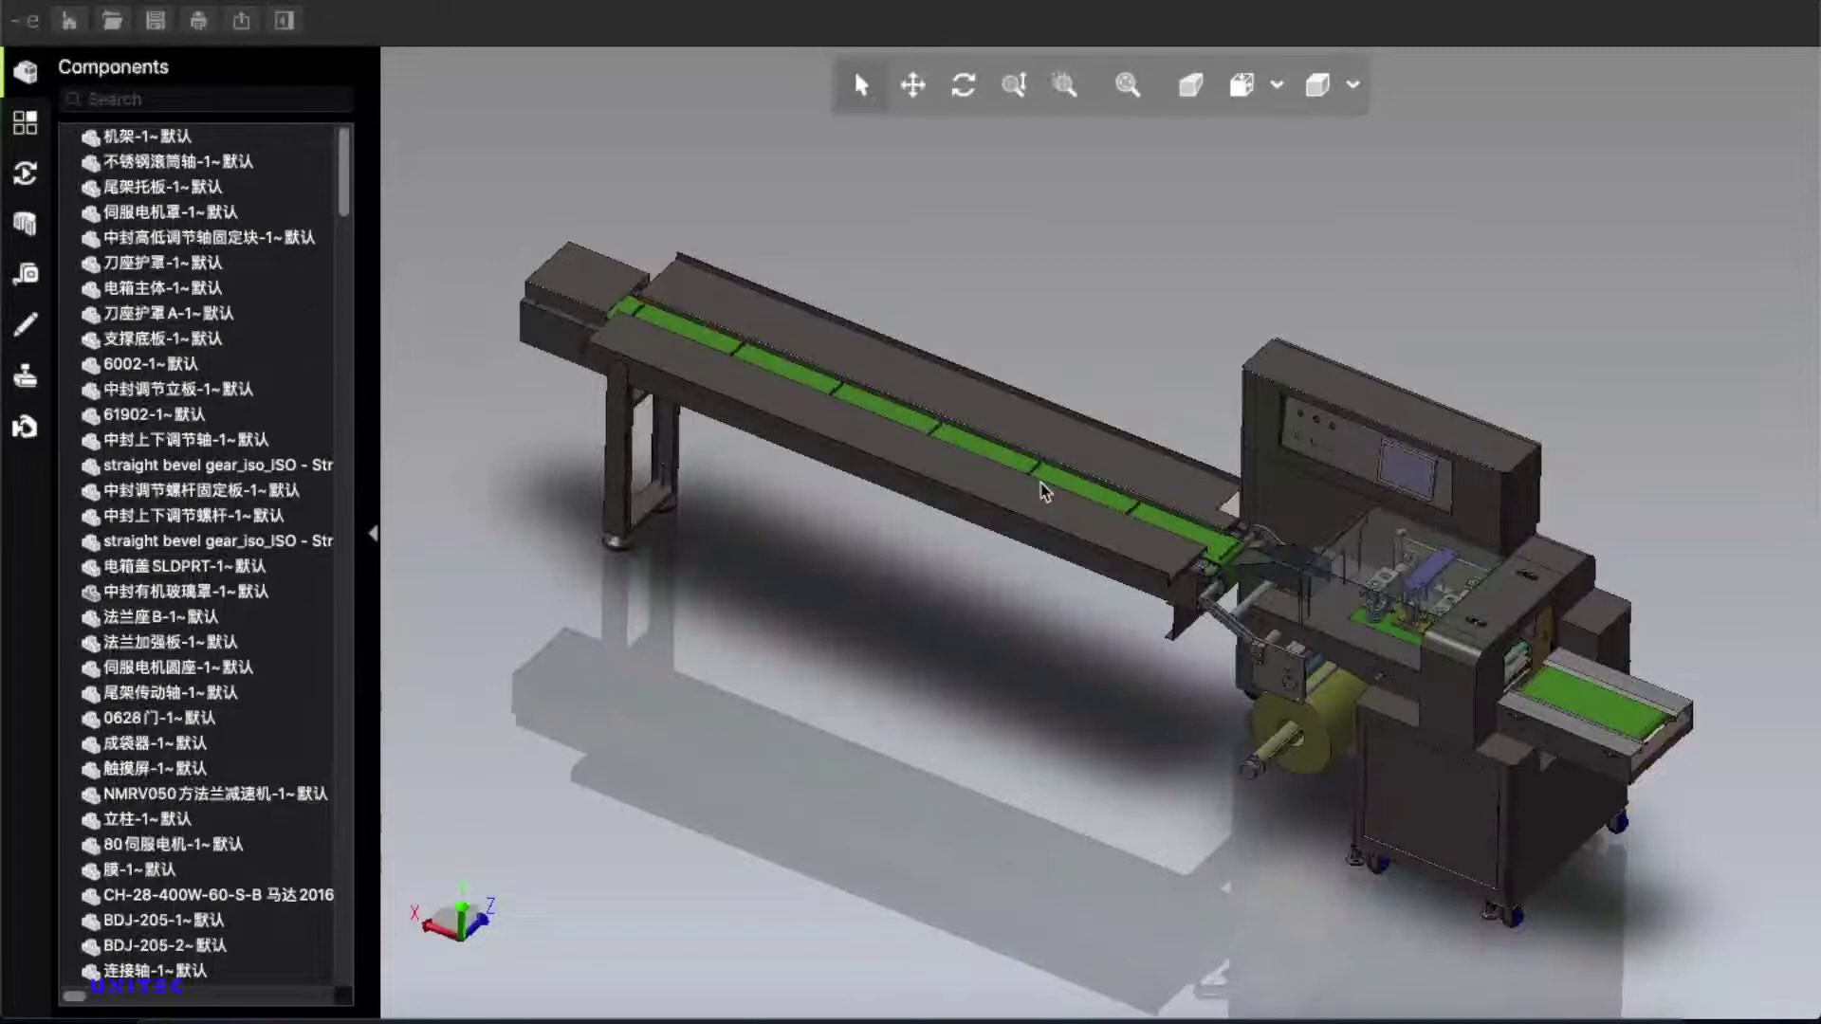
# Switch to Finder, open the Picture folder and preview the machine images, including 04Partial view.jpg and 05Medium seal parts.jpg, then close the preview.
pyautogui.click(180, 975)
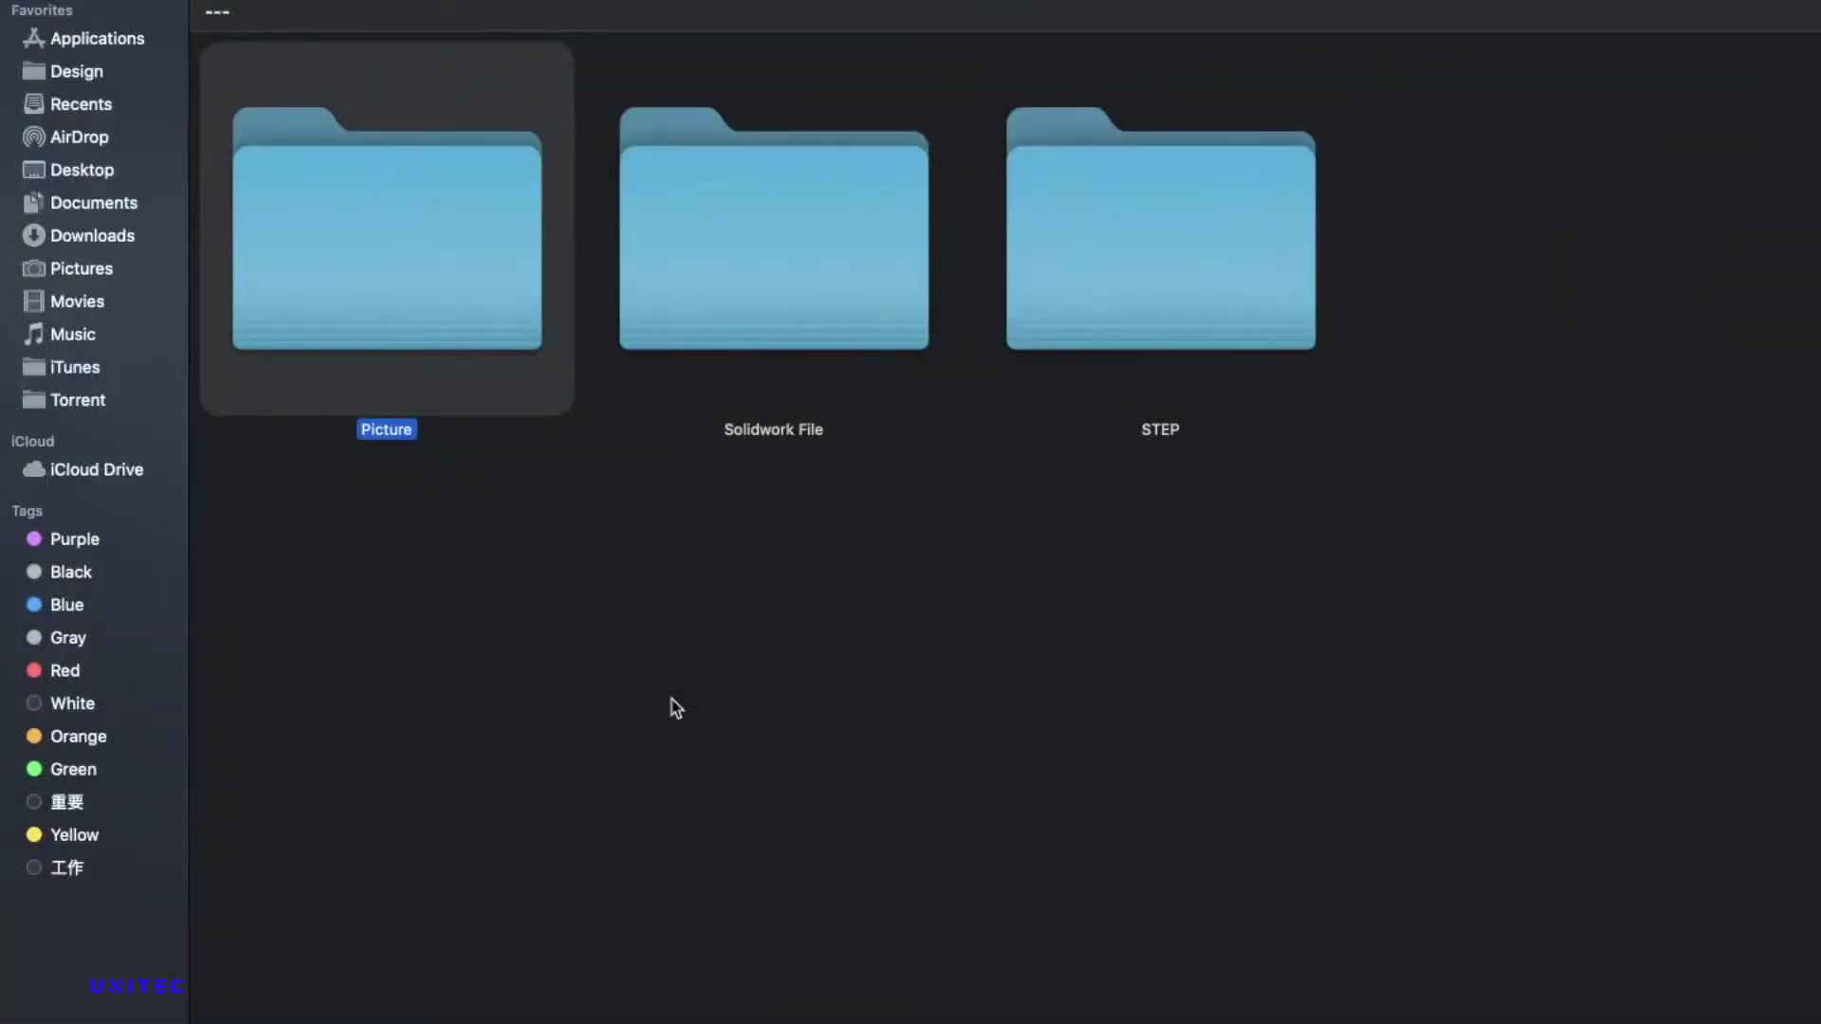
pyautogui.doubleClick(392, 257)
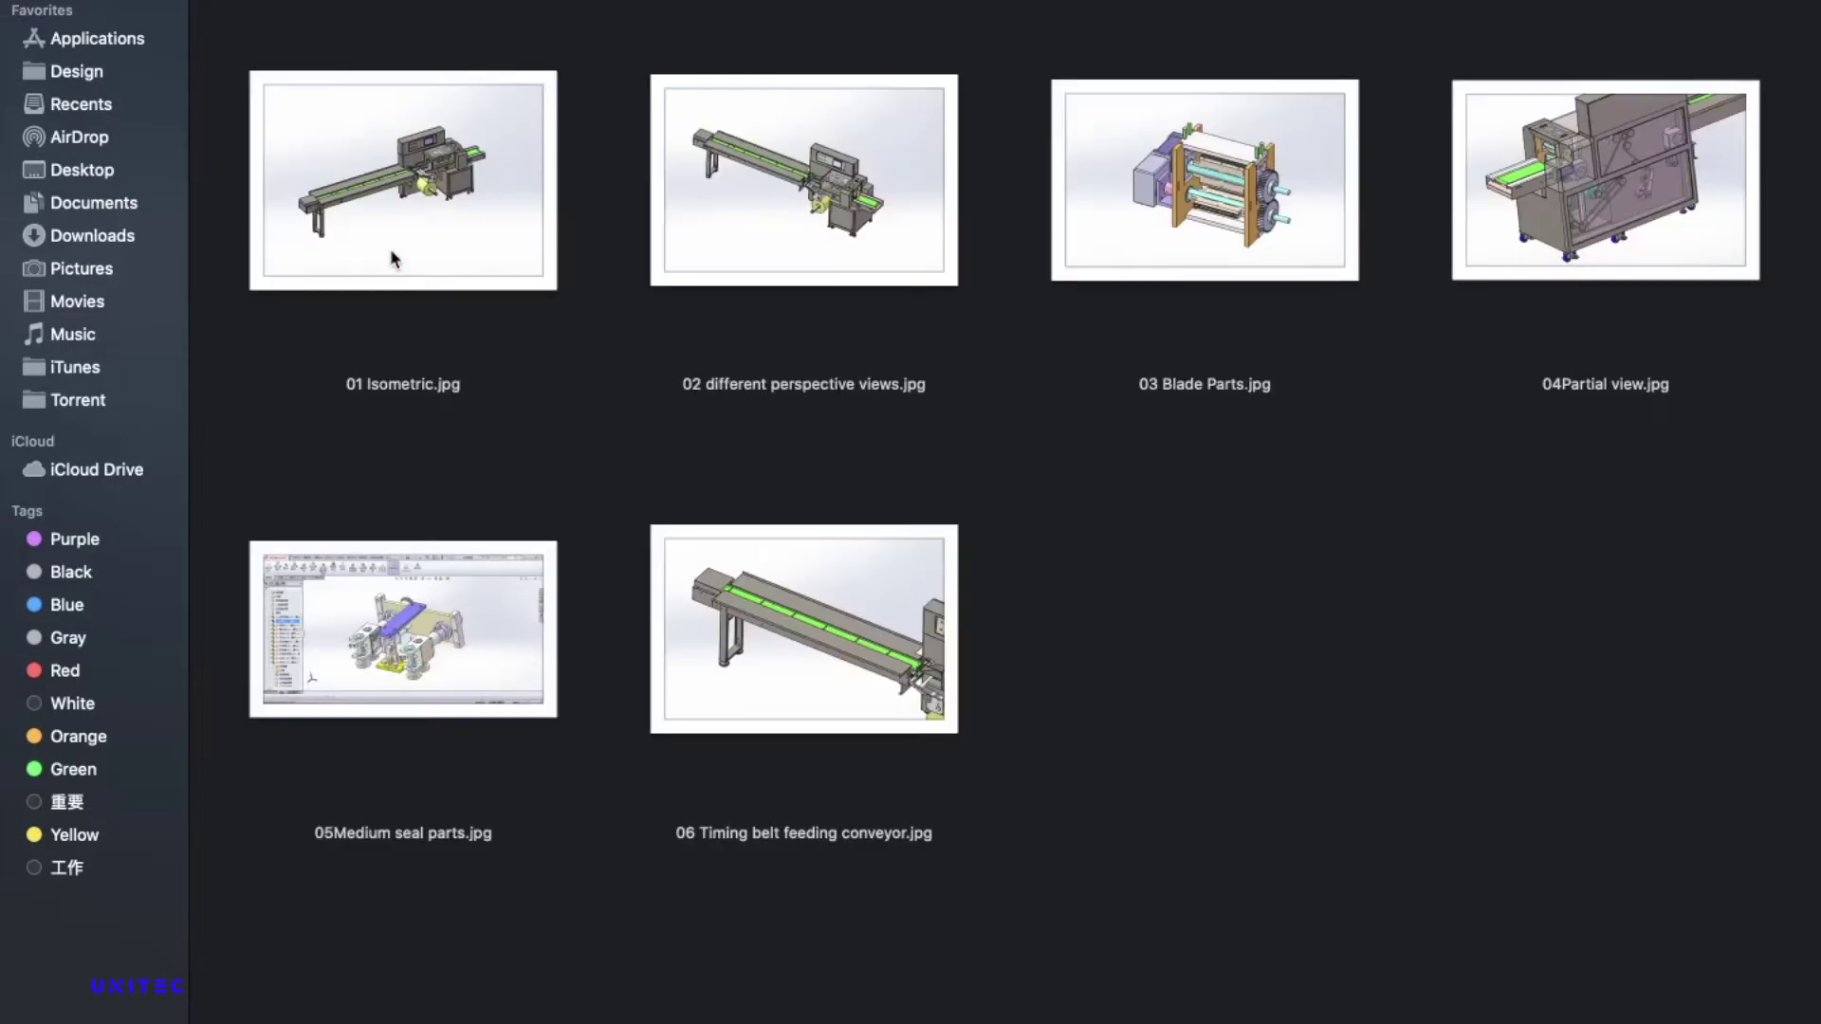
pyautogui.click(414, 200)
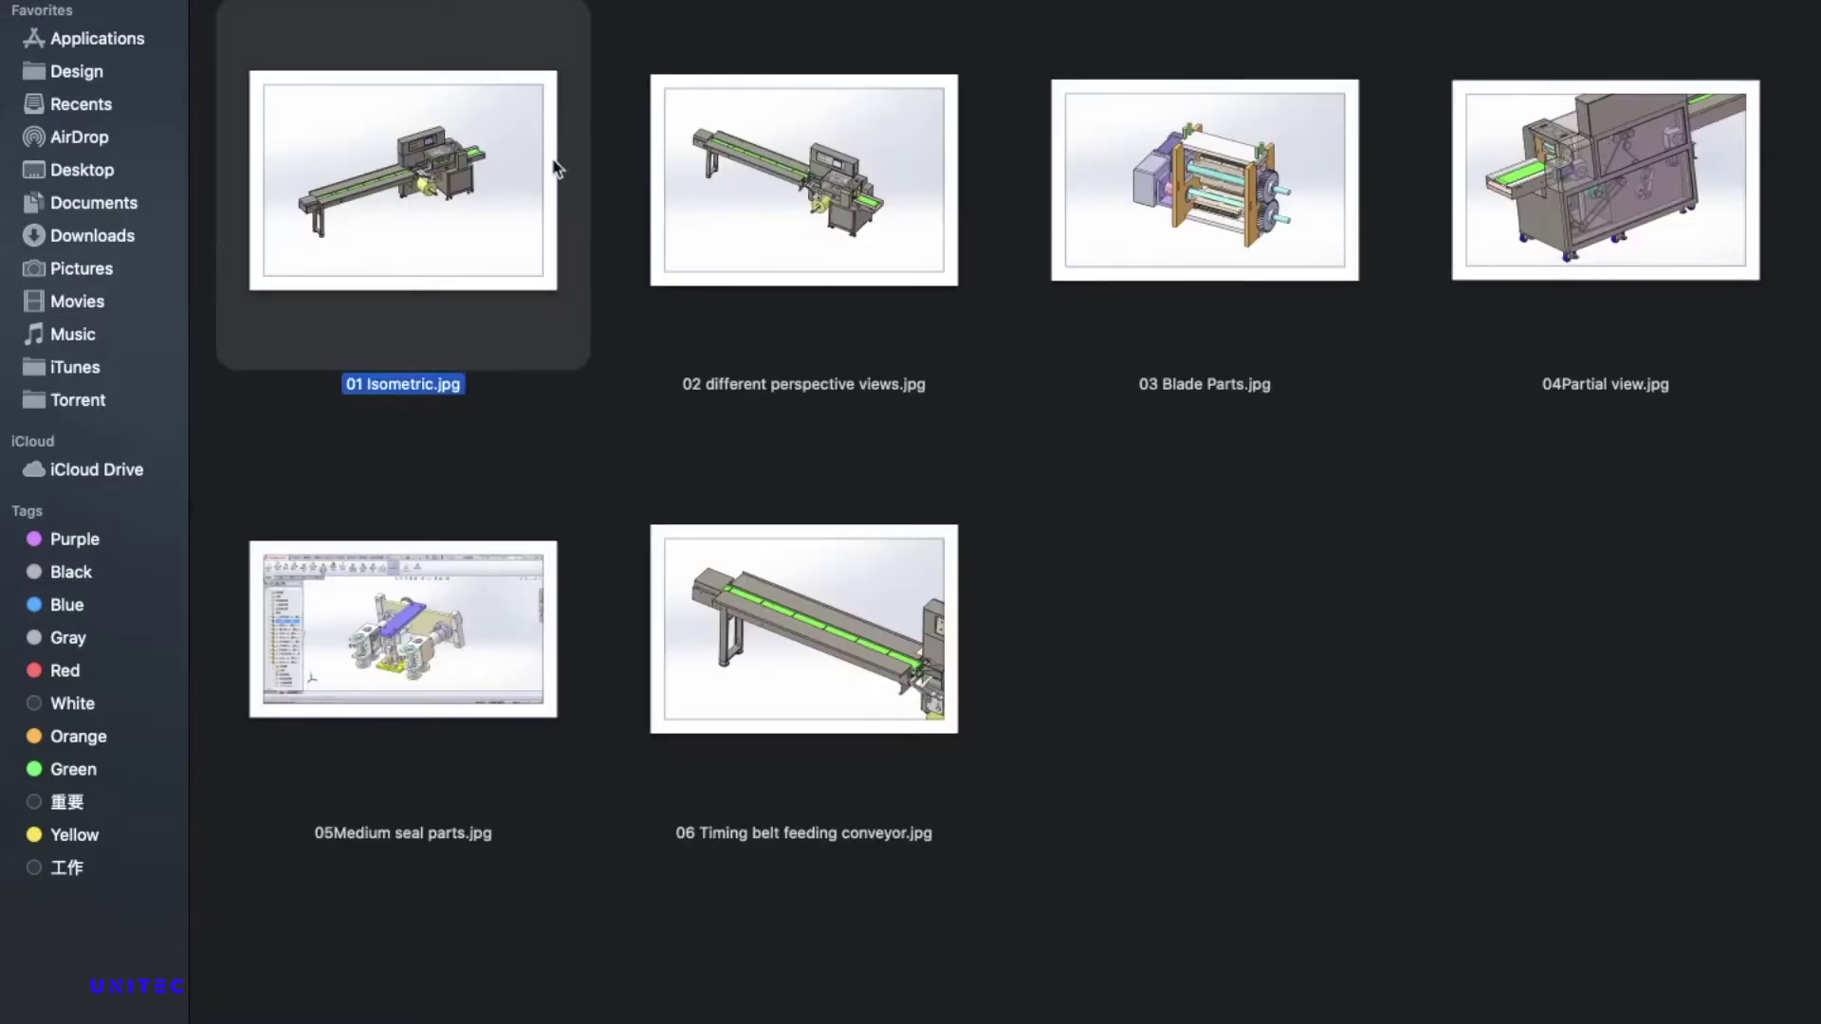
pyautogui.press('space')
pyautogui.press('Right')
pyautogui.press('Right')
pyautogui.press('Right')
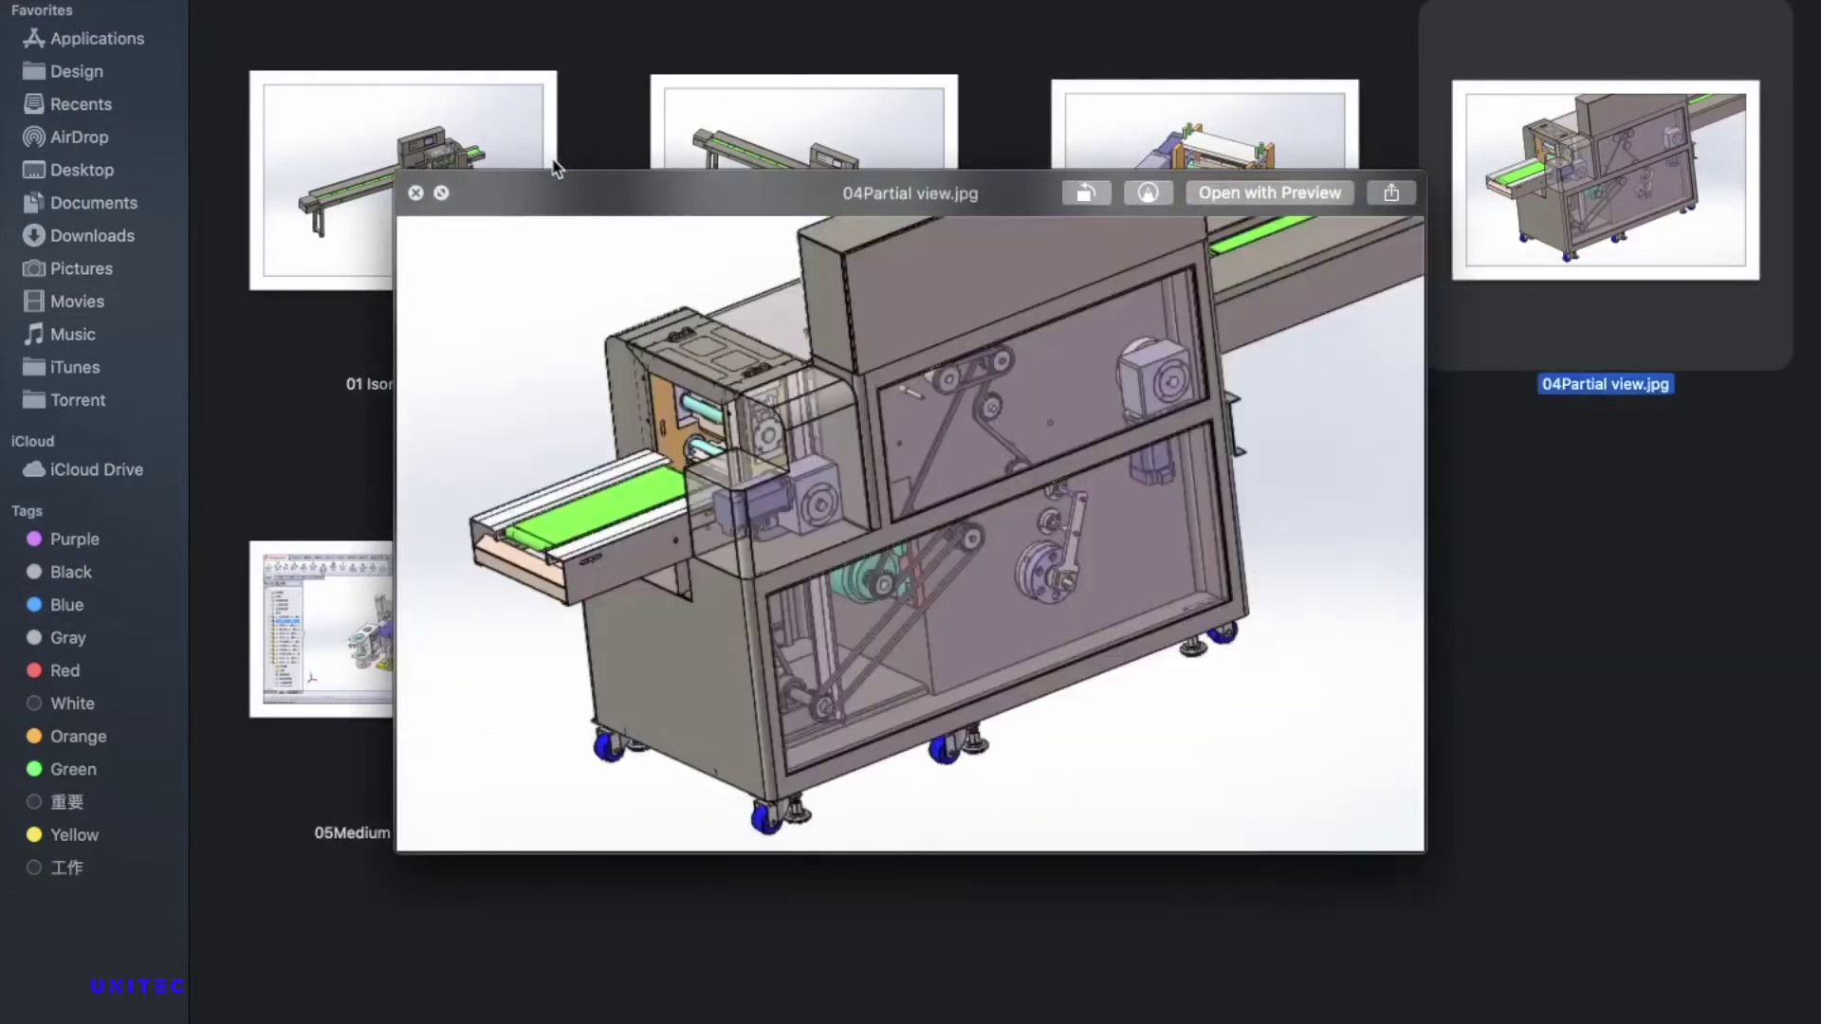
pyautogui.press('Left')
pyautogui.press('Down')
pyautogui.press('Left')
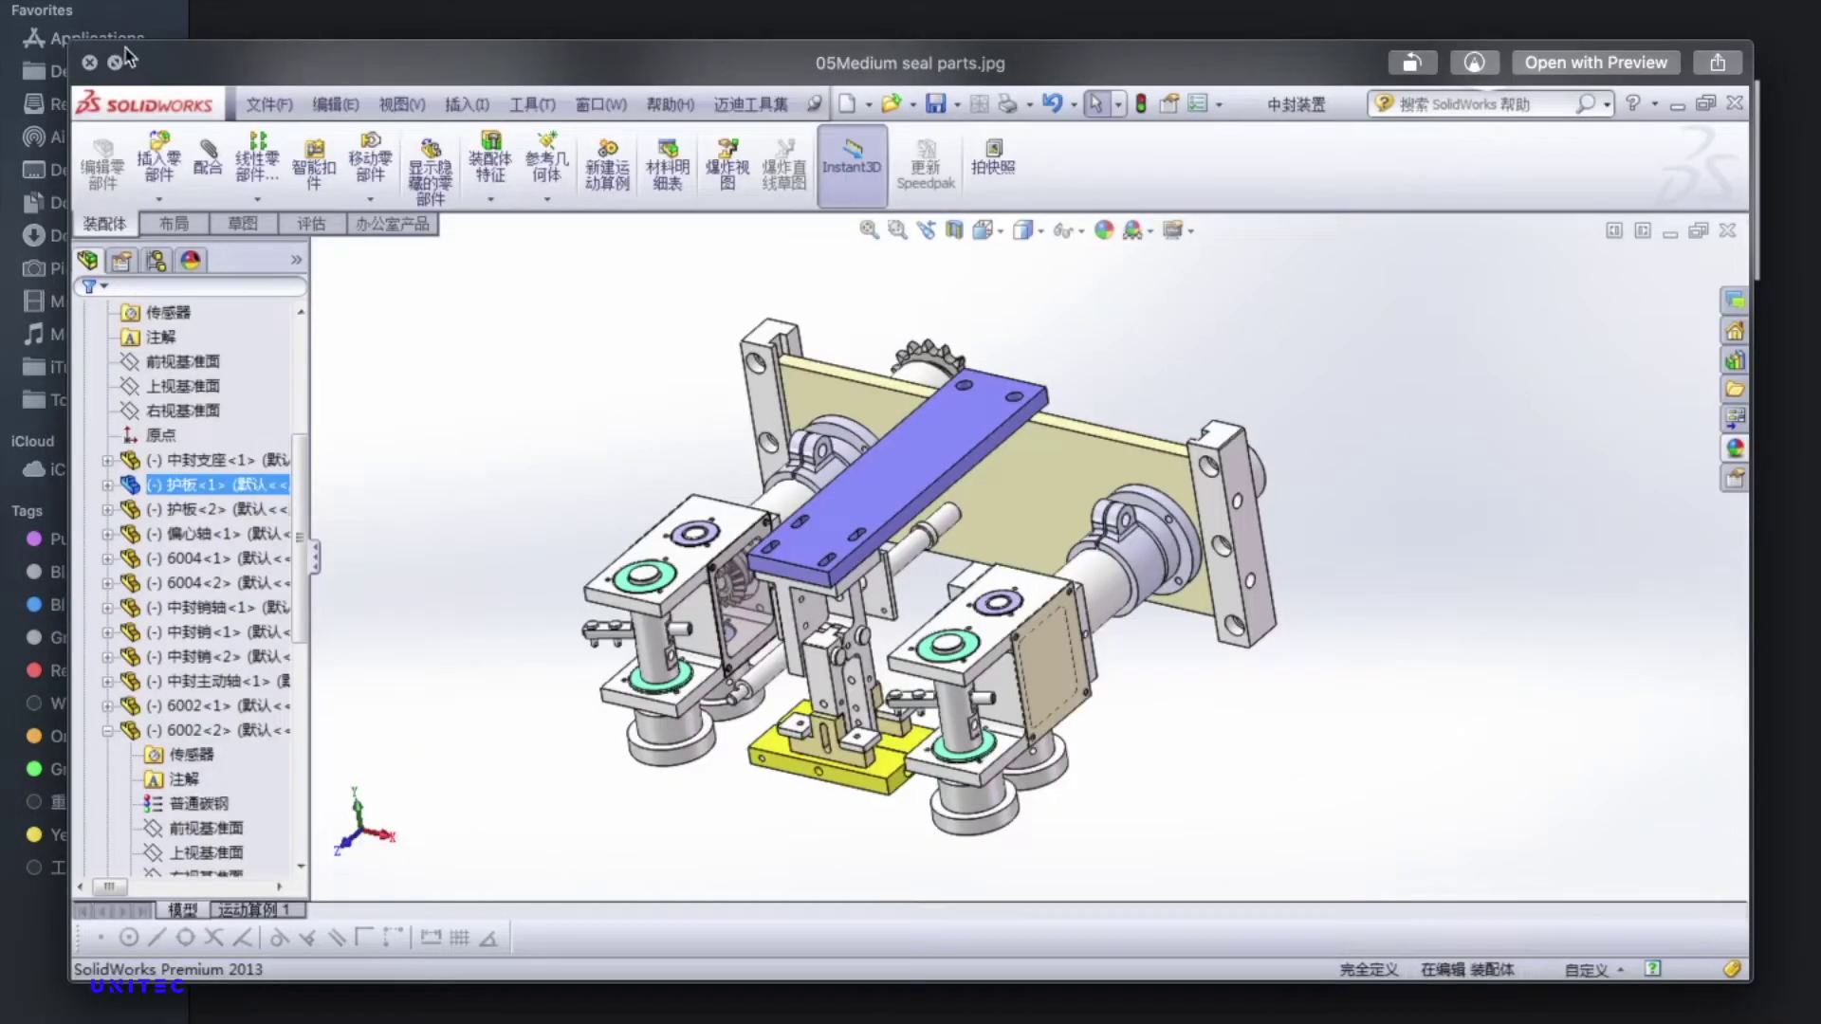
pyautogui.click(91, 65)
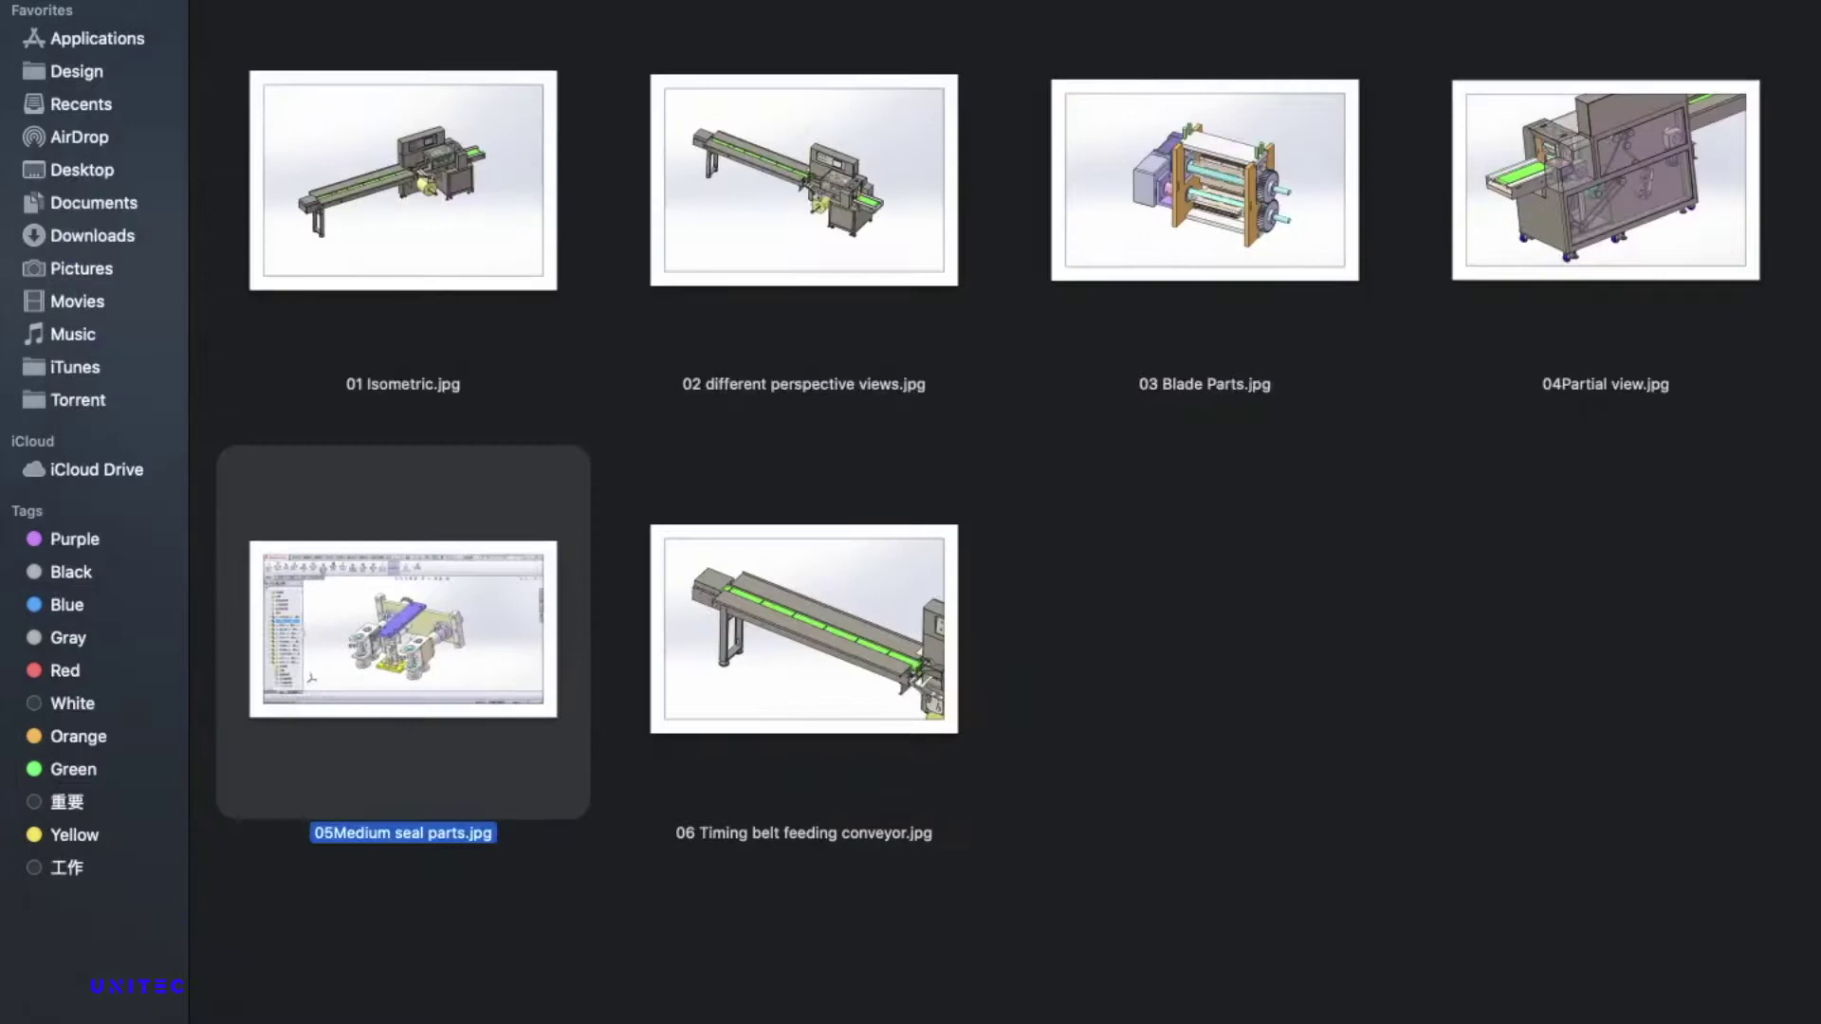
# Return to the parent folder, open the folder holding the SolidWorks part files and look through its contents.
pyautogui.press('super+Up')
pyautogui.doubleClick(1197, 267)
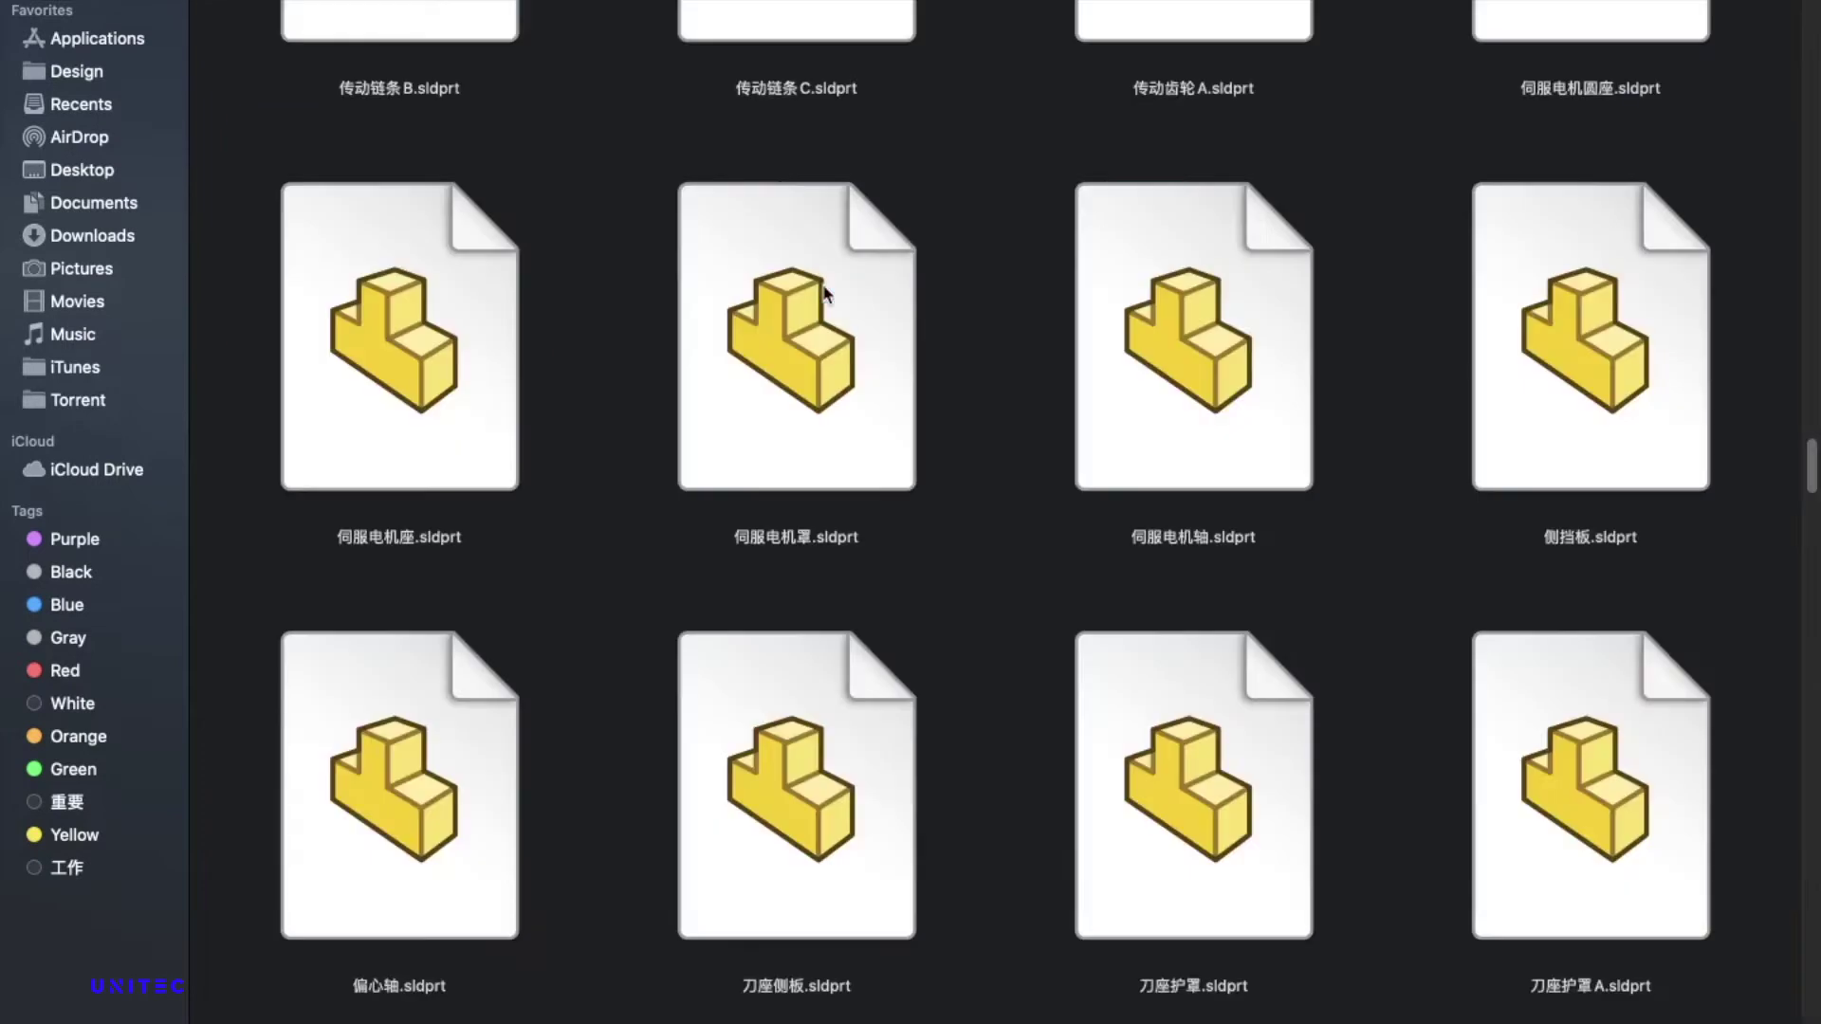
pyautogui.scroll(20, 698, 325)
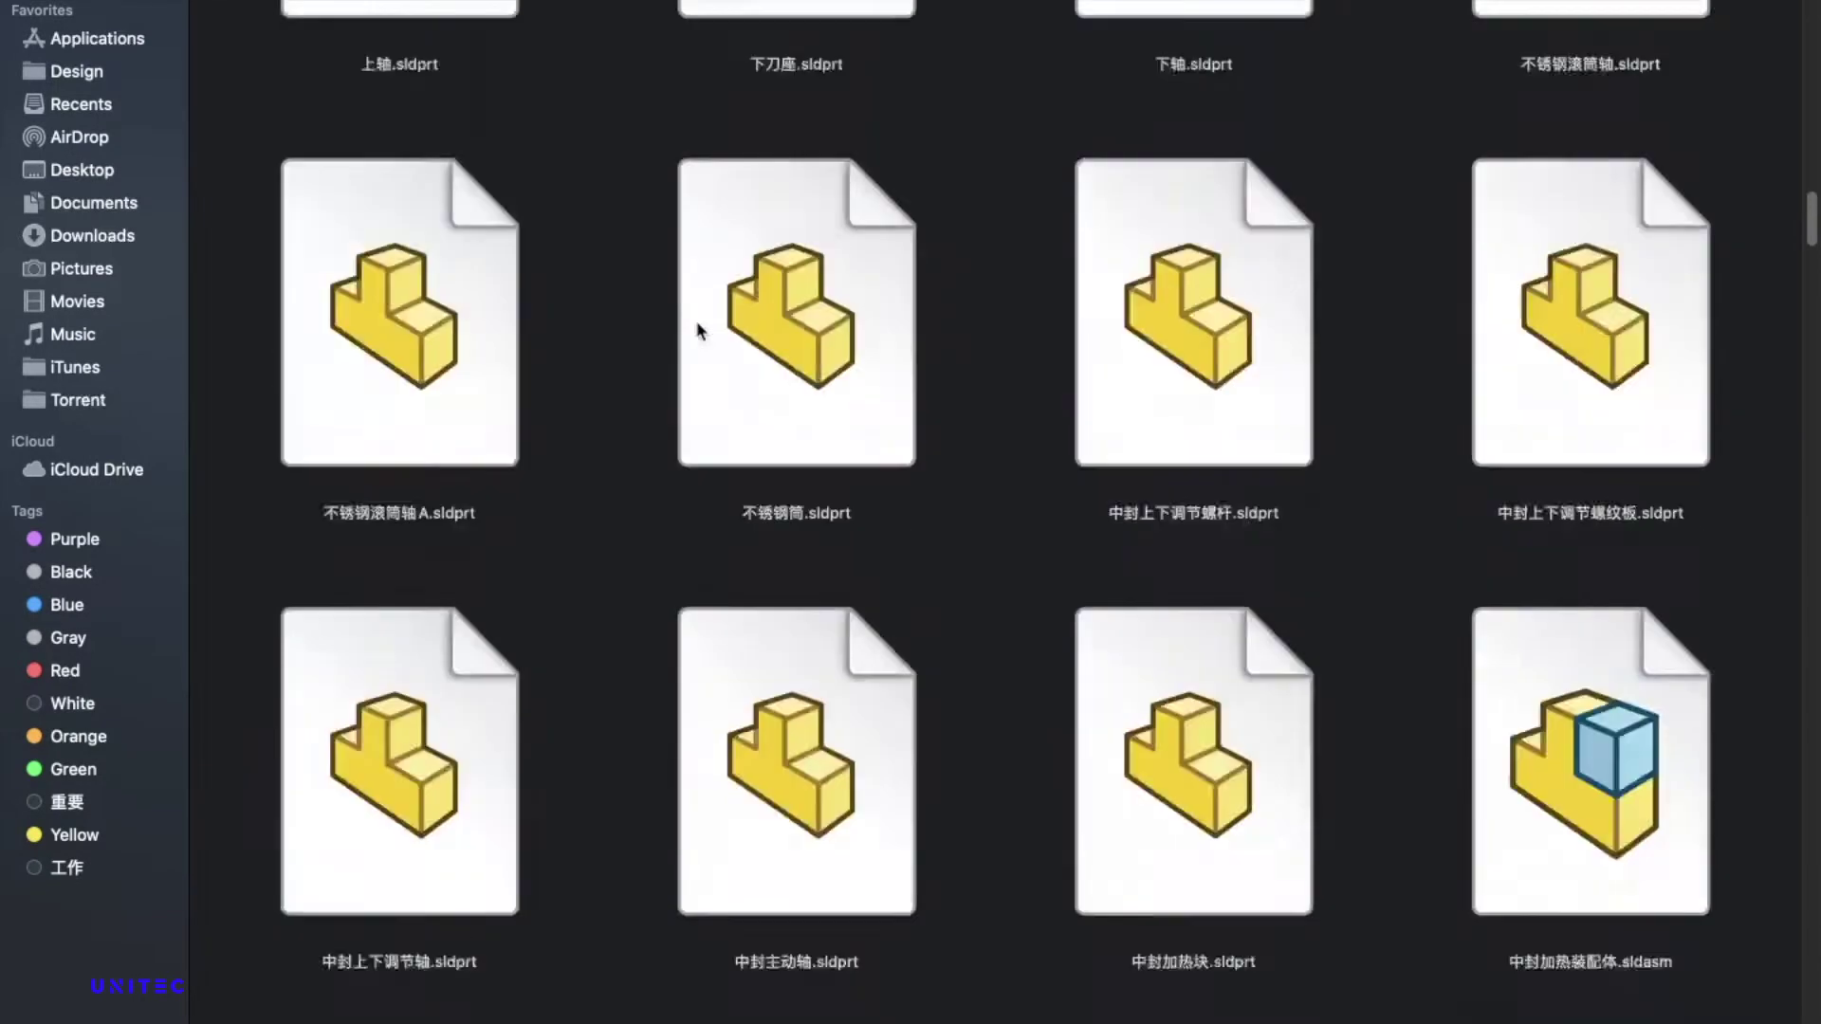
pyautogui.scroll(-20, 574, 496)
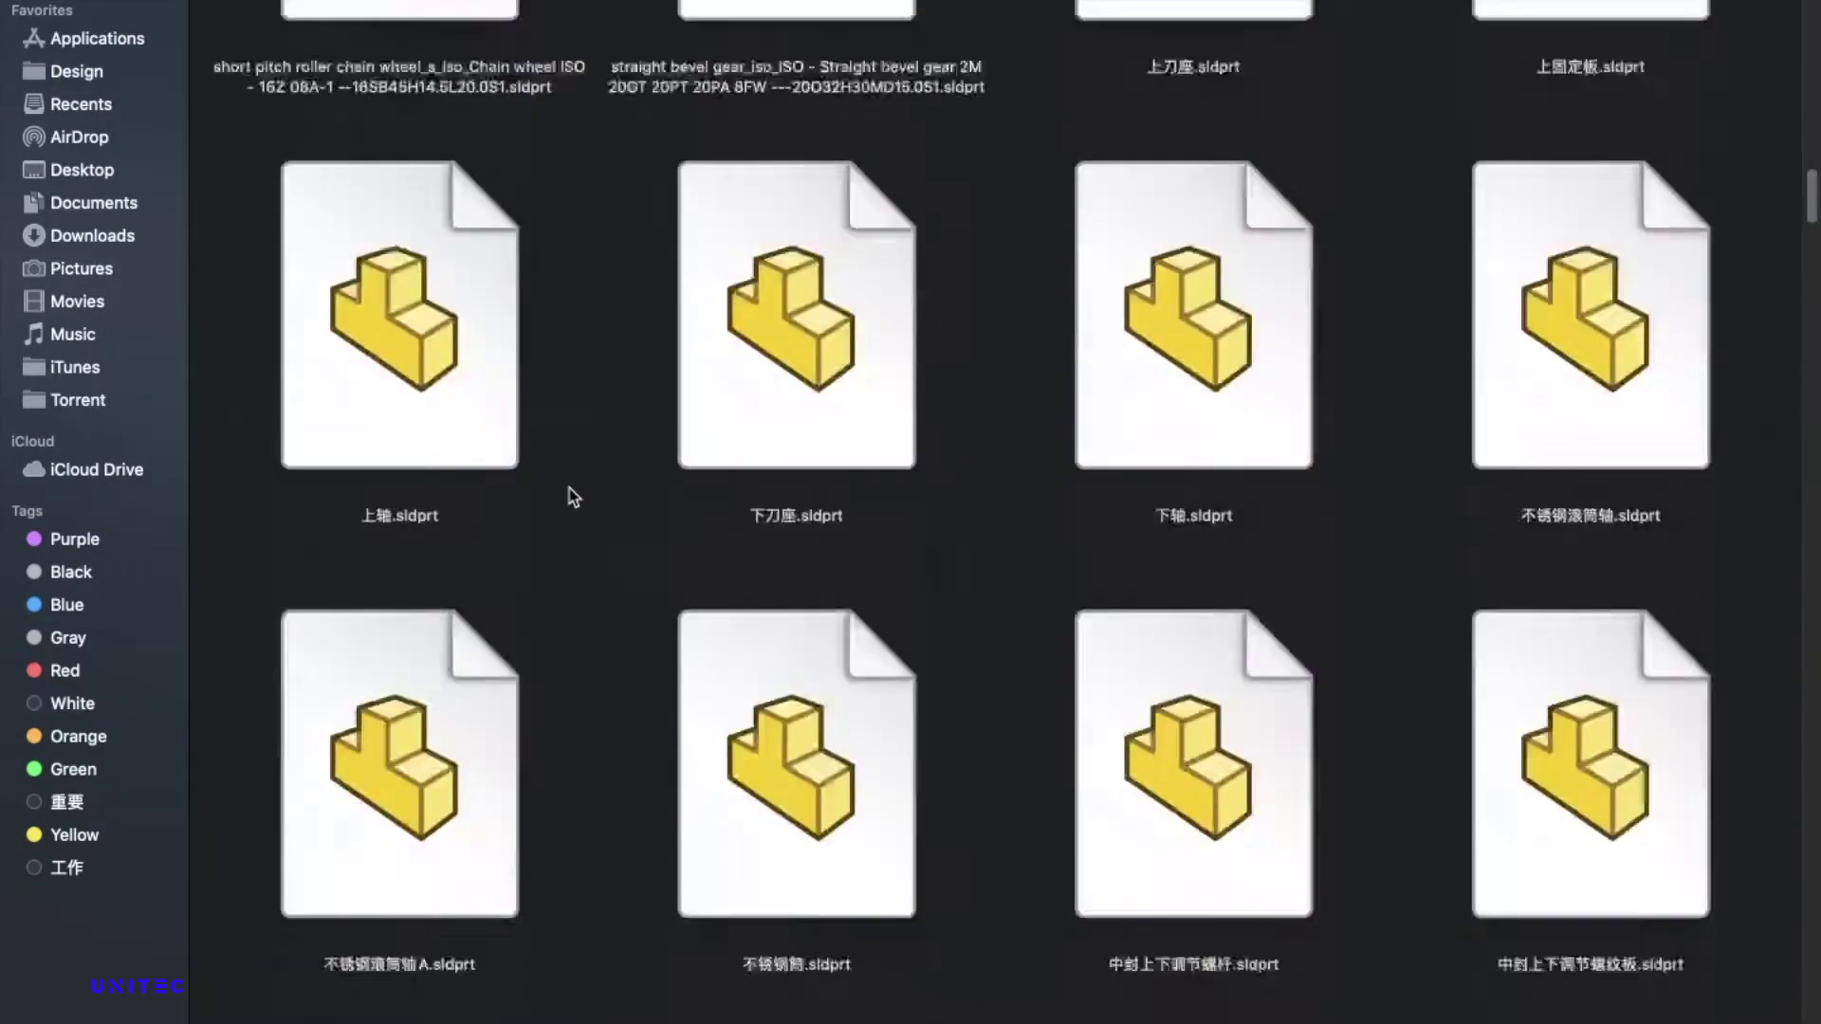
# List the files grouped by size and select Design drawing of standard SC300 pillow packing machine (mask packing machine).SLDASM.
pyautogui.press('super+2')
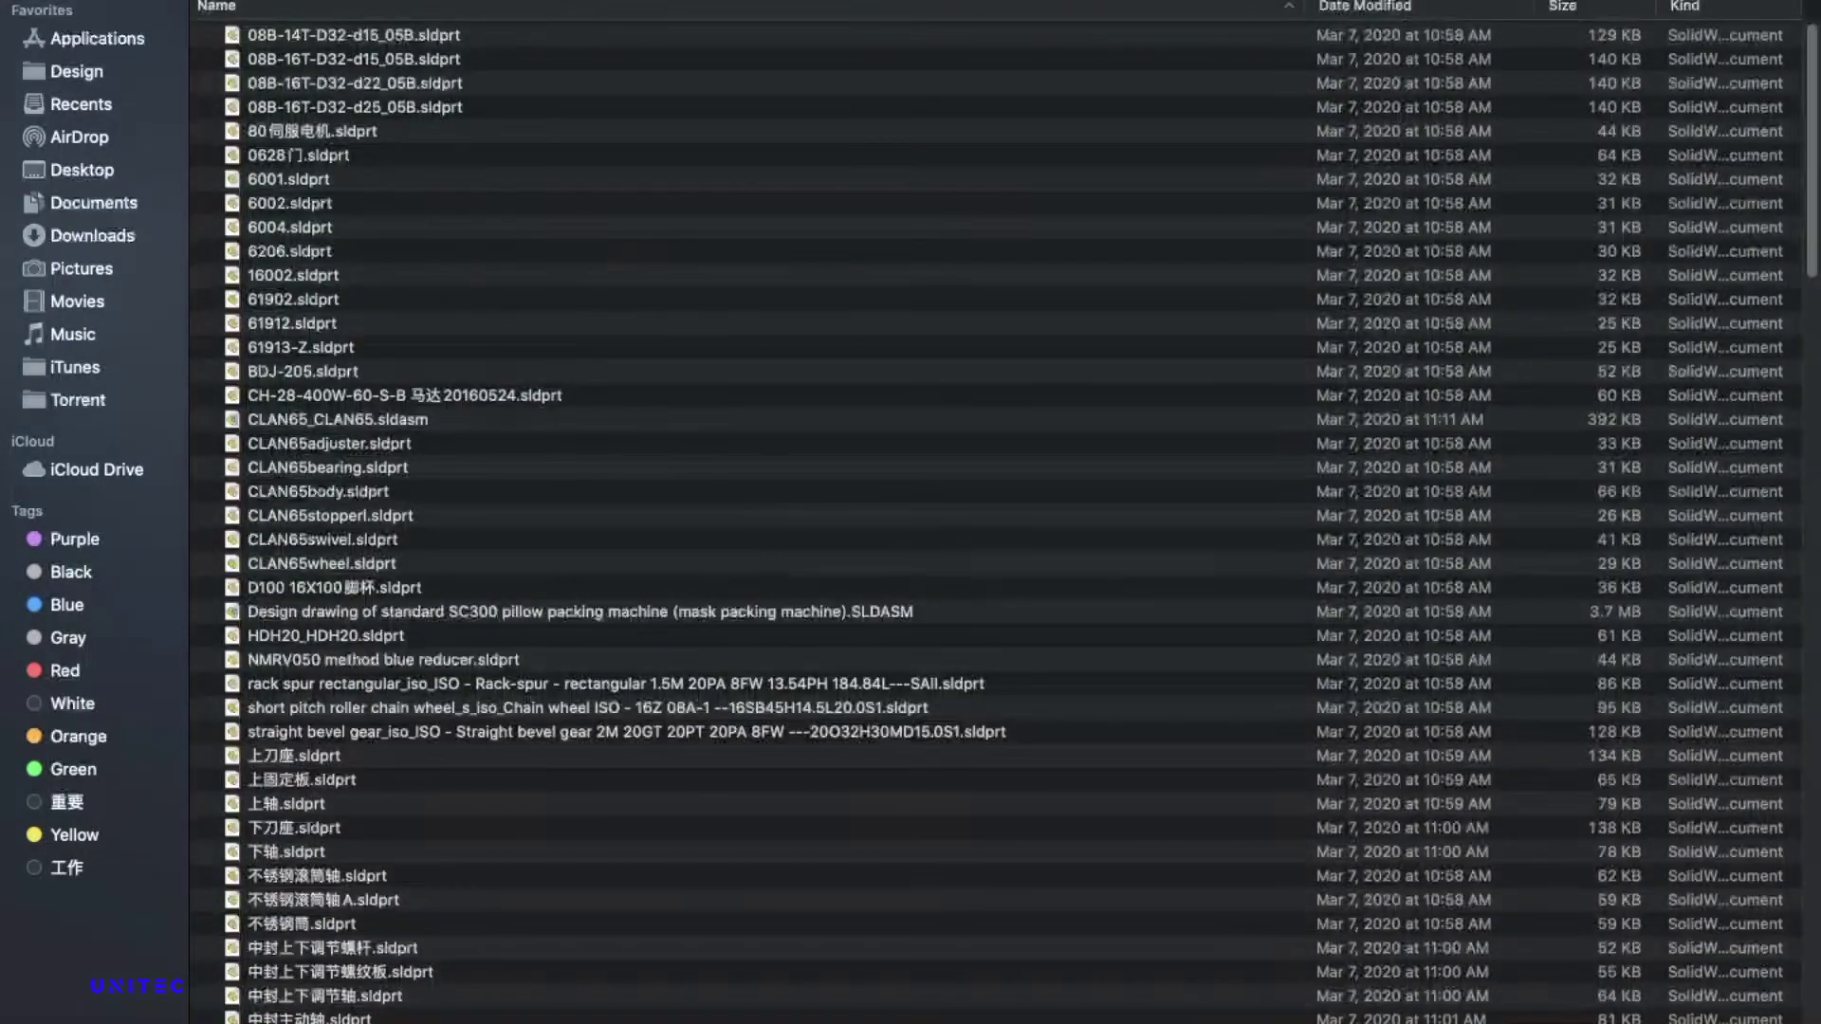
pyautogui.click(422, 5)
pyautogui.click(459, 199)
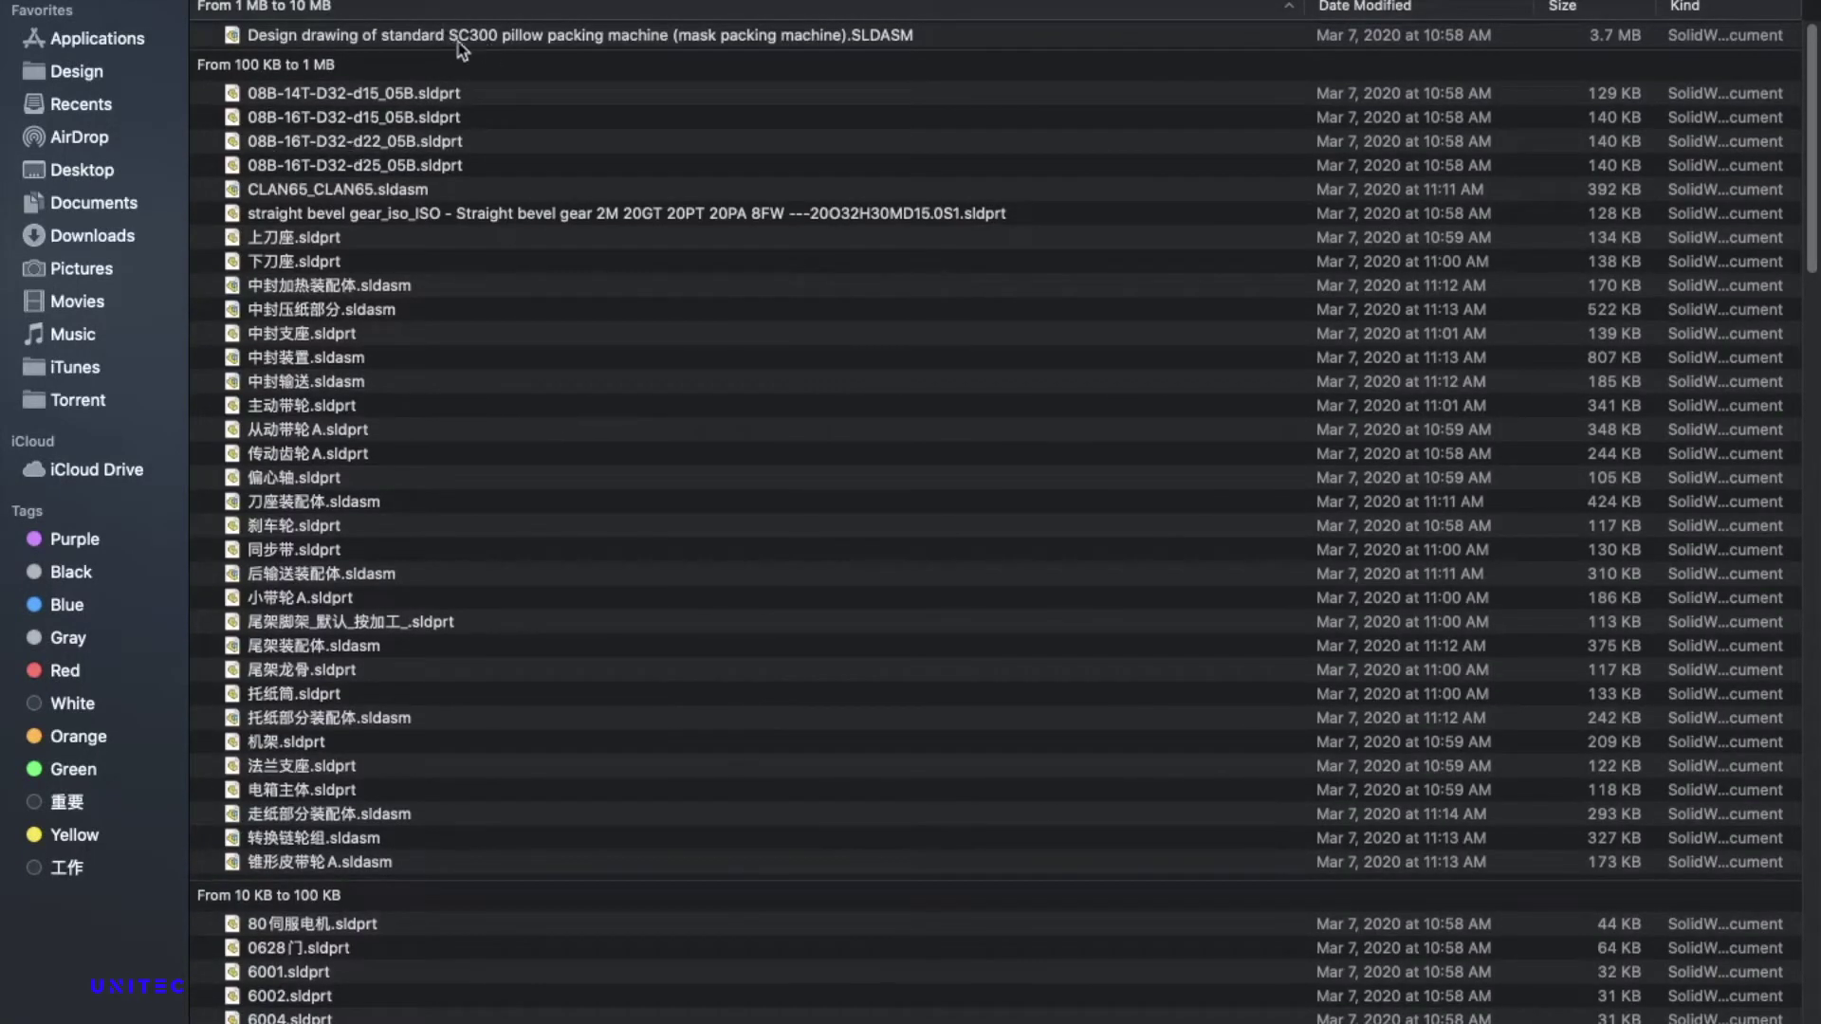
pyautogui.click(698, 36)
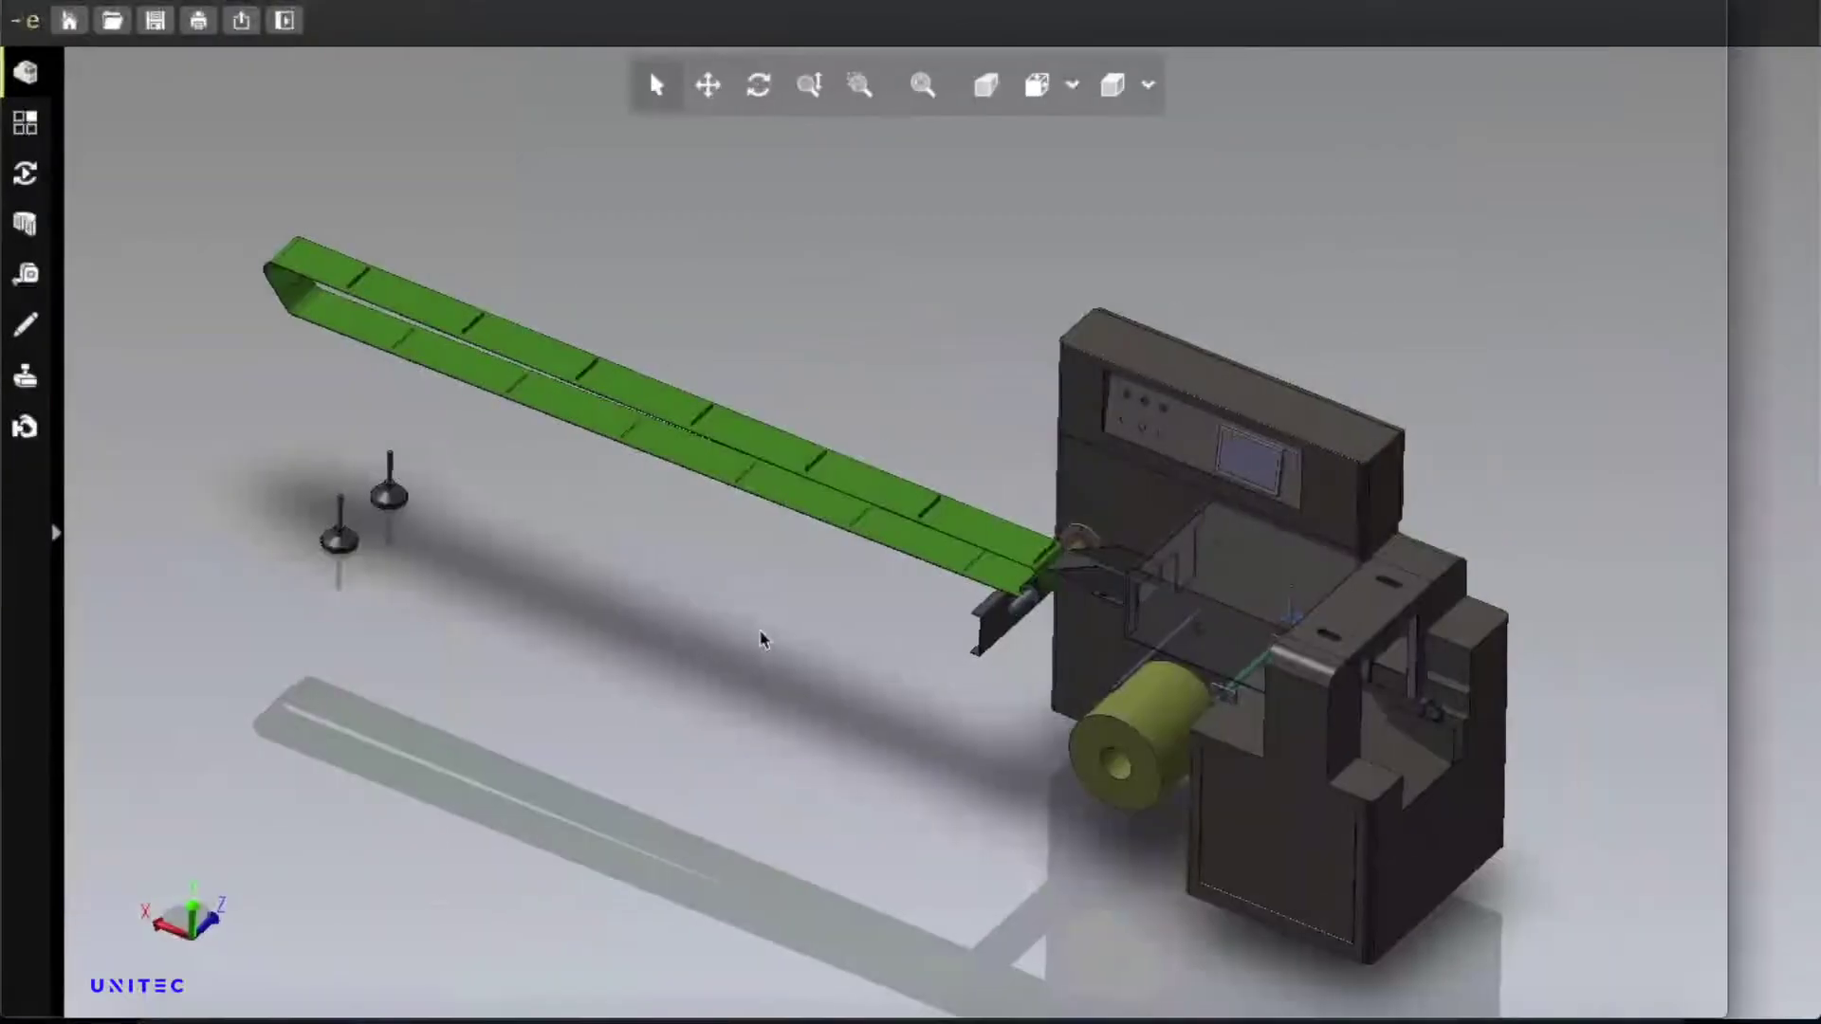
# In eDrawings, display the complete packing machine assembly together with its component list.
pyautogui.rightClick(149, 329)
pyautogui.click(245, 452)
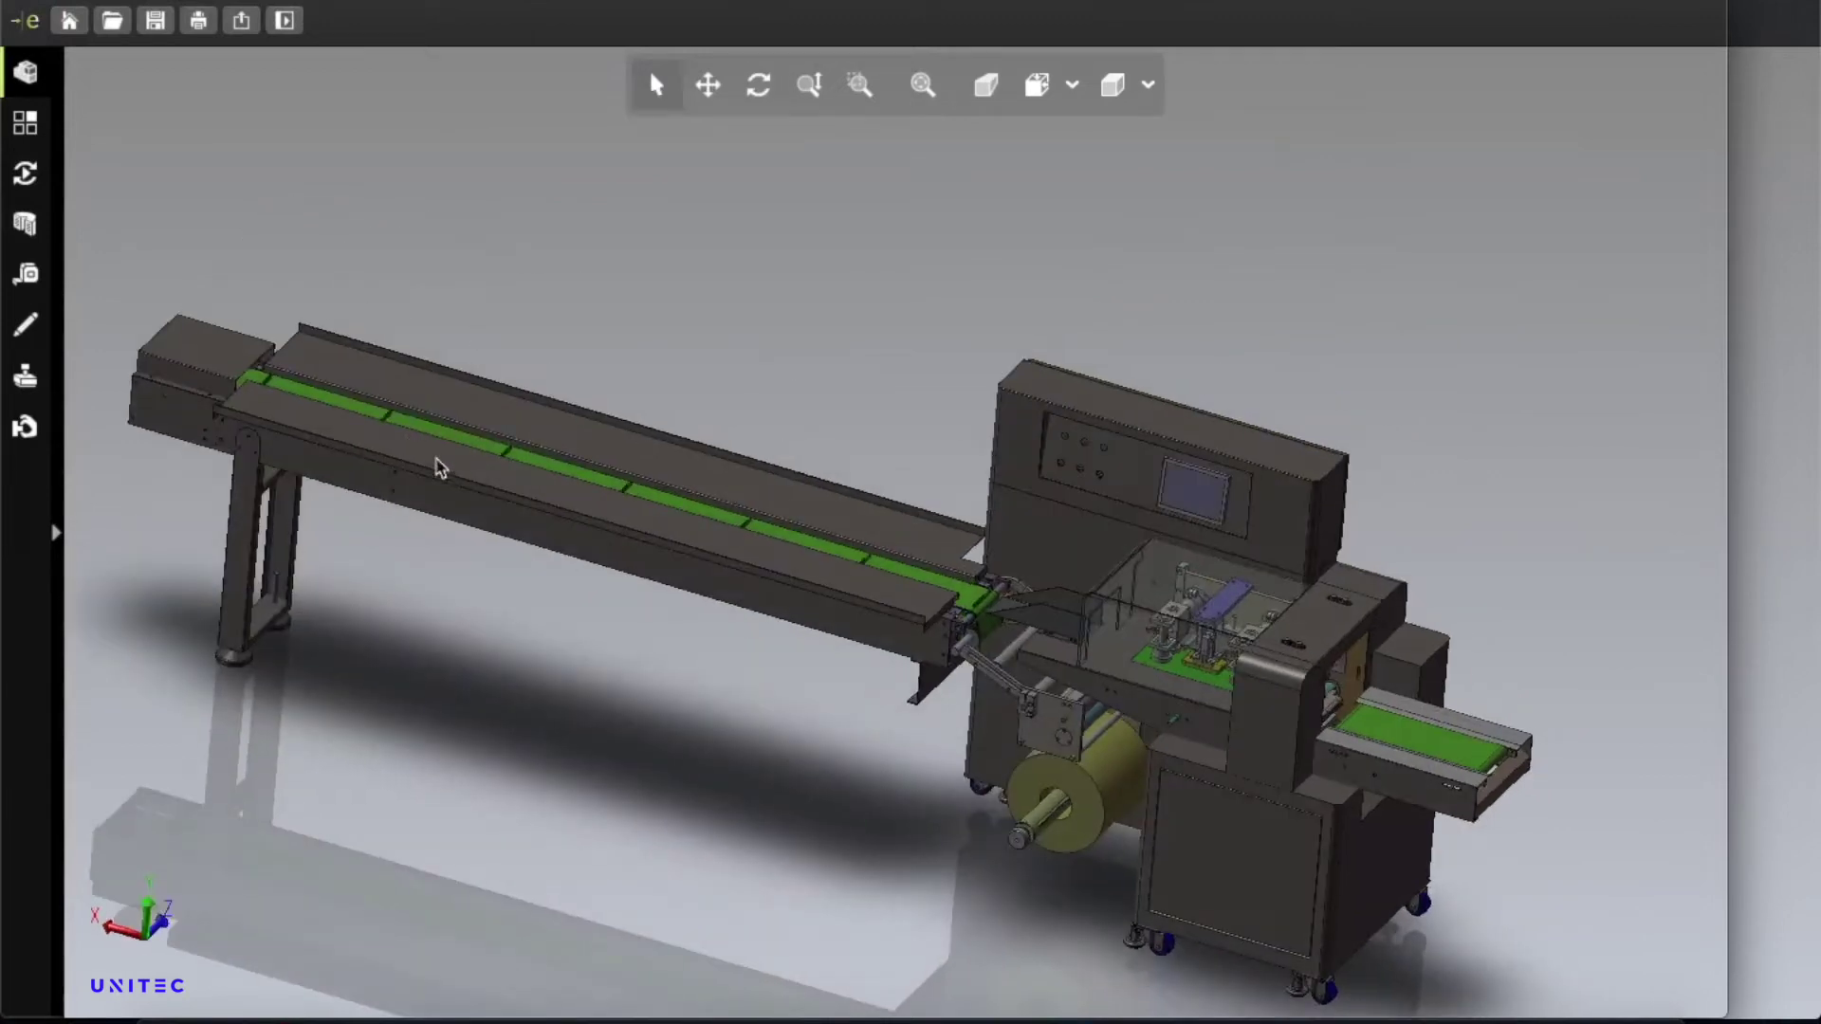
pyautogui.click(56, 533)
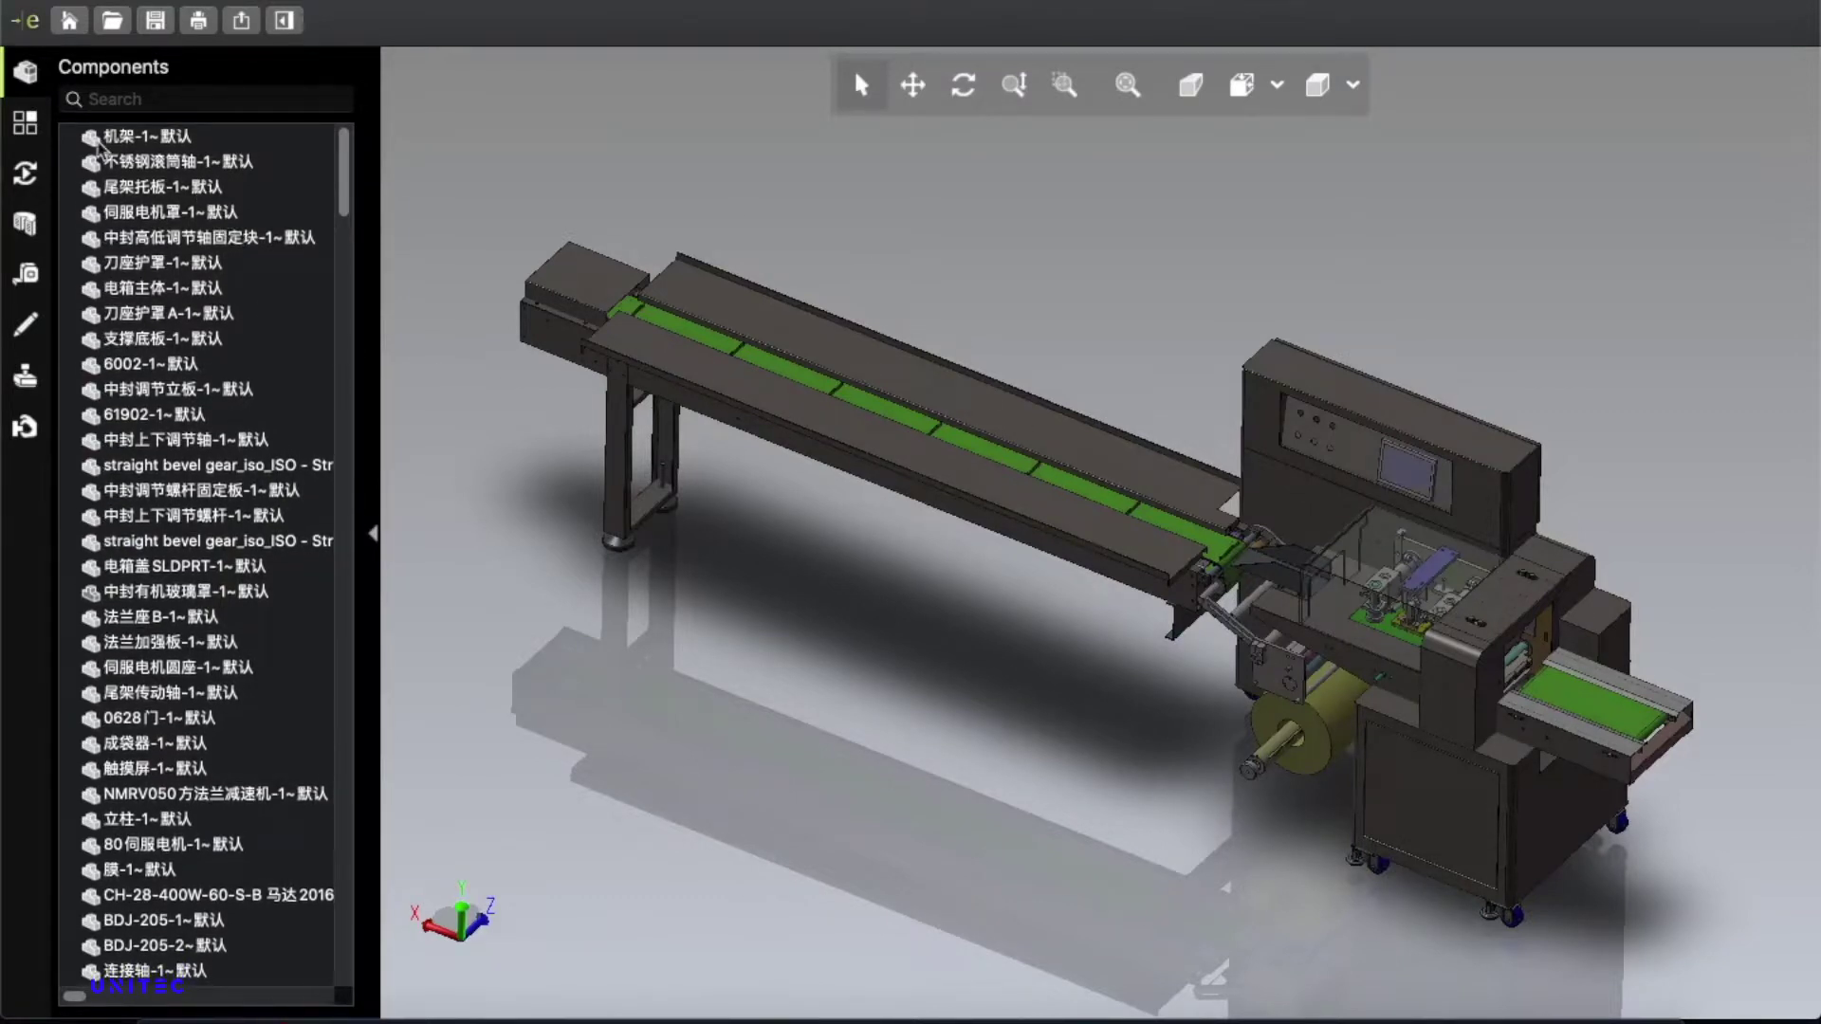
# Highlight the frame component 机架-1 and examine the whole component tree down to the CLAN65 castor subassemblies and back.
pyautogui.click(152, 137)
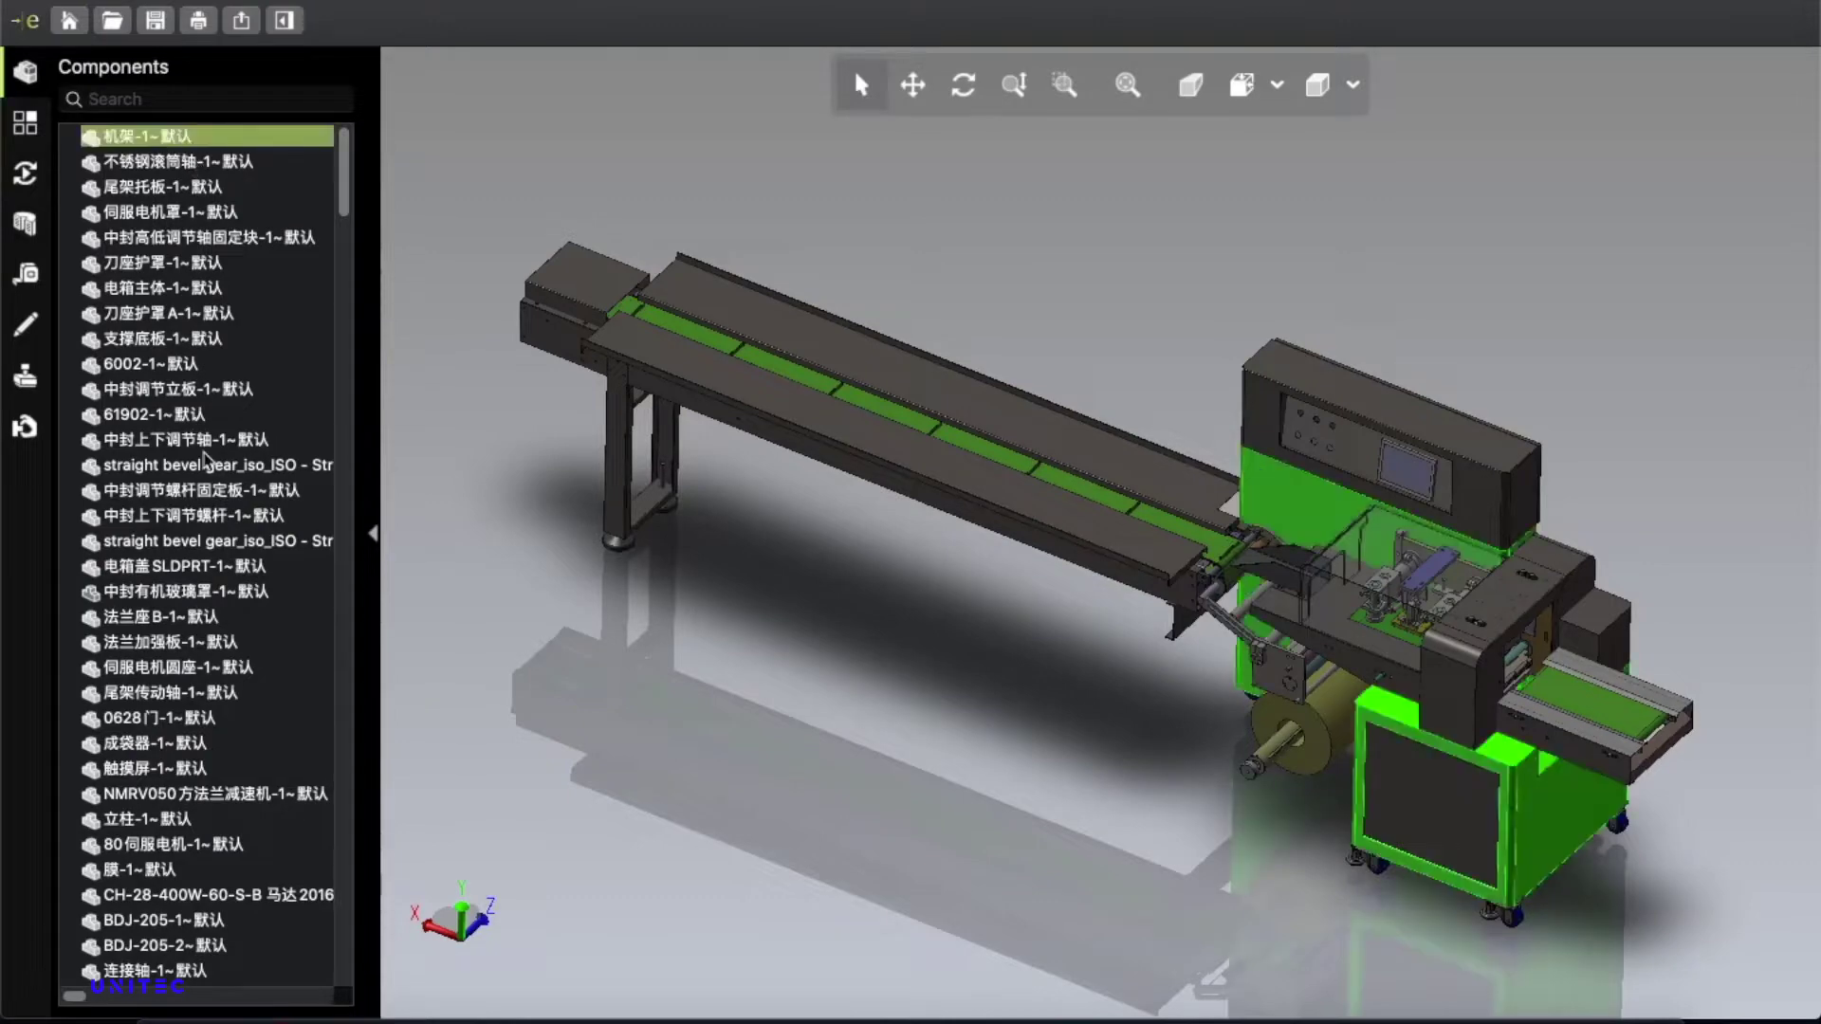
pyautogui.scroll(-10, 209, 462)
pyautogui.scroll(-15, 208, 462)
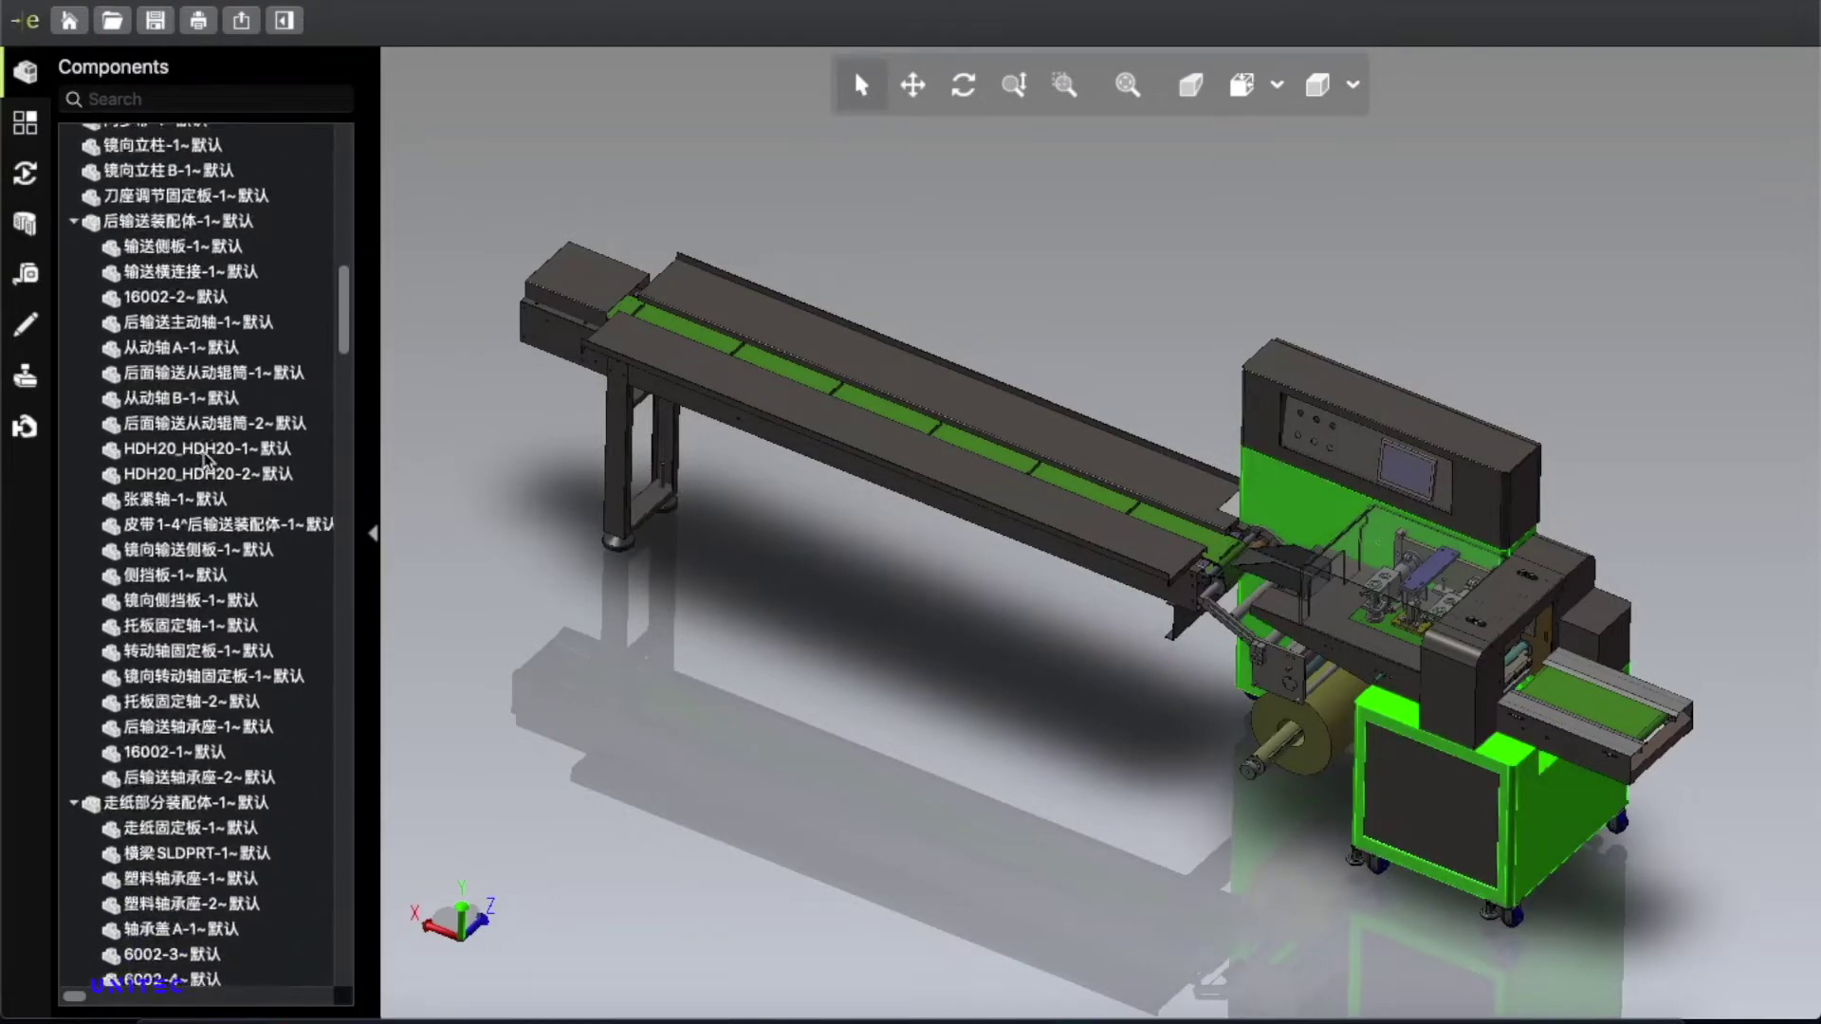
pyautogui.scroll(-12, 180, 169)
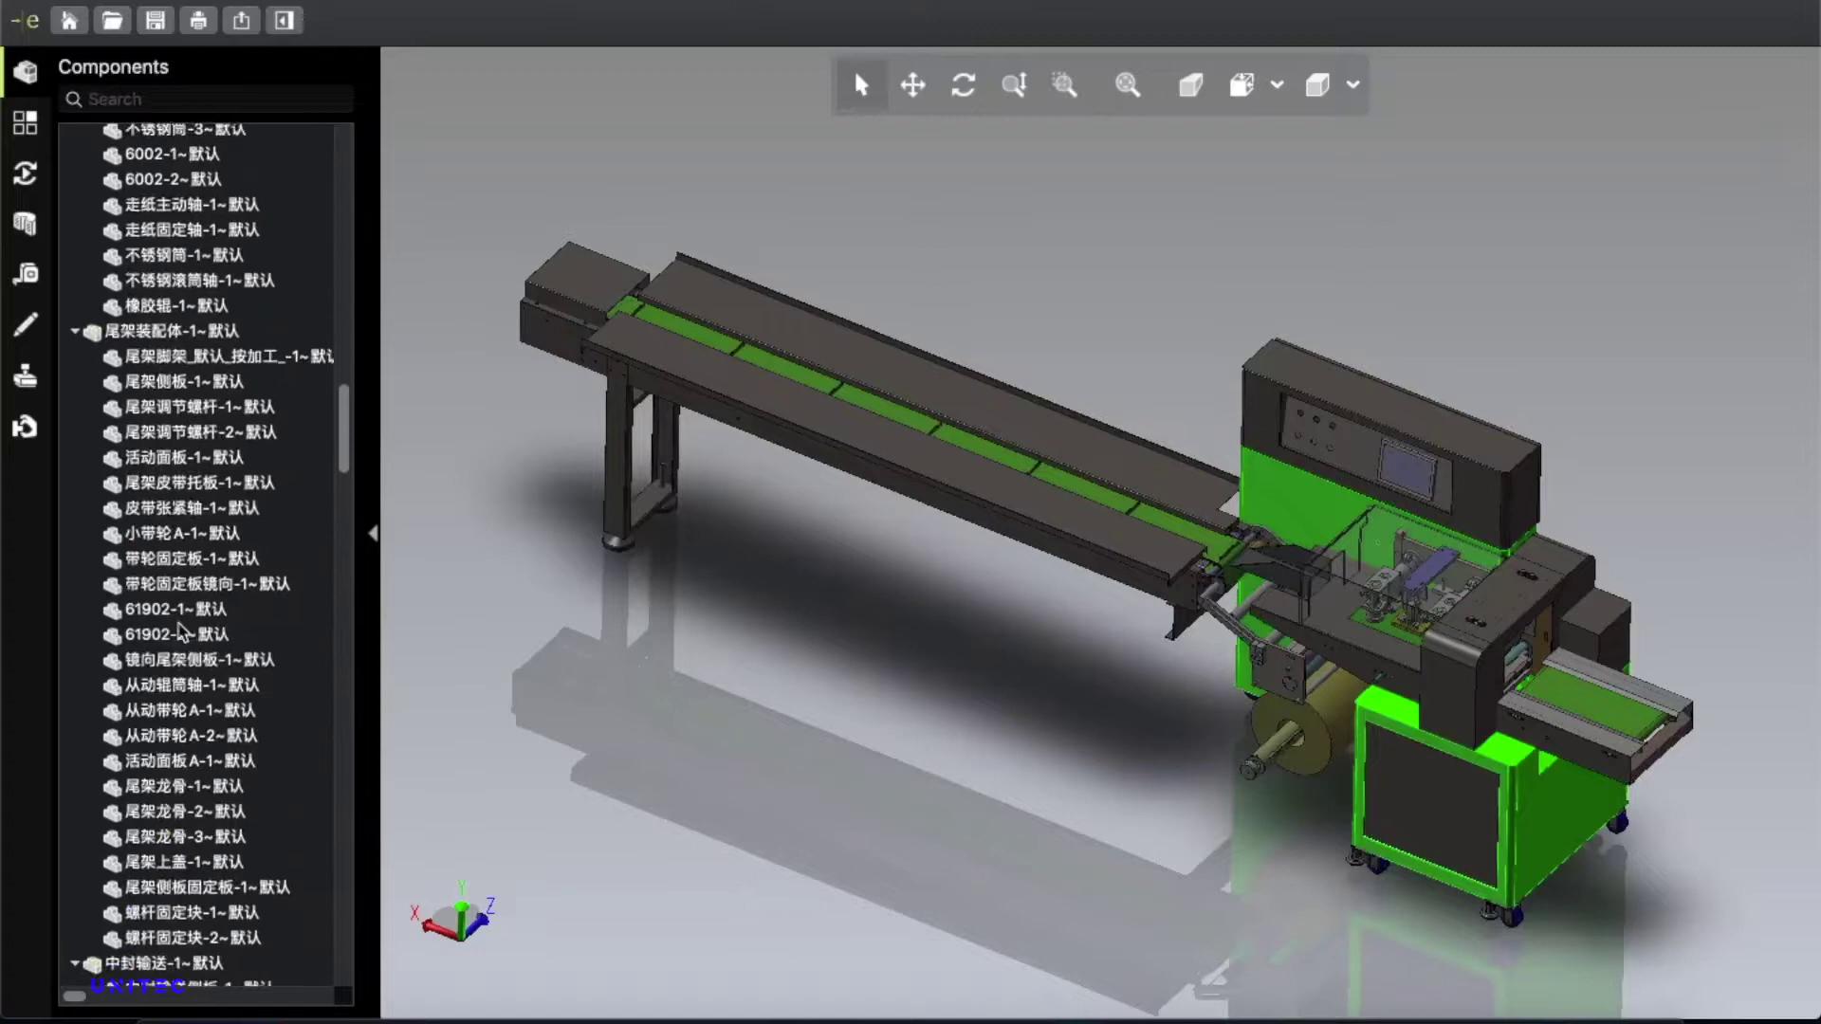
pyautogui.scroll(-15, 199, 659)
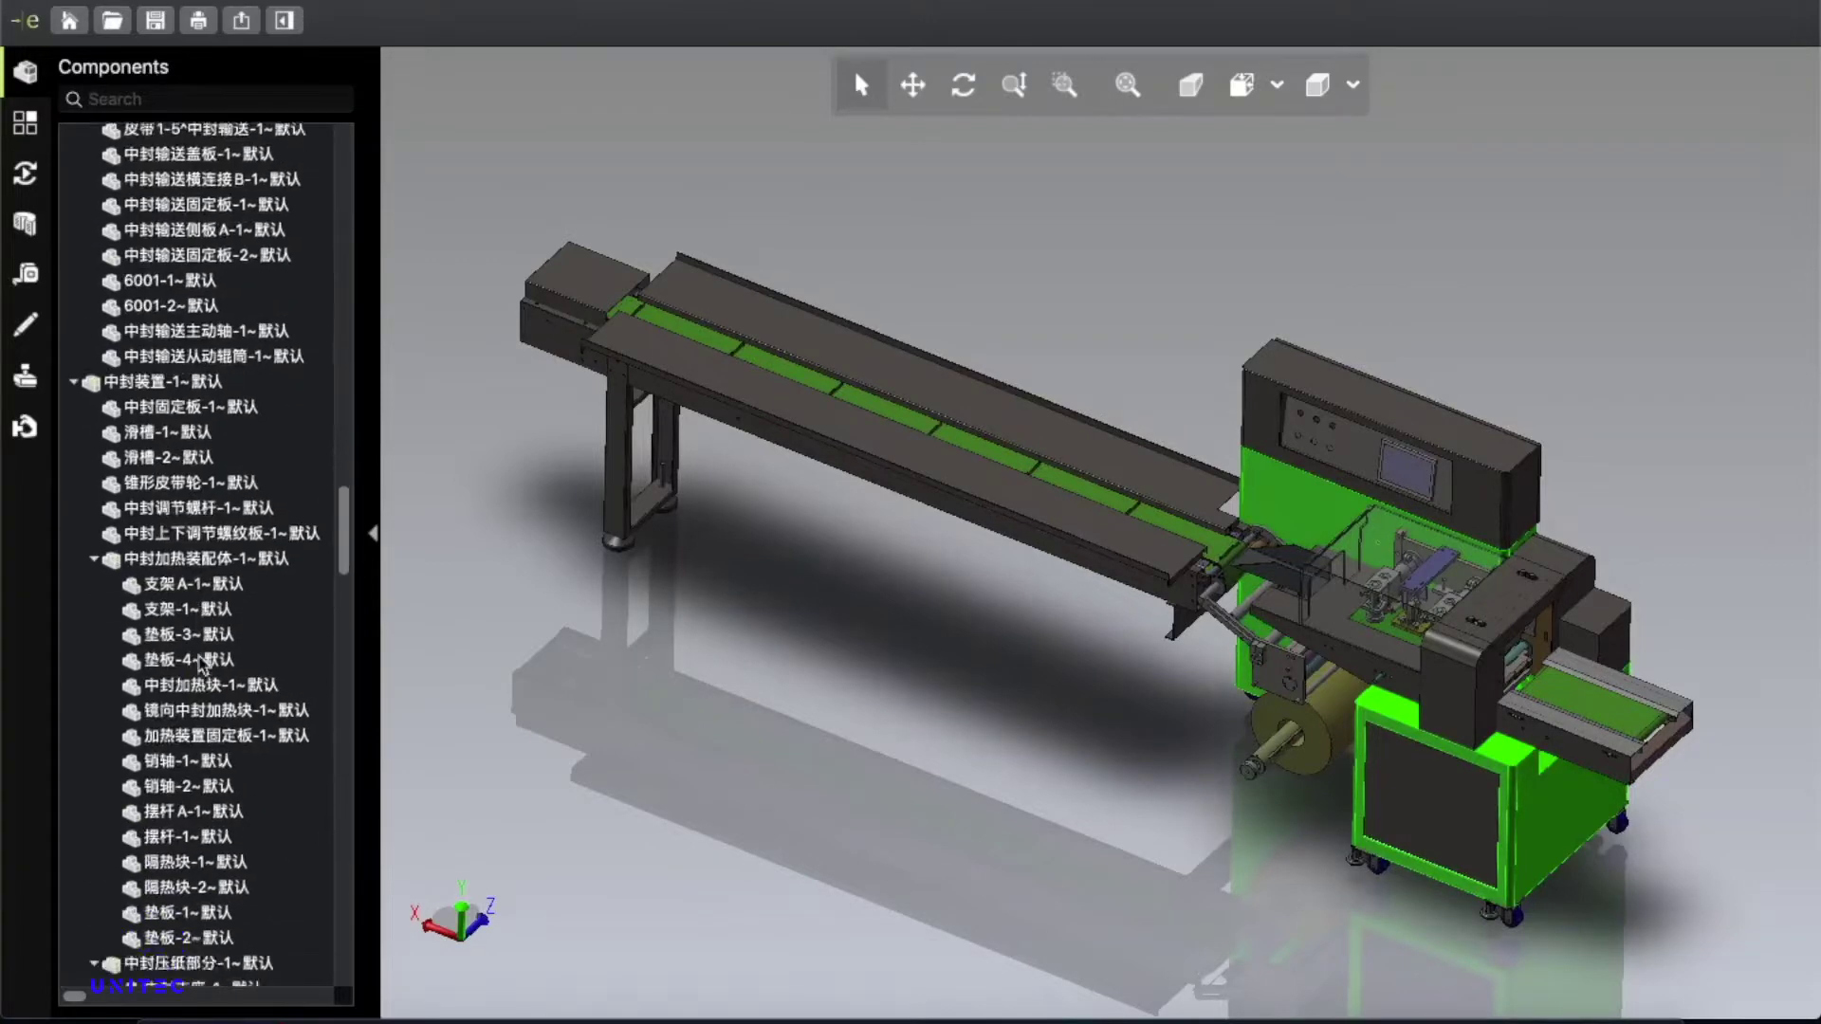
pyautogui.scroll(-12, 199, 661)
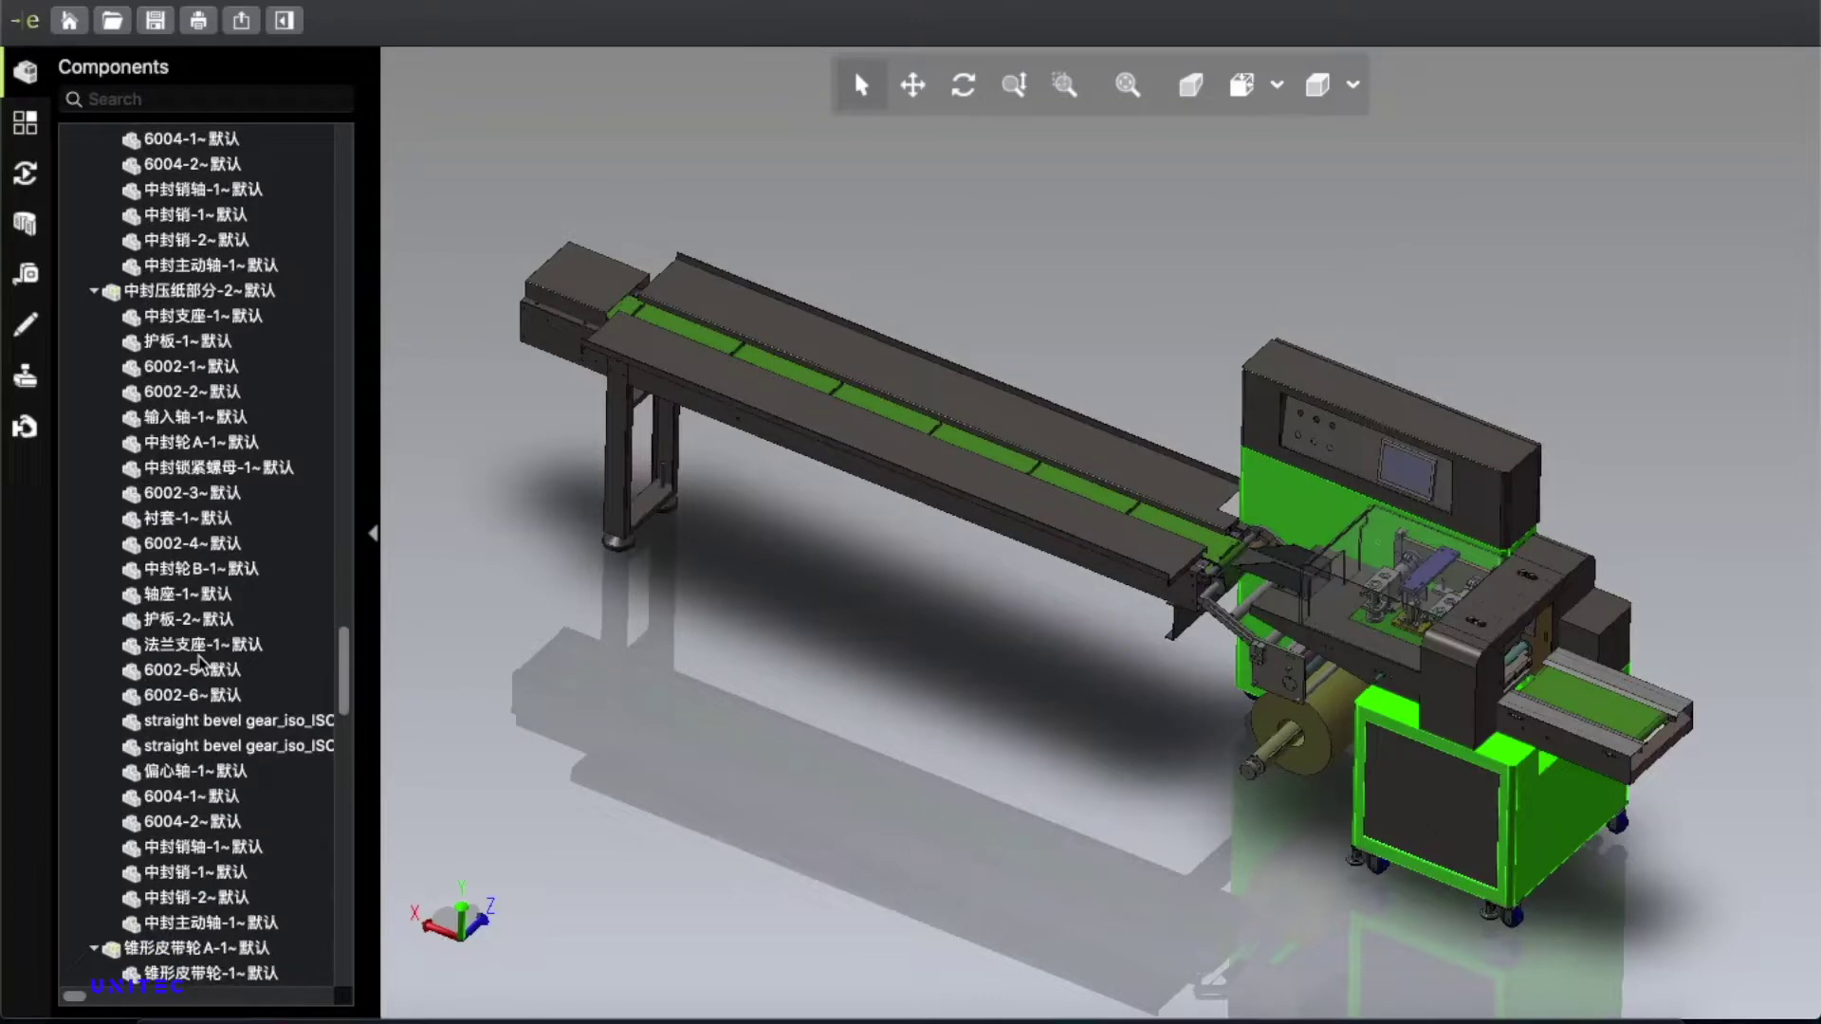
pyautogui.scroll(-15, 199, 661)
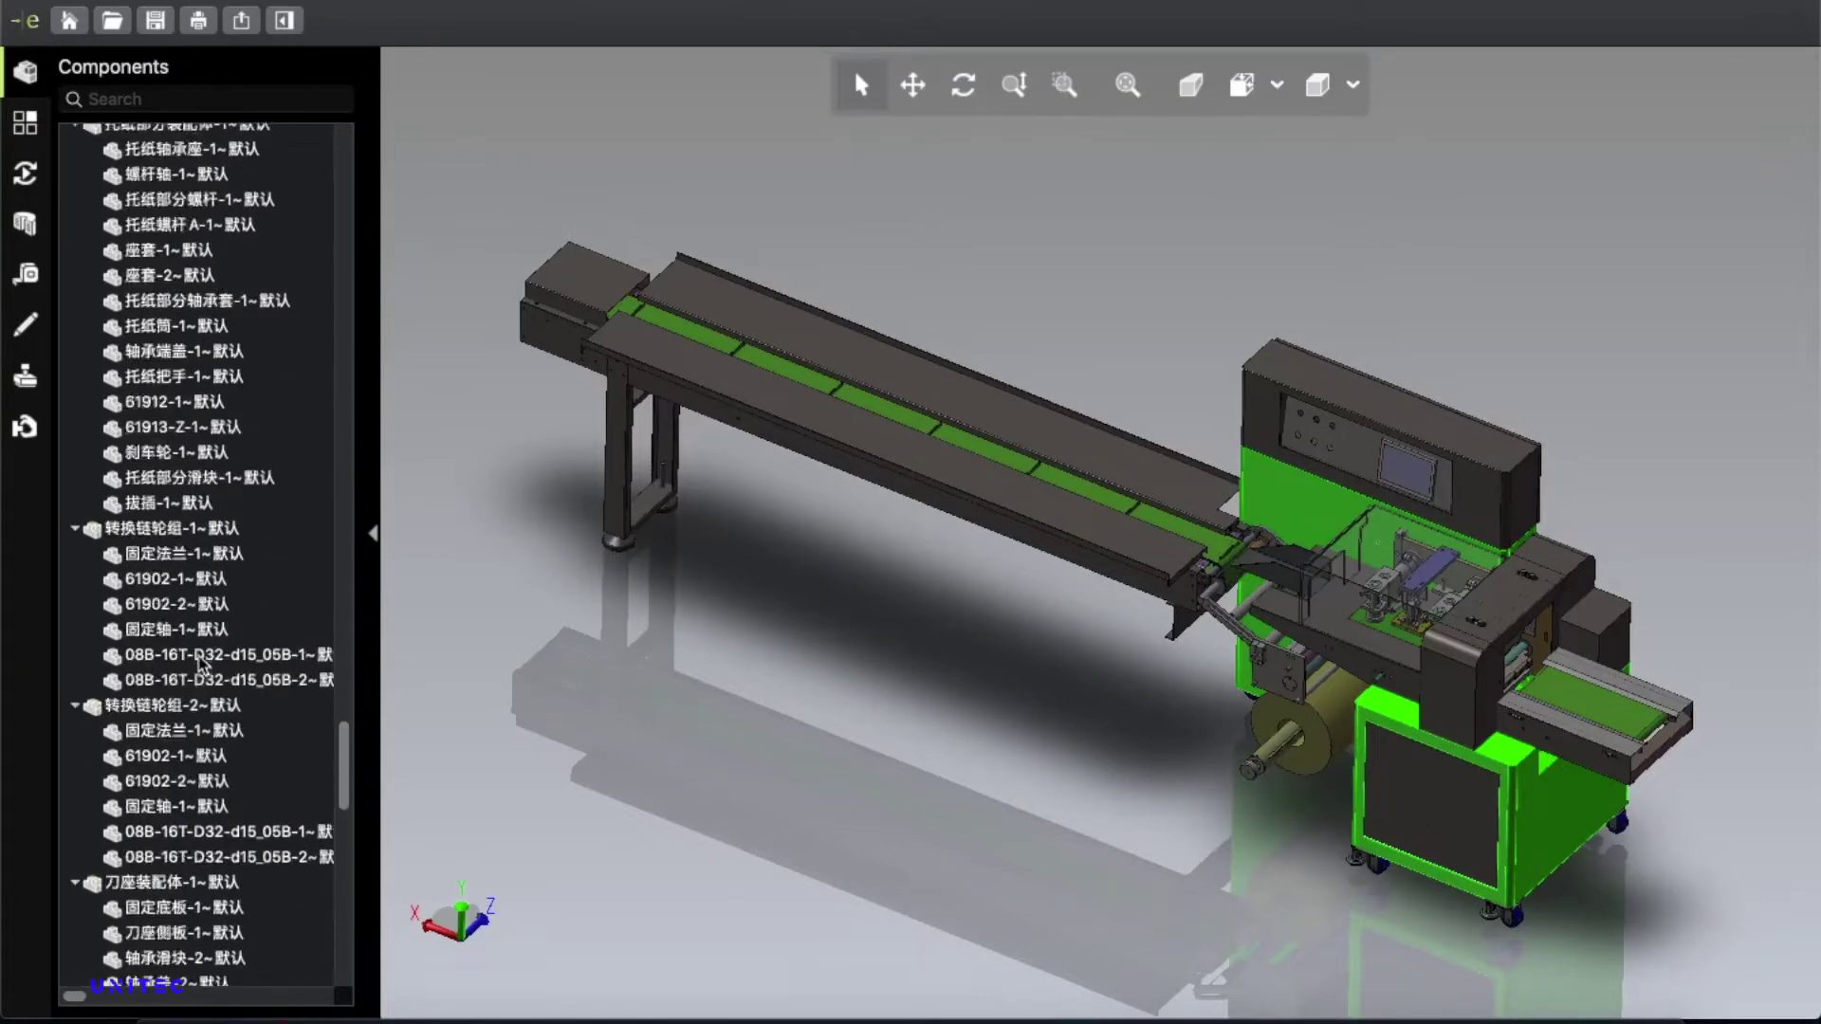
pyautogui.scroll(-15, 201, 661)
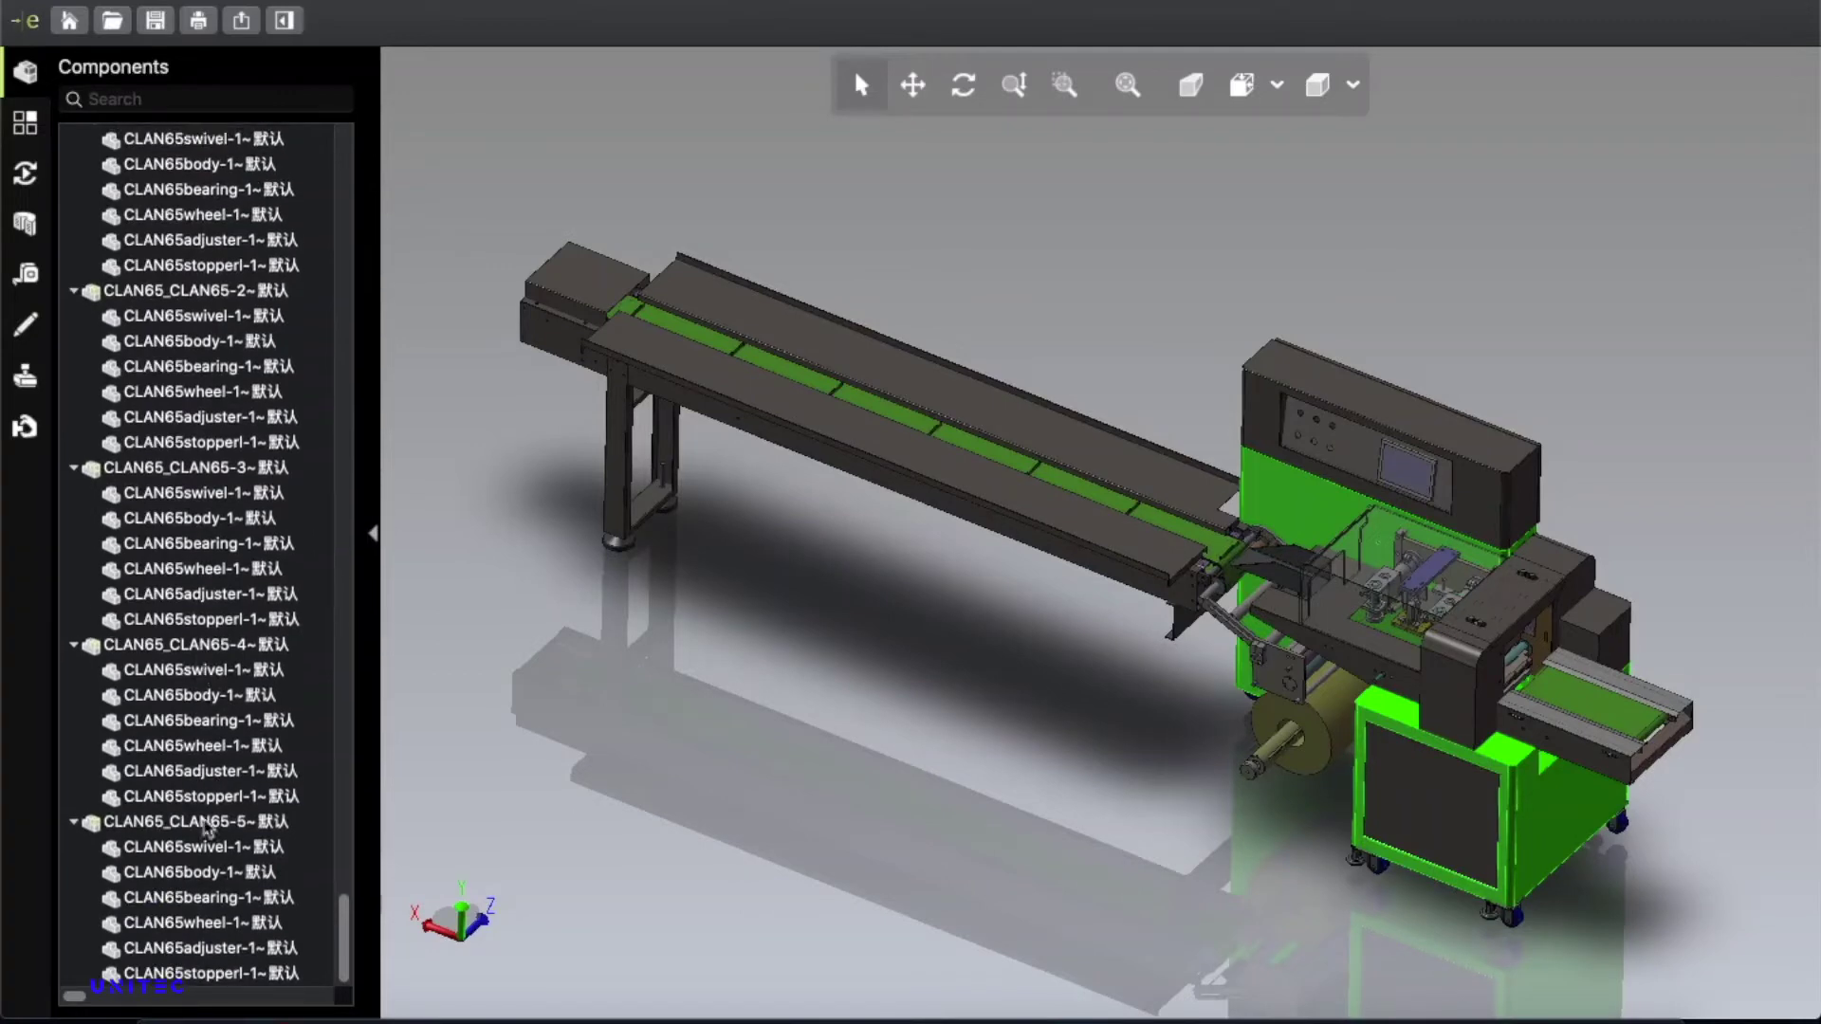
pyautogui.scroll(20, 202, 536)
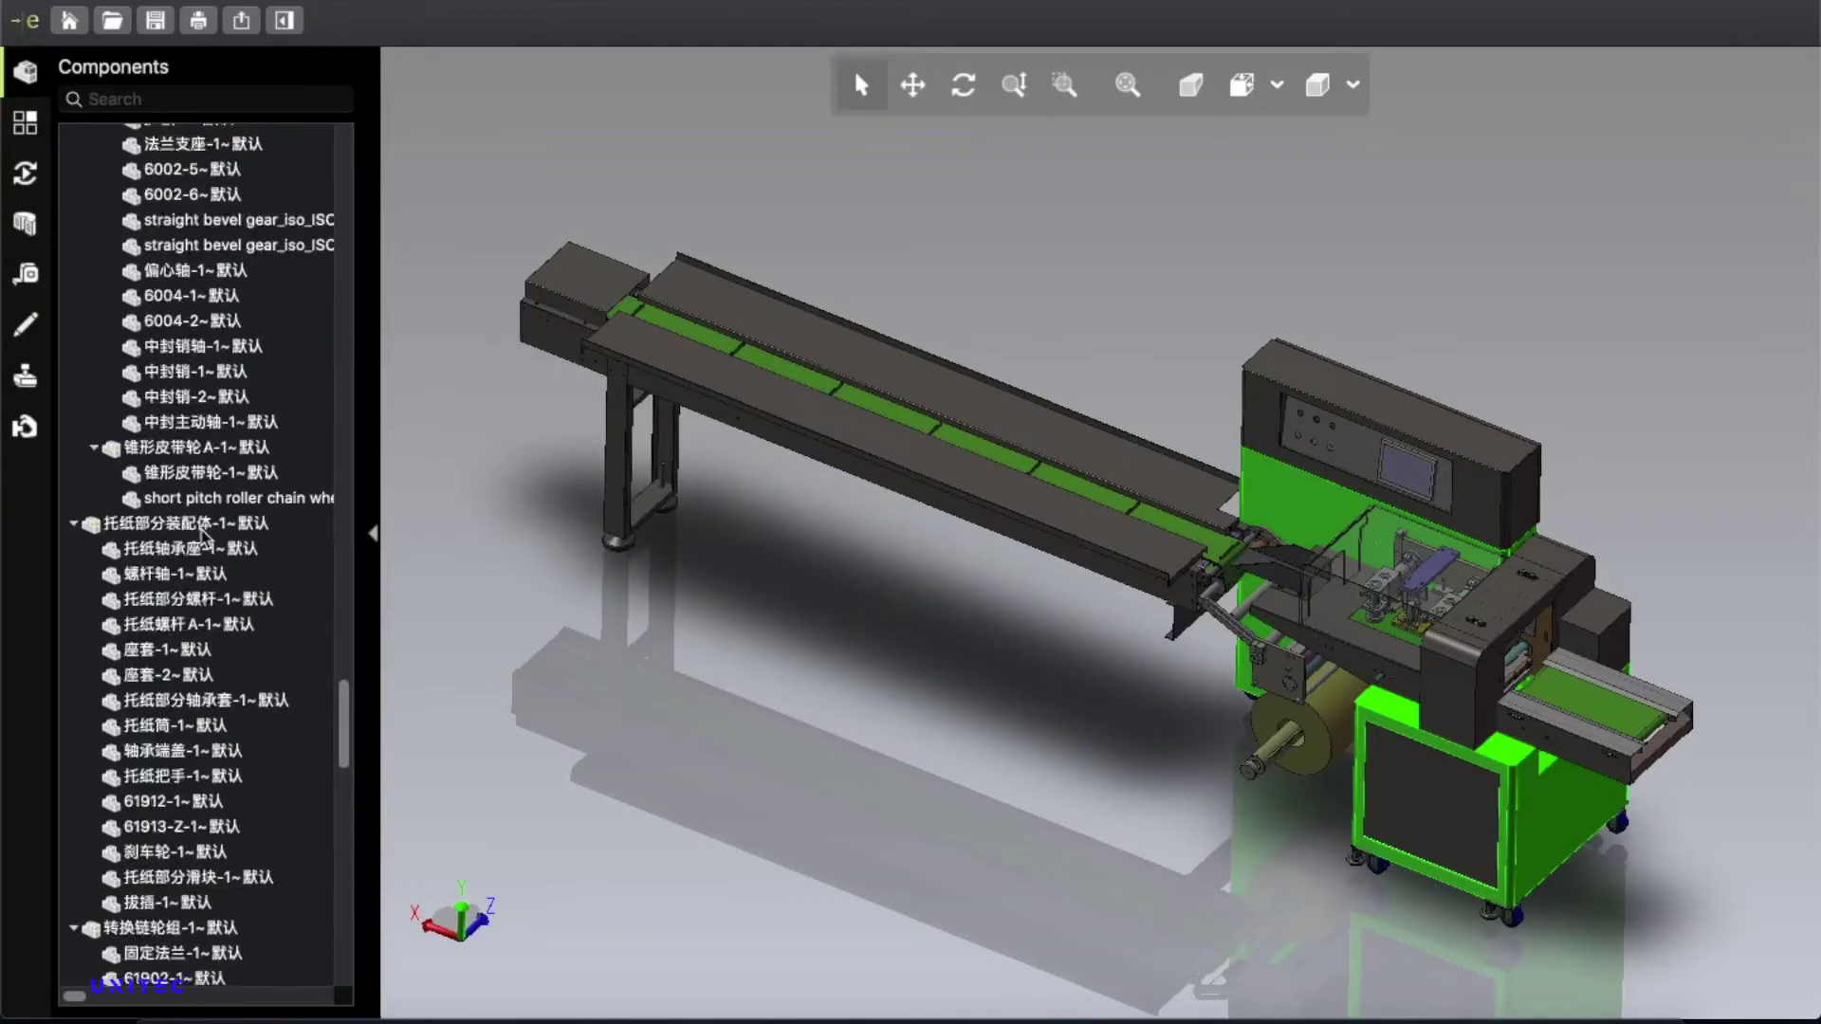
pyautogui.scroll(15, 204, 538)
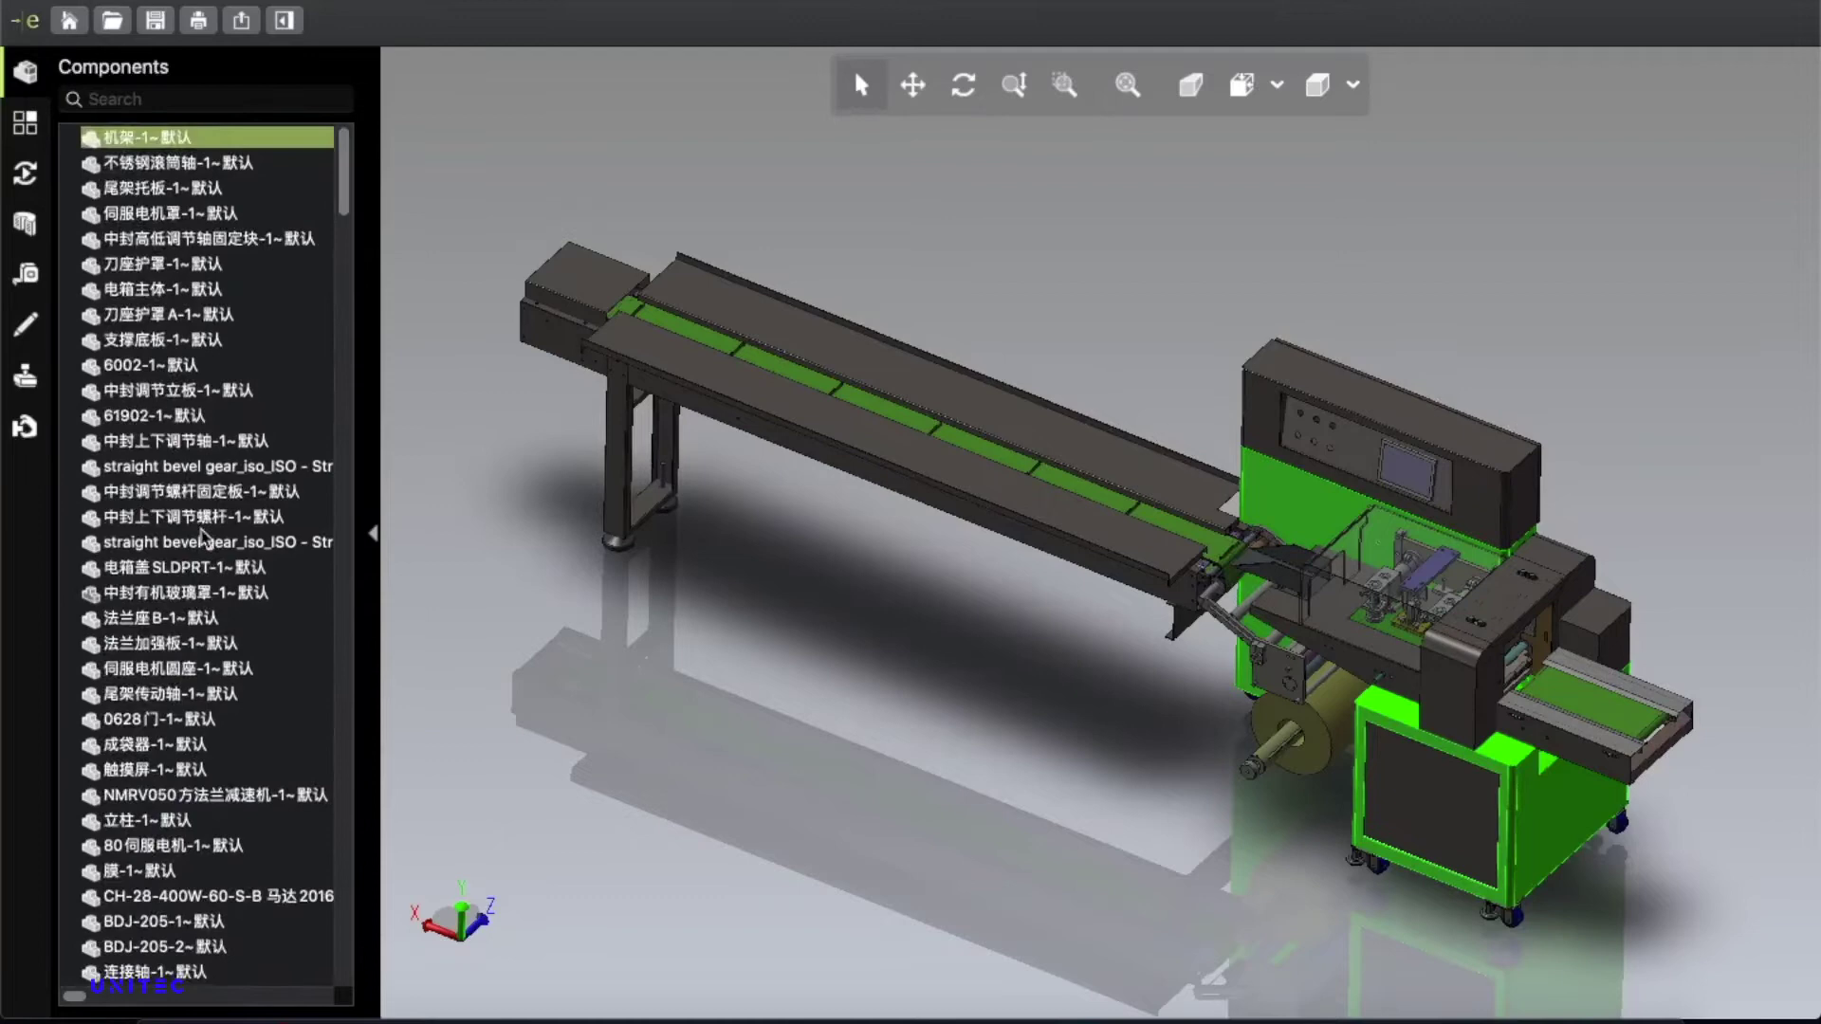
# Play the Default View Animations to view the machine from different sides, stop the playback and collapse the side panel.
pyautogui.click(27, 173)
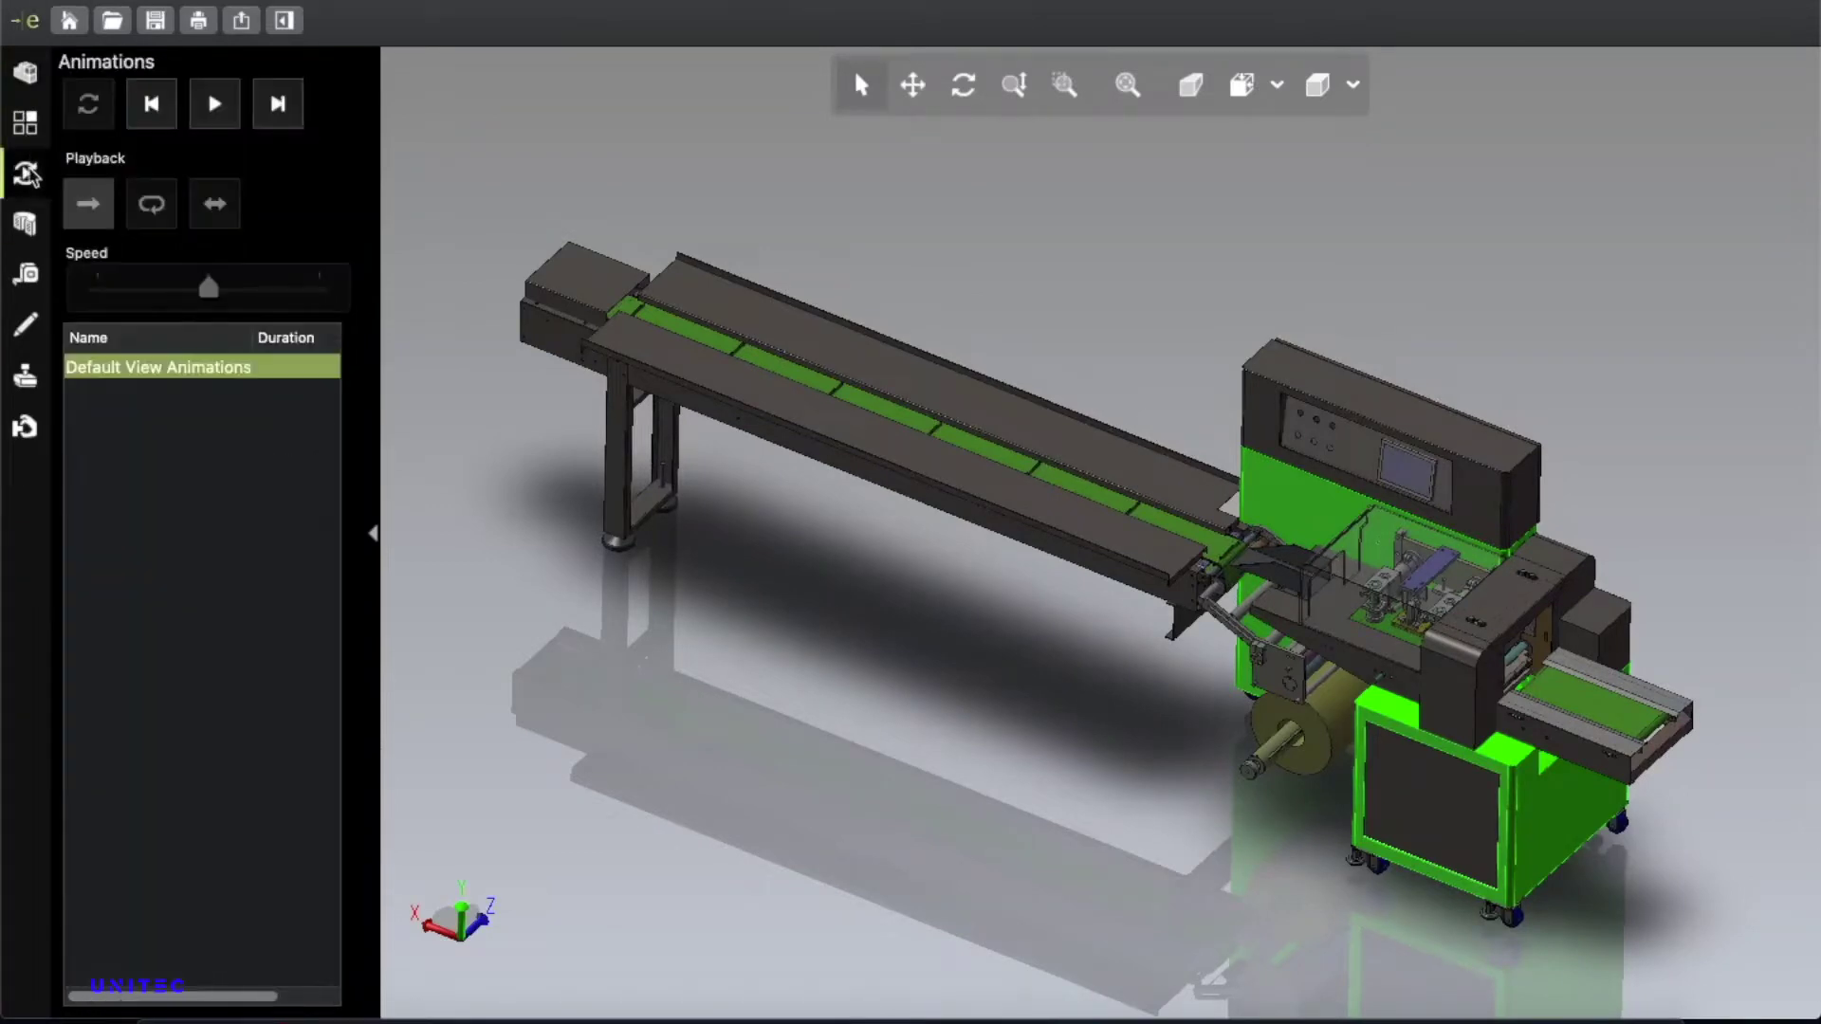
pyautogui.click(212, 104)
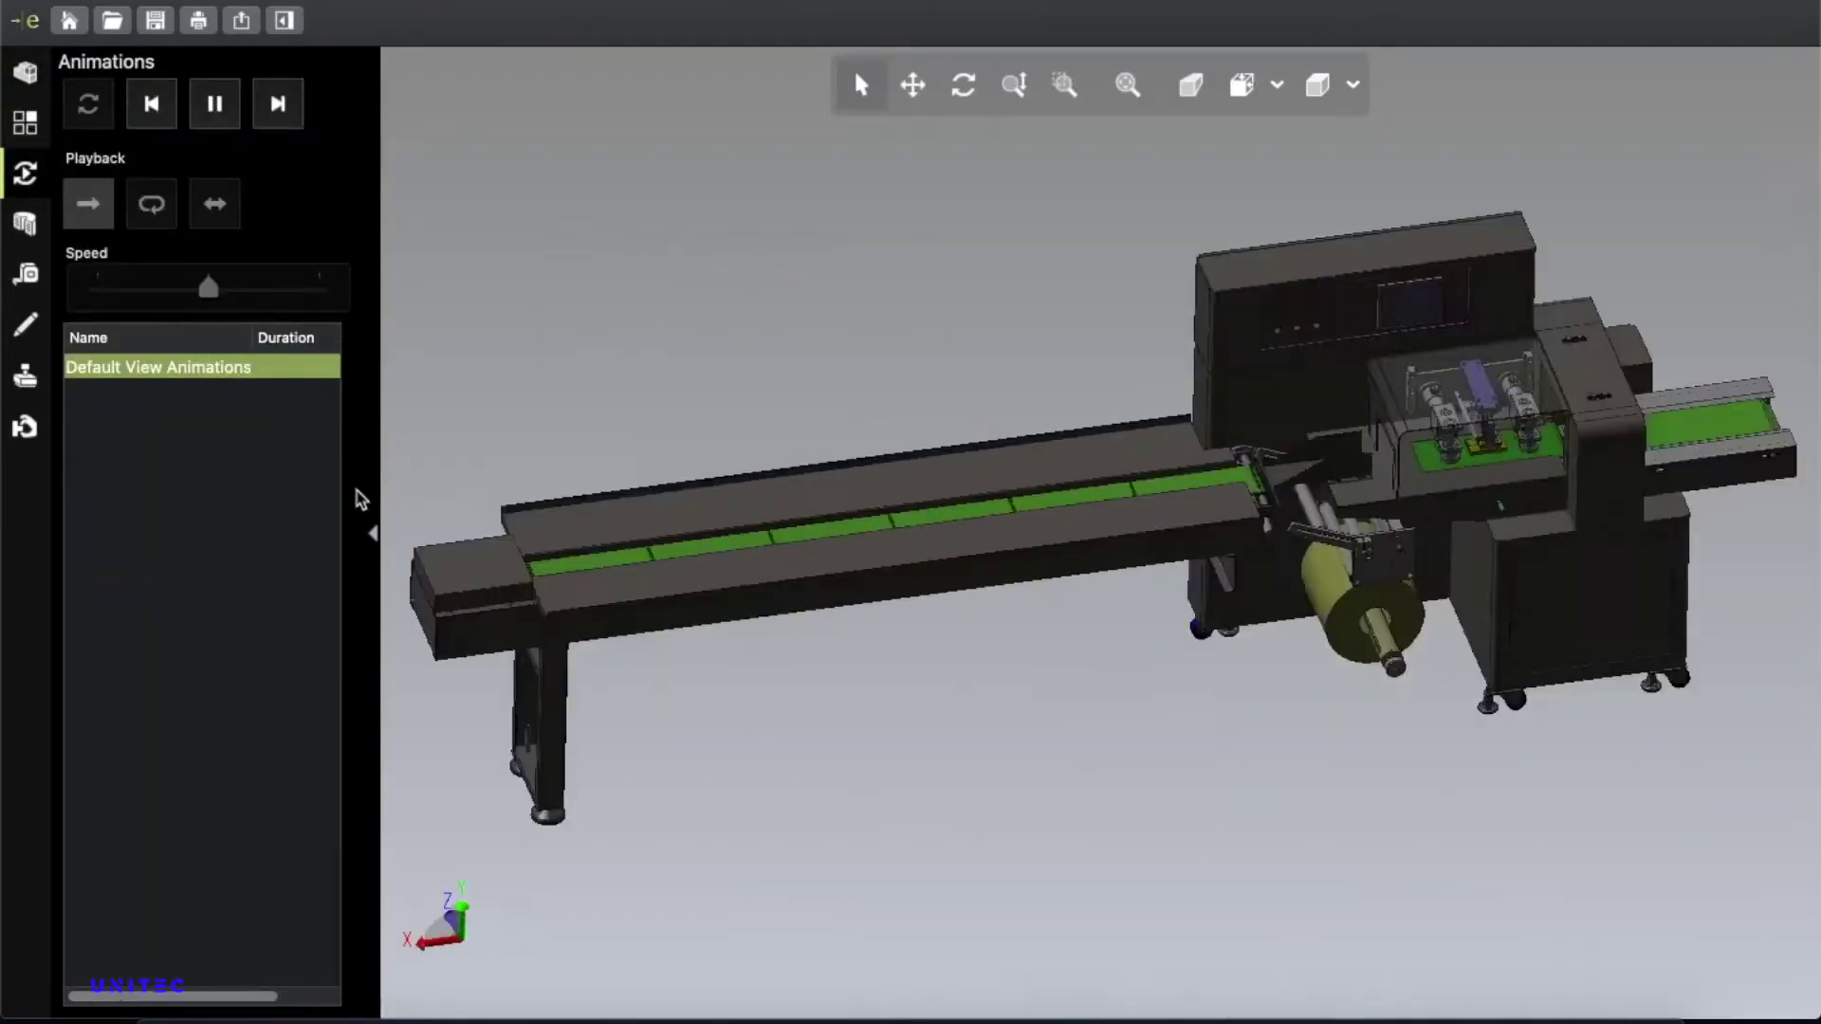
pyautogui.click(372, 533)
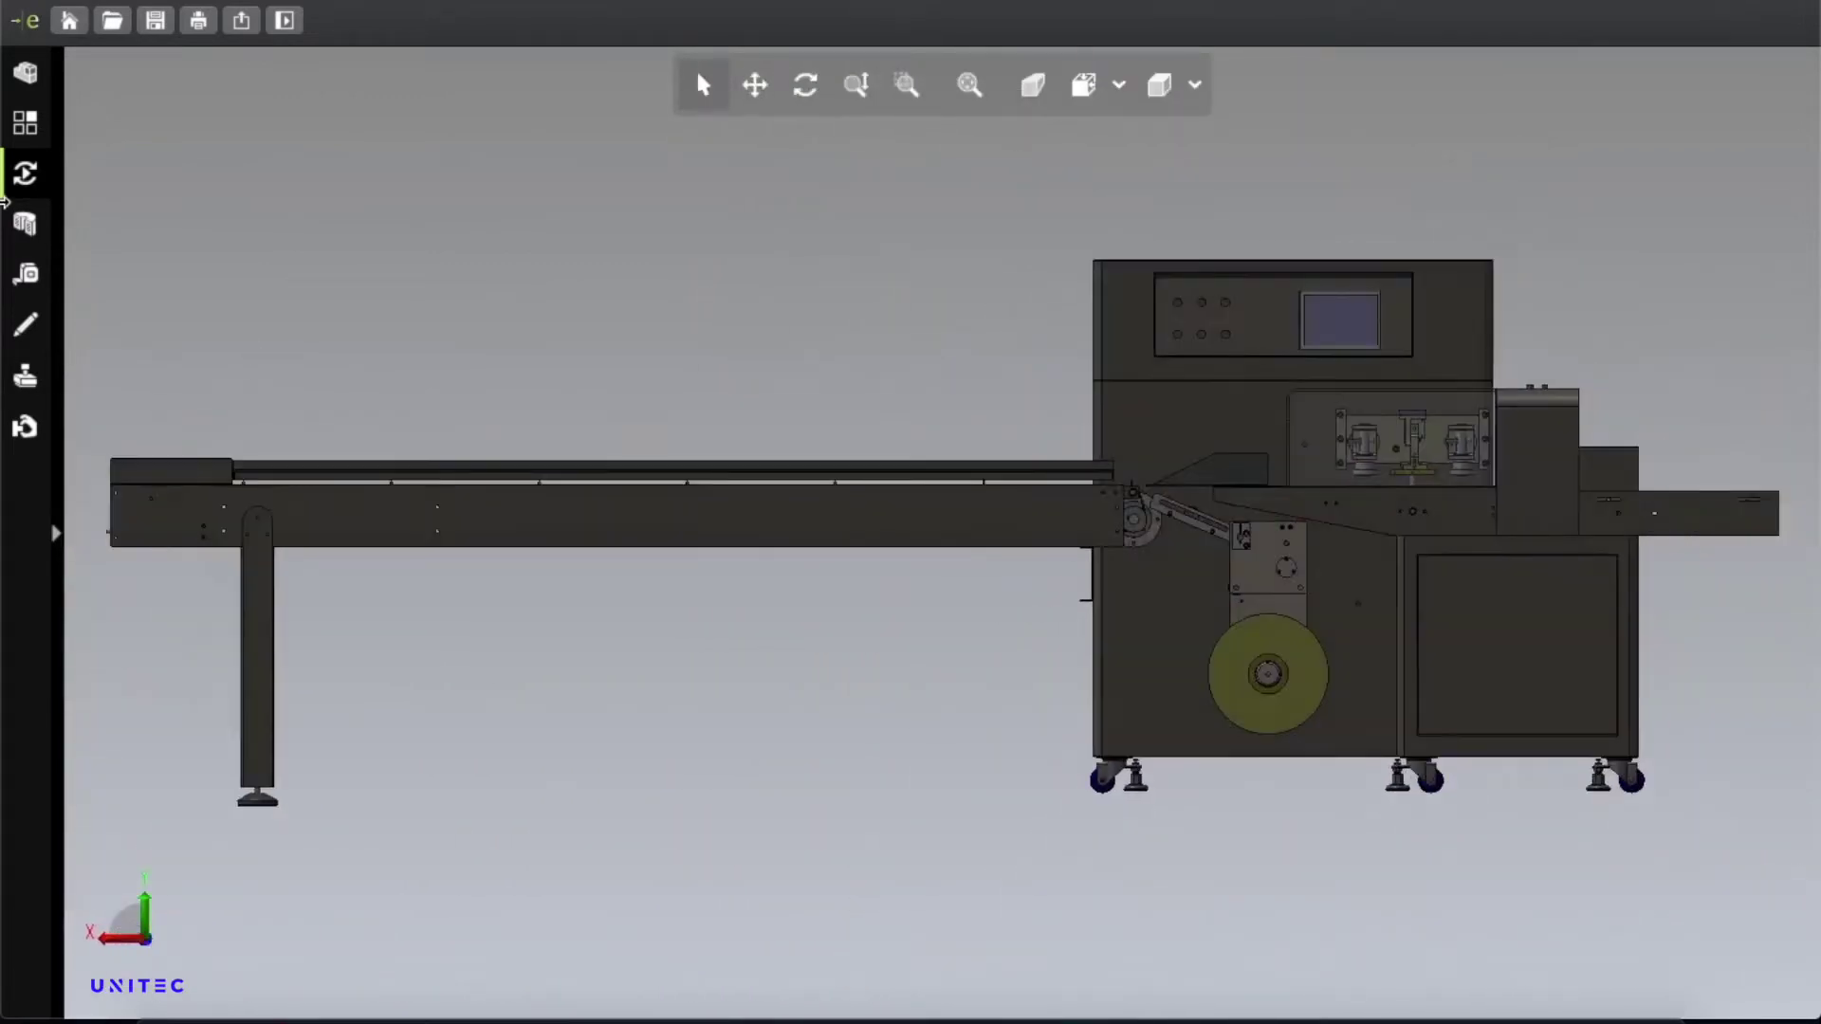
pyautogui.click(27, 180)
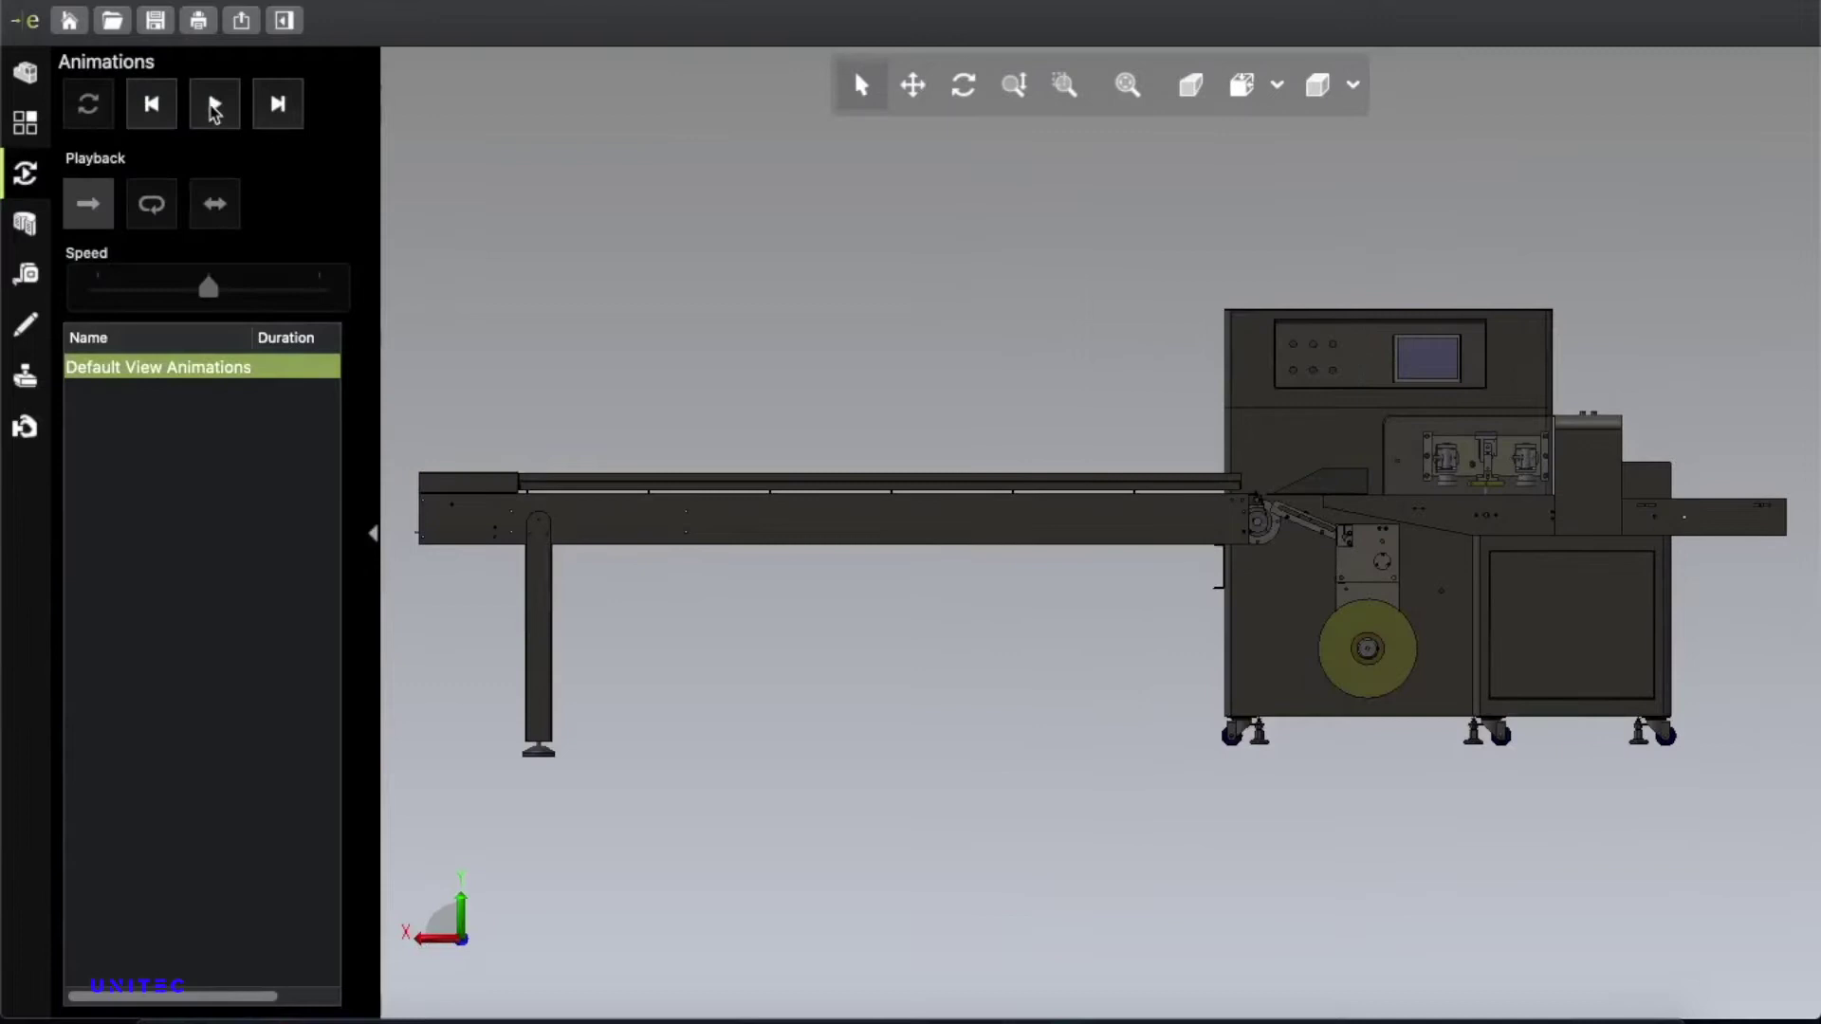
pyautogui.click(377, 534)
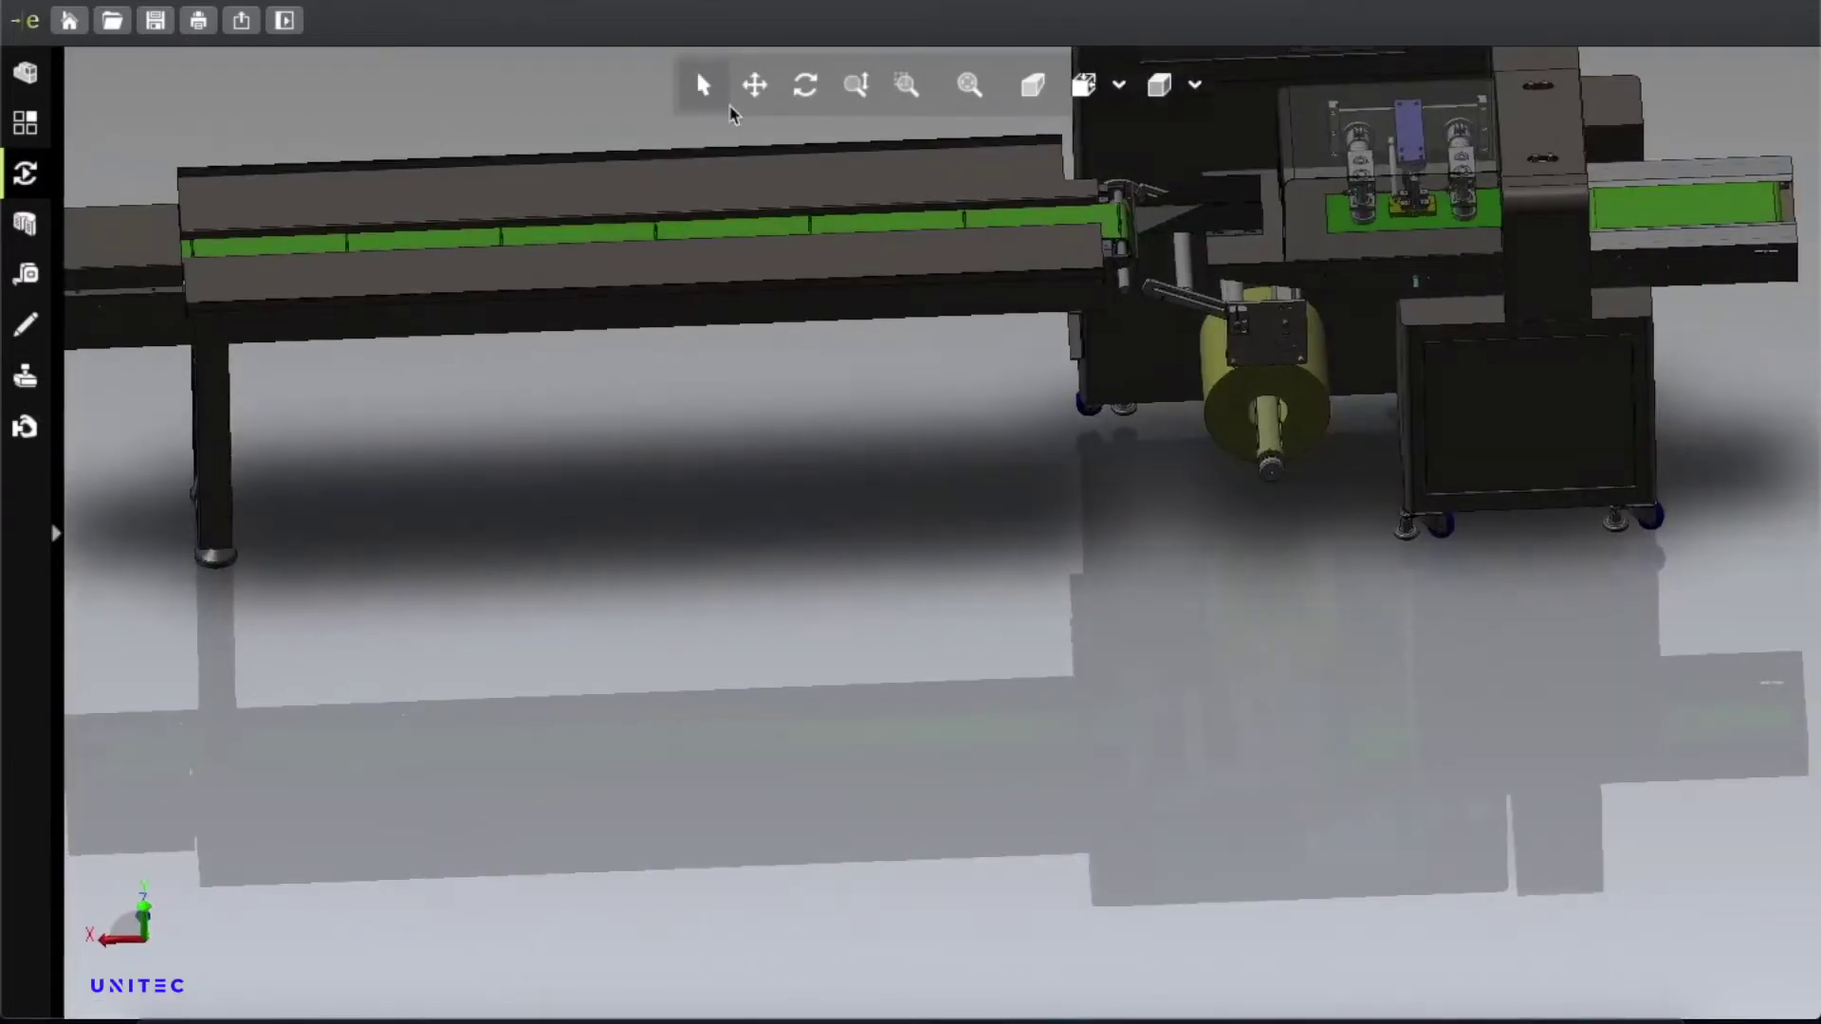
# Hide the front cover of the cutting unit, between the sealing section and the output conveyor, to expose the gears.
pyautogui.click(755, 84)
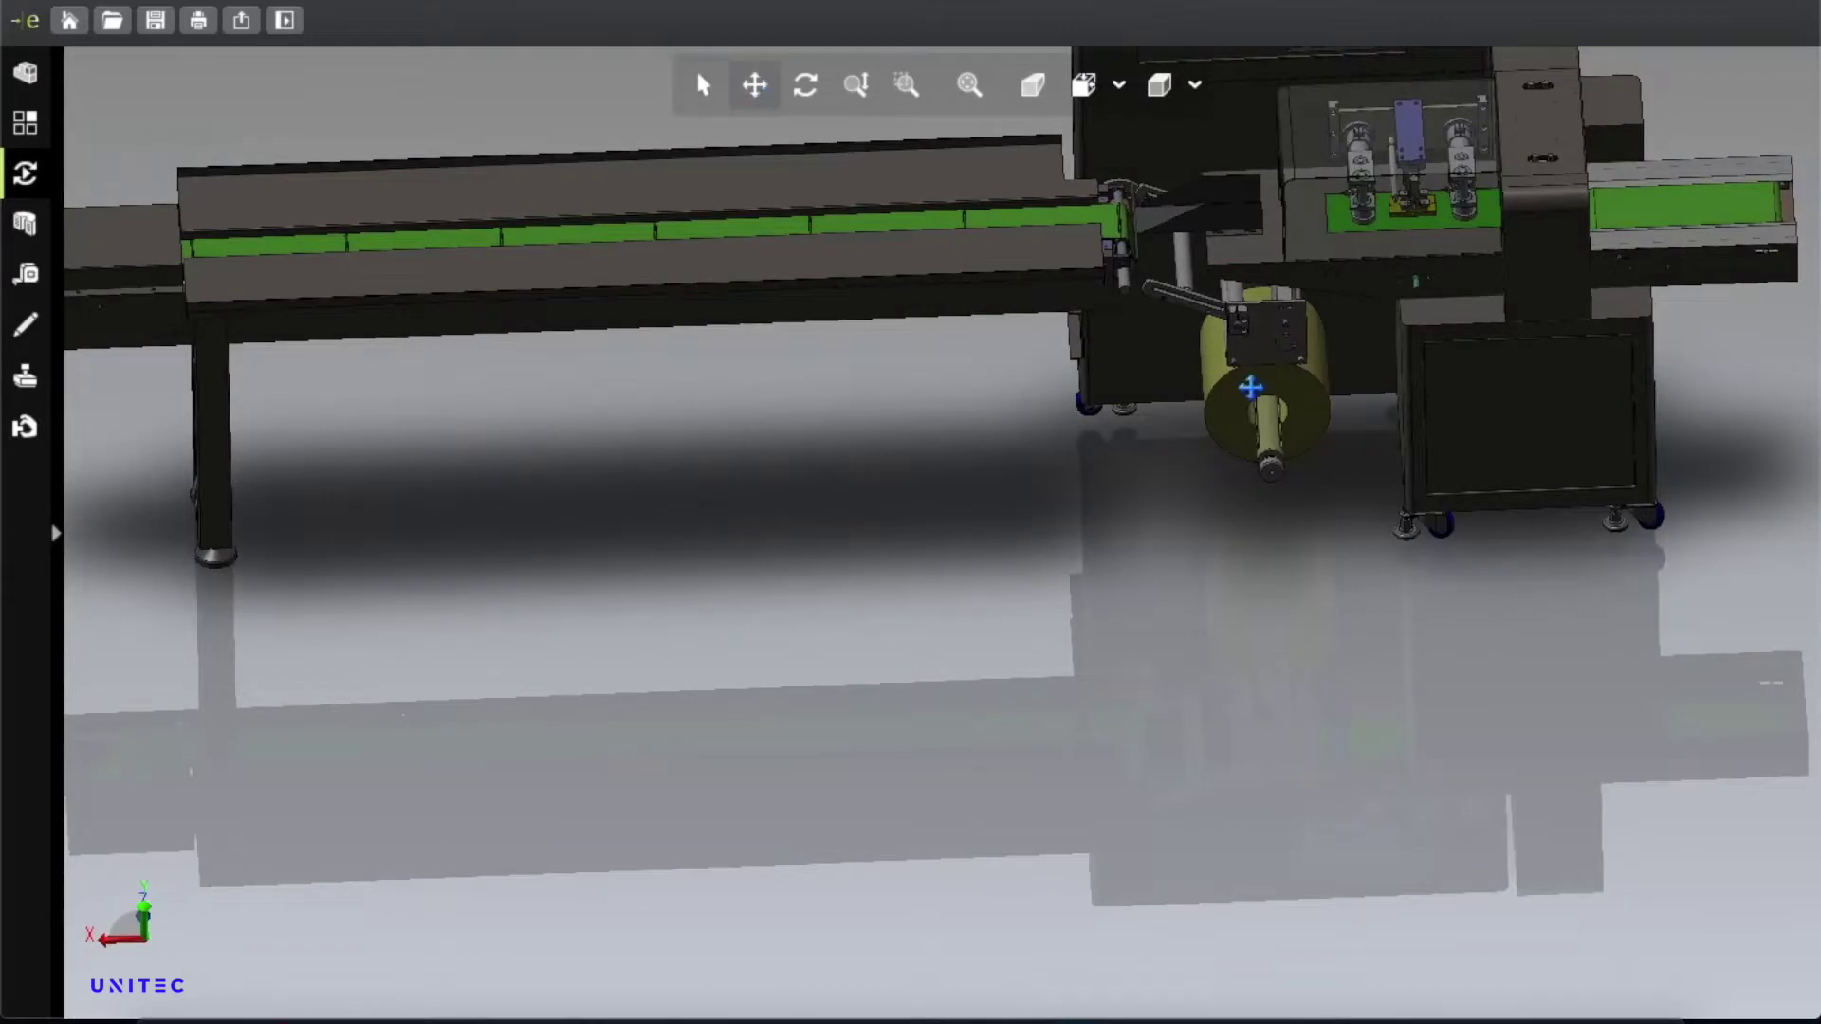
pyautogui.moveTo(1256, 386); pyautogui.dragTo(996, 736)
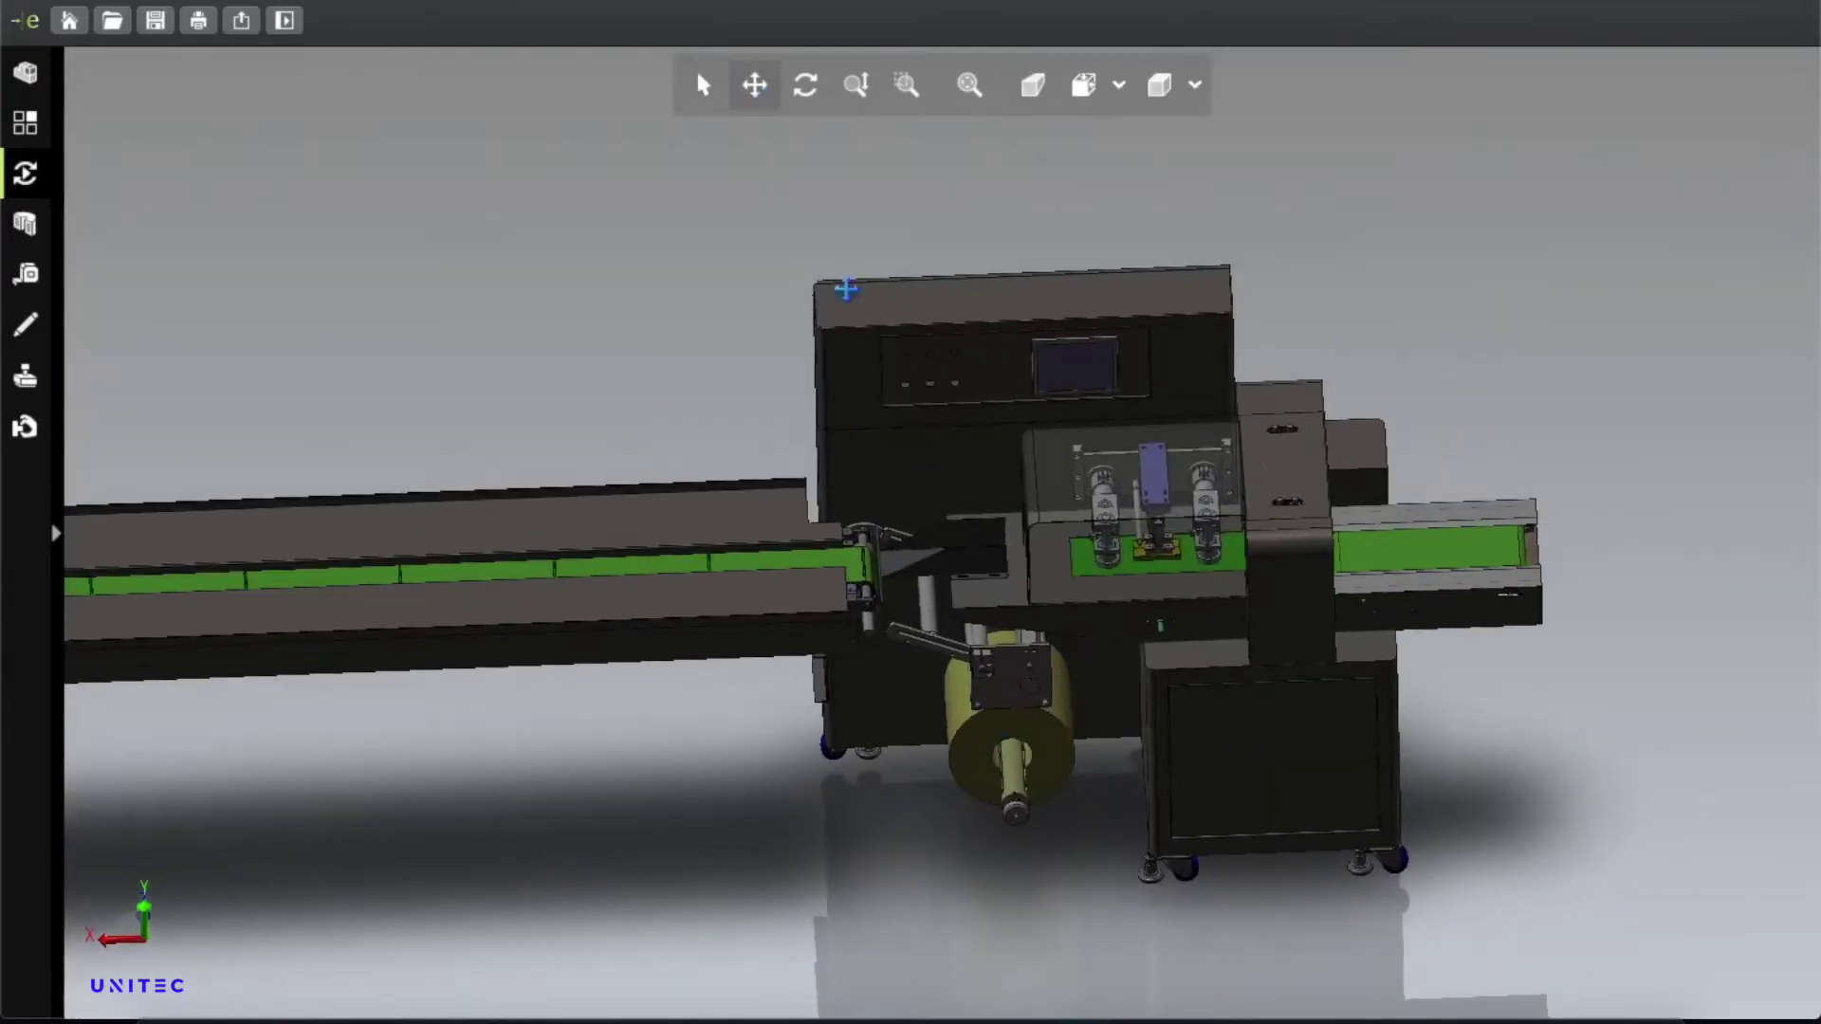
pyautogui.click(703, 84)
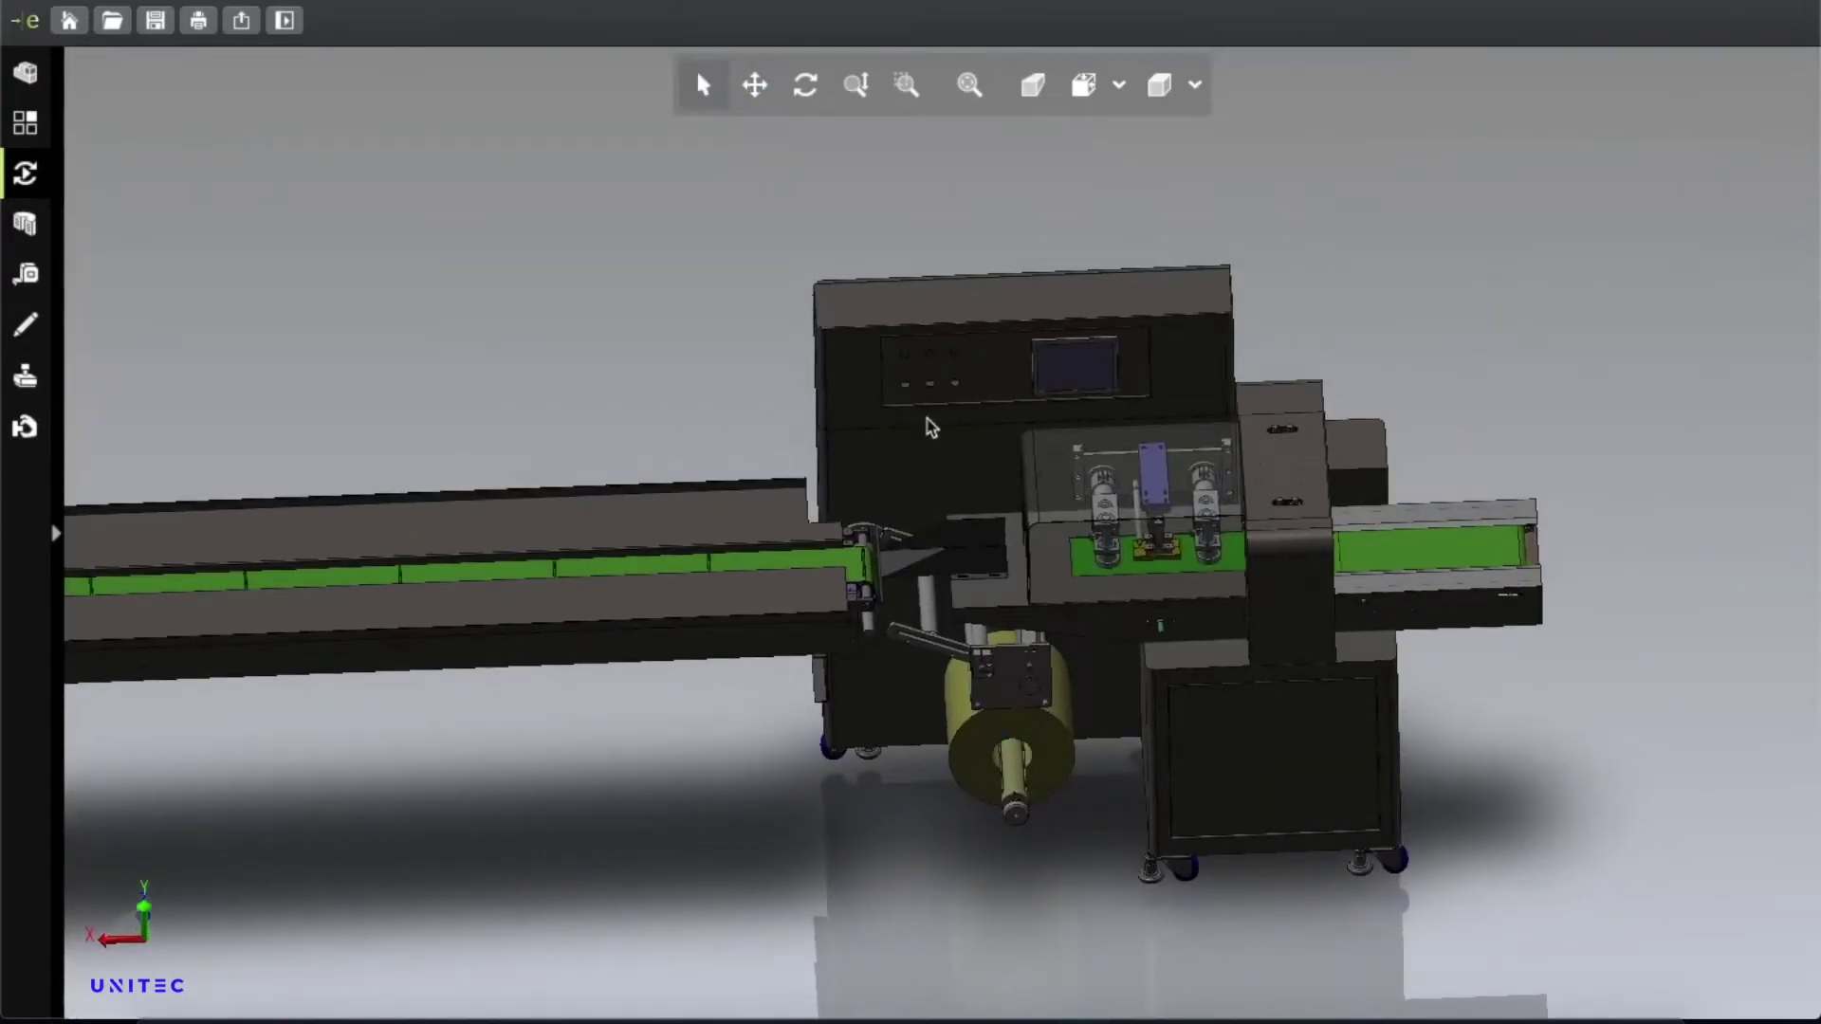
pyautogui.moveTo(813, 512); pyautogui.dragTo(858, 513, button='middle')
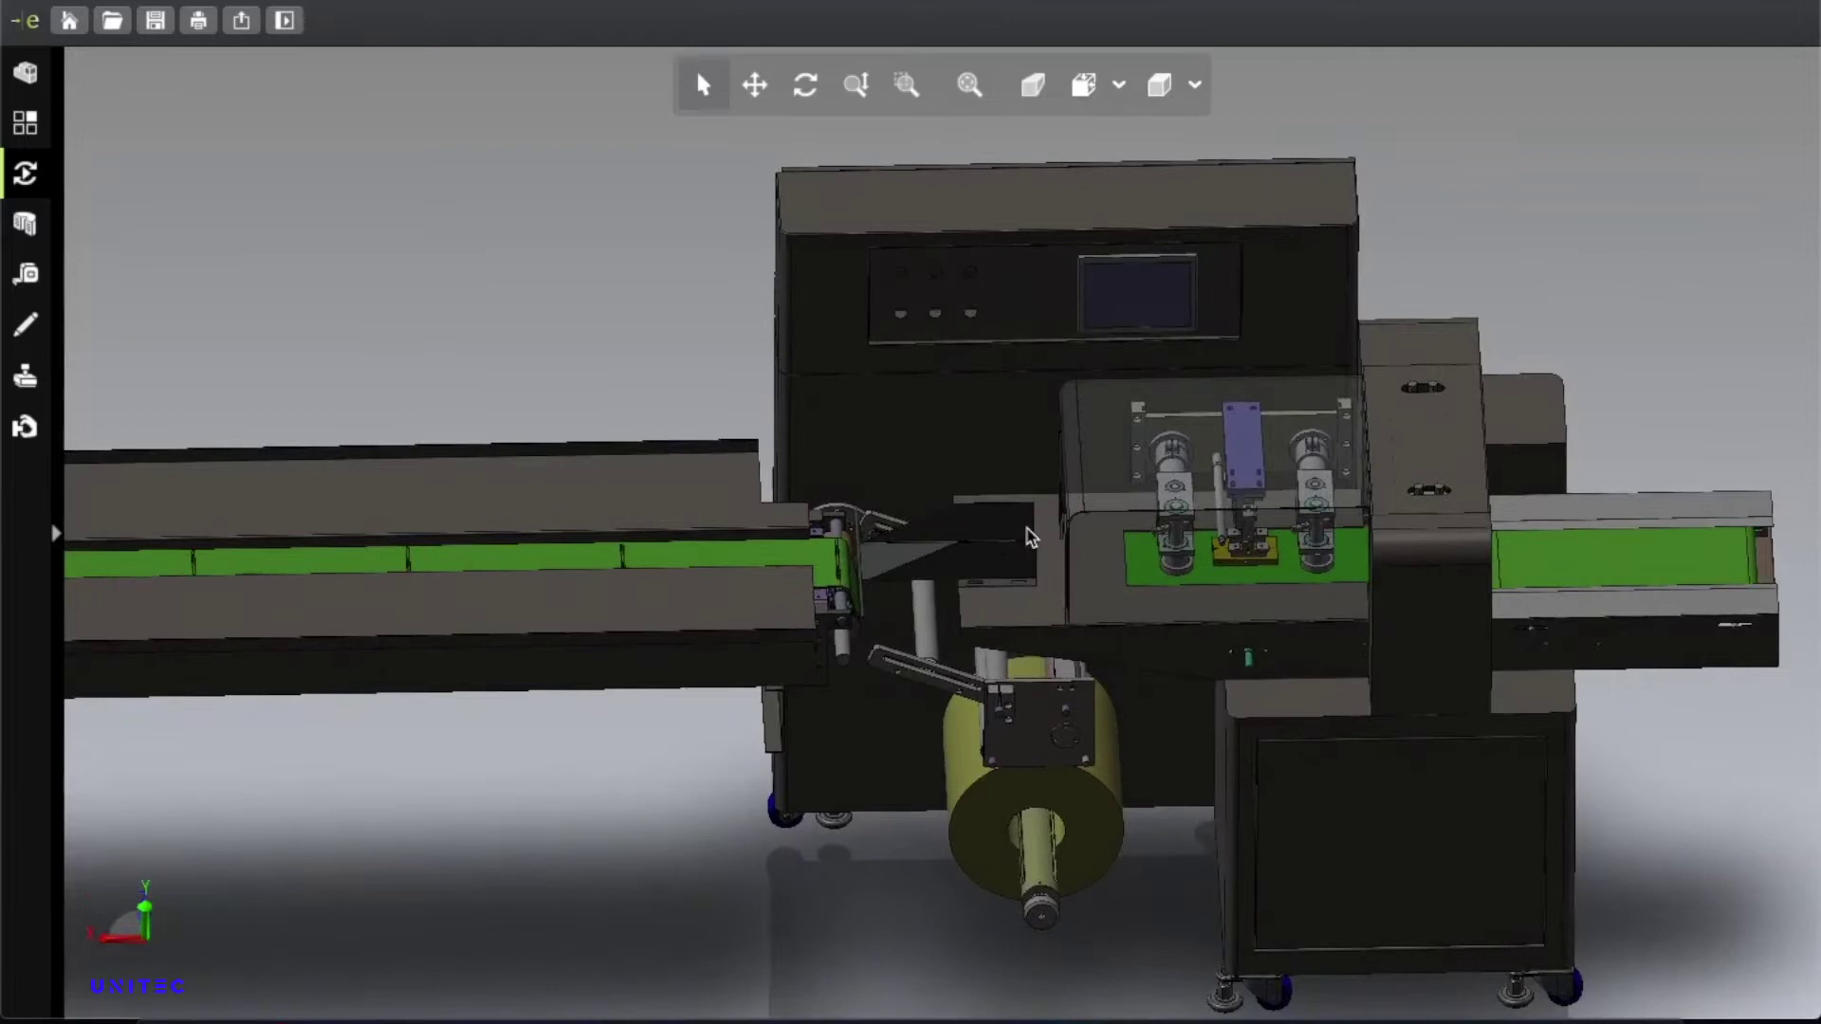
pyautogui.press('XF86MonBrightnessDown')
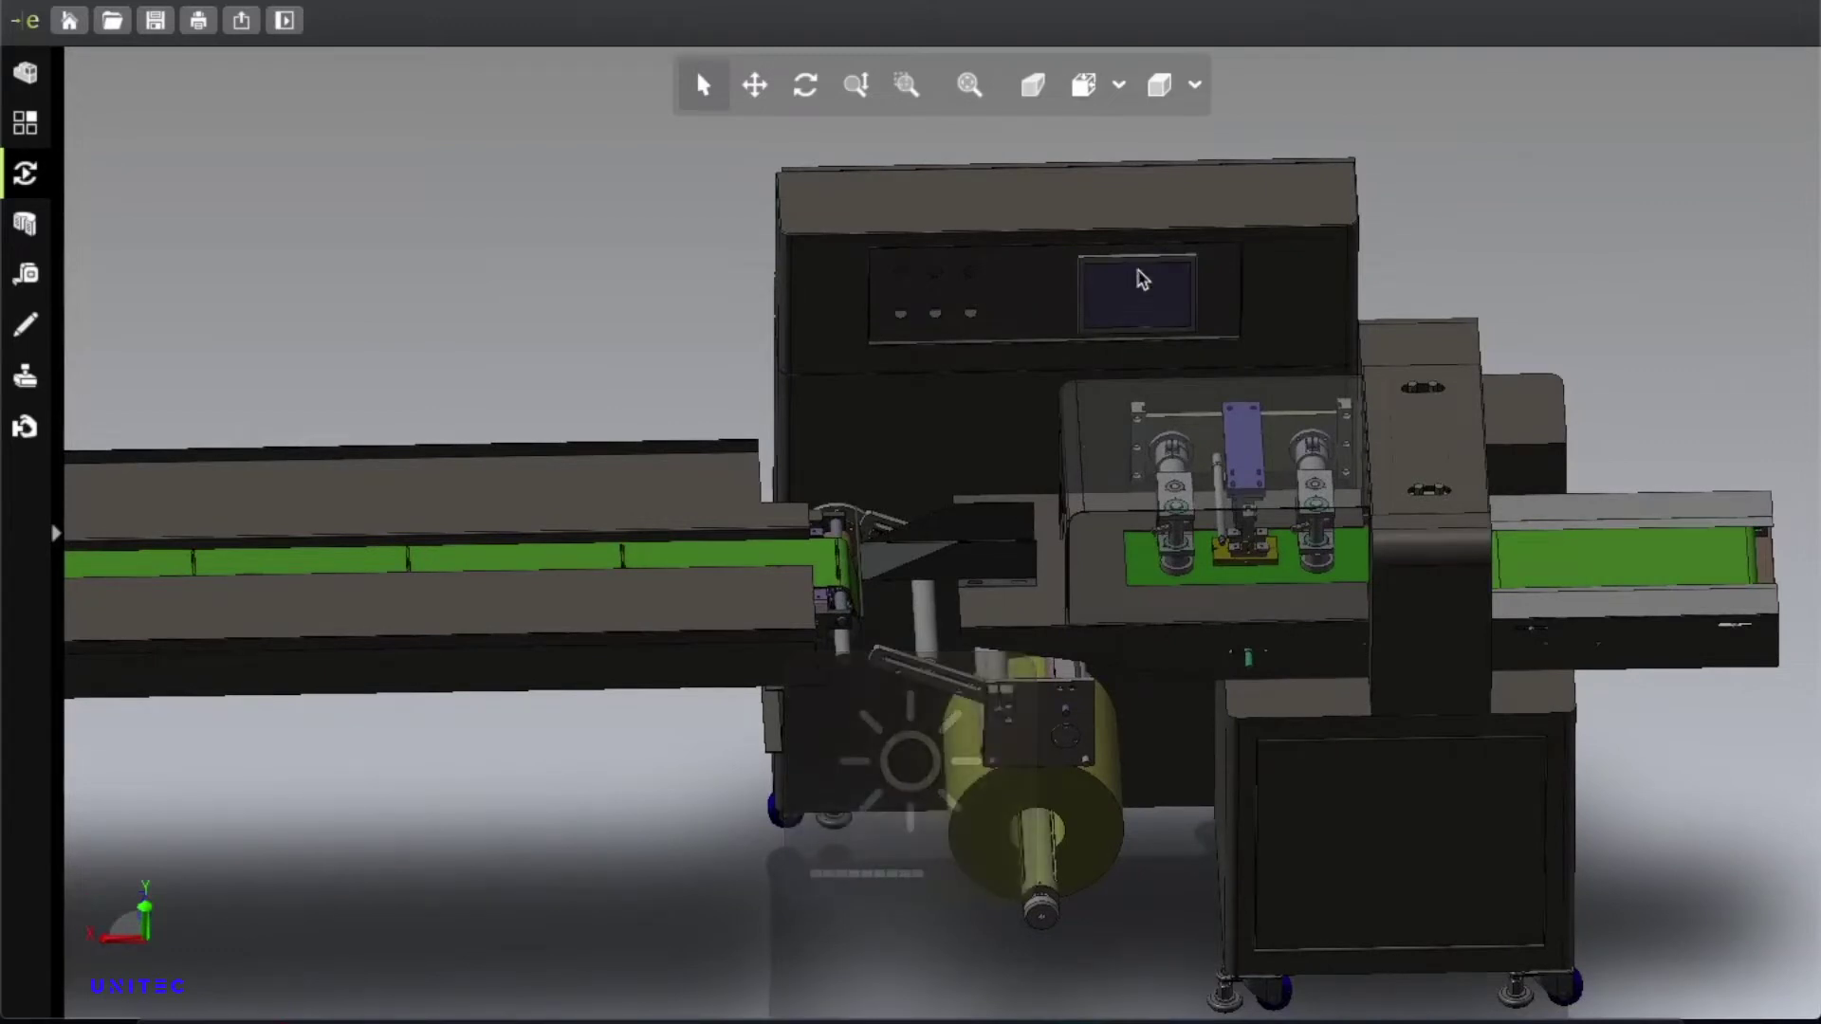
pyautogui.click(1430, 599)
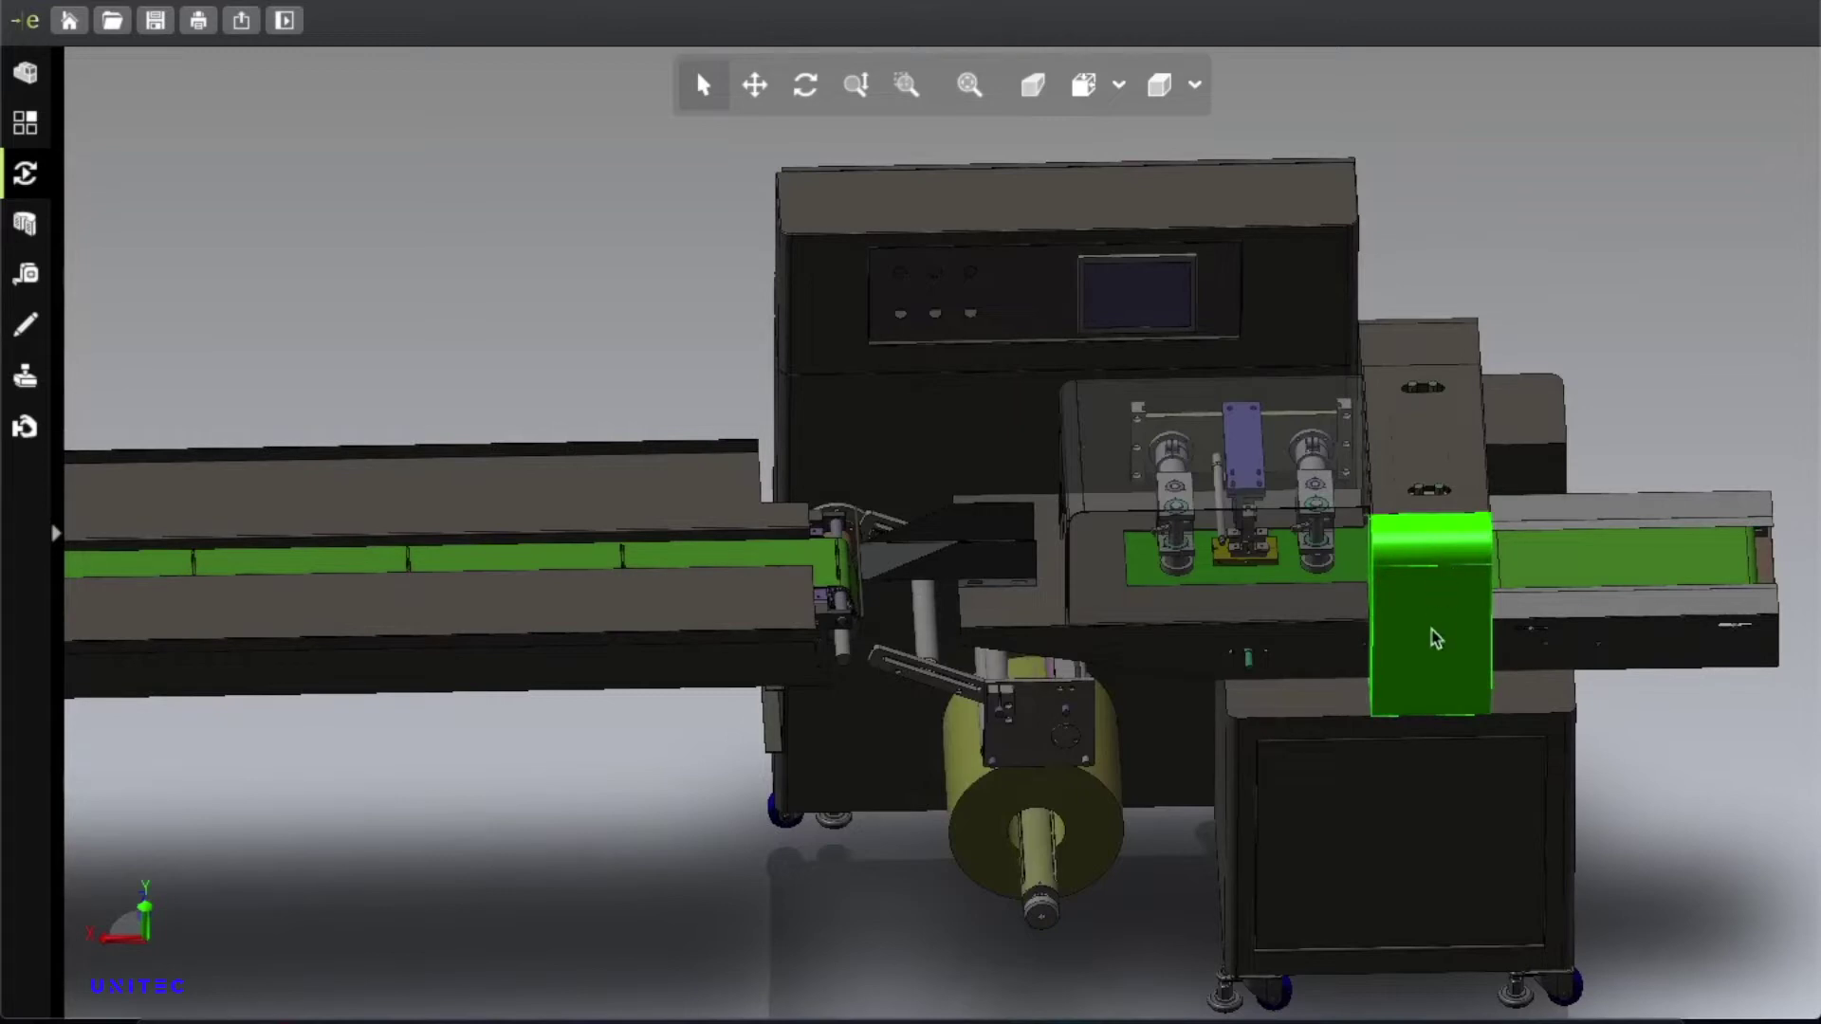
pyautogui.rightClick(1432, 630)
pyautogui.click(1484, 642)
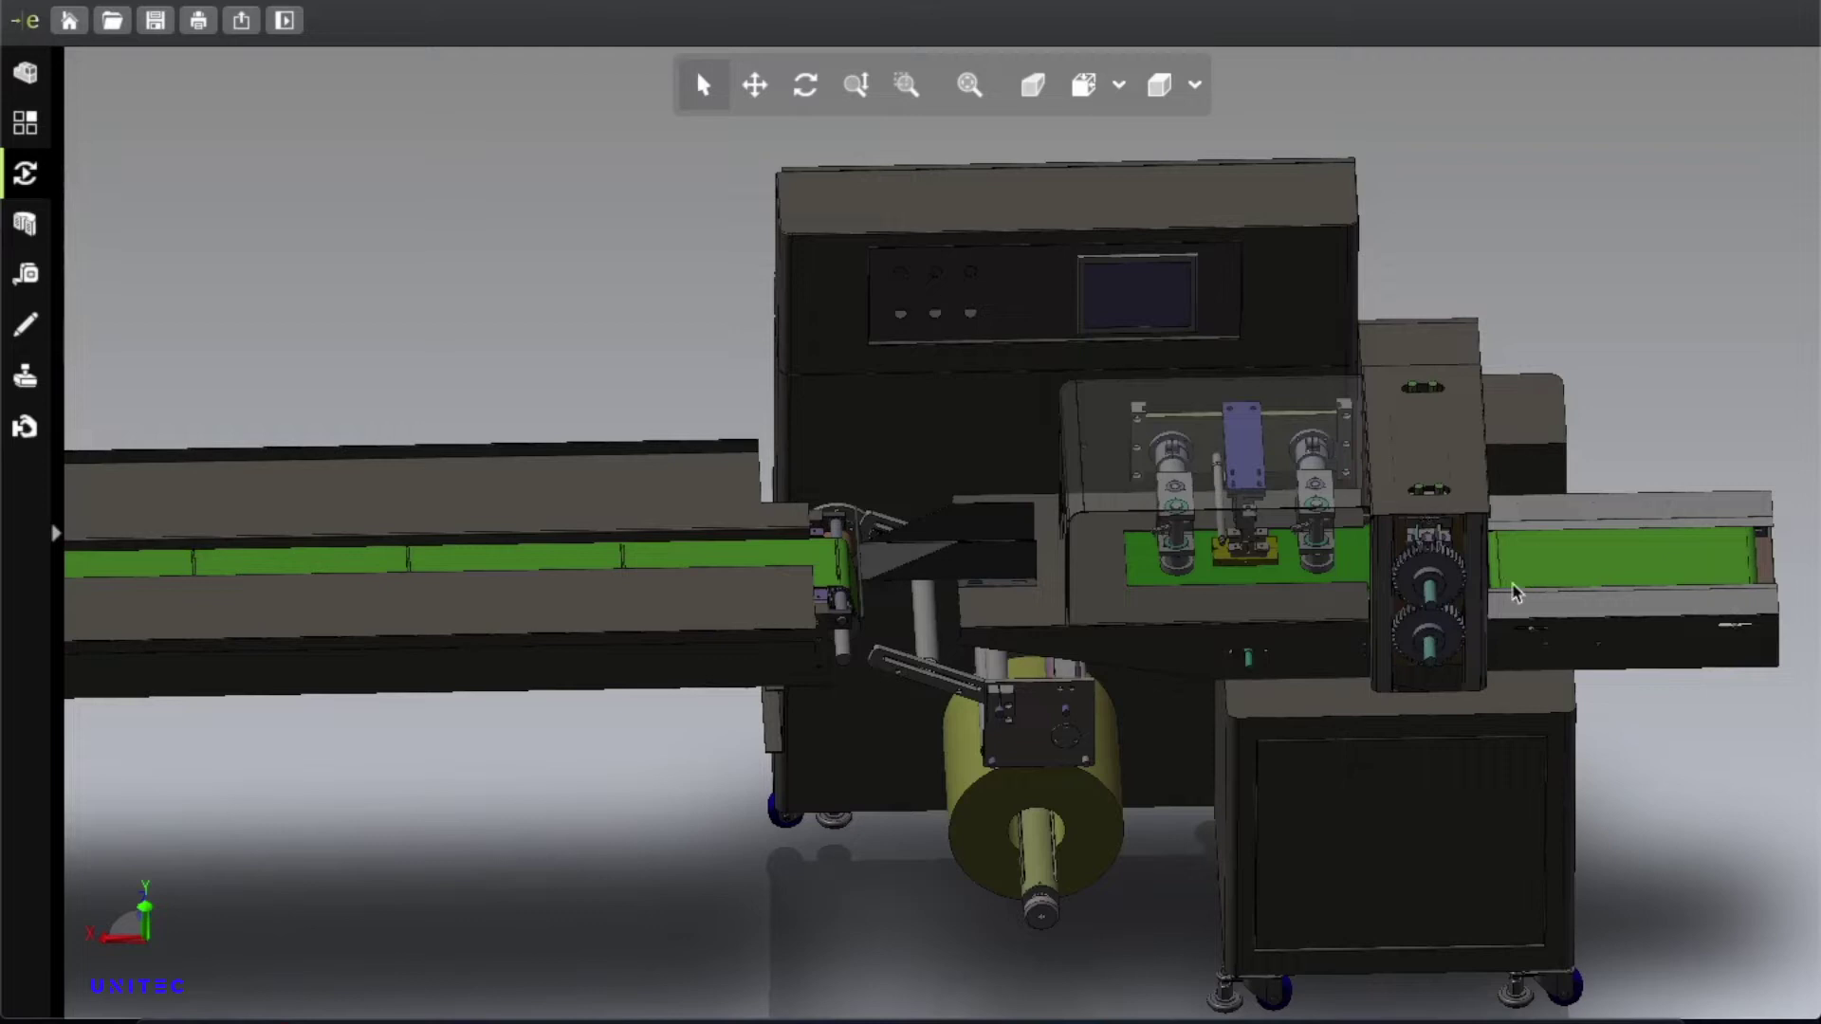
# Hide the cutting unit's upper front cover and the two narrow cover strips on either side of the gears.
pyautogui.click(1461, 459)
pyautogui.rightClick(1461, 459)
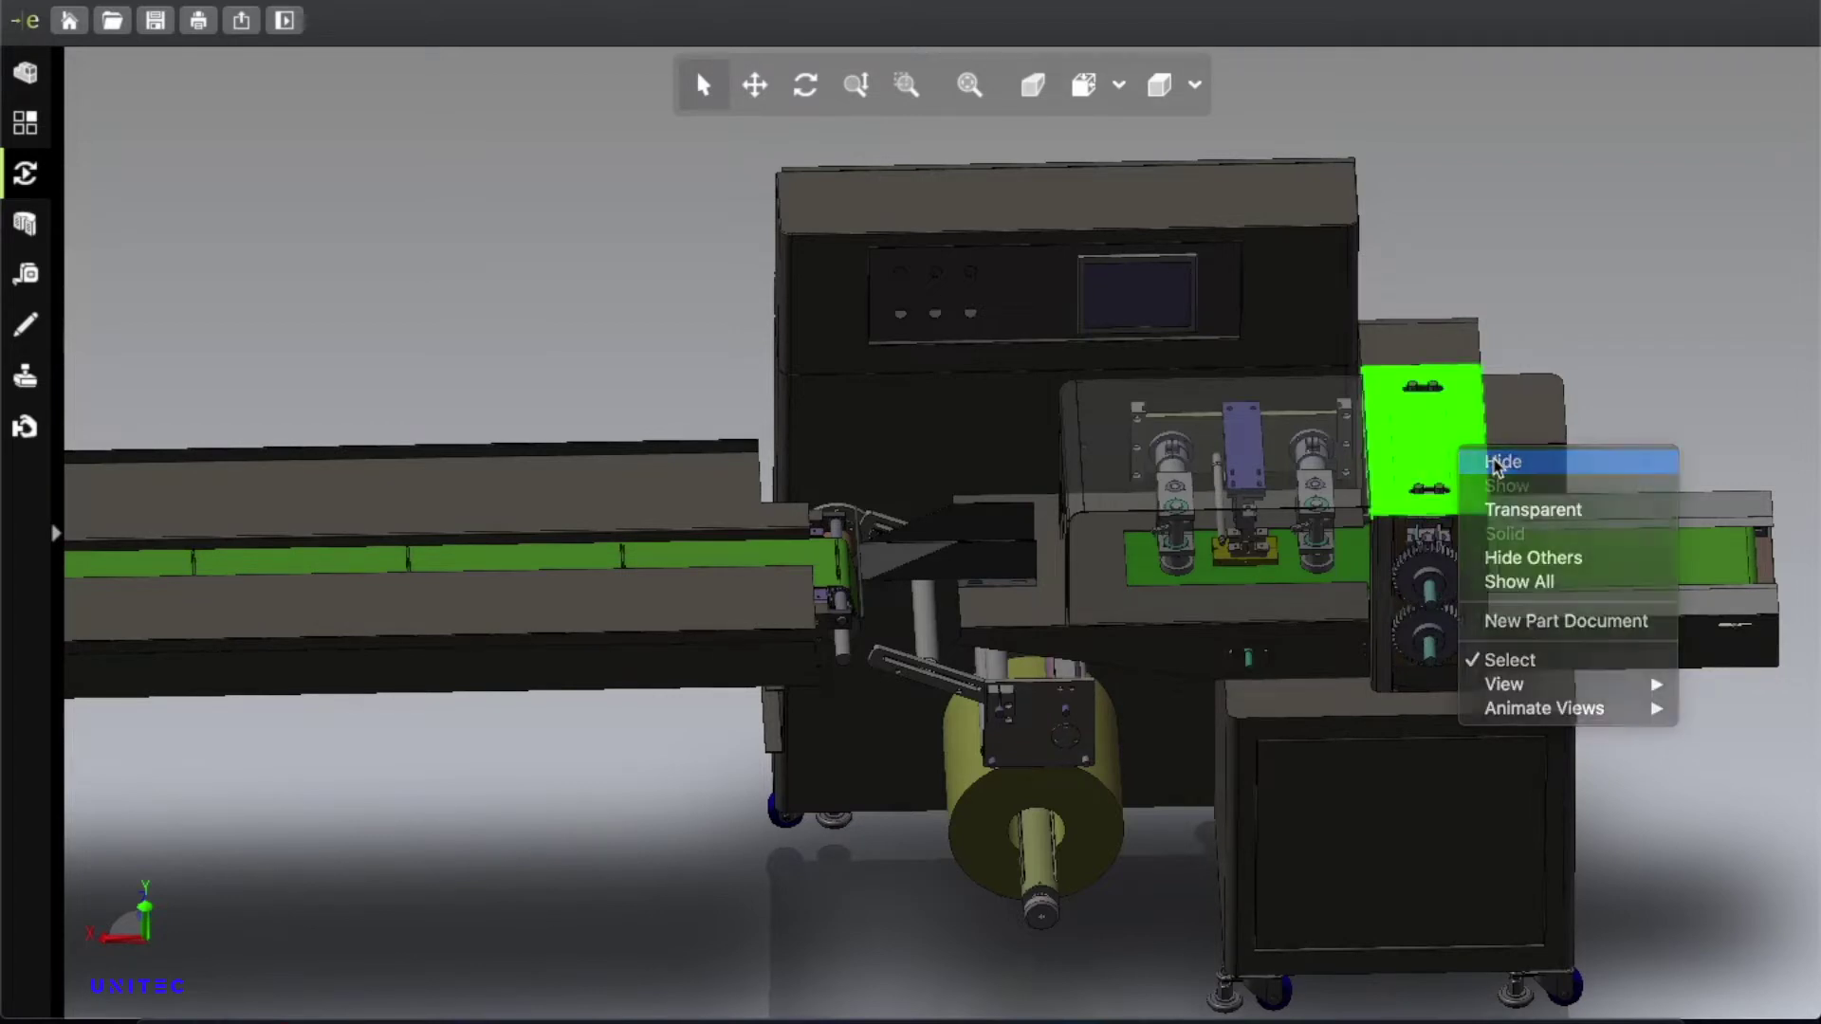
pyautogui.click(1484, 564)
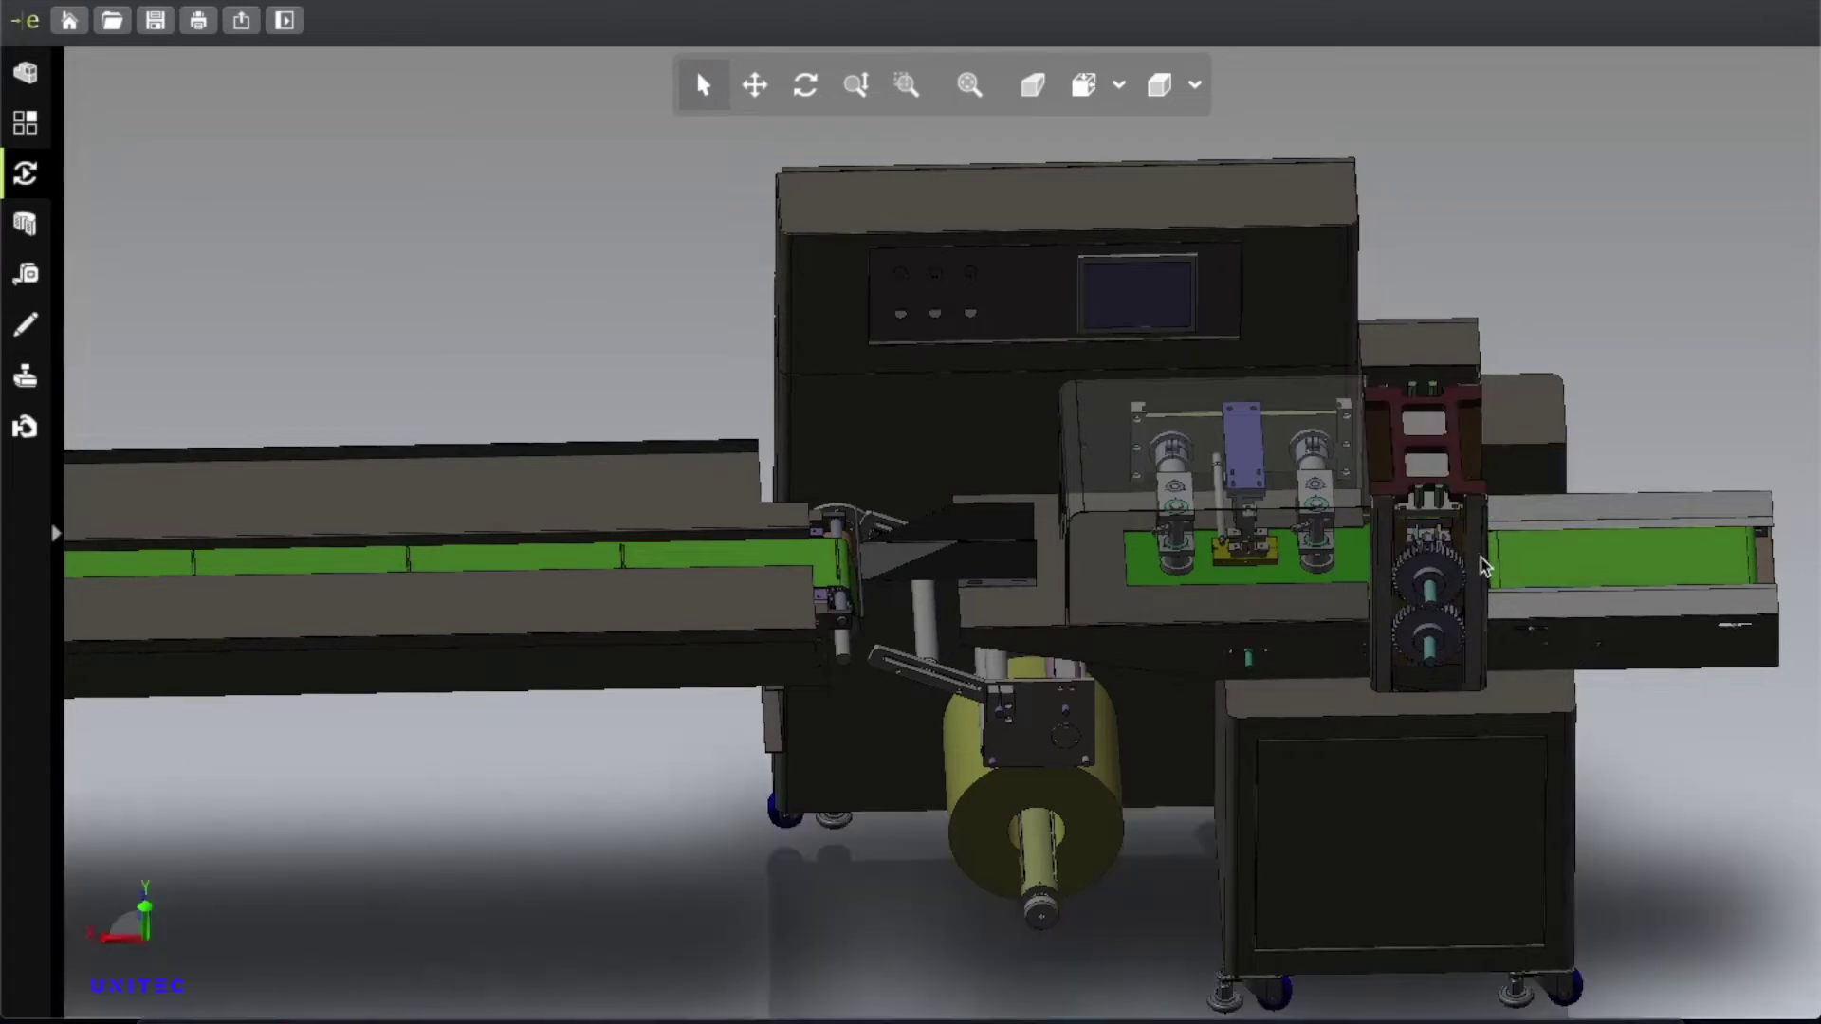
pyautogui.click(1480, 550)
pyautogui.rightClick(1480, 550)
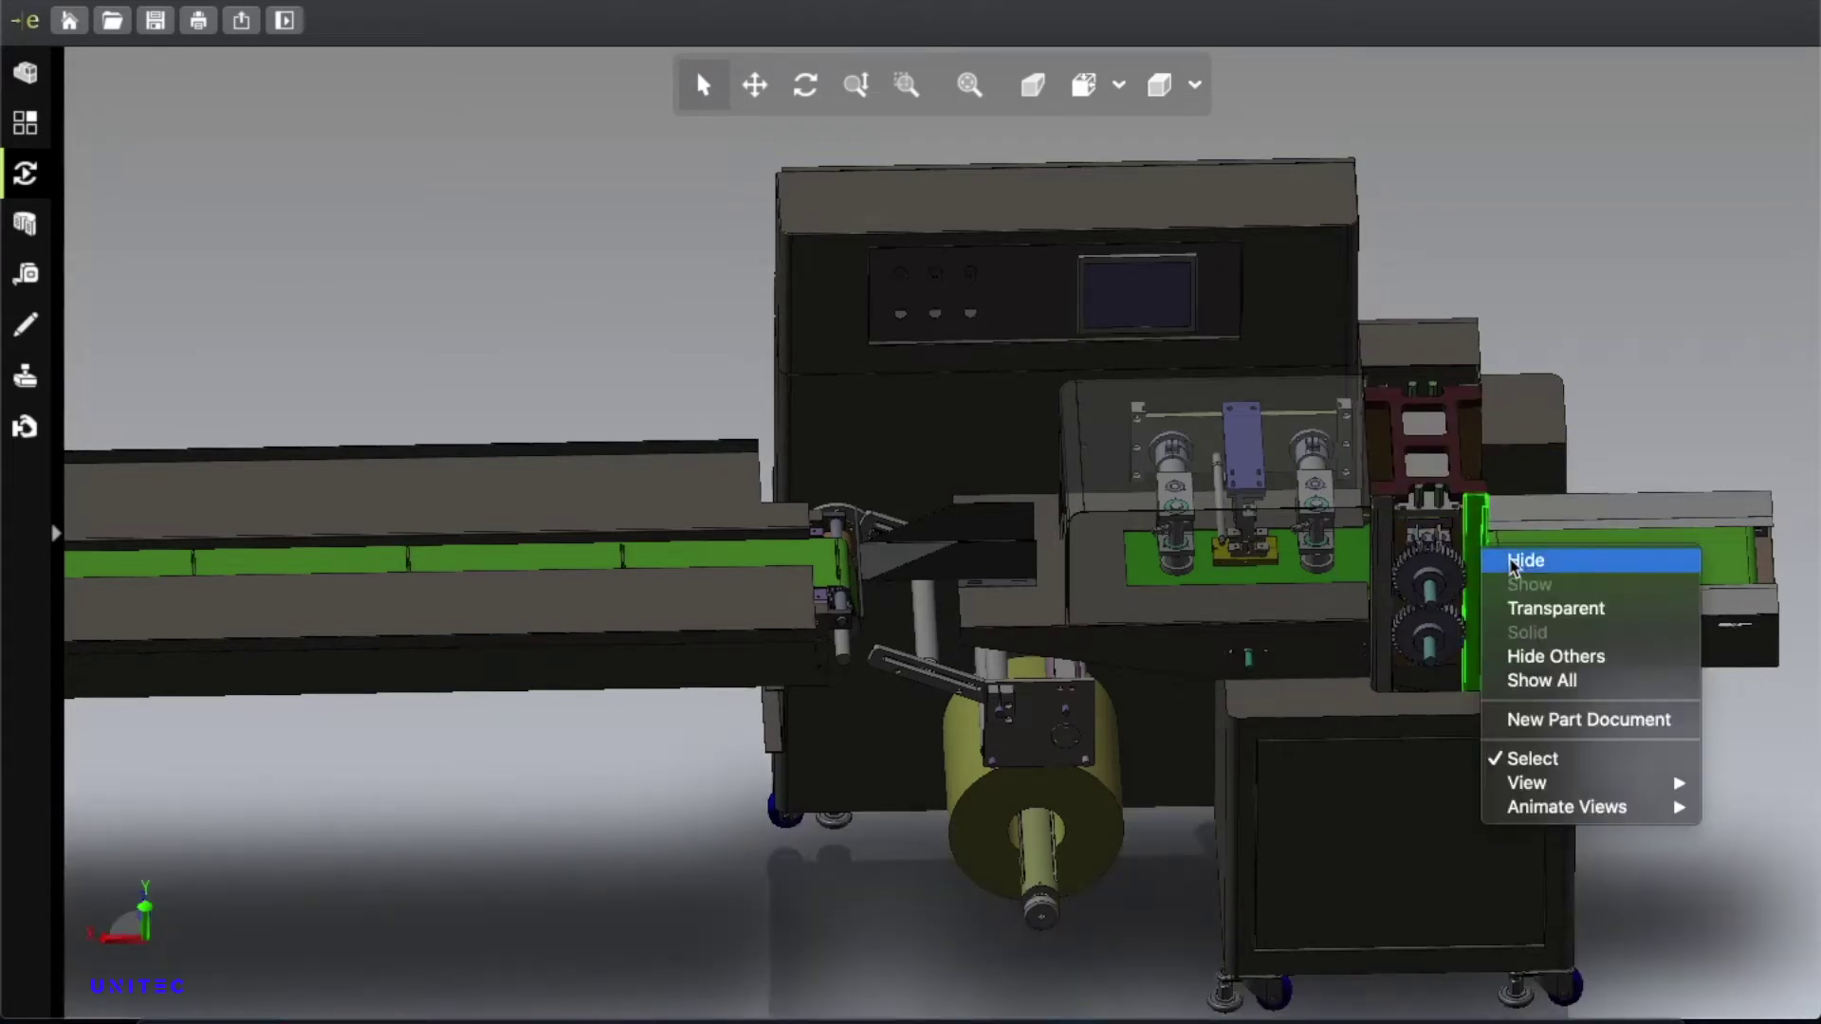
pyautogui.click(1518, 561)
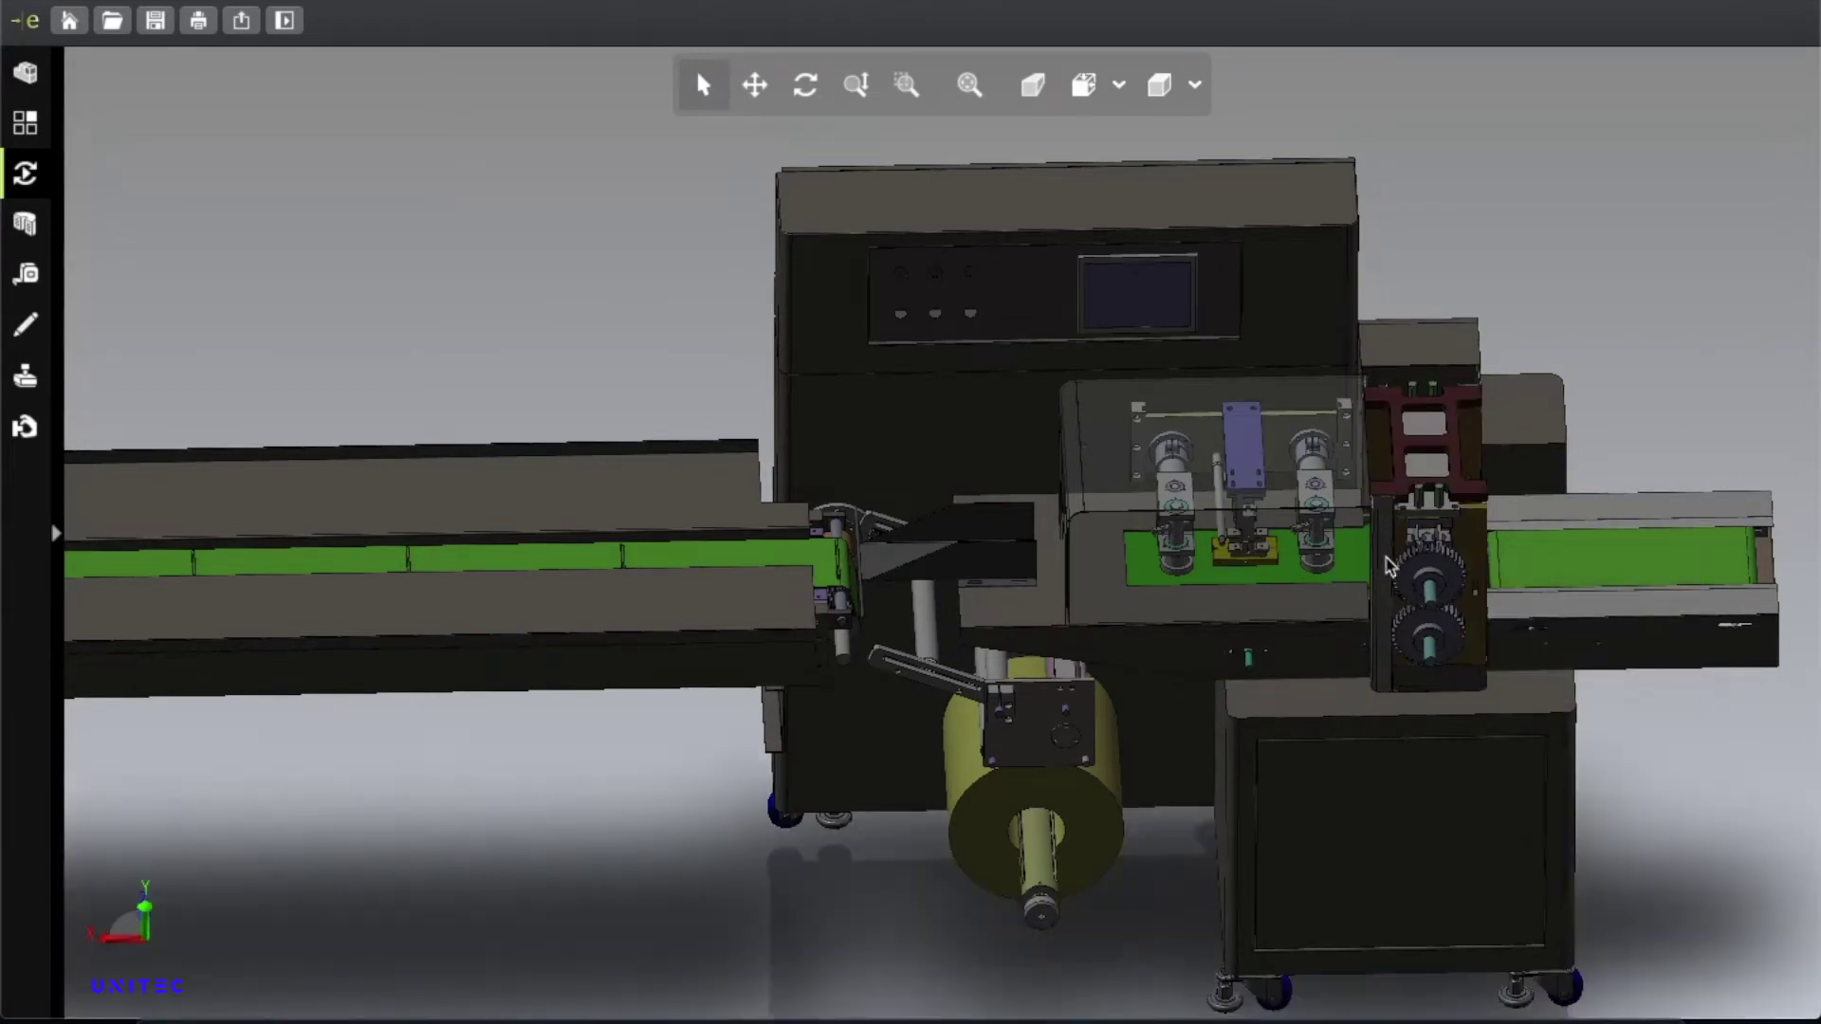
pyautogui.rightClick(1387, 567)
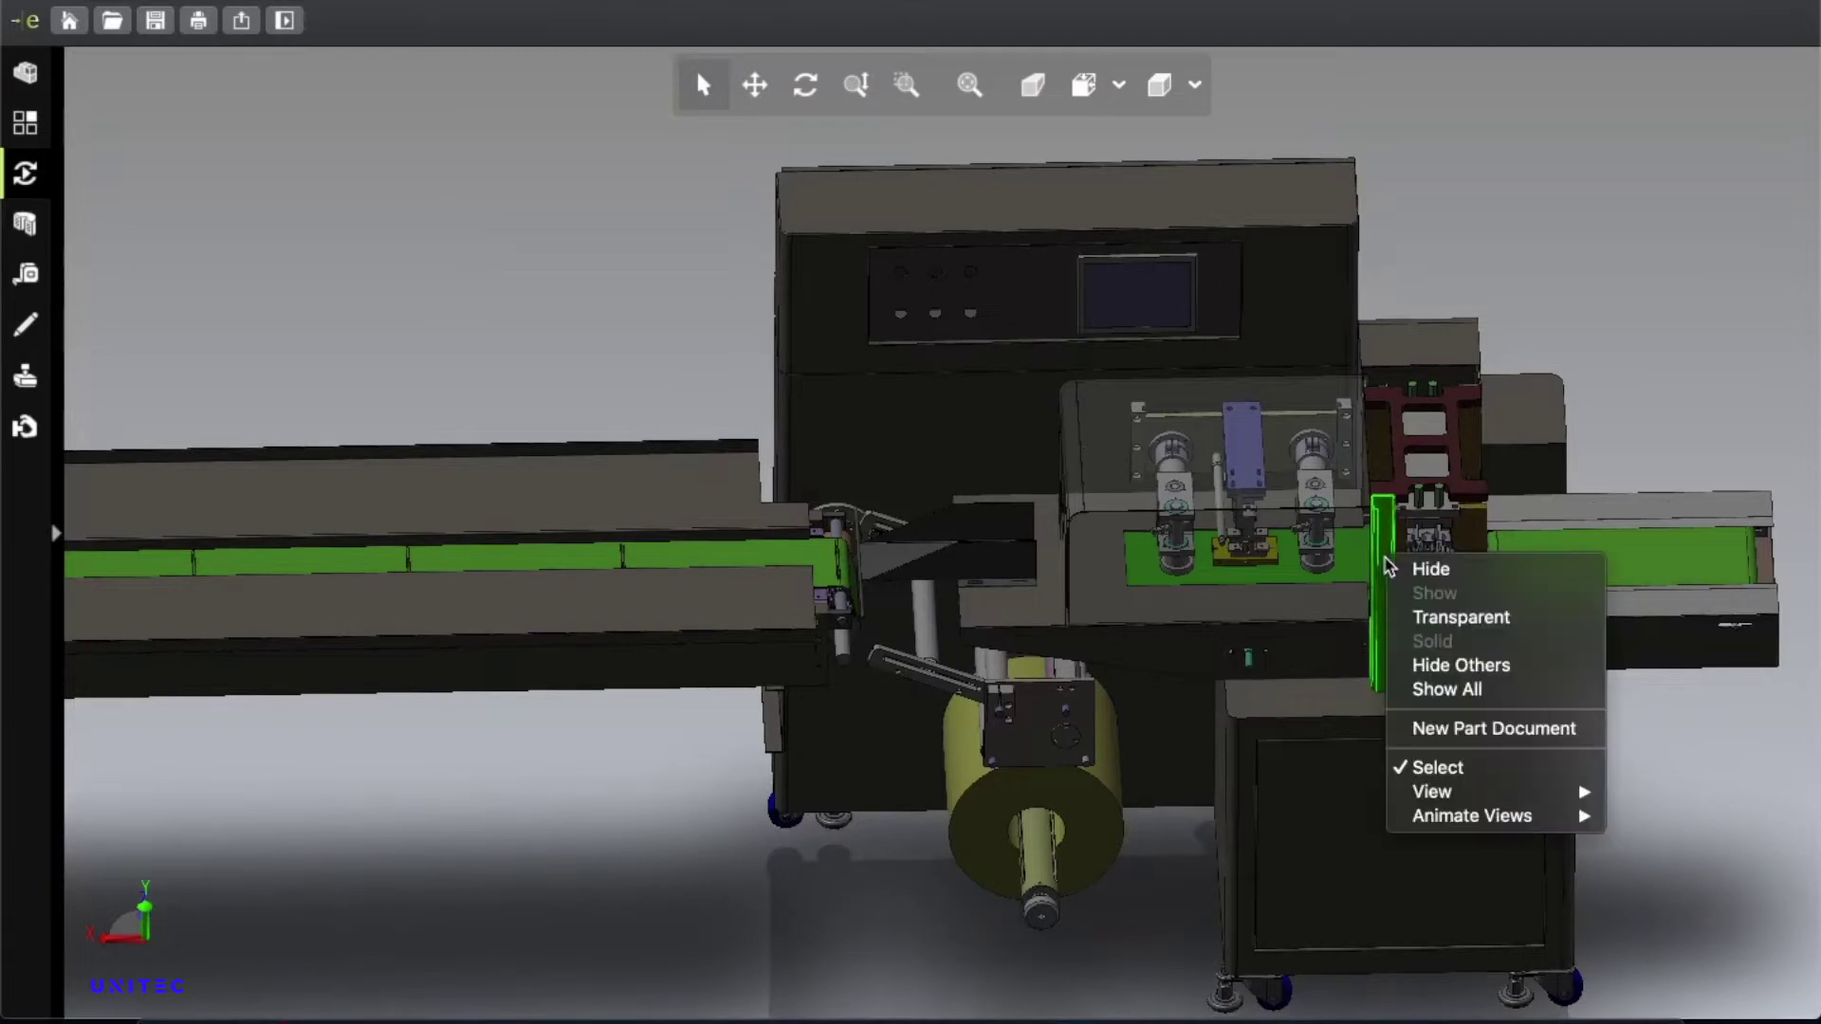
pyautogui.click(1411, 569)
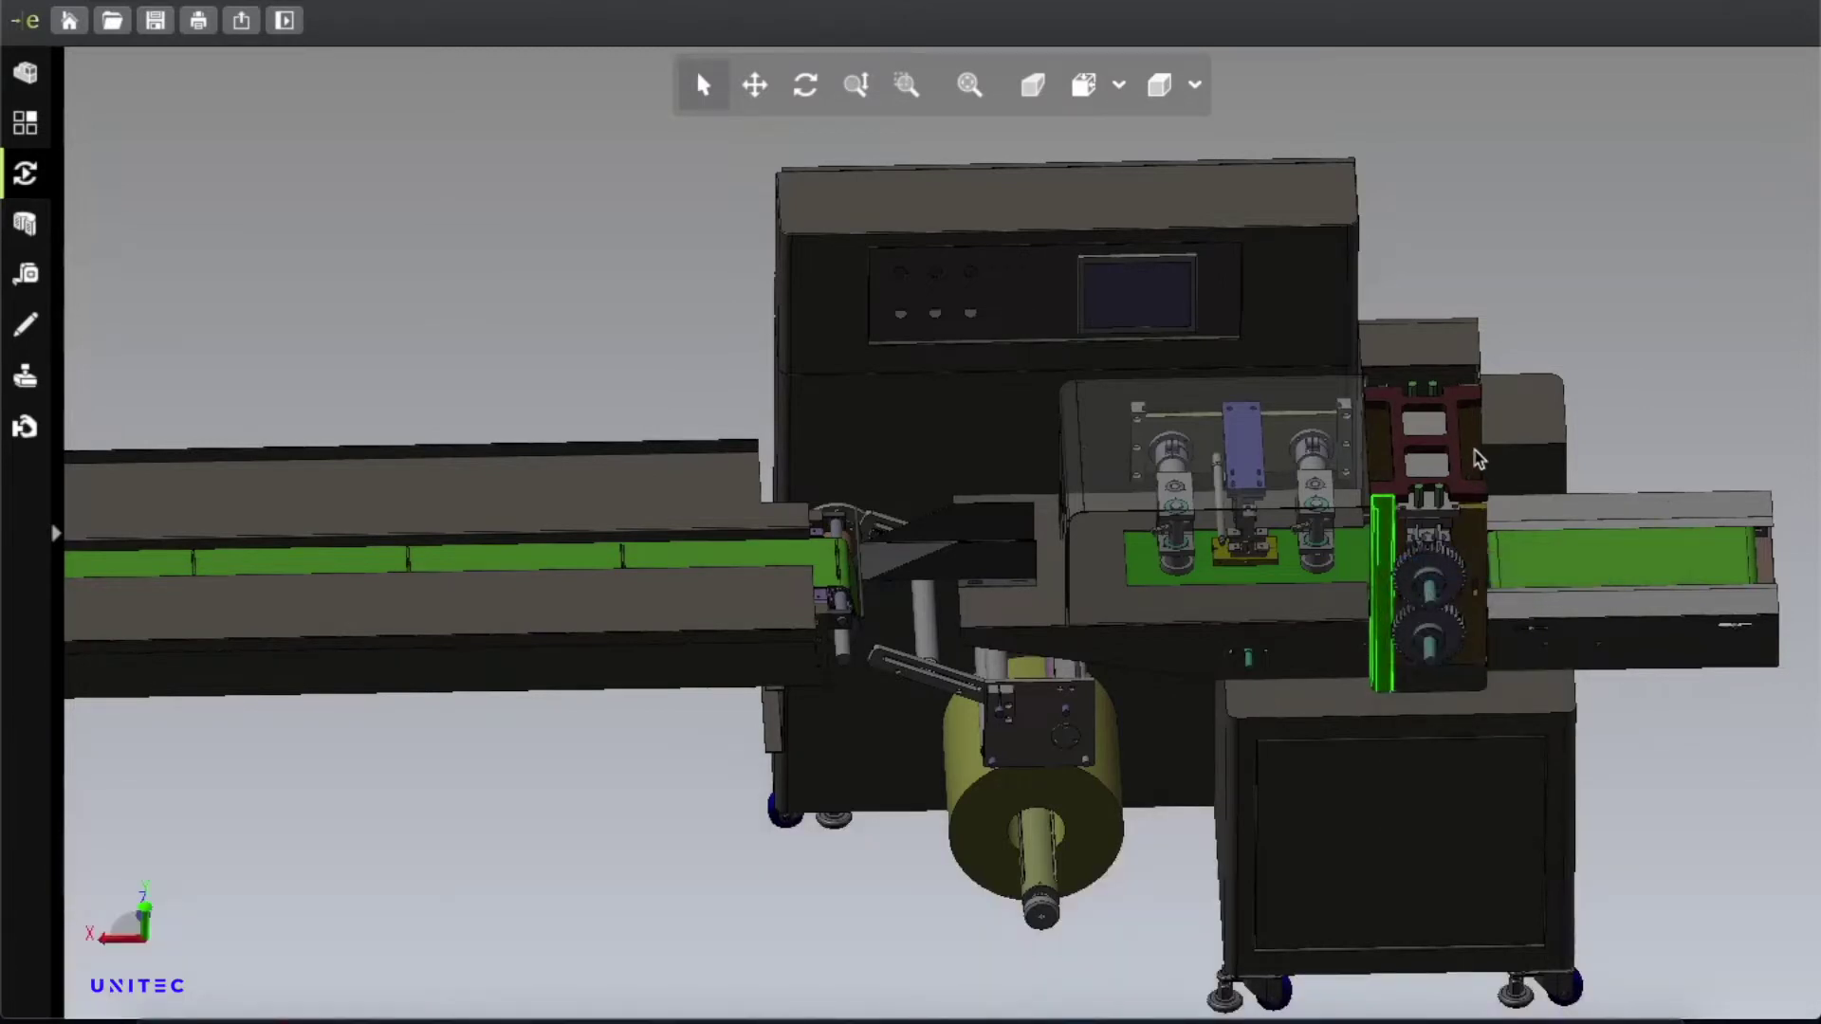
# Hide the brown front mounting plate behind the cutting unit's two meshing gears.
pyautogui.click(907, 85)
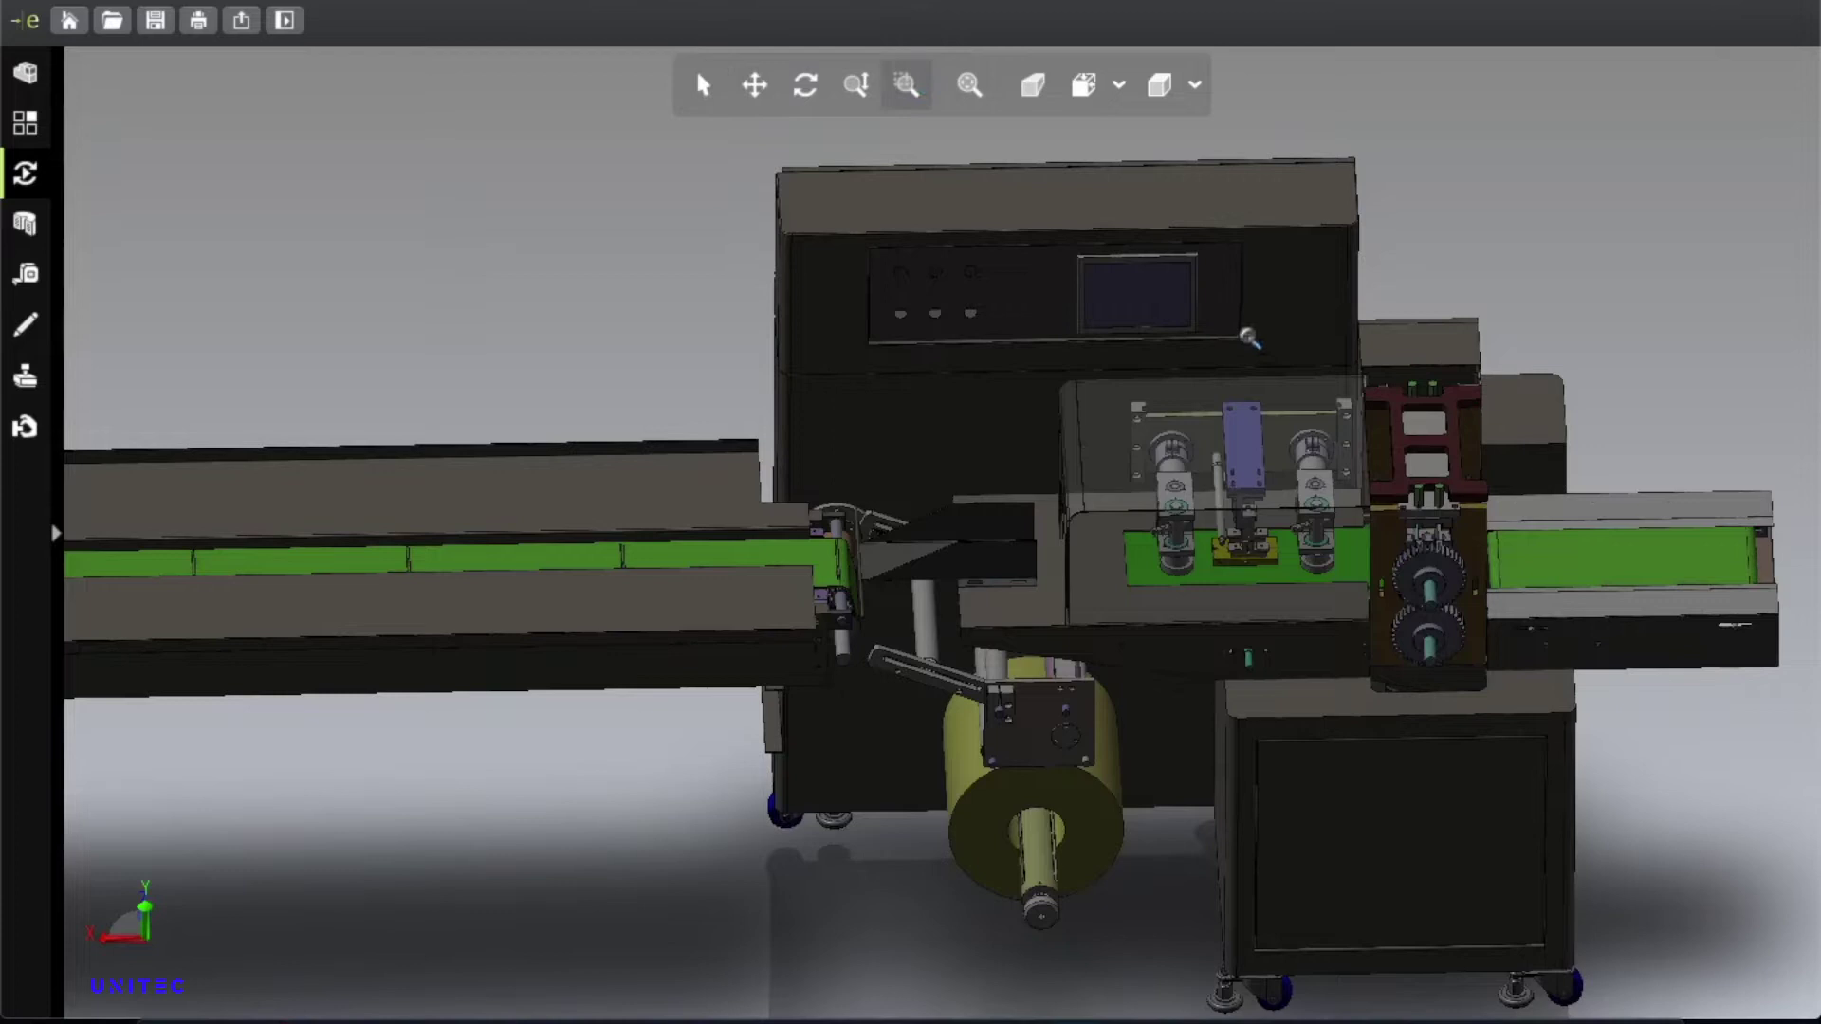
pyautogui.moveTo(1010, 356); pyautogui.dragTo(1690, 787)
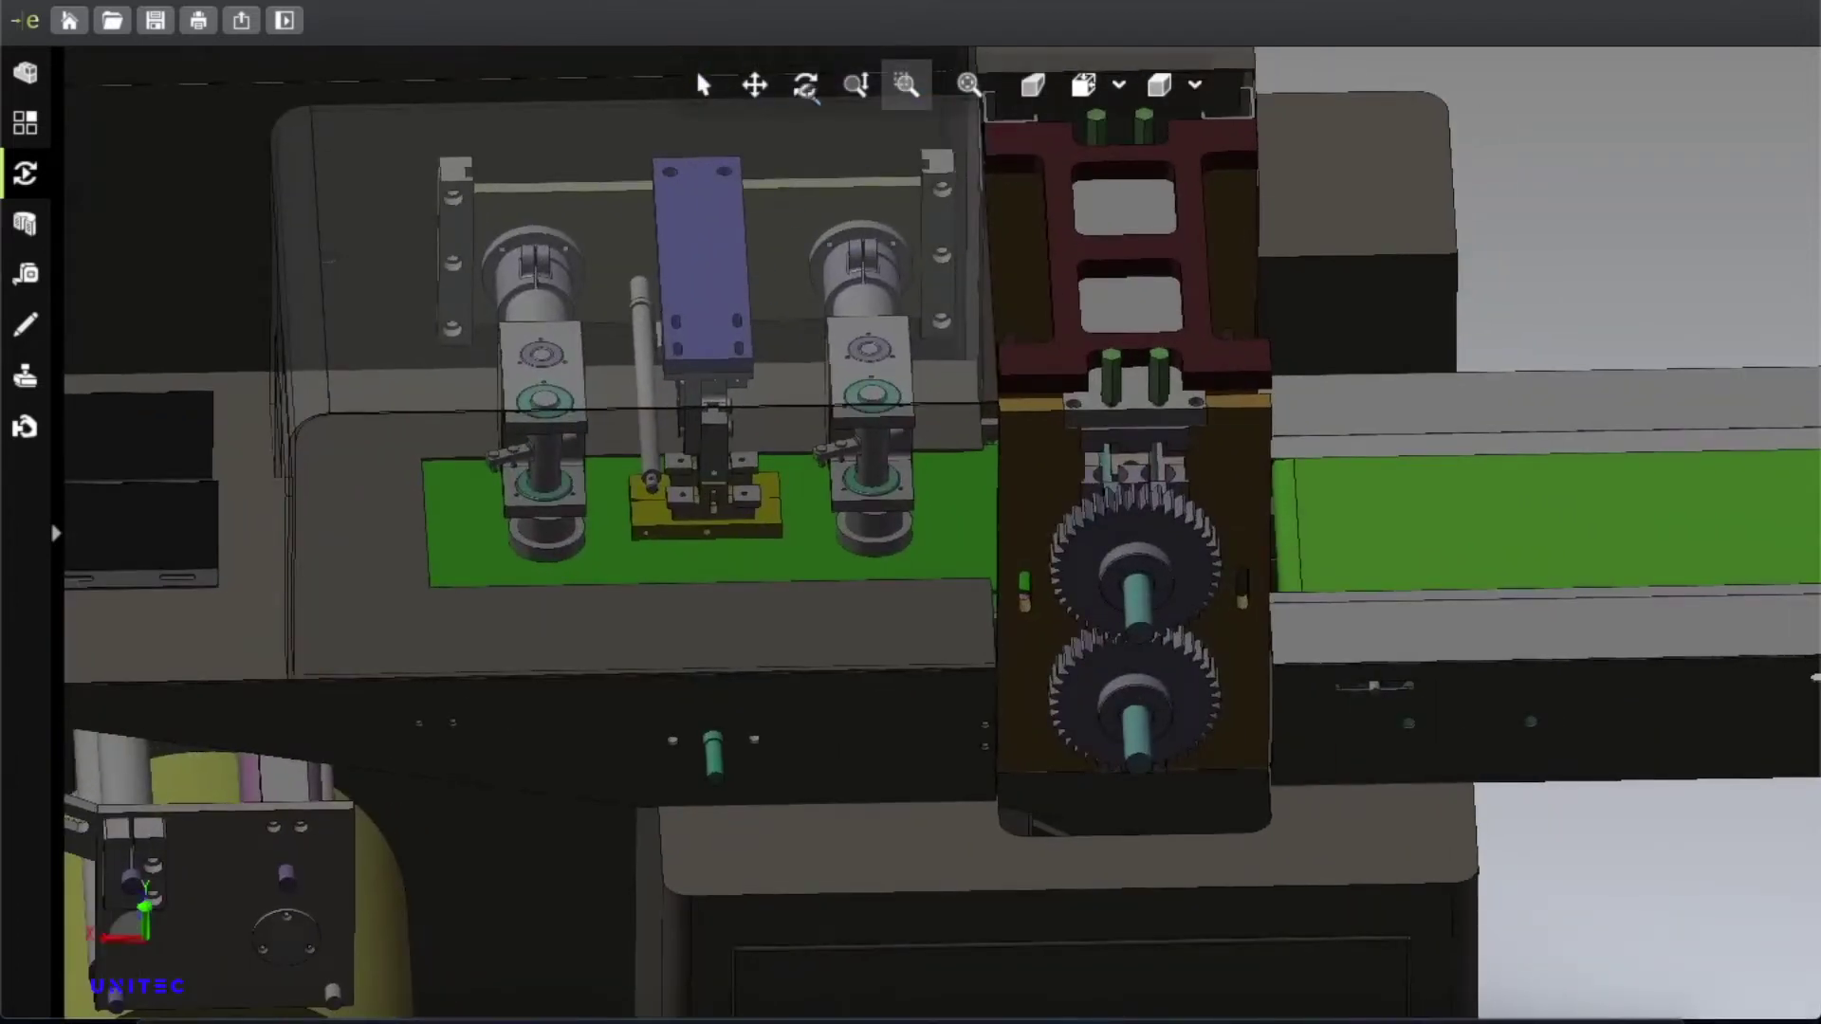
pyautogui.click(805, 85)
pyautogui.moveTo(1525, 968); pyautogui.dragTo(1781, 300)
pyautogui.moveTo(960, 276); pyautogui.dragTo(1540, 467)
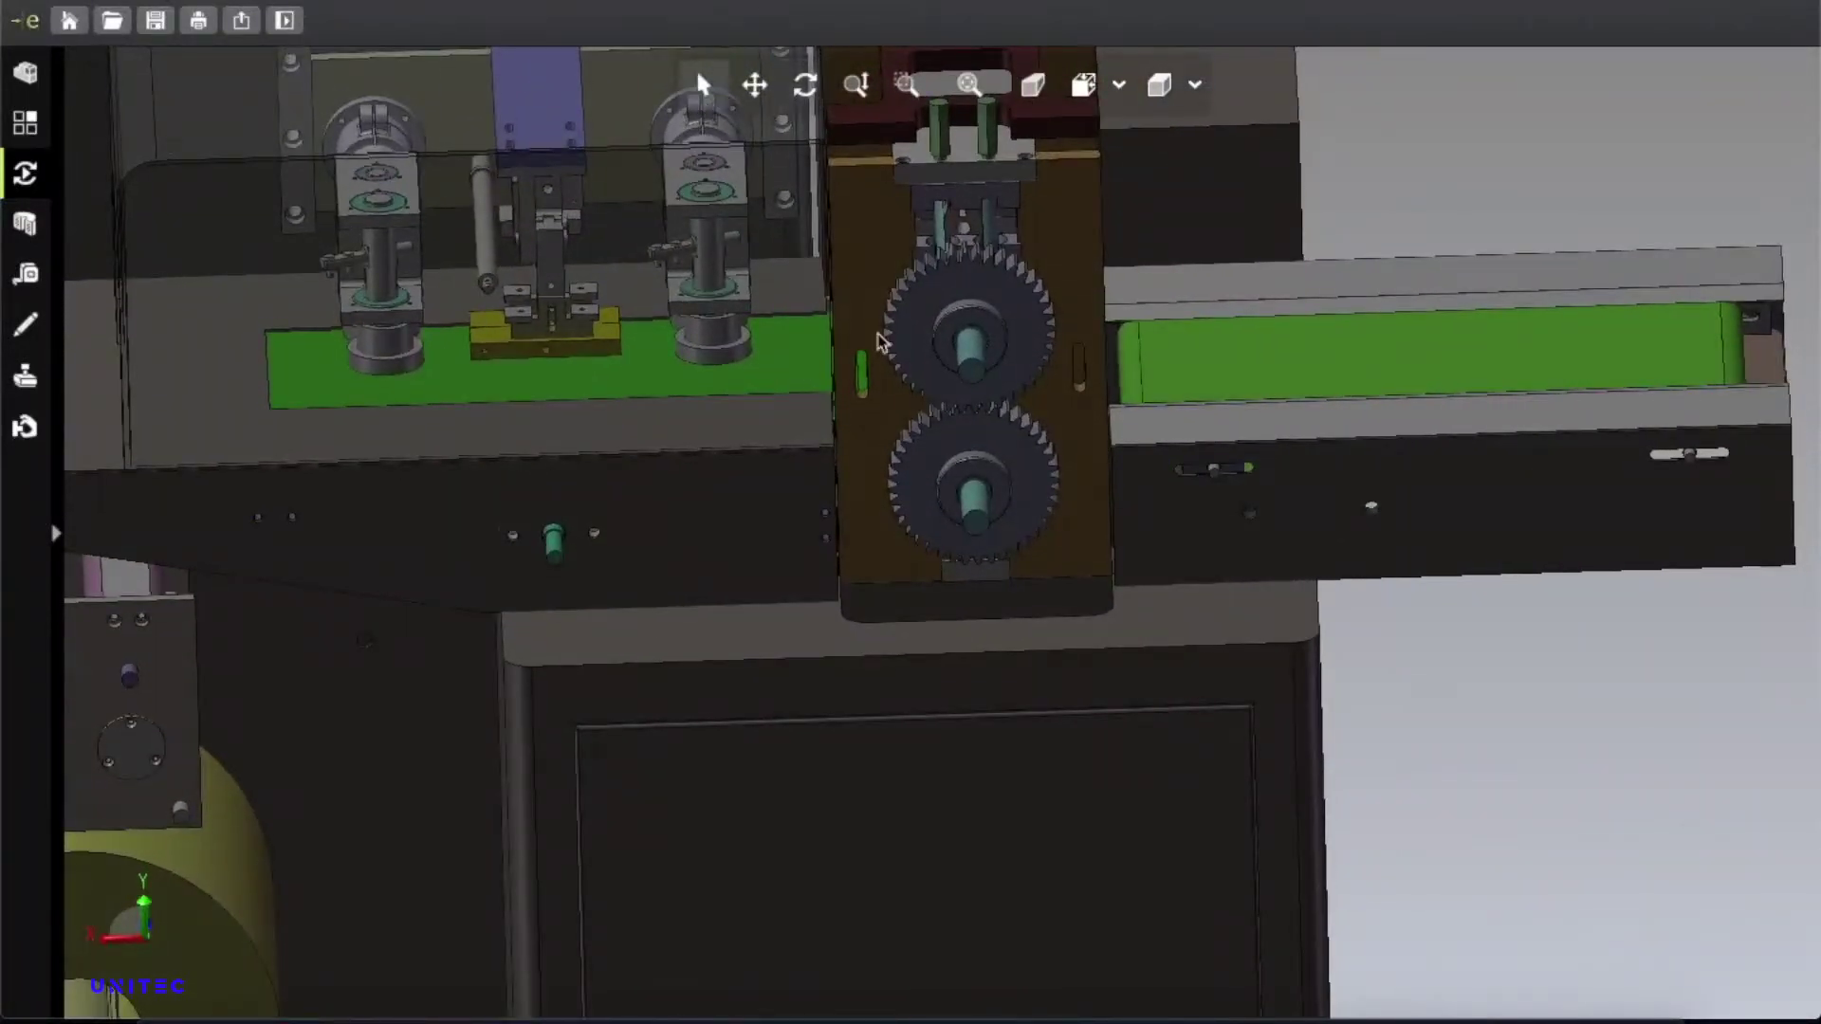
pyautogui.click(1066, 224)
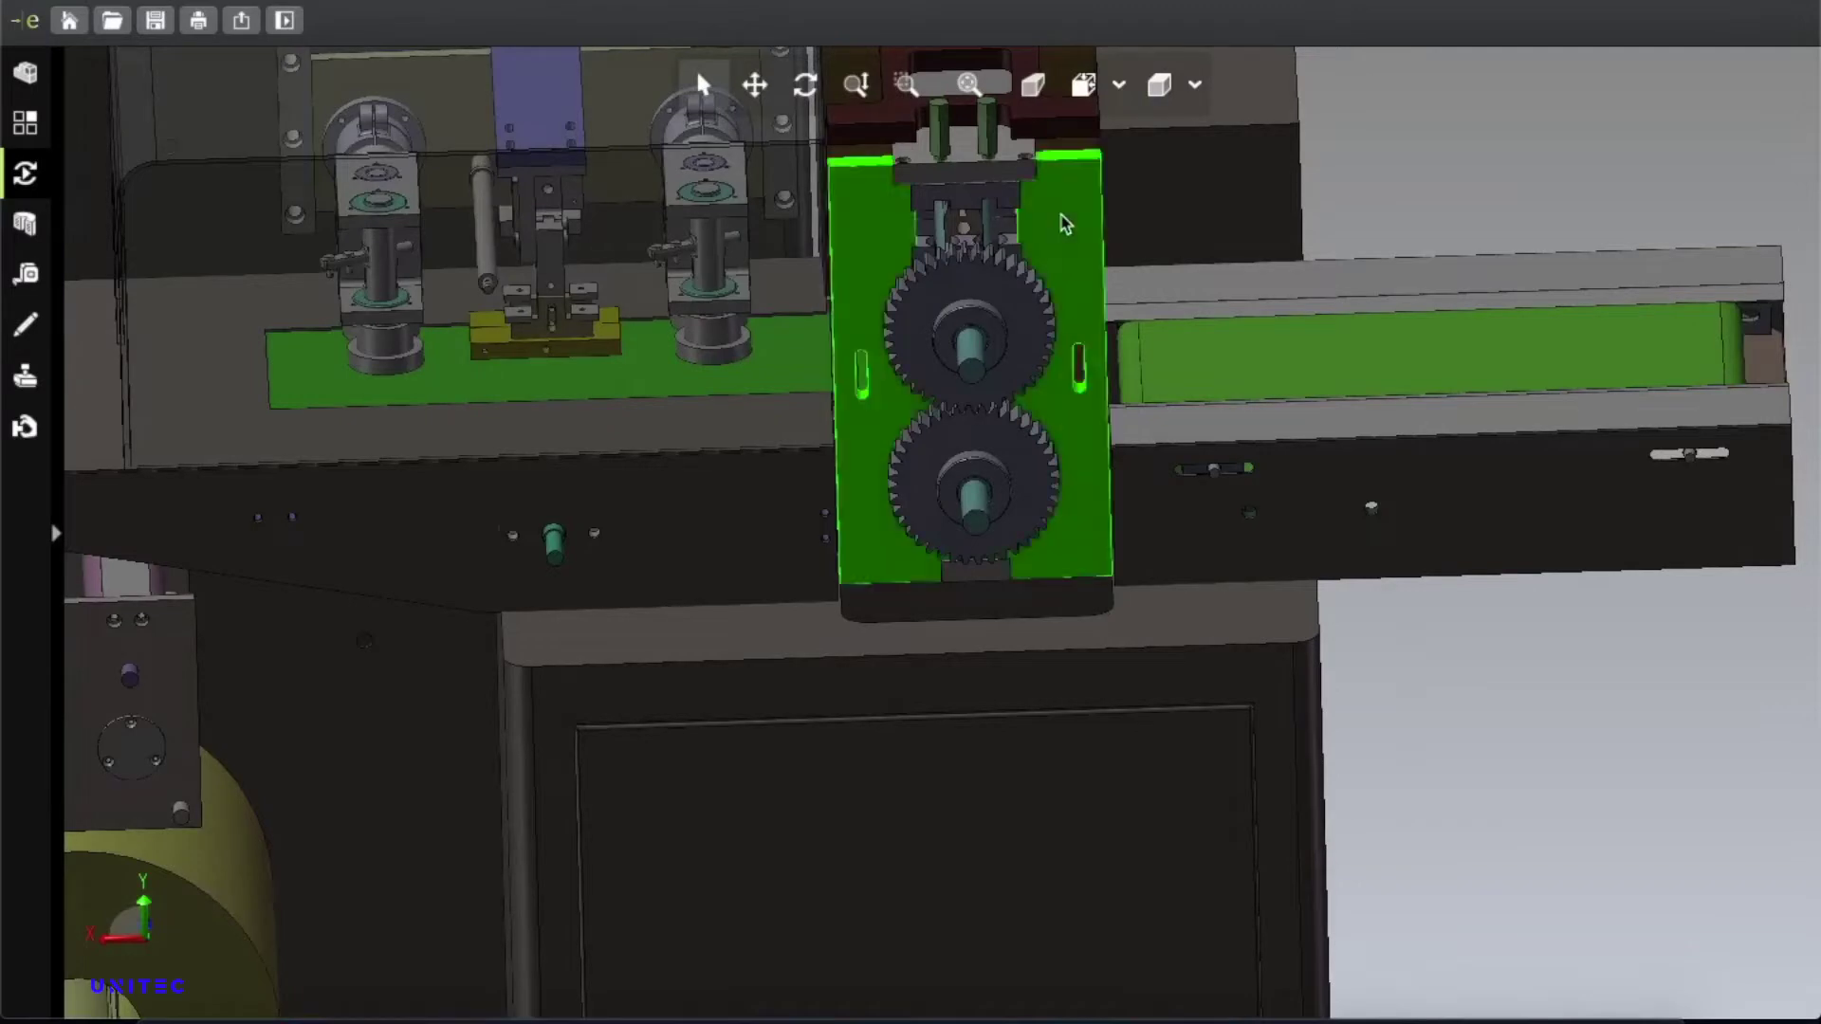
pyautogui.rightClick(1068, 220)
pyautogui.click(1100, 233)
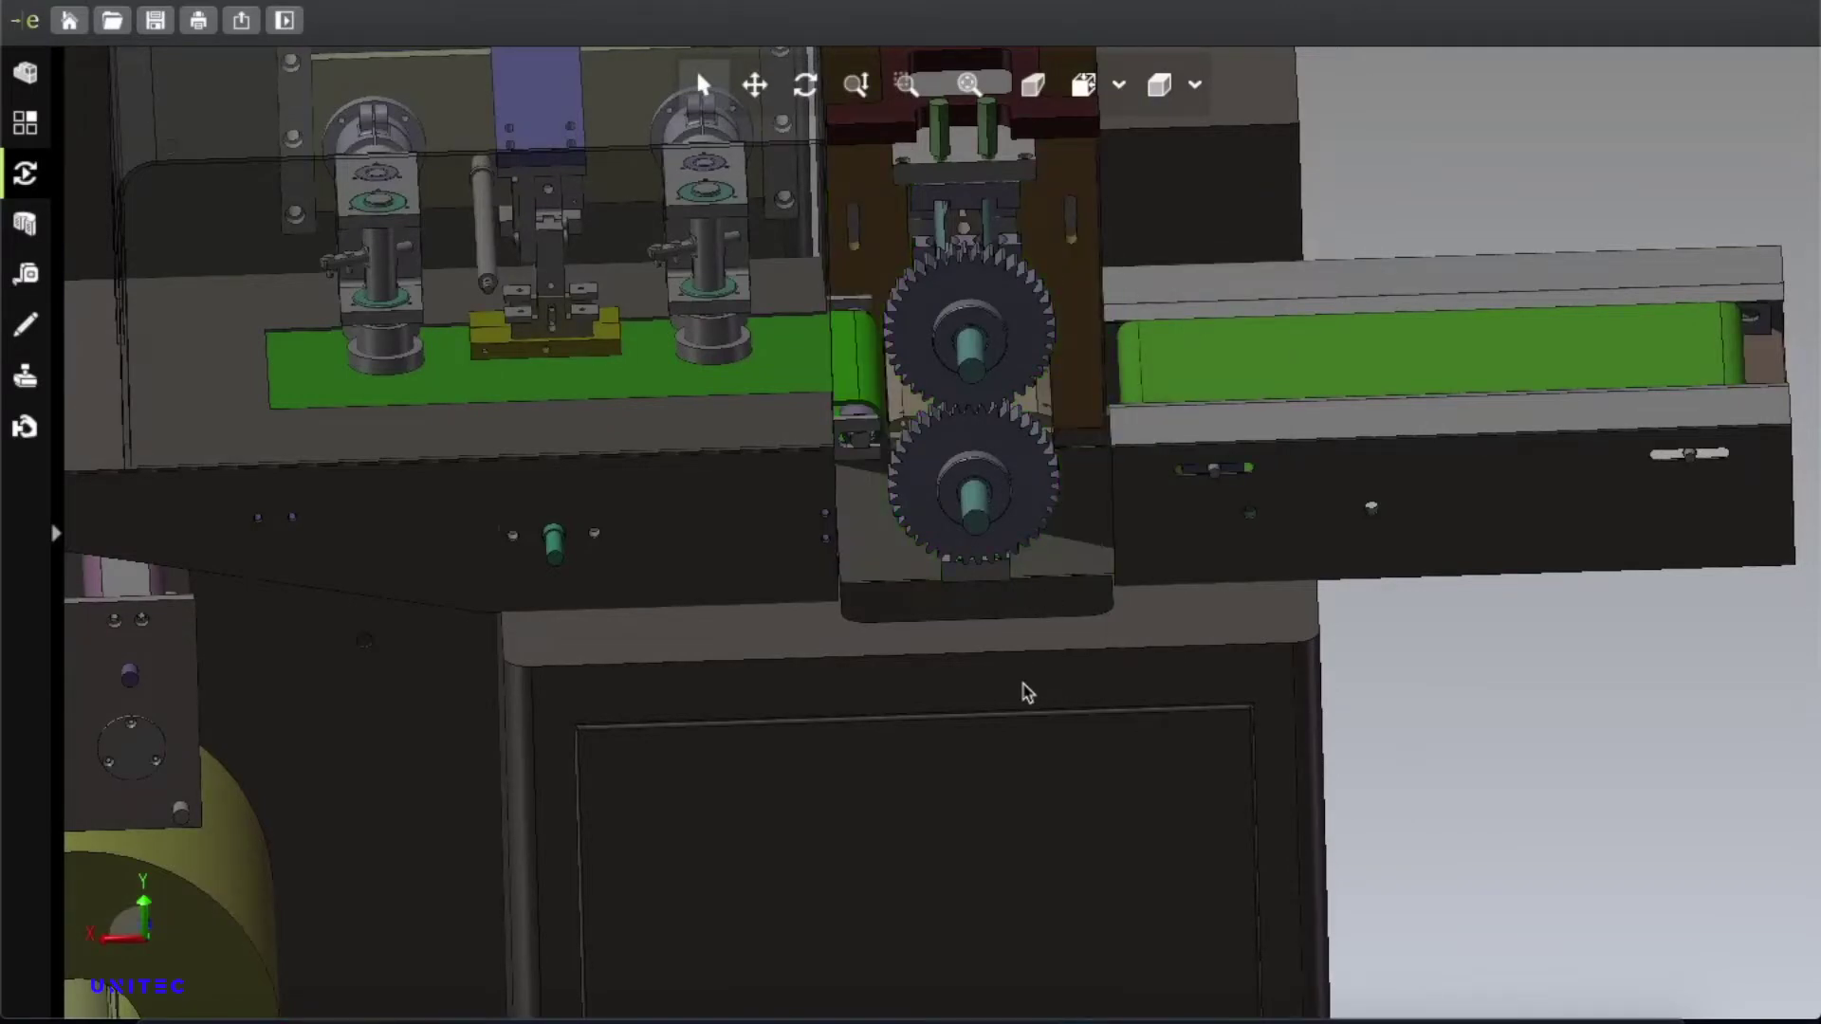
# Hide both meshing gears on the front ends of the cutting unit's upper and lower shafts.
pyautogui.click(805, 85)
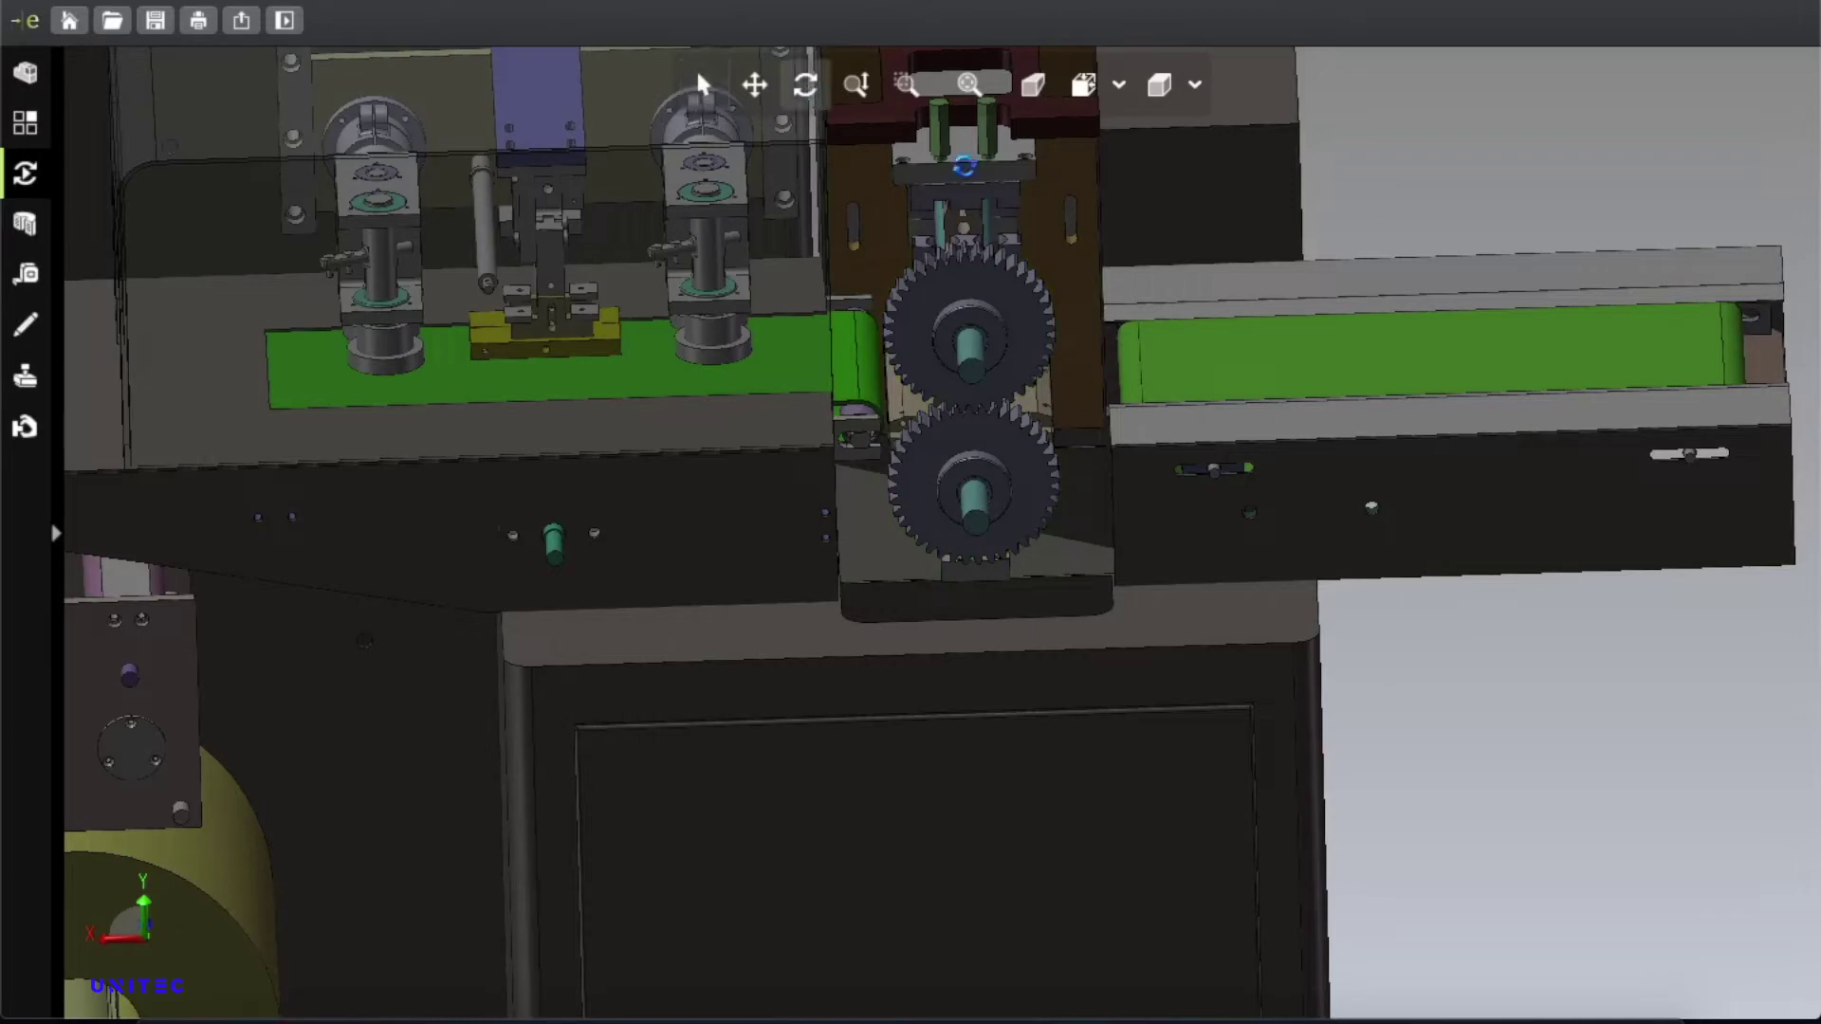
pyautogui.moveTo(1389, 589); pyautogui.dragTo(931, 649)
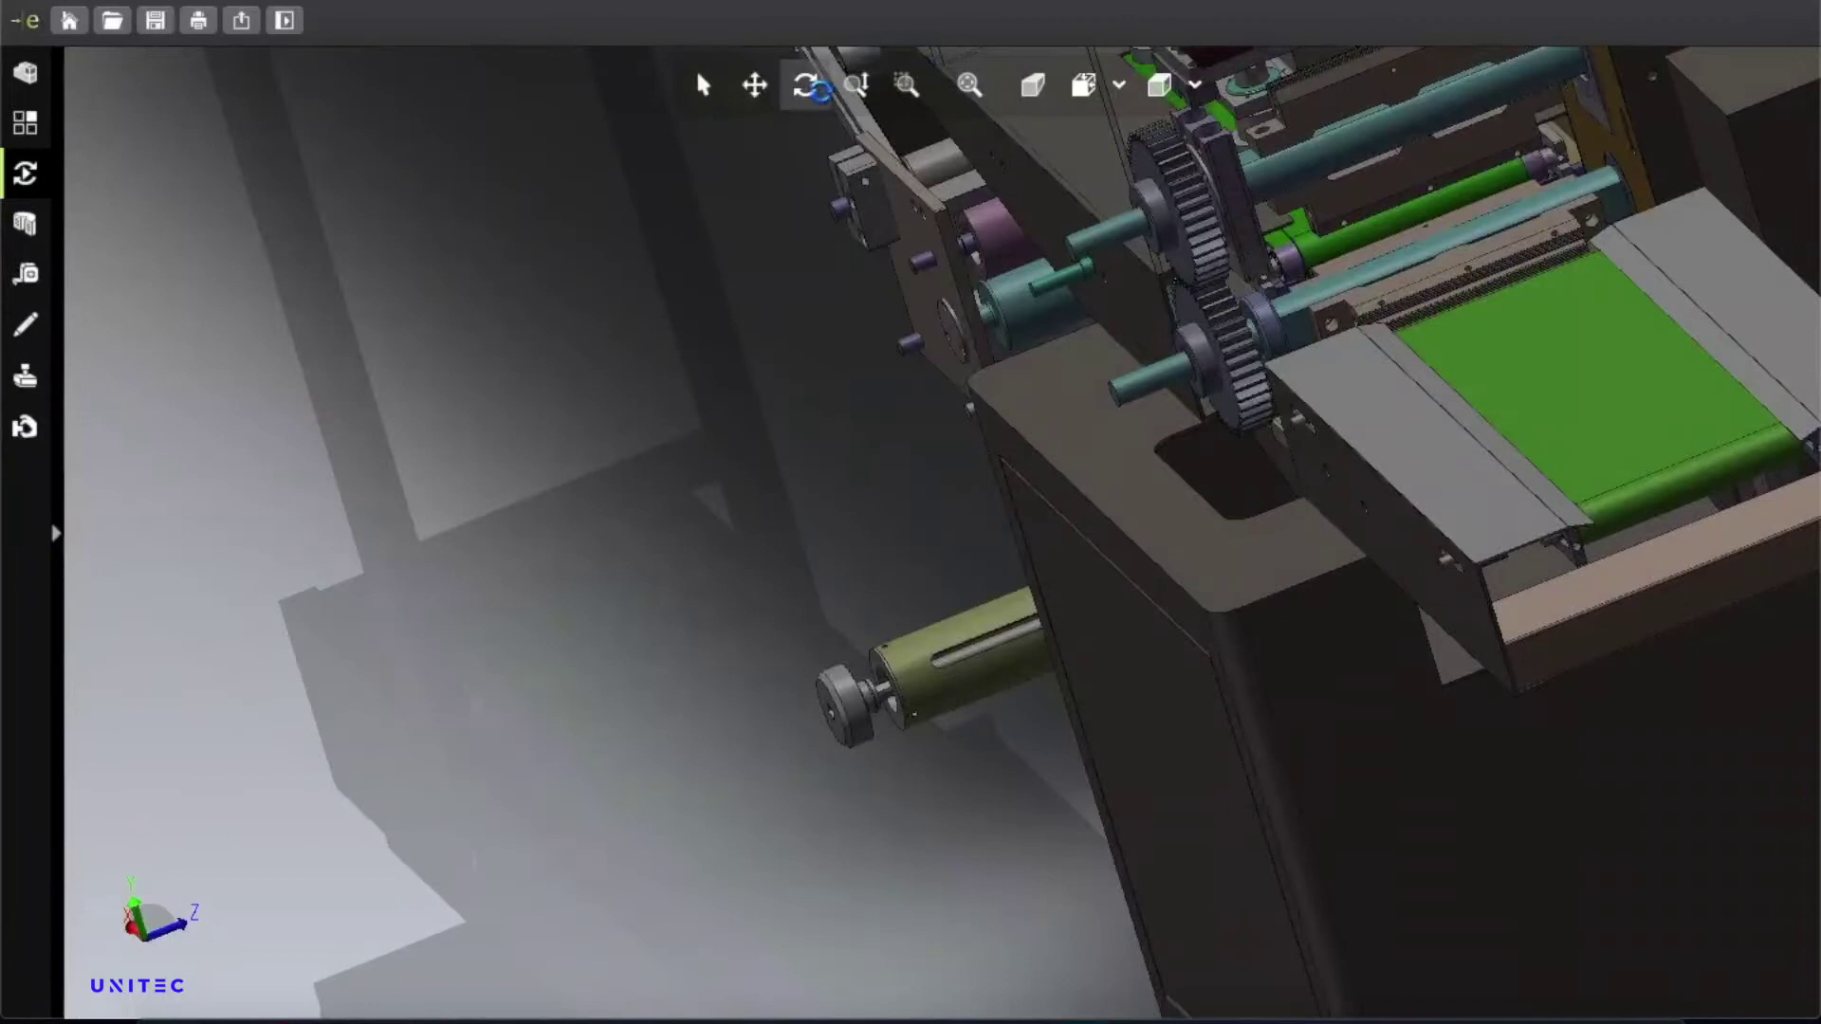
pyautogui.click(755, 85)
pyautogui.moveTo(1546, 479); pyautogui.dragTo(871, 708)
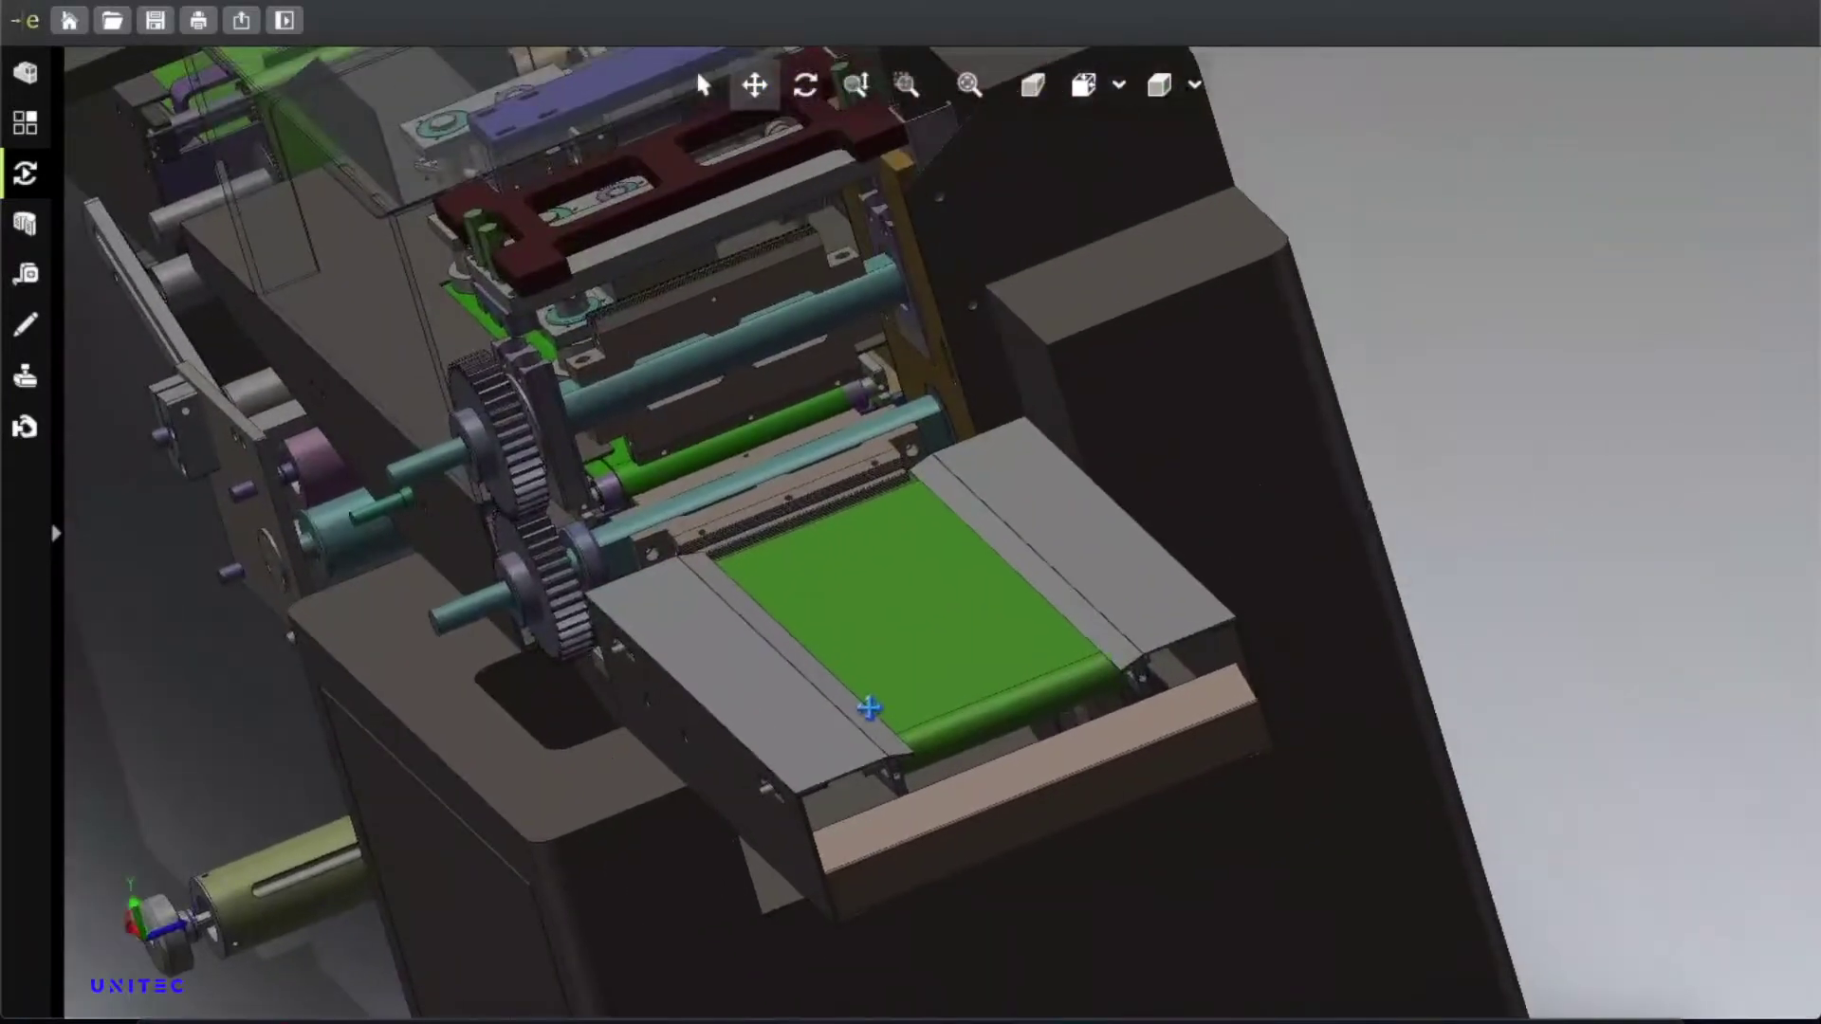
pyautogui.click(809, 85)
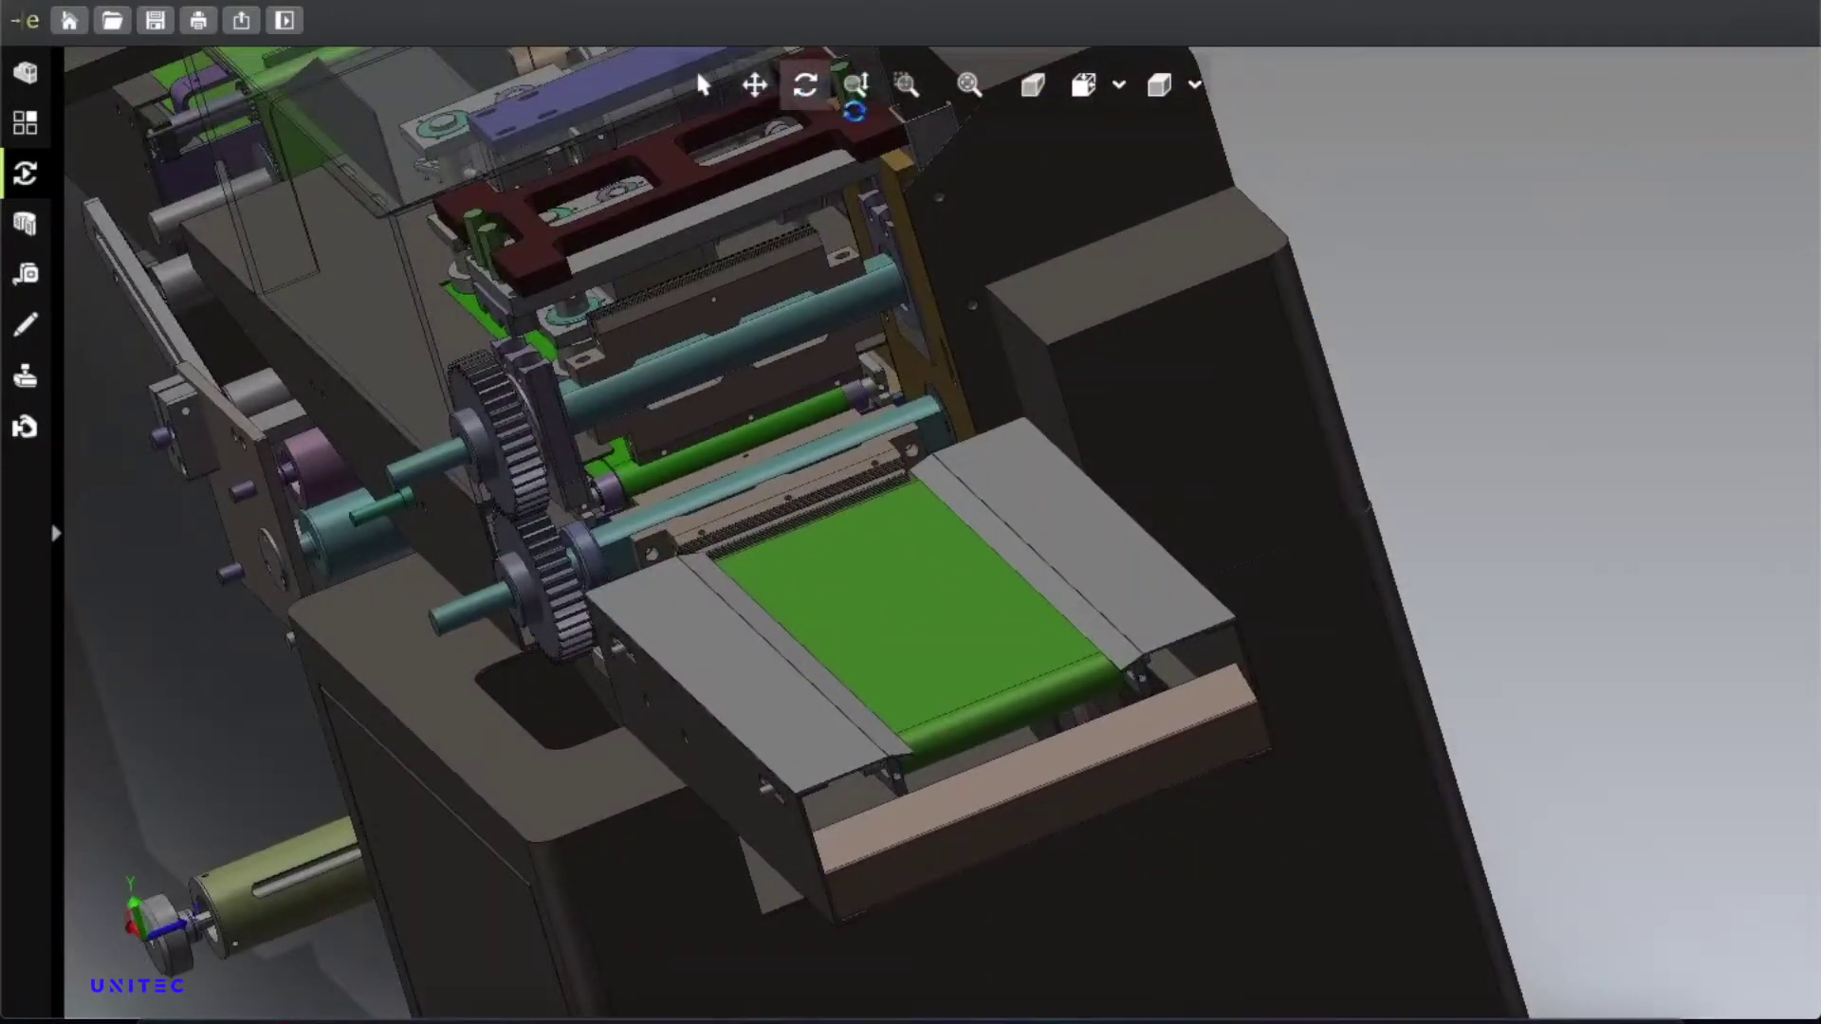
pyautogui.moveTo(1332, 374); pyautogui.dragTo(1439, 351)
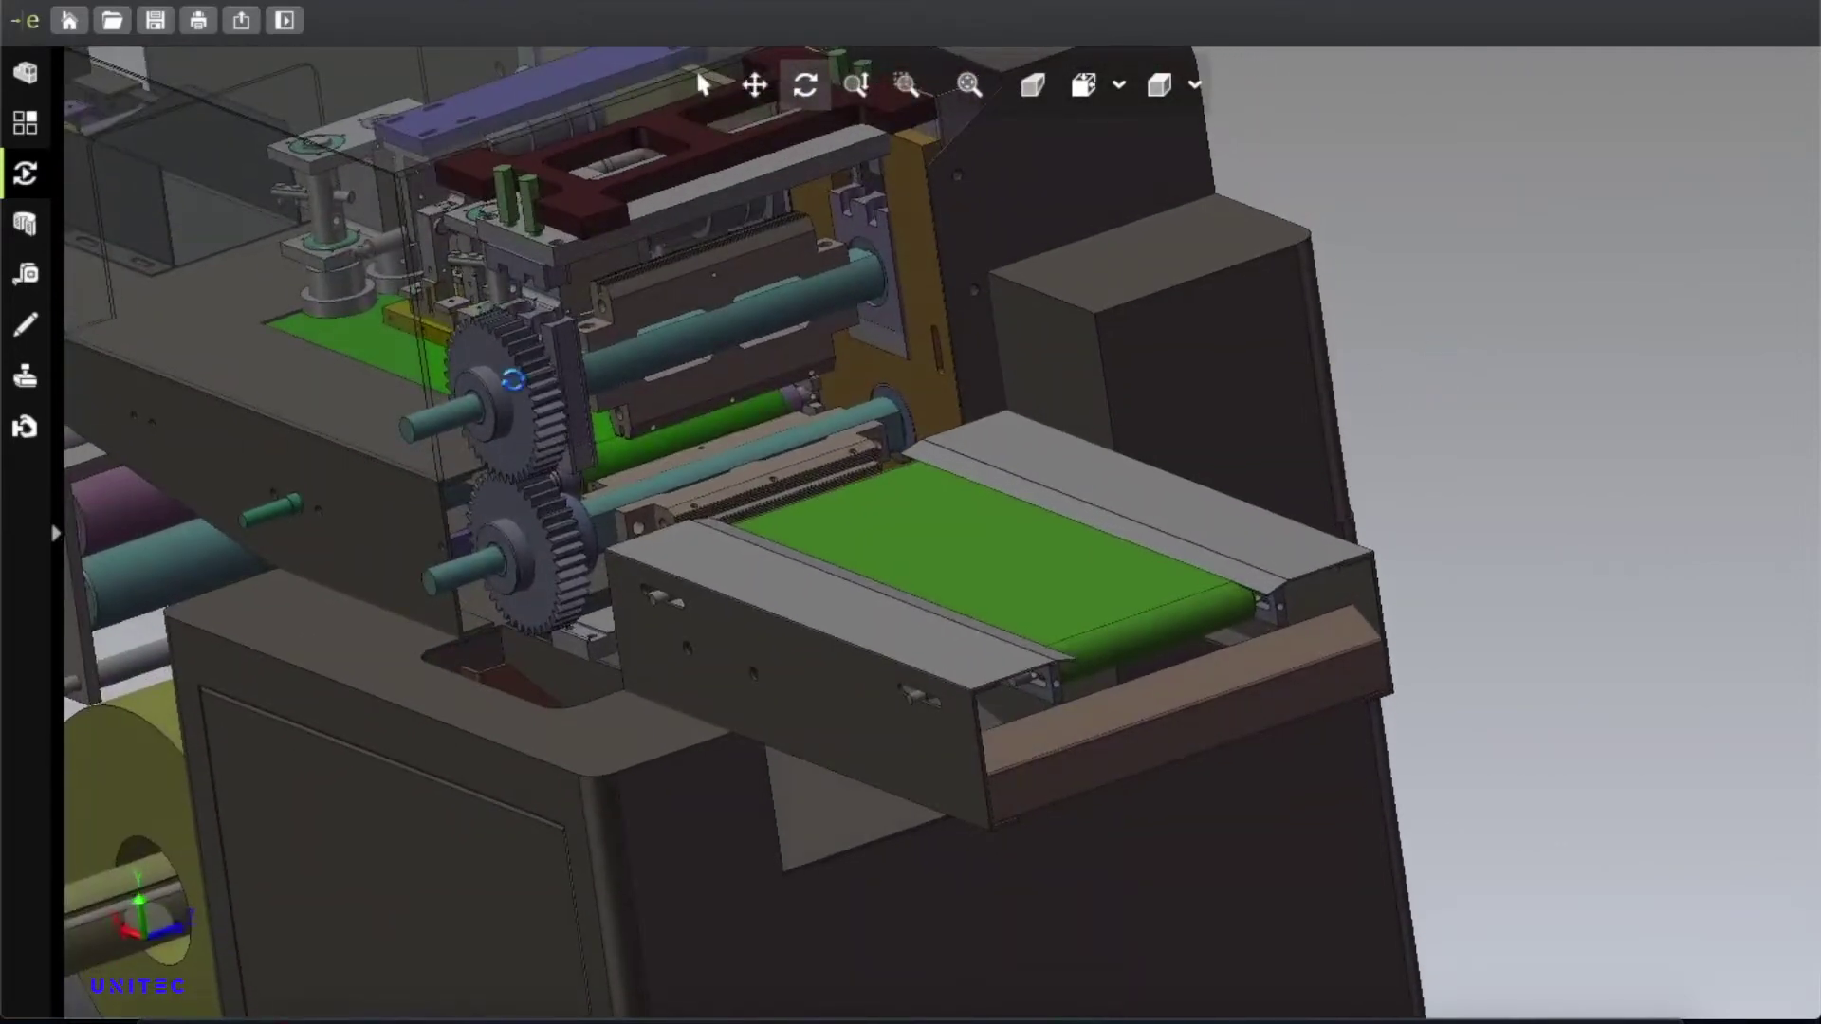
pyautogui.click(705, 86)
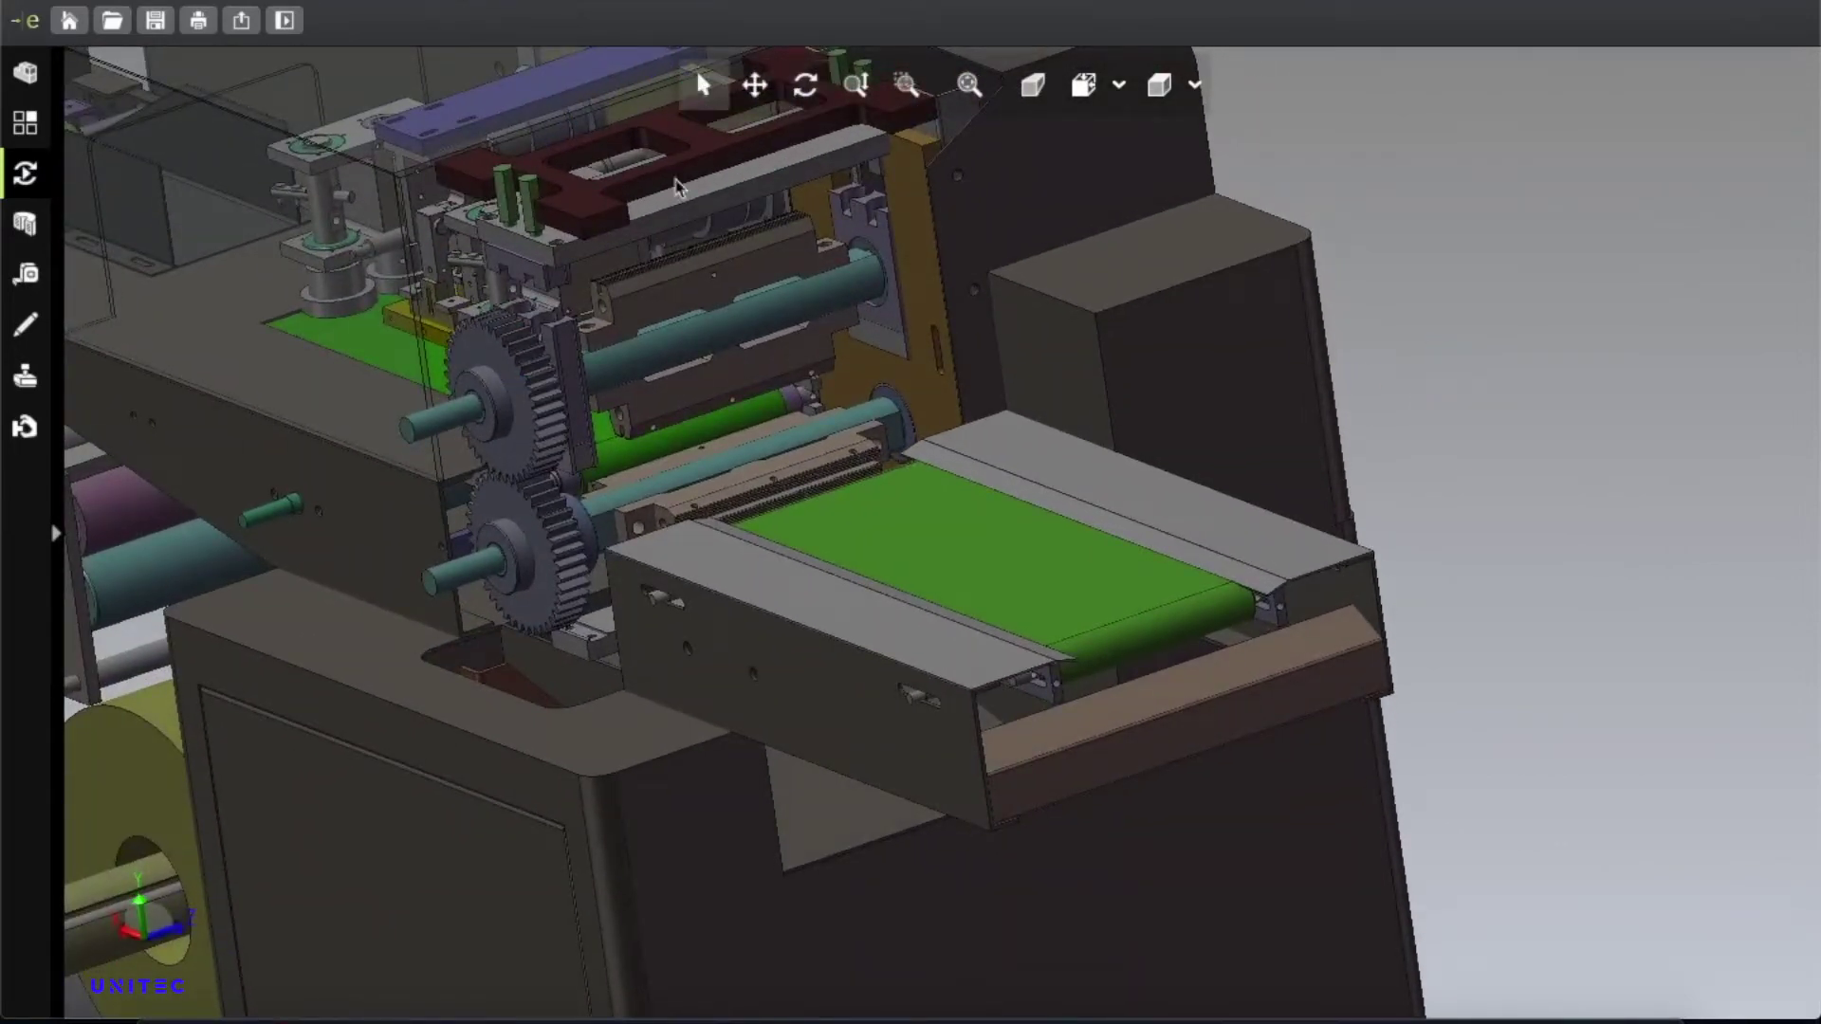
pyautogui.click(517, 393)
pyautogui.rightClick(517, 393)
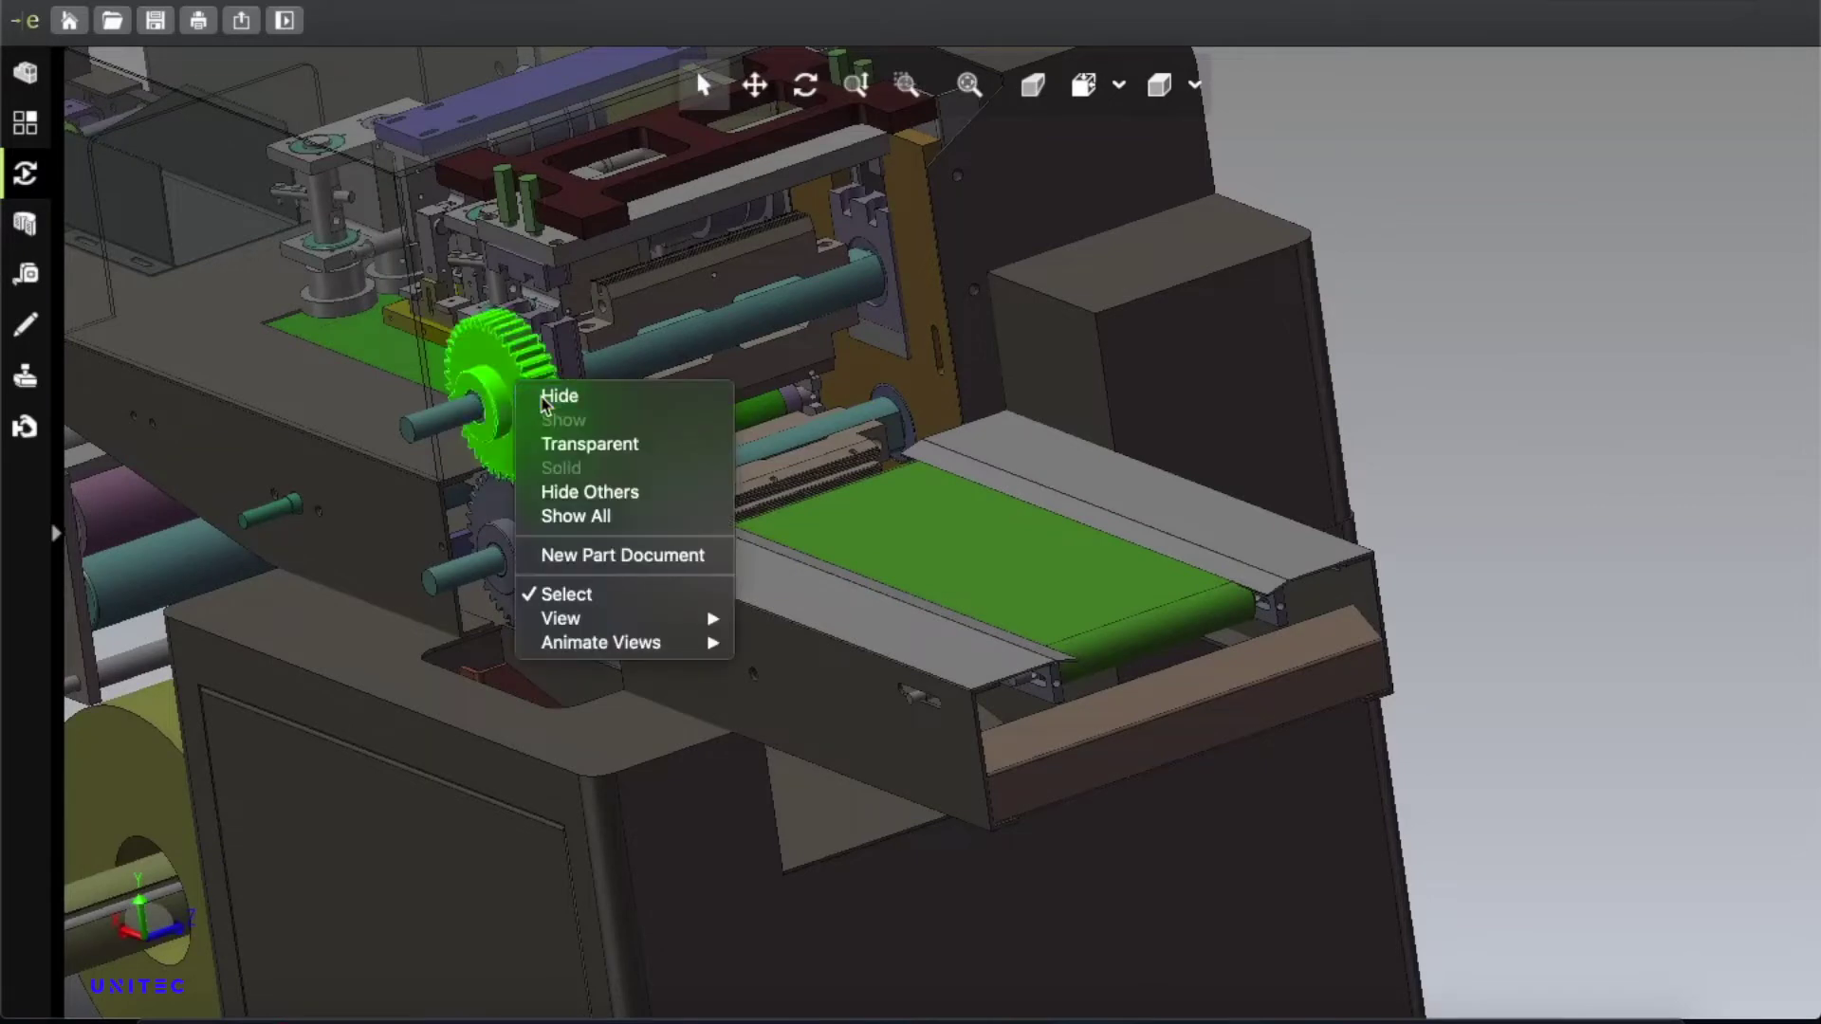
pyautogui.click(546, 527)
pyautogui.click(547, 532)
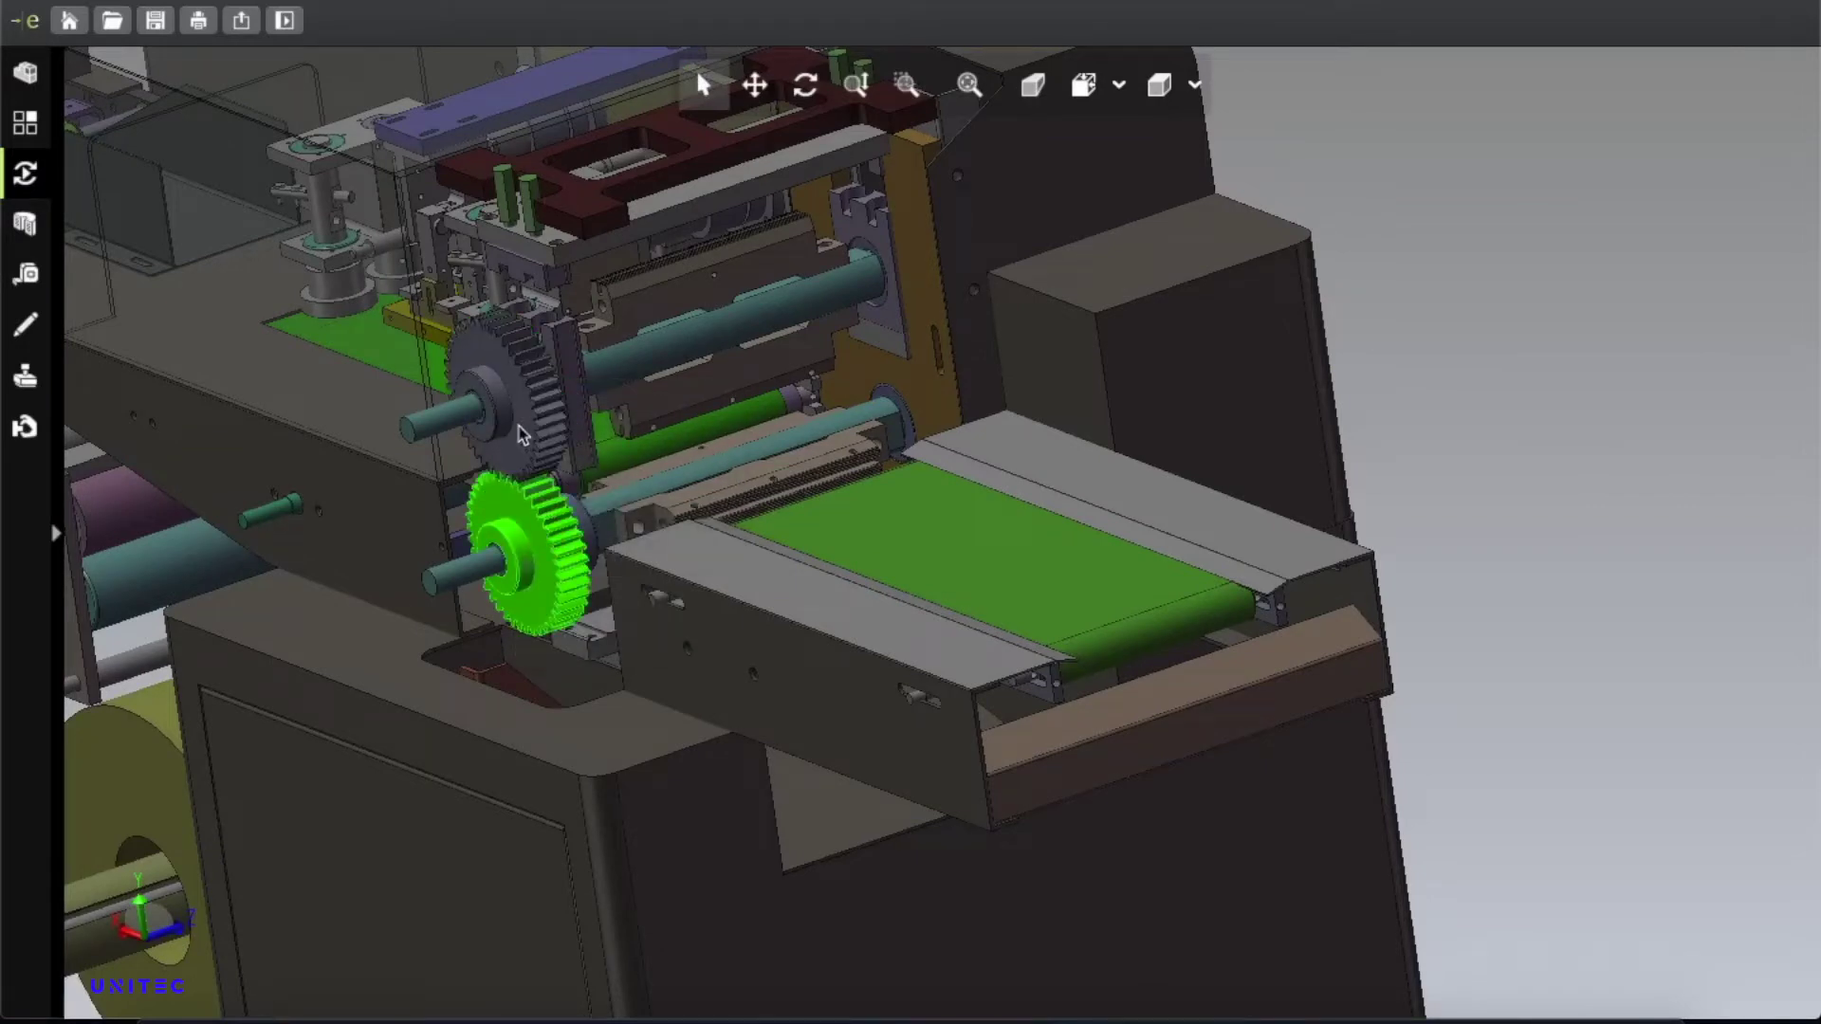
pyautogui.rightClick(550, 551)
pyautogui.click(569, 565)
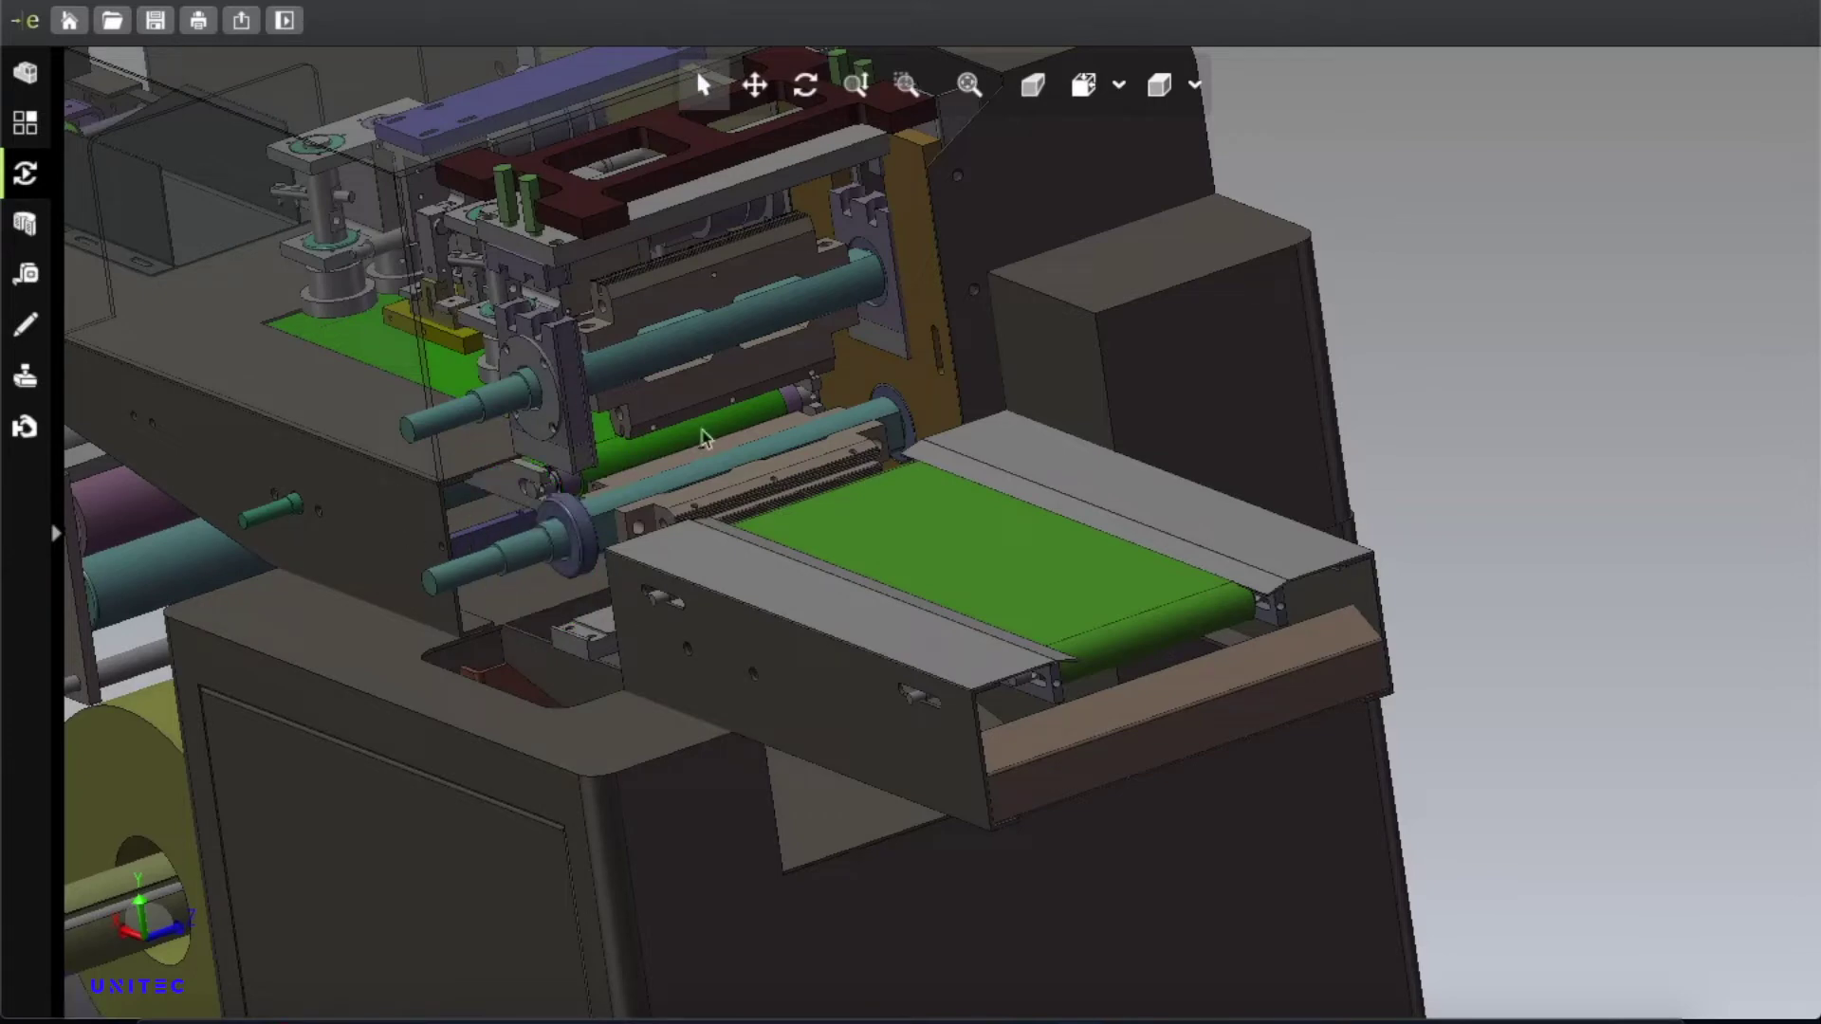
# Hide the machine's main cabinet housing around the base below the cutting unit.
pyautogui.click(576, 801)
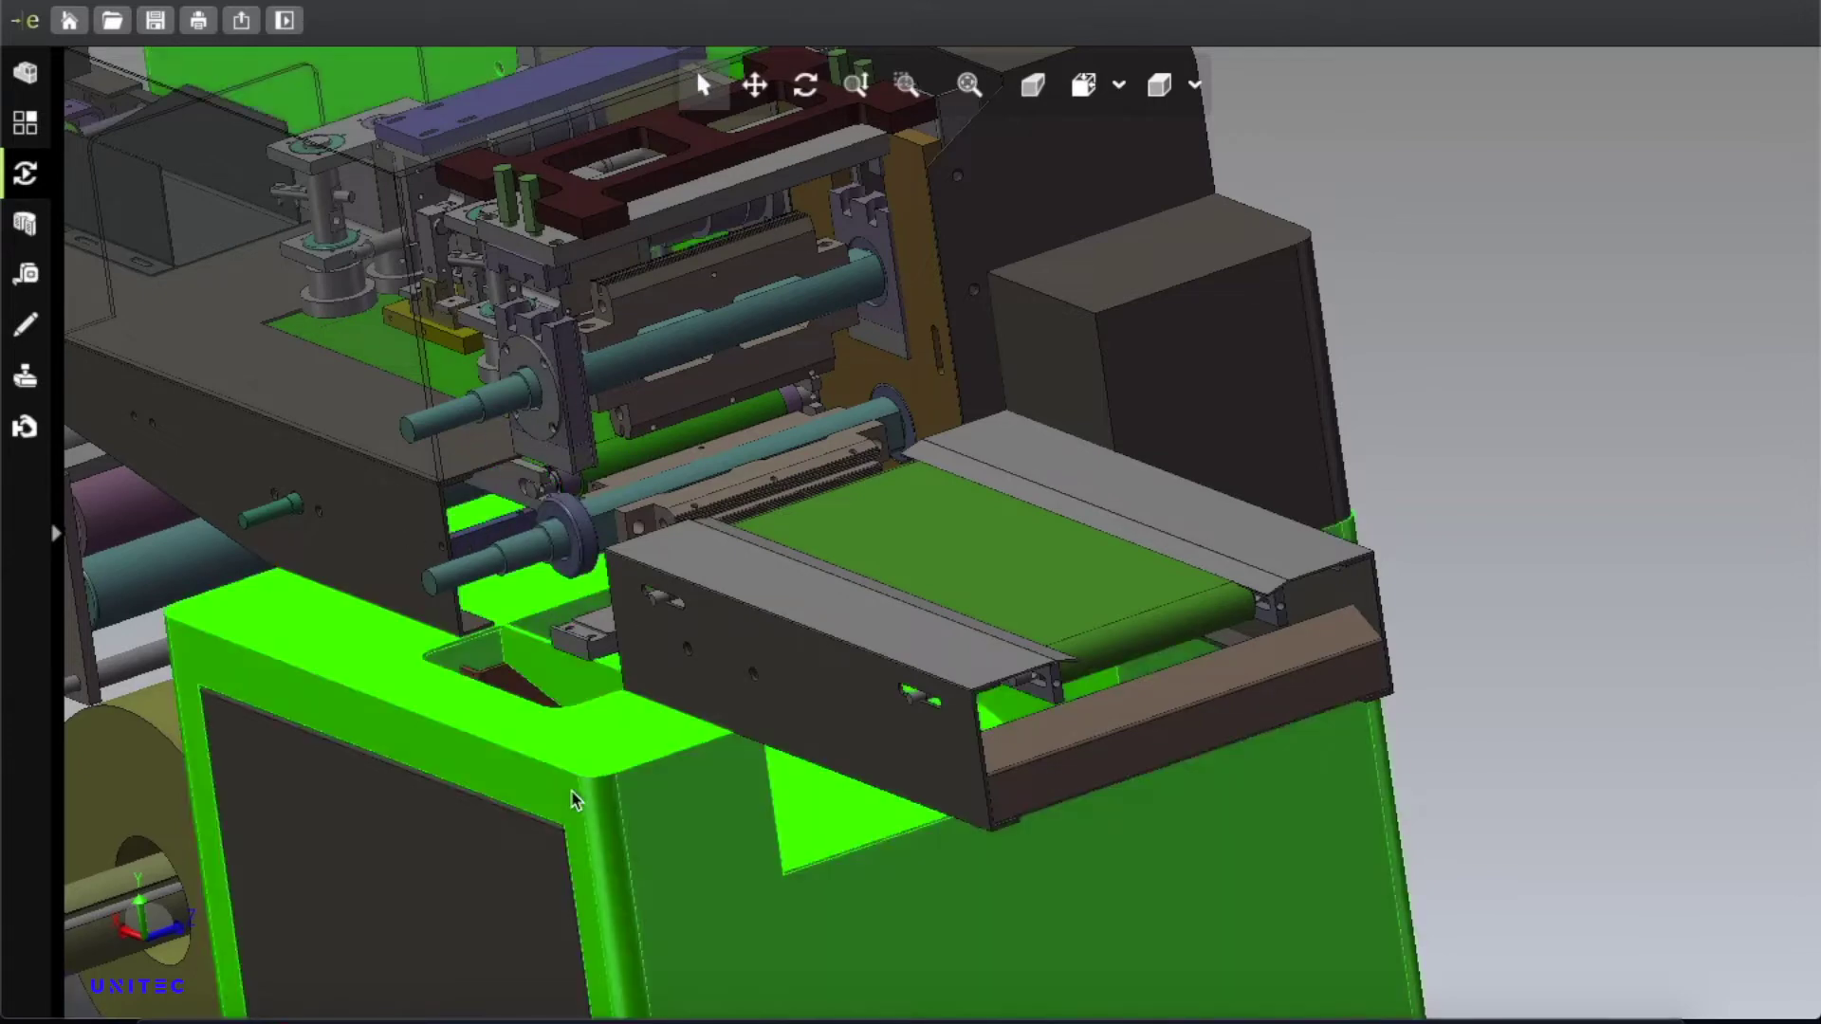
pyautogui.rightClick(574, 733)
pyautogui.click(655, 750)
# Hide the front door panel of the base and highlight the green drive motor behind it.
pyautogui.click(755, 85)
pyautogui.moveTo(998, 470); pyautogui.dragTo(1171, 256)
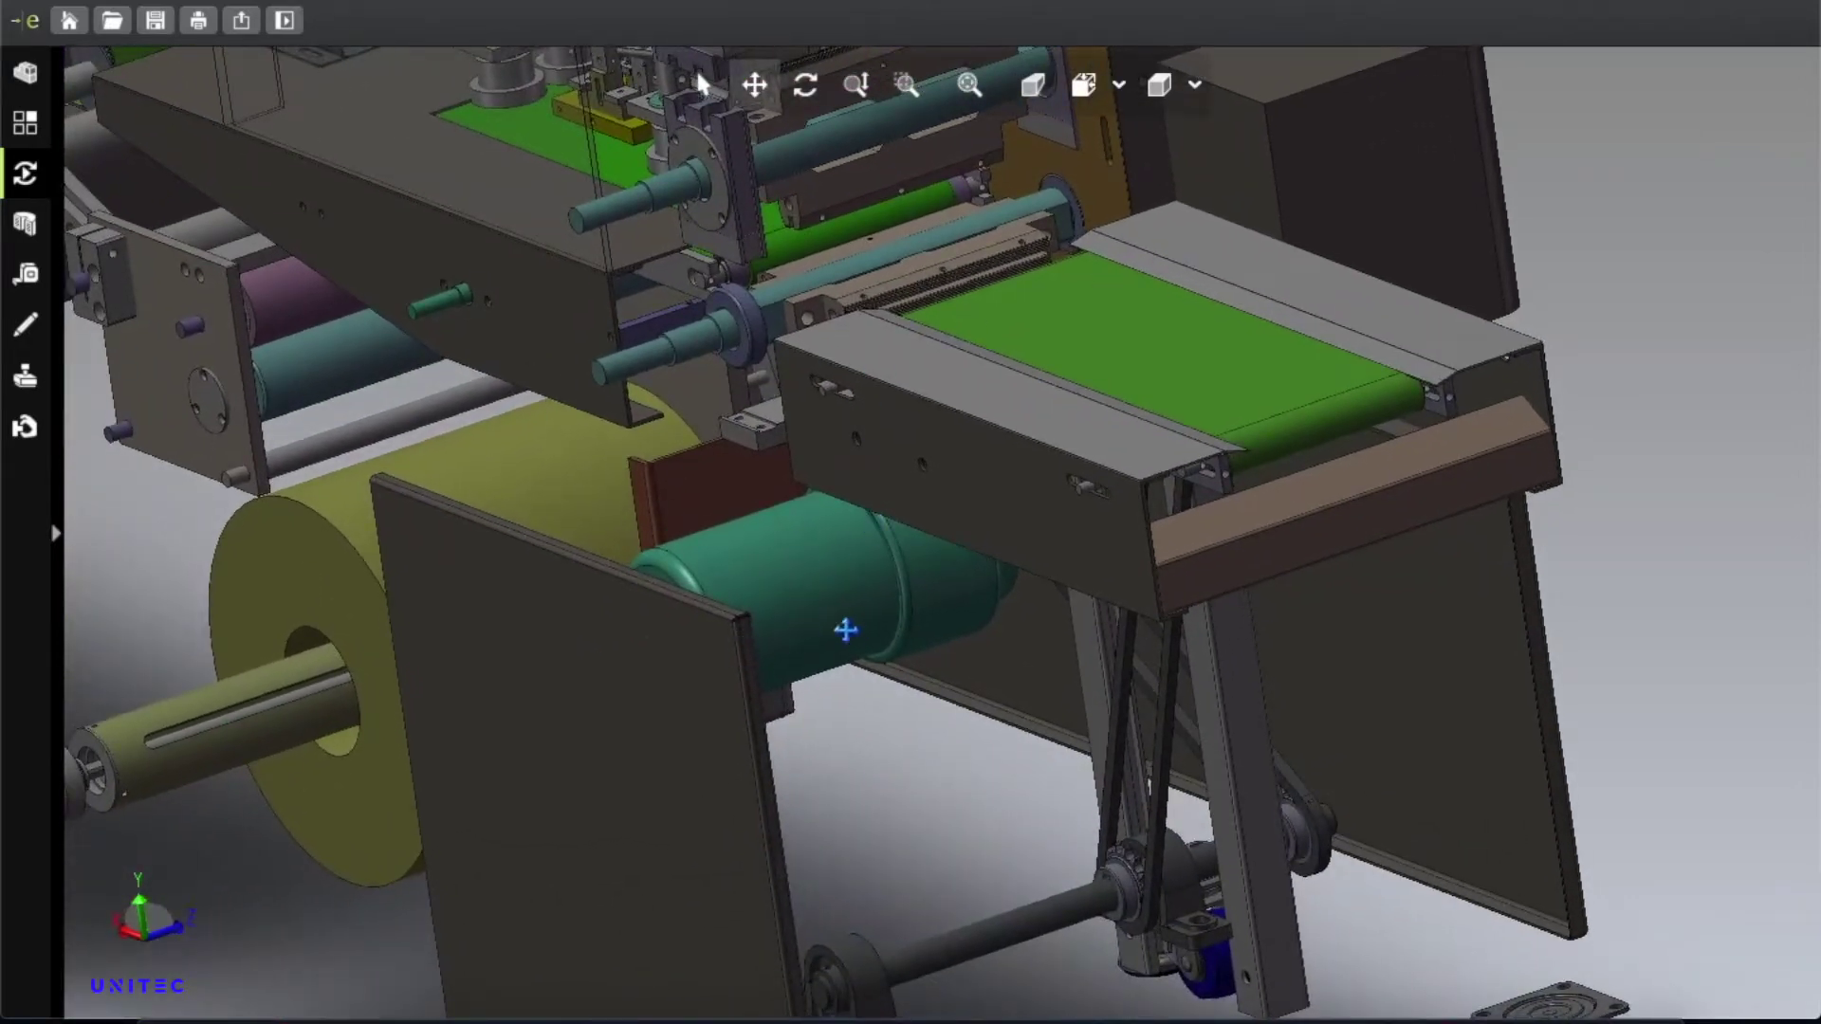
pyautogui.click(707, 85)
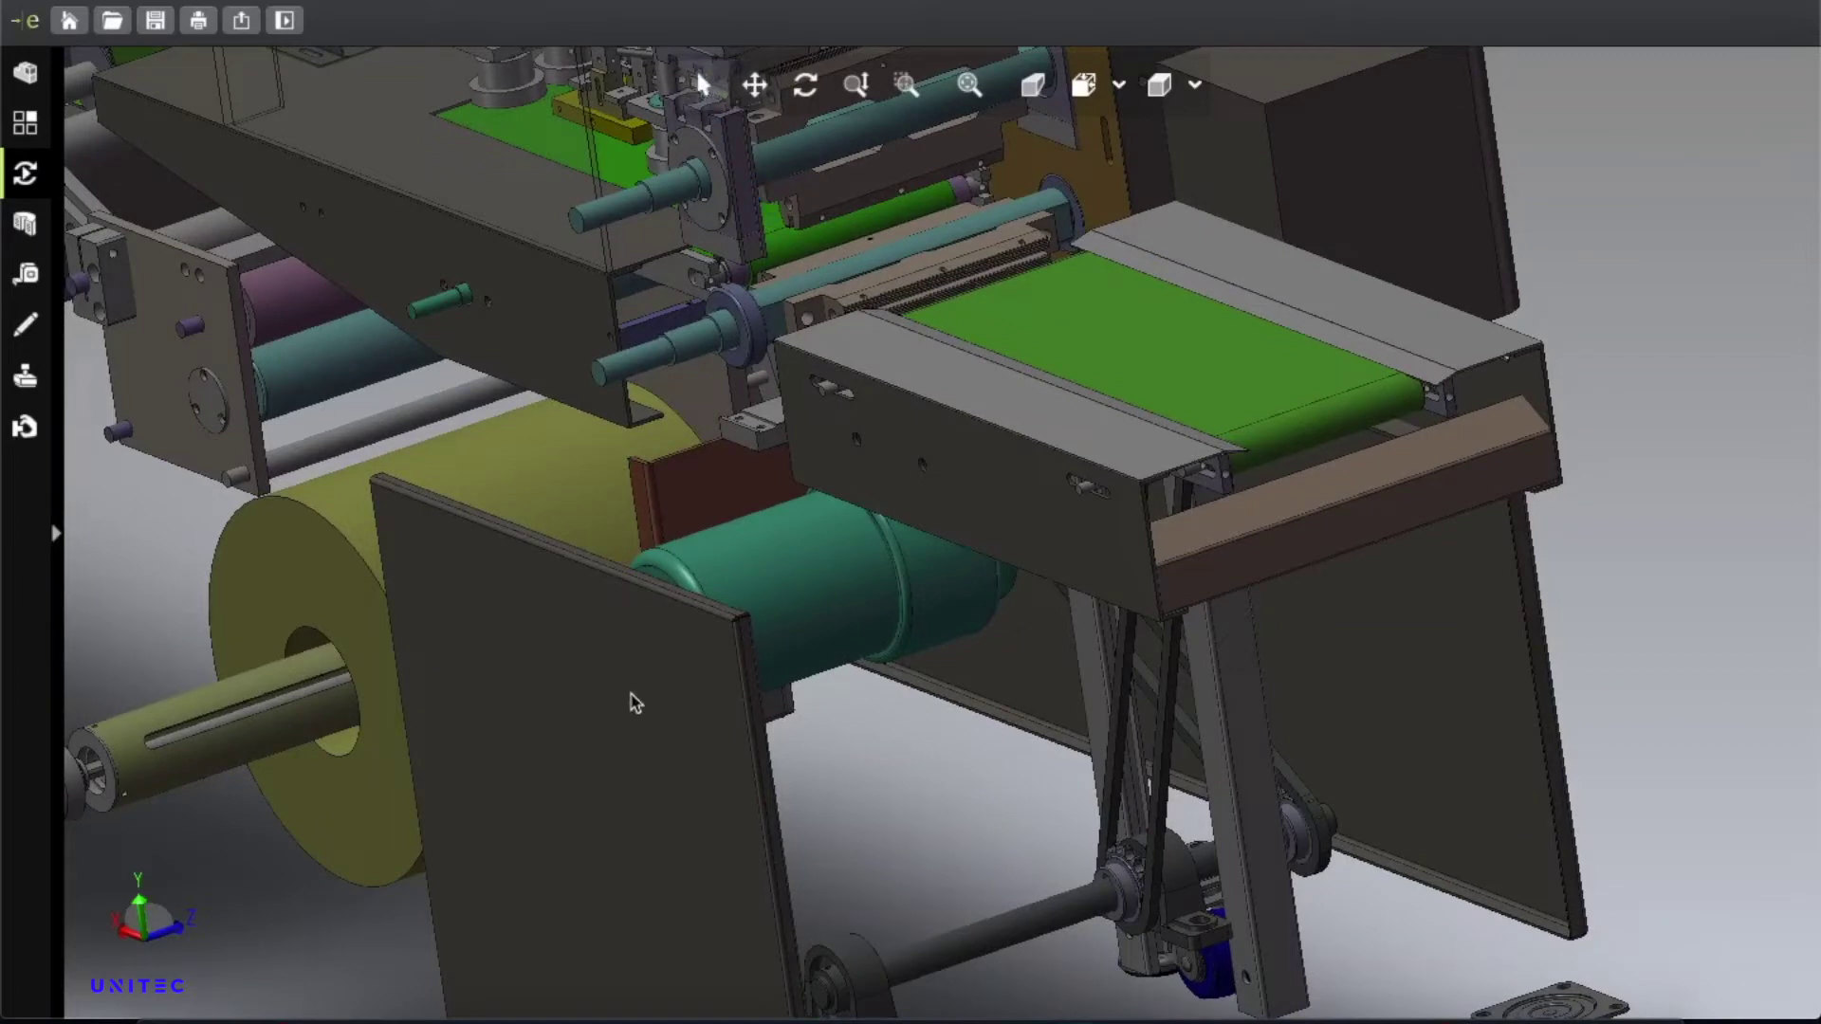
pyautogui.click(635, 703)
pyautogui.rightClick(635, 703)
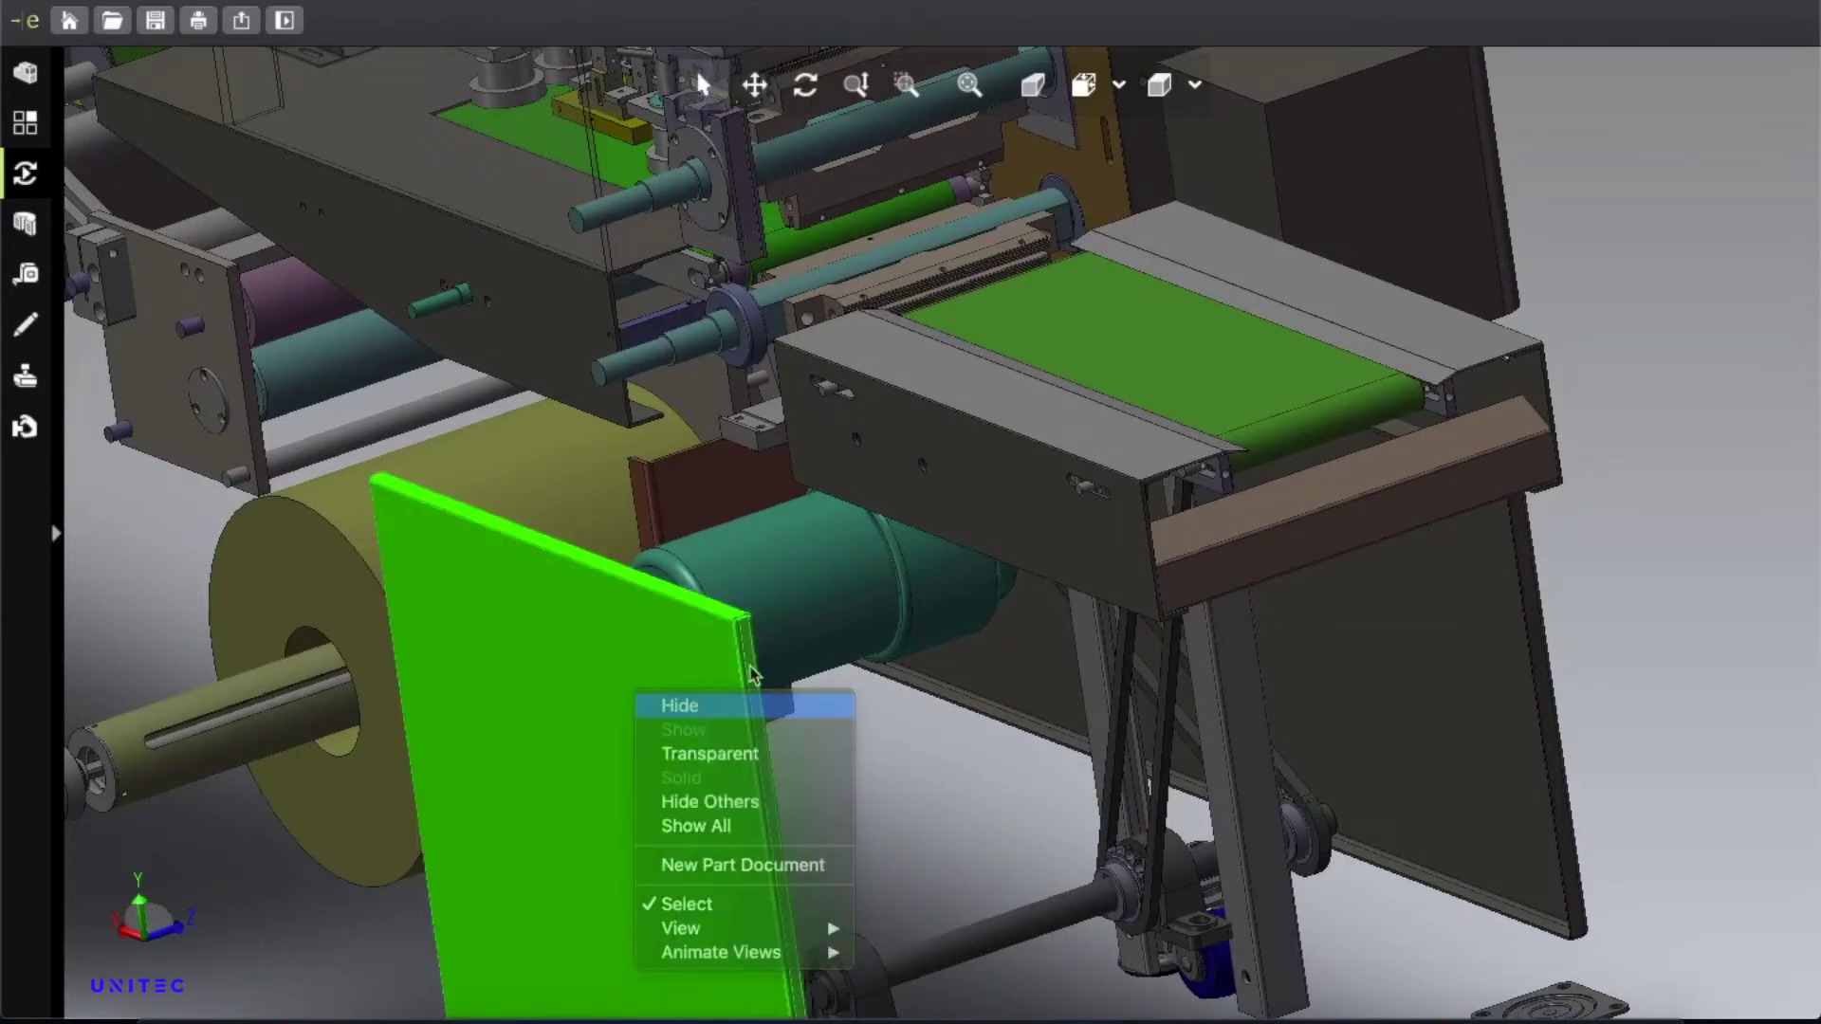
pyautogui.click(669, 703)
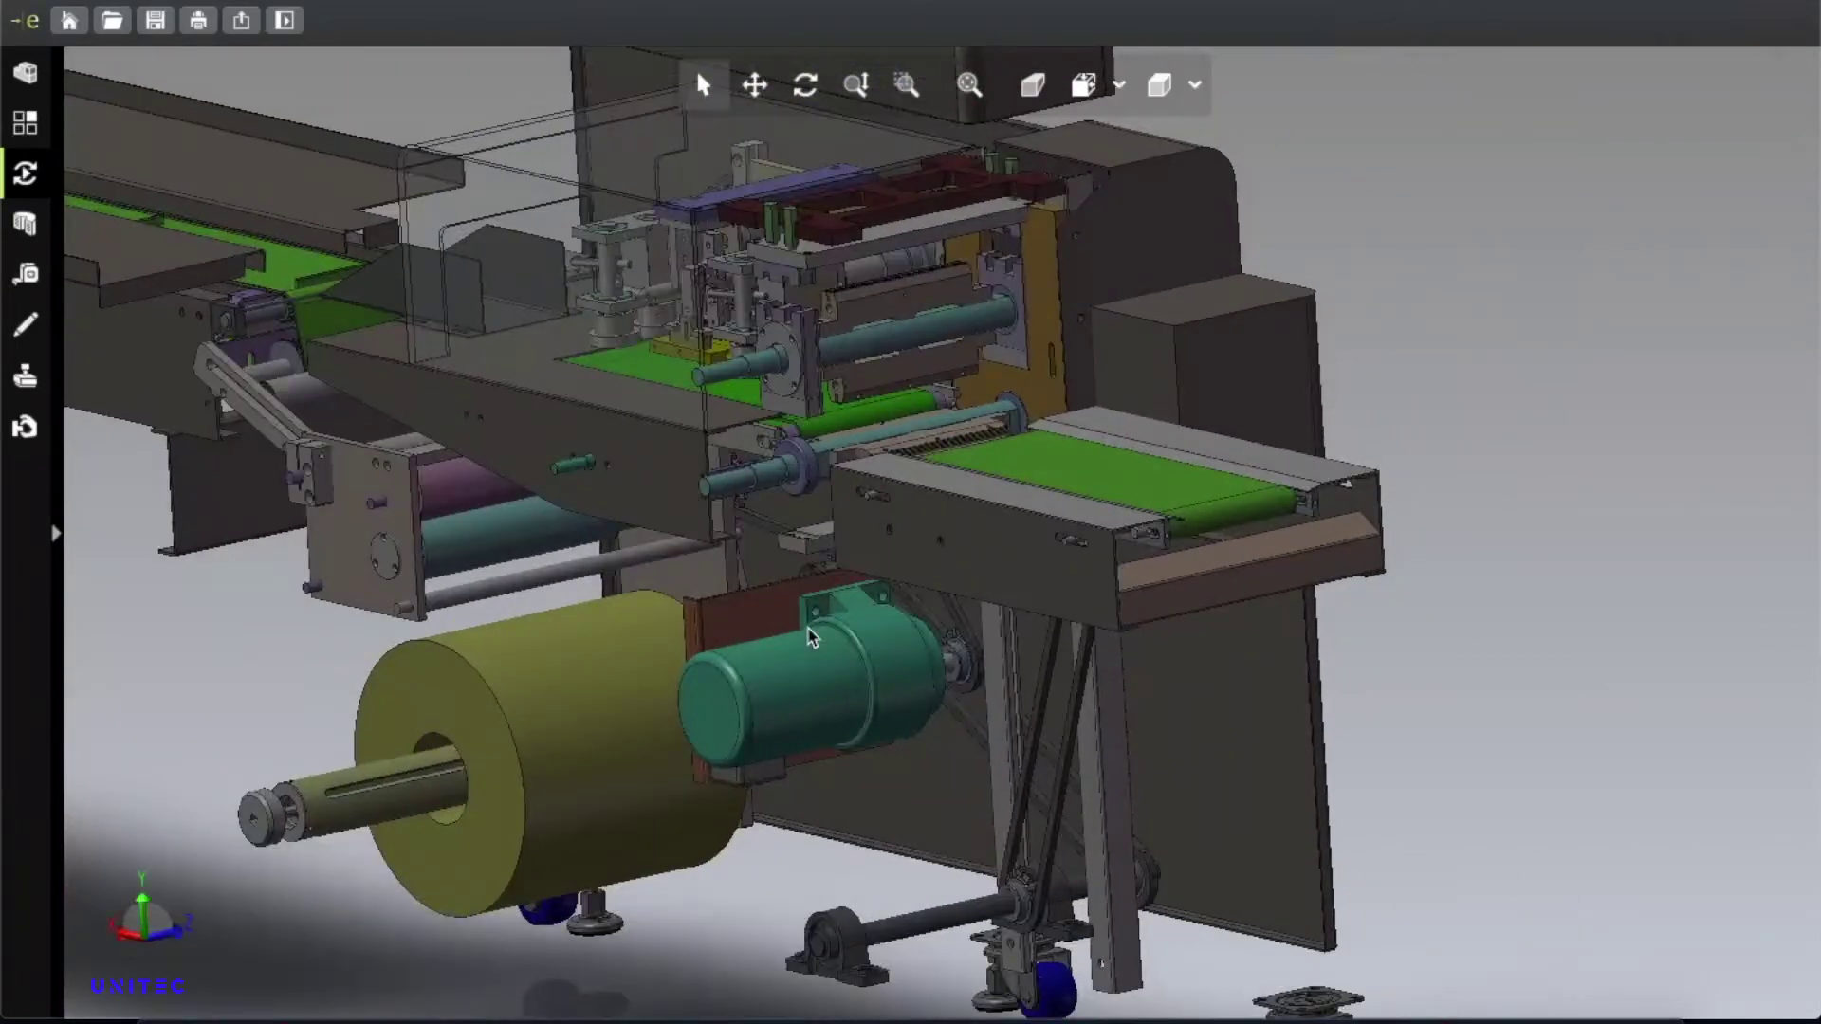
pyautogui.click(769, 692)
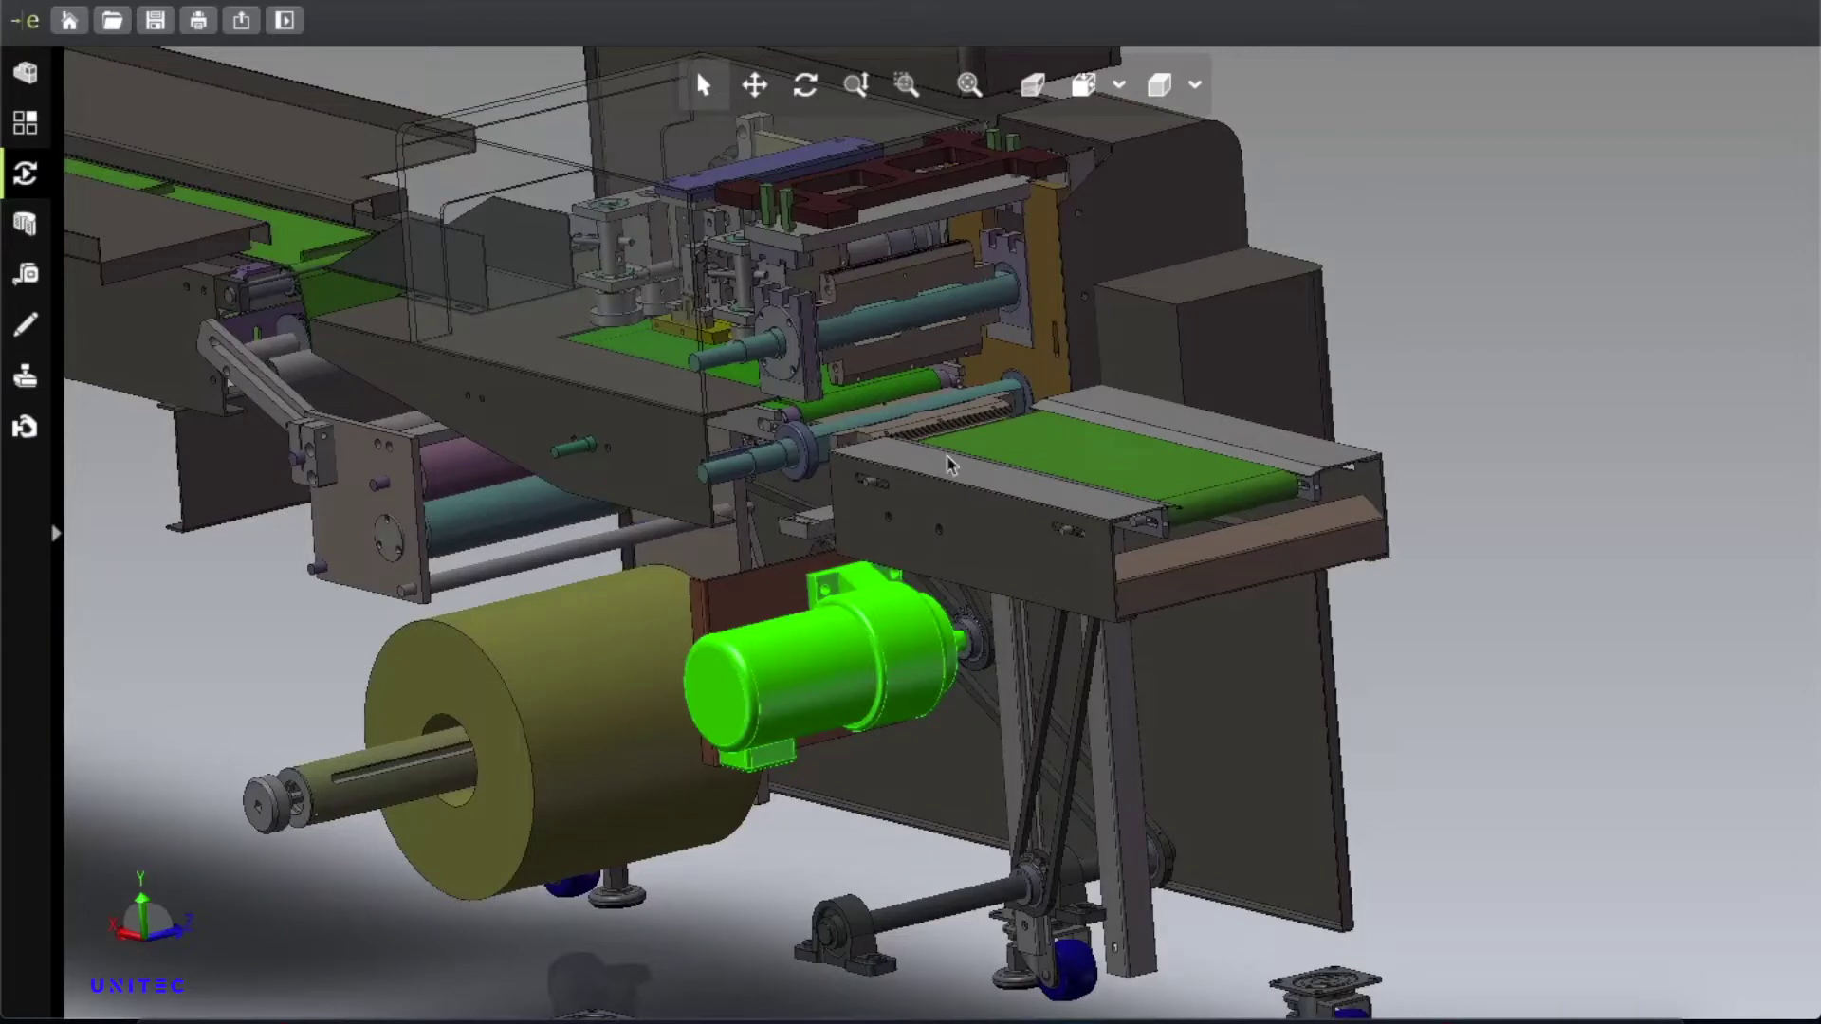
# Hide the output conveyor's front side plate and the bar across its discharge end.
pyautogui.click(1014, 533)
pyautogui.rightClick(1000, 524)
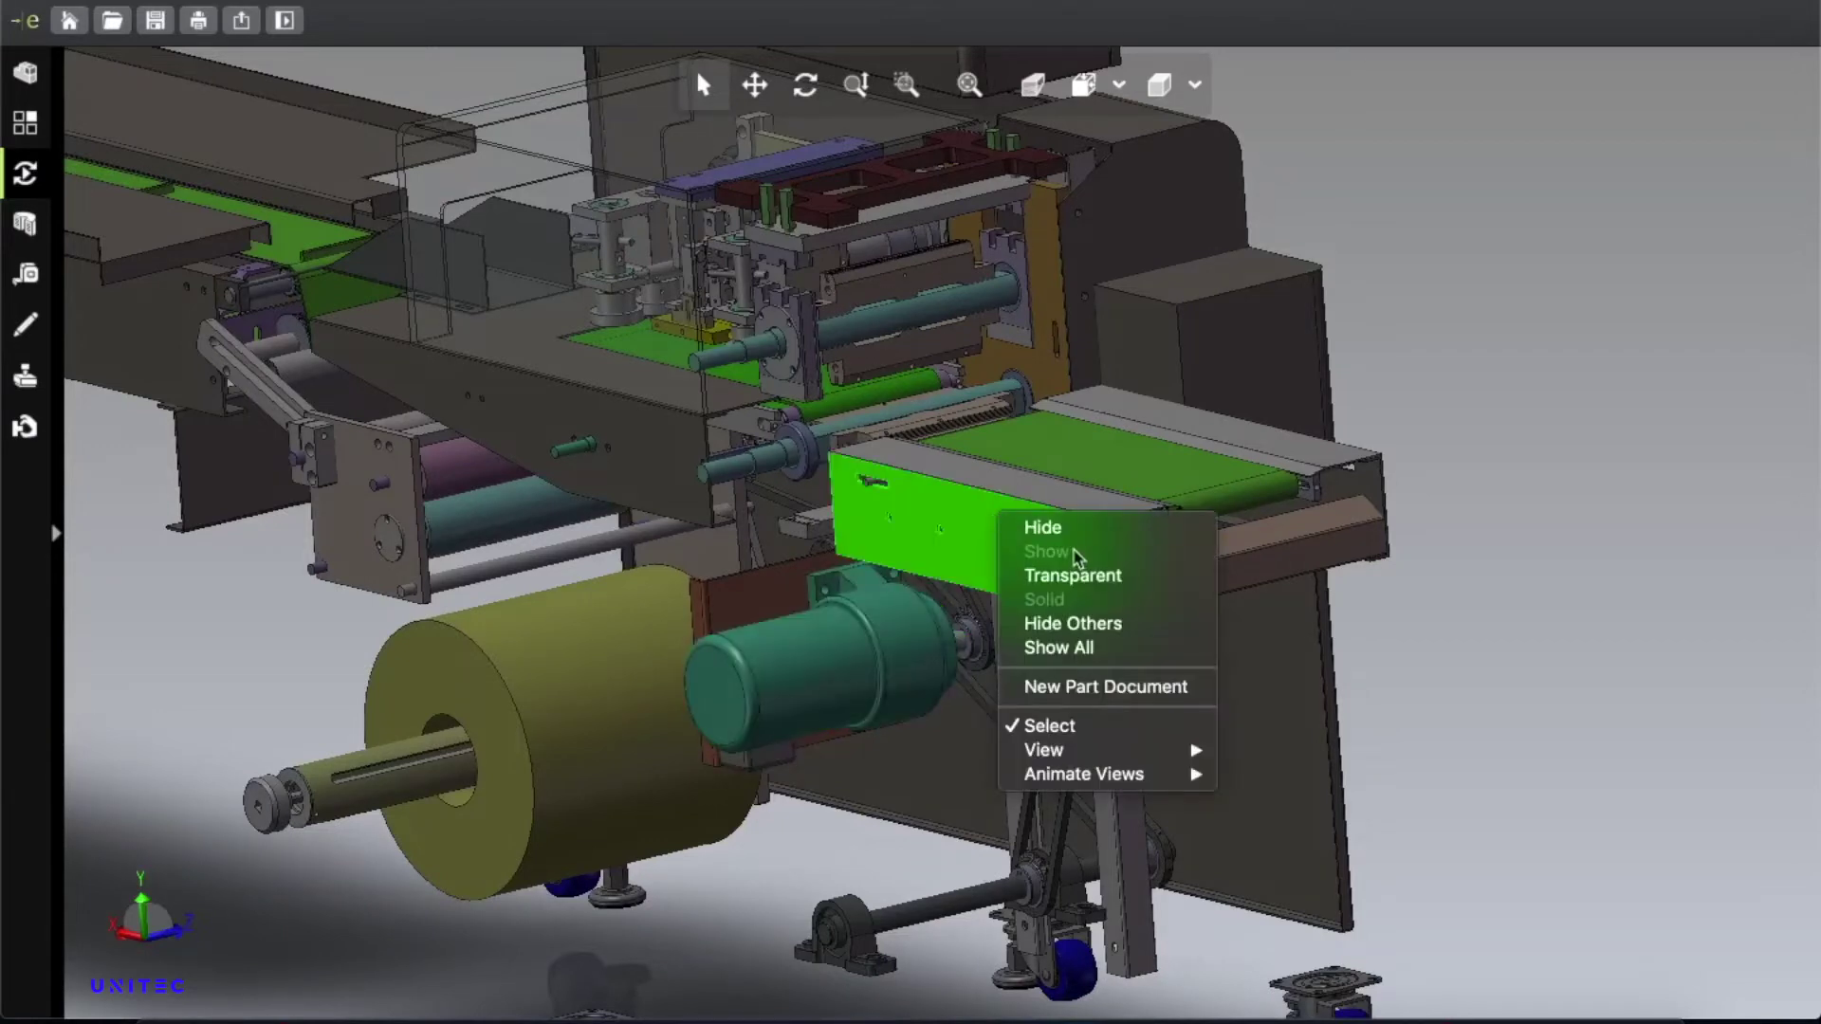
pyautogui.click(1138, 569)
pyautogui.click(1195, 569)
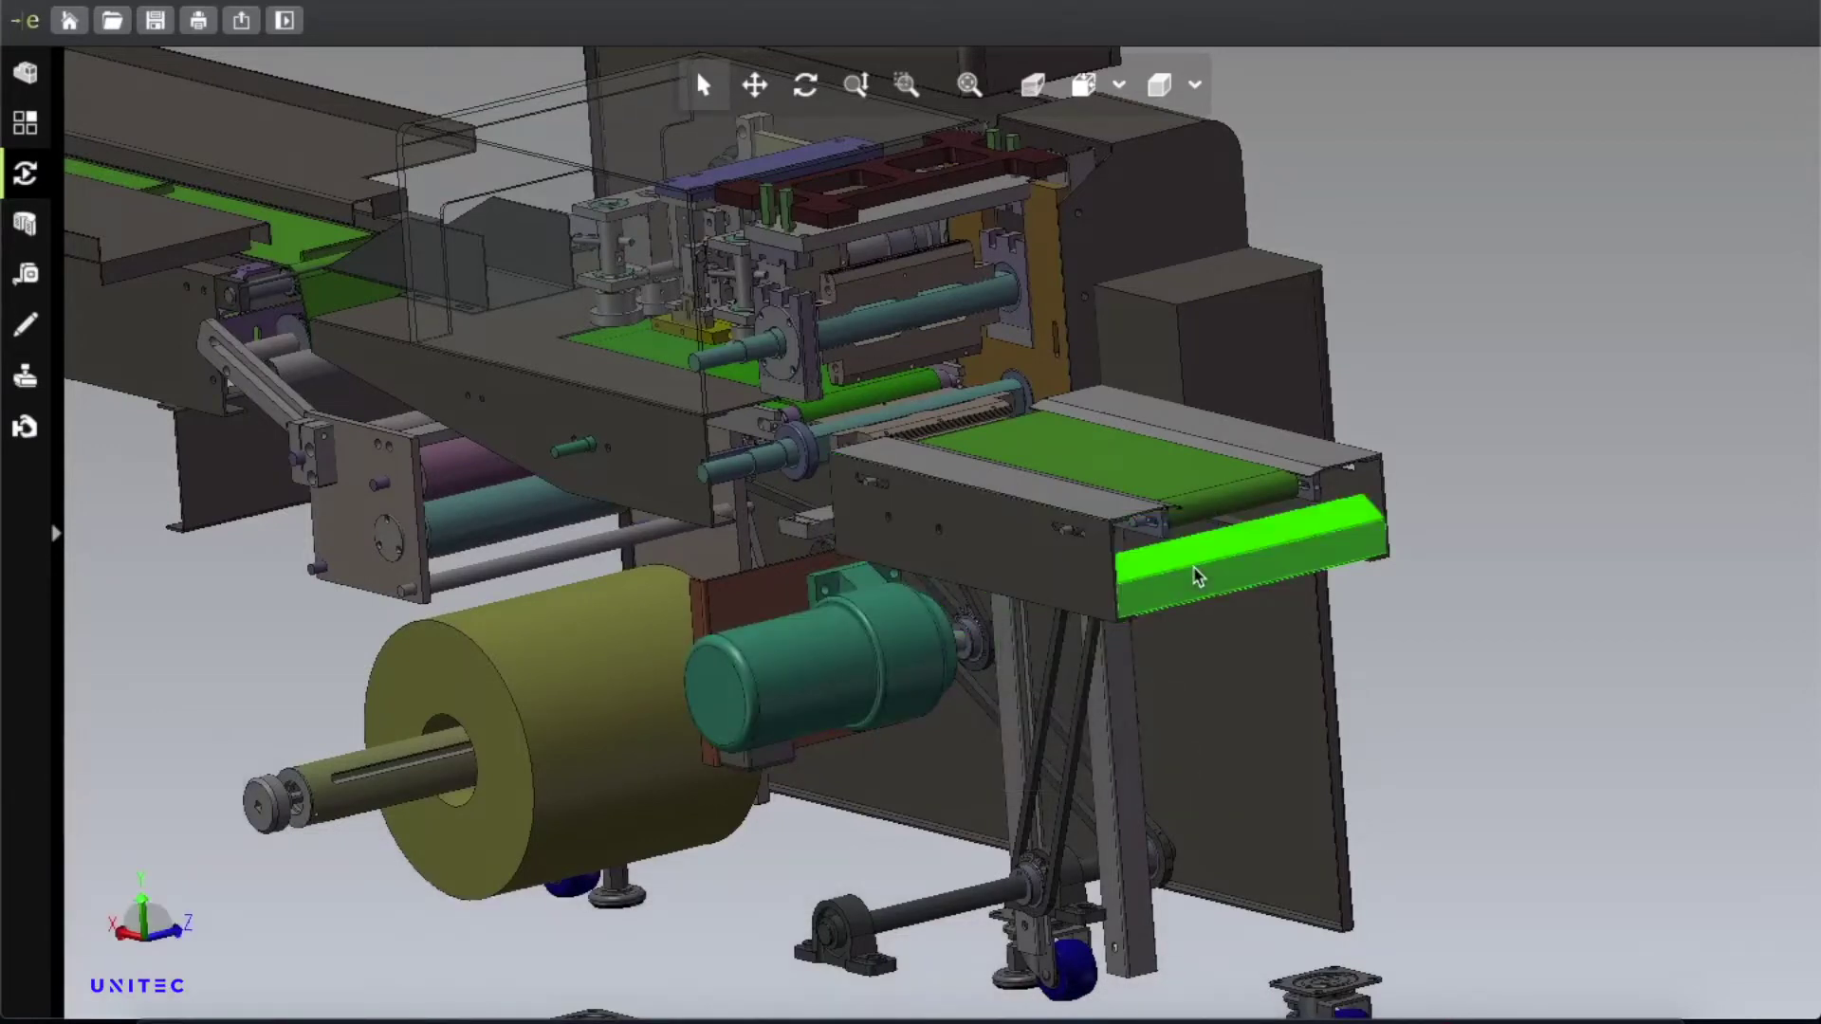
pyautogui.rightClick(1197, 569)
pyautogui.click(1248, 580)
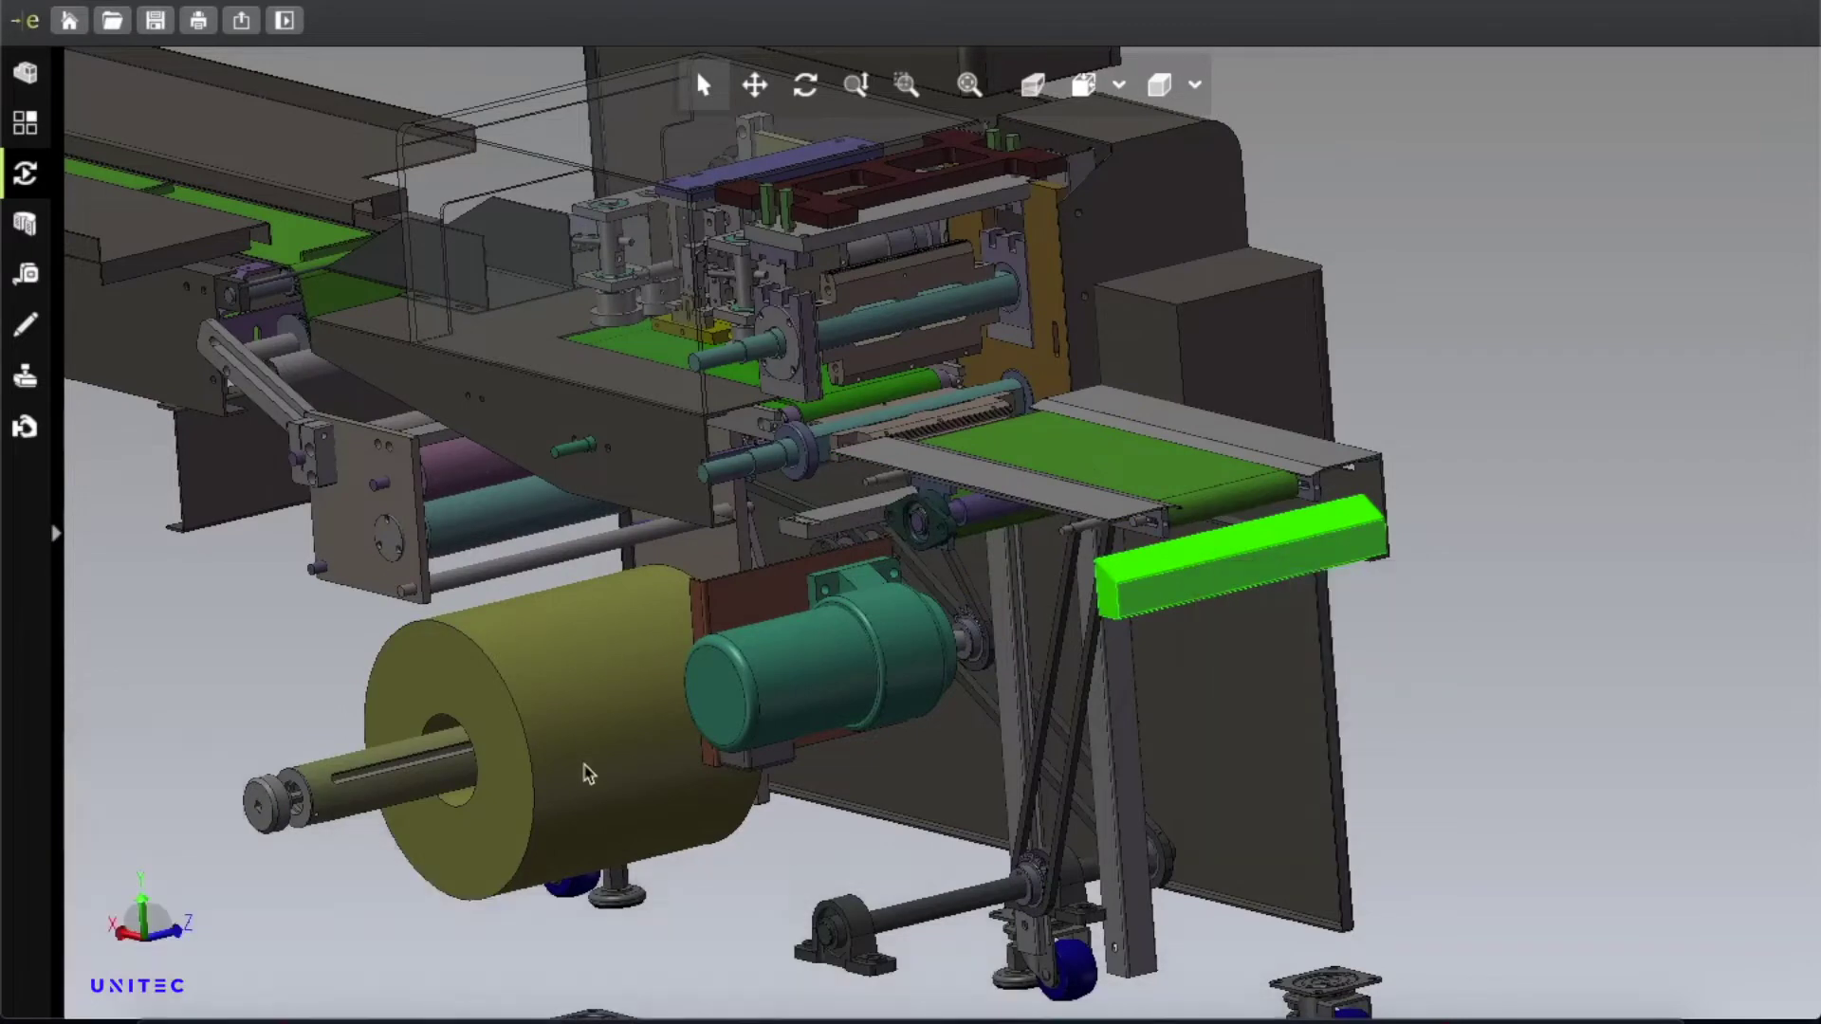
# Highlight the film roll and hide the rear cover enclosing the motor behind the cutting unit.
pyautogui.click(574, 764)
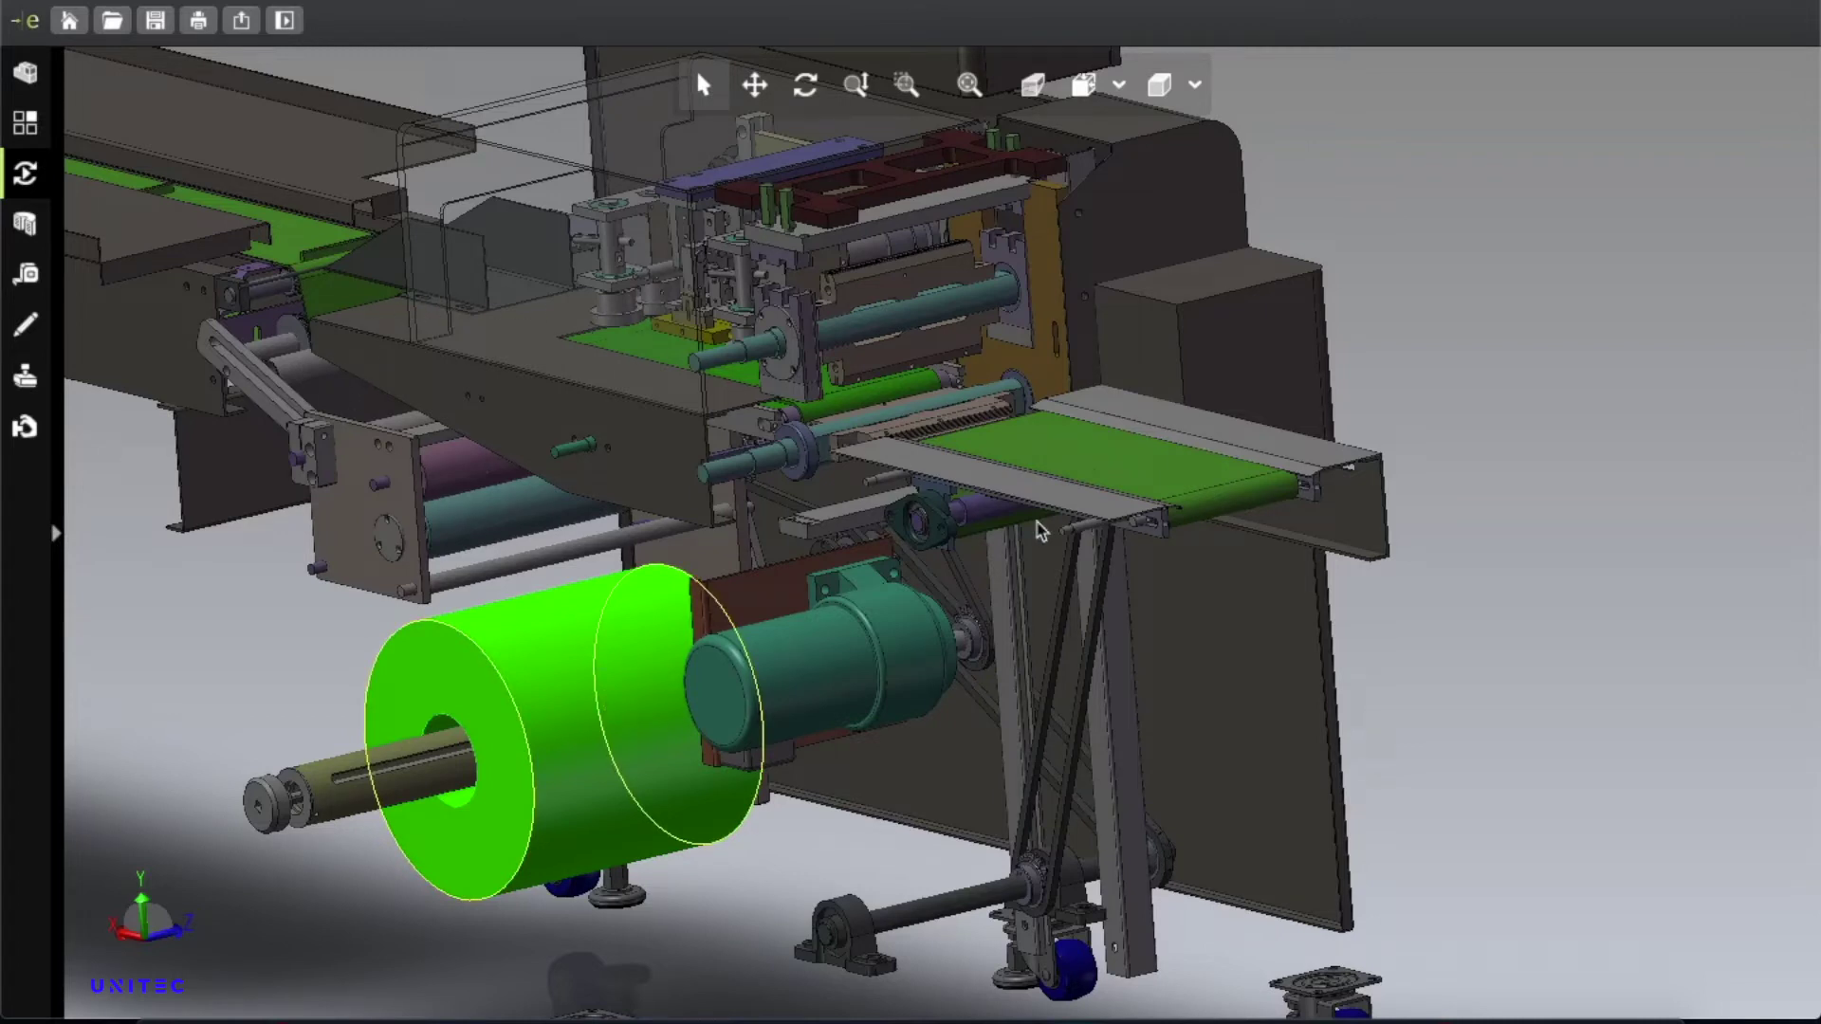
pyautogui.click(1222, 335)
pyautogui.rightClick(1222, 335)
pyautogui.click(1261, 340)
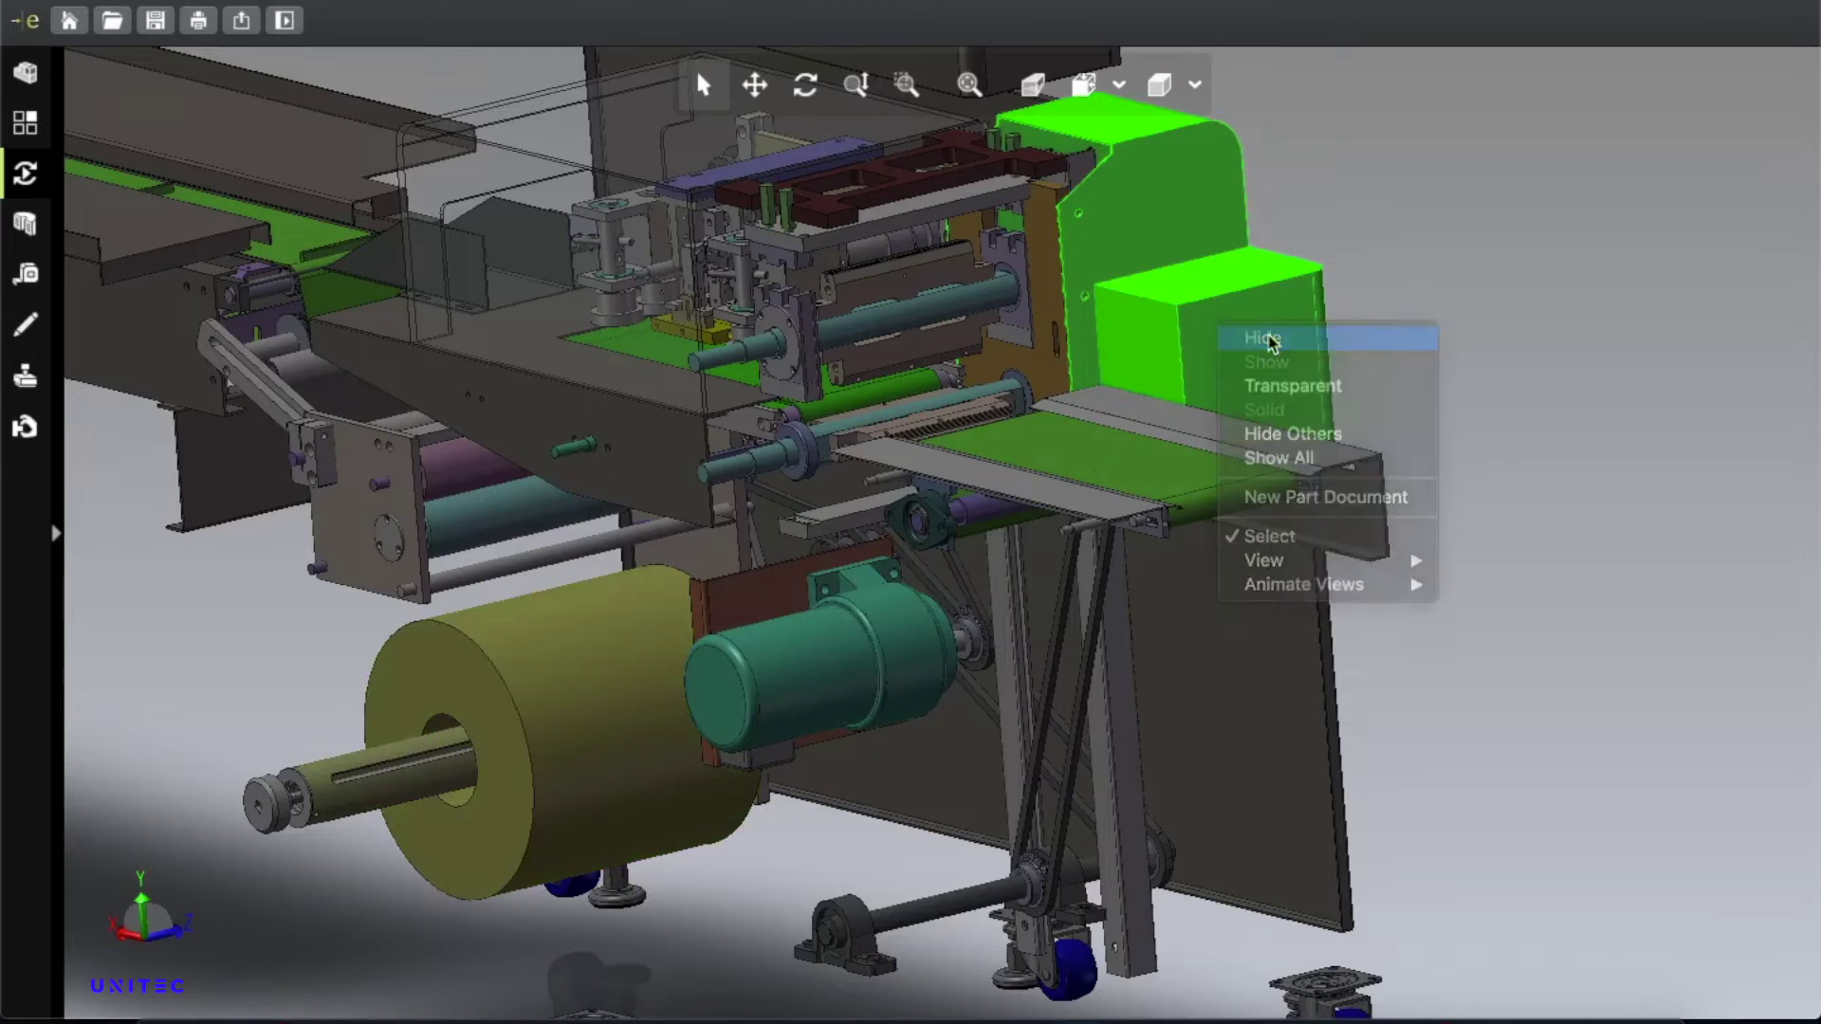
# Hide the base's rear door panel and the output conveyor's rear side plate.
pyautogui.click(1181, 661)
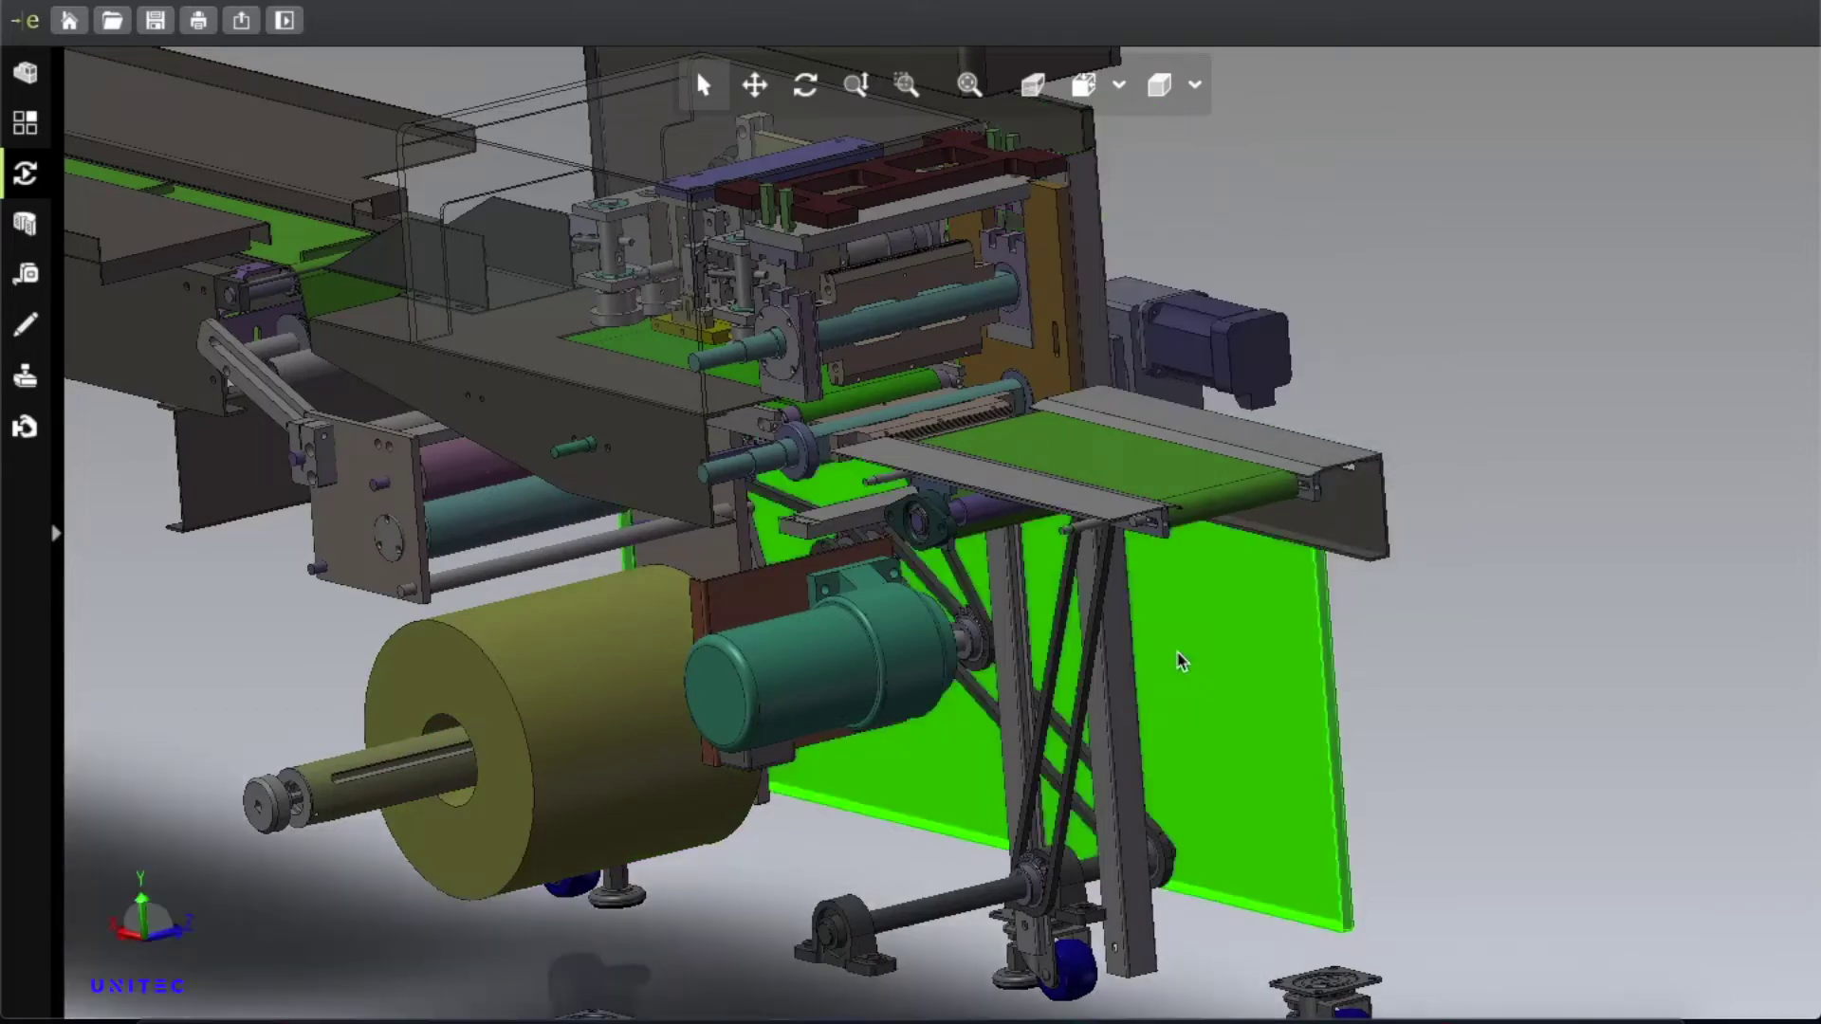
pyautogui.rightClick(1200, 672)
pyautogui.click(1227, 679)
pyautogui.click(1342, 528)
pyautogui.rightClick(1341, 520)
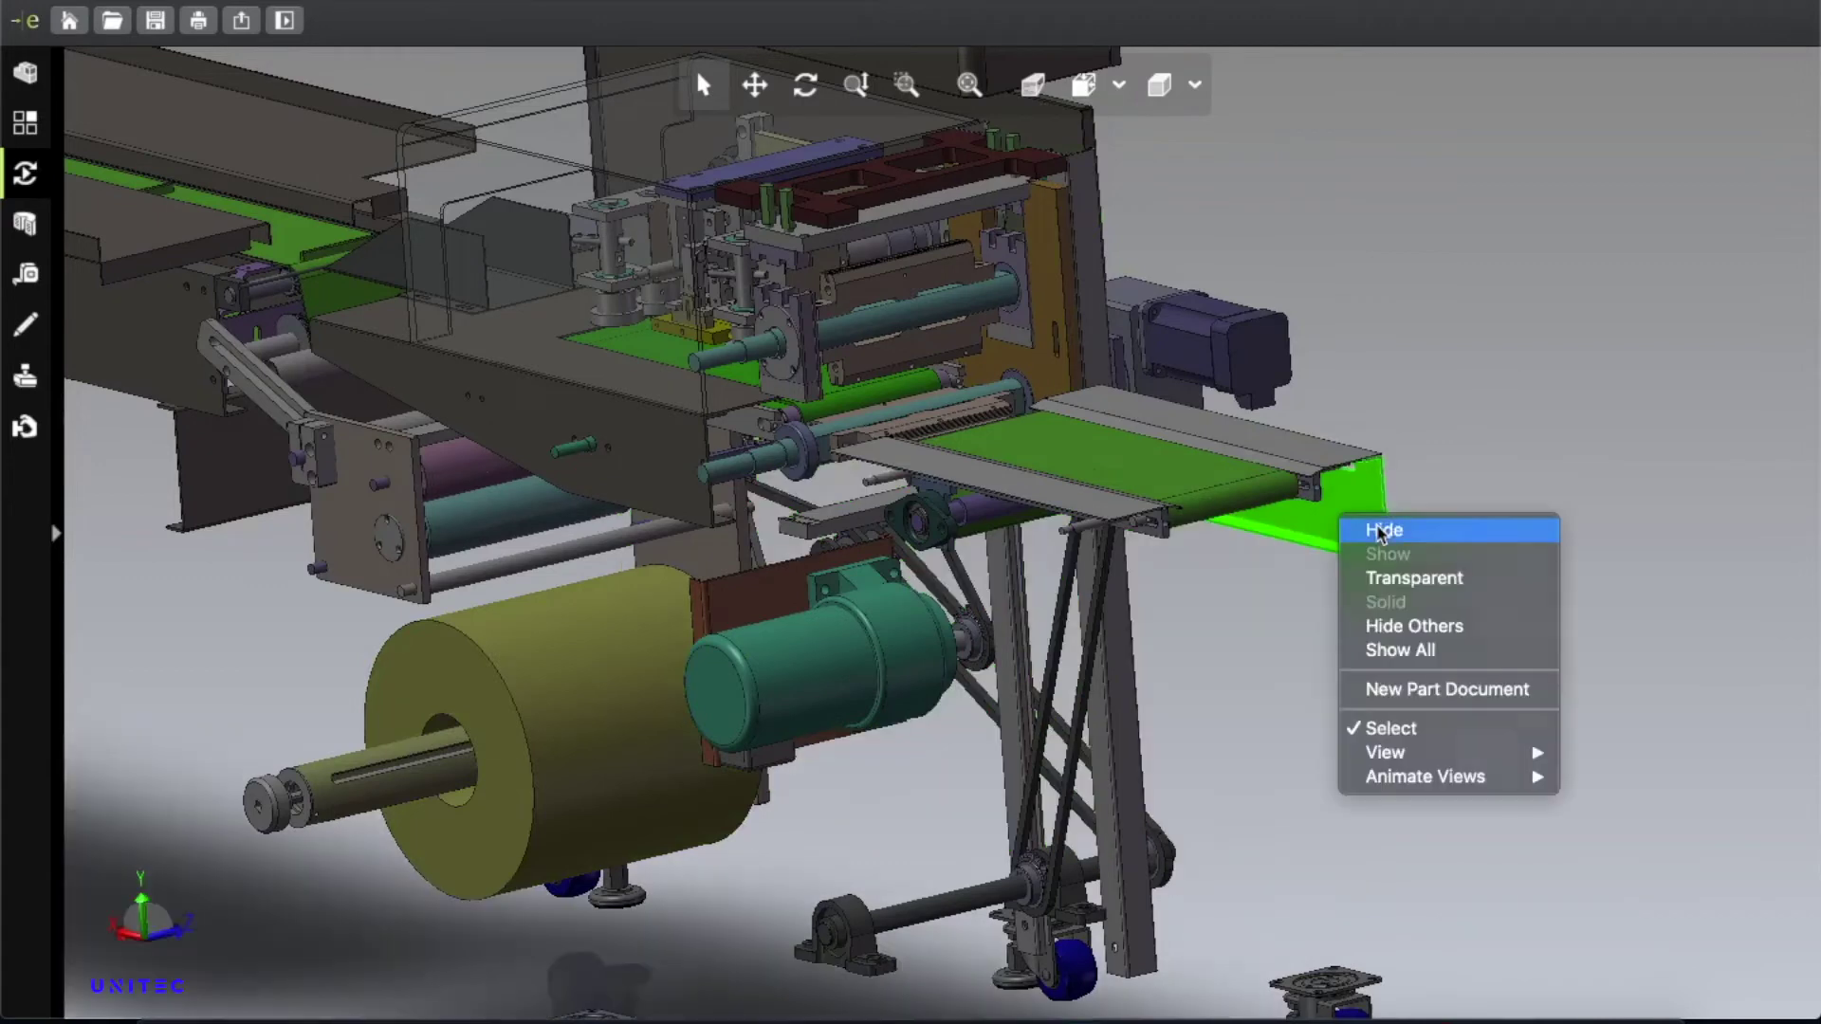
pyautogui.click(1383, 530)
# Hide the tall upright frame post behind the output conveyor and its drive belts.
pyautogui.click(1131, 746)
pyautogui.rightClick(1132, 747)
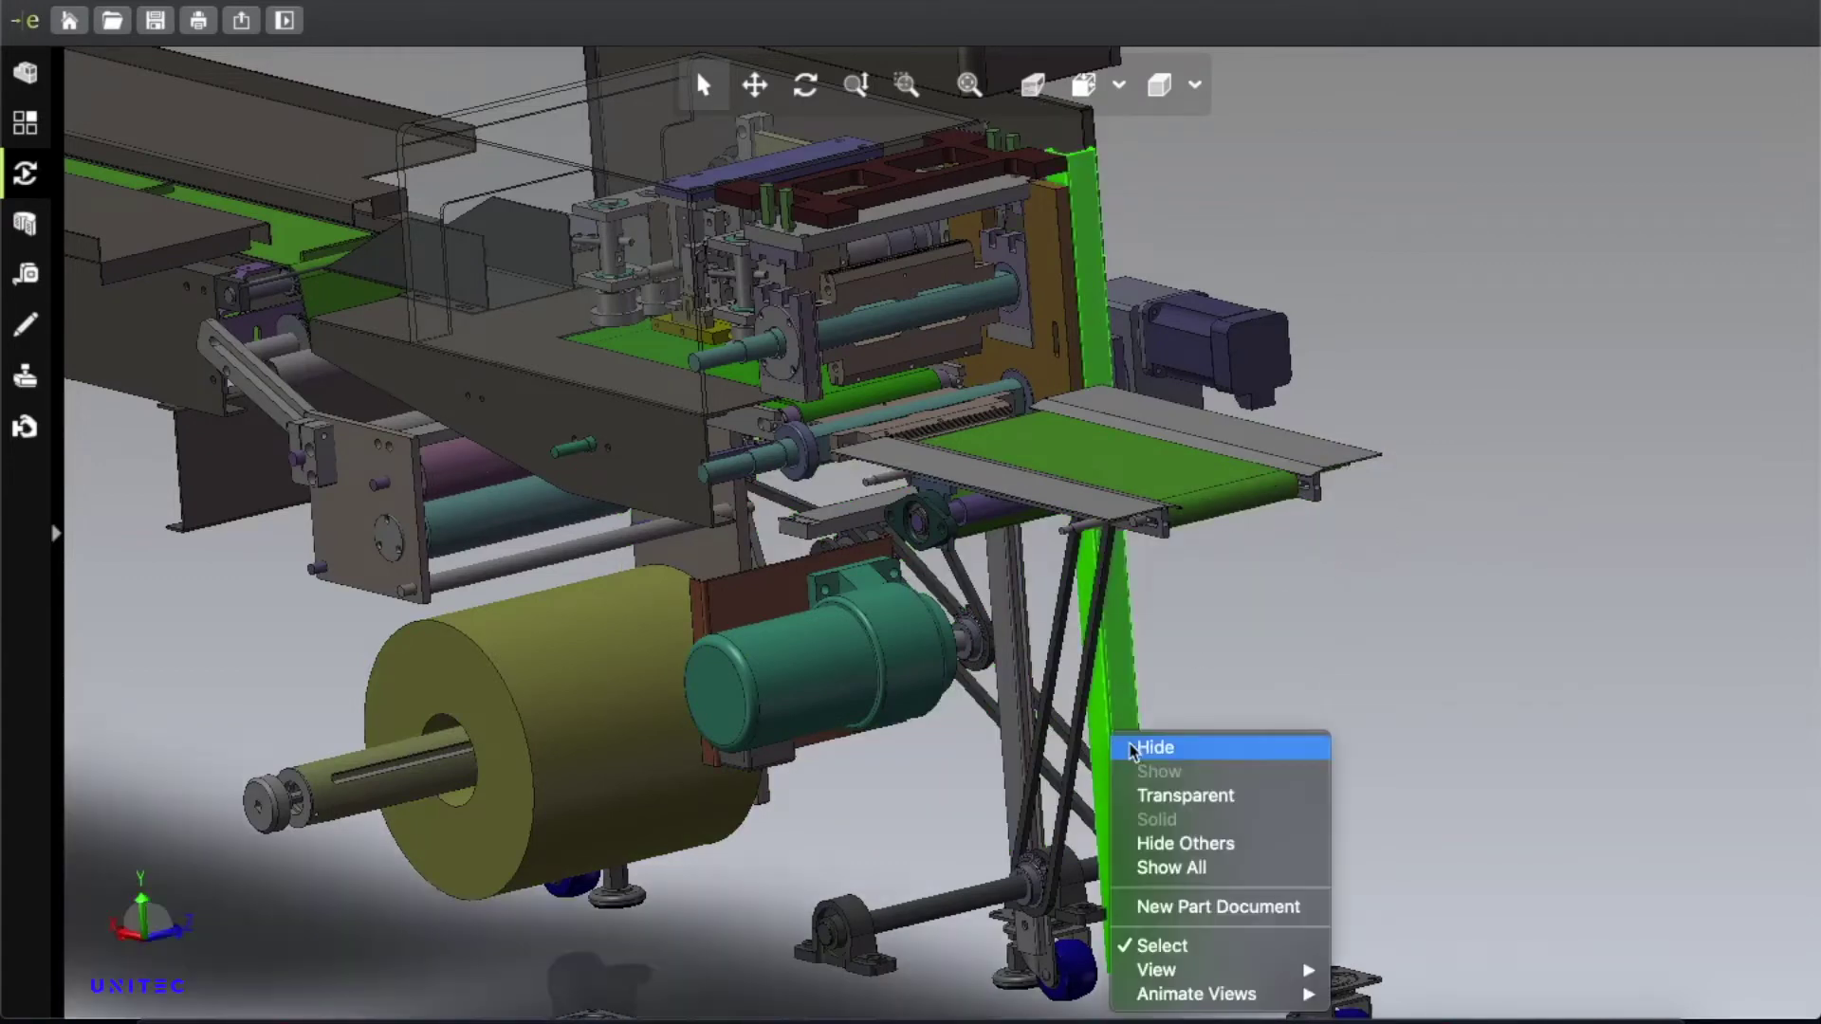
pyautogui.click(1133, 749)
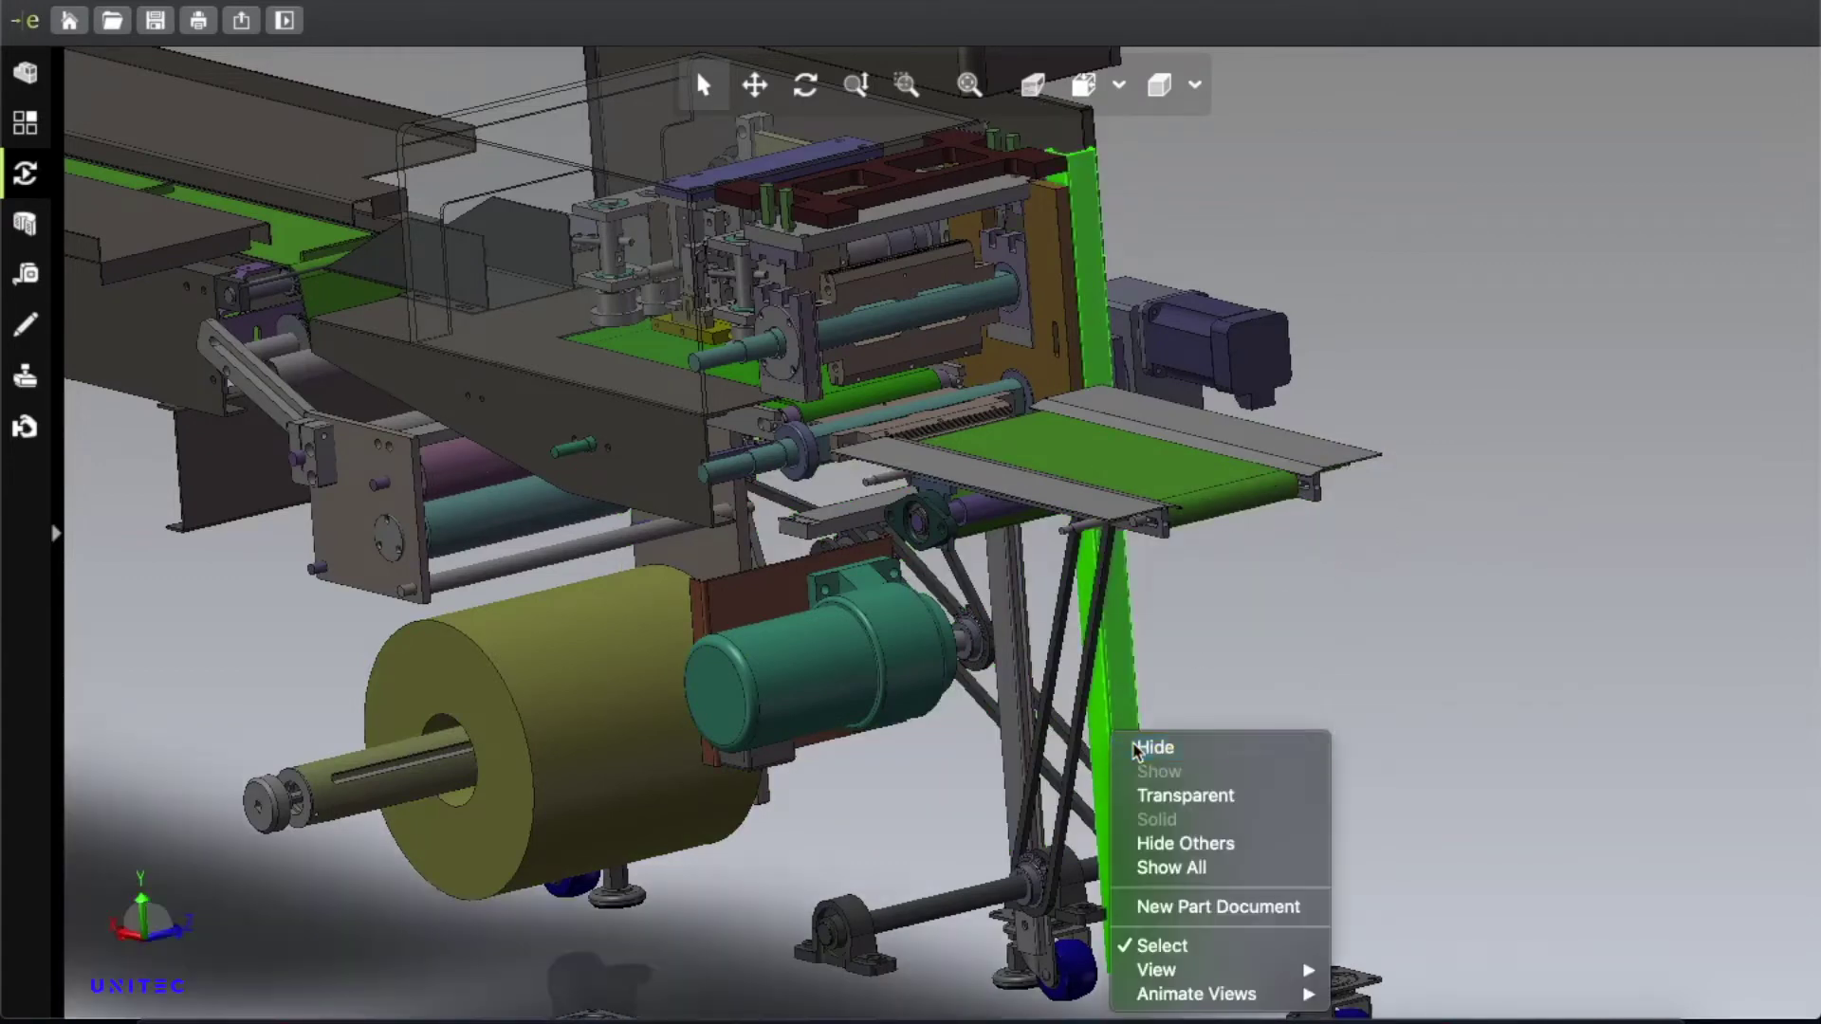
# Hide the remaining upright frame post standing behind the output conveyor's long drive belt.
pyautogui.click(1023, 707)
pyautogui.rightClick(1022, 706)
pyautogui.click(1048, 713)
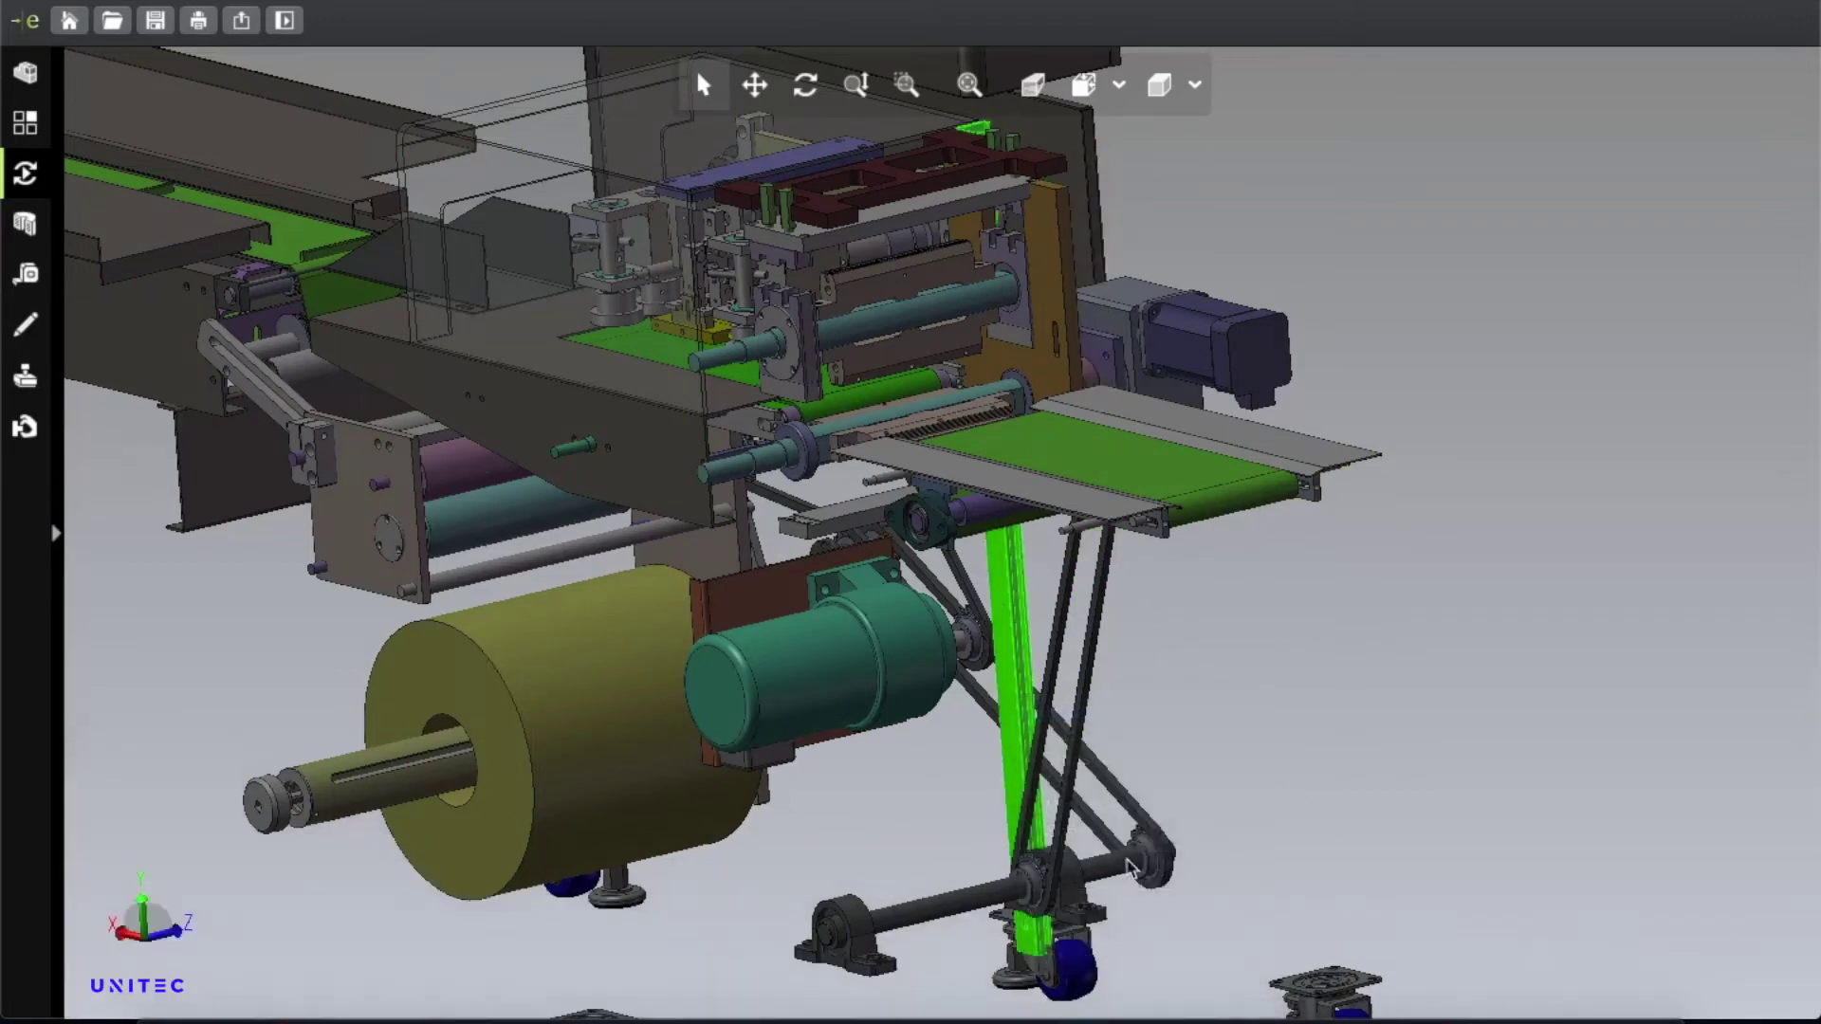
# Hide the long drive belt below the output conveyor and the diagonal belt running down to the lower shaft.
pyautogui.click(1046, 908)
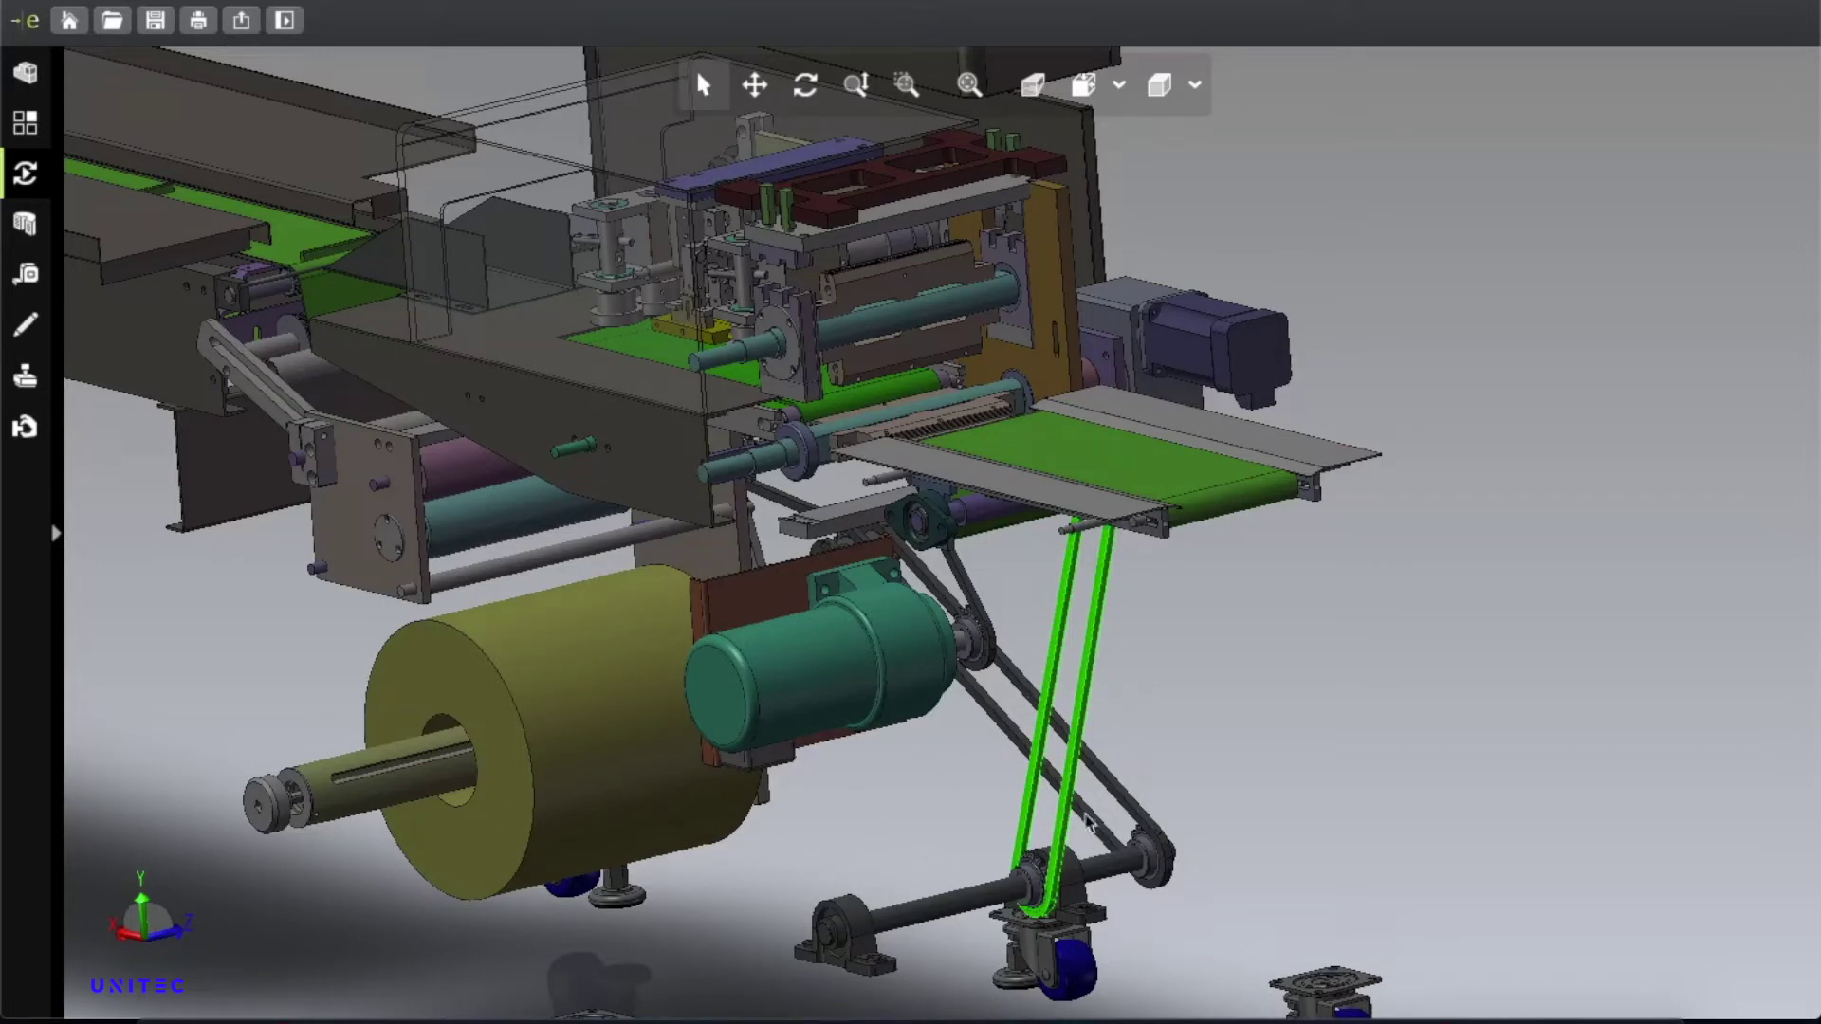
pyautogui.rightClick(1065, 856)
pyautogui.click(1105, 745)
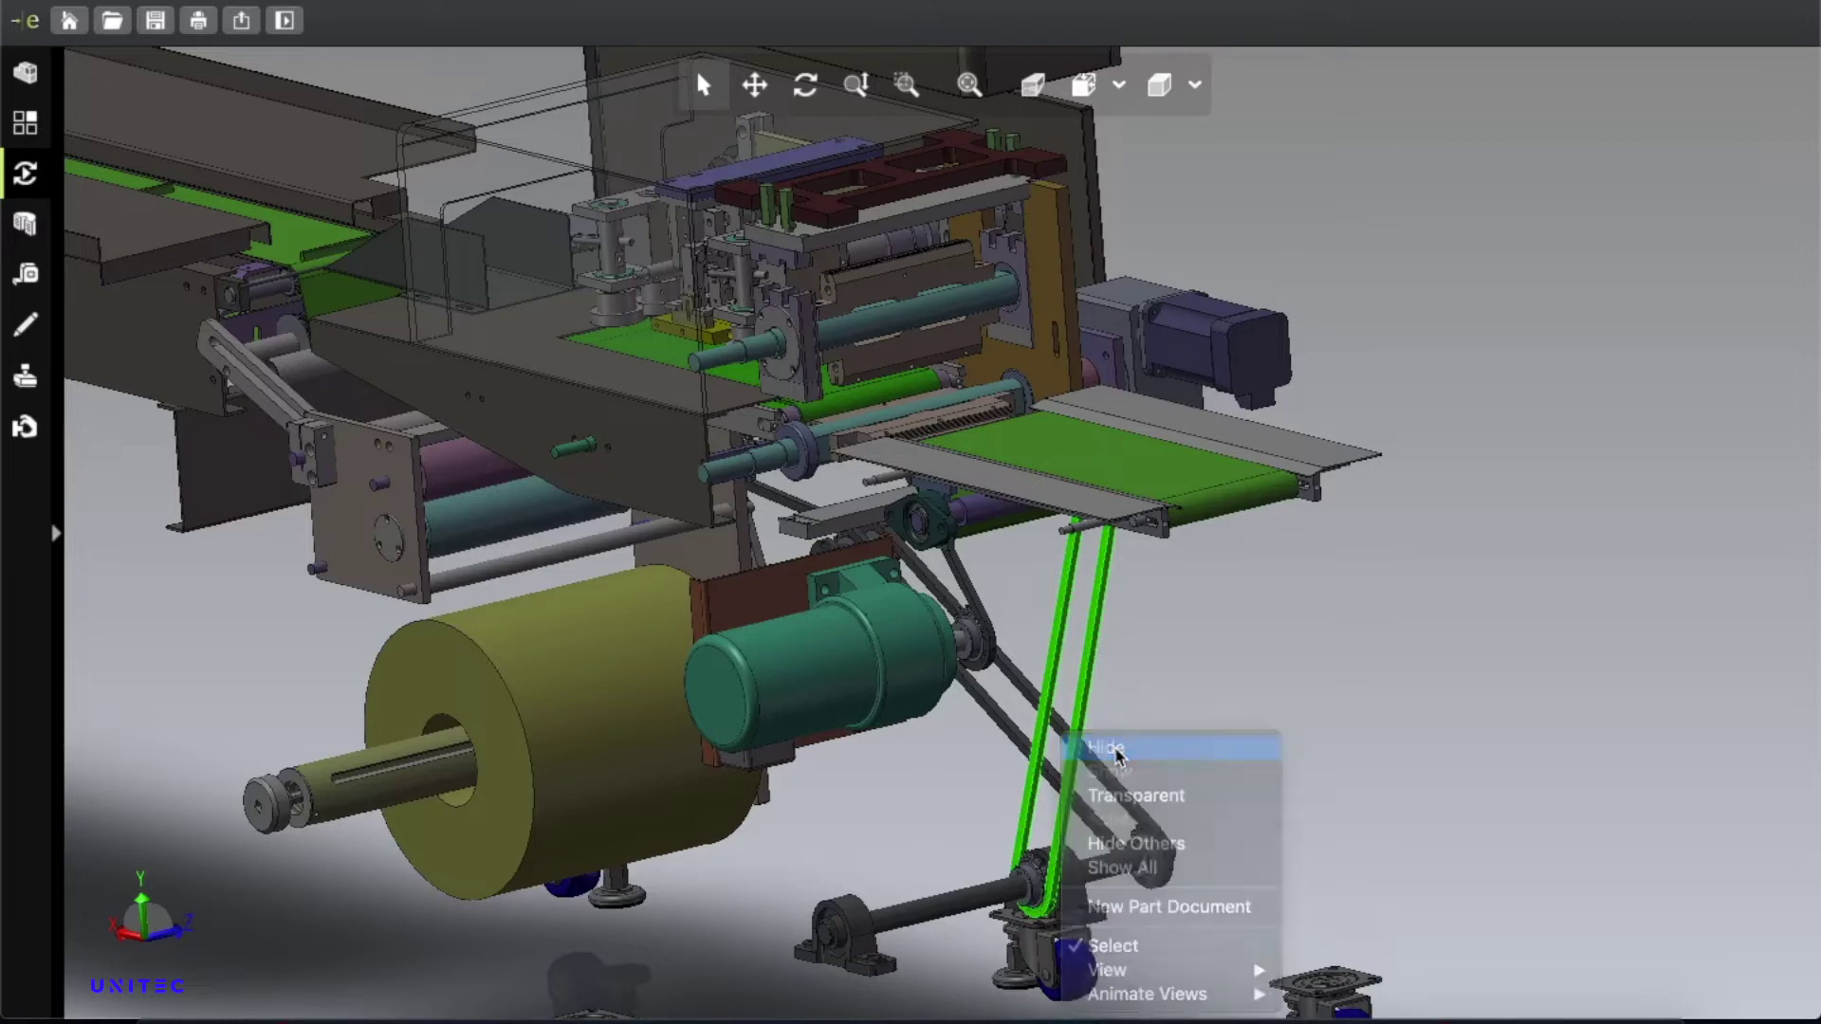
pyautogui.click(1034, 697)
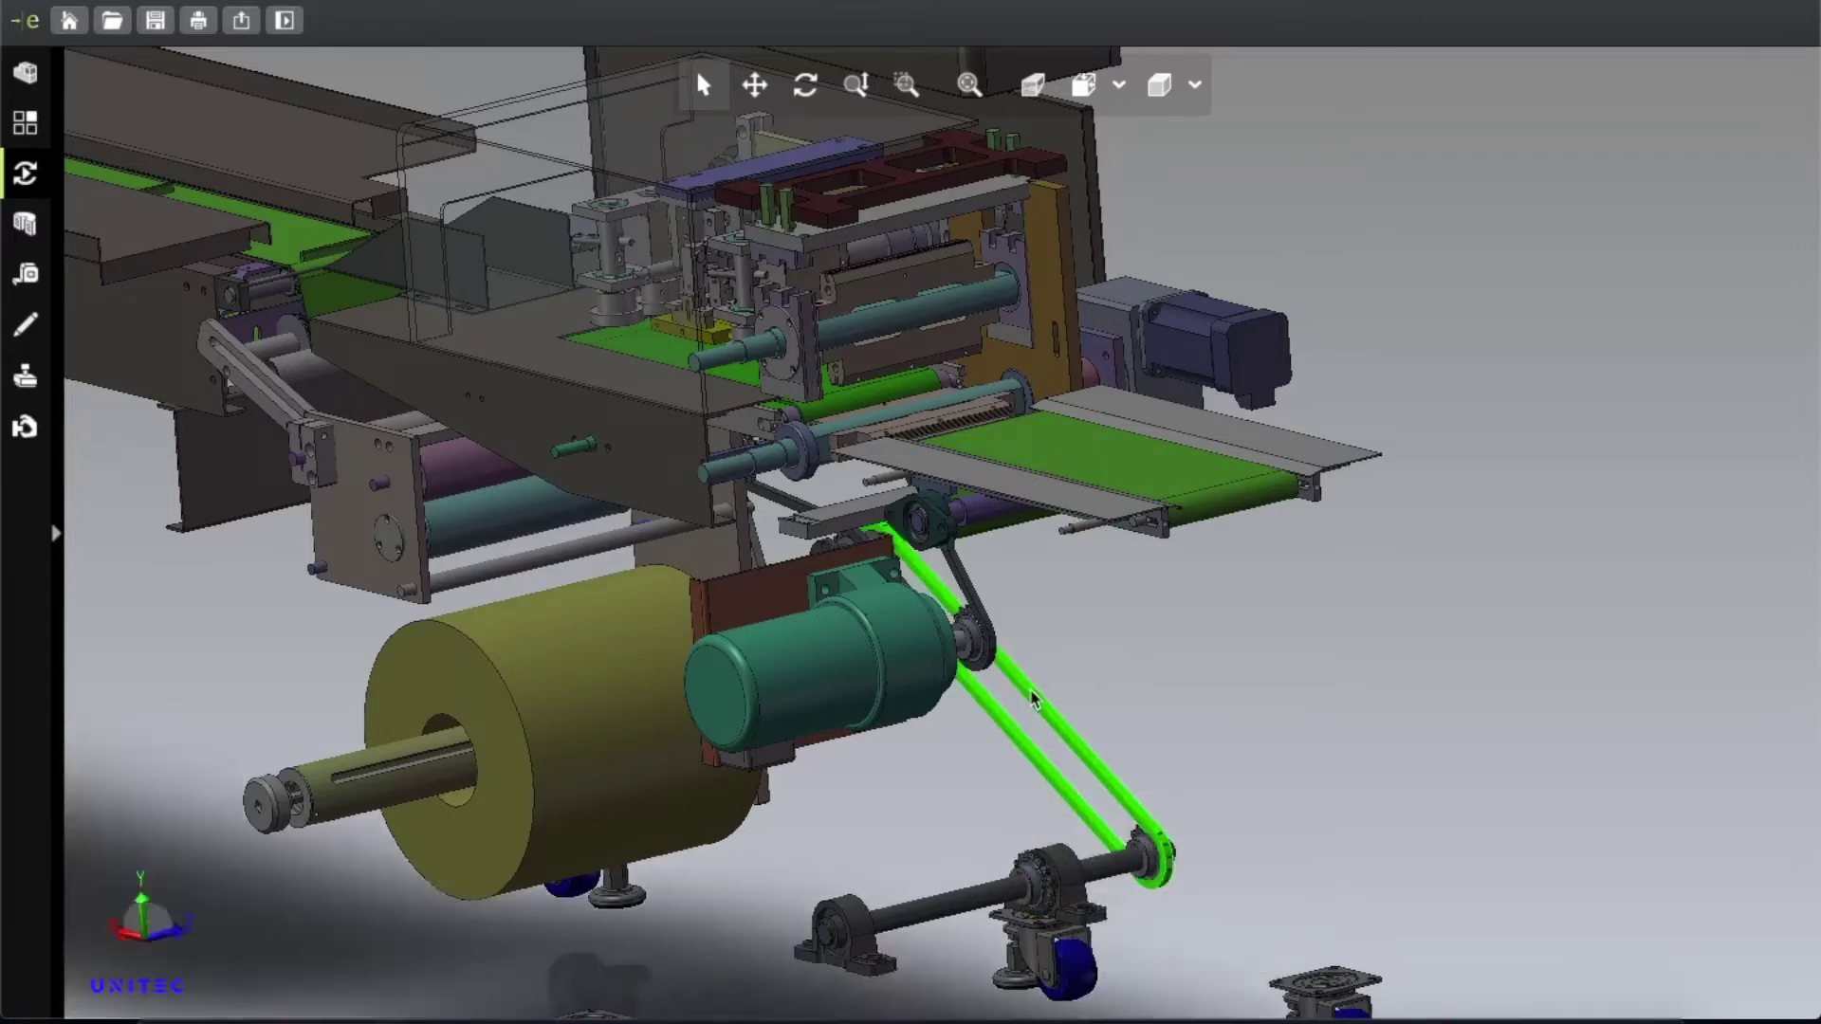
pyautogui.rightClick(1055, 703)
pyautogui.click(1056, 704)
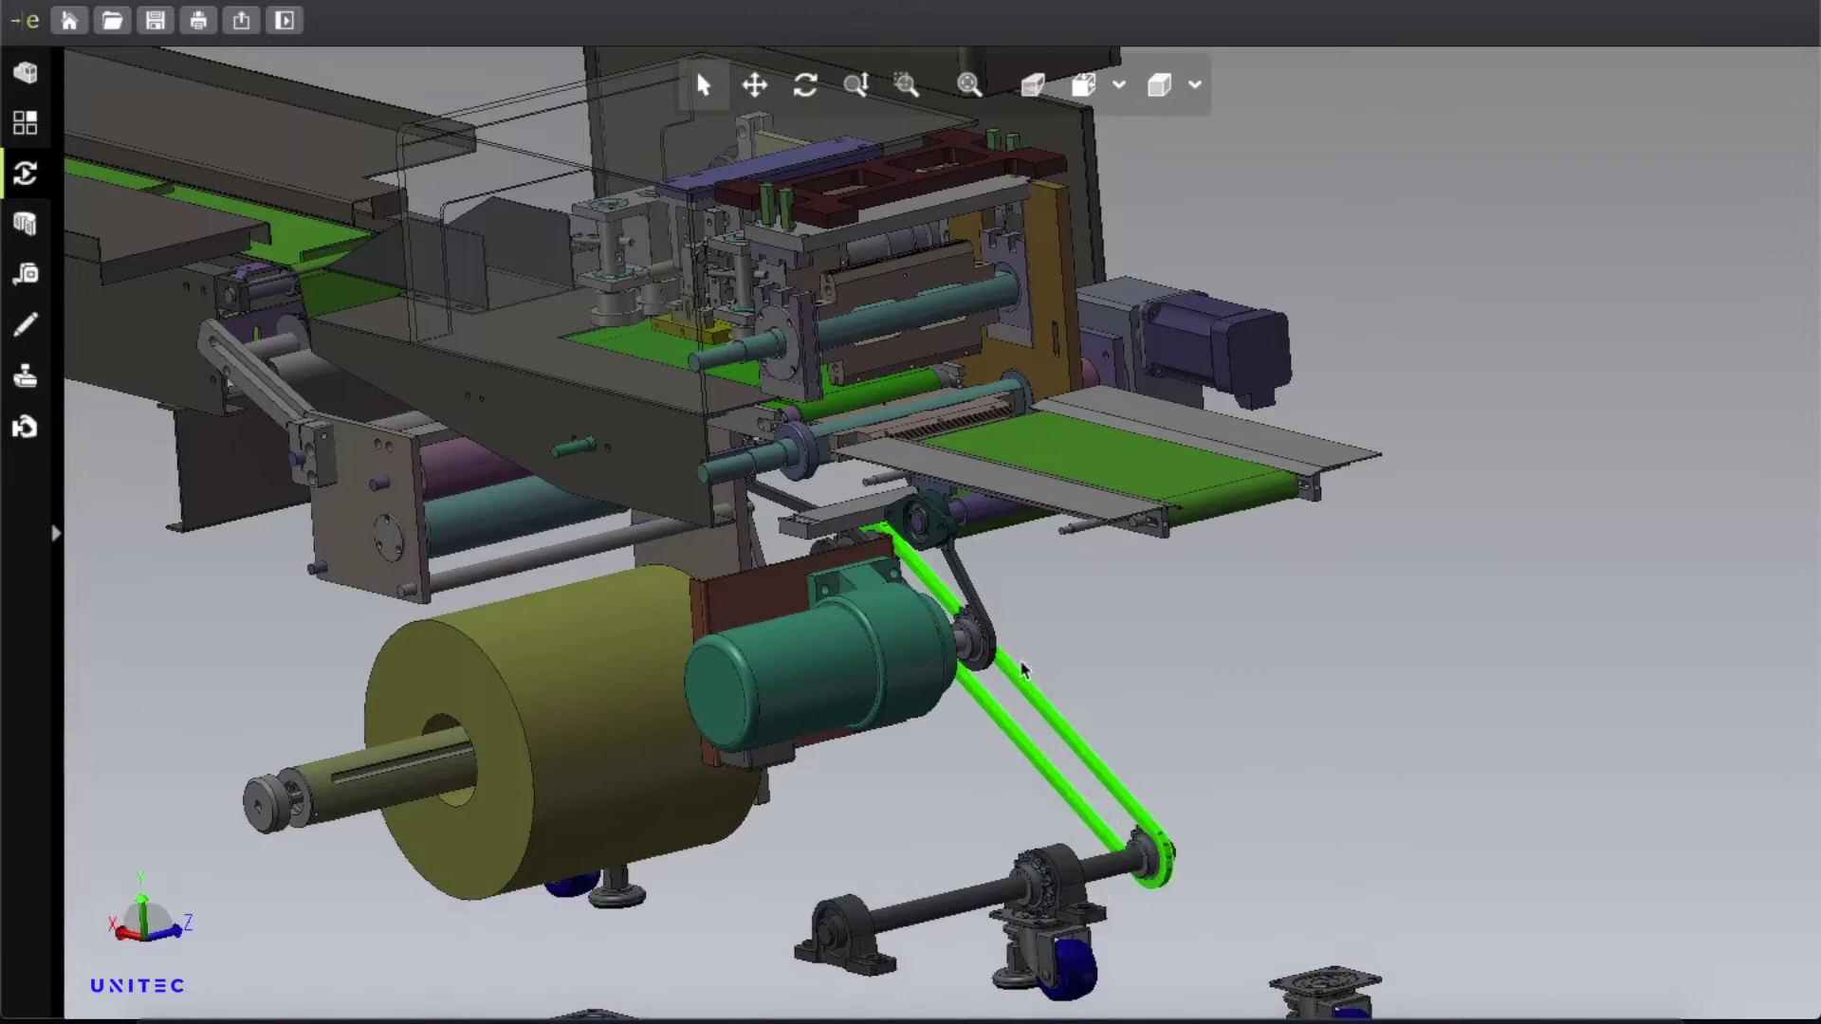
# Hide the brown motor mounting plate and the teal drive motor beside the film roll.
pyautogui.click(737, 598)
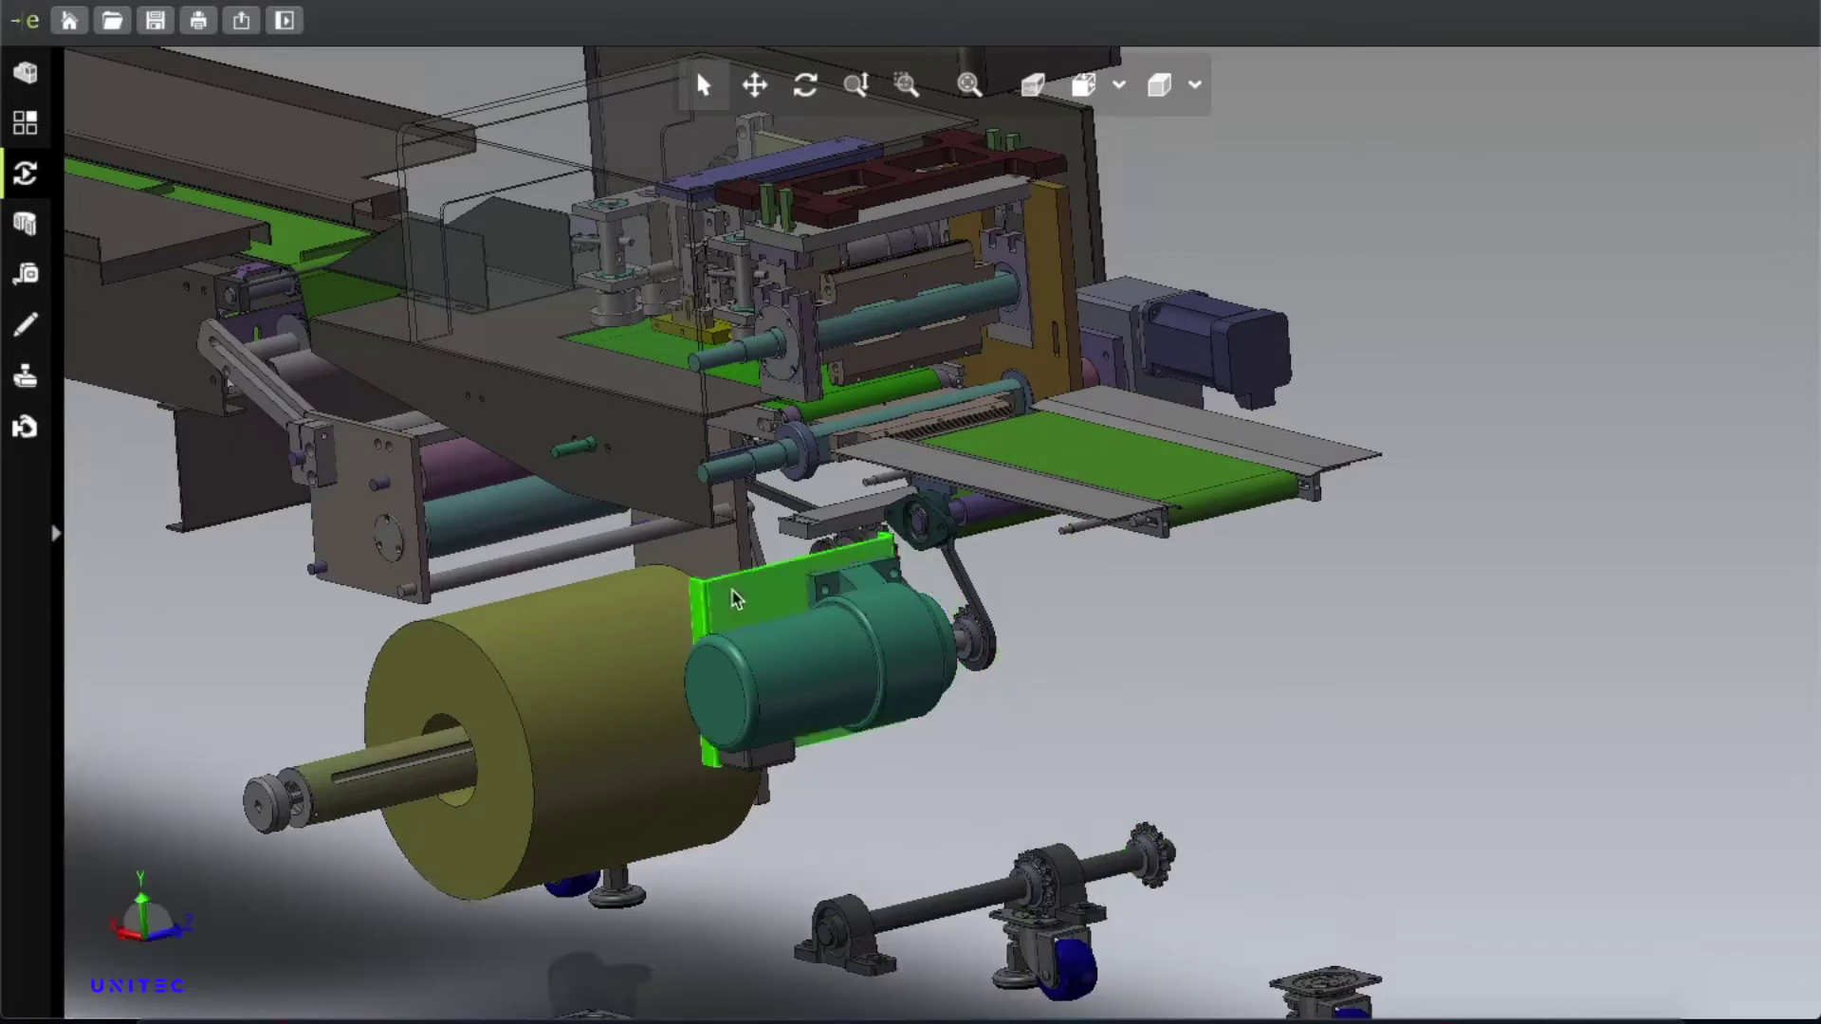
pyautogui.rightClick(737, 598)
pyautogui.click(793, 603)
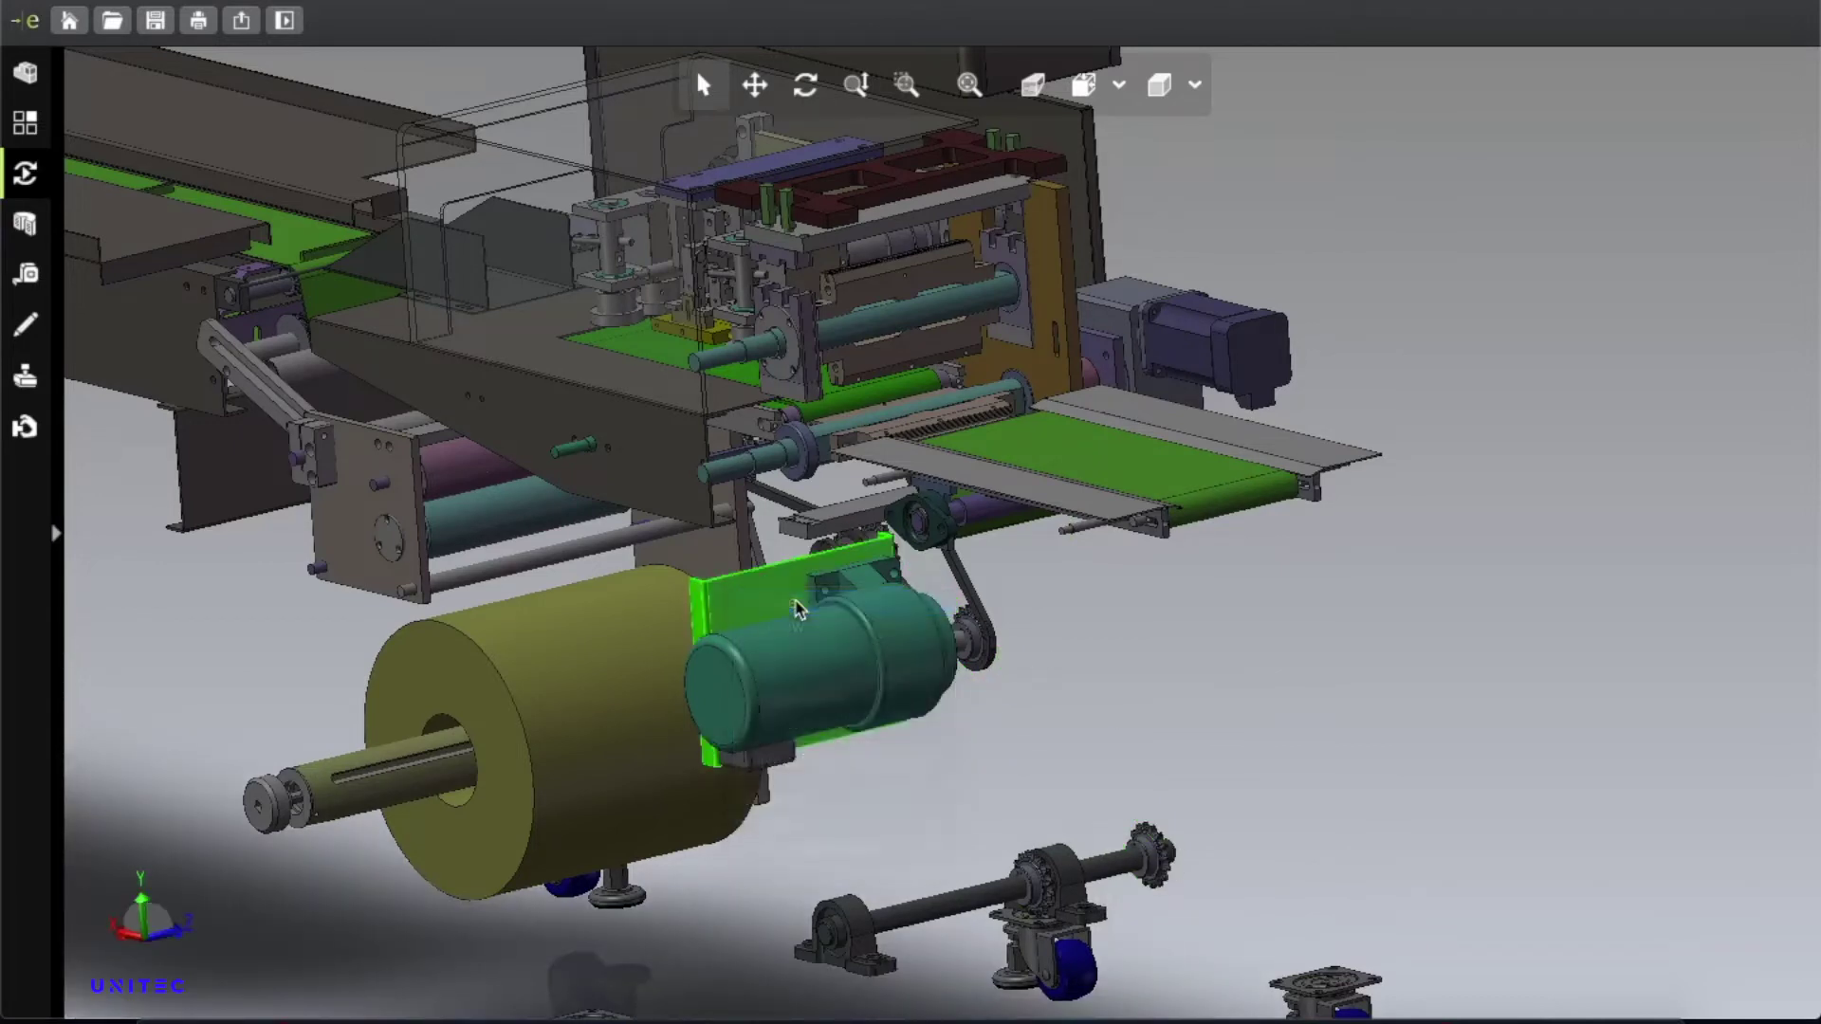
pyautogui.click(840, 707)
pyautogui.rightClick(840, 702)
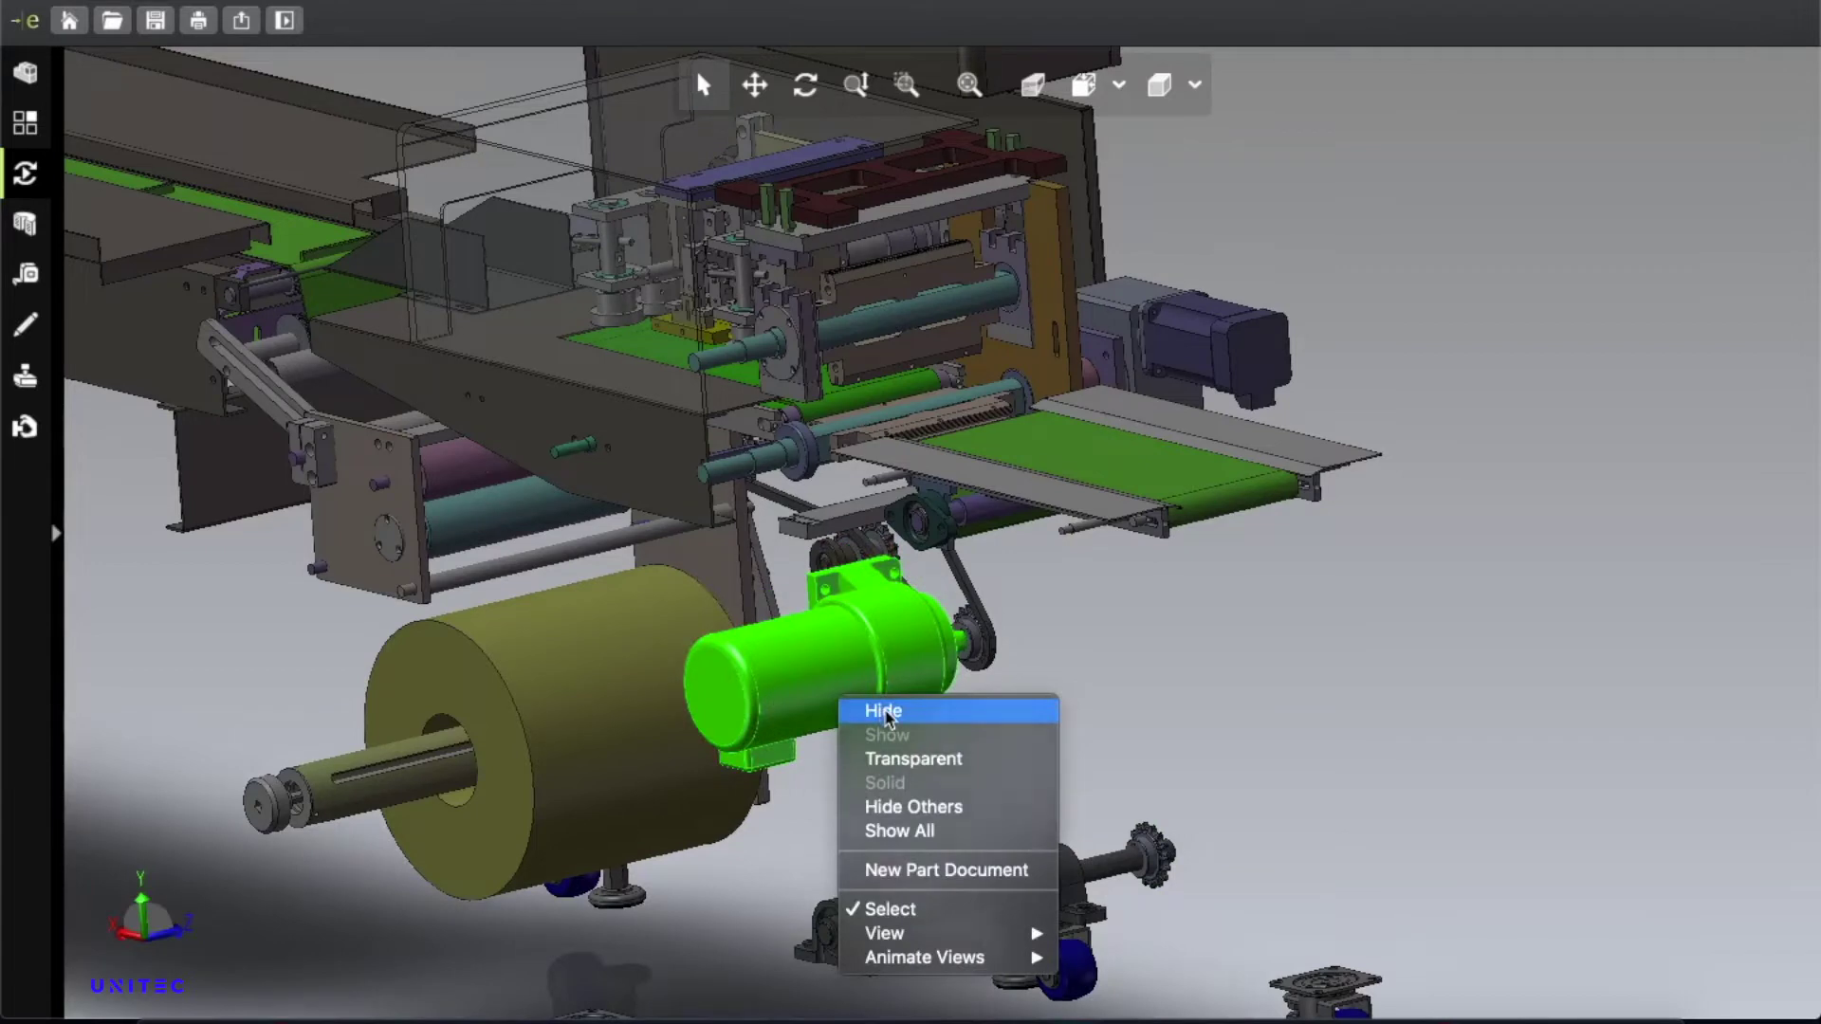
pyautogui.click(887, 714)
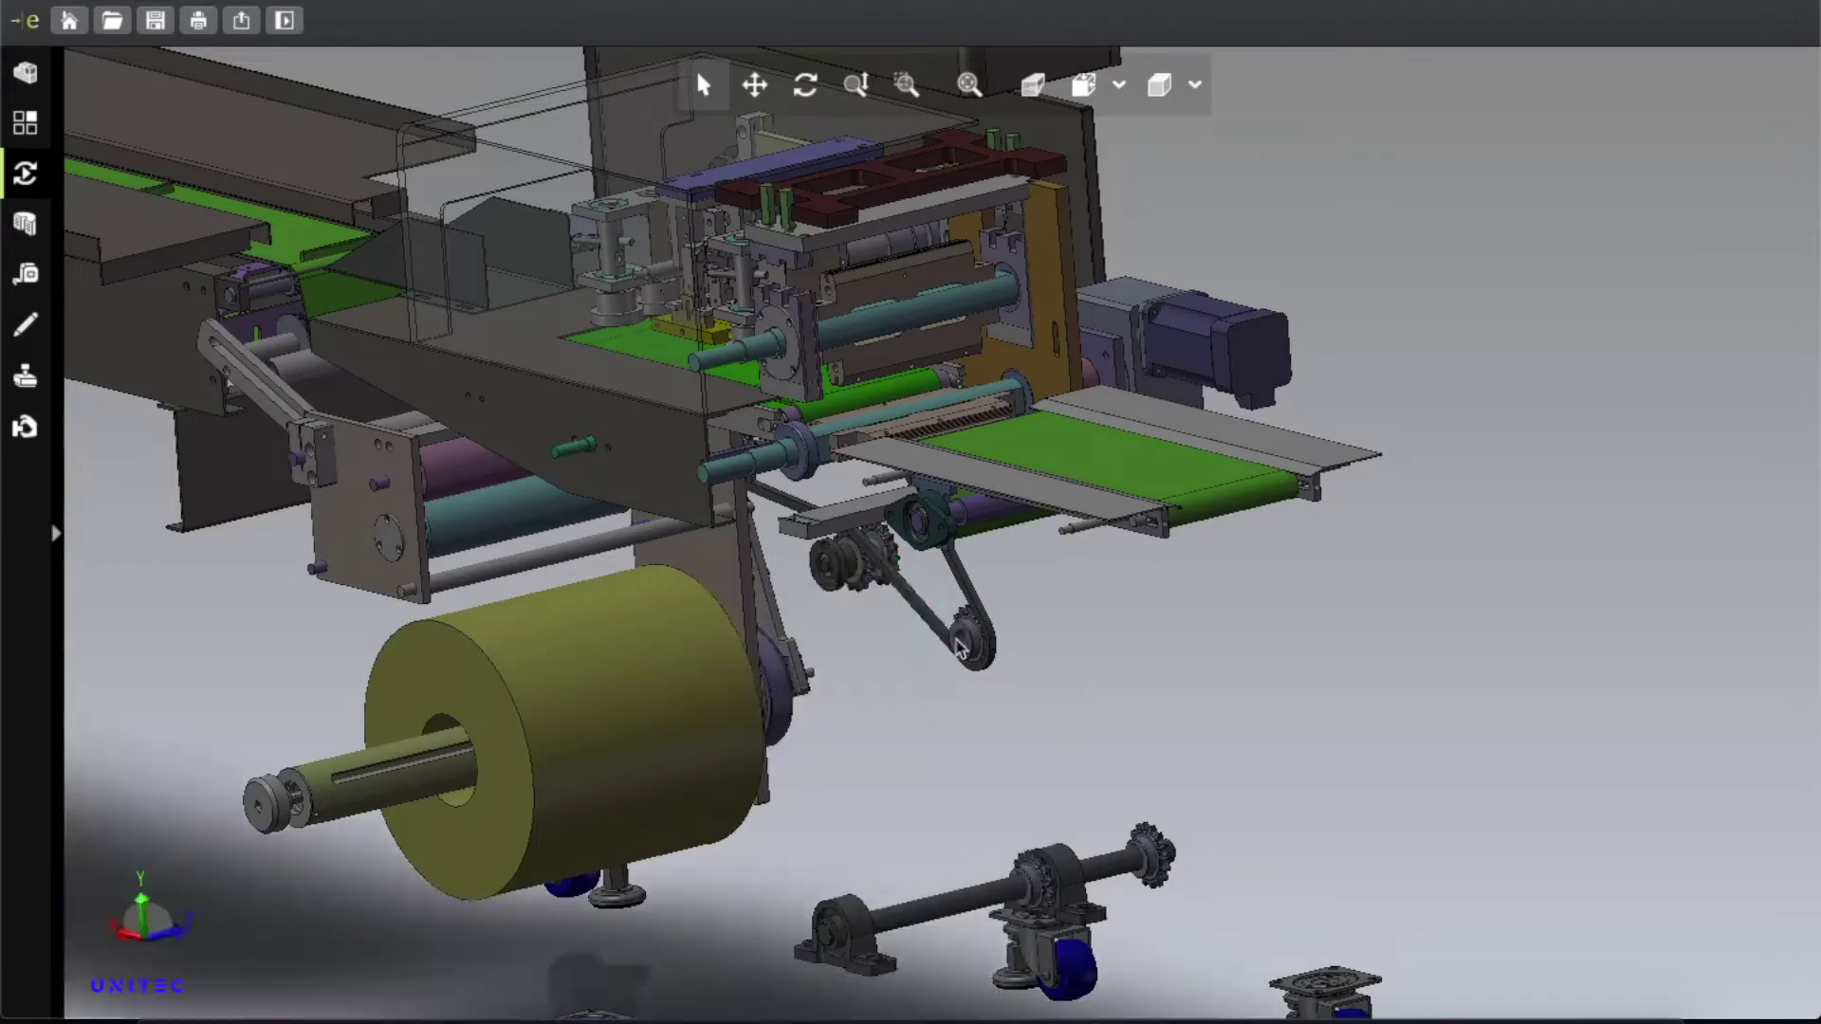
# Highlight the remaining drive belt and hide the machine's front side plate above the film roll.
pyautogui.click(904, 593)
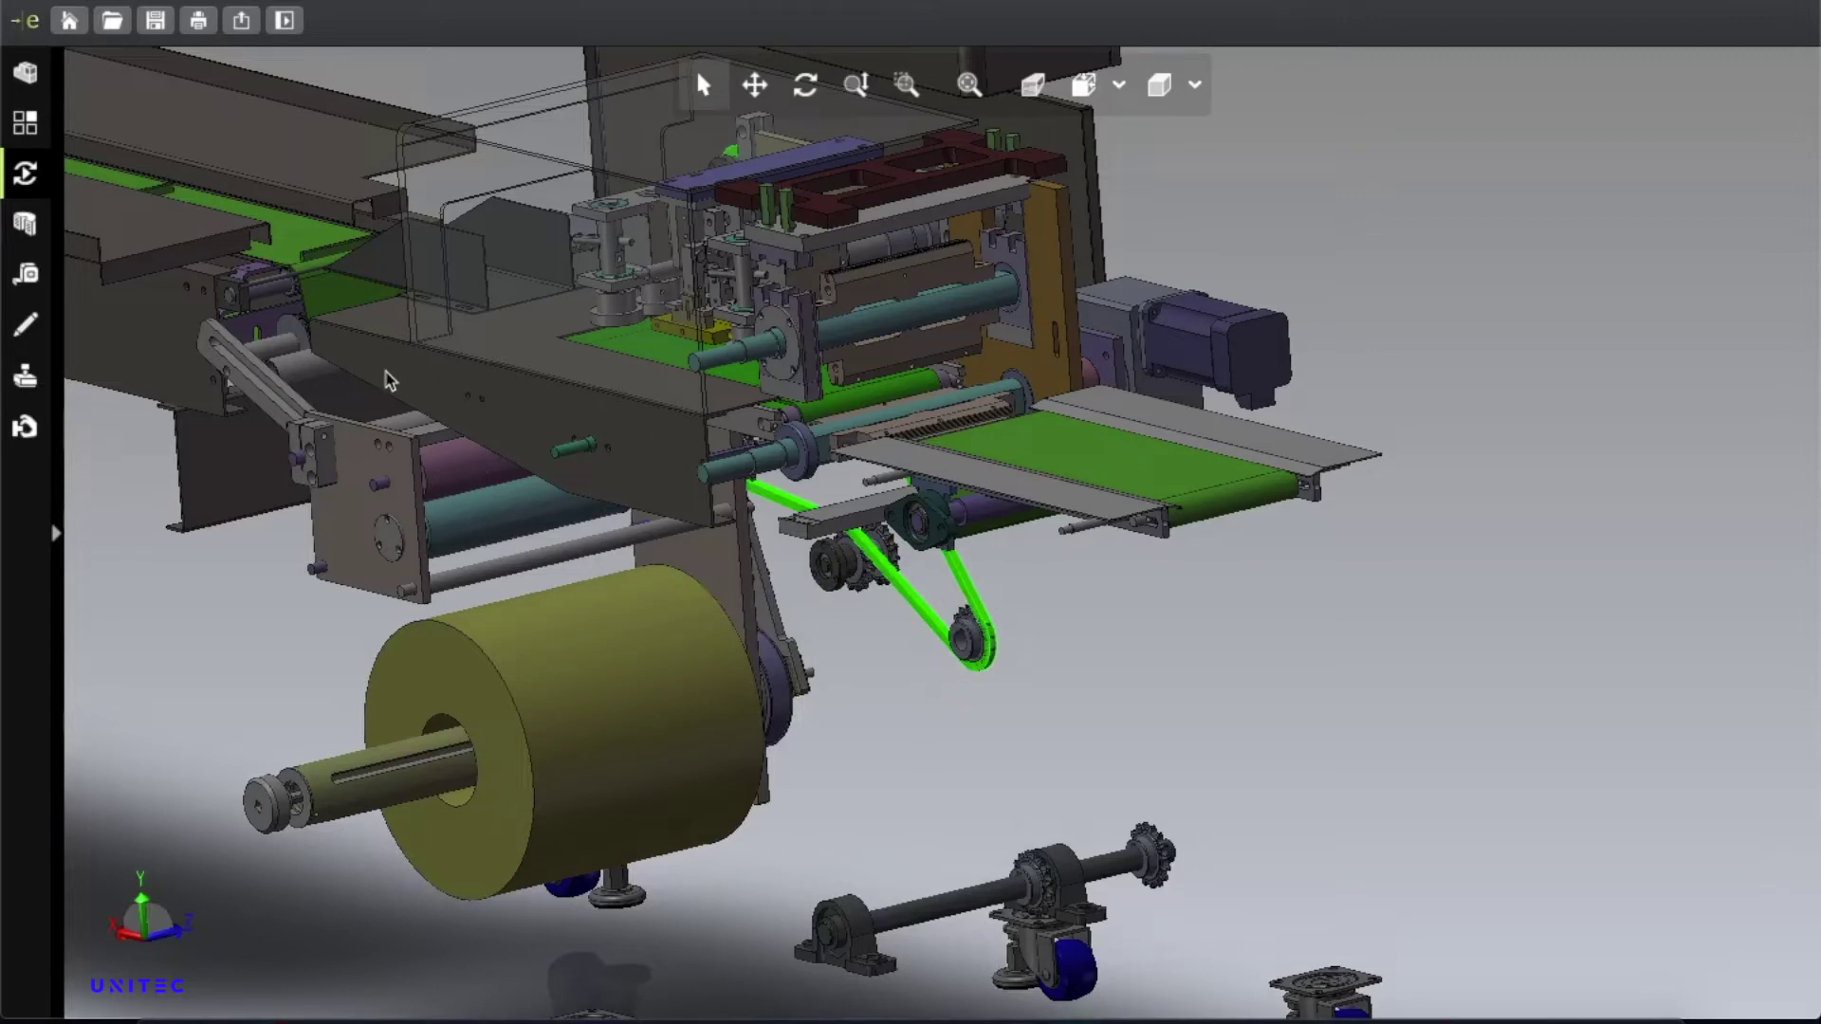
pyautogui.click(659, 438)
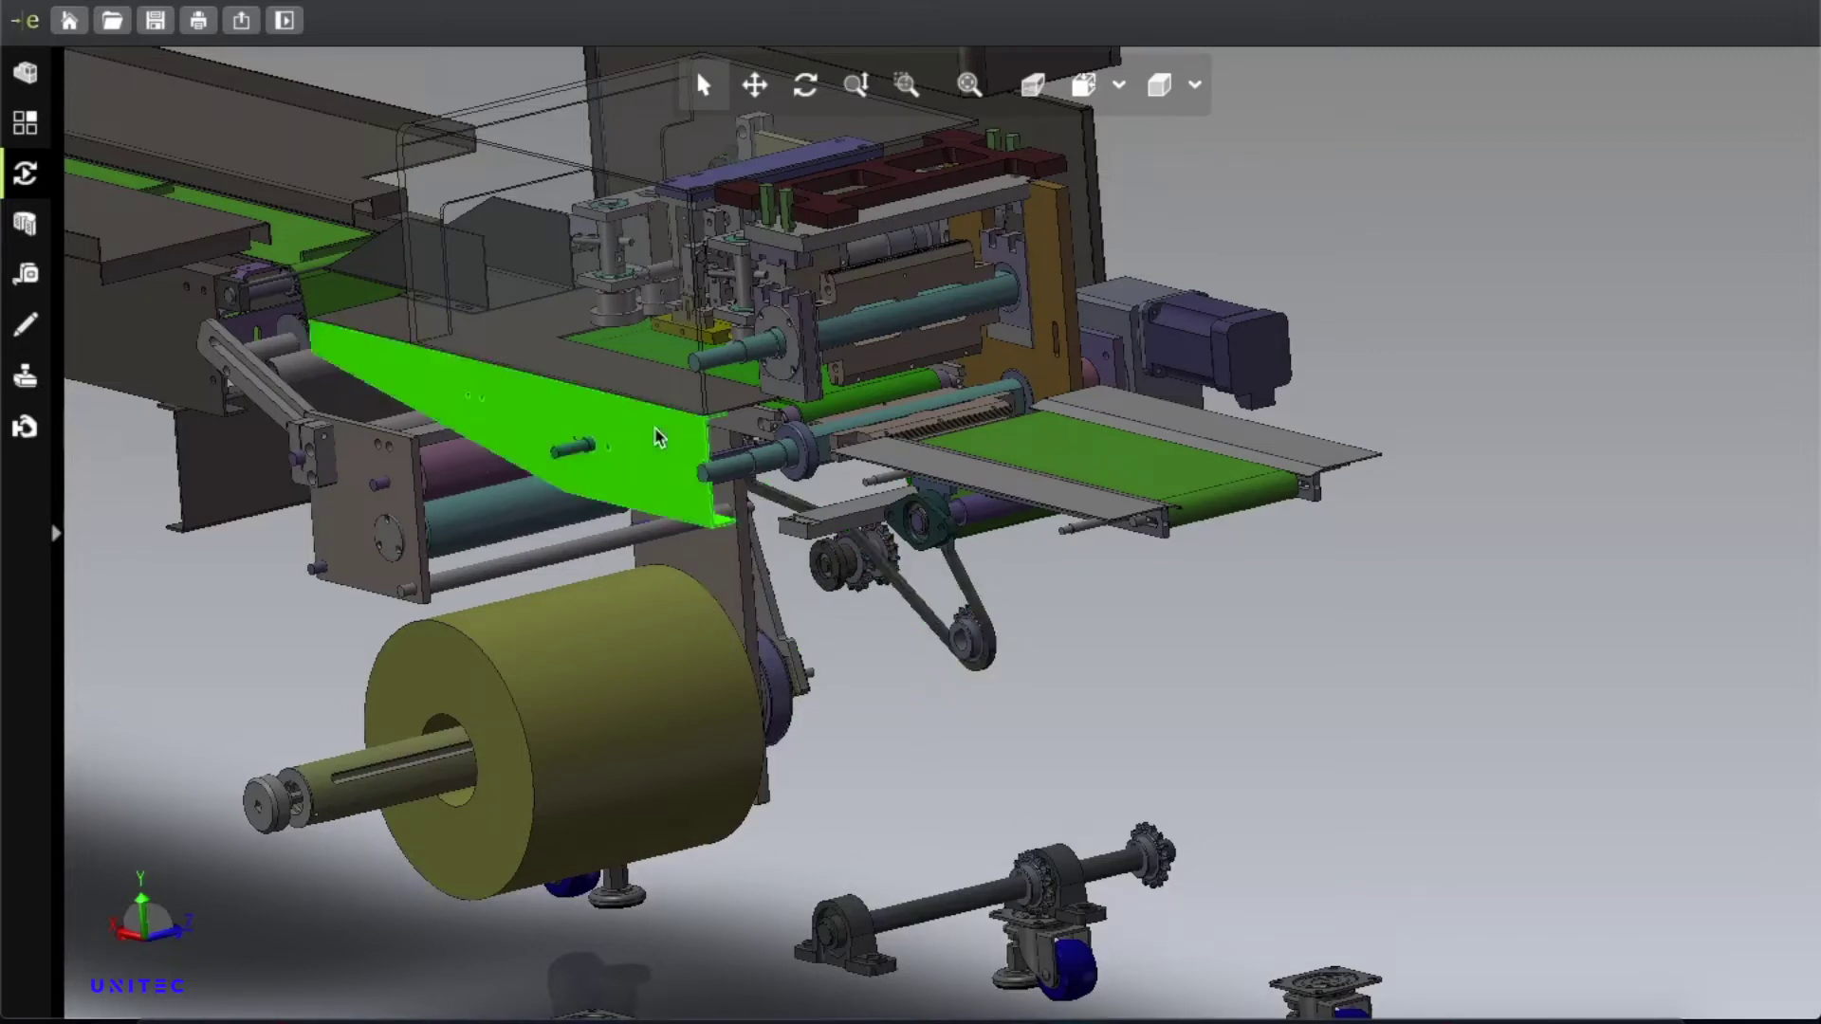
pyautogui.rightClick(661, 431)
pyautogui.click(592, 393)
# Hide the transparent safety cover and the table plate surrounding the middle conveyor belt.
pyautogui.click(564, 370)
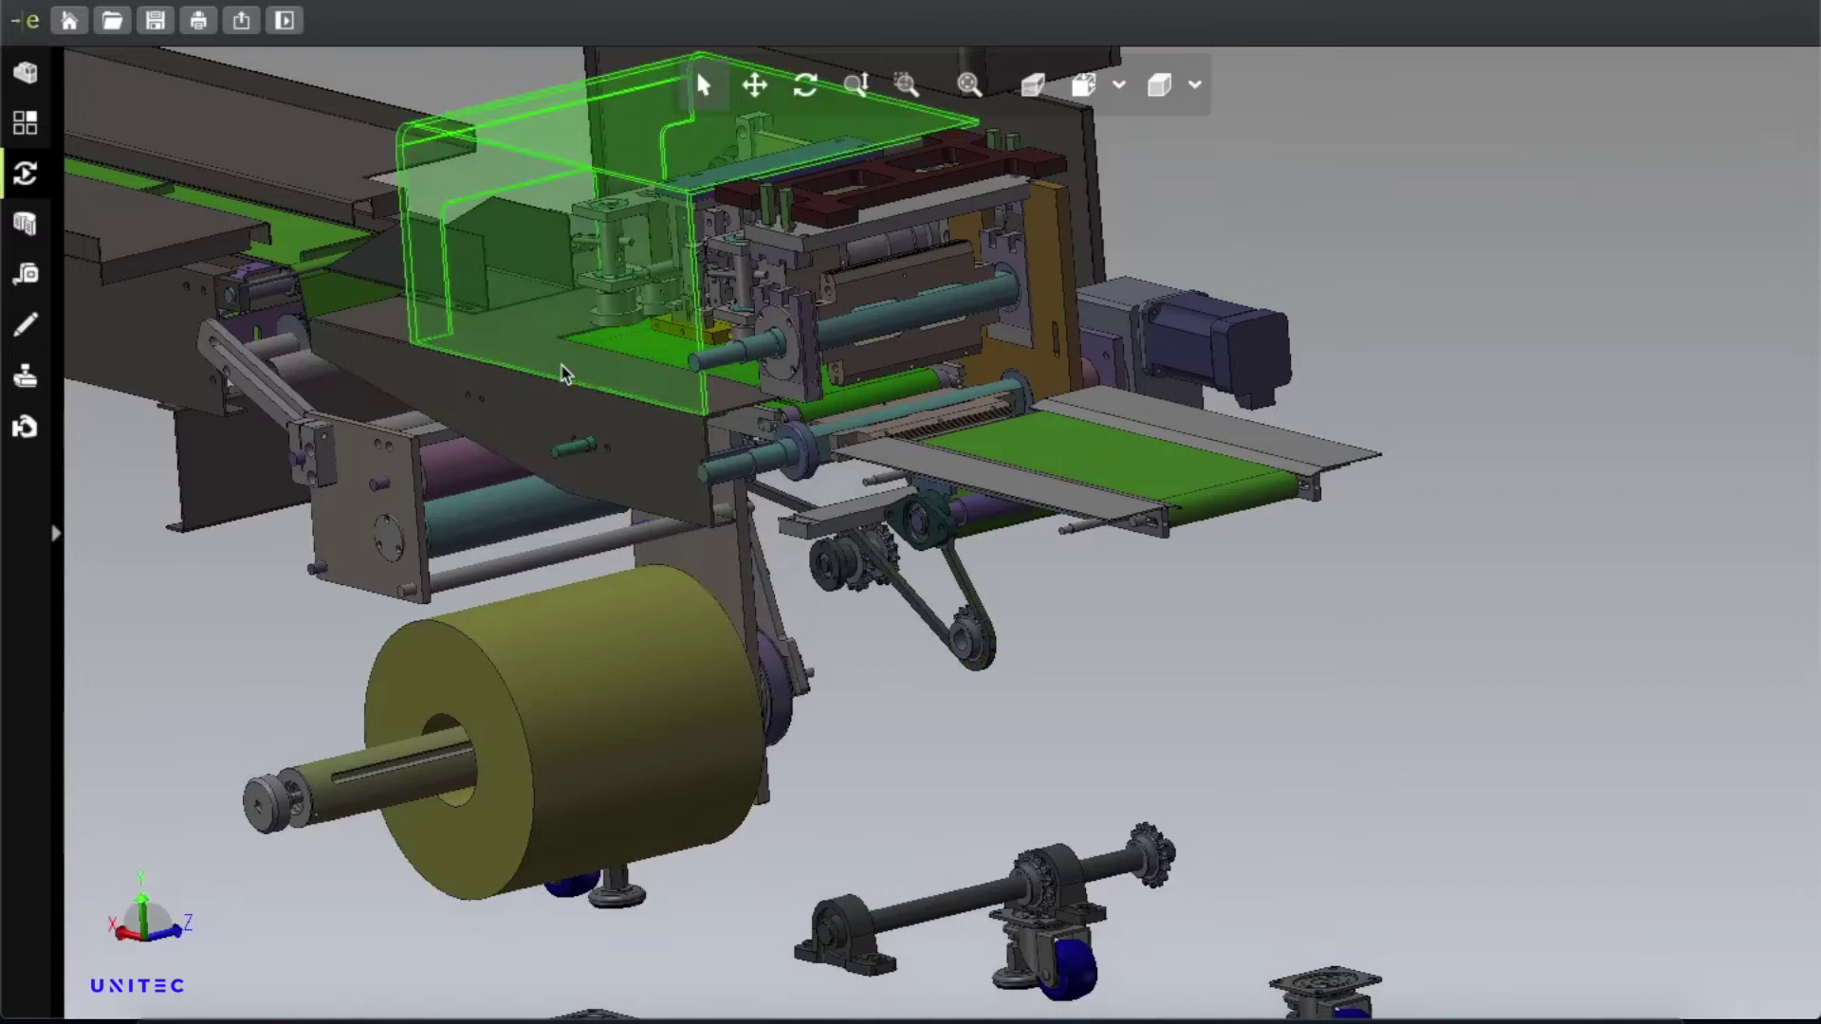
pyautogui.rightClick(567, 361)
pyautogui.click(567, 358)
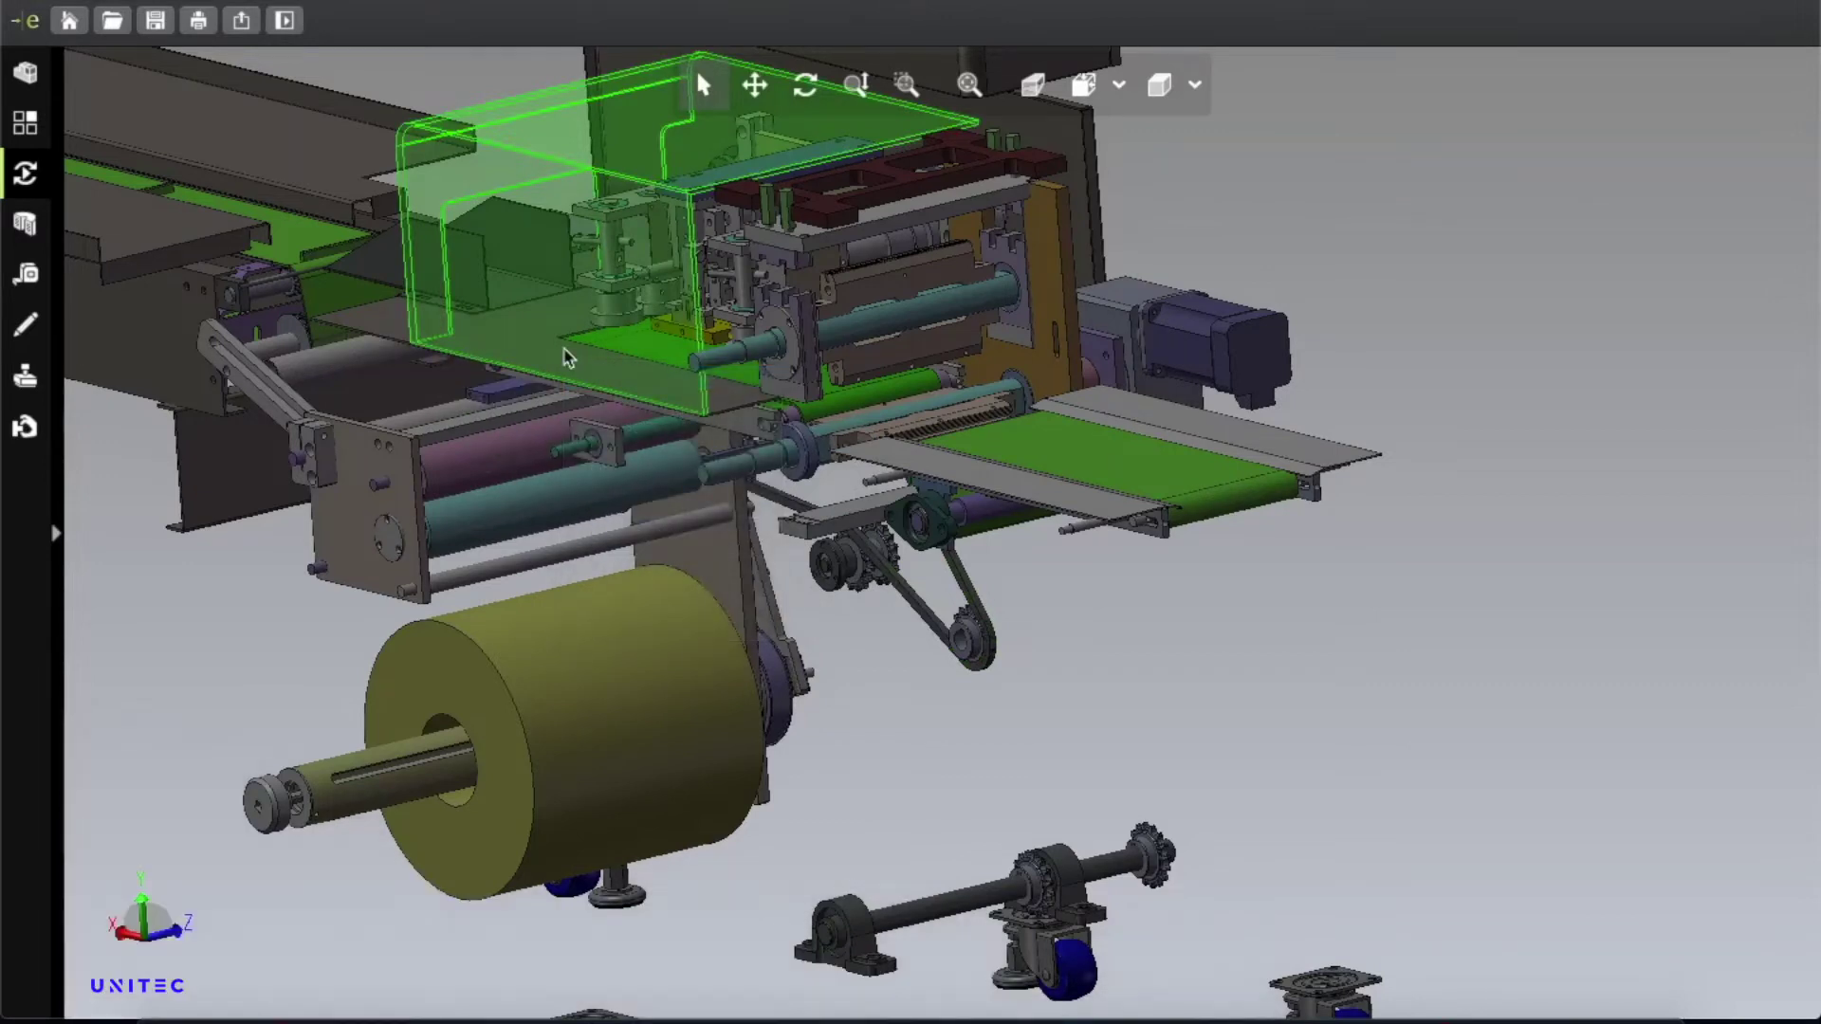
pyautogui.click(597, 366)
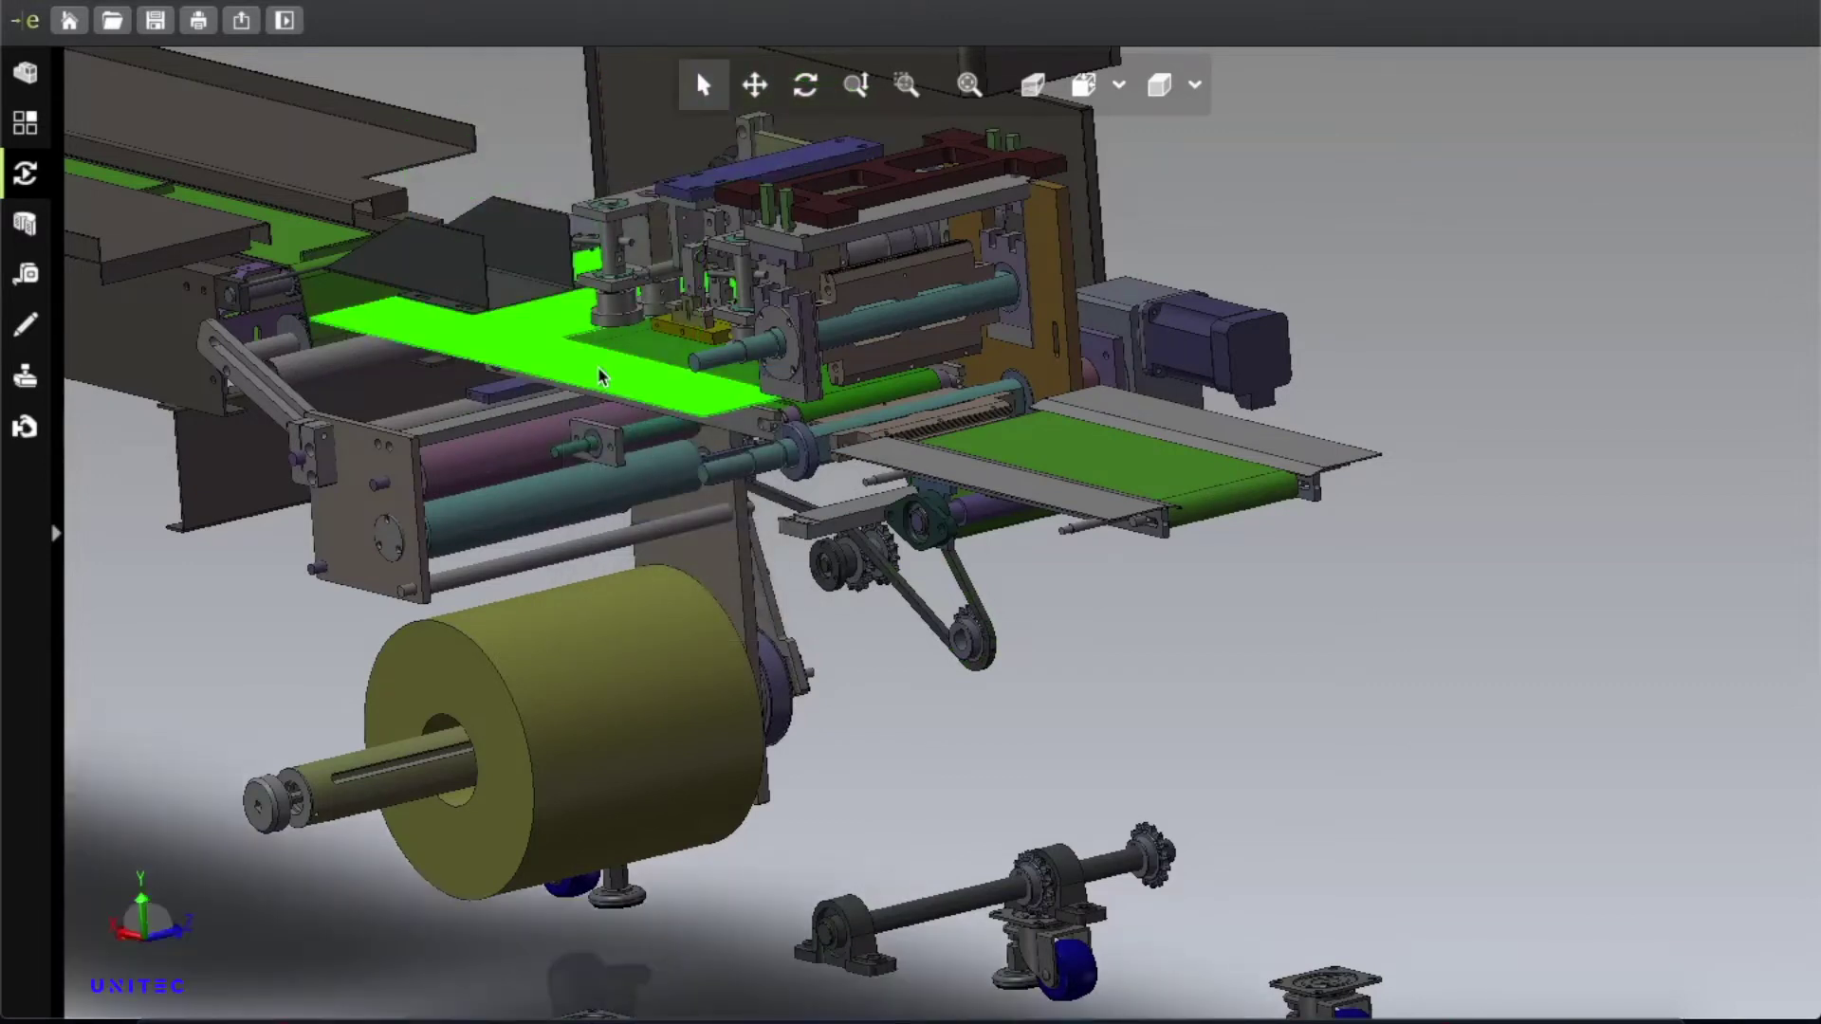
pyautogui.rightClick(598, 366)
pyautogui.click(645, 380)
# Hide the output conveyor's front top plate and the middle conveyor's front side bar.
pyautogui.click(1061, 503)
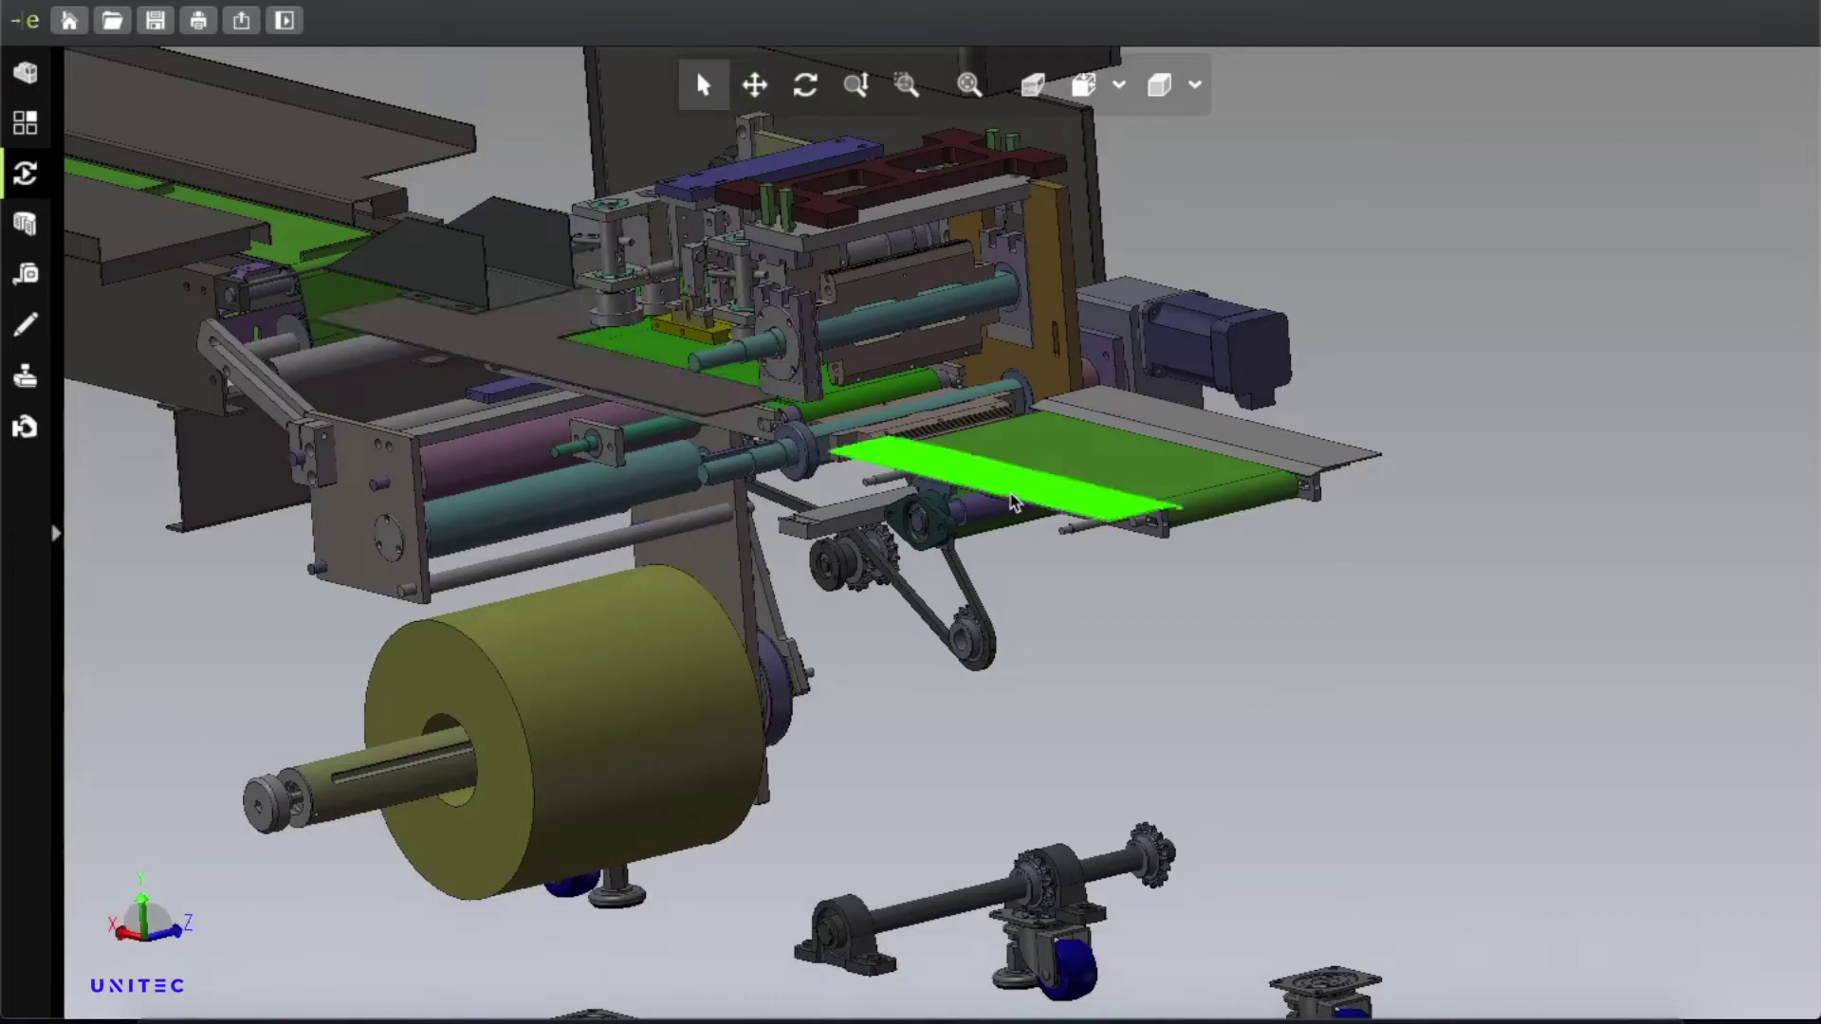
pyautogui.rightClick(1060, 502)
pyautogui.press('Escape')
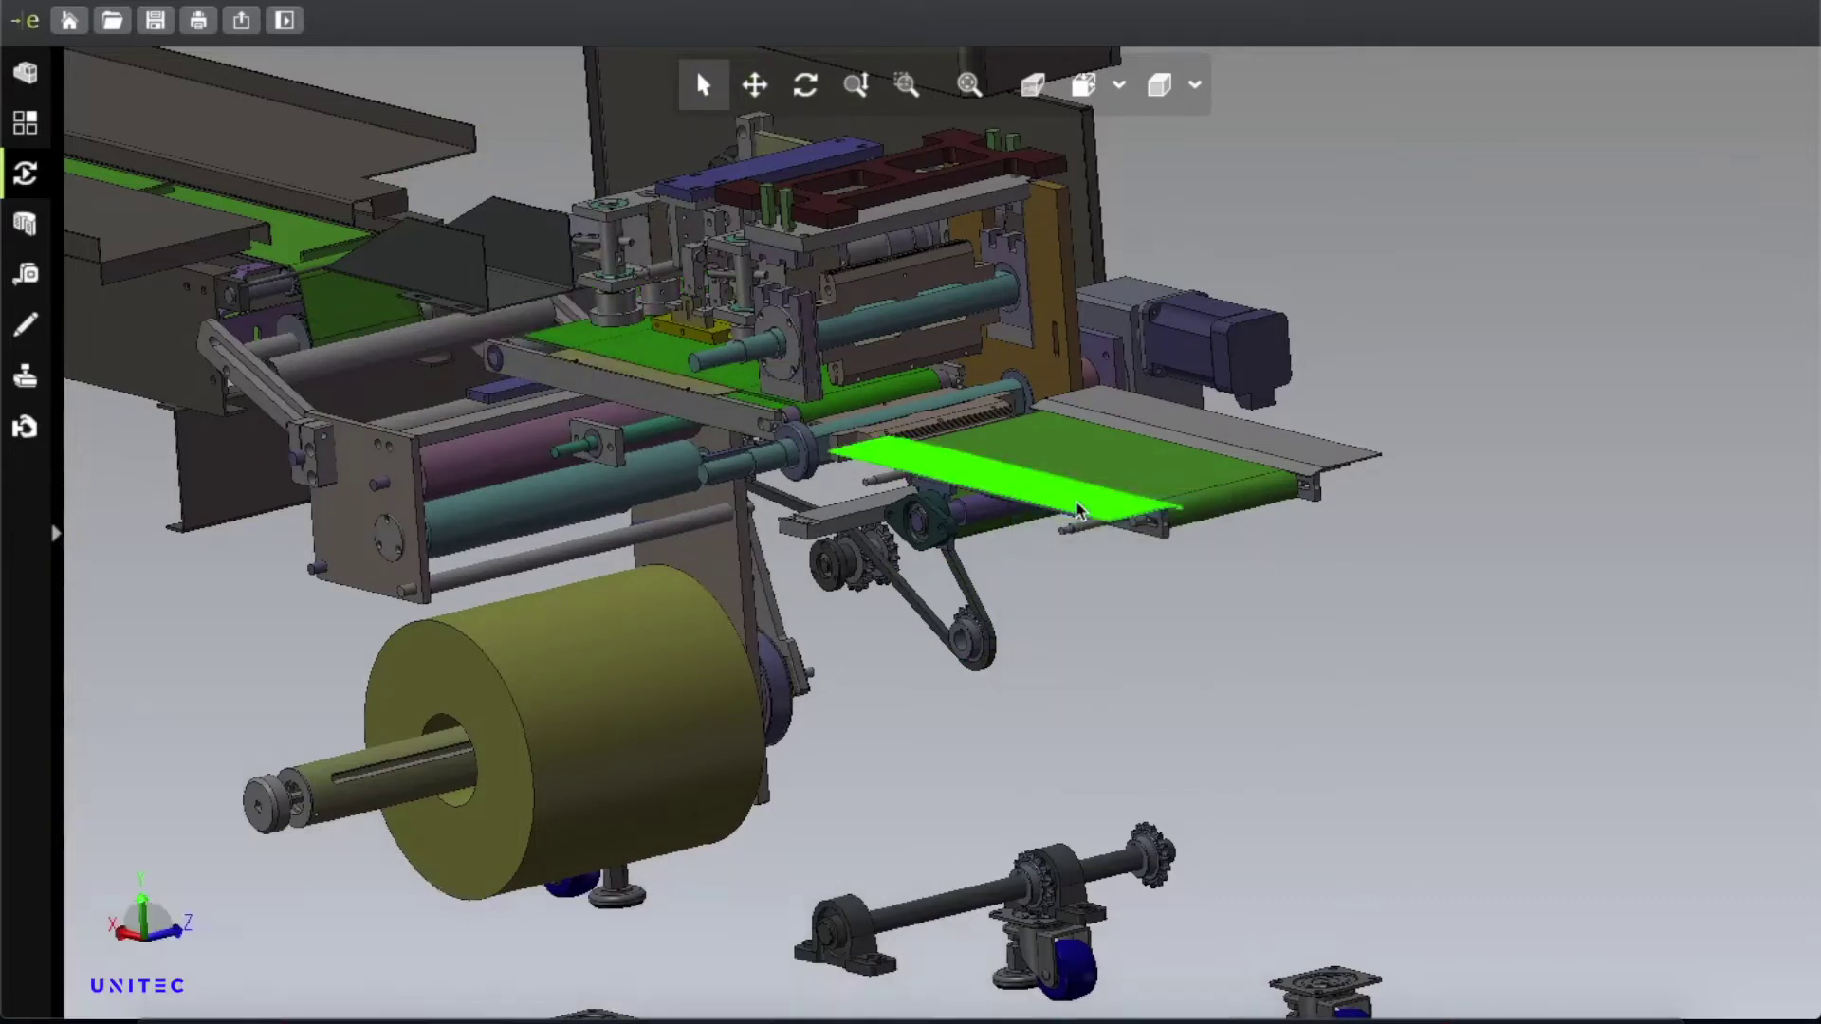
pyautogui.click(711, 406)
pyautogui.rightClick(718, 414)
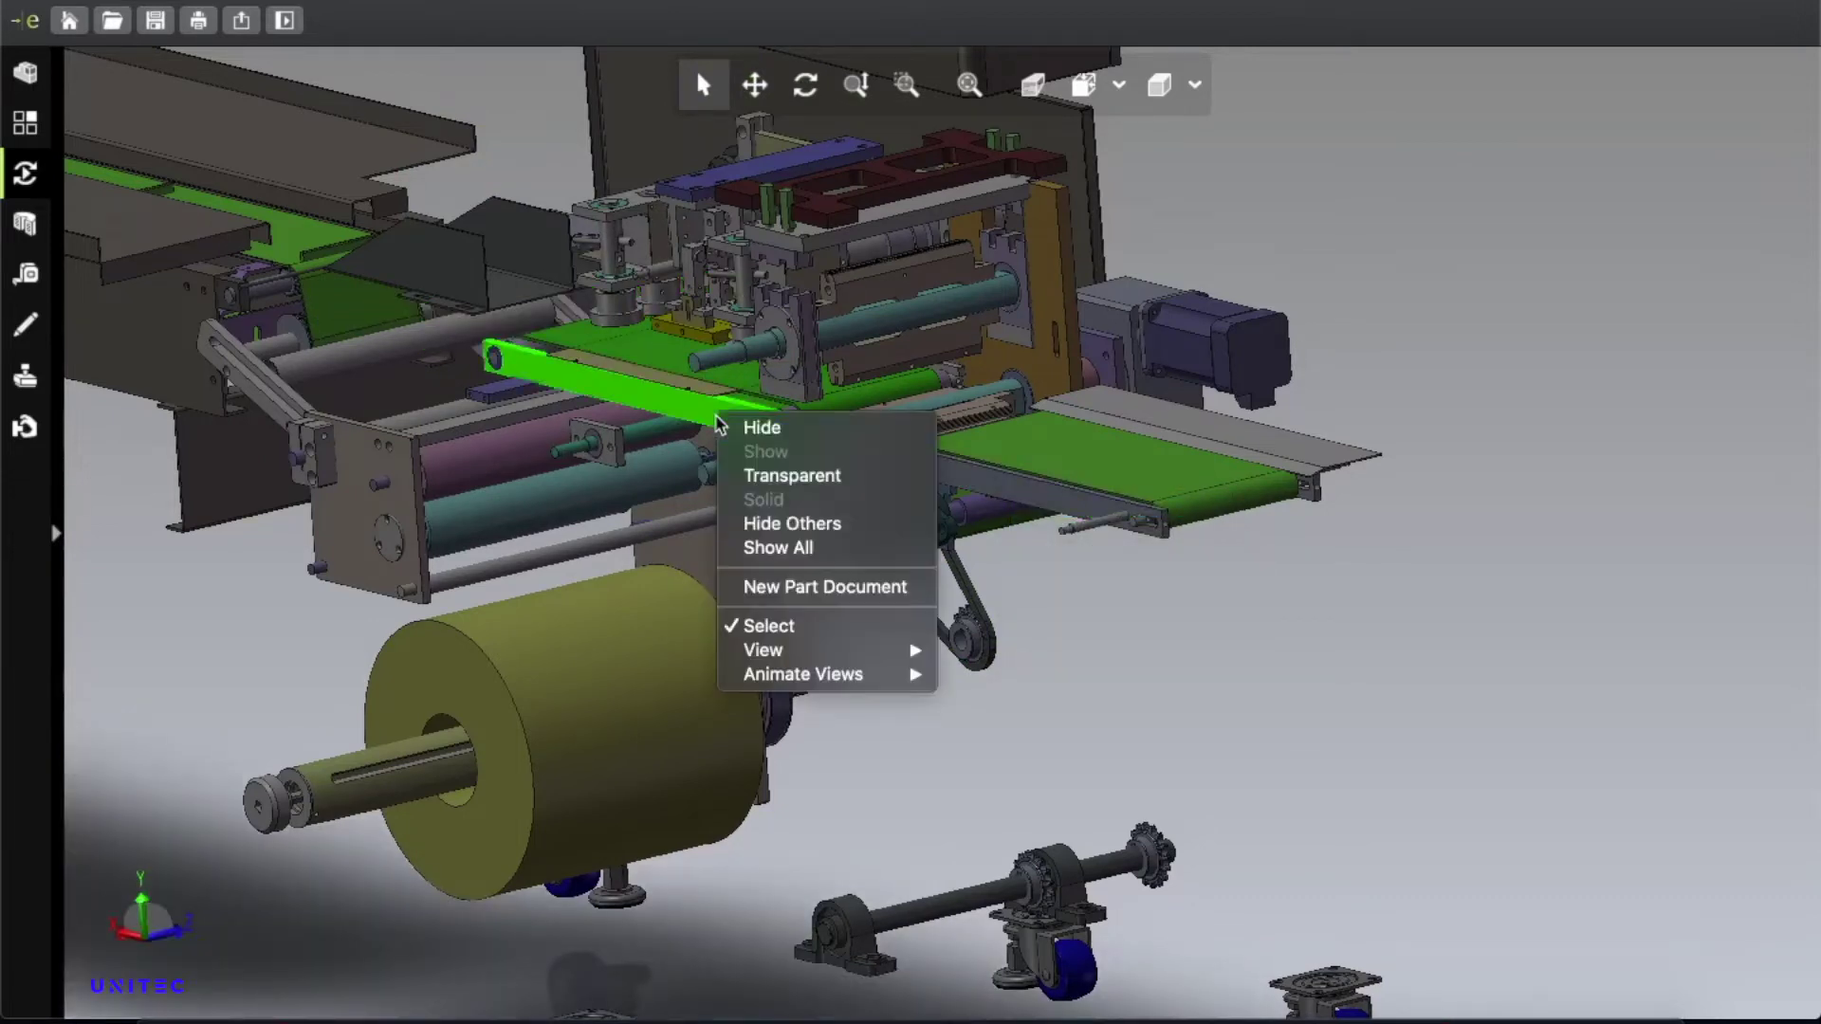
pyautogui.click(776, 429)
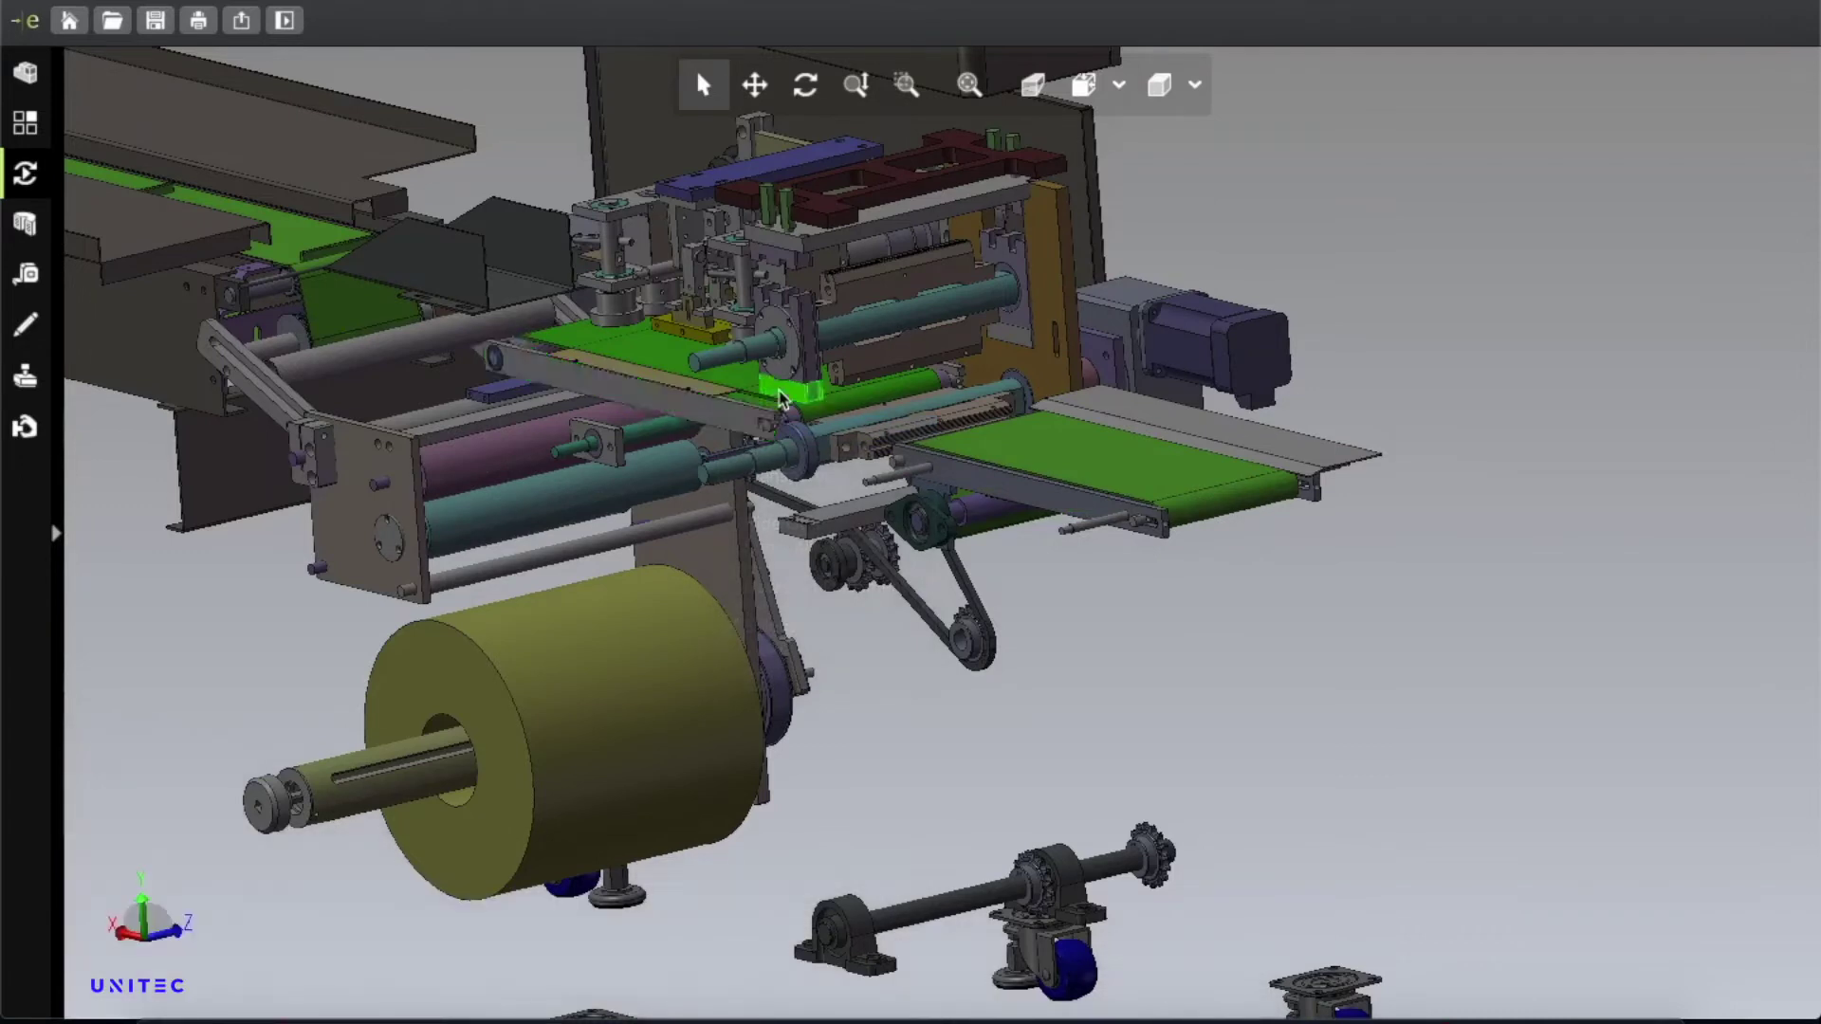
# Hide the upper cutting shaft's front bearing block together with its lower bracket and round bearing cap.
pyautogui.rightClick(780, 398)
pyautogui.click(799, 399)
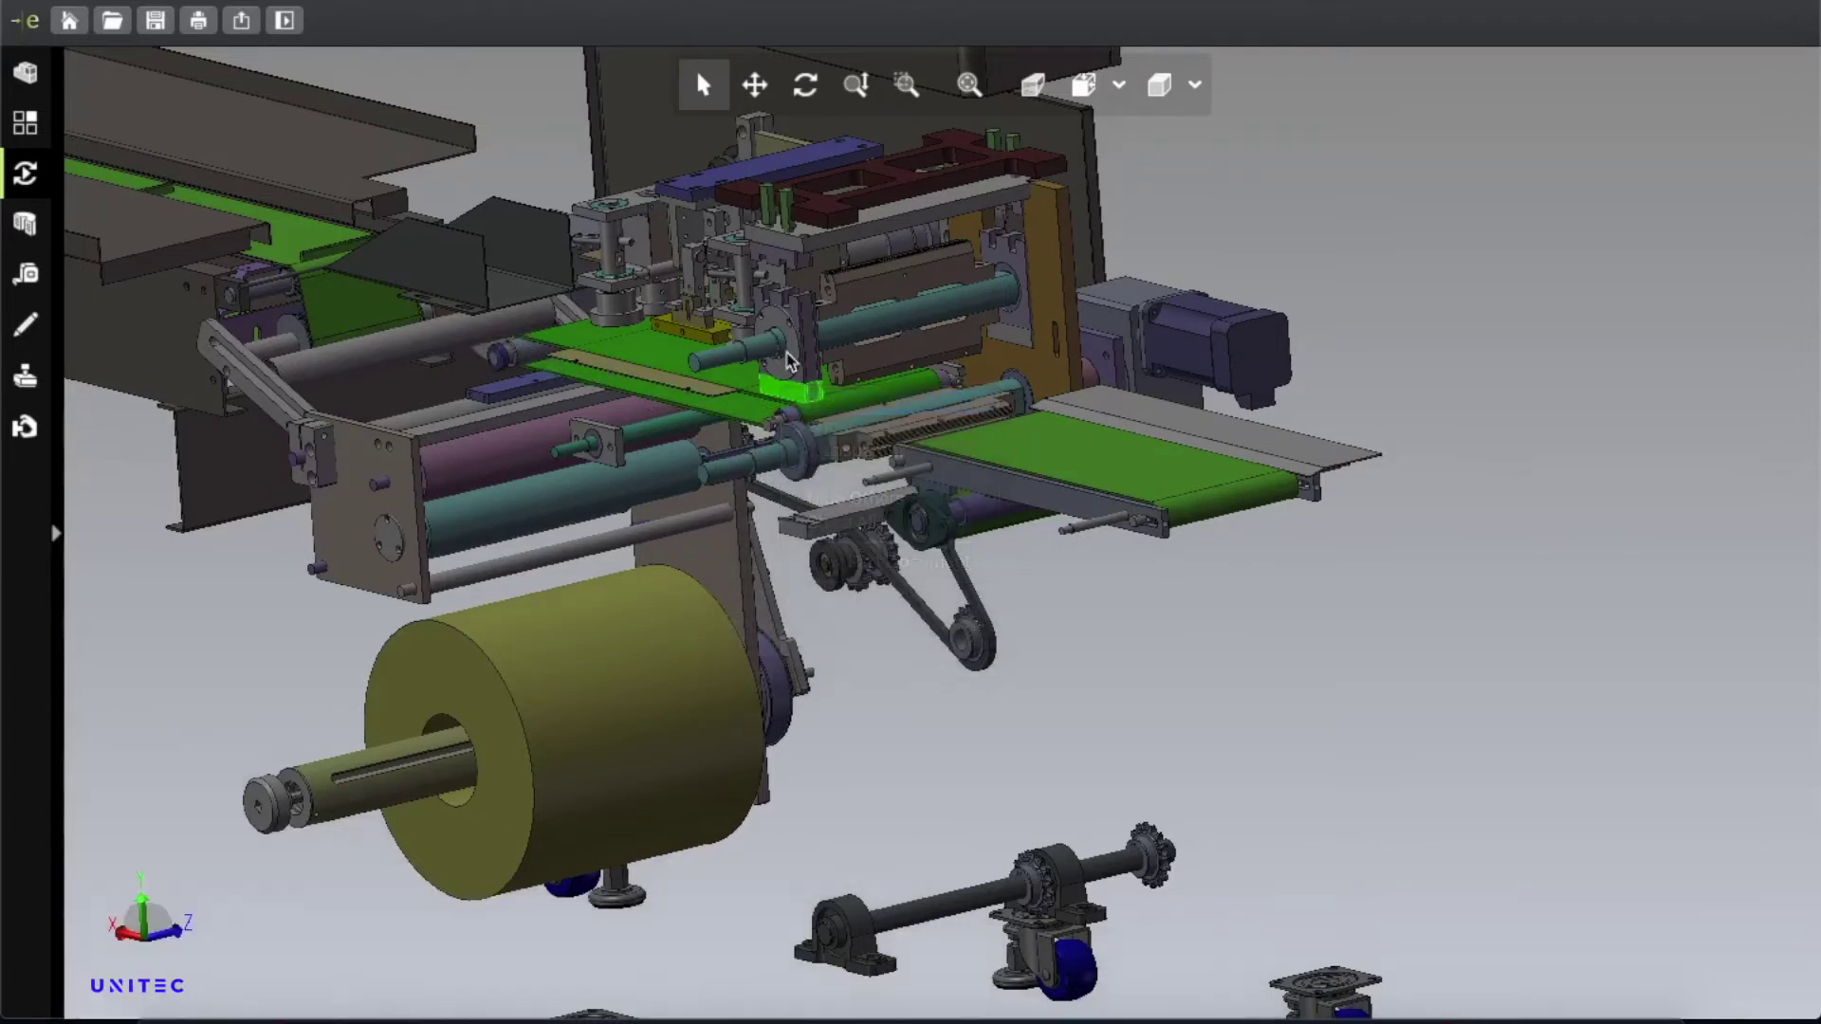
pyautogui.rightClick(787, 358)
pyautogui.click(804, 339)
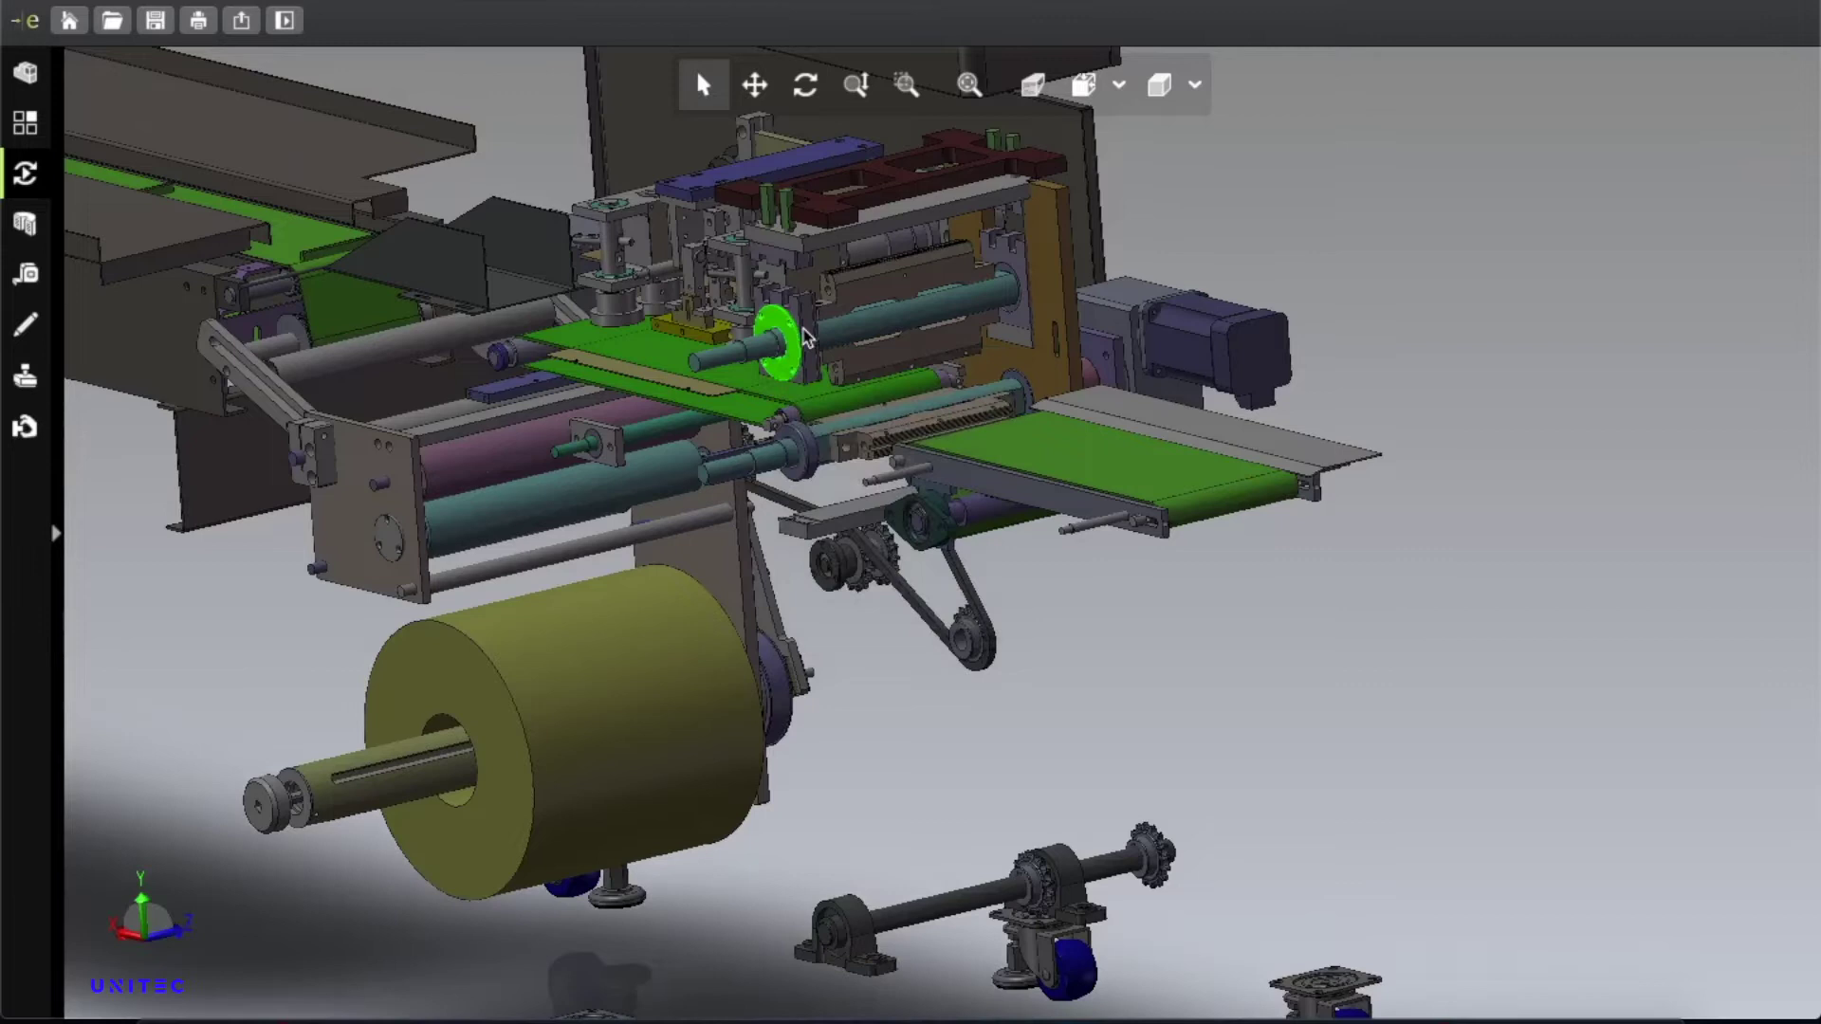
pyautogui.rightClick(805, 339)
pyautogui.click(833, 342)
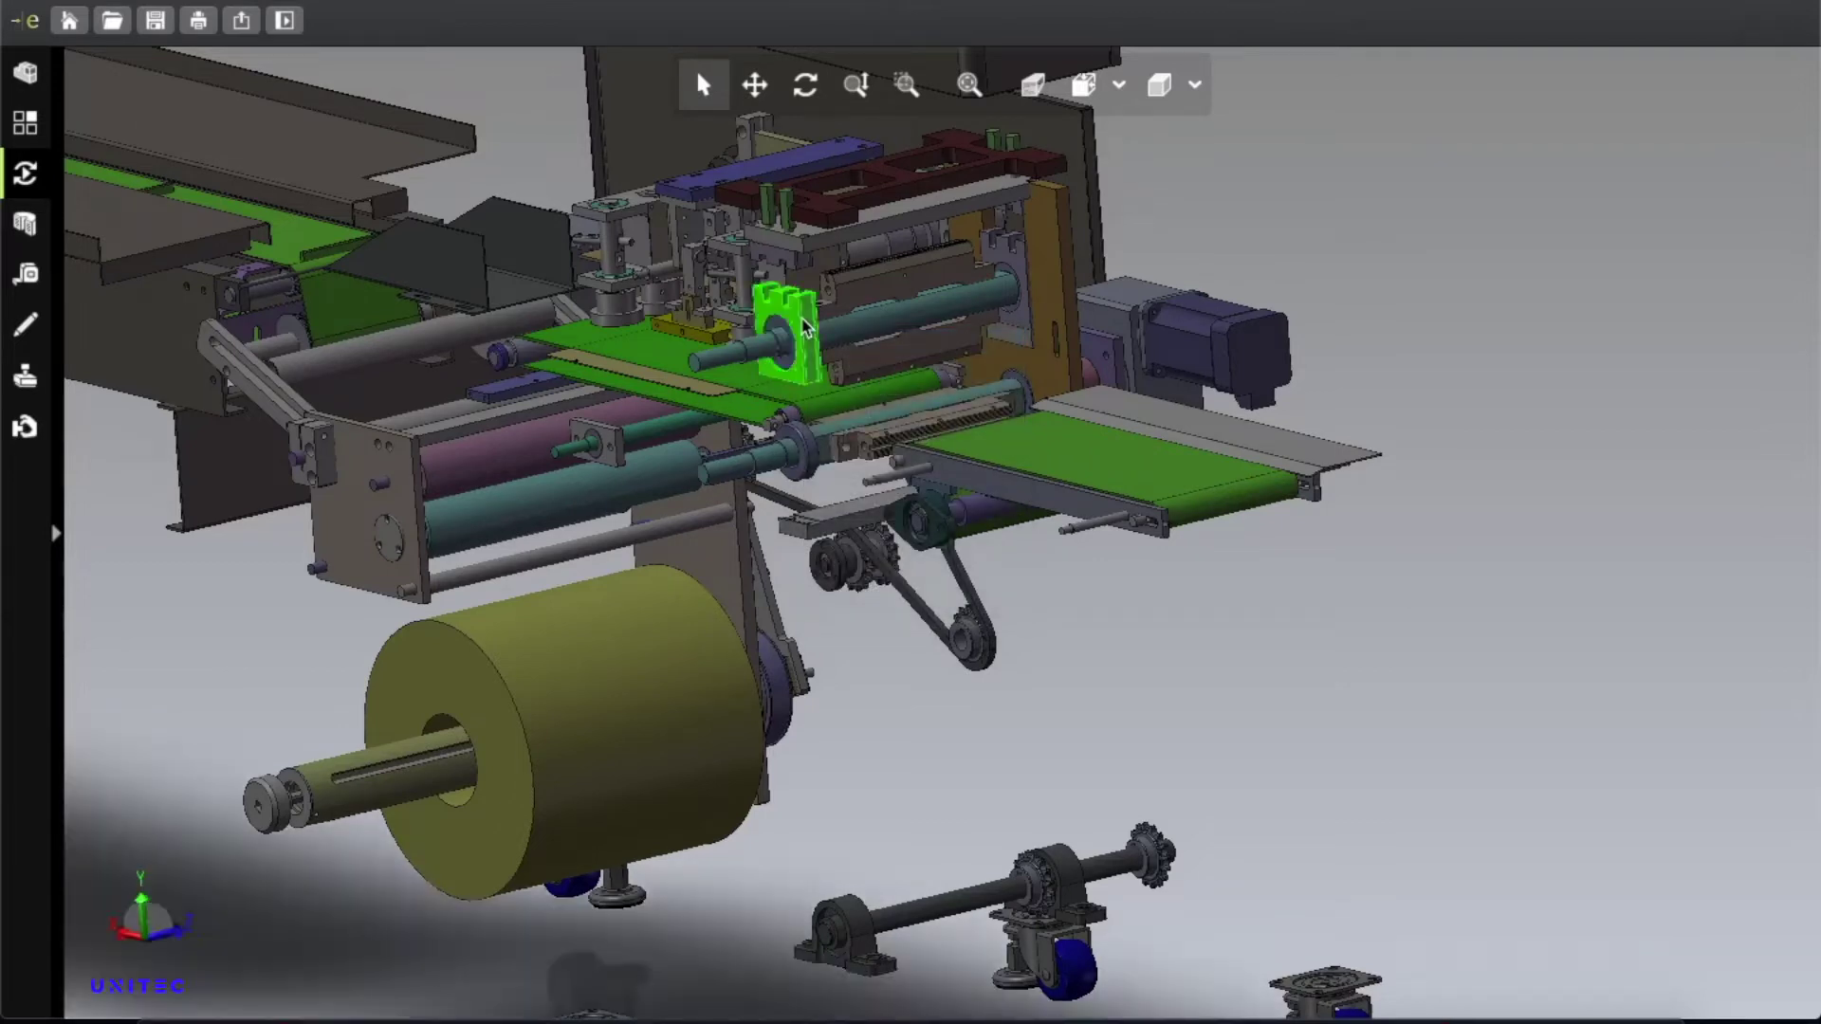
pyautogui.rightClick(817, 327)
pyautogui.click(822, 331)
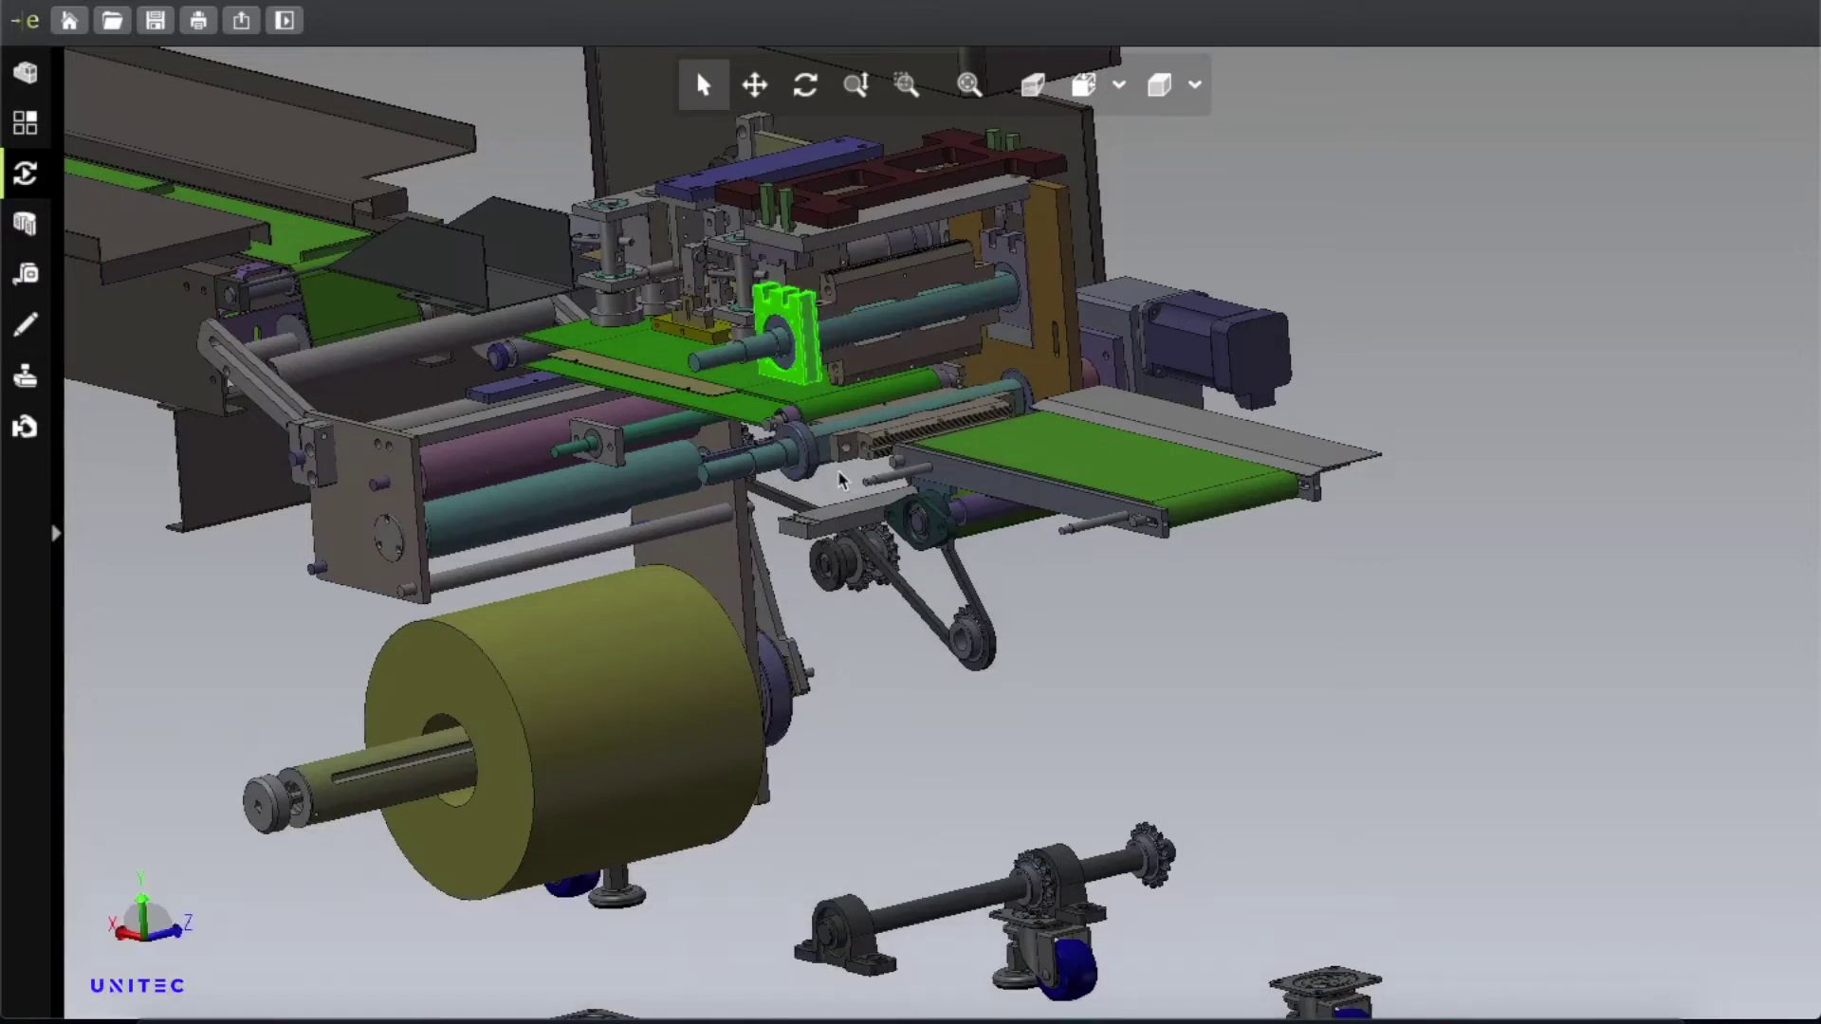
# Hide the upper cutting shaft and the two sealing jaws mounted around it.
pyautogui.rightClick(869, 332)
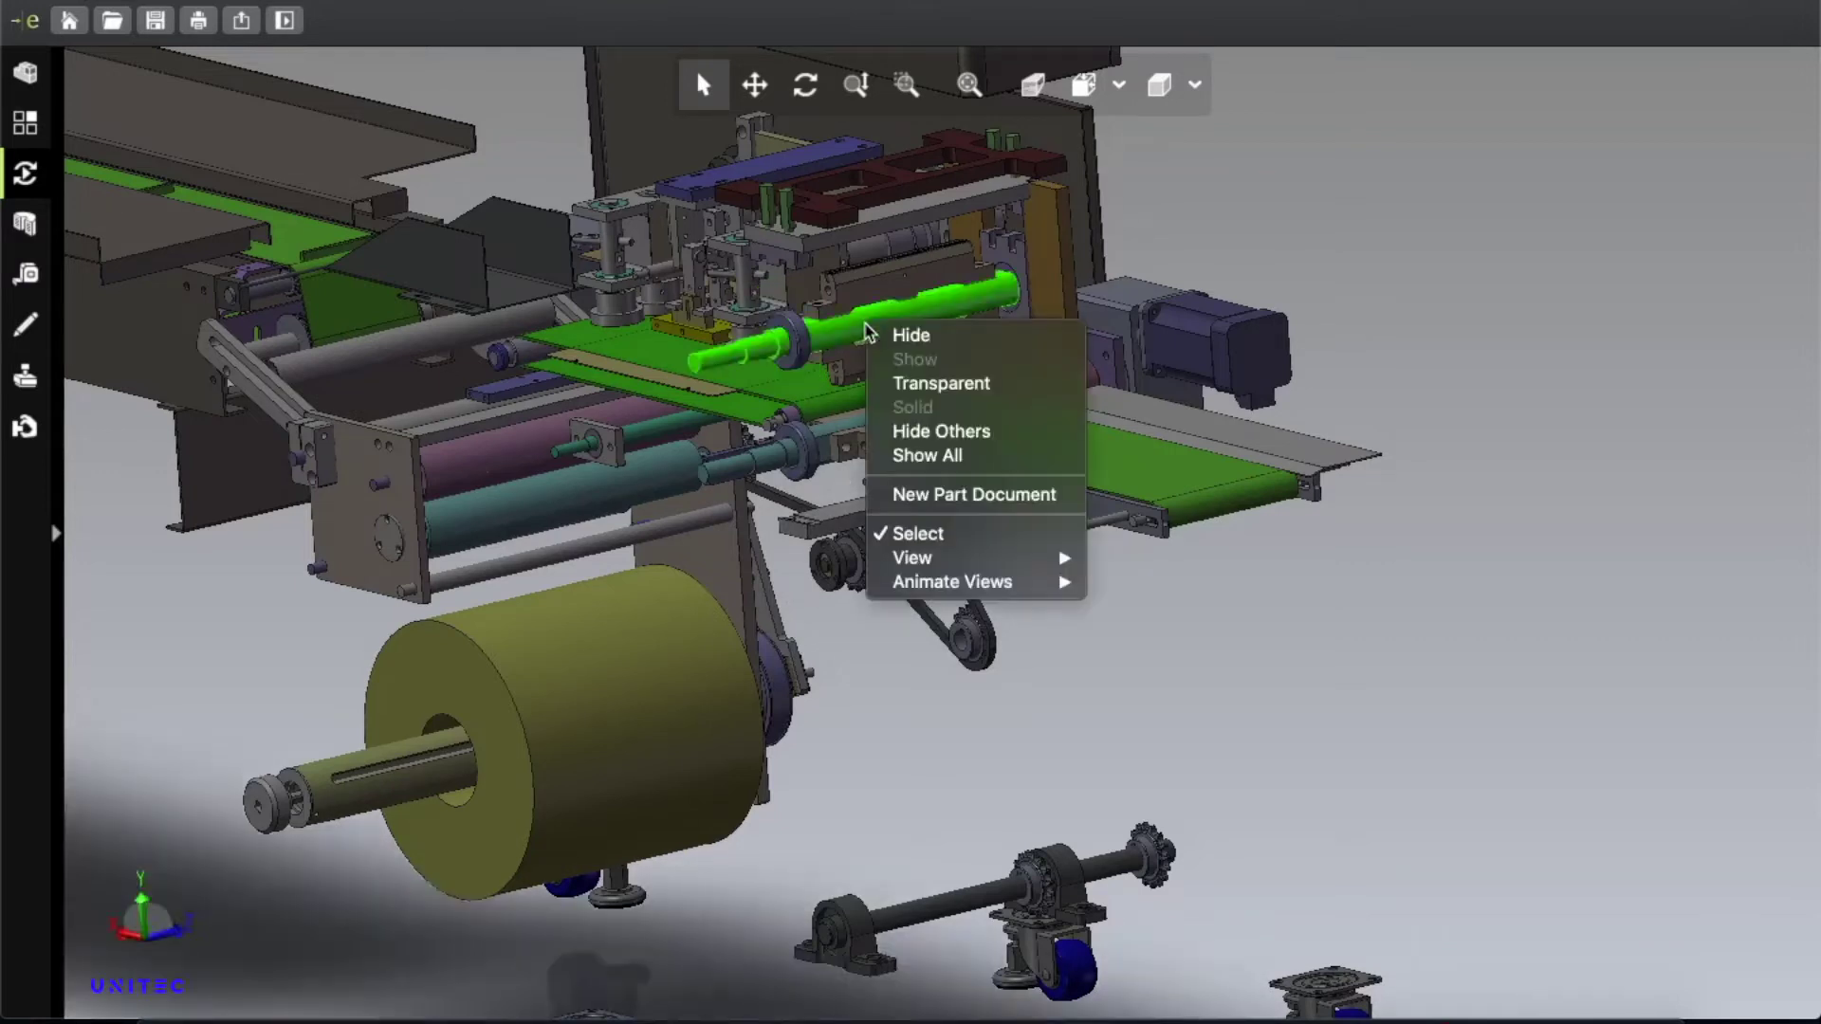
pyautogui.click(892, 338)
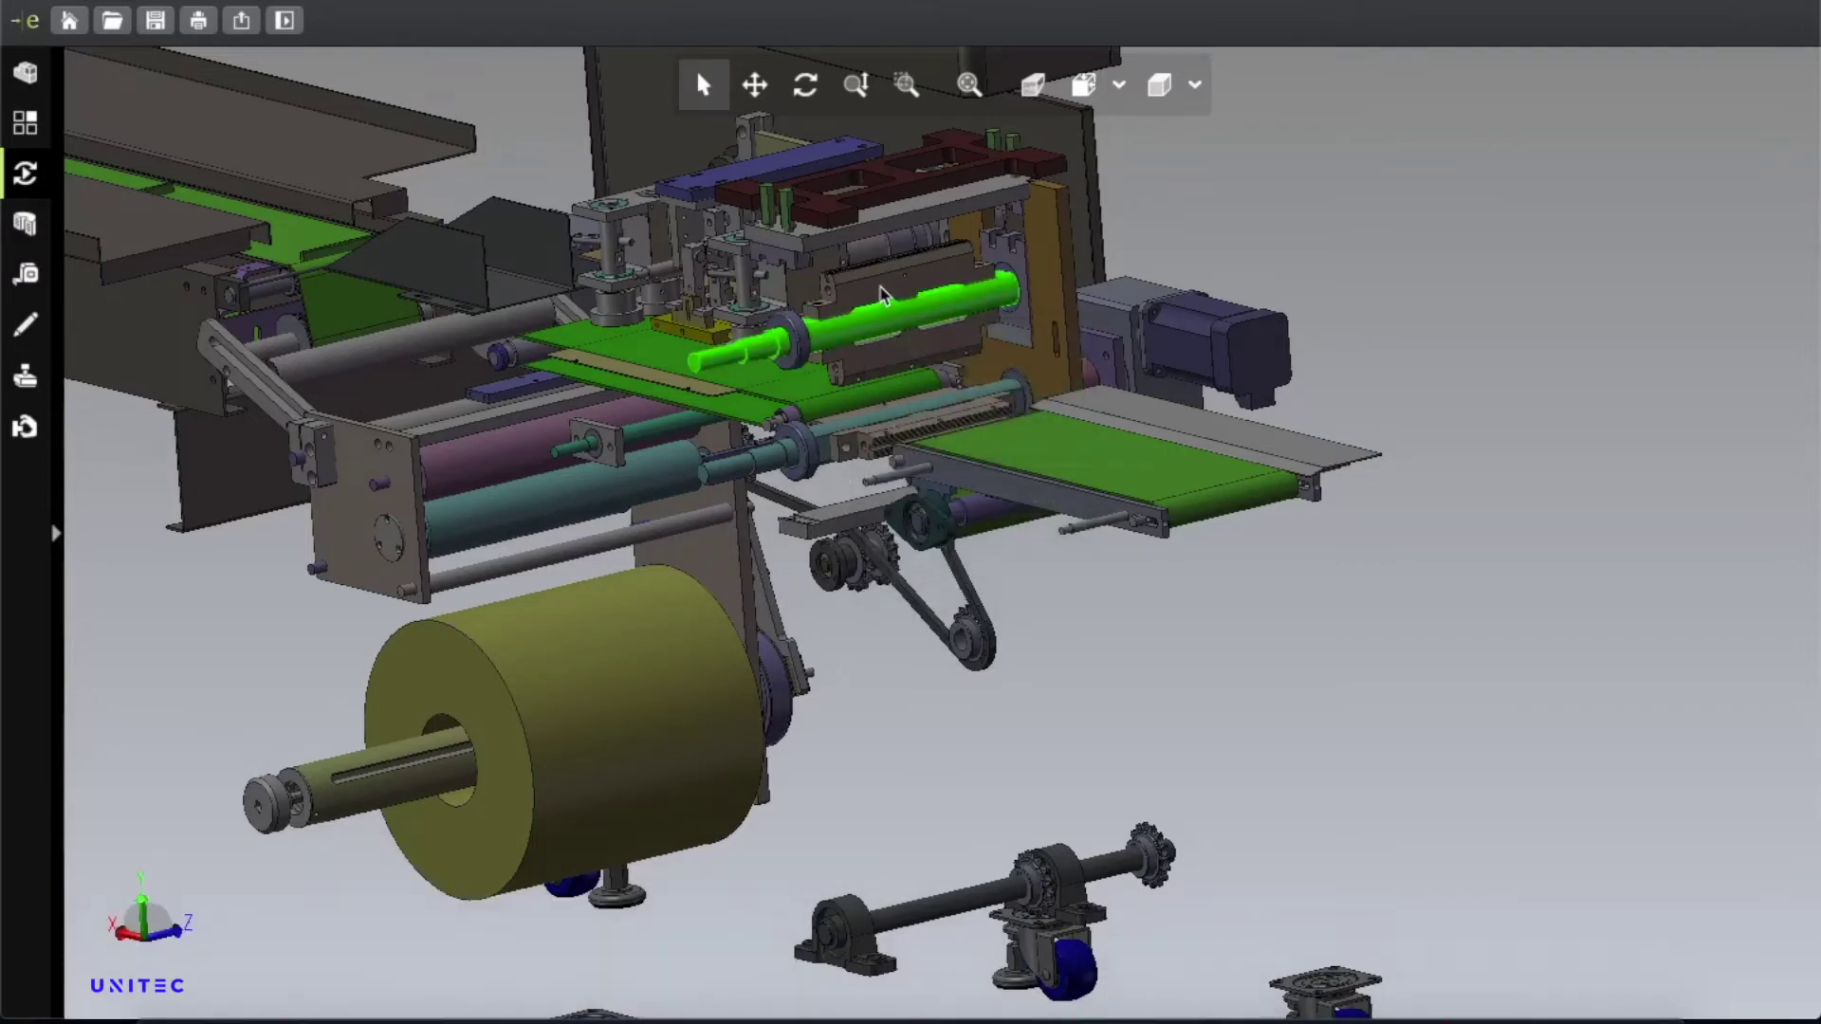
pyautogui.rightClick(882, 283)
pyautogui.click(901, 290)
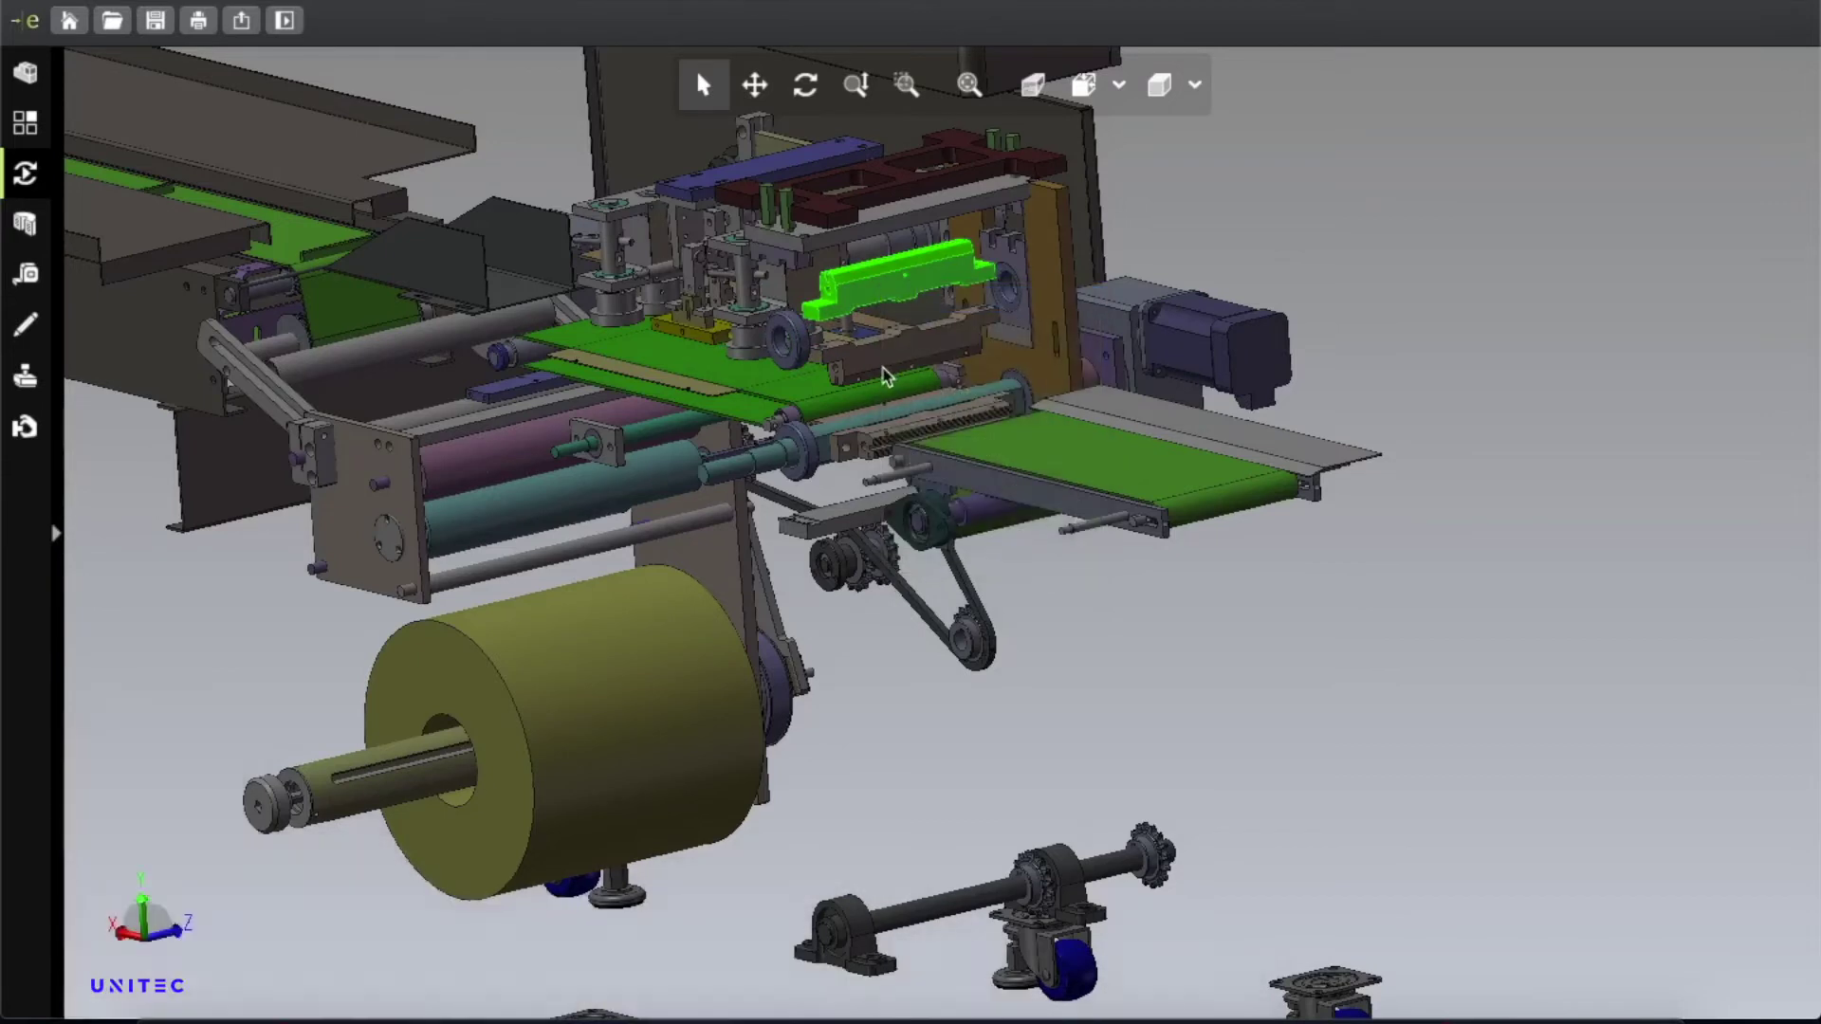
pyautogui.rightClick(887, 373)
pyautogui.click(927, 379)
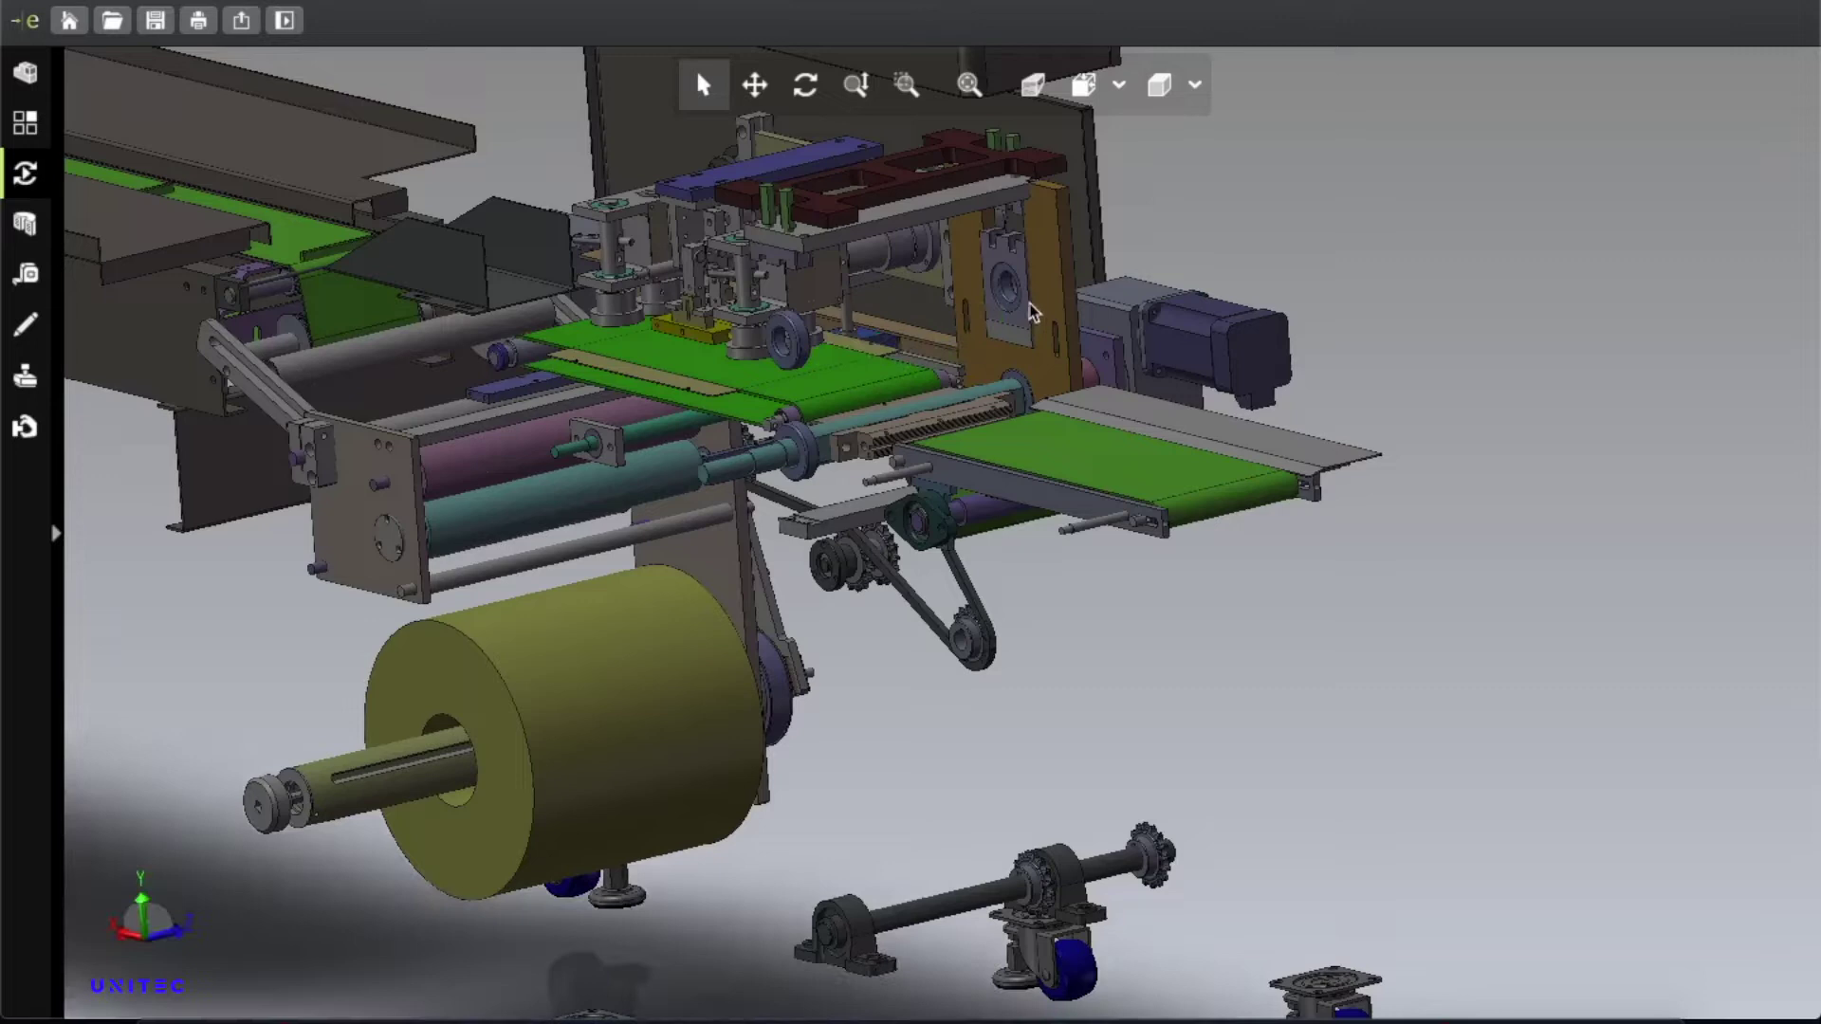
# Hide the front sealing roller and its vertical spindle above the middle conveyor belt.
pyautogui.rightClick(742, 353)
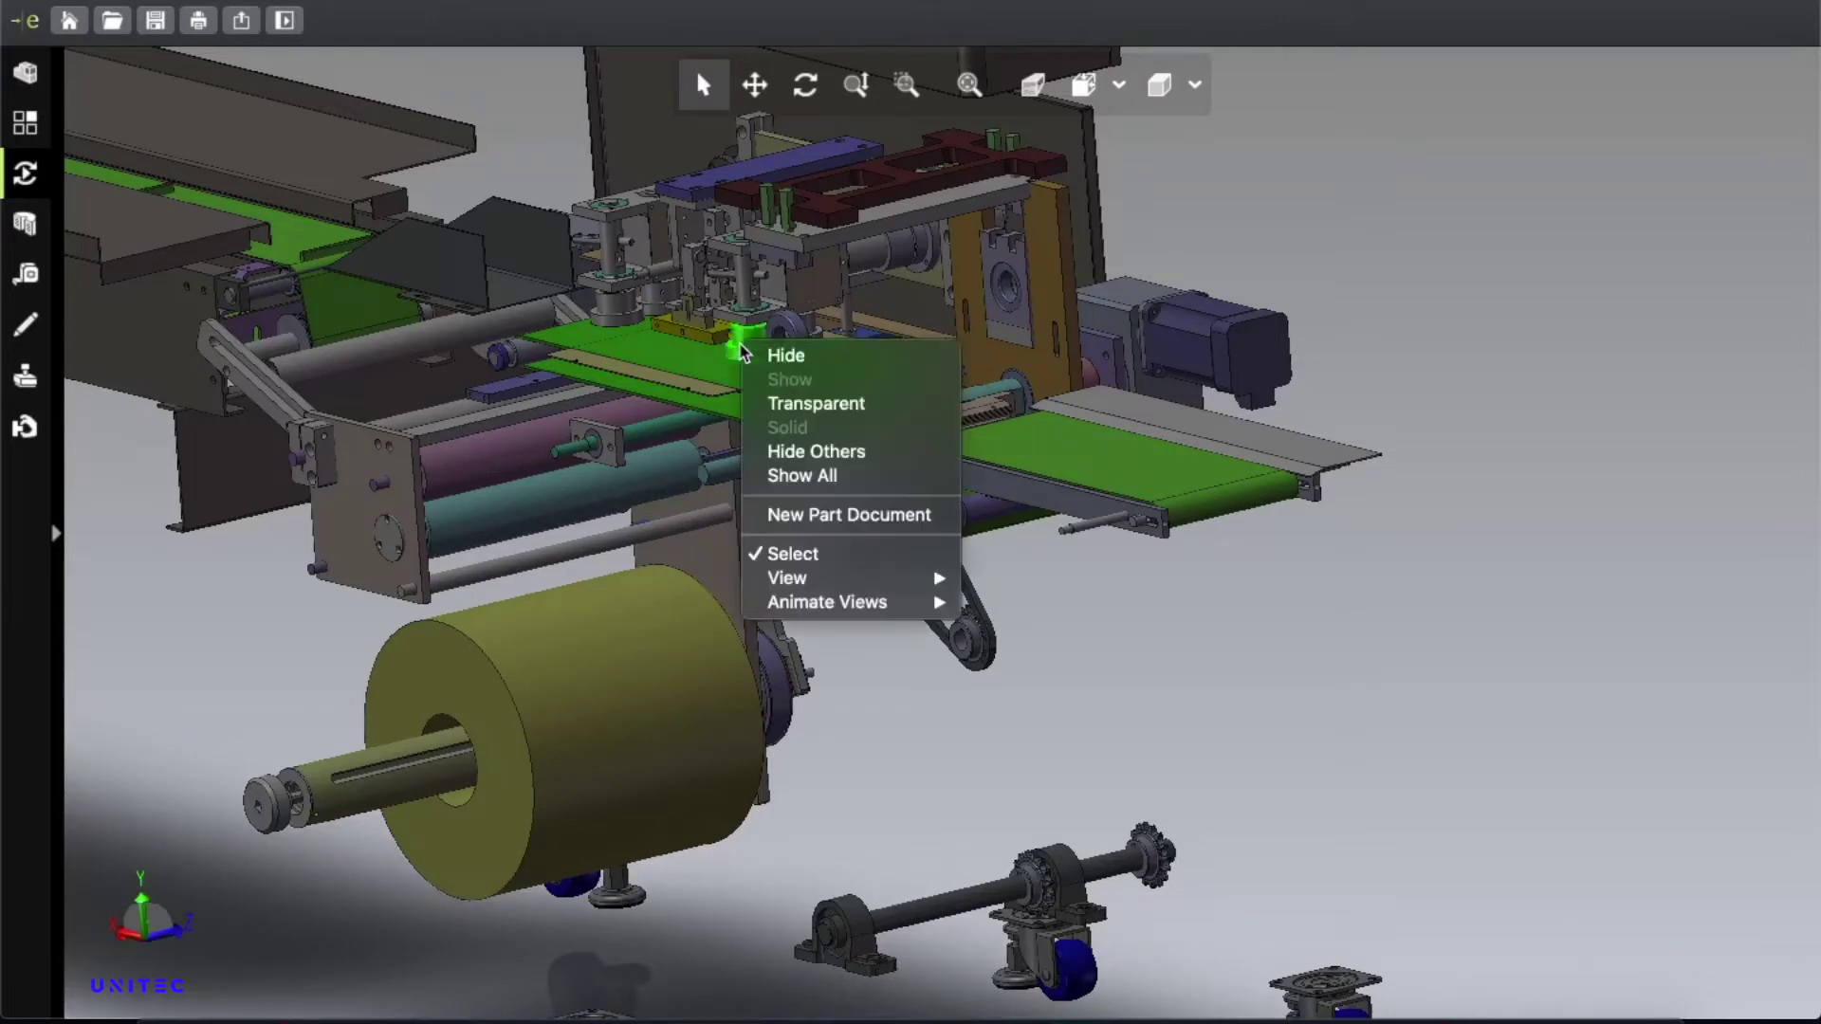
pyautogui.click(770, 357)
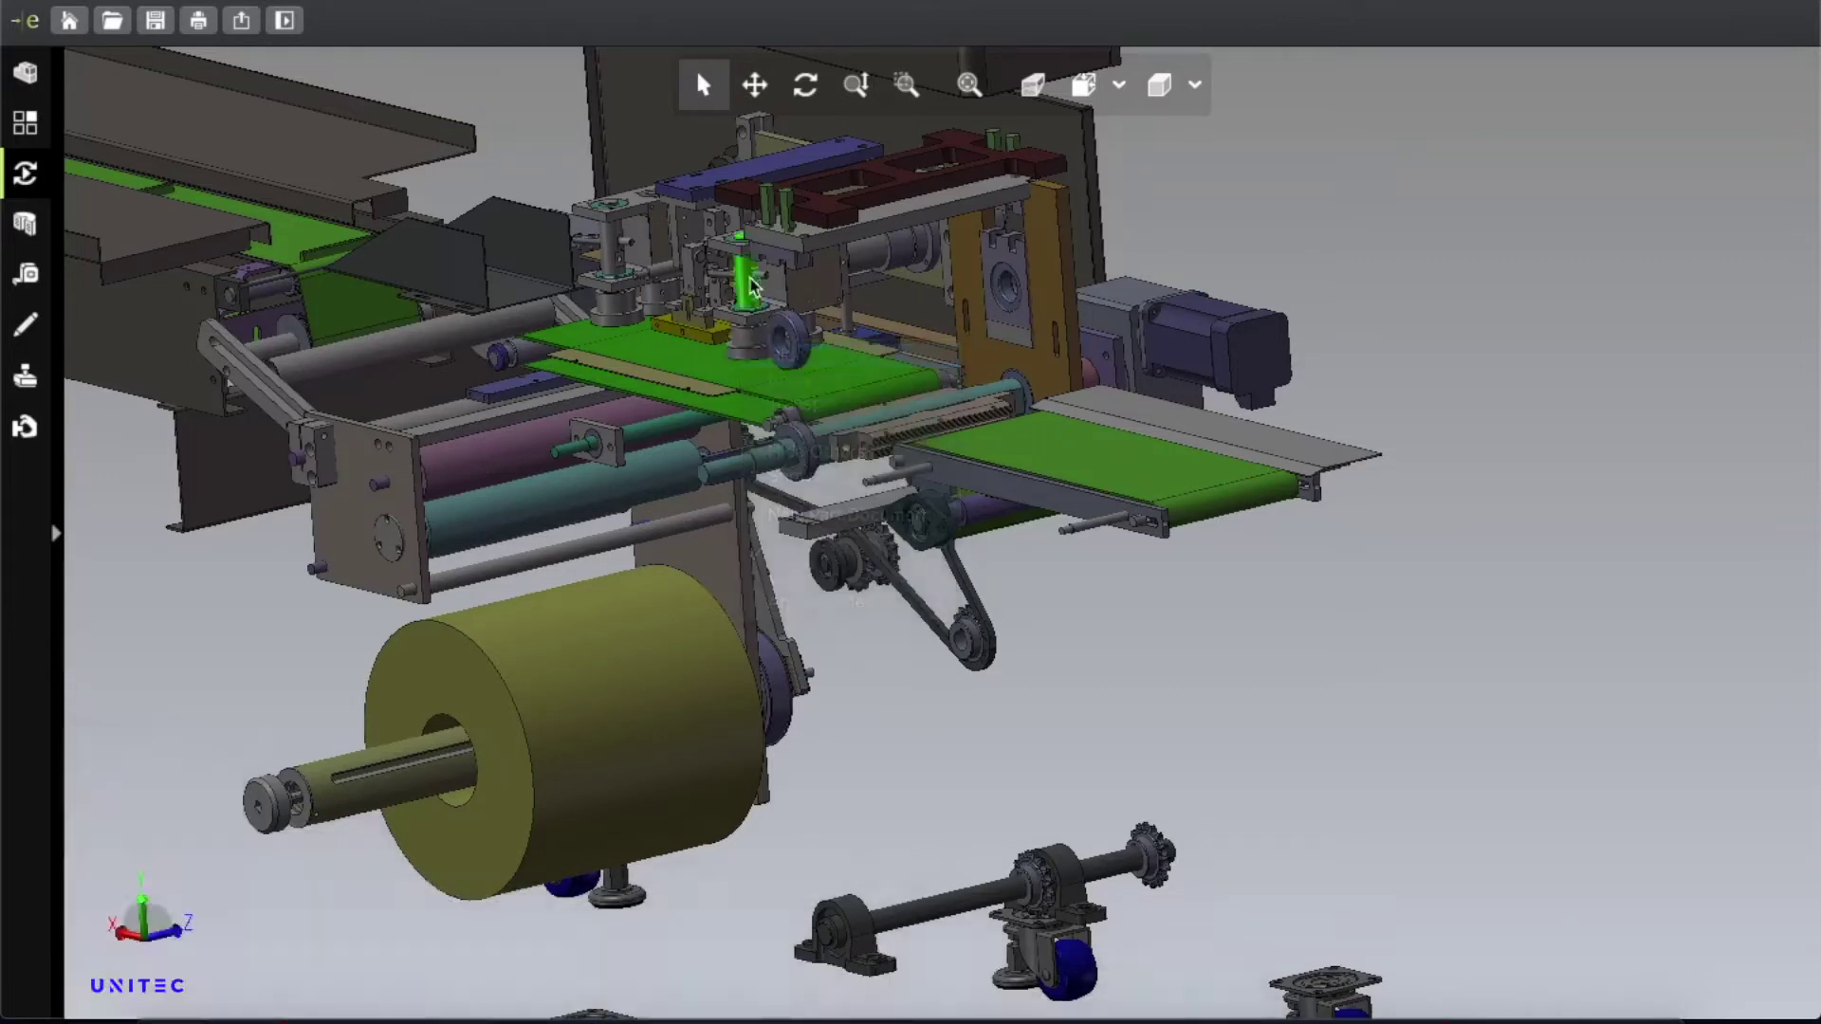
pyautogui.rightClick(750, 279)
pyautogui.press('Escape')
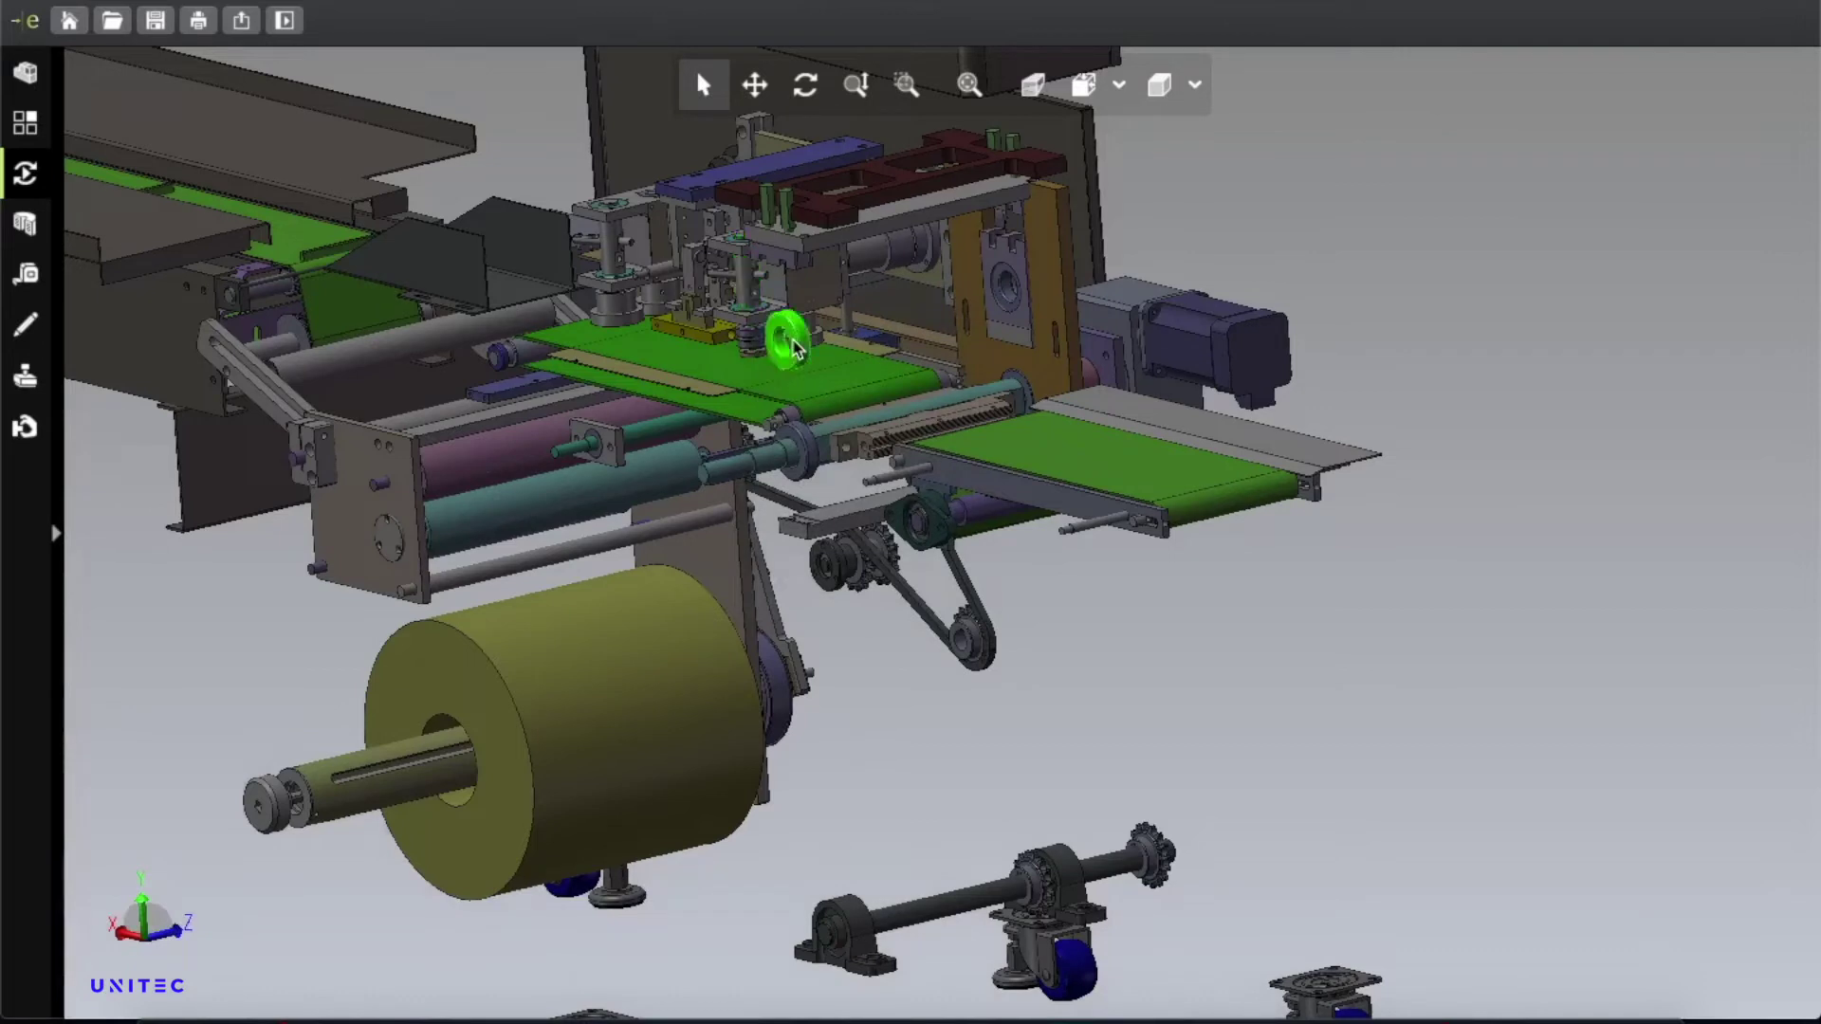
# Hide the front bearing rings of the upper and lower cutting shafts.
pyautogui.rightClick(797, 343)
pyautogui.press('Escape')
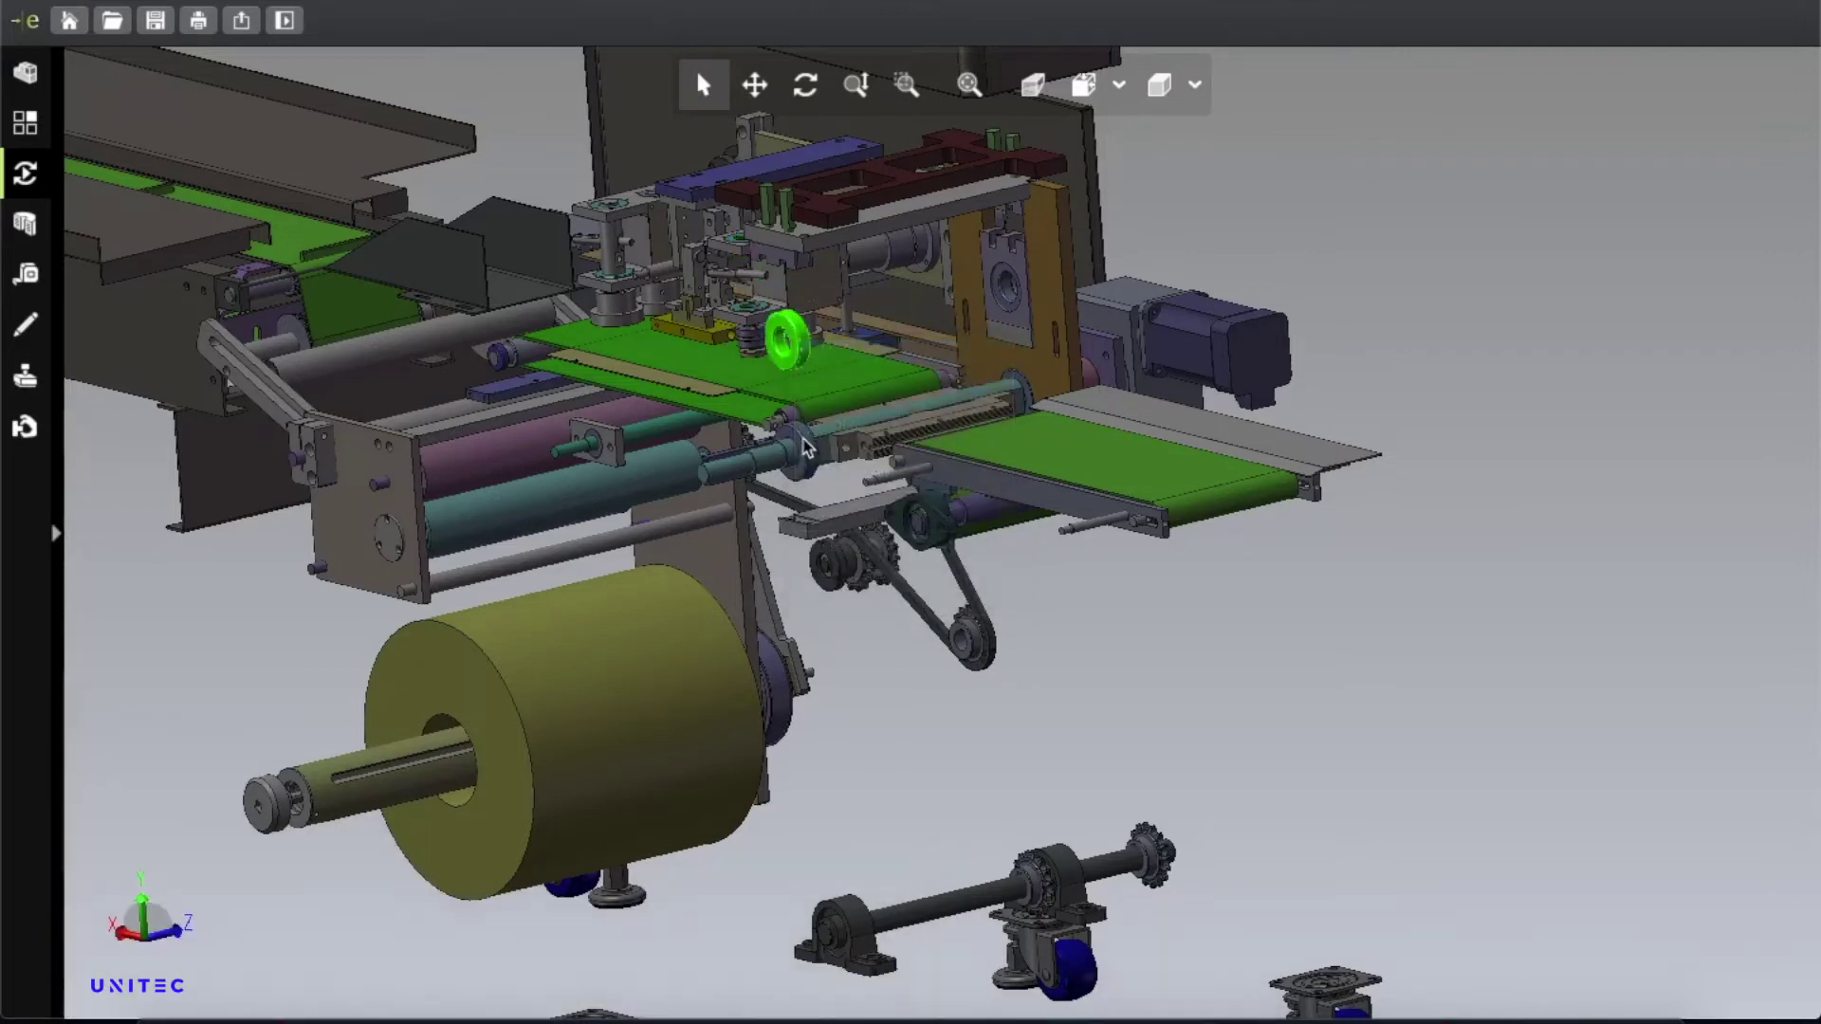
pyautogui.rightClick(799, 446)
pyautogui.press('Escape')
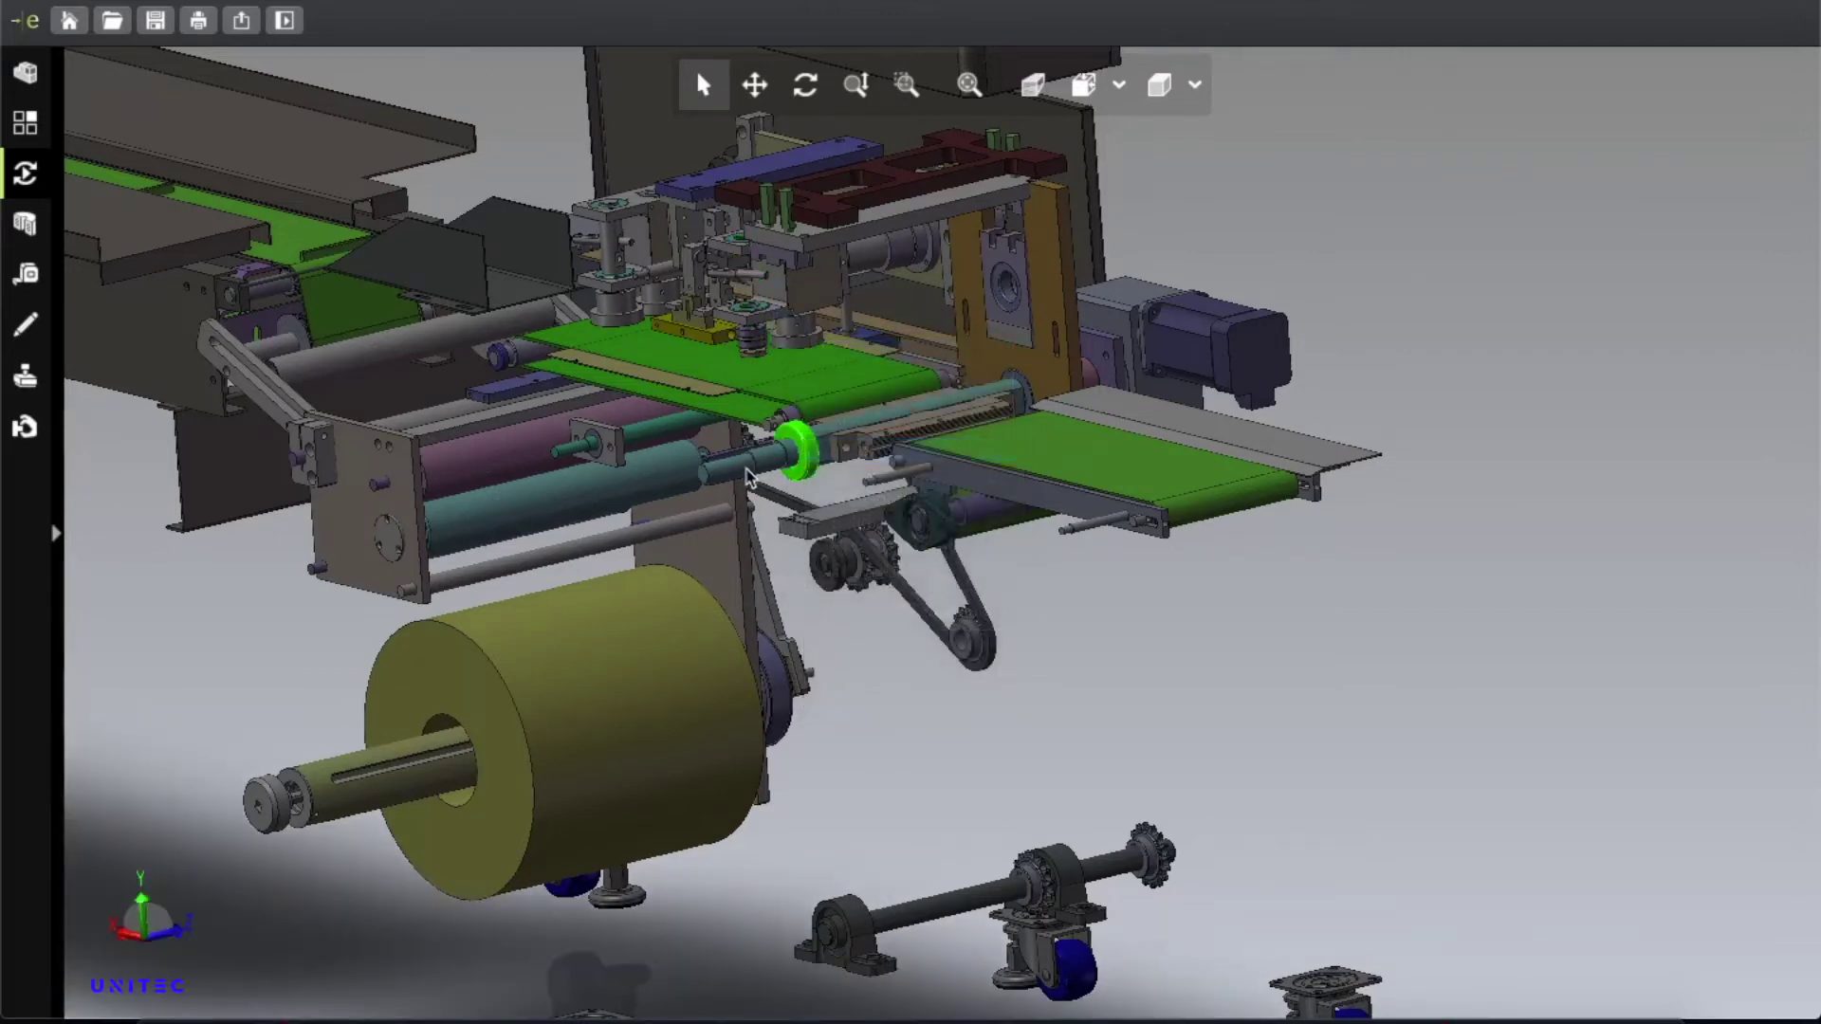
# Hide the lower cutting shaft and the toothed sealing jaw next to the output conveyor.
pyautogui.rightClick(783, 465)
pyautogui.press('Escape')
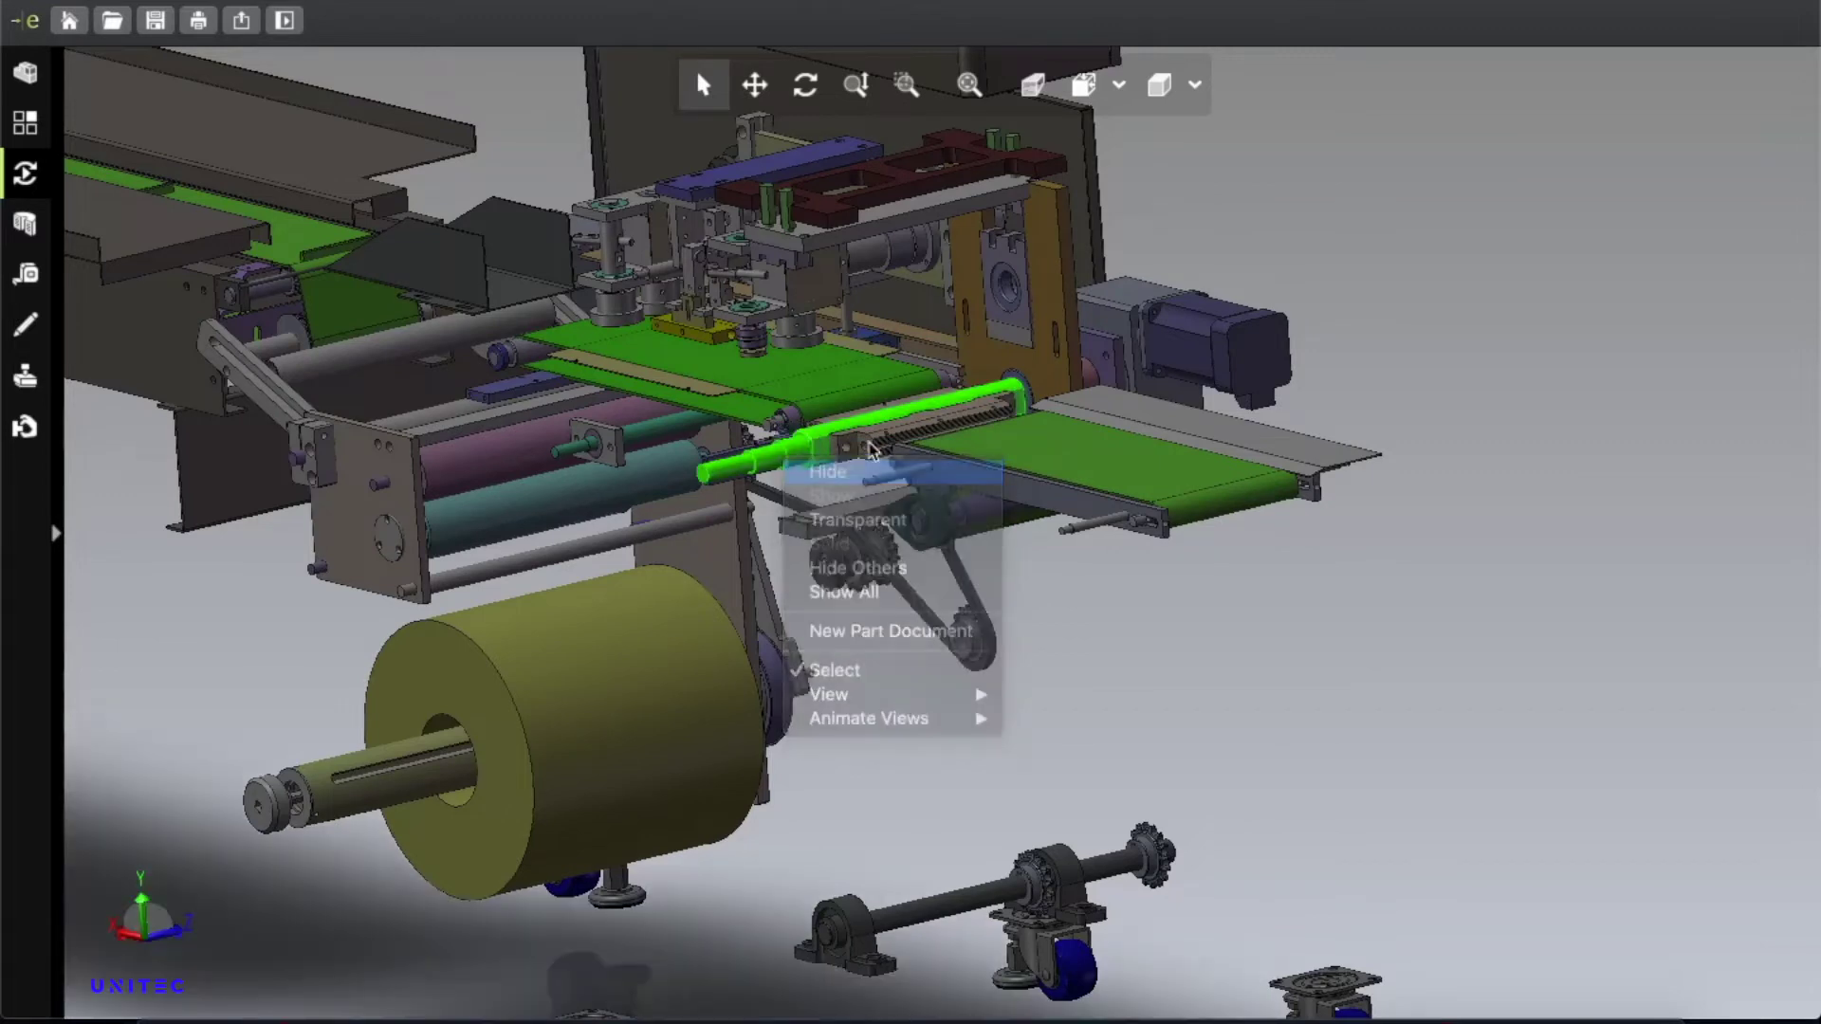
pyautogui.rightClick(849, 457)
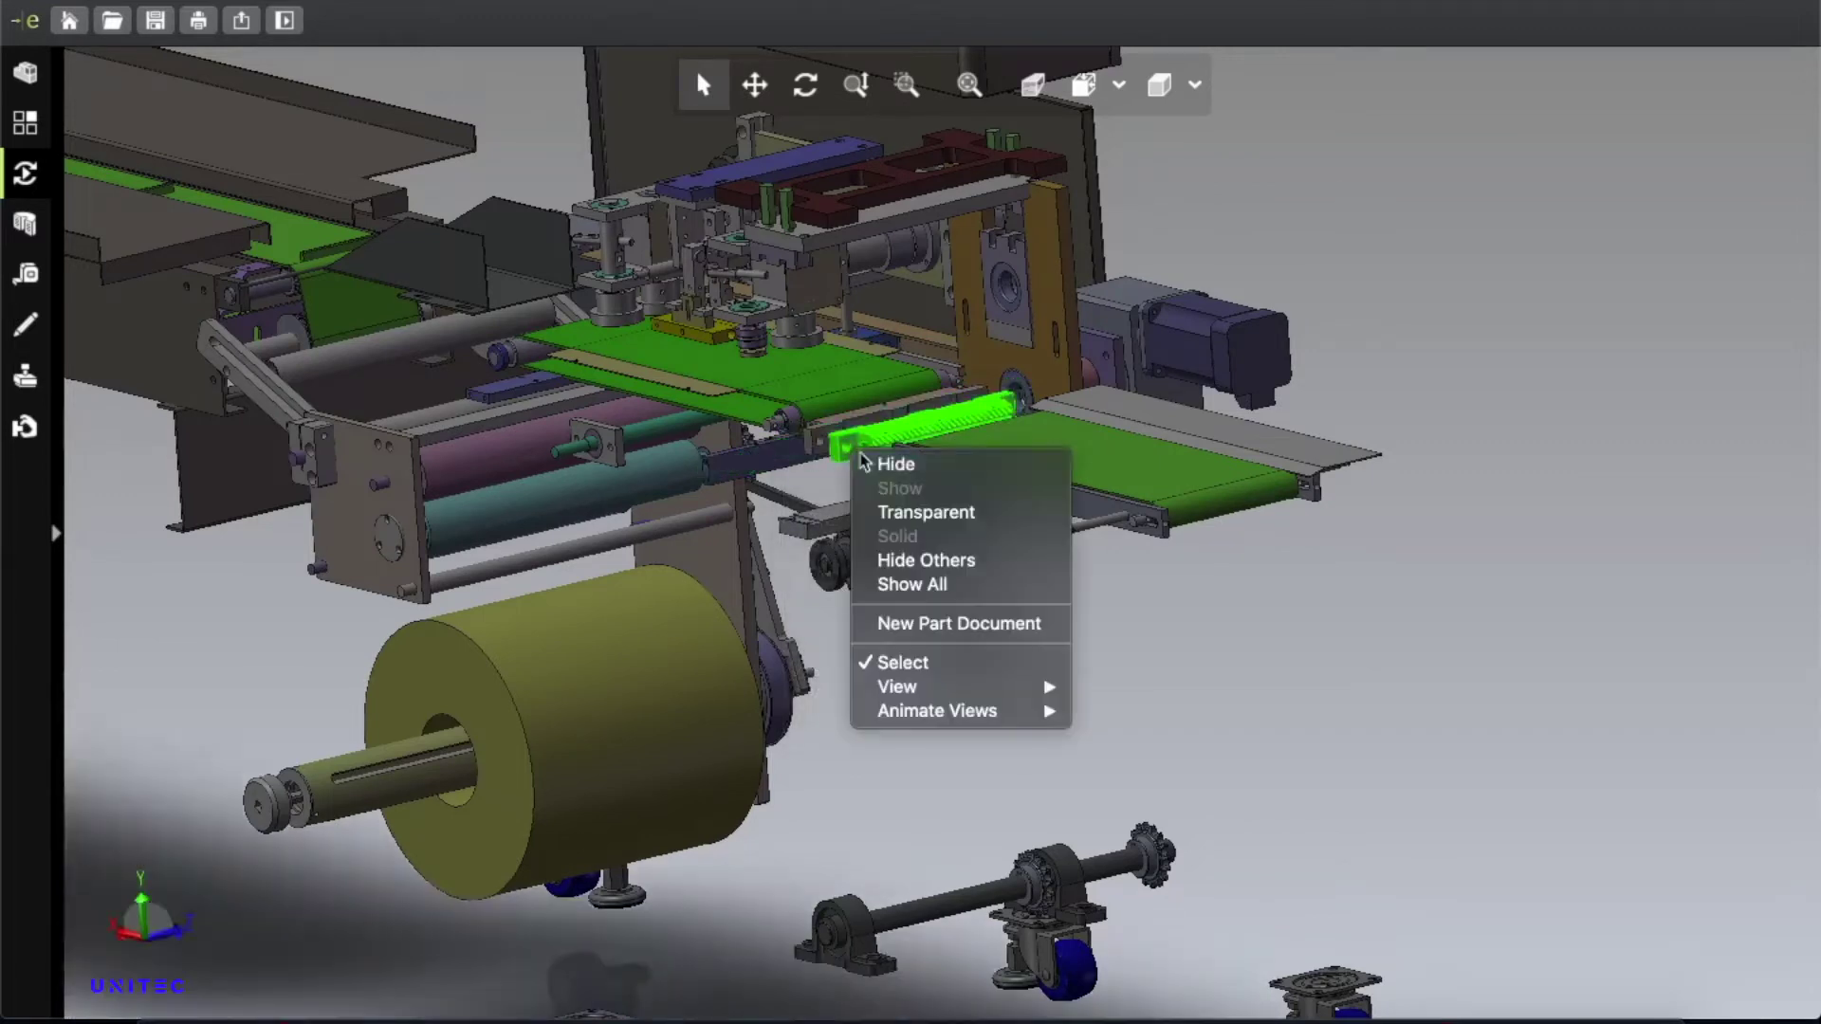
pyautogui.press('Escape')
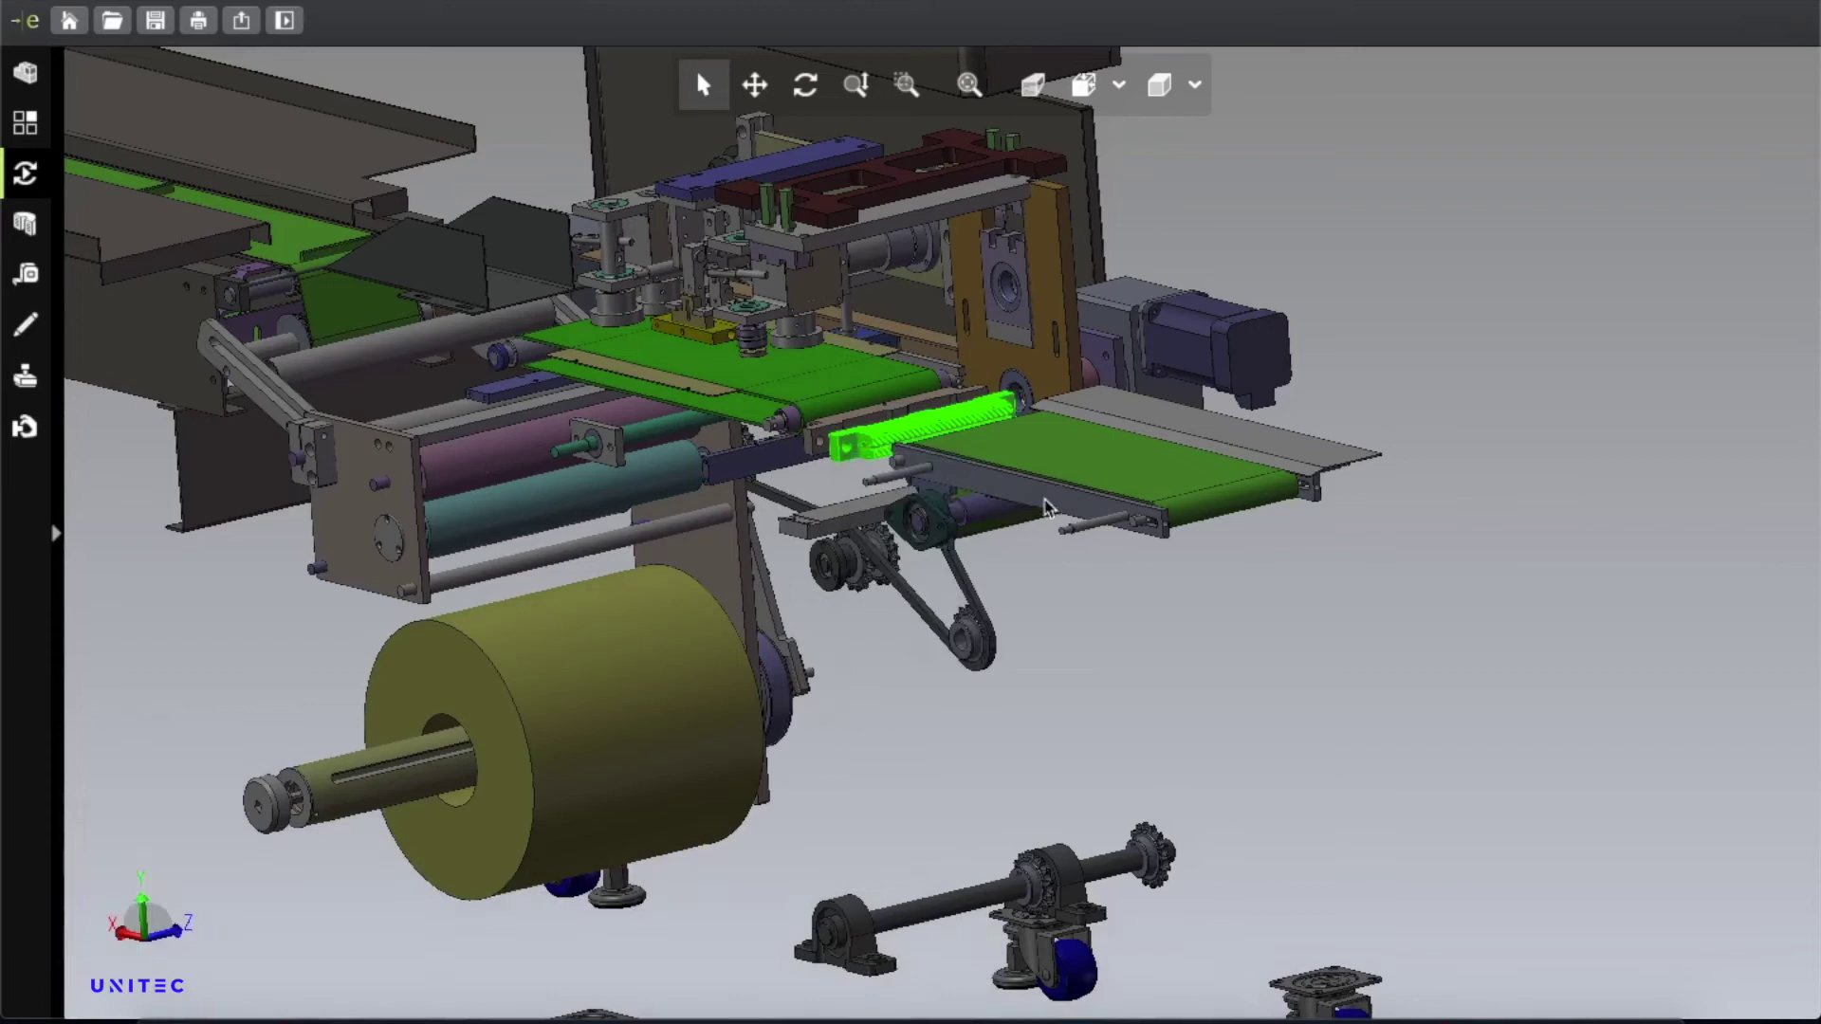
# Hide the front side plate and the green belt of the output conveyor.
pyautogui.click(1048, 508)
pyautogui.rightClick(1048, 508)
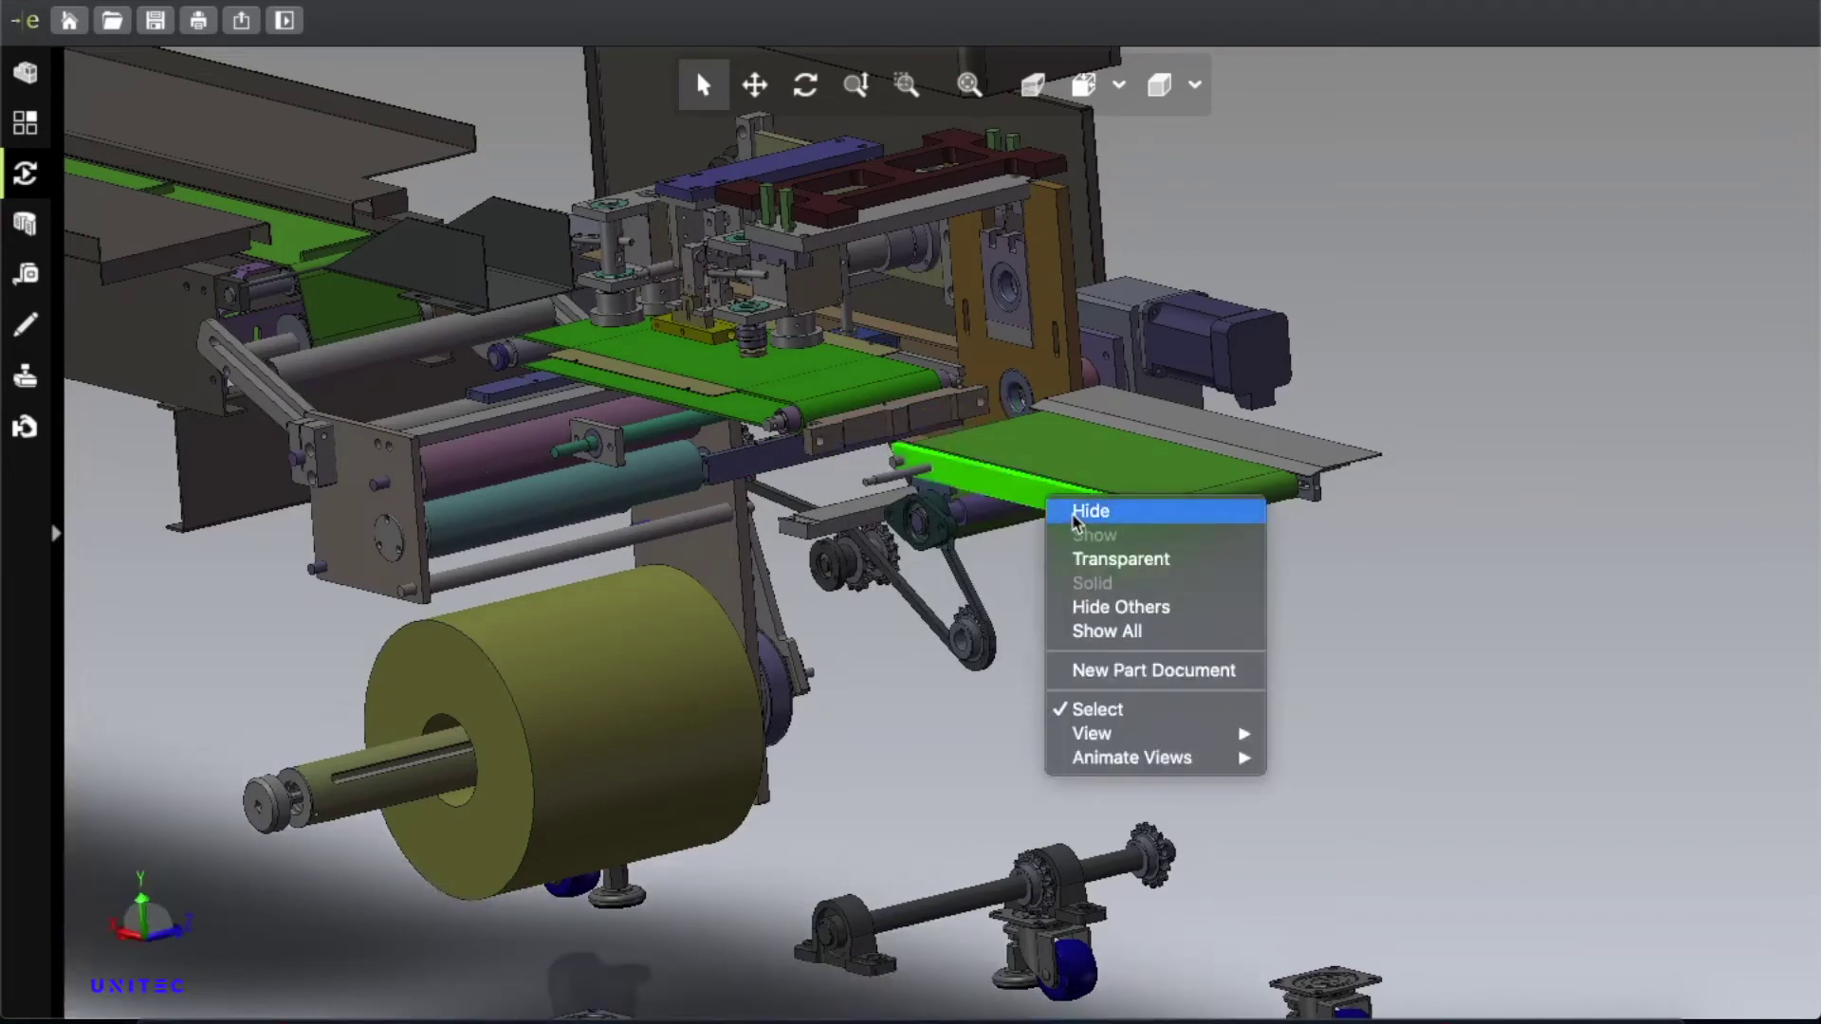
pyautogui.click(1089, 512)
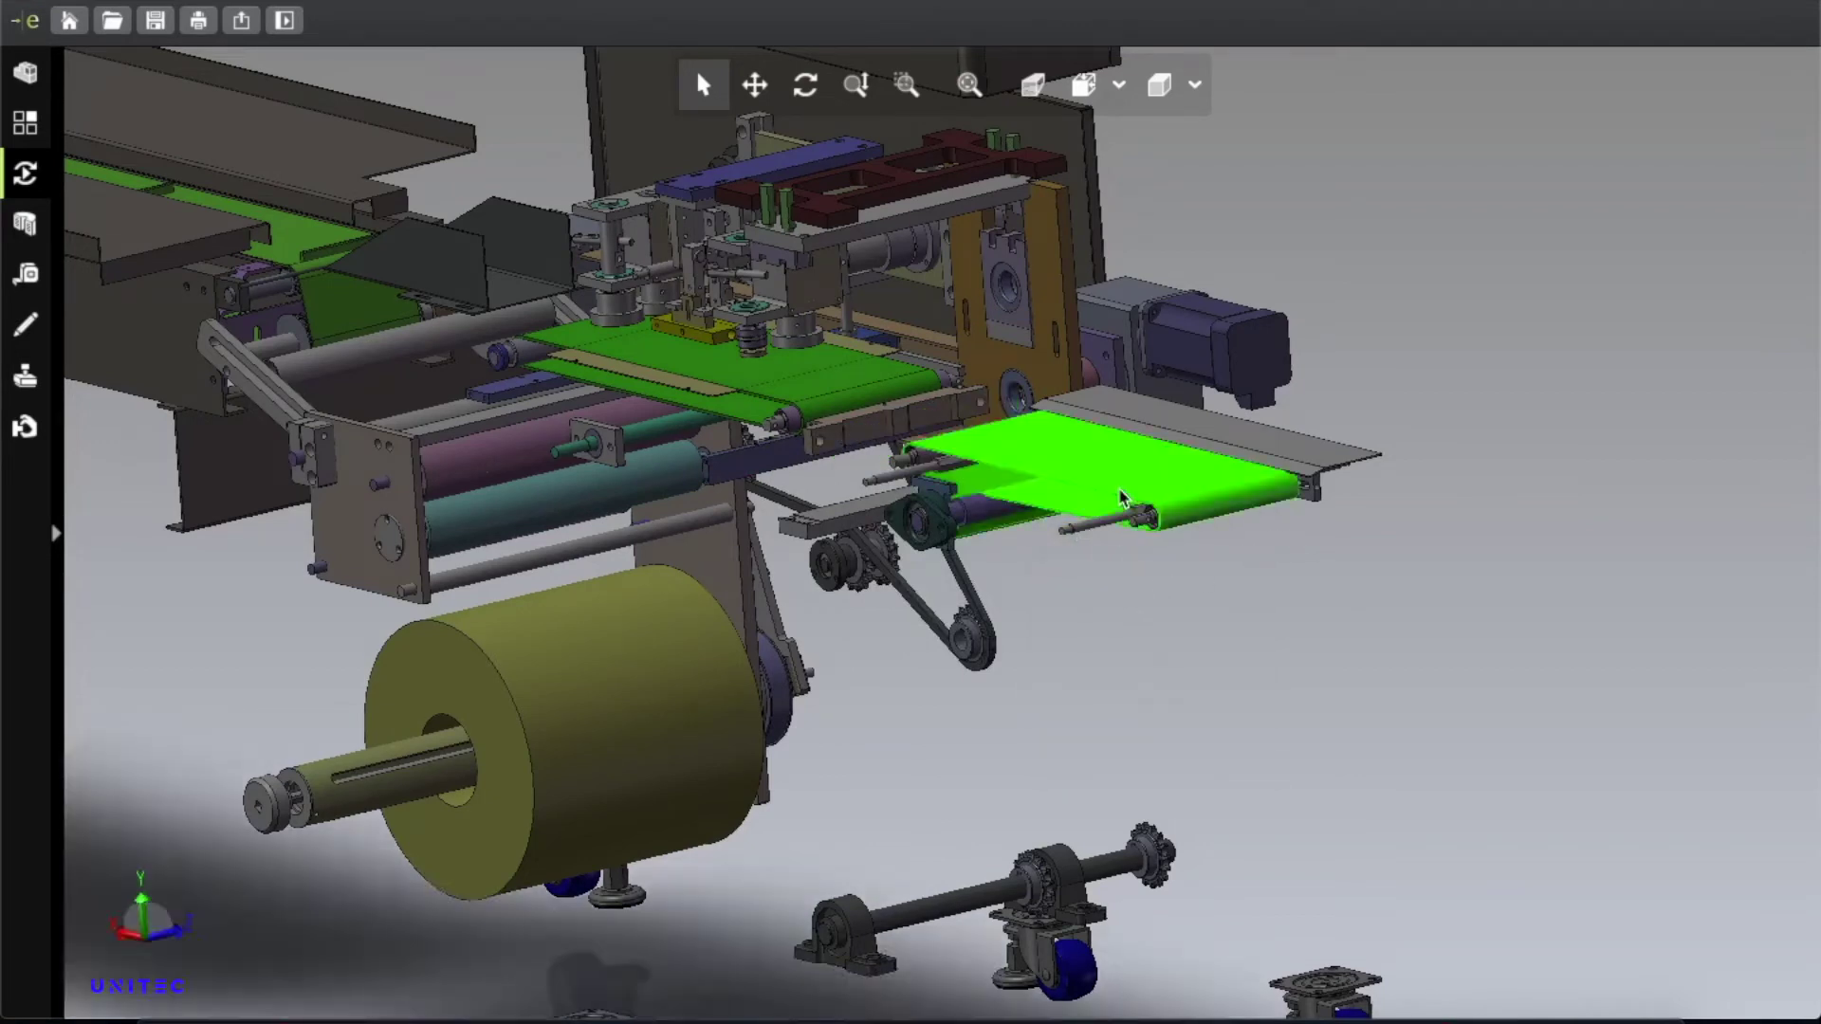
pyautogui.rightClick(1121, 497)
pyautogui.click(1163, 492)
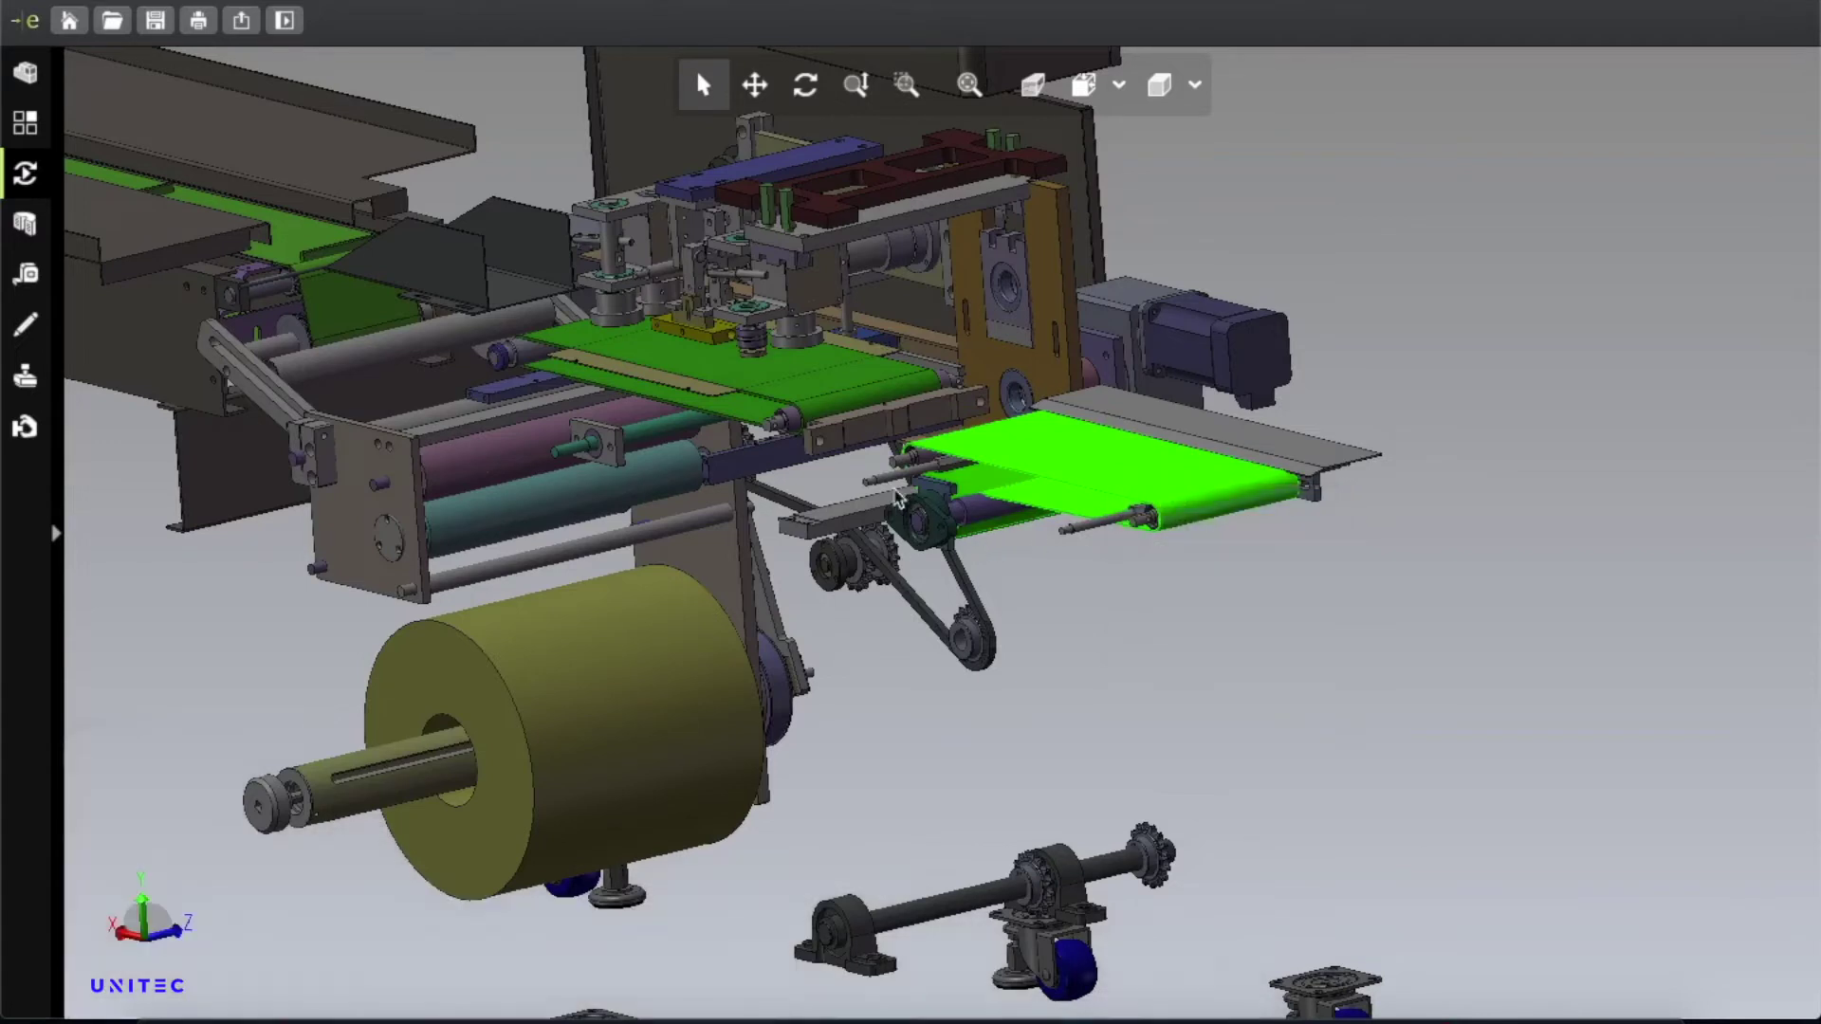
# Hide the green flange bearing below the output conveyor and the round pulley in front of the neighbouring sprocket.
pyautogui.rightClick(943, 524)
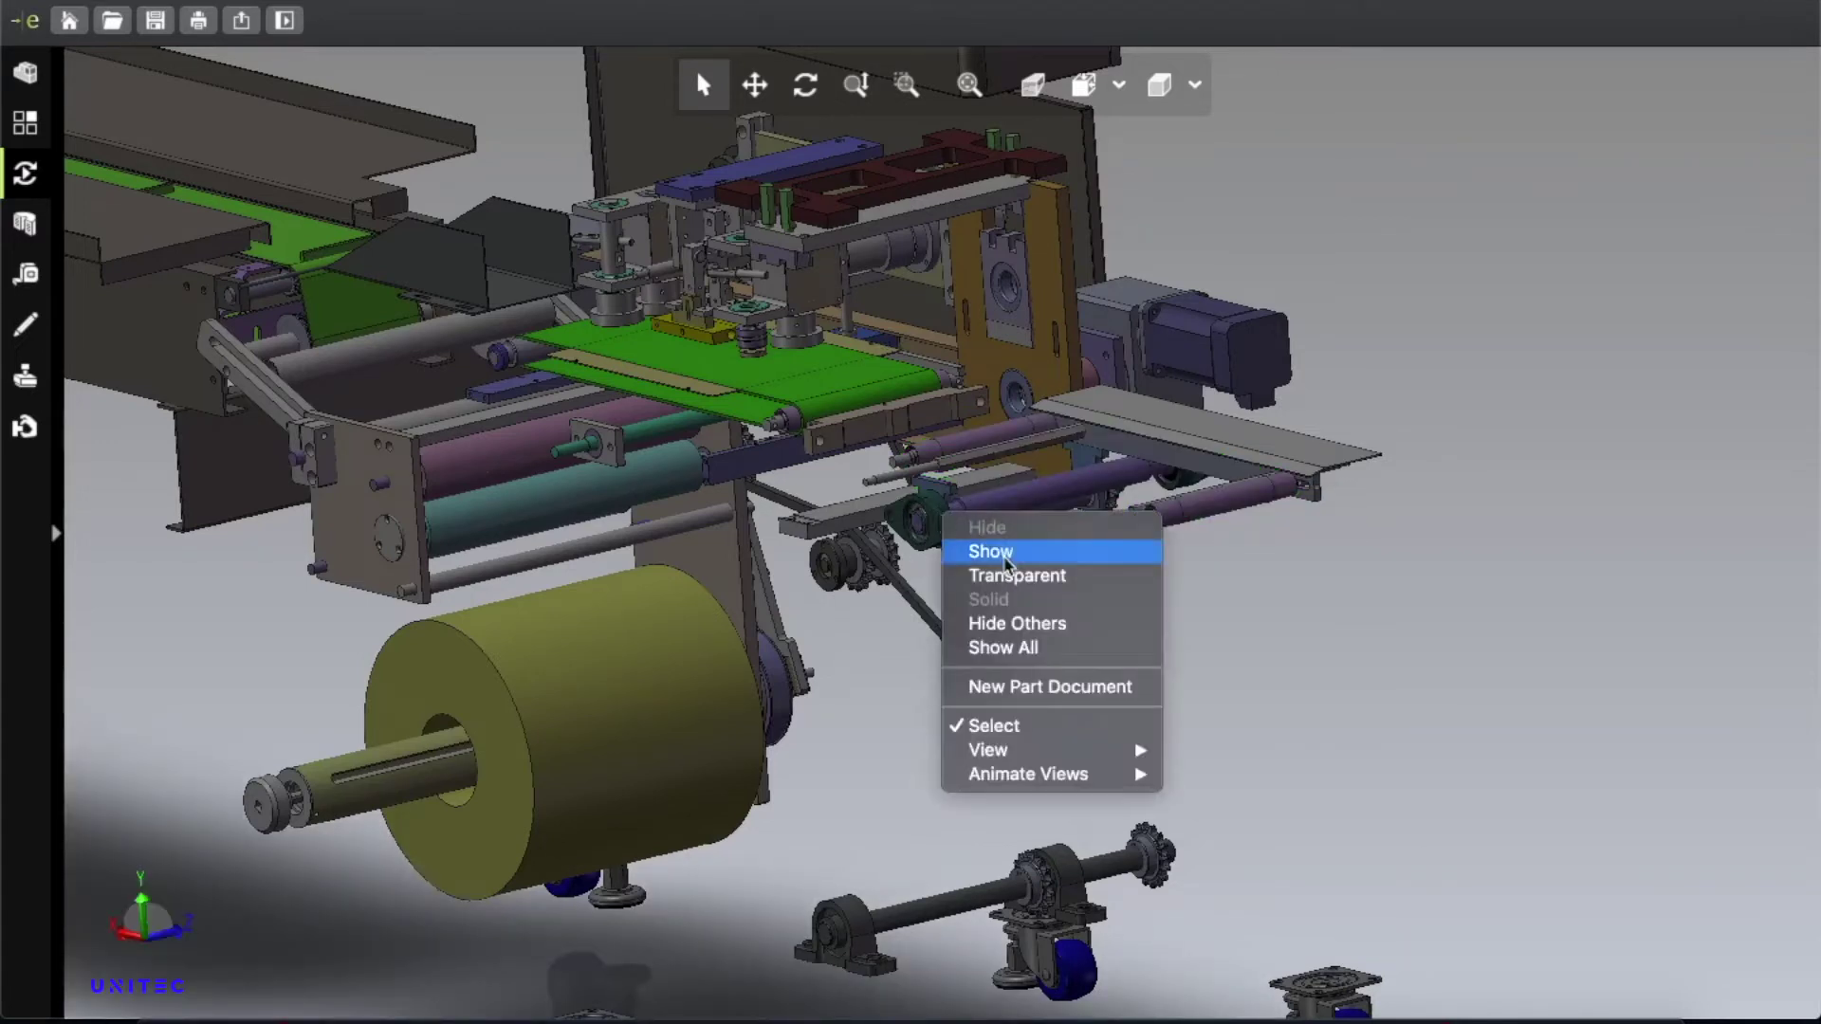
pyautogui.press('Escape')
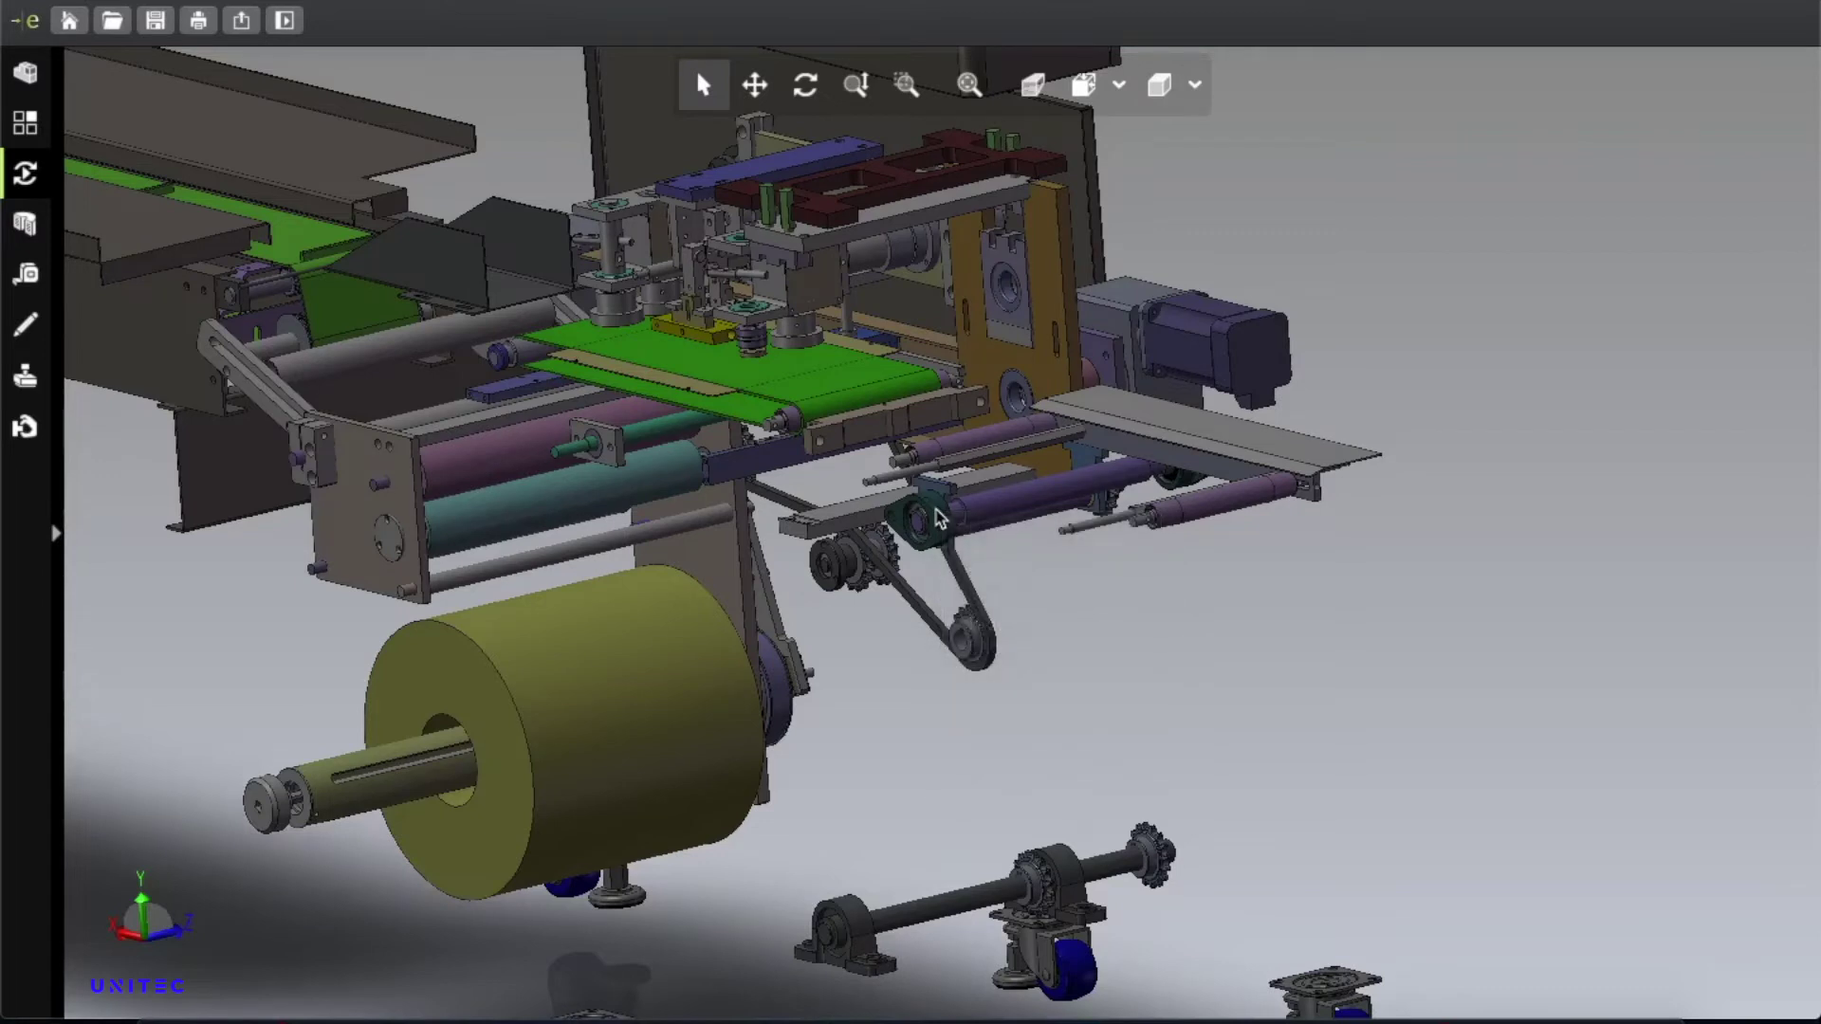
pyautogui.rightClick(939, 517)
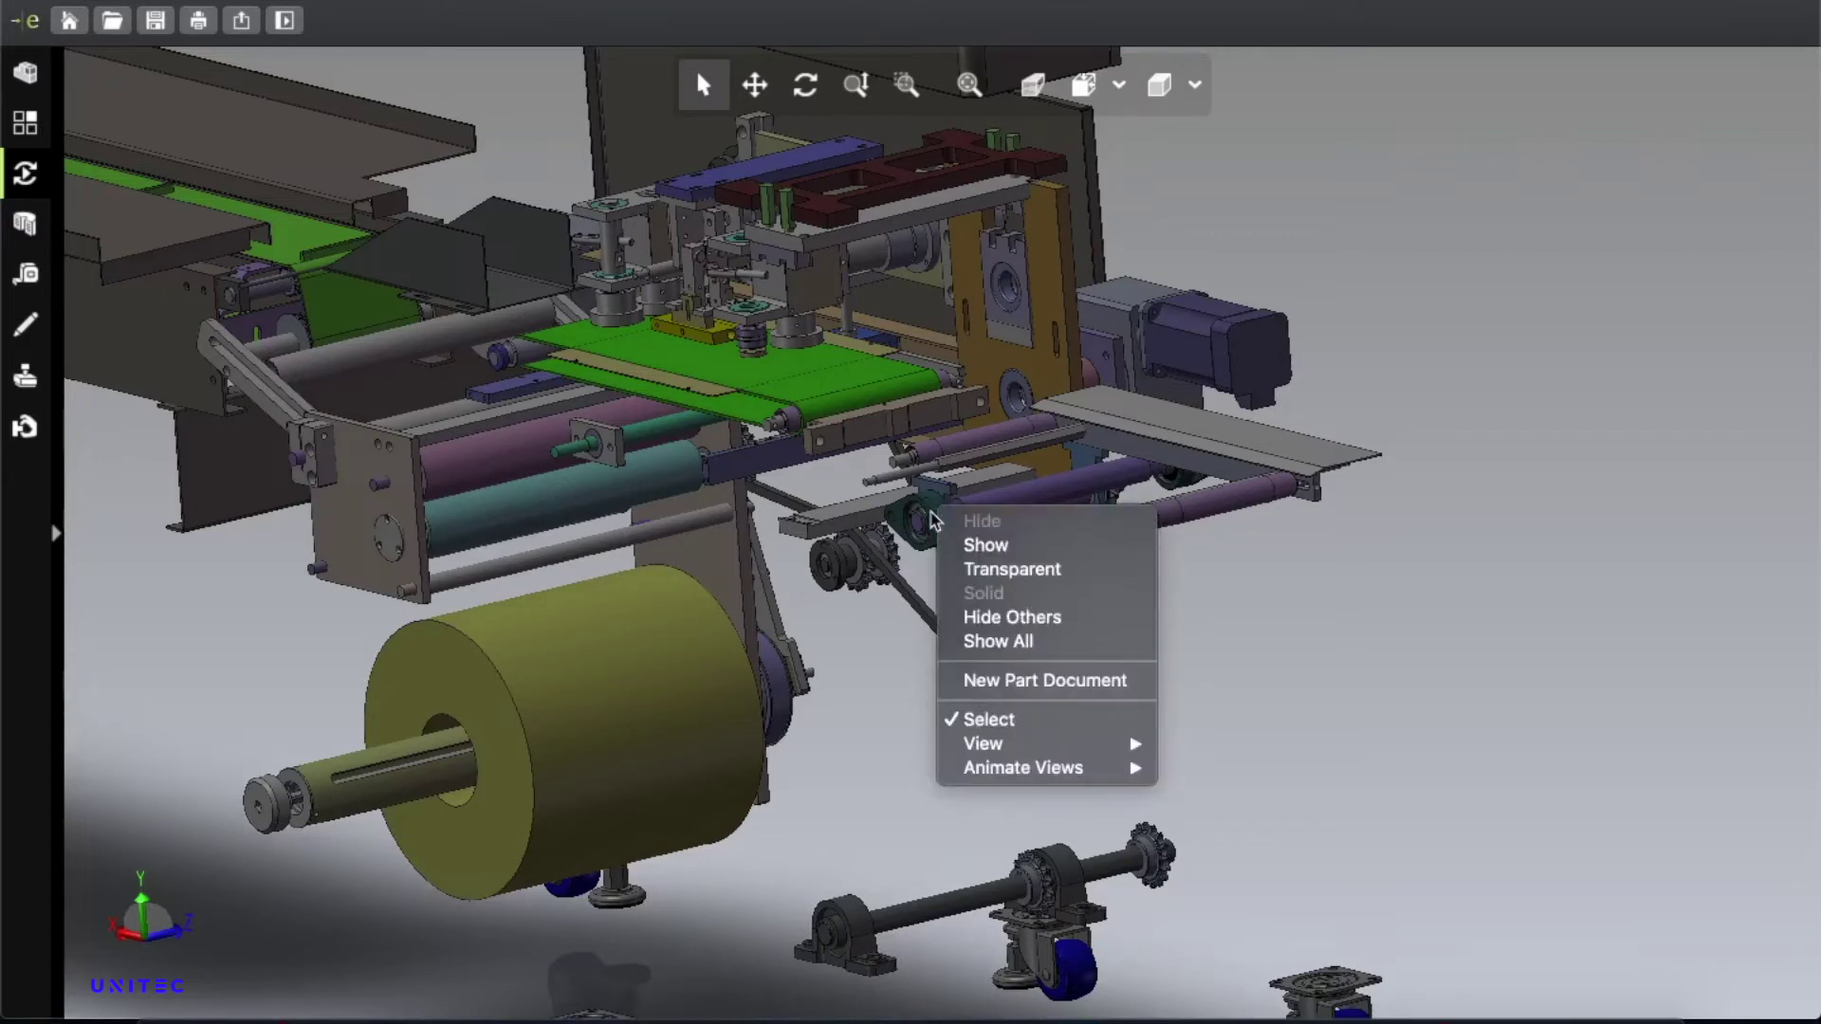
pyautogui.press('Escape')
pyautogui.click(944, 541)
pyautogui.rightClick(939, 531)
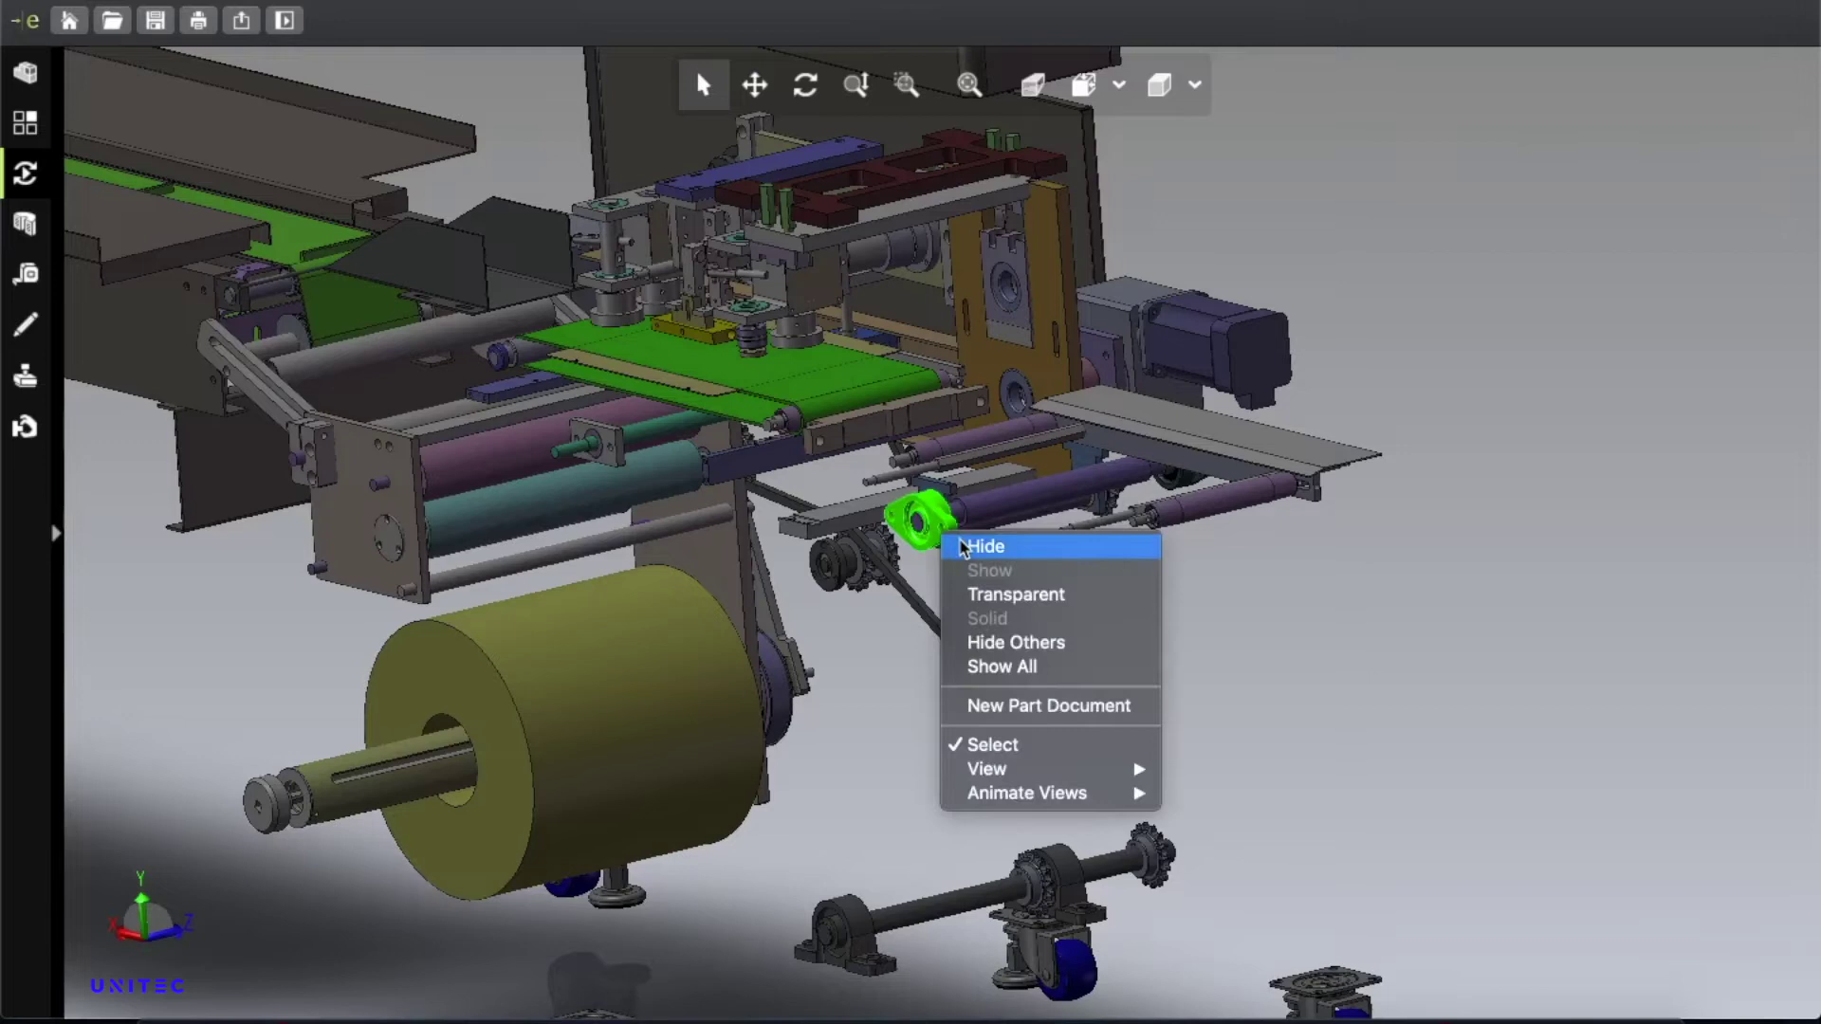
pyautogui.press('Escape')
pyautogui.click(839, 569)
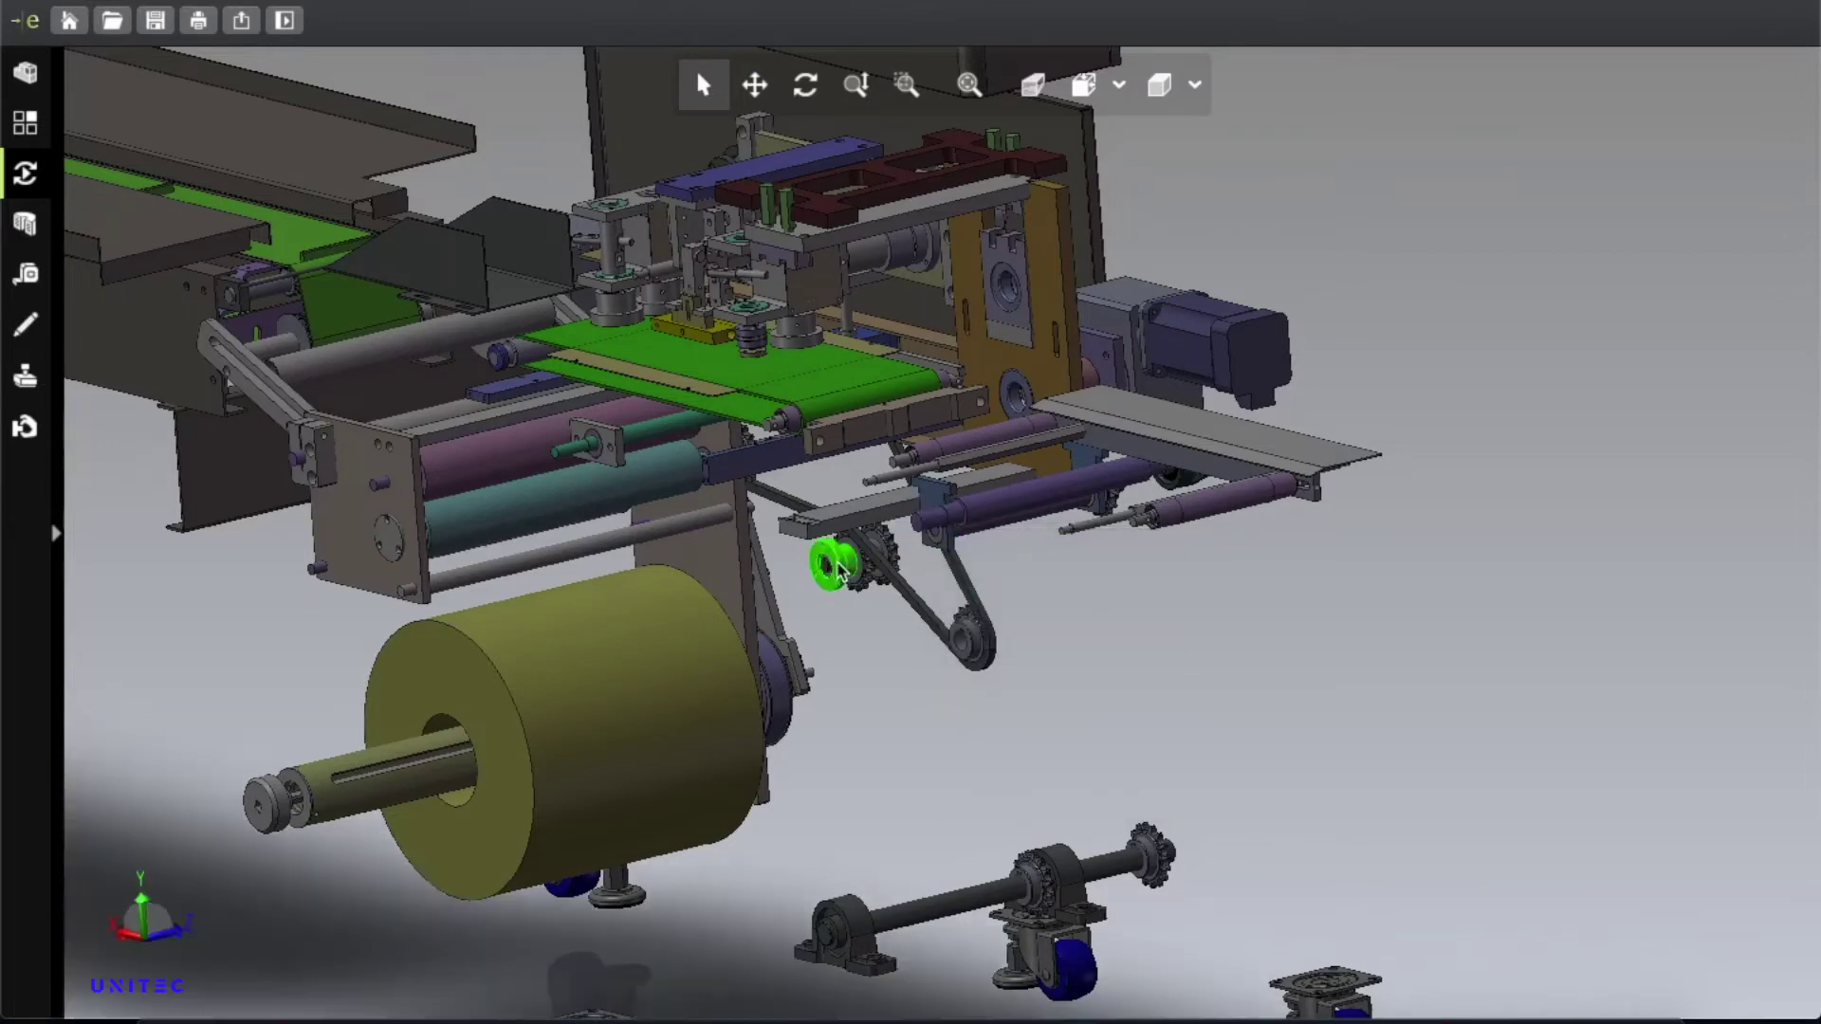
pyautogui.rightClick(840, 567)
pyautogui.press('Escape')
# Hide the long purple drive shaft under the output conveyor and the roller at the conveyor's discharge end.
pyautogui.click(1007, 512)
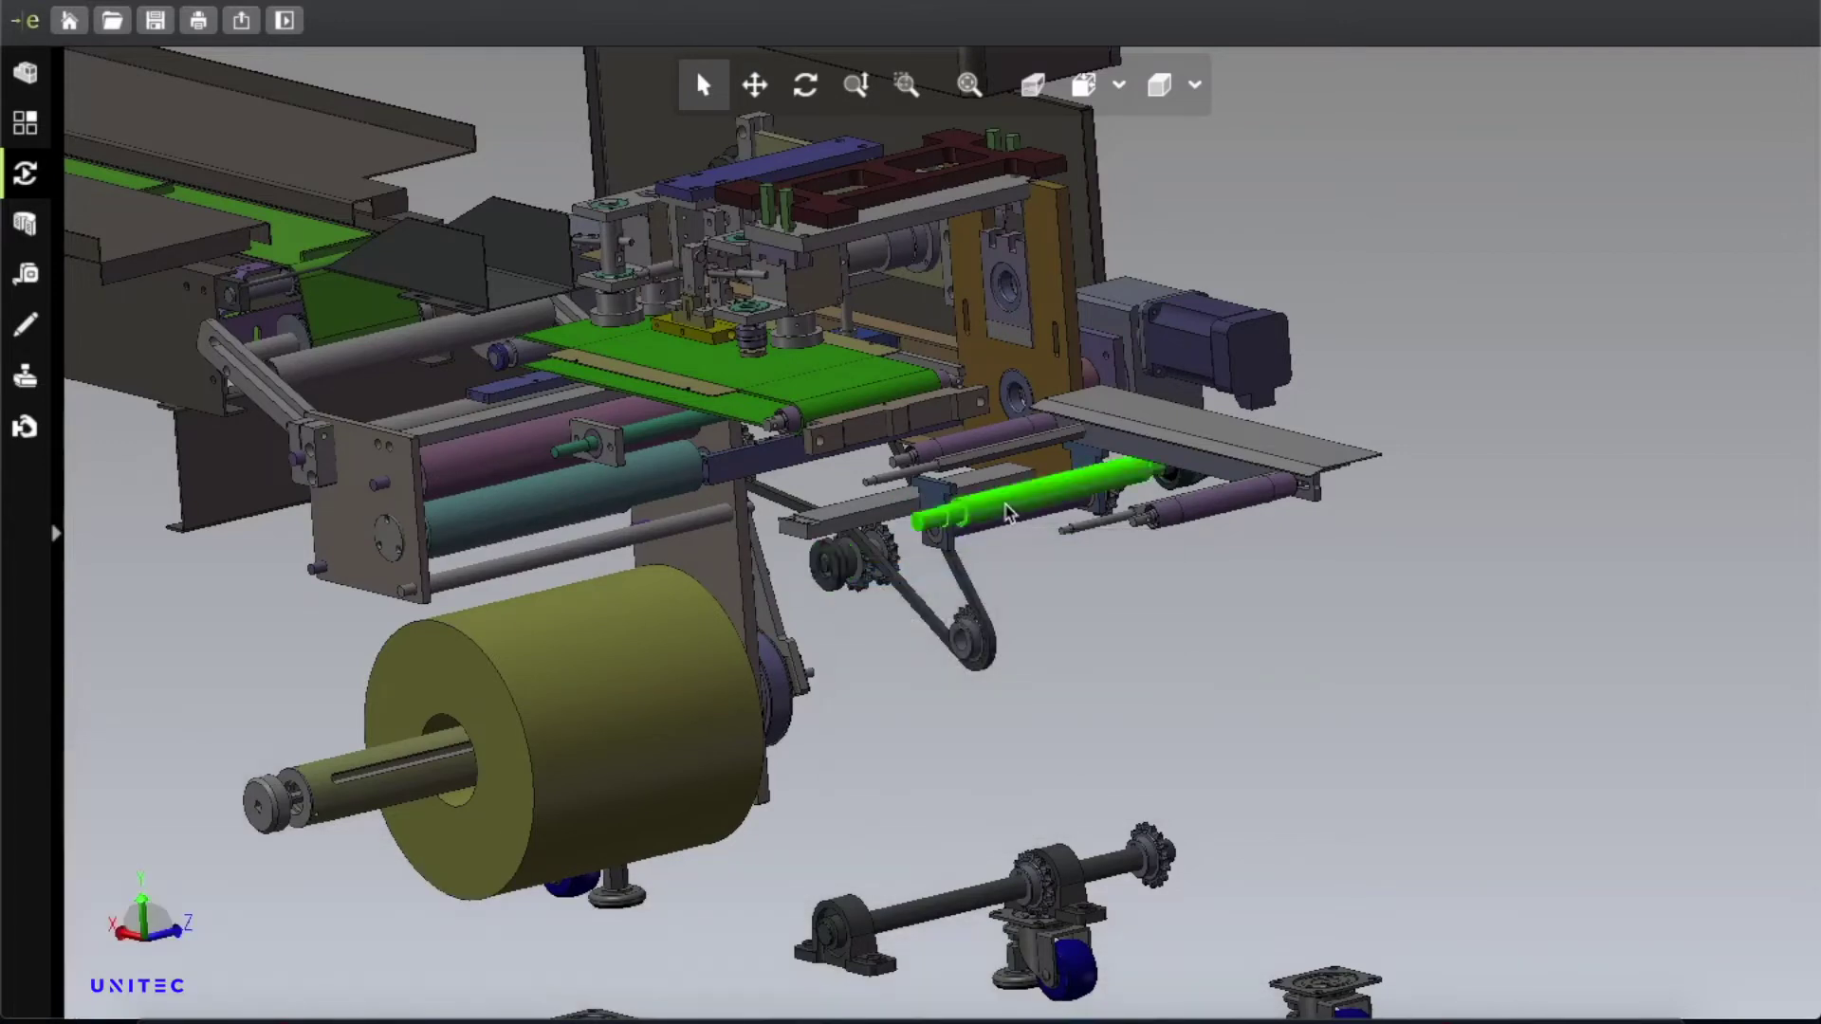
pyautogui.rightClick(1008, 507)
pyautogui.click(1151, 515)
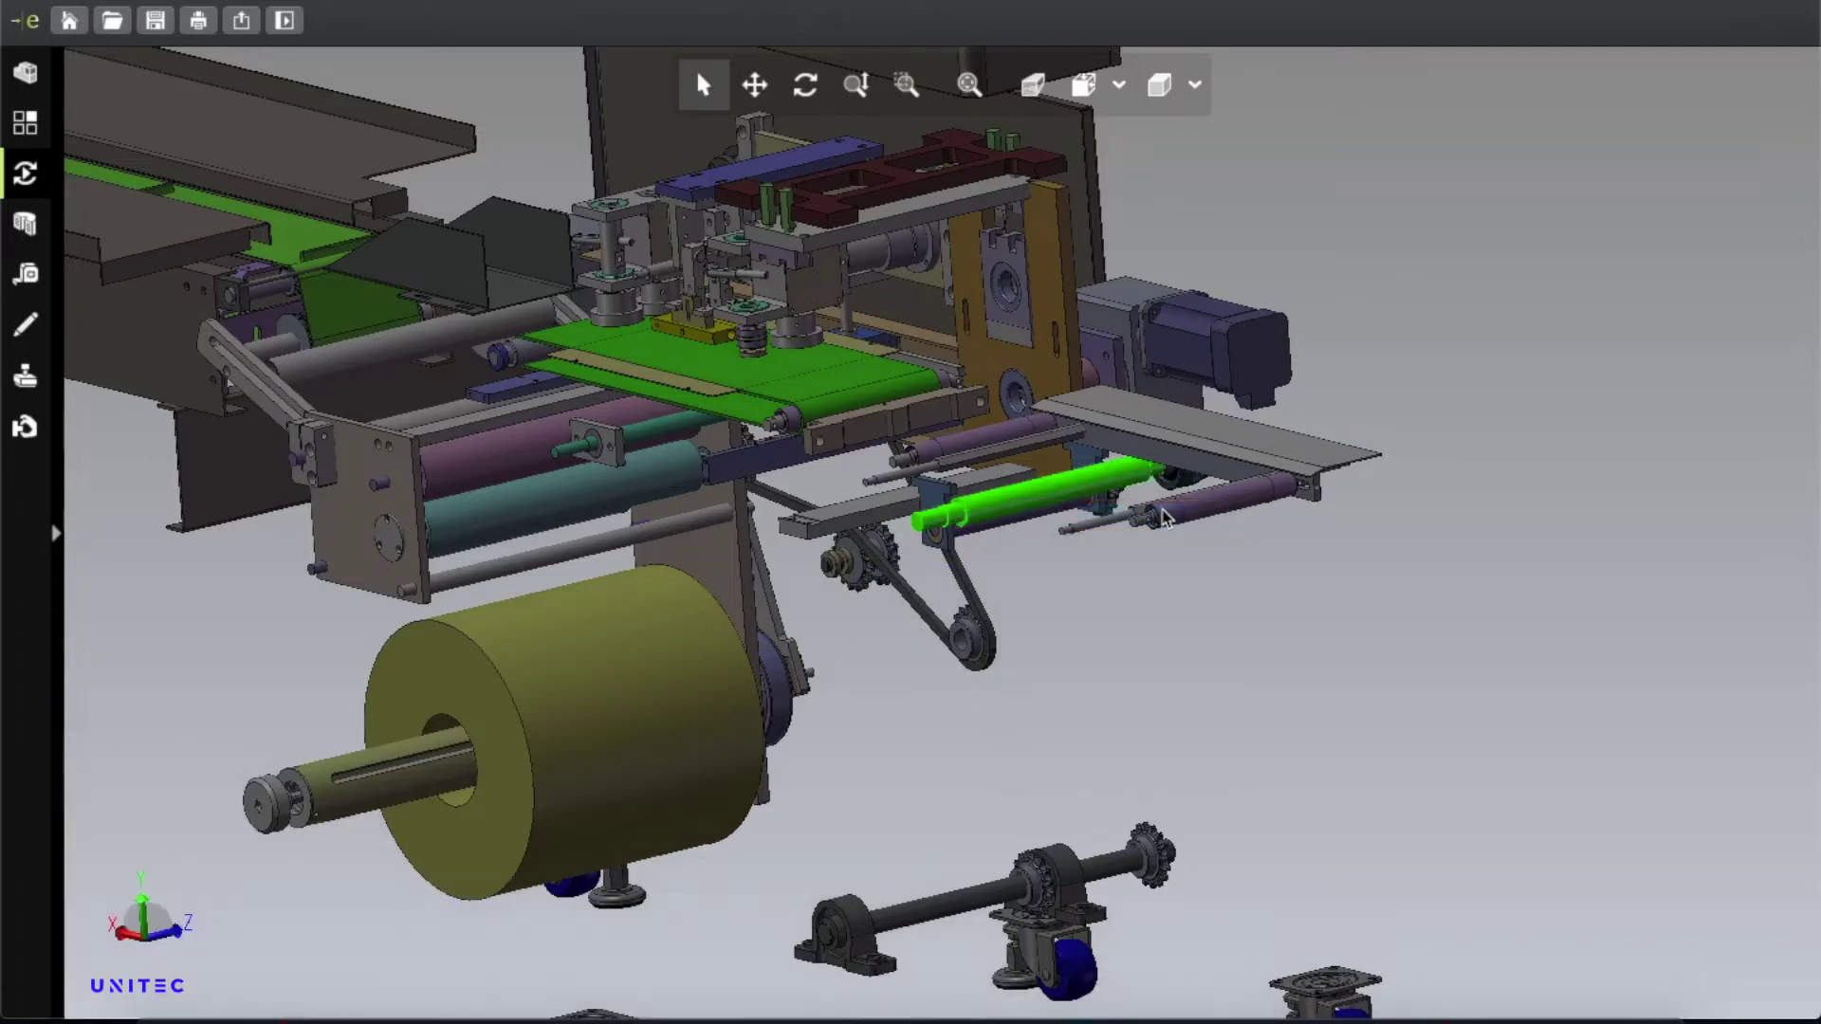
pyautogui.click(1168, 512)
pyautogui.rightClick(1167, 511)
pyautogui.click(1200, 521)
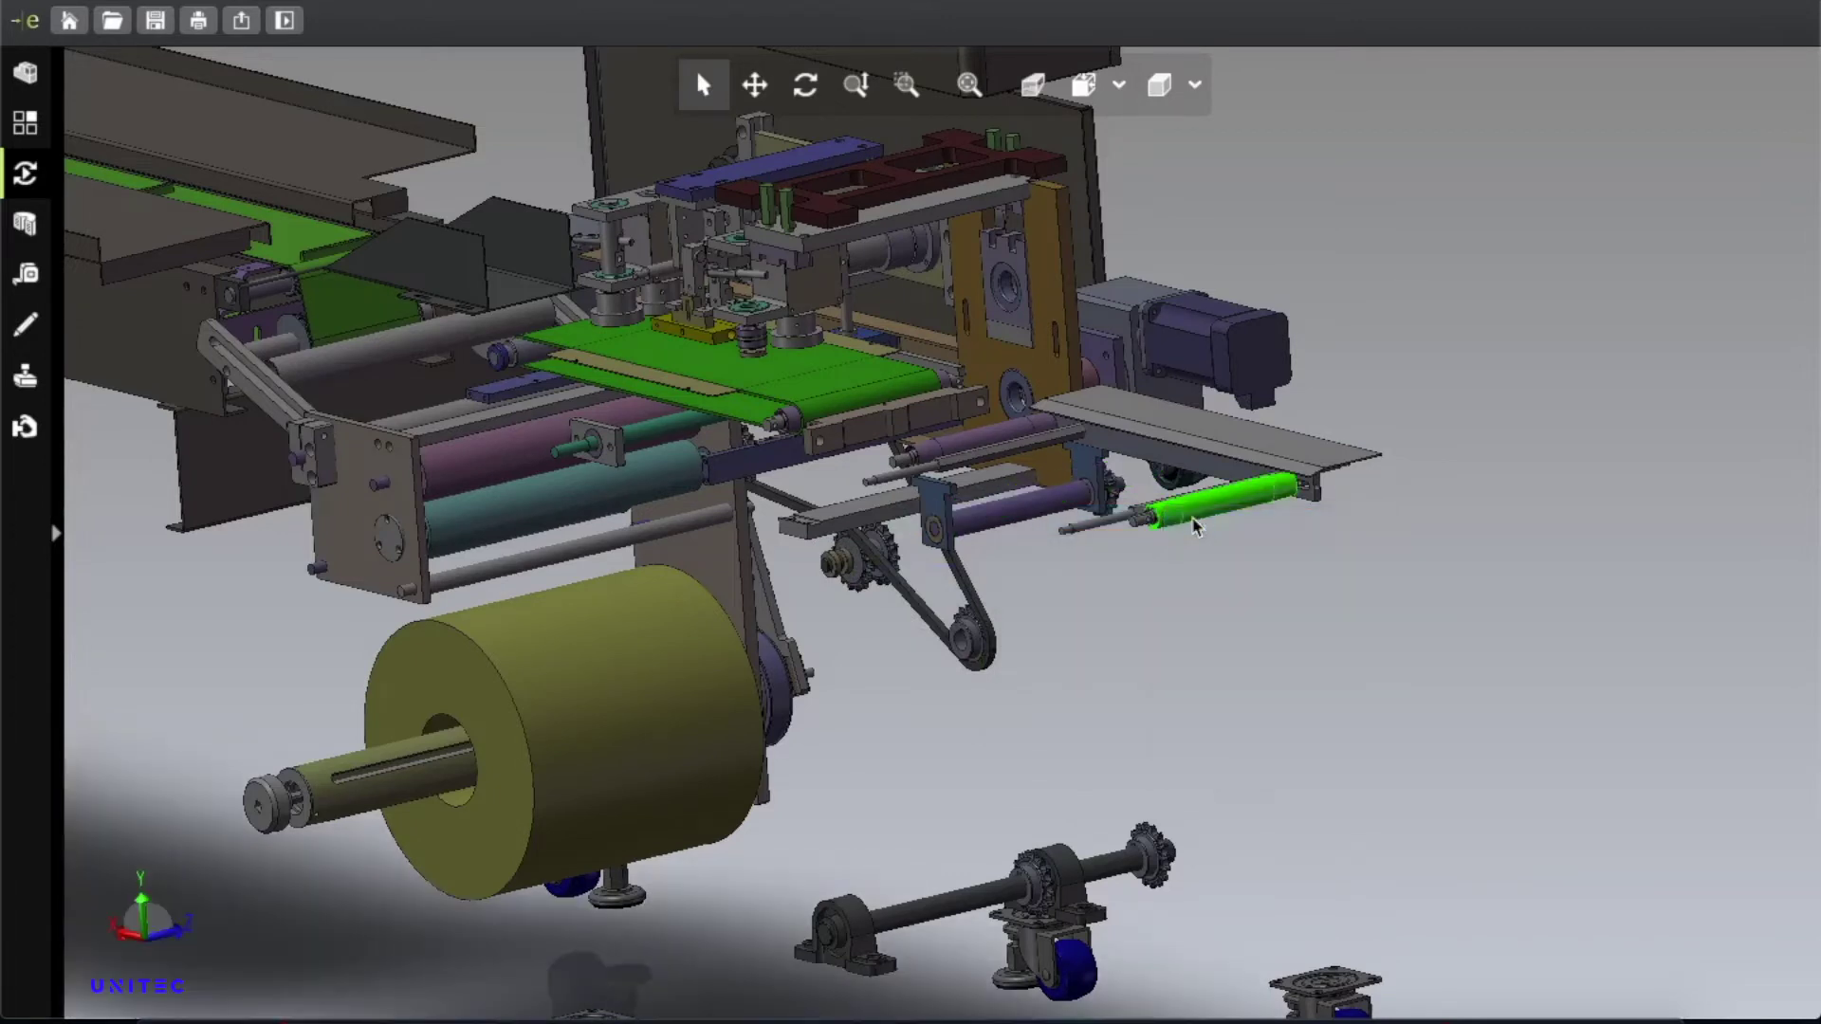
# Hide the lower purple shaft mounted between the two blue brackets.
pyautogui.click(991, 526)
pyautogui.rightClick(990, 526)
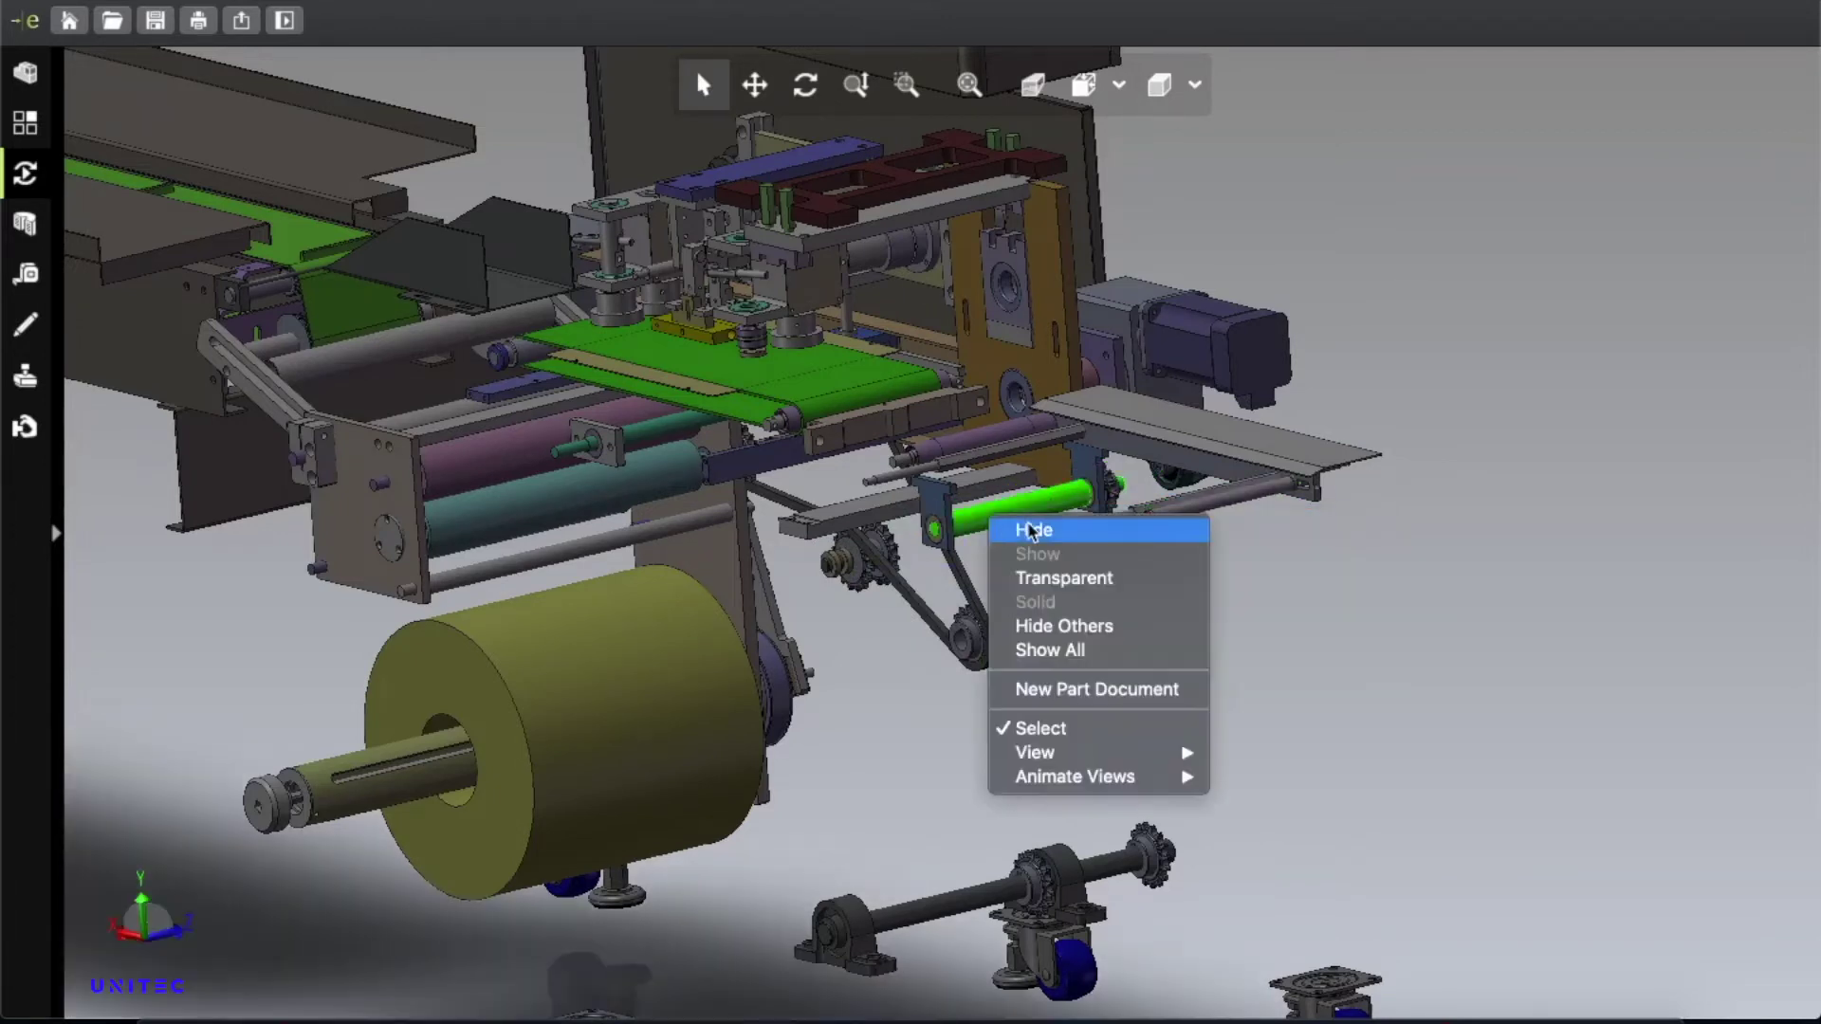
pyautogui.click(1030, 522)
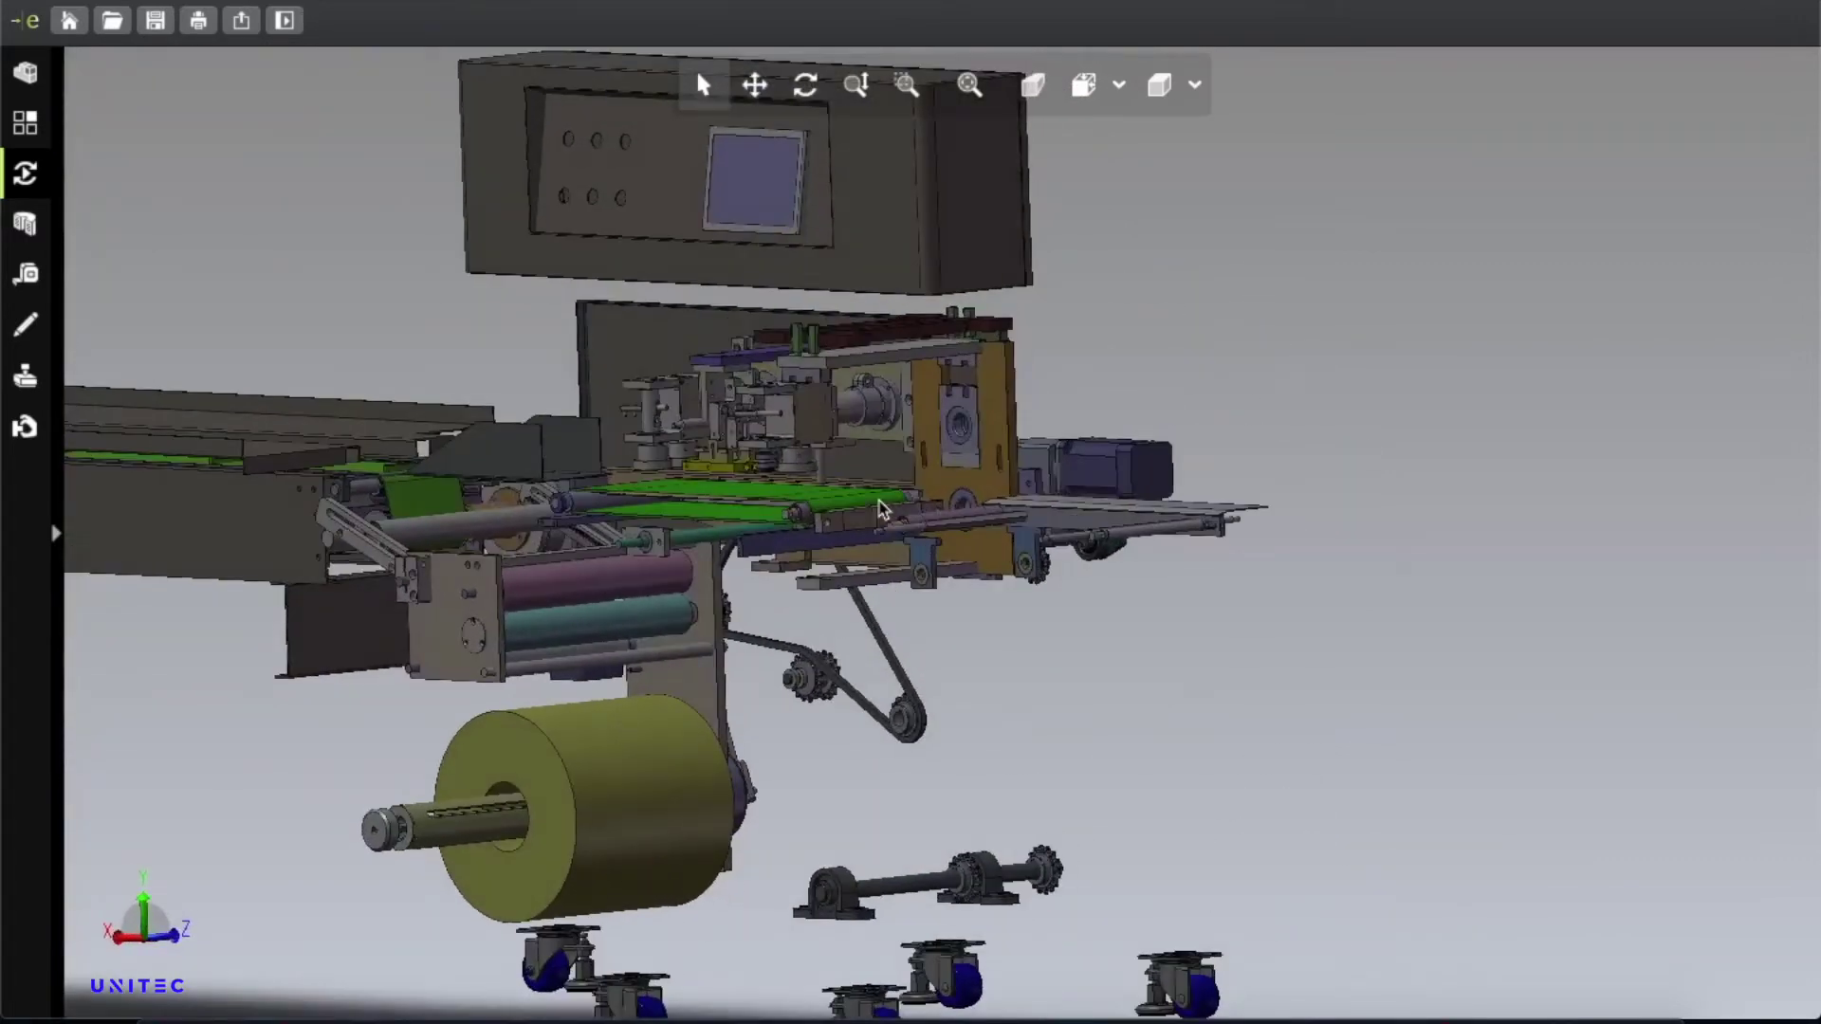
# Hide the control cabinet housing above the machine and its touch screen.
pyautogui.click(886, 176)
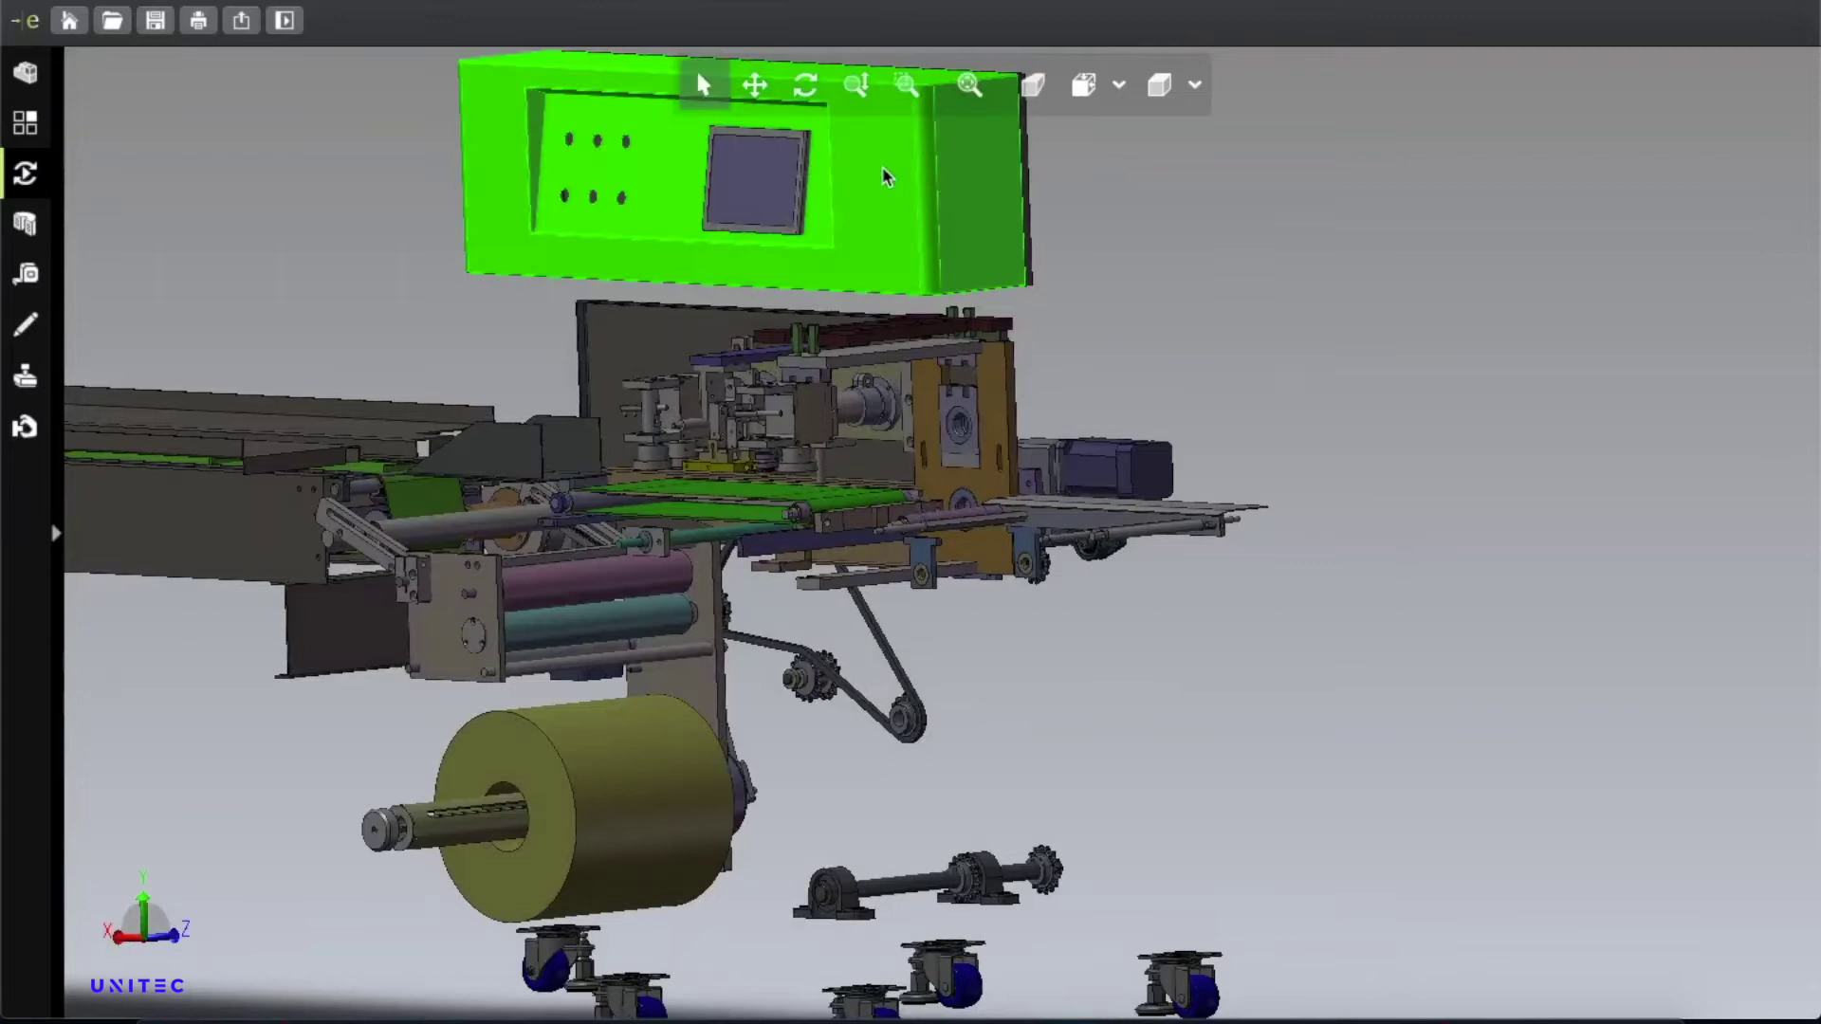
pyautogui.rightClick(890, 170)
pyautogui.press('Escape')
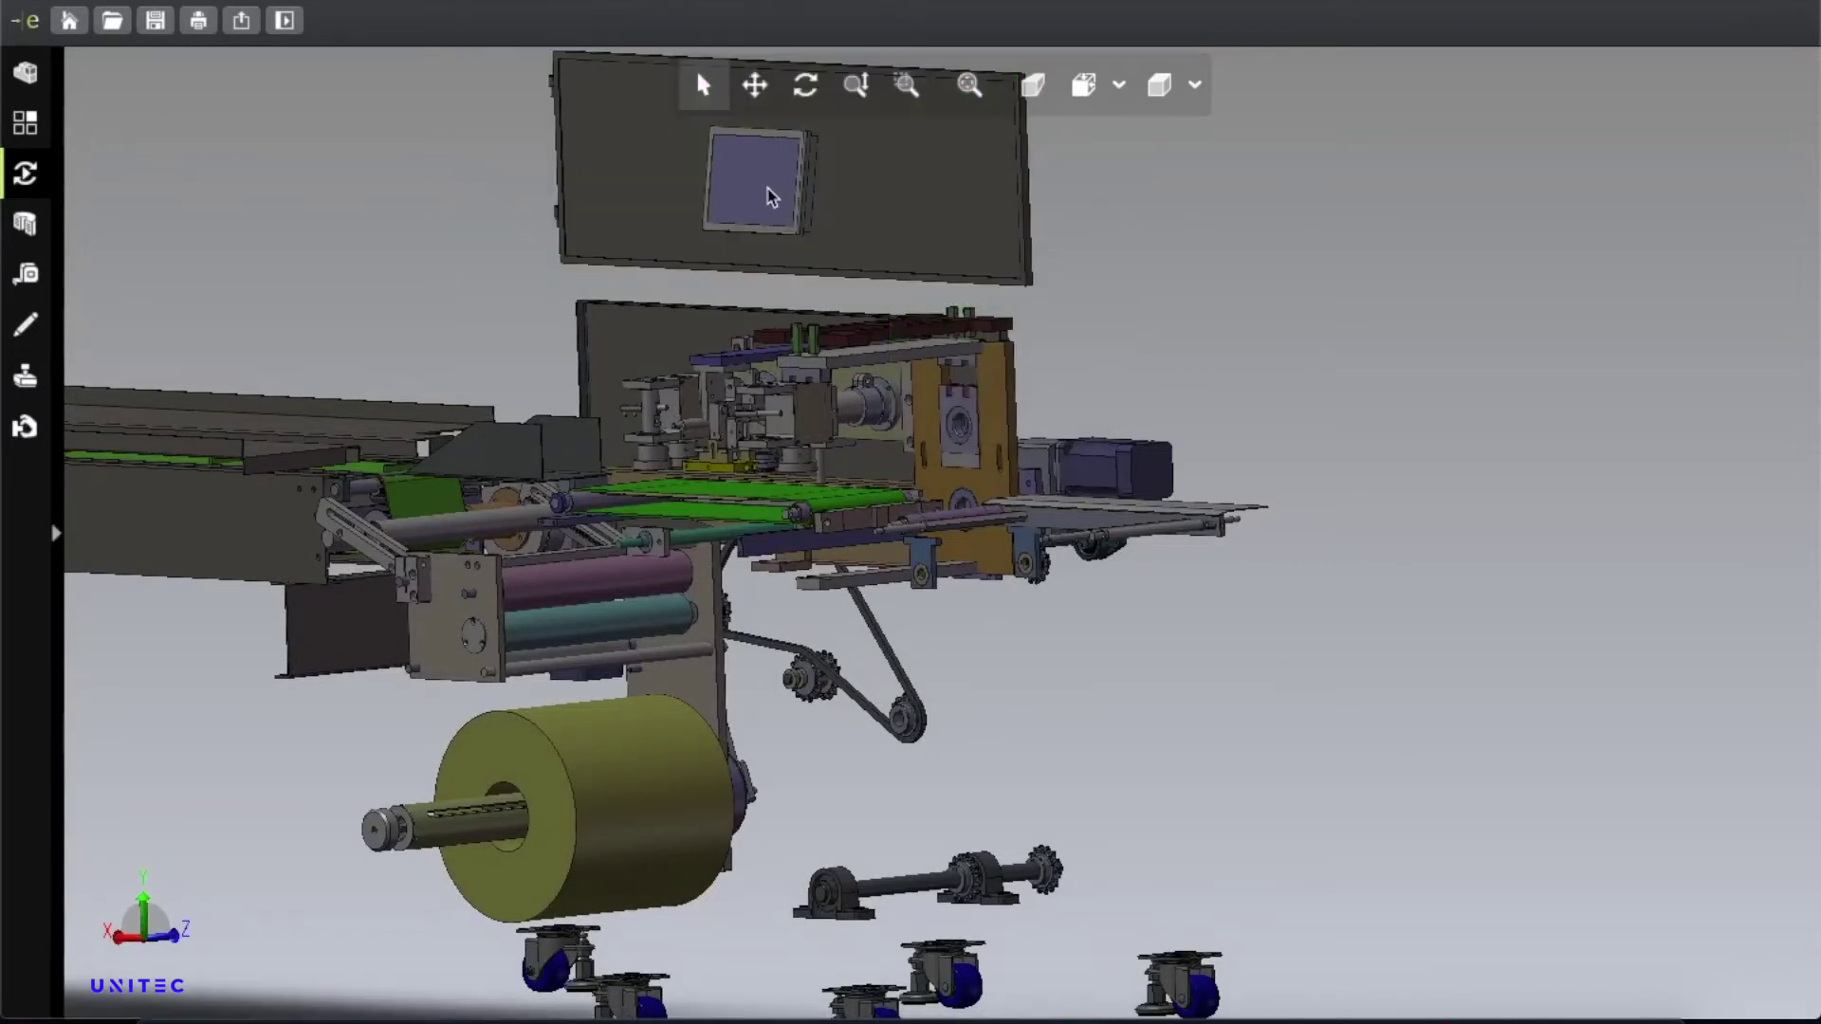
pyautogui.click(744, 185)
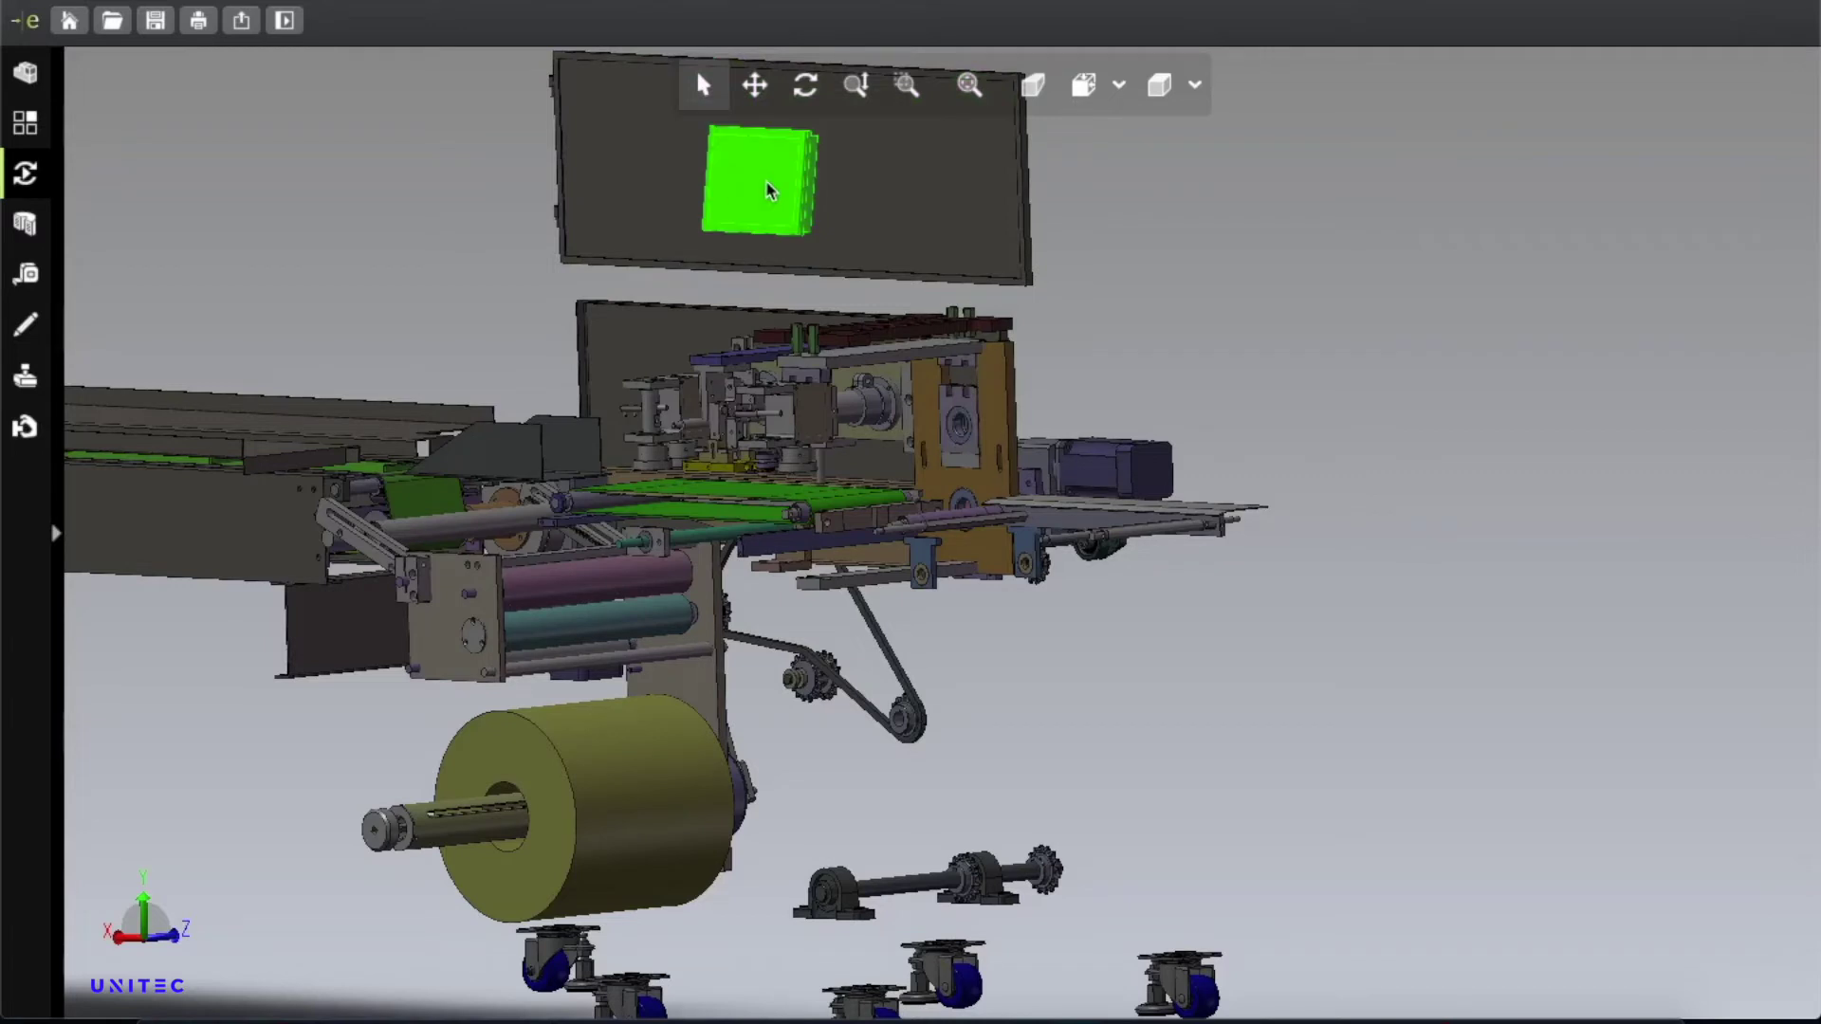
pyautogui.rightClick(770, 190)
pyautogui.press('Escape')
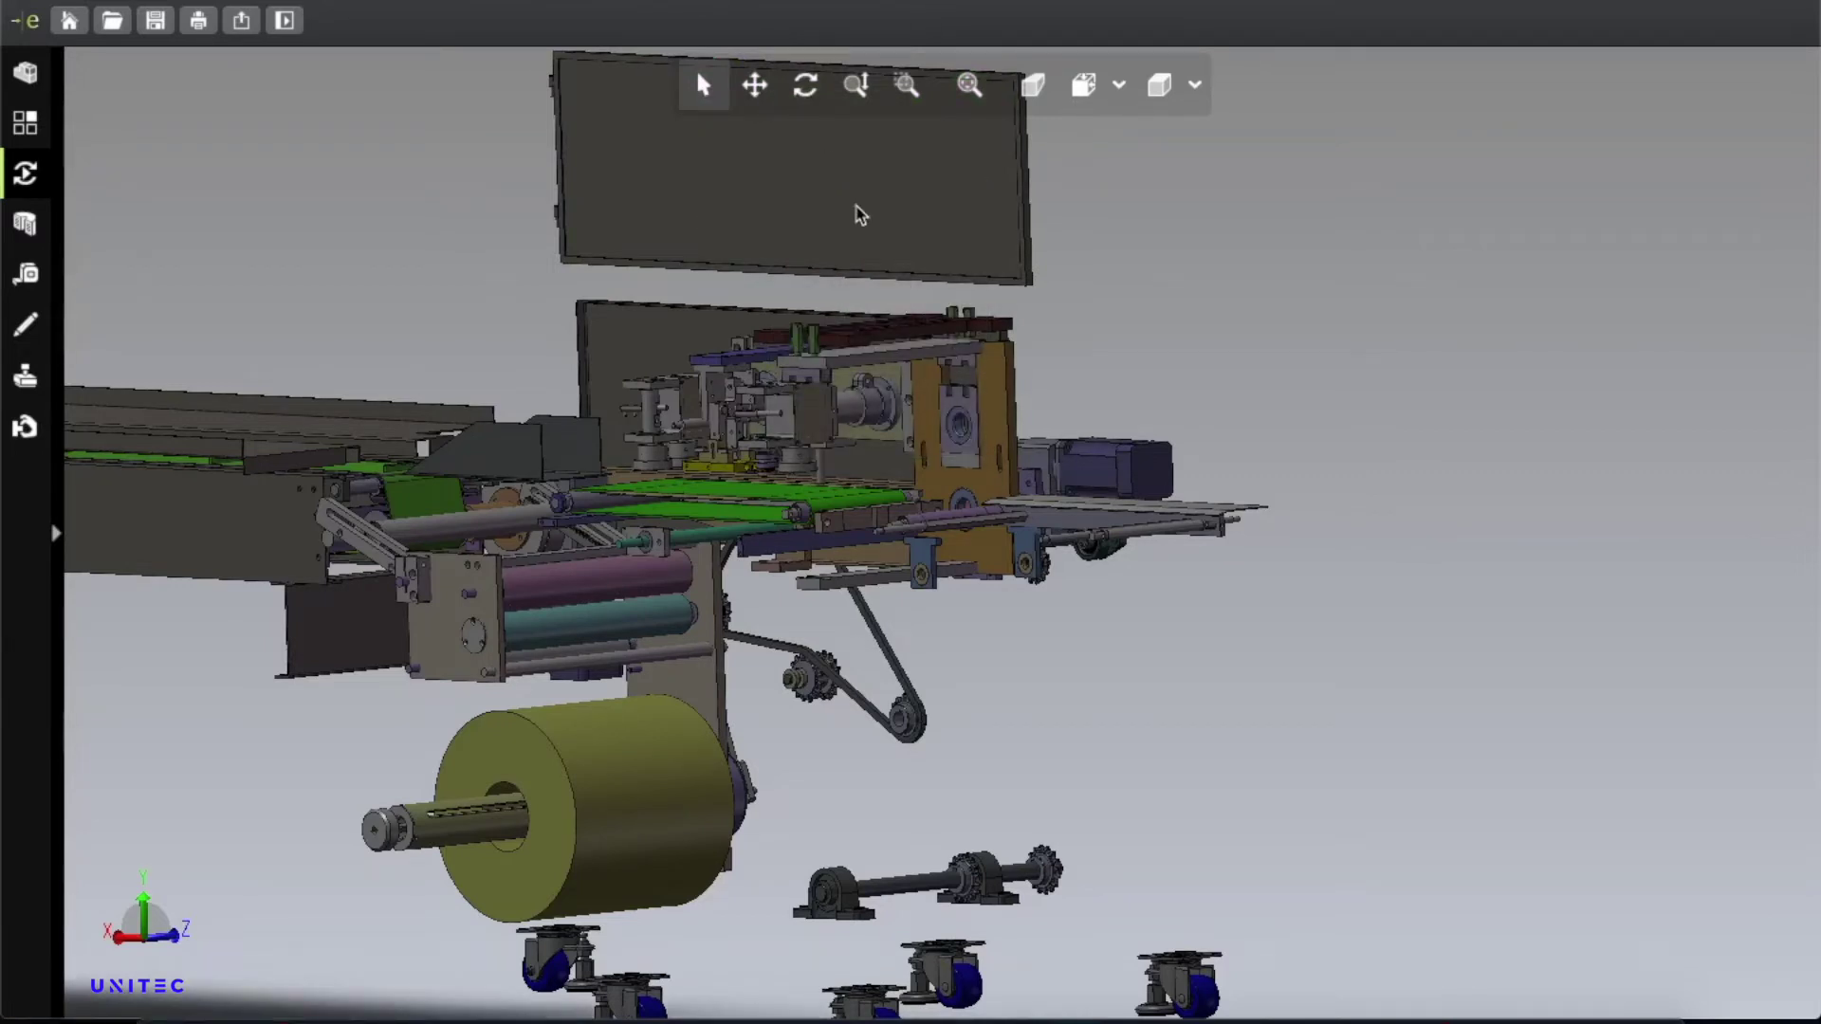
# Hide the remaining back panel of the control cabinet.
pyautogui.click(861, 214)
pyautogui.rightClick(785, 208)
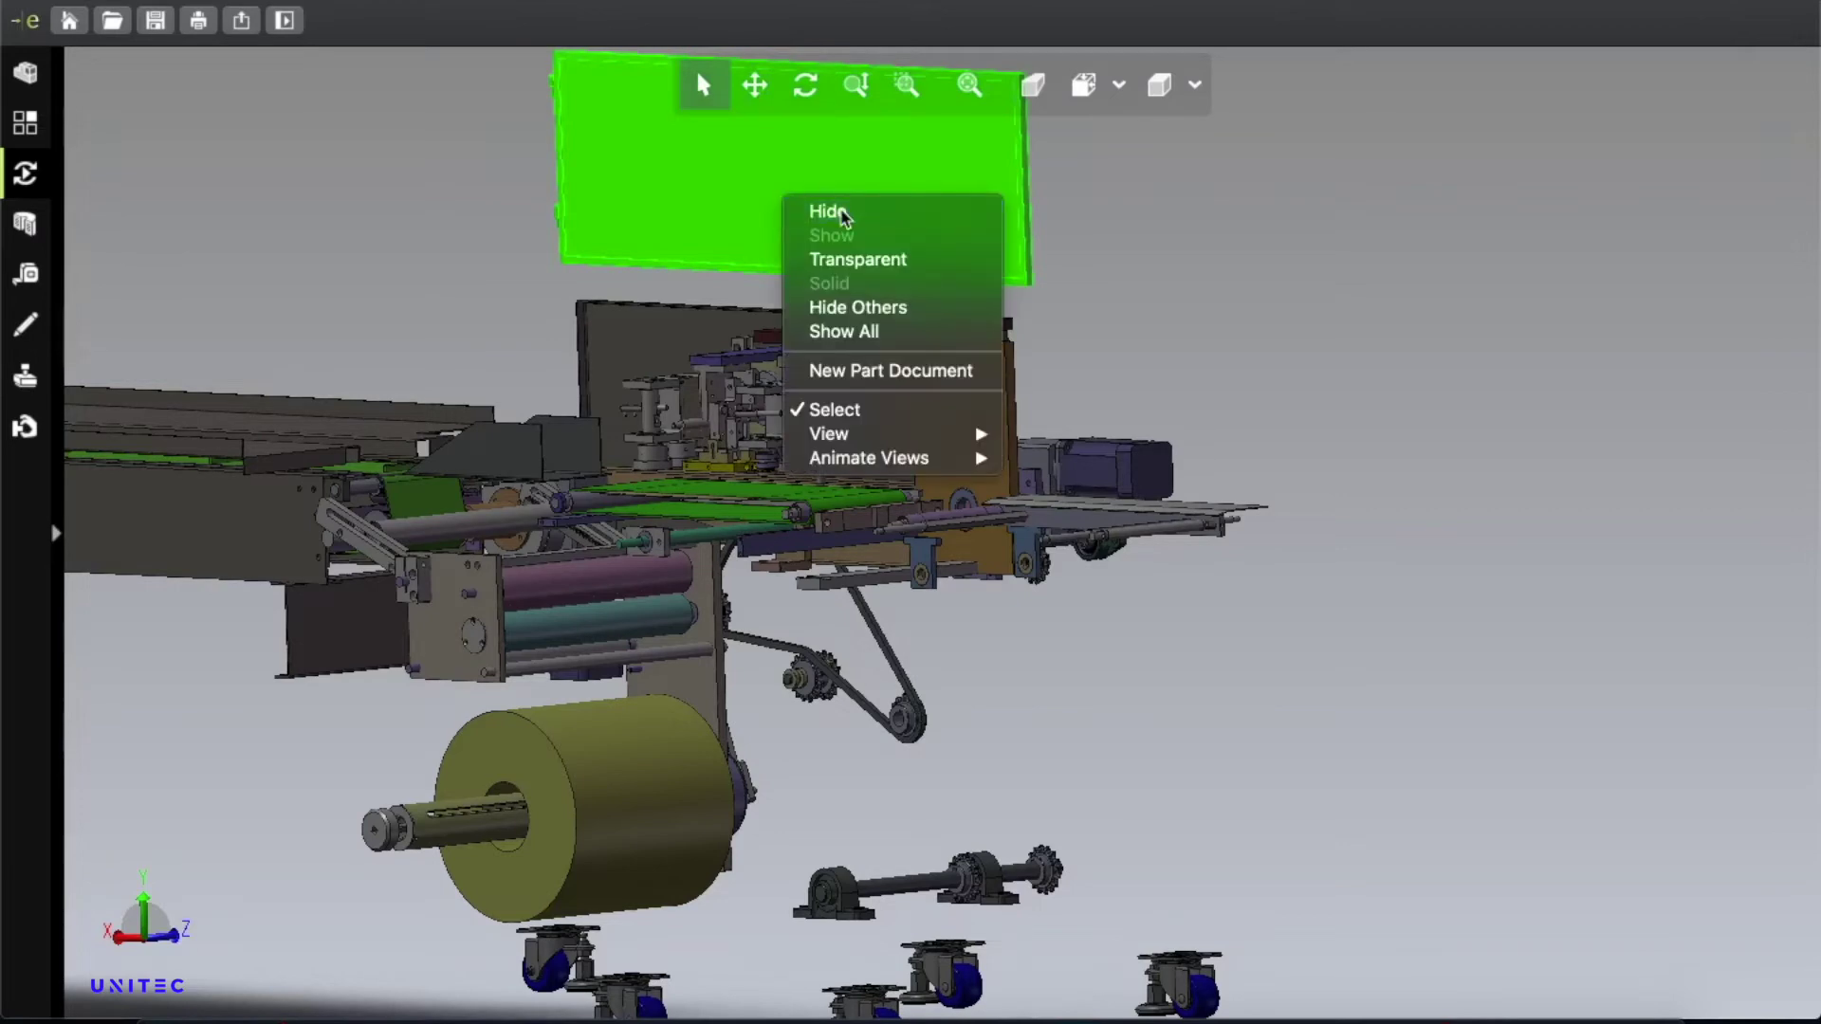
pyautogui.press('Escape')
# Turn the machine to its rear side and hide the large rectangular cover plate over the chain drive.
pyautogui.click(804, 86)
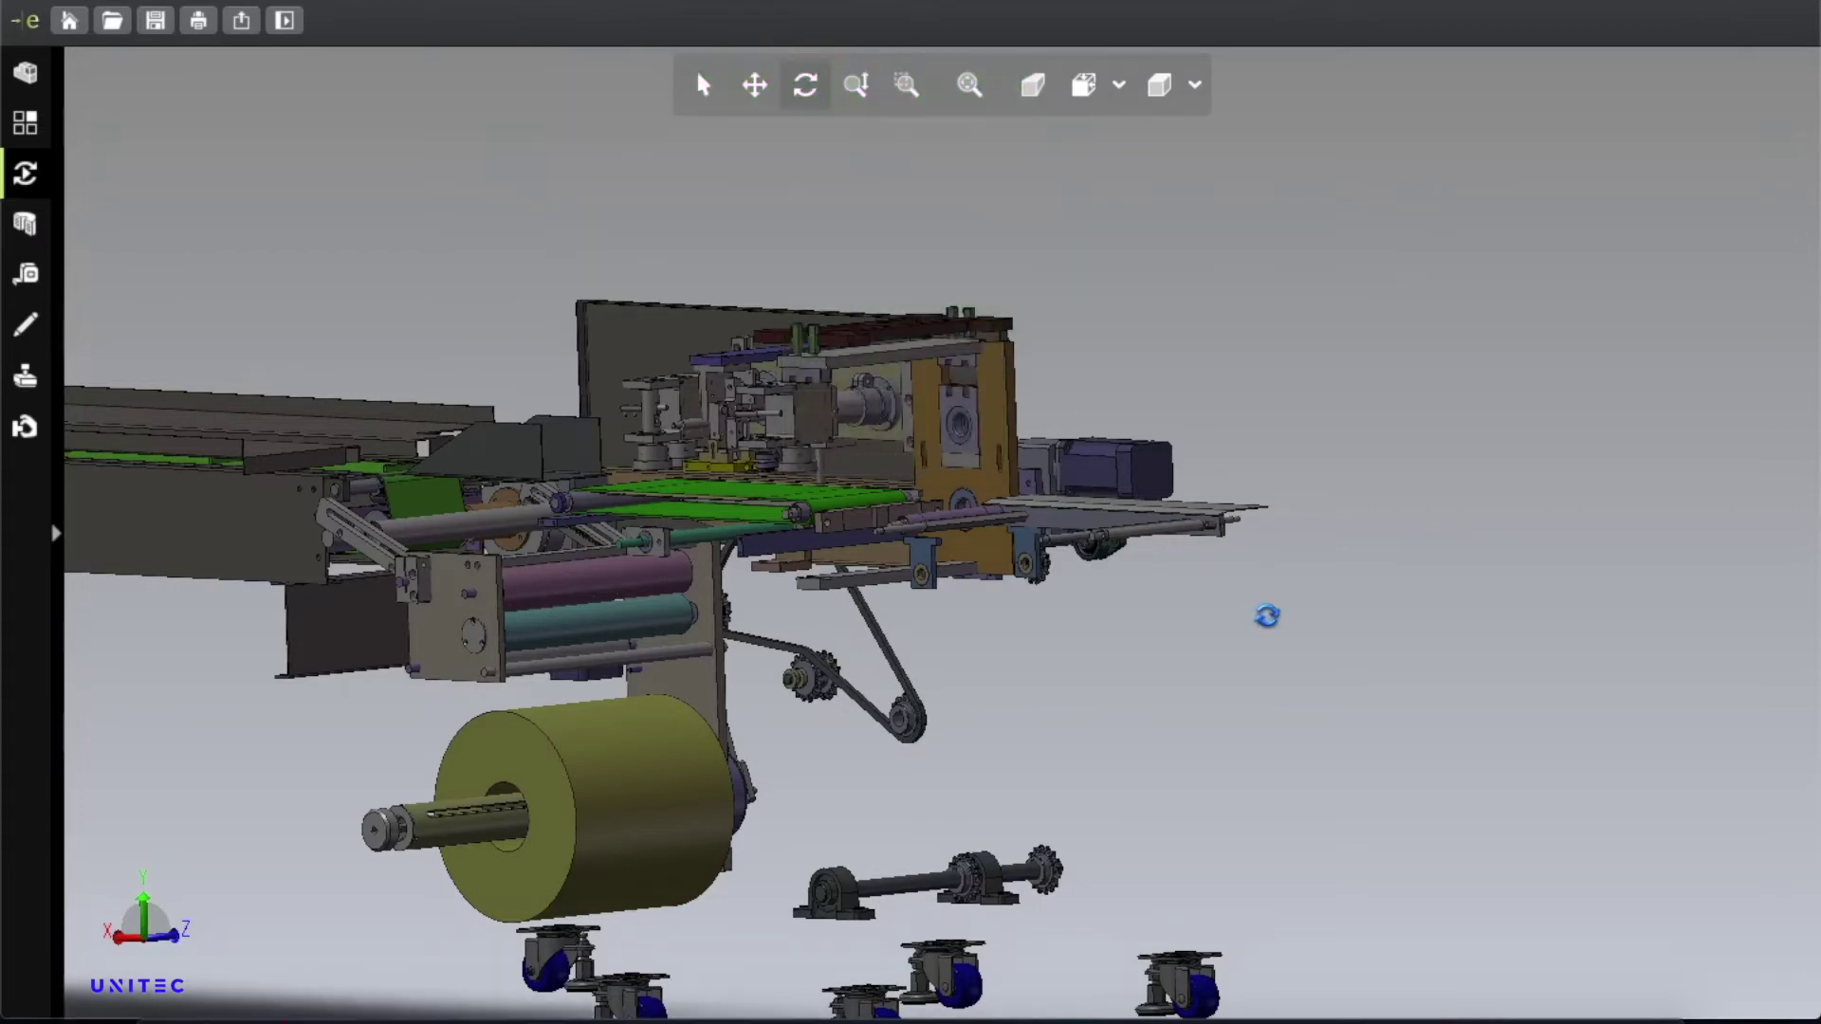
pyautogui.moveTo(1268, 613); pyautogui.dragTo(721, 628)
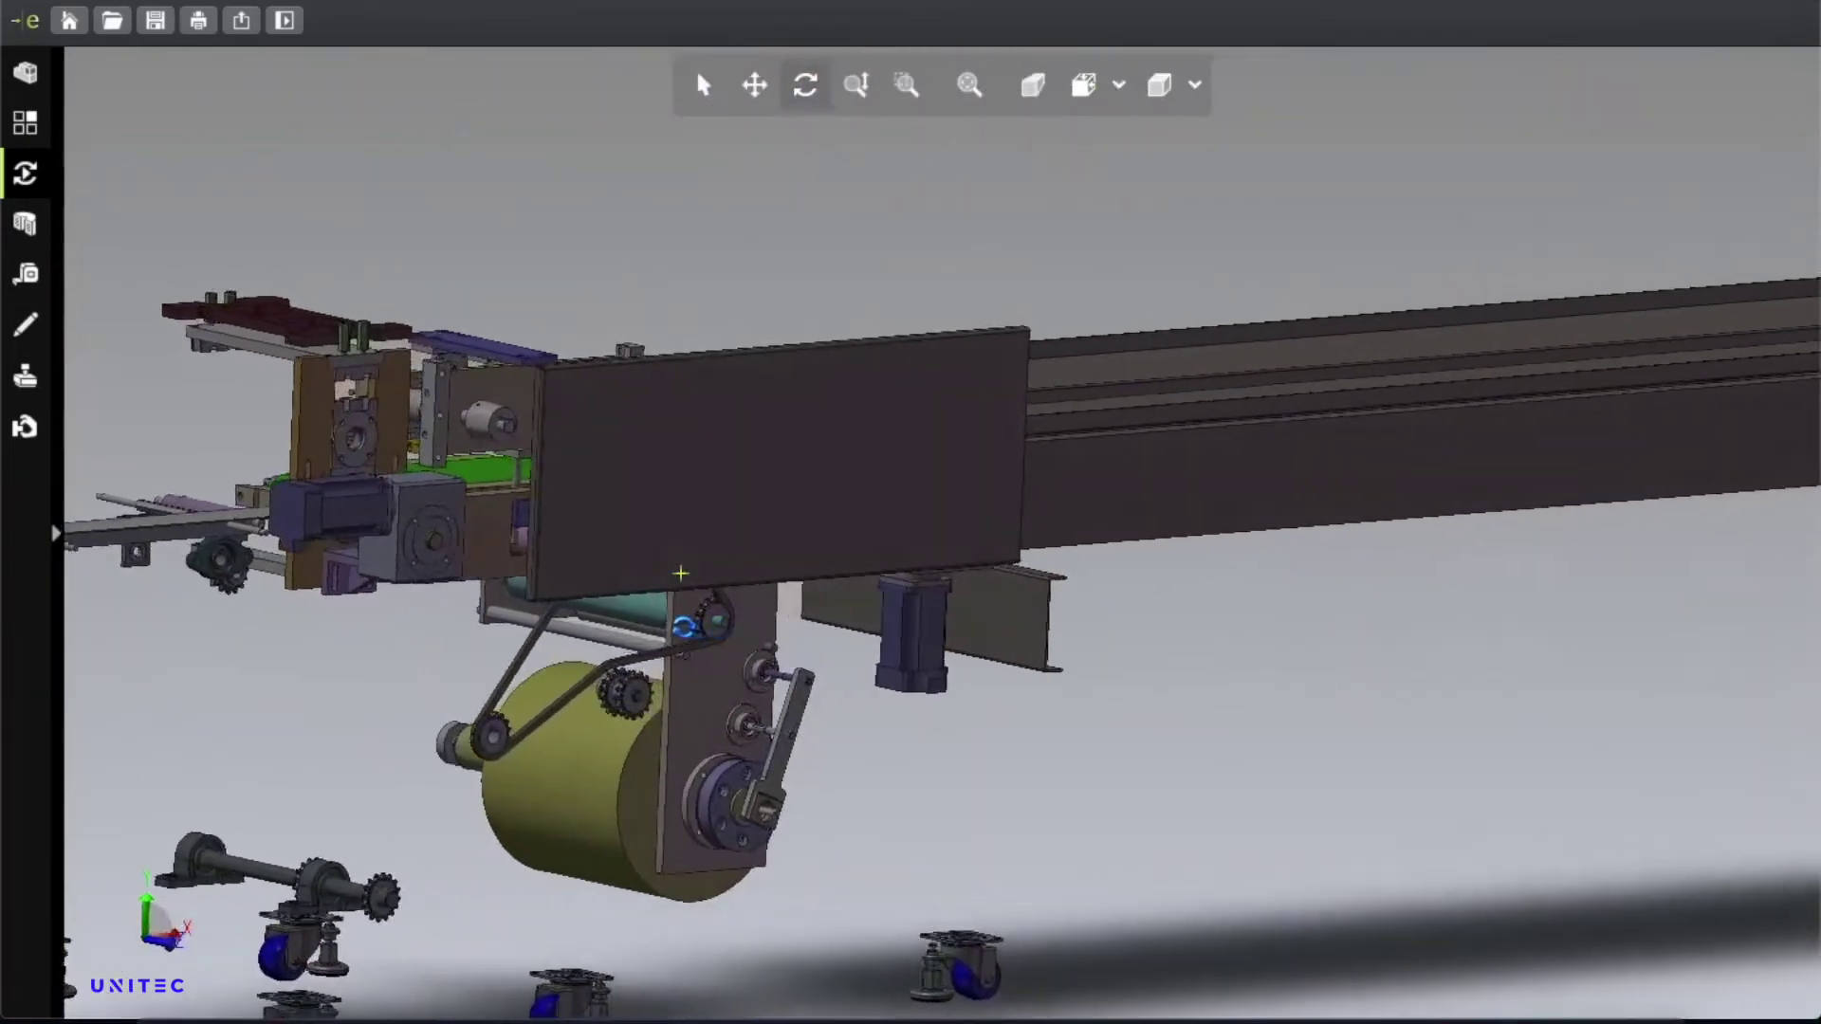
pyautogui.click(699, 82)
pyautogui.click(760, 453)
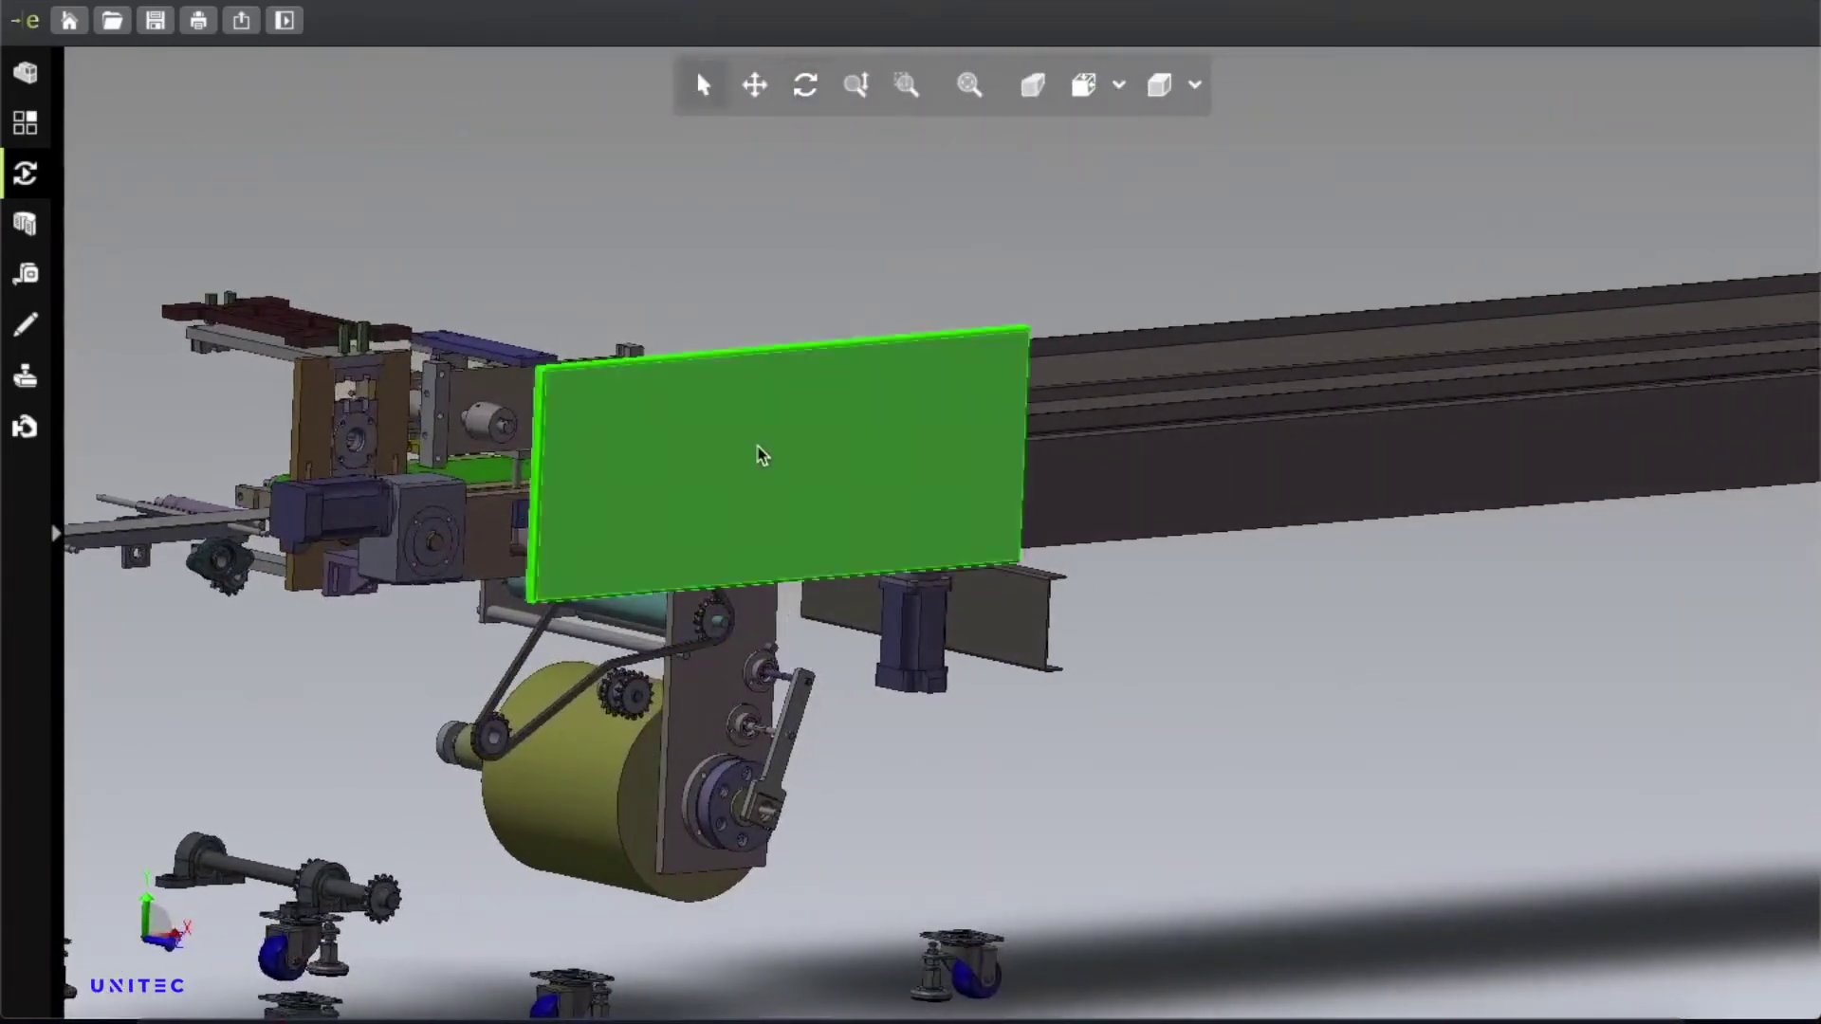
pyautogui.rightClick(760, 453)
pyautogui.press('Escape')
# Hide the vertical motor and the gearbox above it at the end of the infeed conveyor.
pyautogui.click(932, 641)
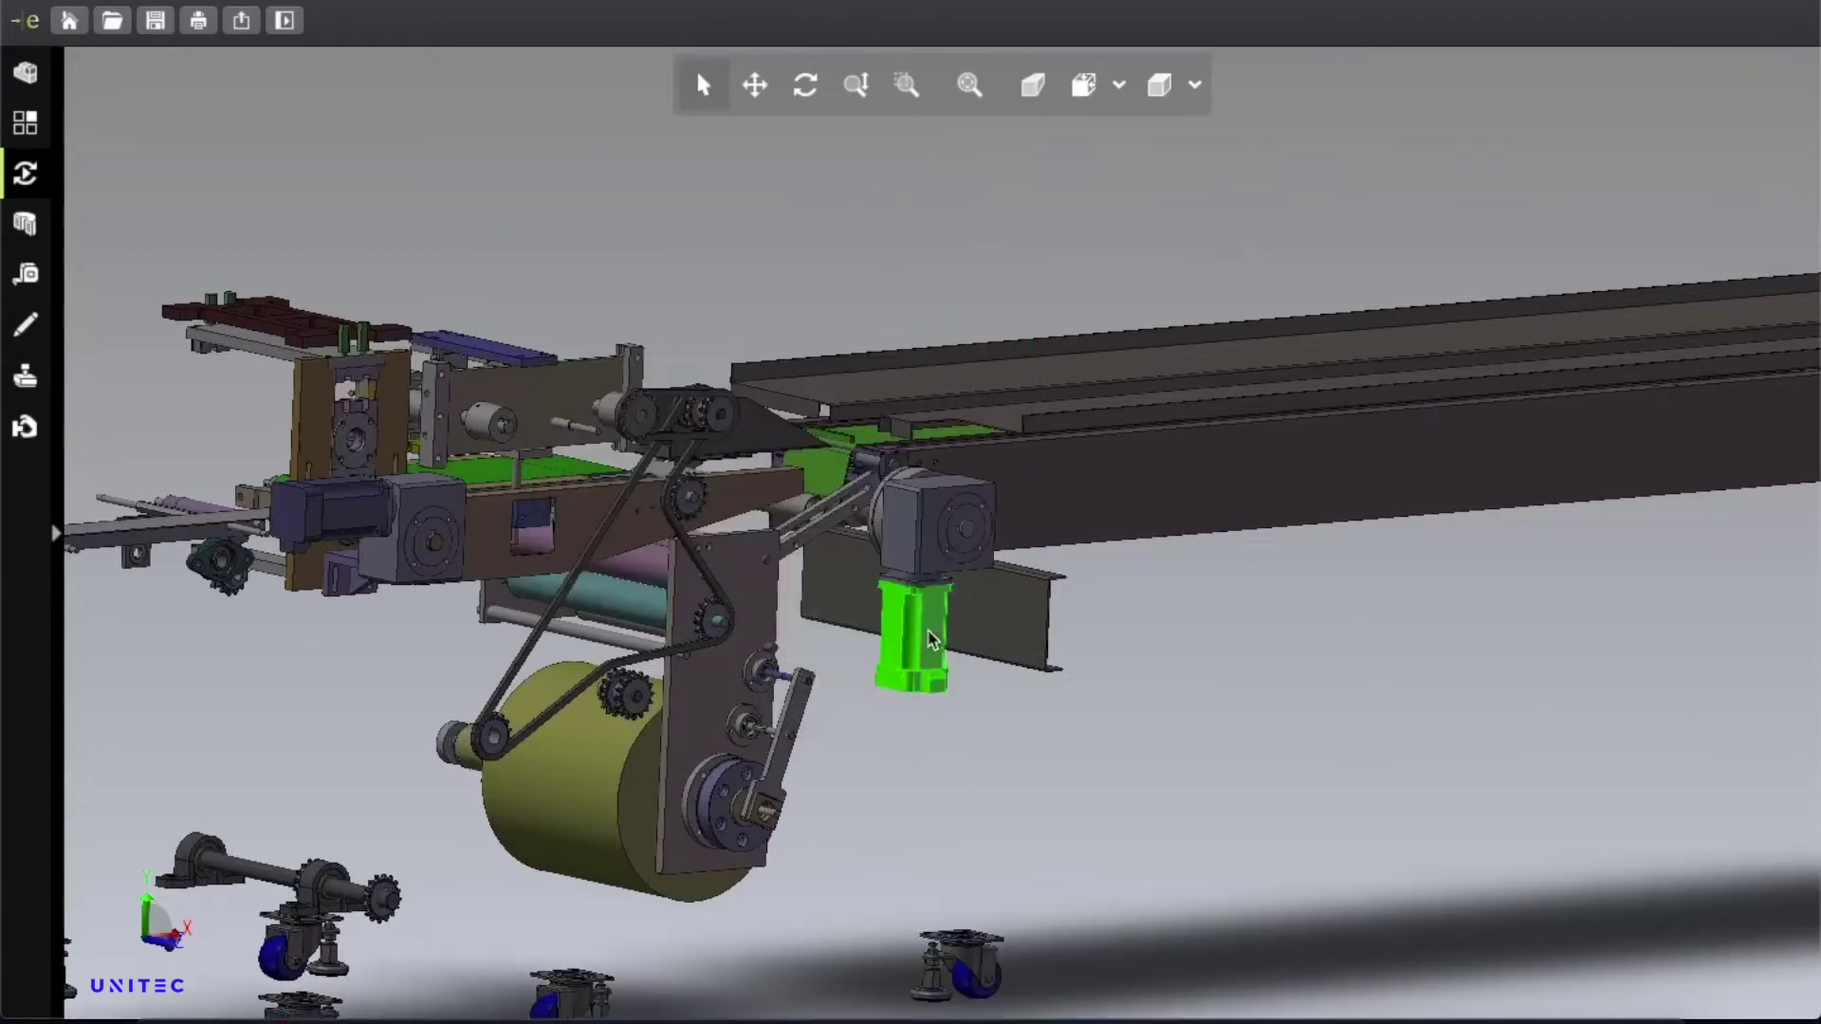
pyautogui.rightClick(932, 645)
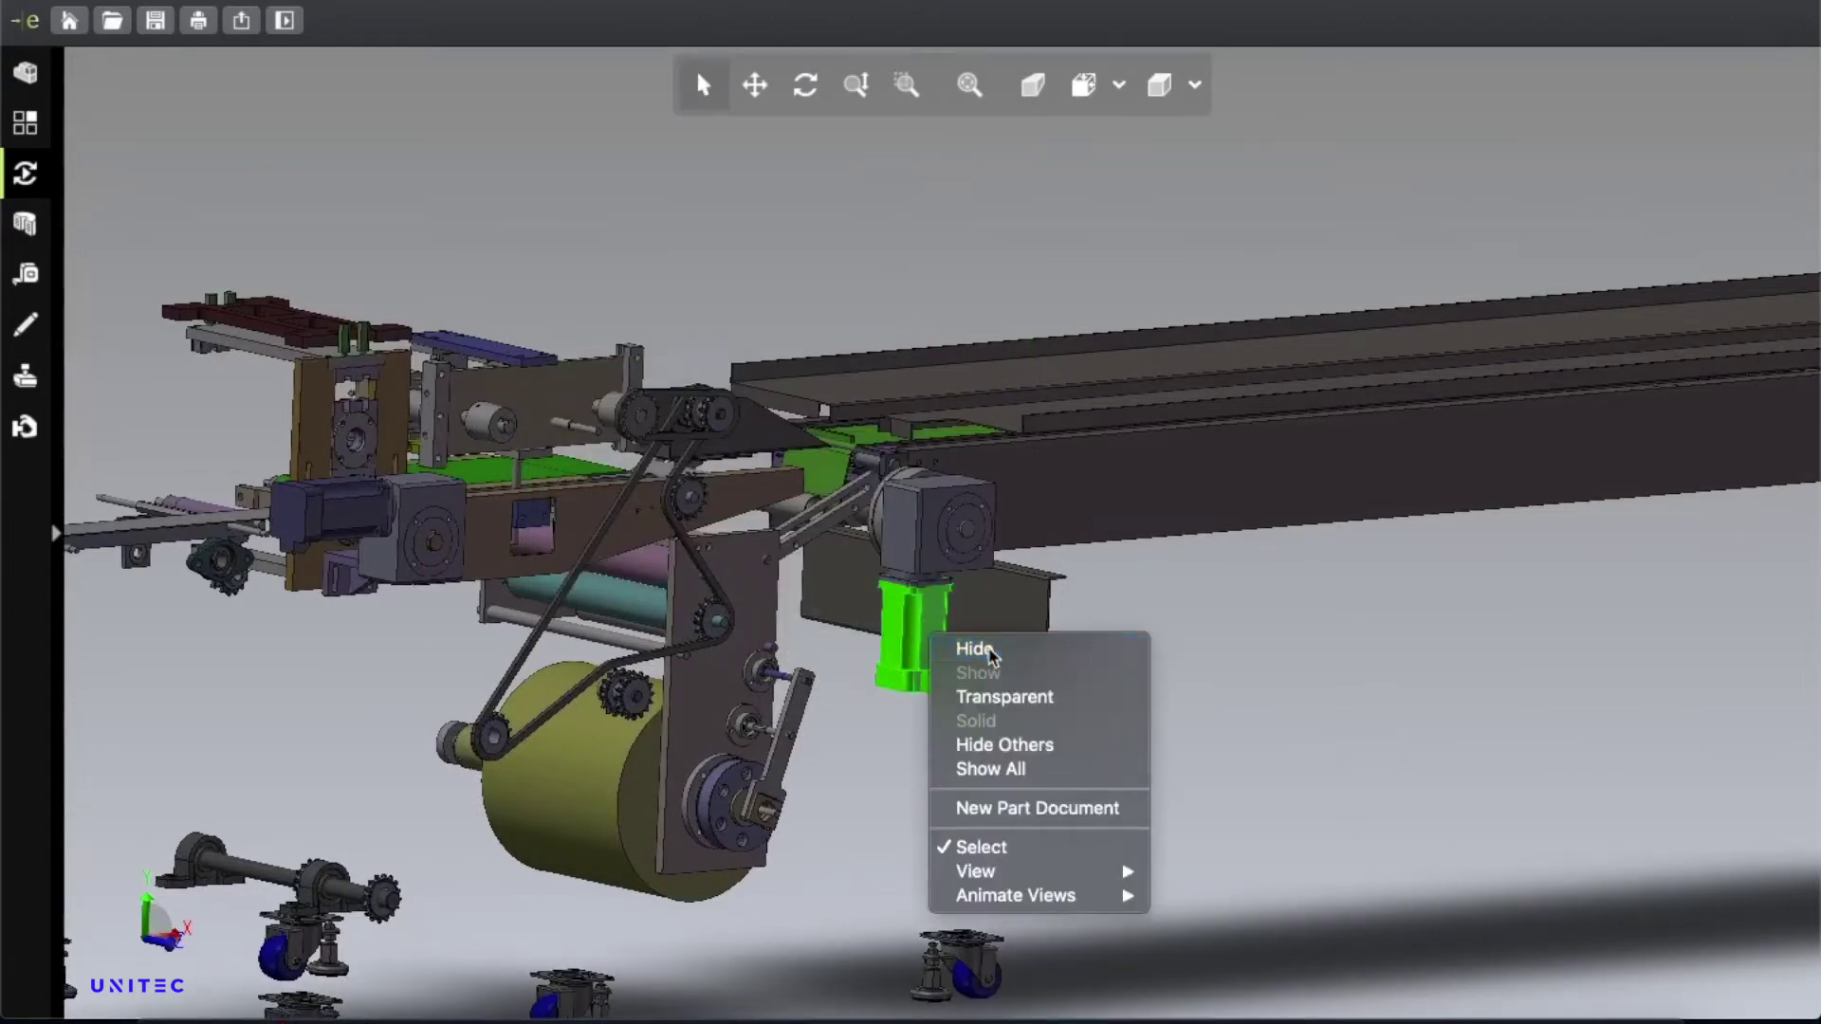
pyautogui.press('Escape')
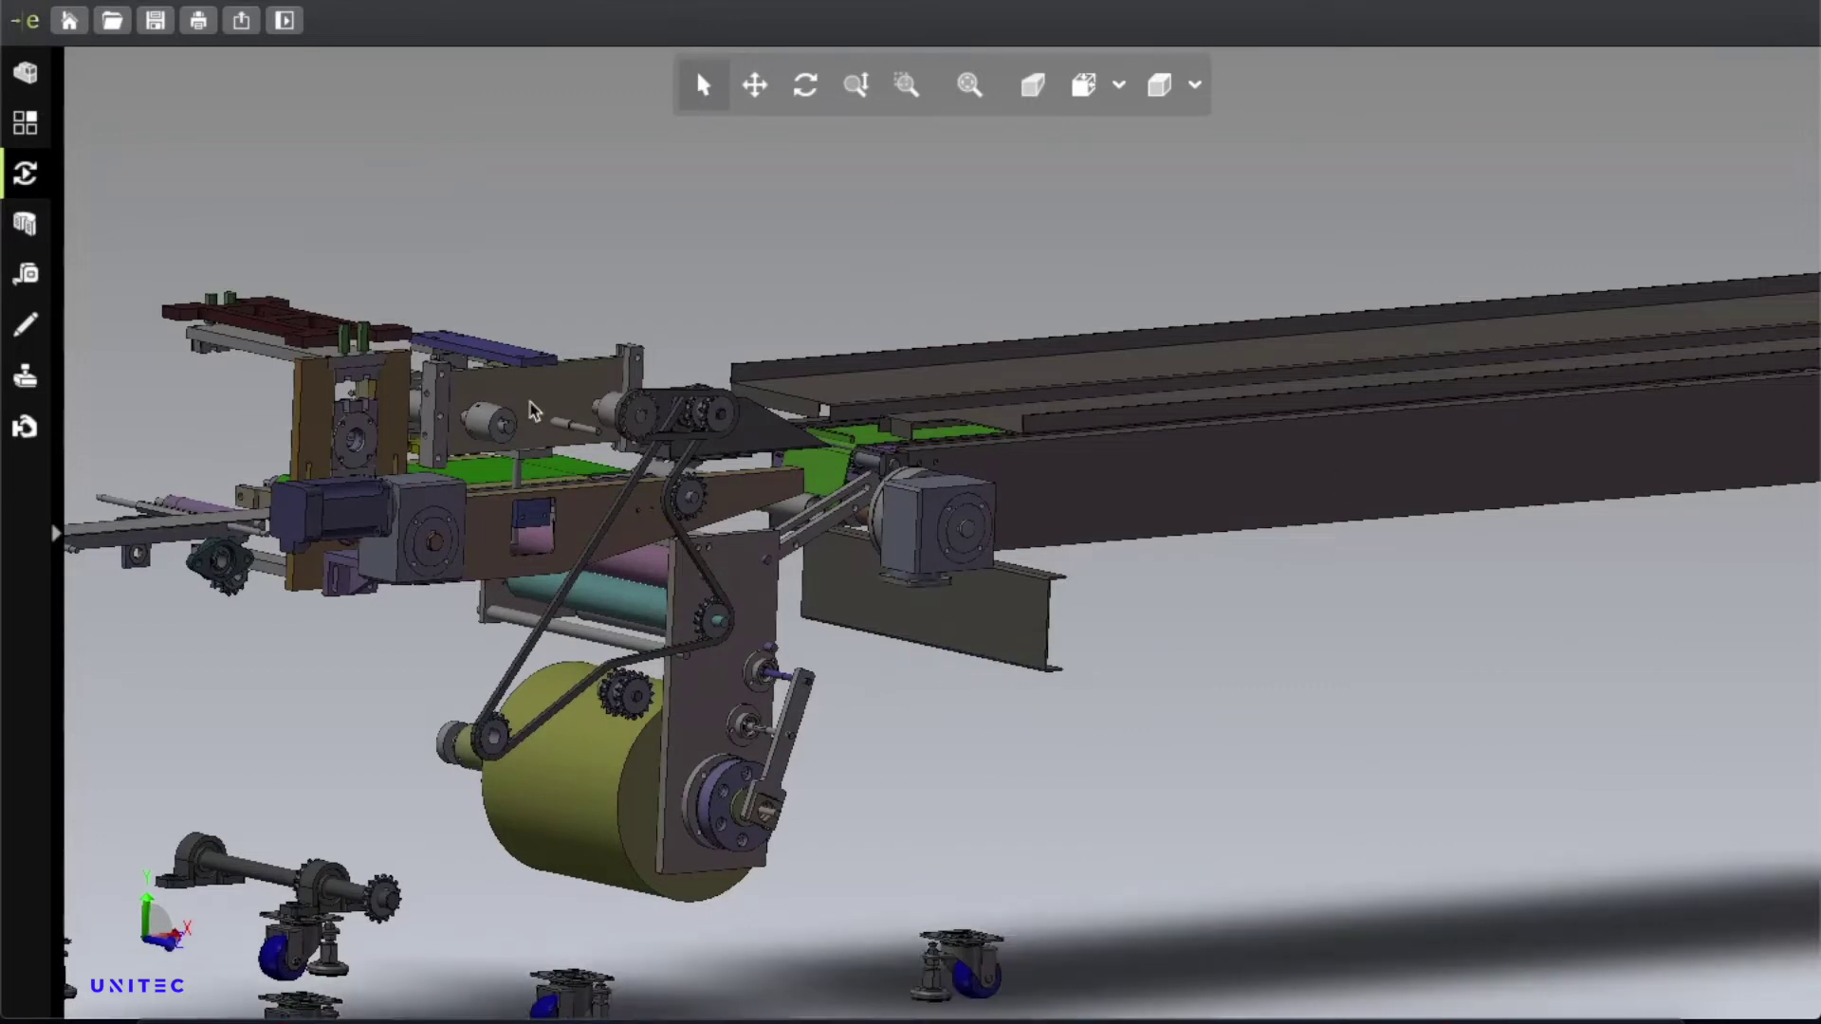
pyautogui.click(925, 521)
pyautogui.rightClick(924, 522)
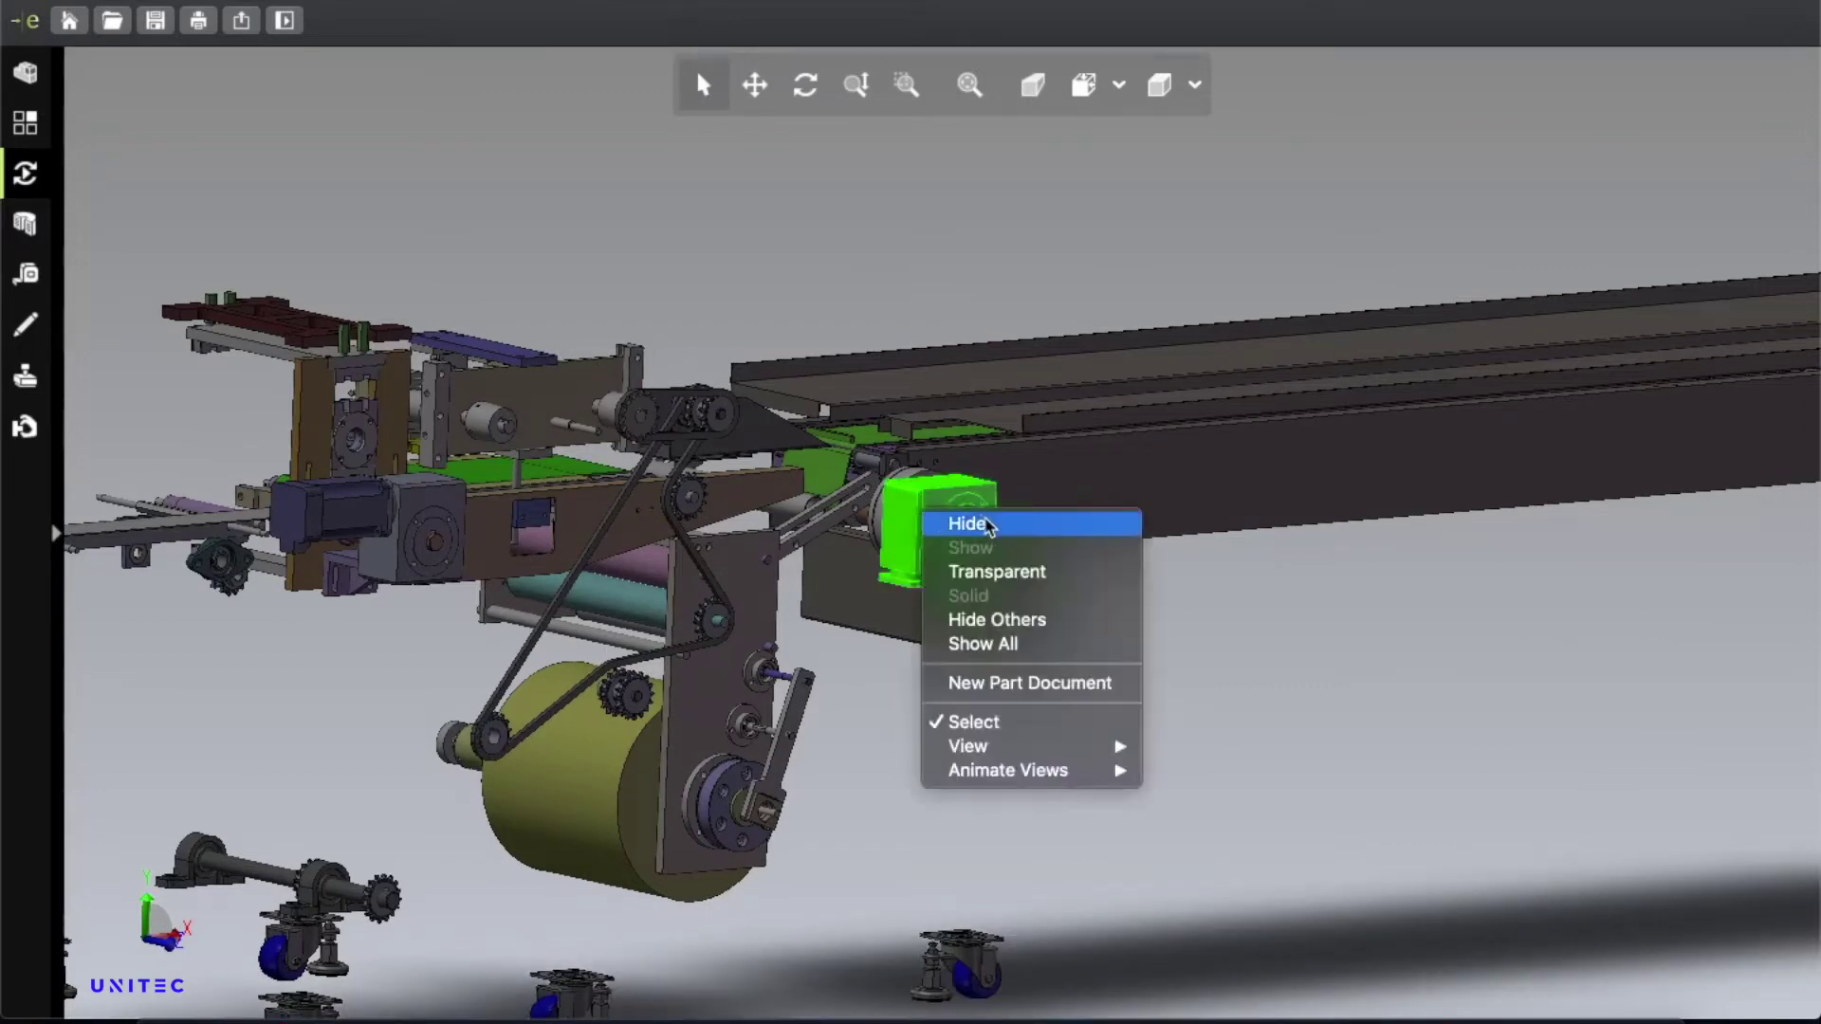
pyautogui.press('Escape')
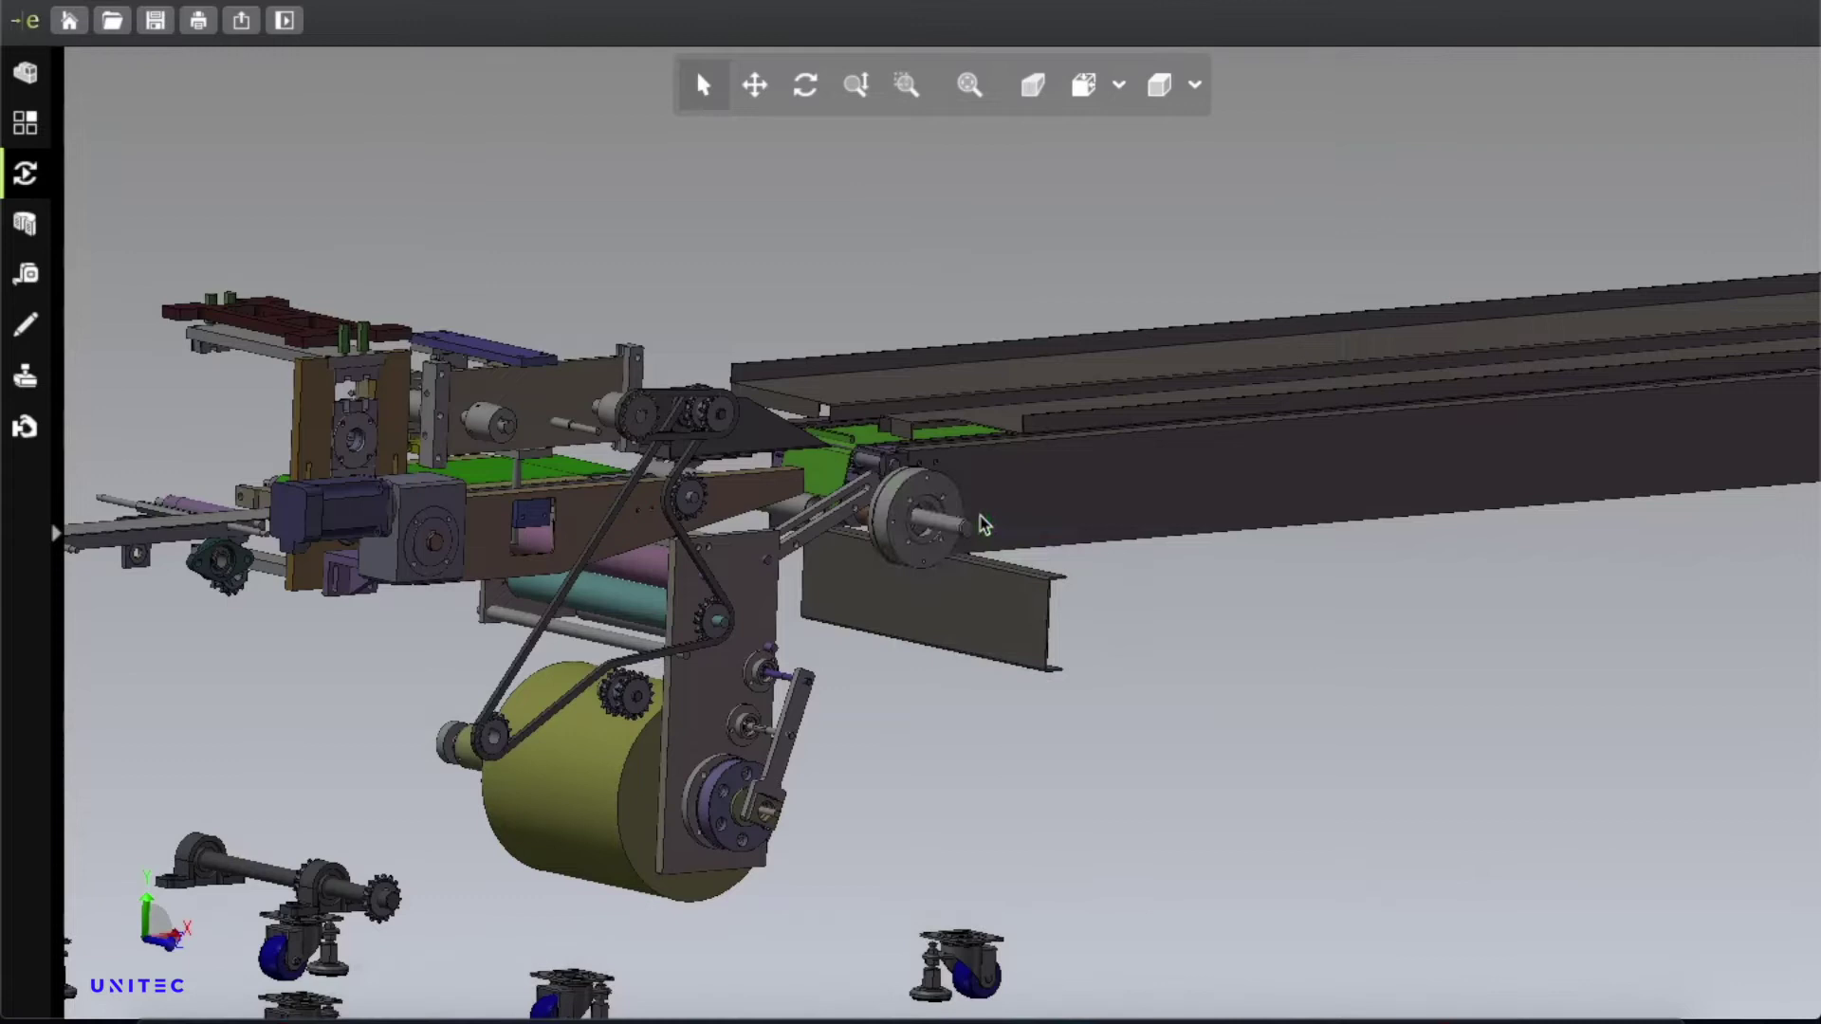
# Hide the round disc behind the removed gearbox and the ring directly behind it.
pyautogui.click(903, 527)
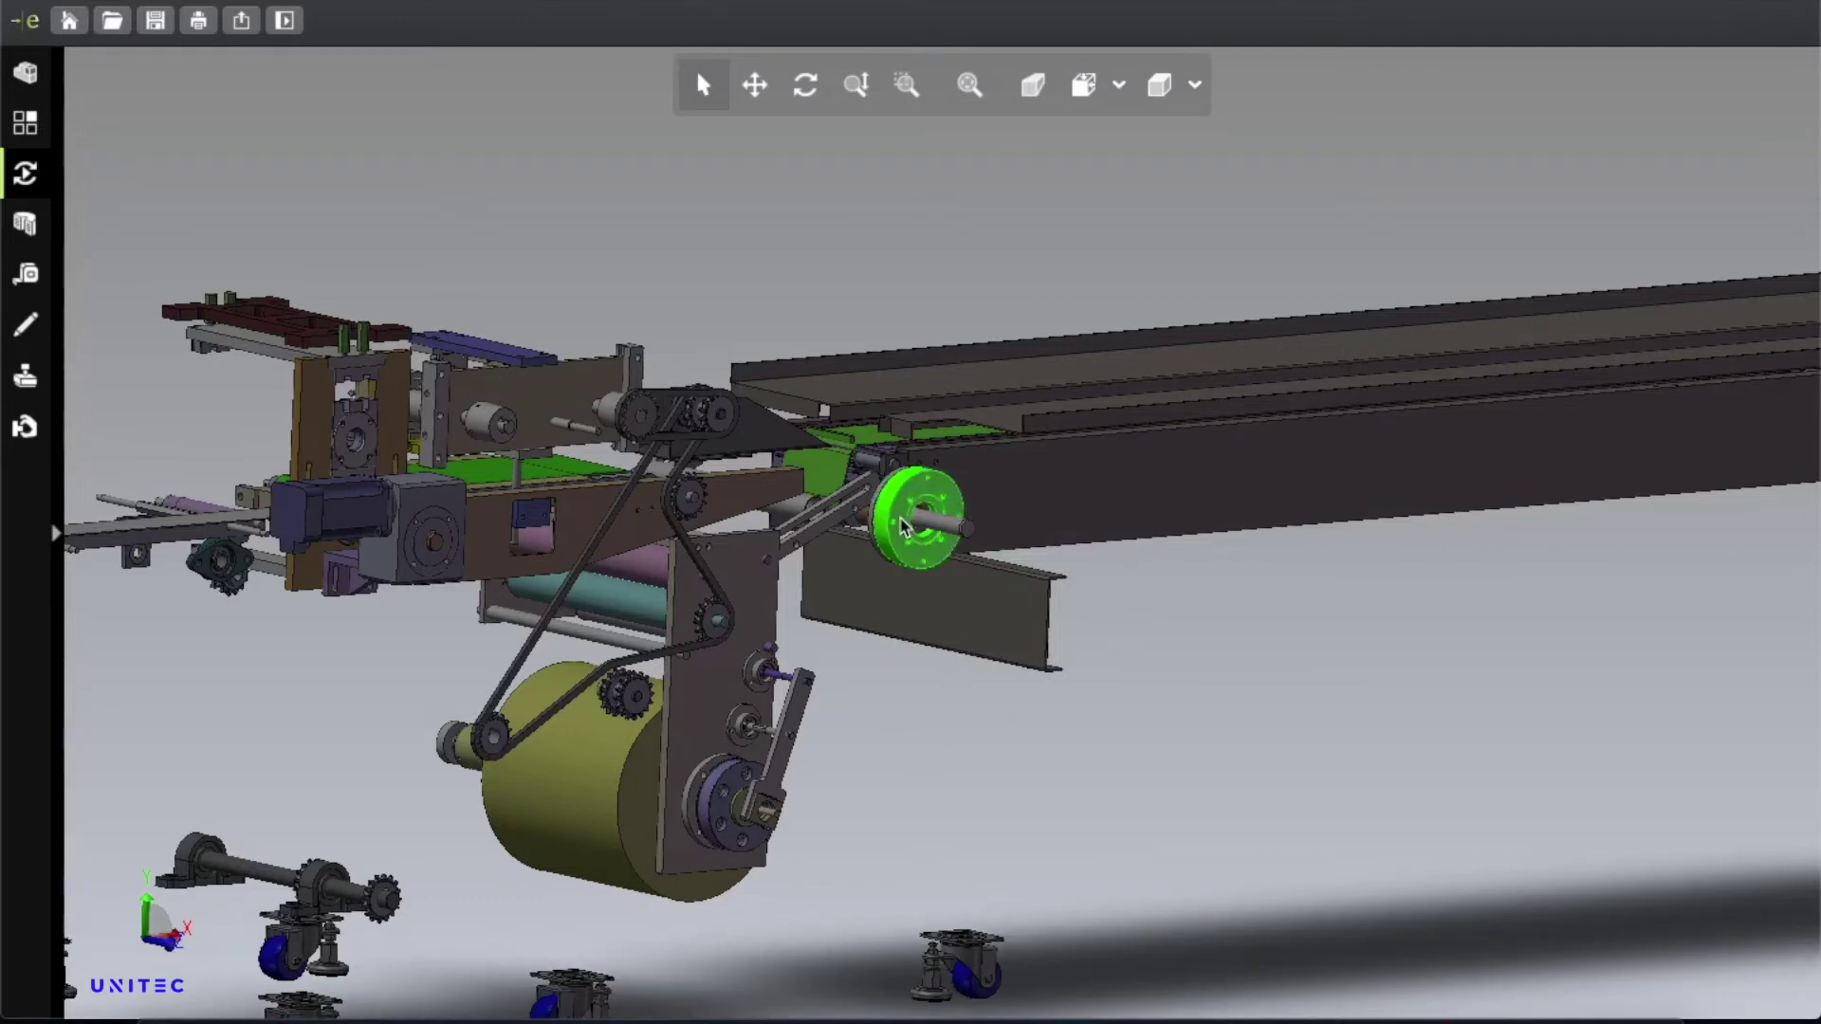
pyautogui.rightClick(903, 528)
pyautogui.press('Escape')
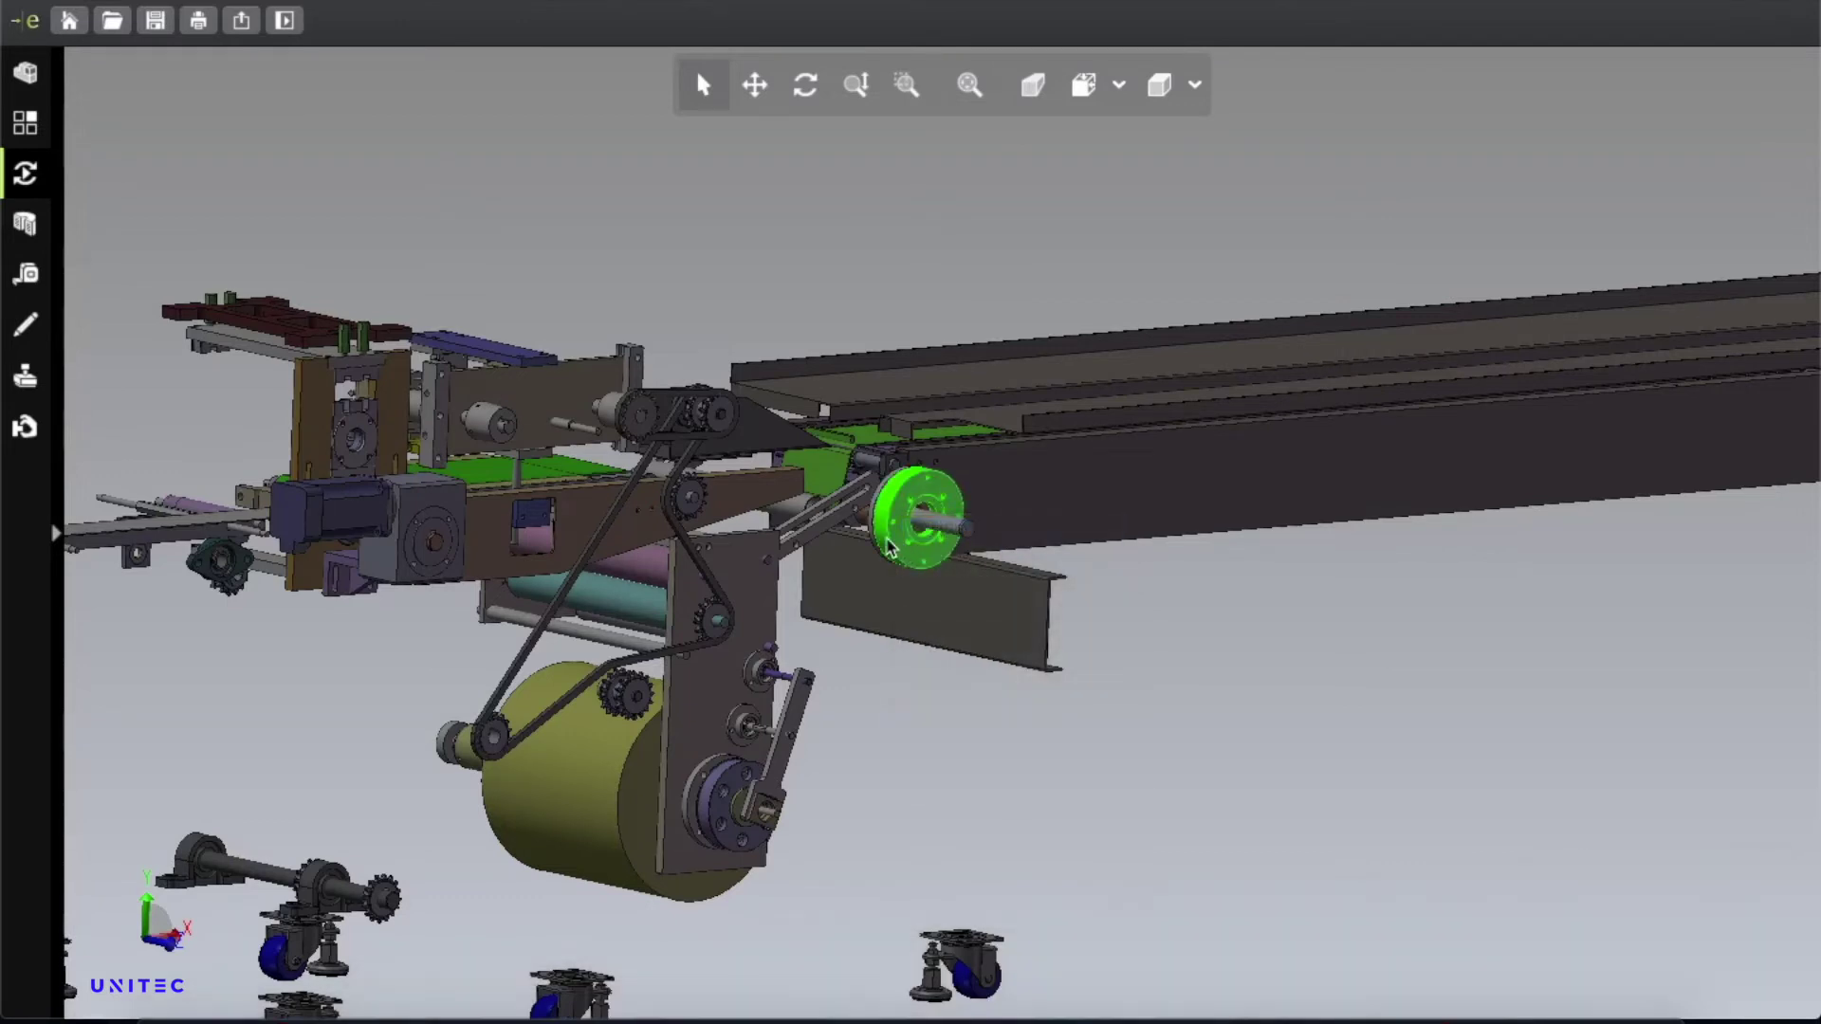
pyautogui.click(892, 542)
pyautogui.rightClick(895, 529)
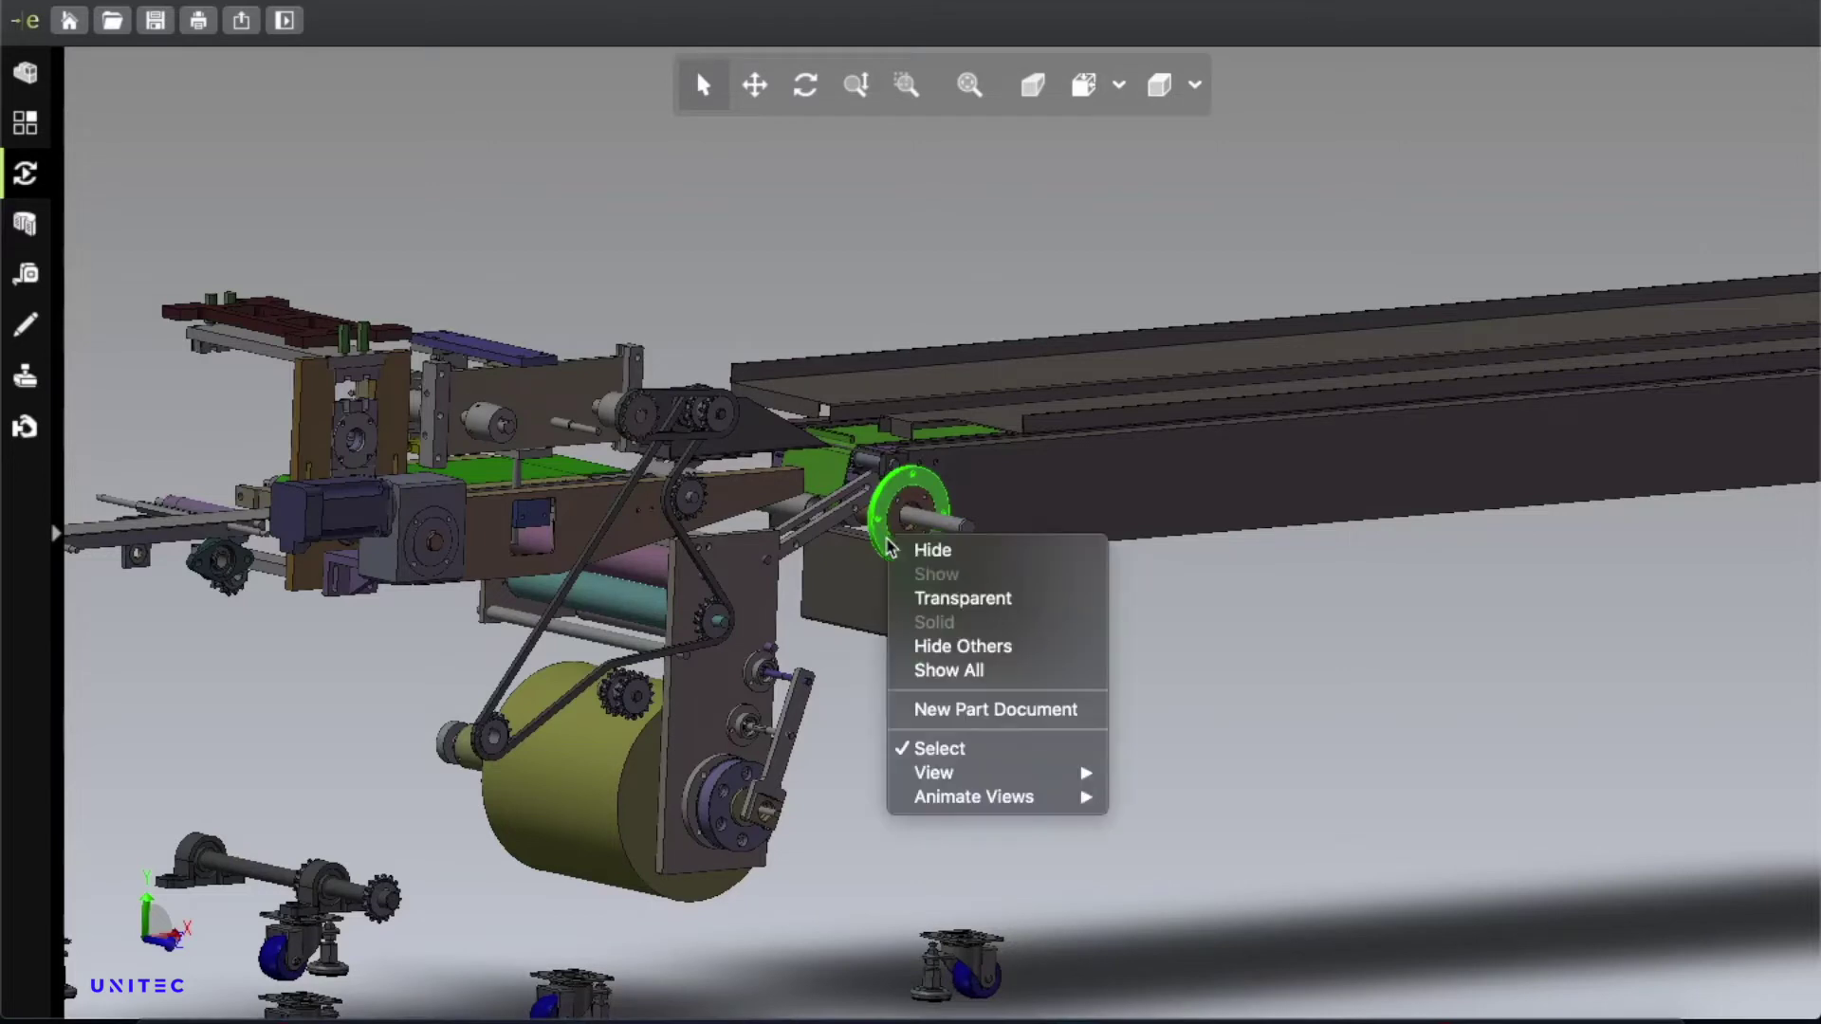
pyautogui.press('Escape')
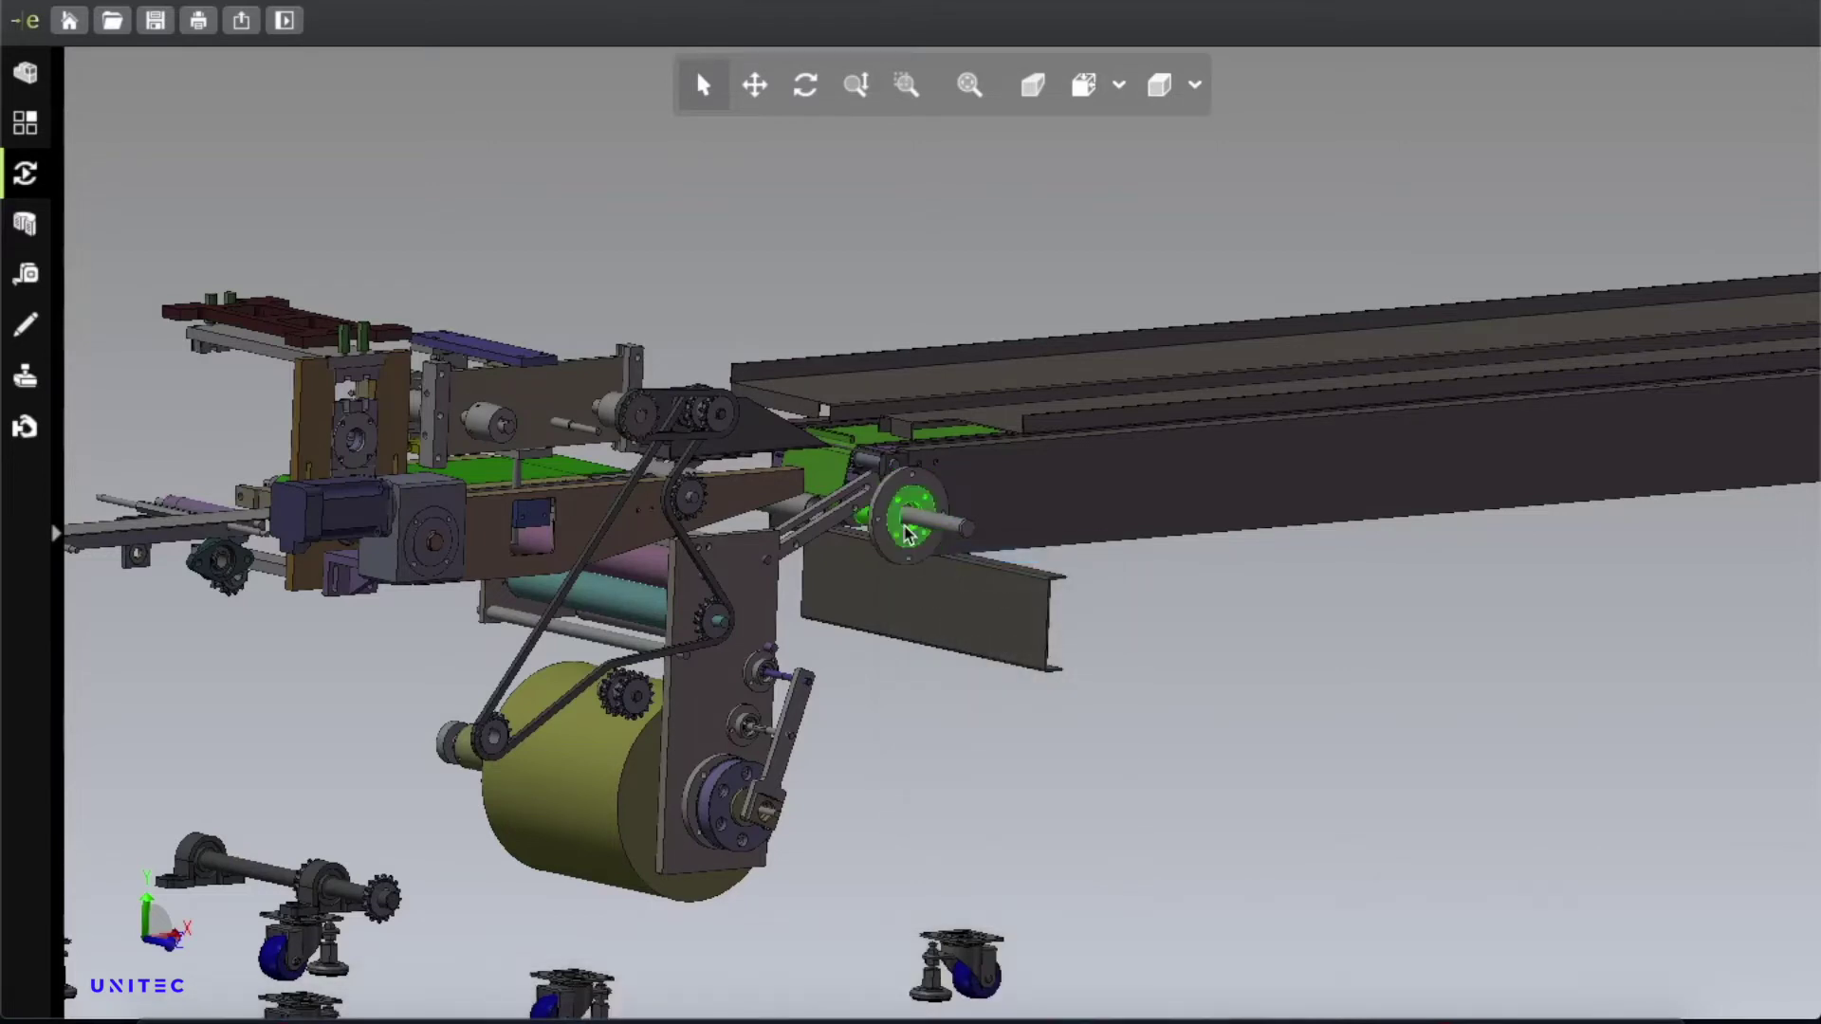
# Hide the flanged hub and the drive shaft running through it at the infeed conveyor's end.
pyautogui.rightClick(908, 534)
pyautogui.click(948, 530)
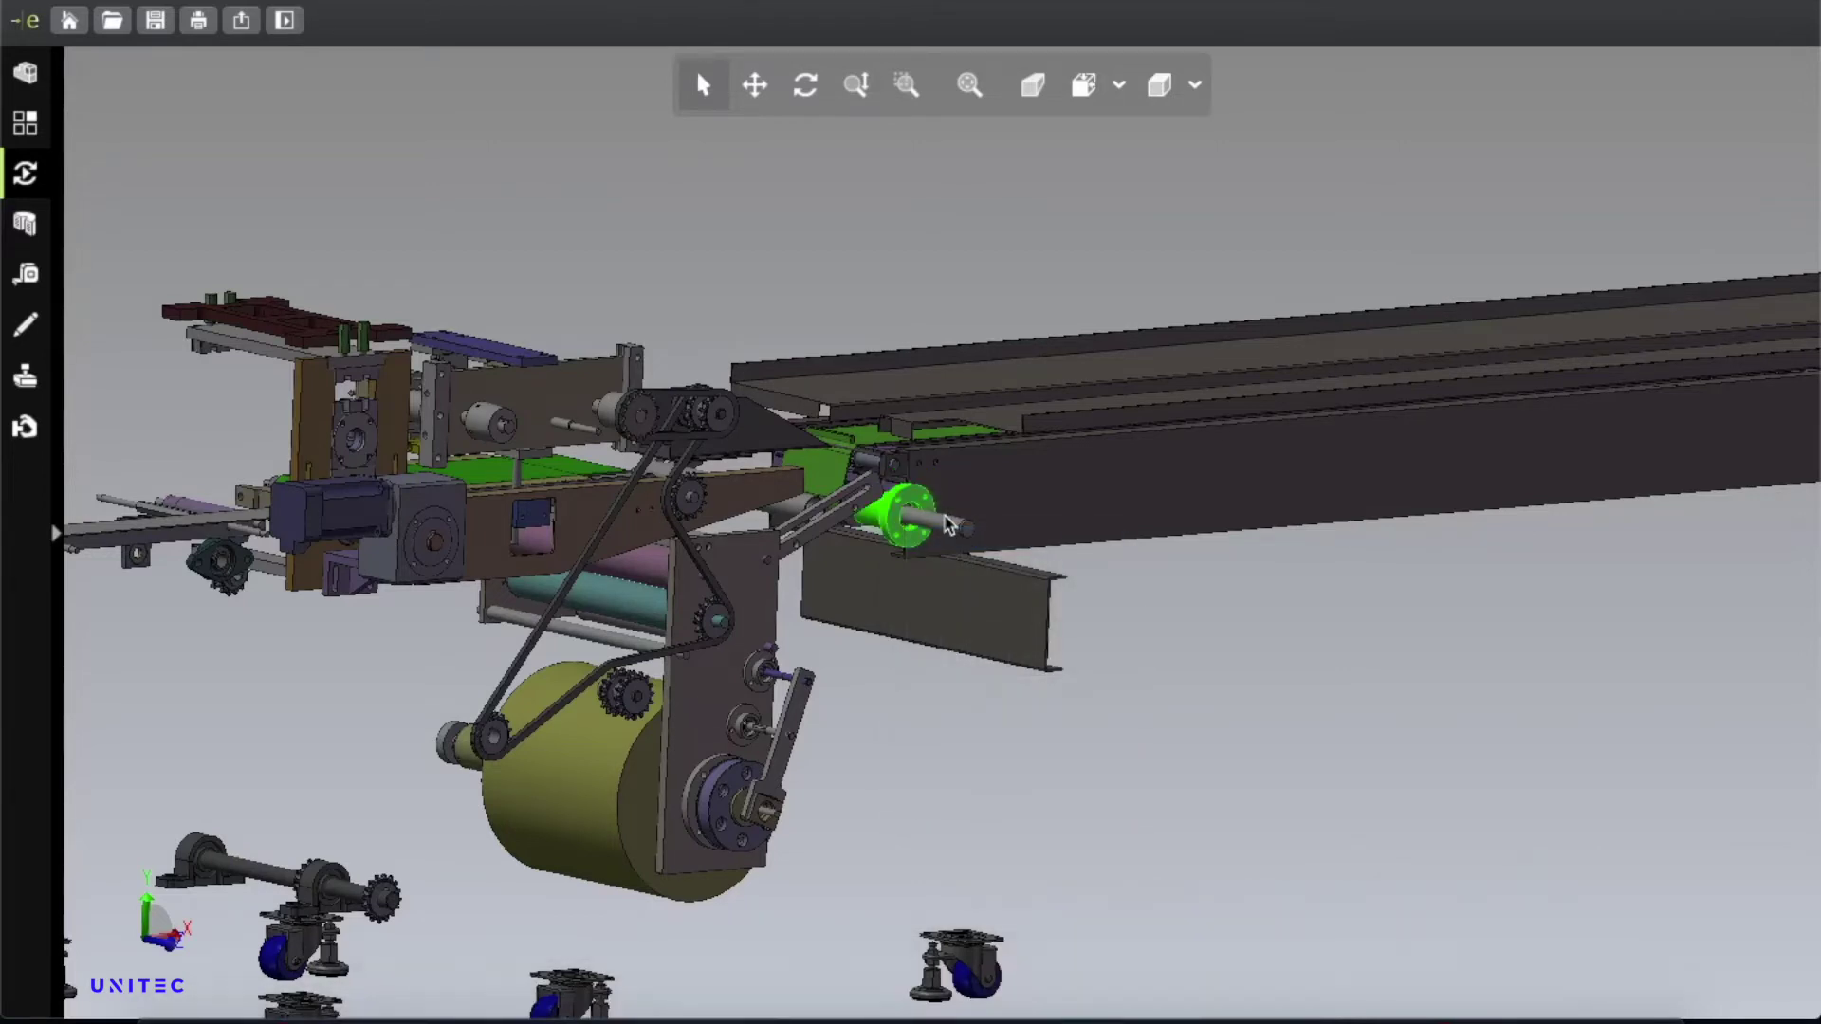
pyautogui.rightClick(948, 526)
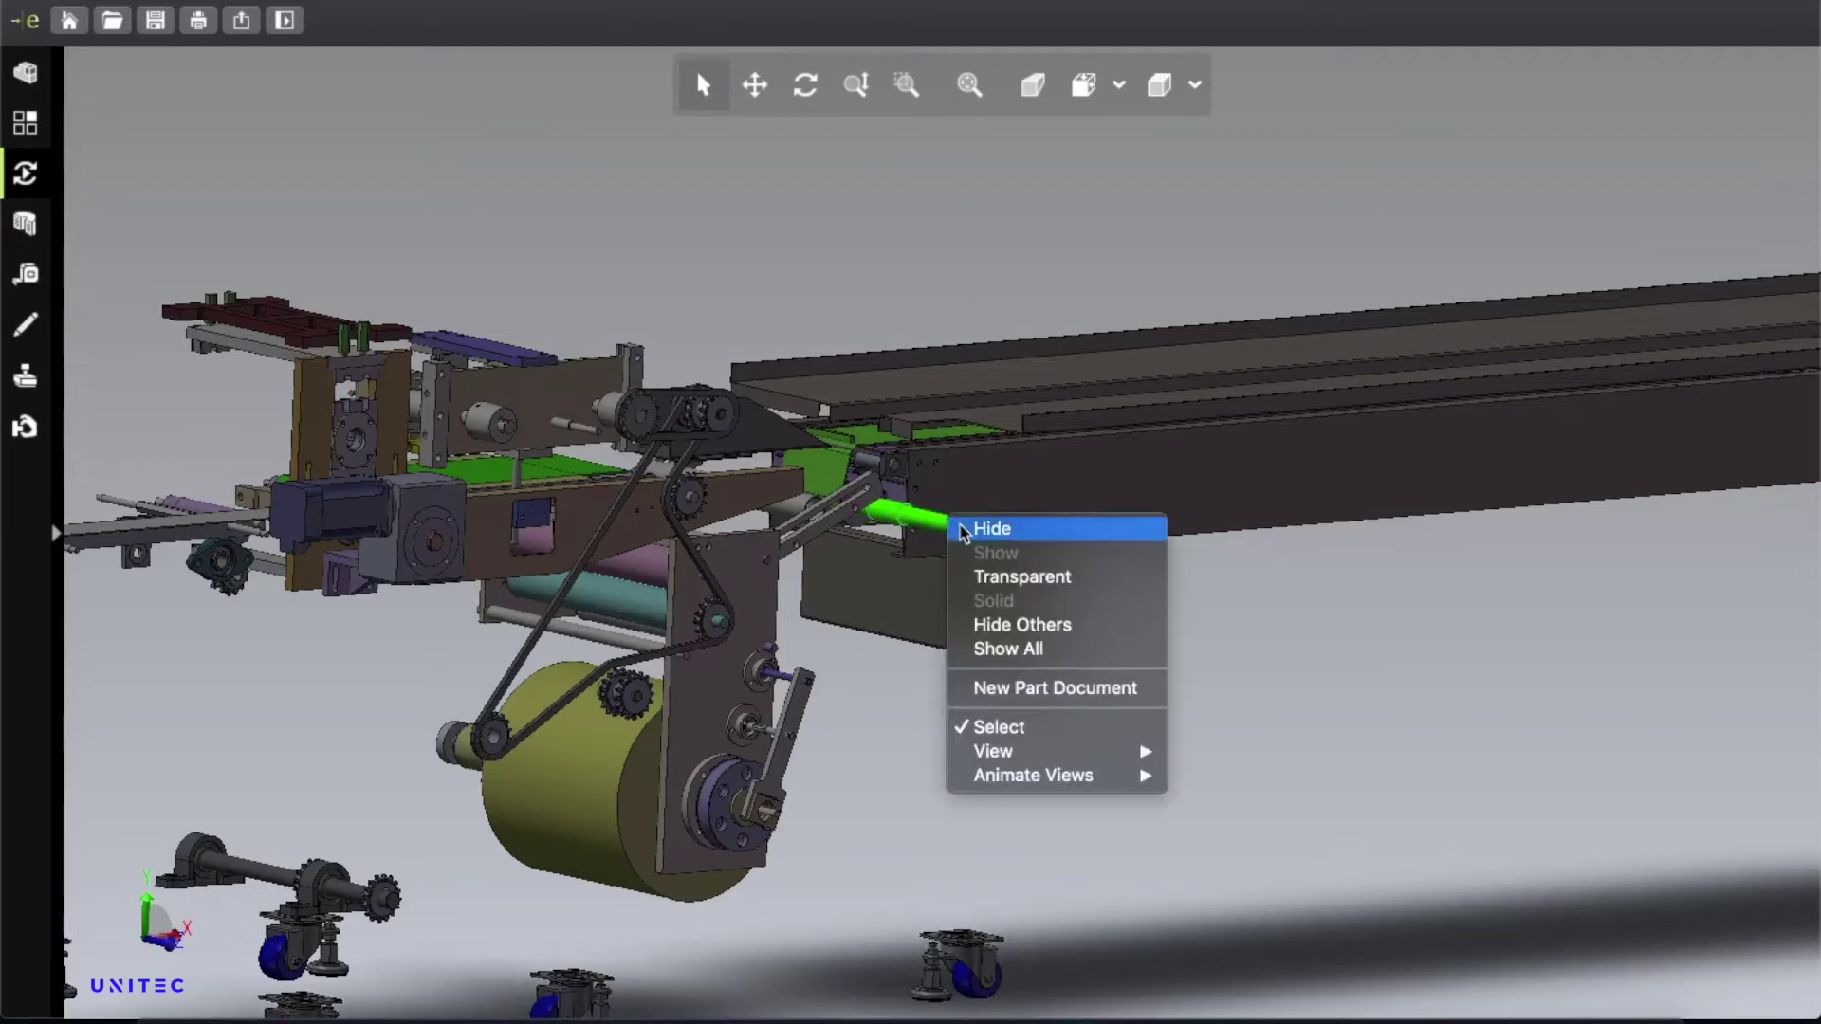
pyautogui.click(960, 525)
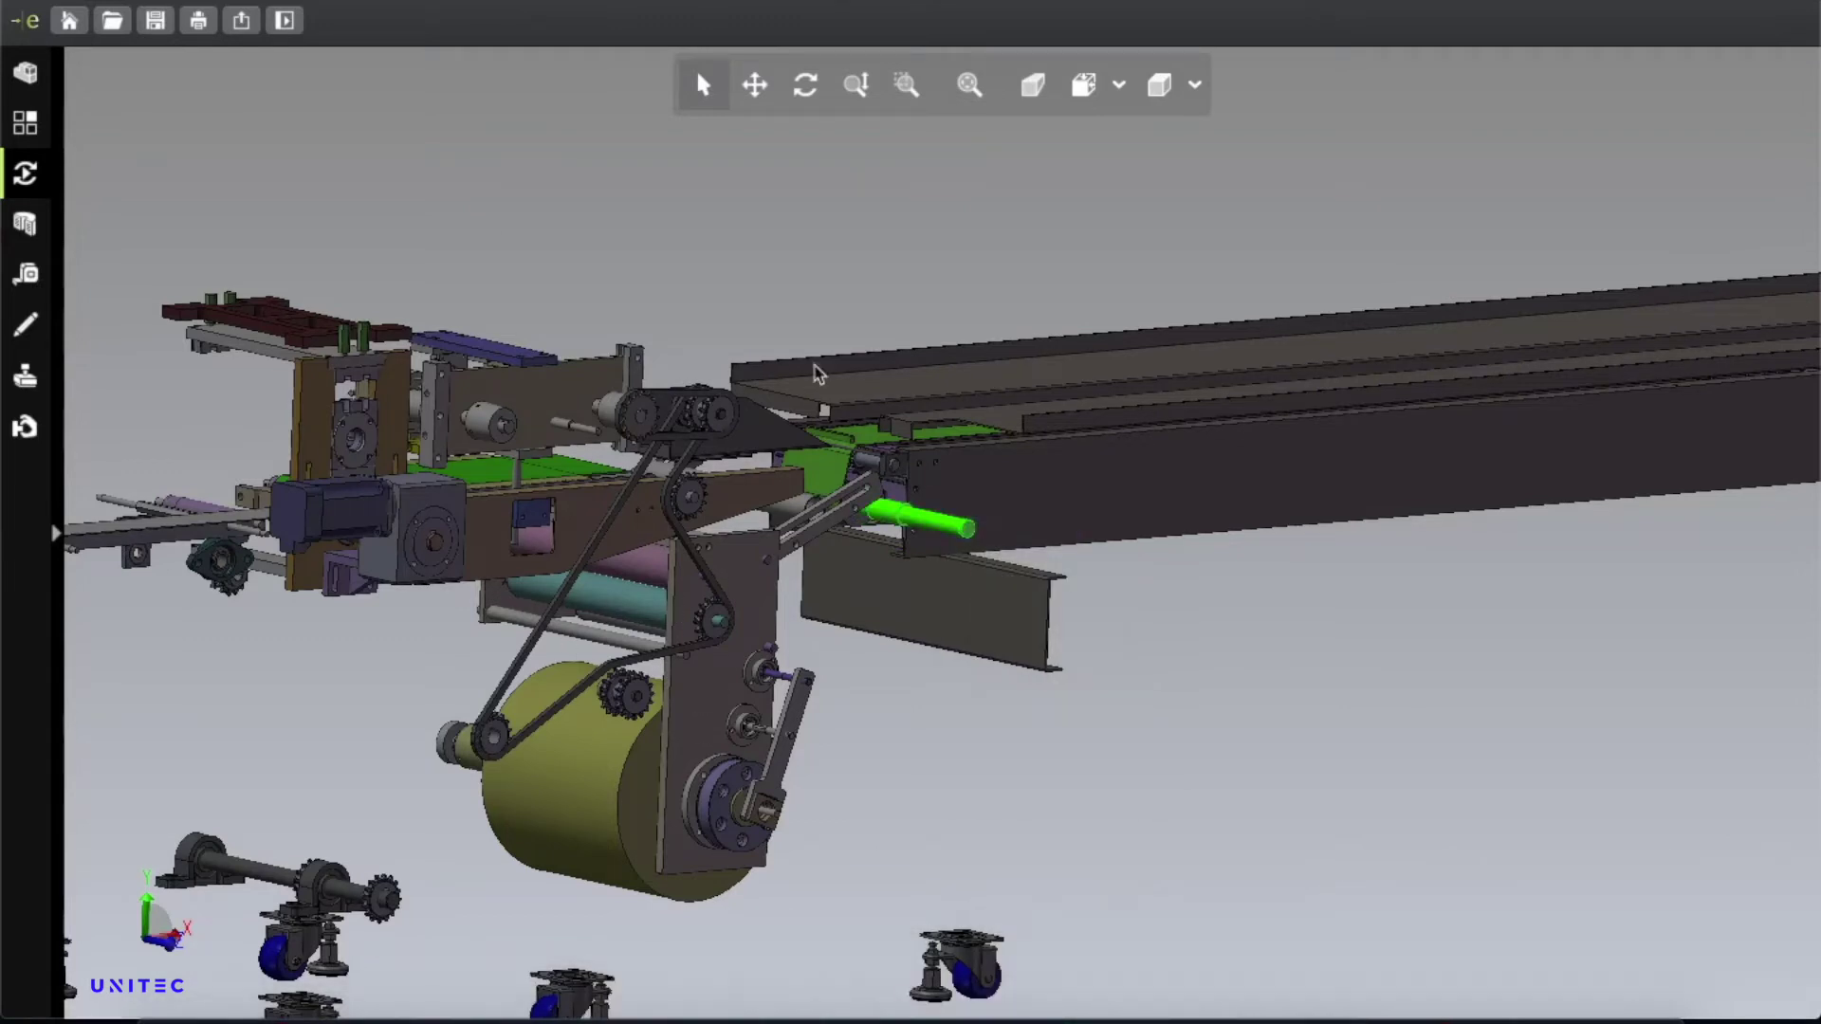
# Hide the vertical support plate beside the yellow film roll.
pyautogui.click(698, 738)
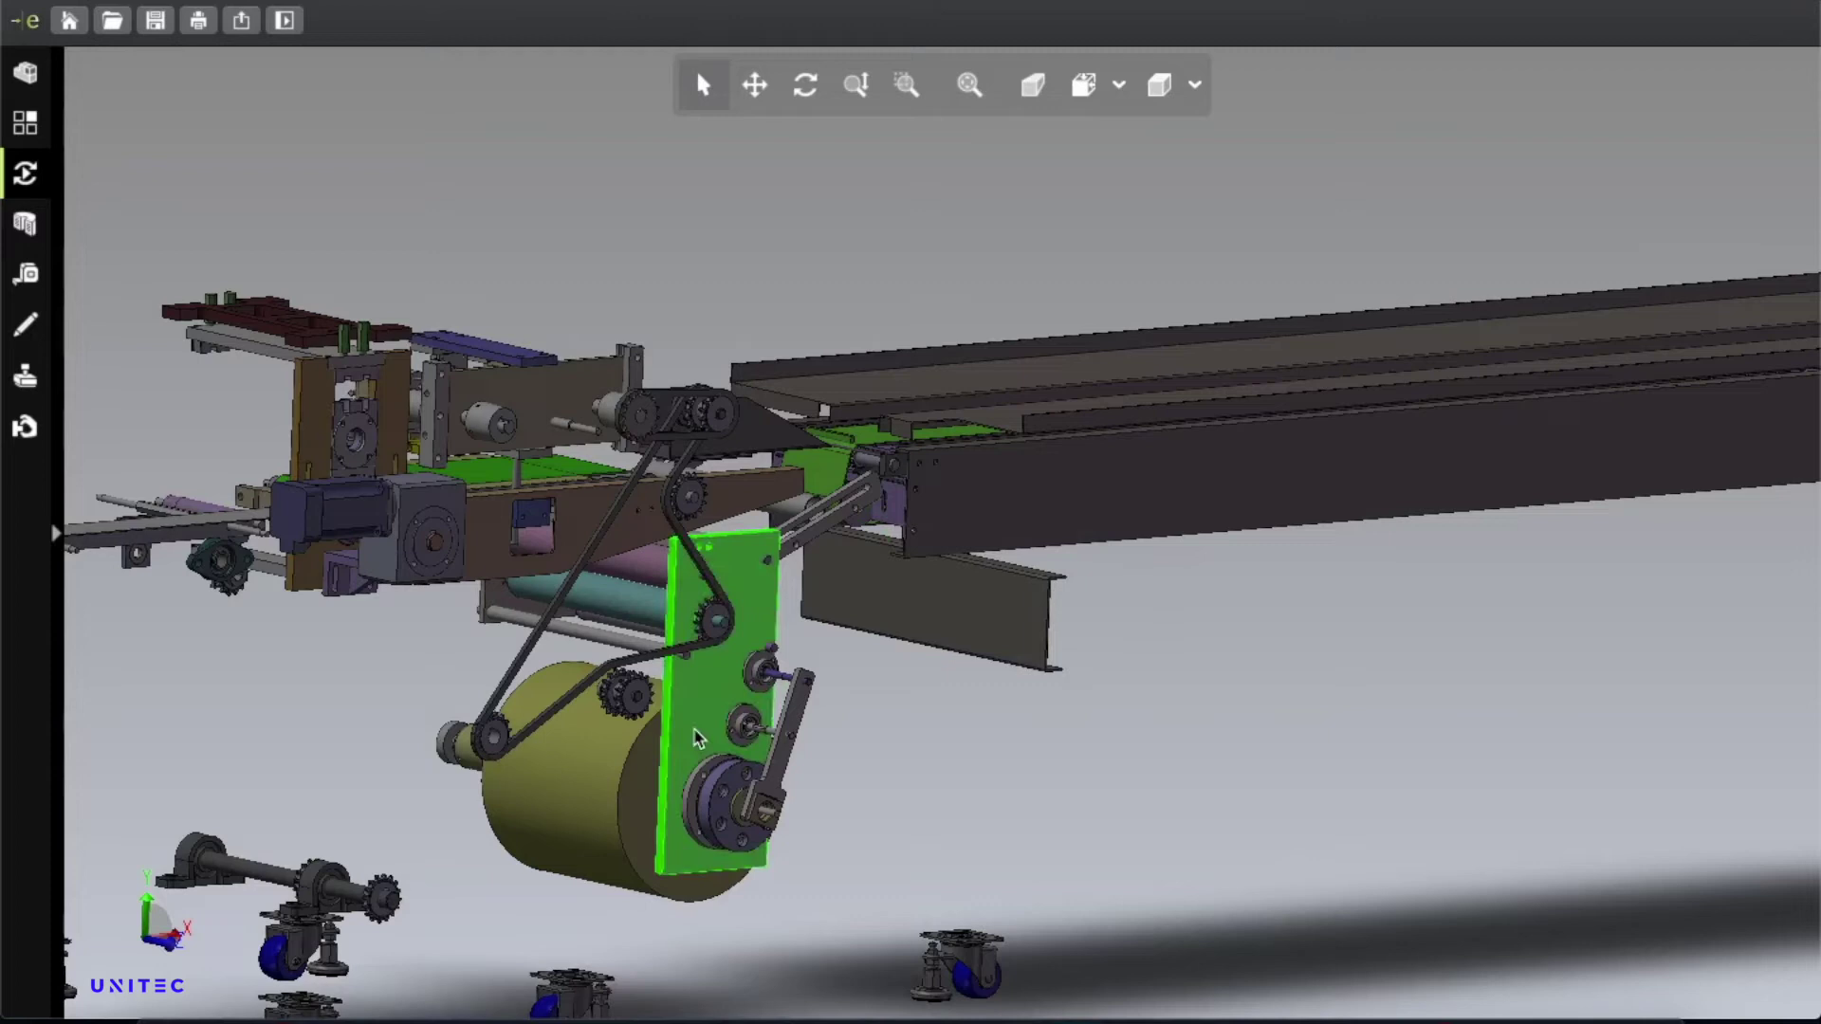
pyautogui.rightClick(698, 738)
pyautogui.click(744, 740)
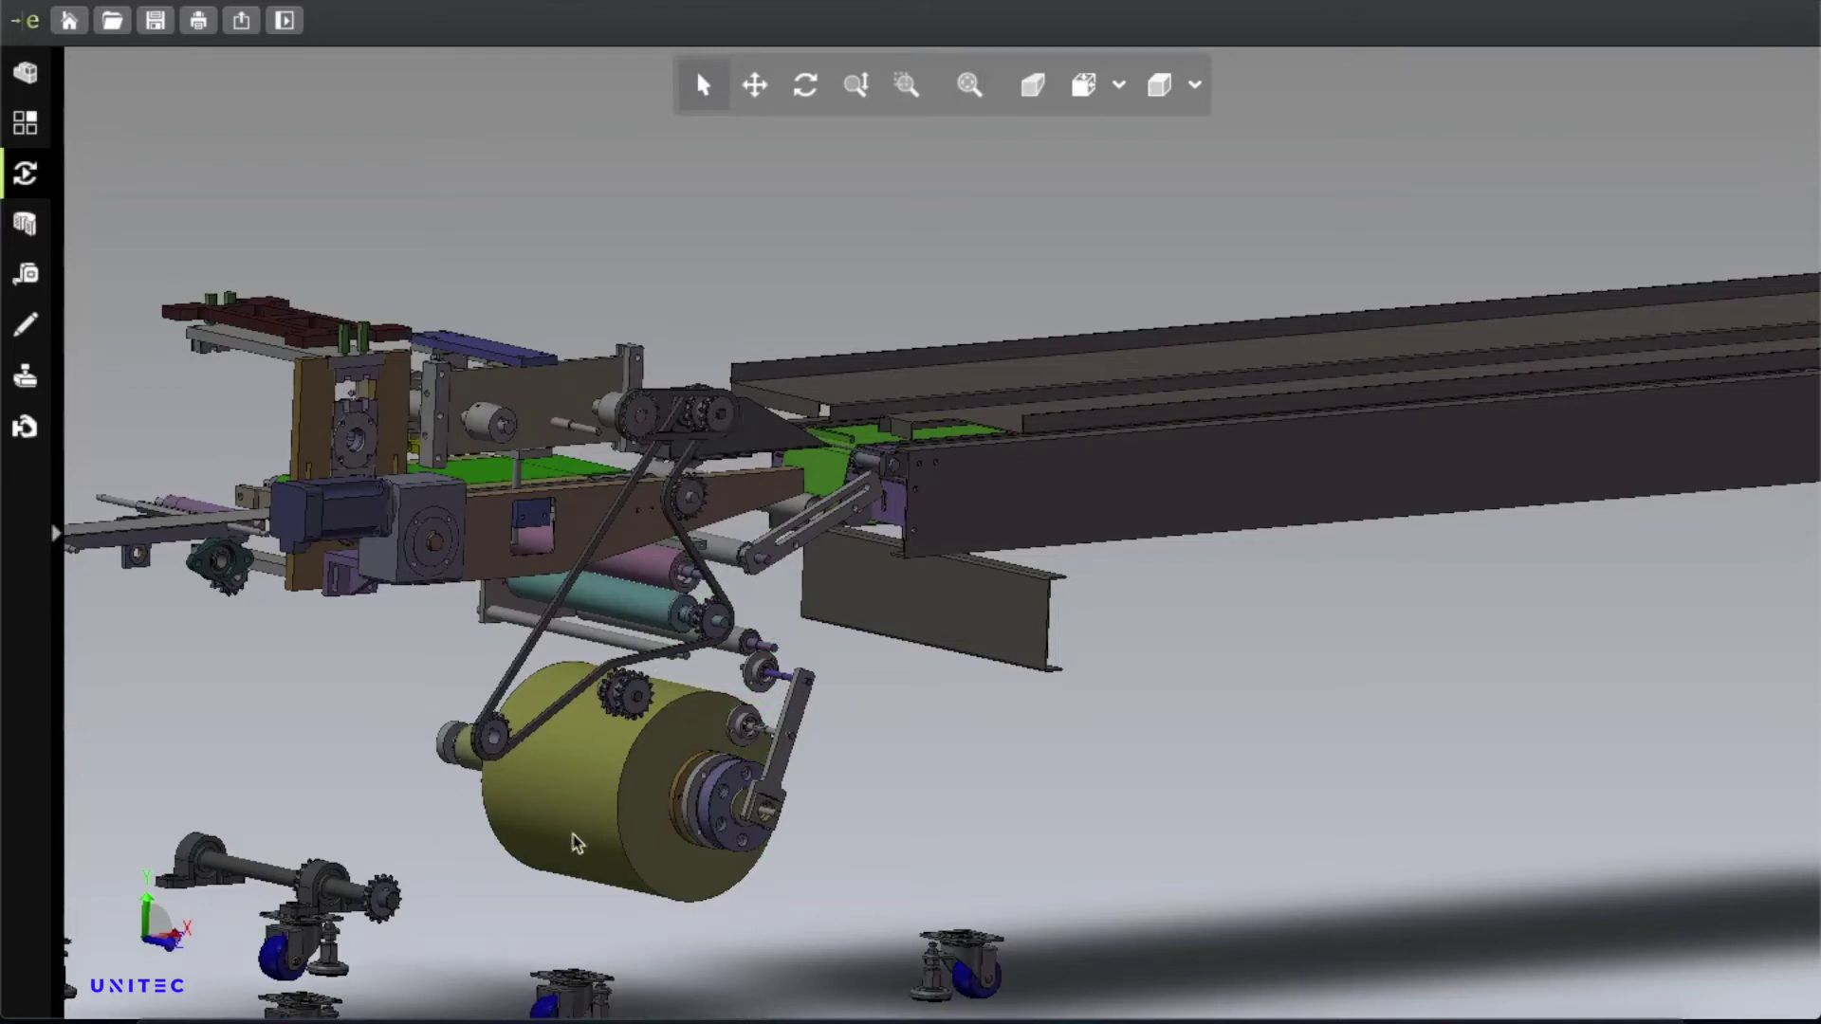
# Hide the sprocket at the lower end of the long drive chain and the front sprocket above the yellow film roll.
pyautogui.click(487, 749)
pyautogui.rightClick(486, 748)
pyautogui.press('Escape')
pyautogui.click(630, 710)
pyautogui.rightClick(626, 698)
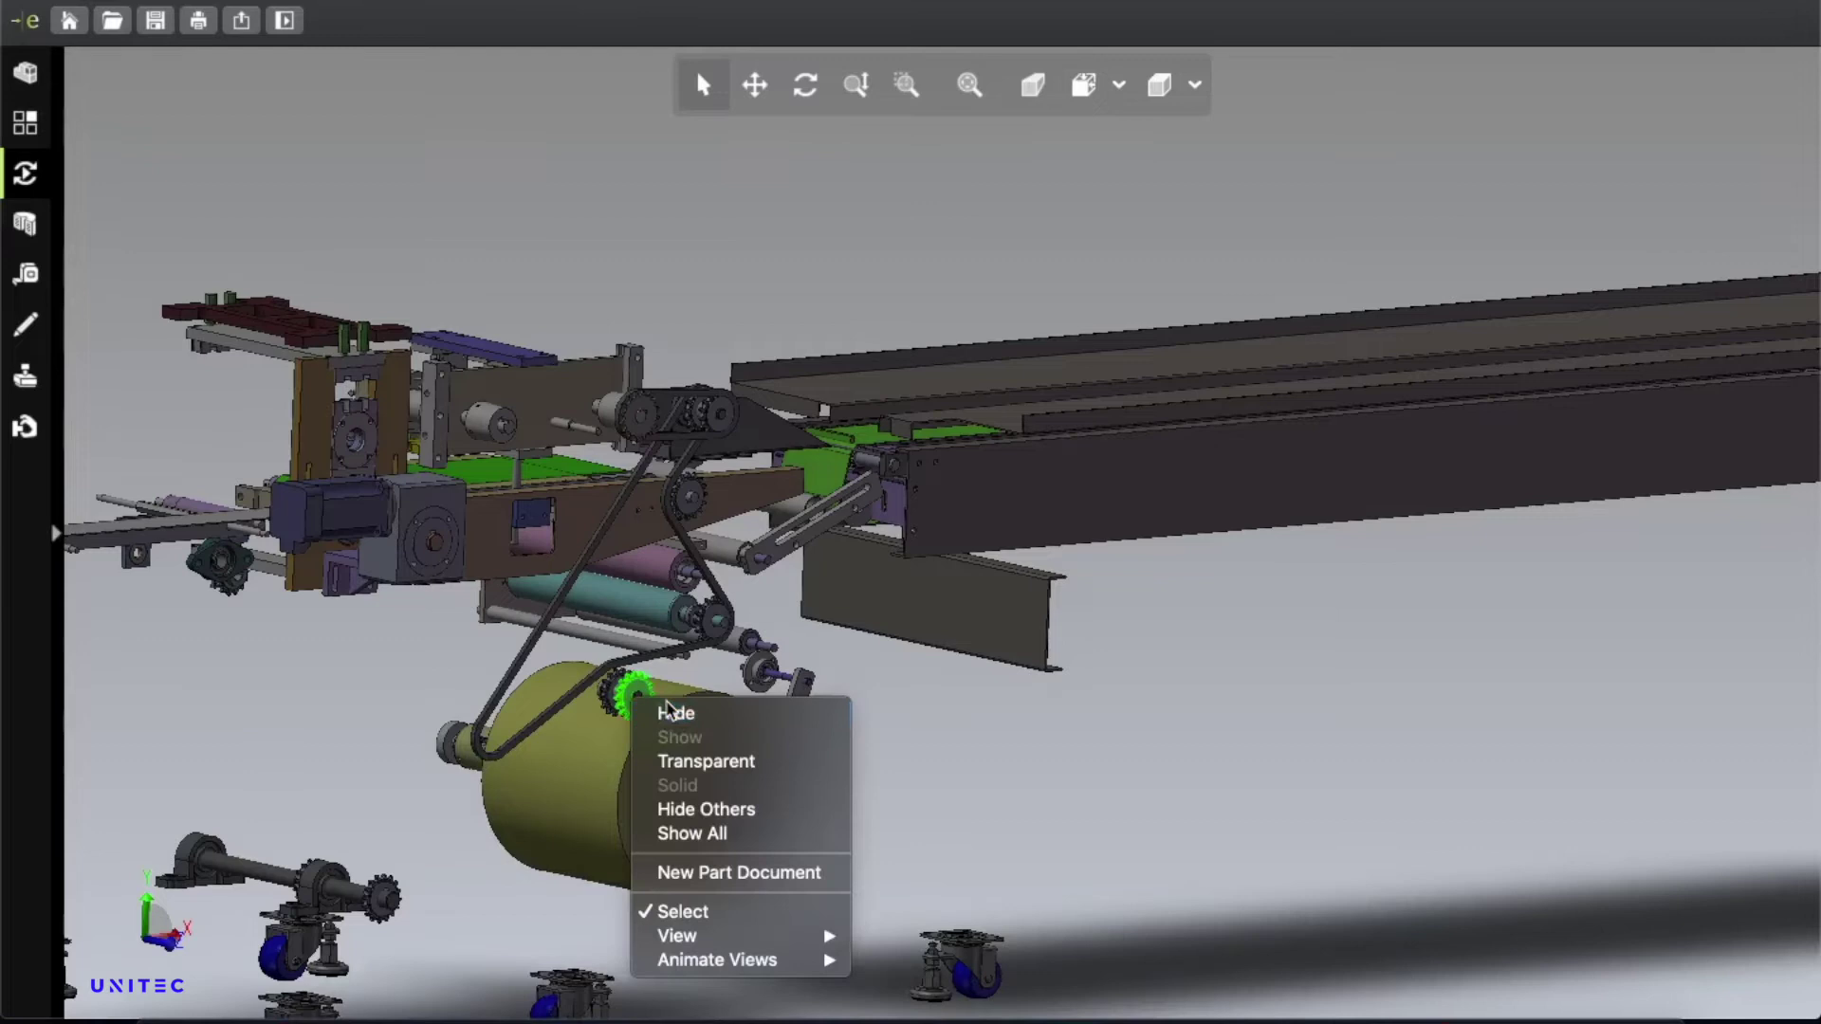
pyautogui.press('Escape')
# Hide the long drive chain and the brown side plate with the rectangular window behind it.
pyautogui.click(651, 657)
pyautogui.rightClick(661, 649)
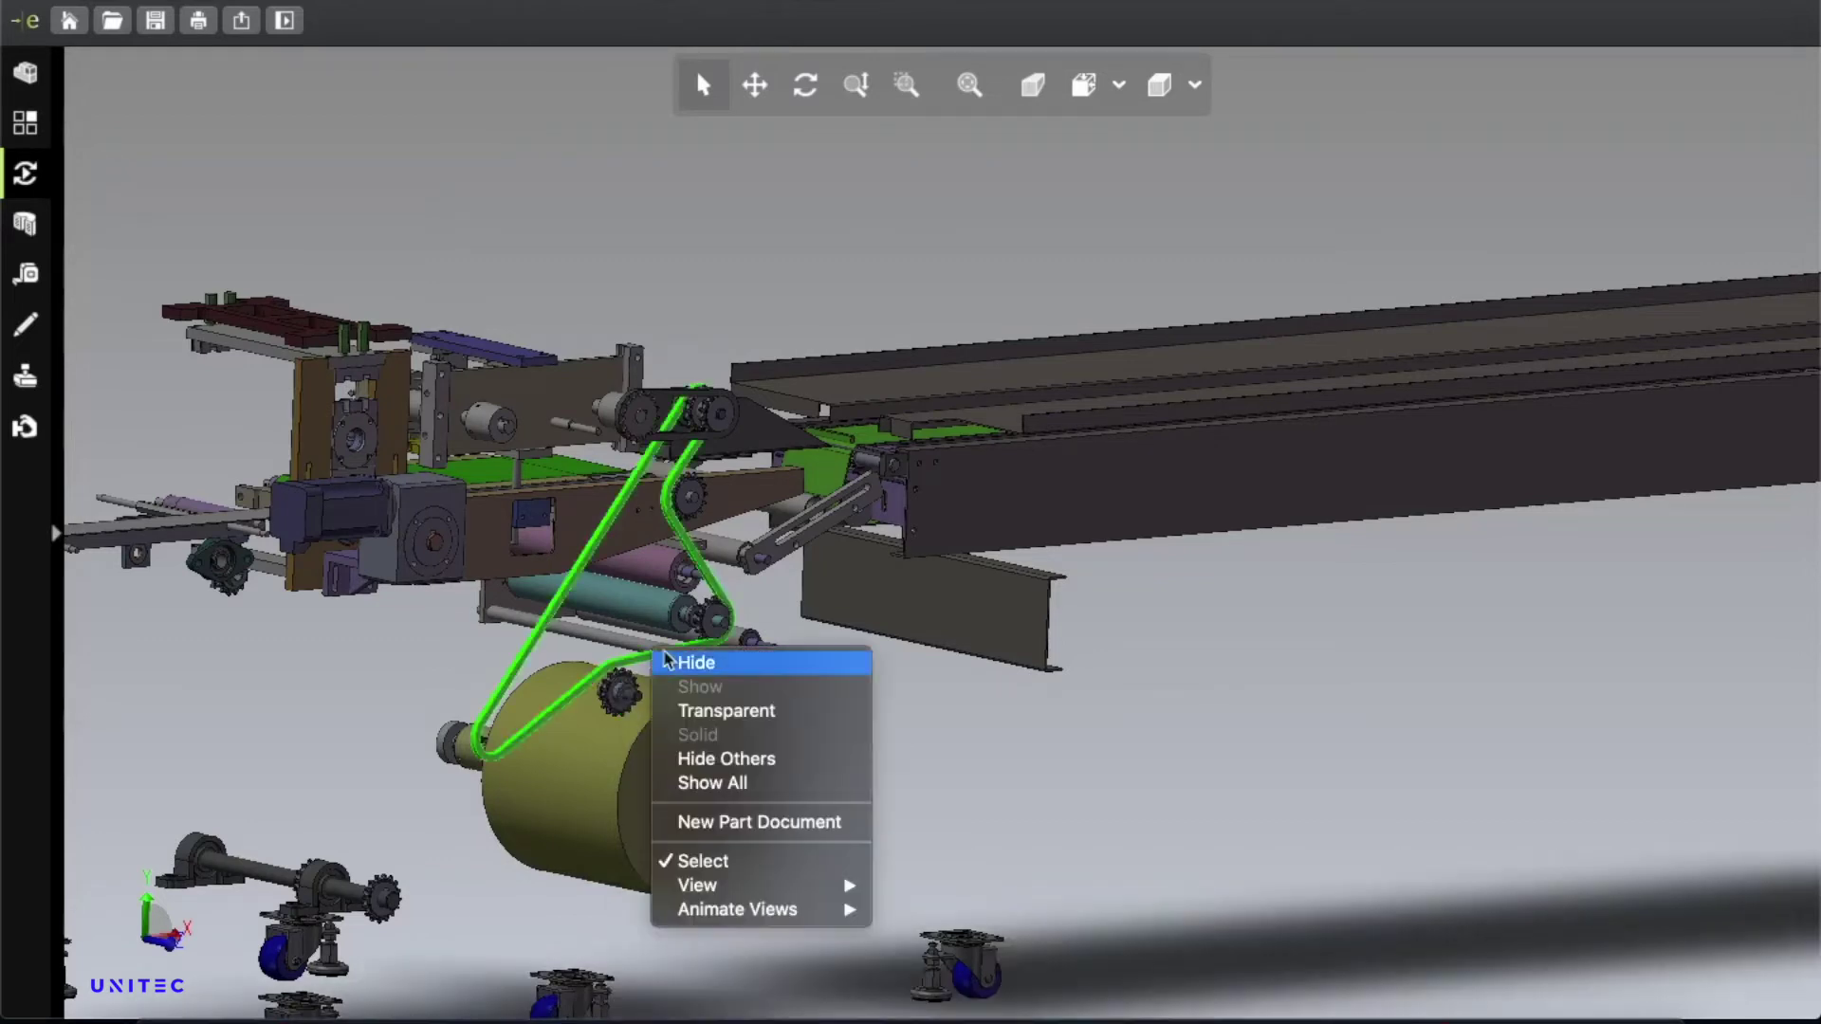
pyautogui.press('Escape')
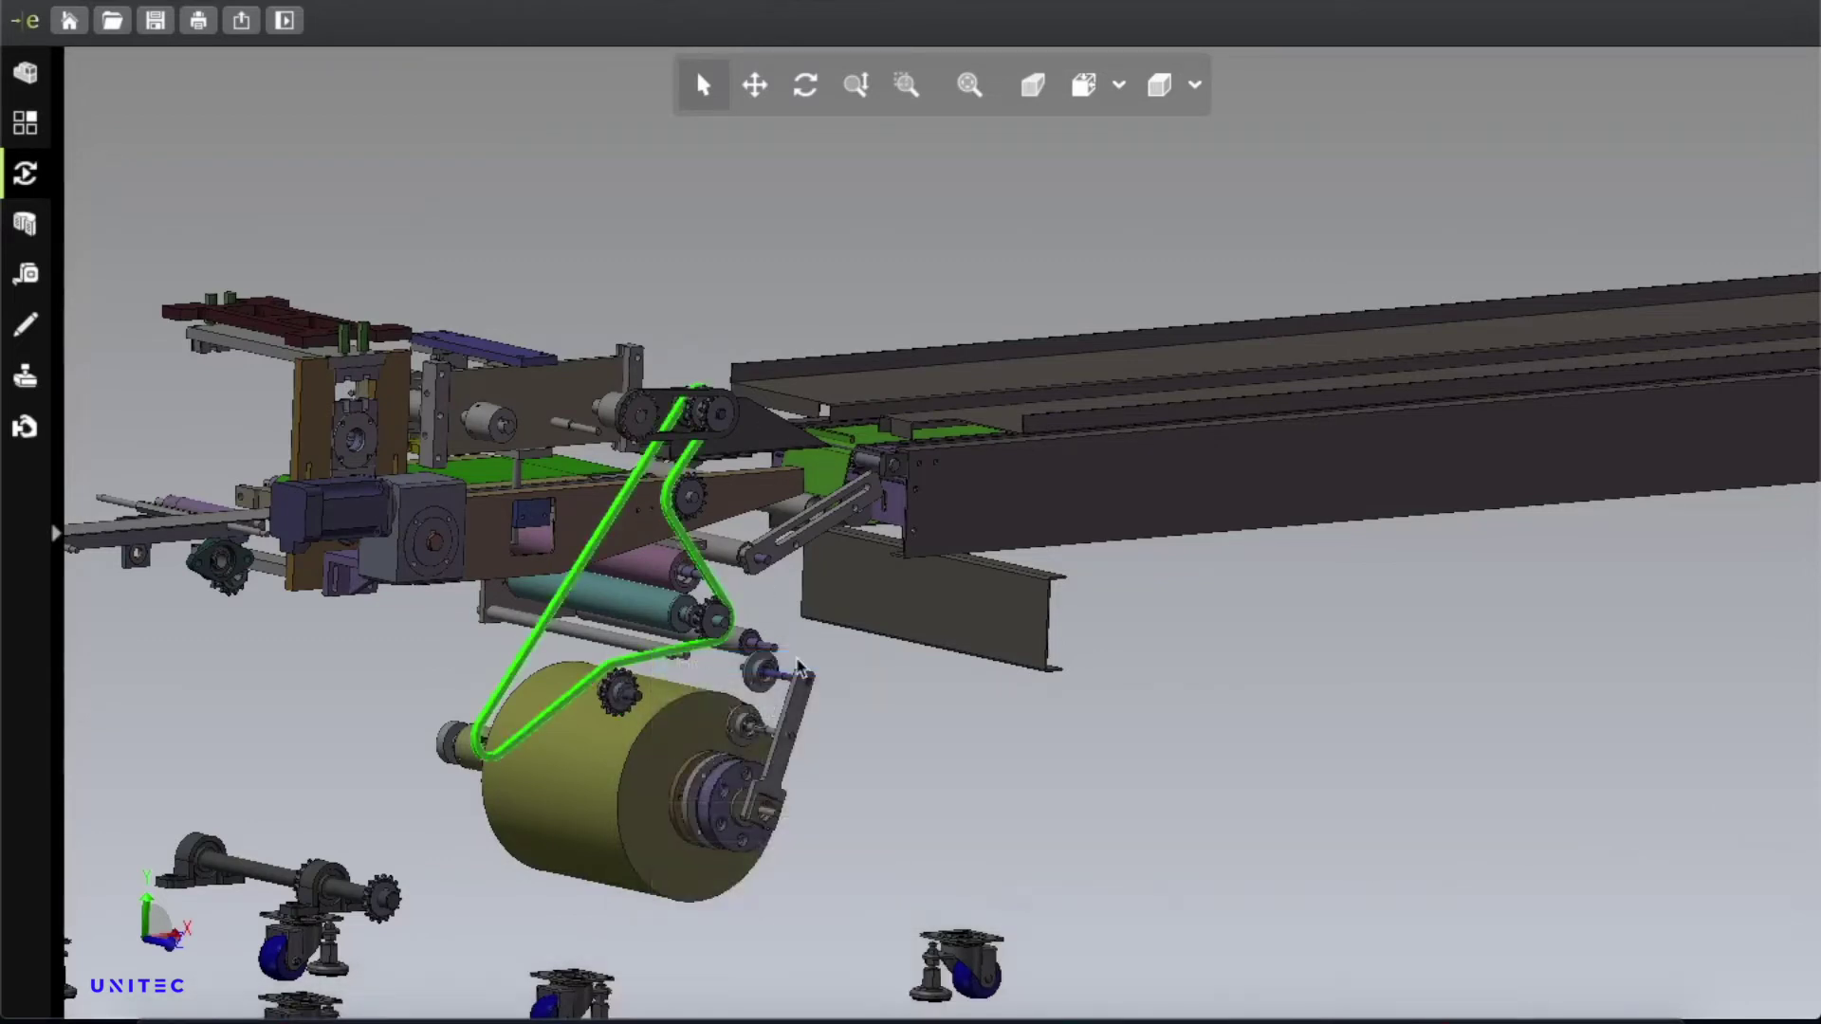
pyautogui.click(598, 505)
pyautogui.rightClick(599, 503)
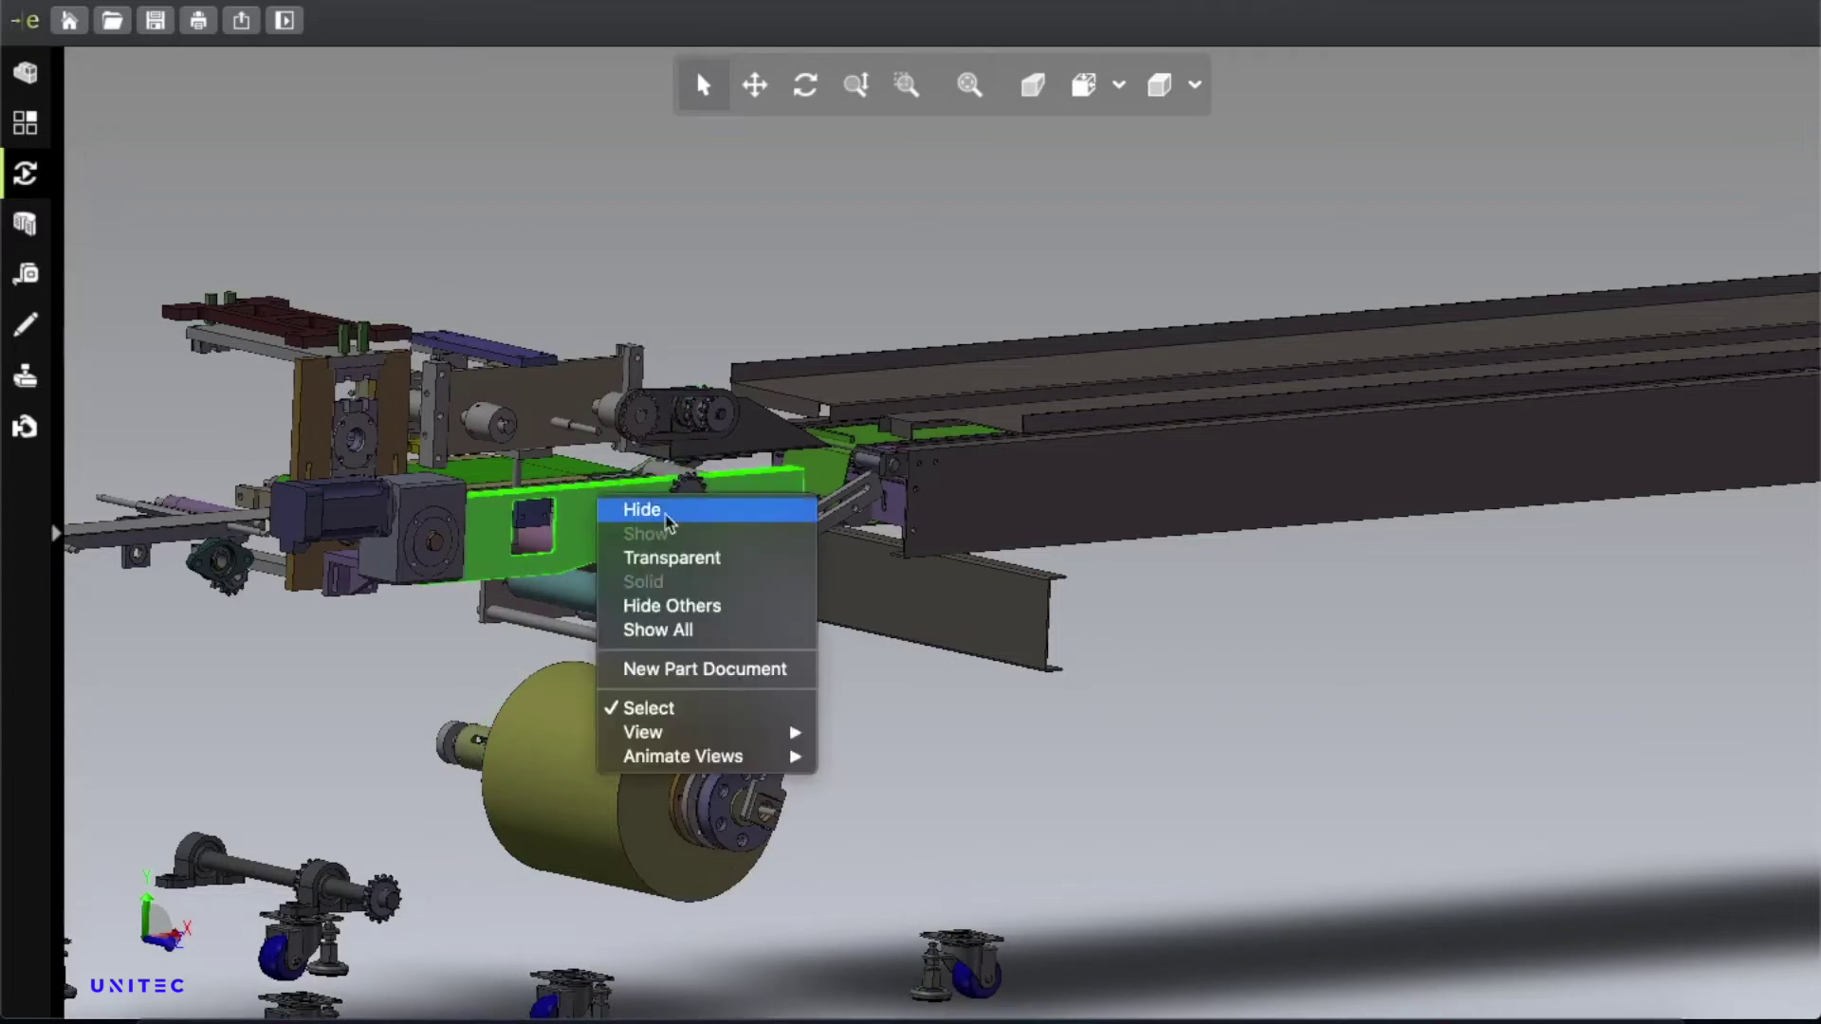
pyautogui.press('Escape')
# Hide the gearbox, its horizontal motor and the purple bracket beneath them in front of the brown vertical plate.
pyautogui.click(431, 528)
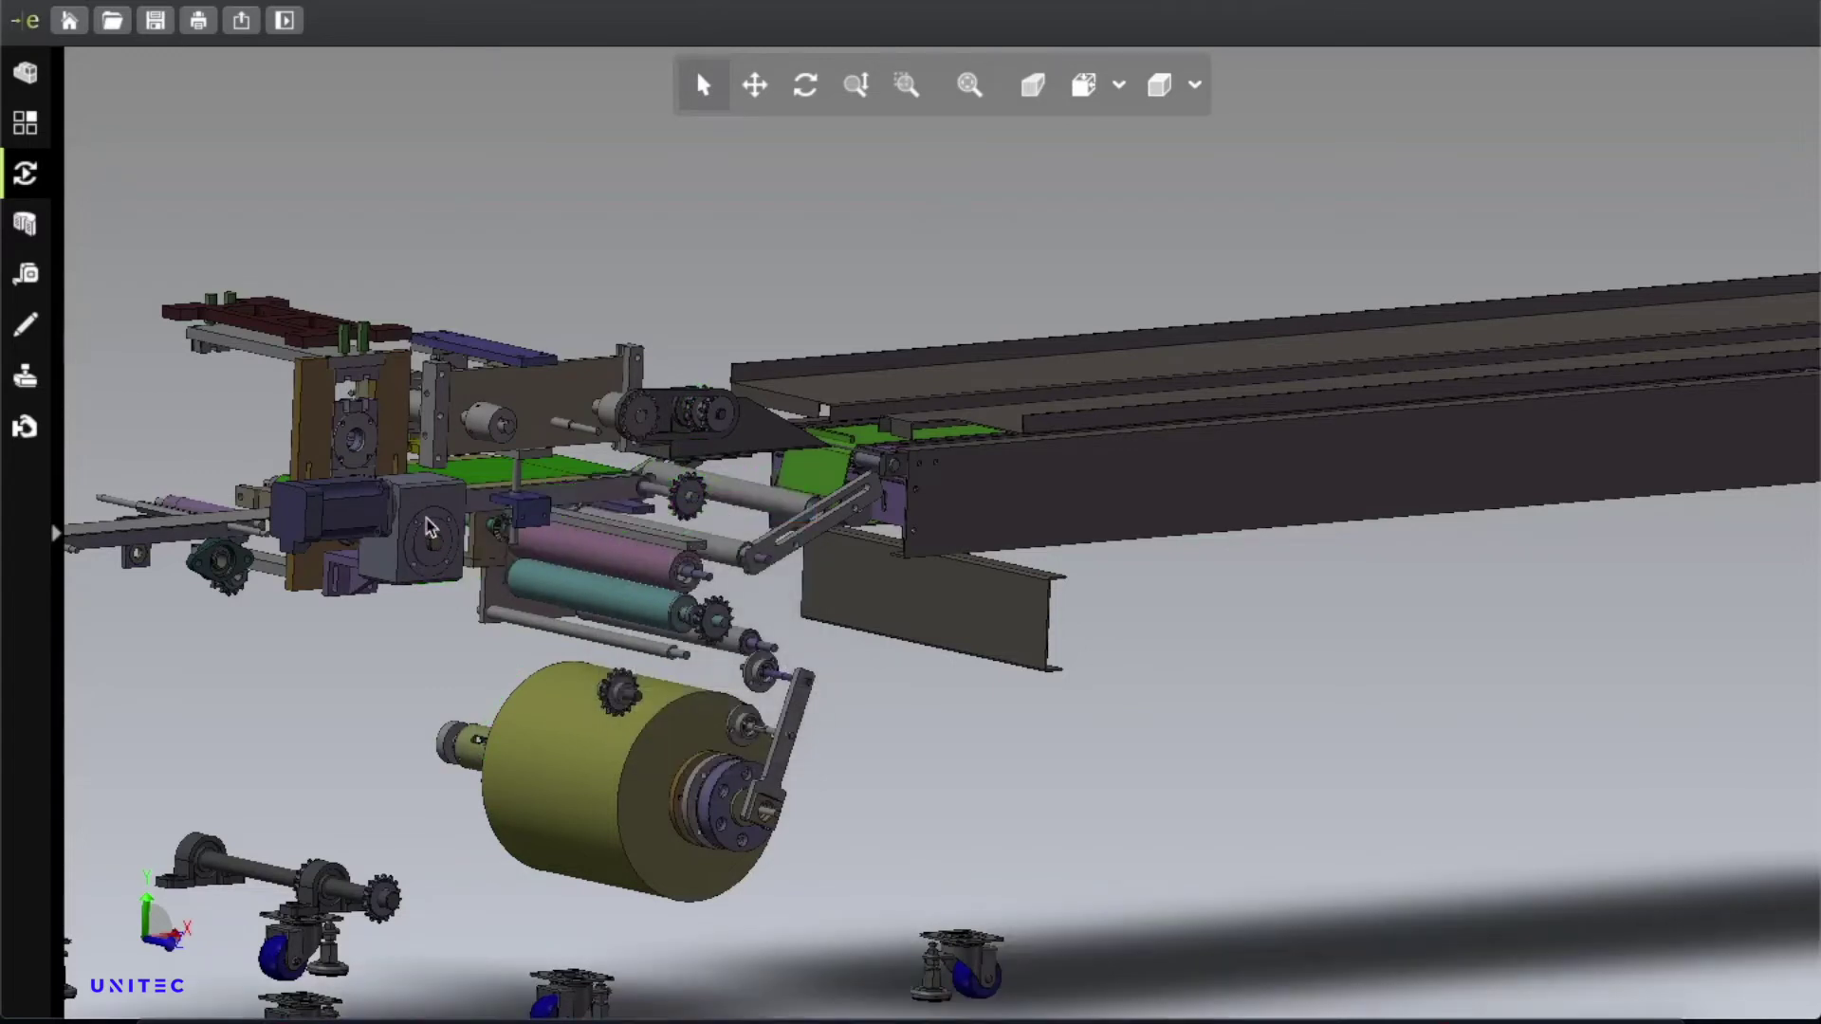
pyautogui.rightClick(429, 521)
pyautogui.click(479, 533)
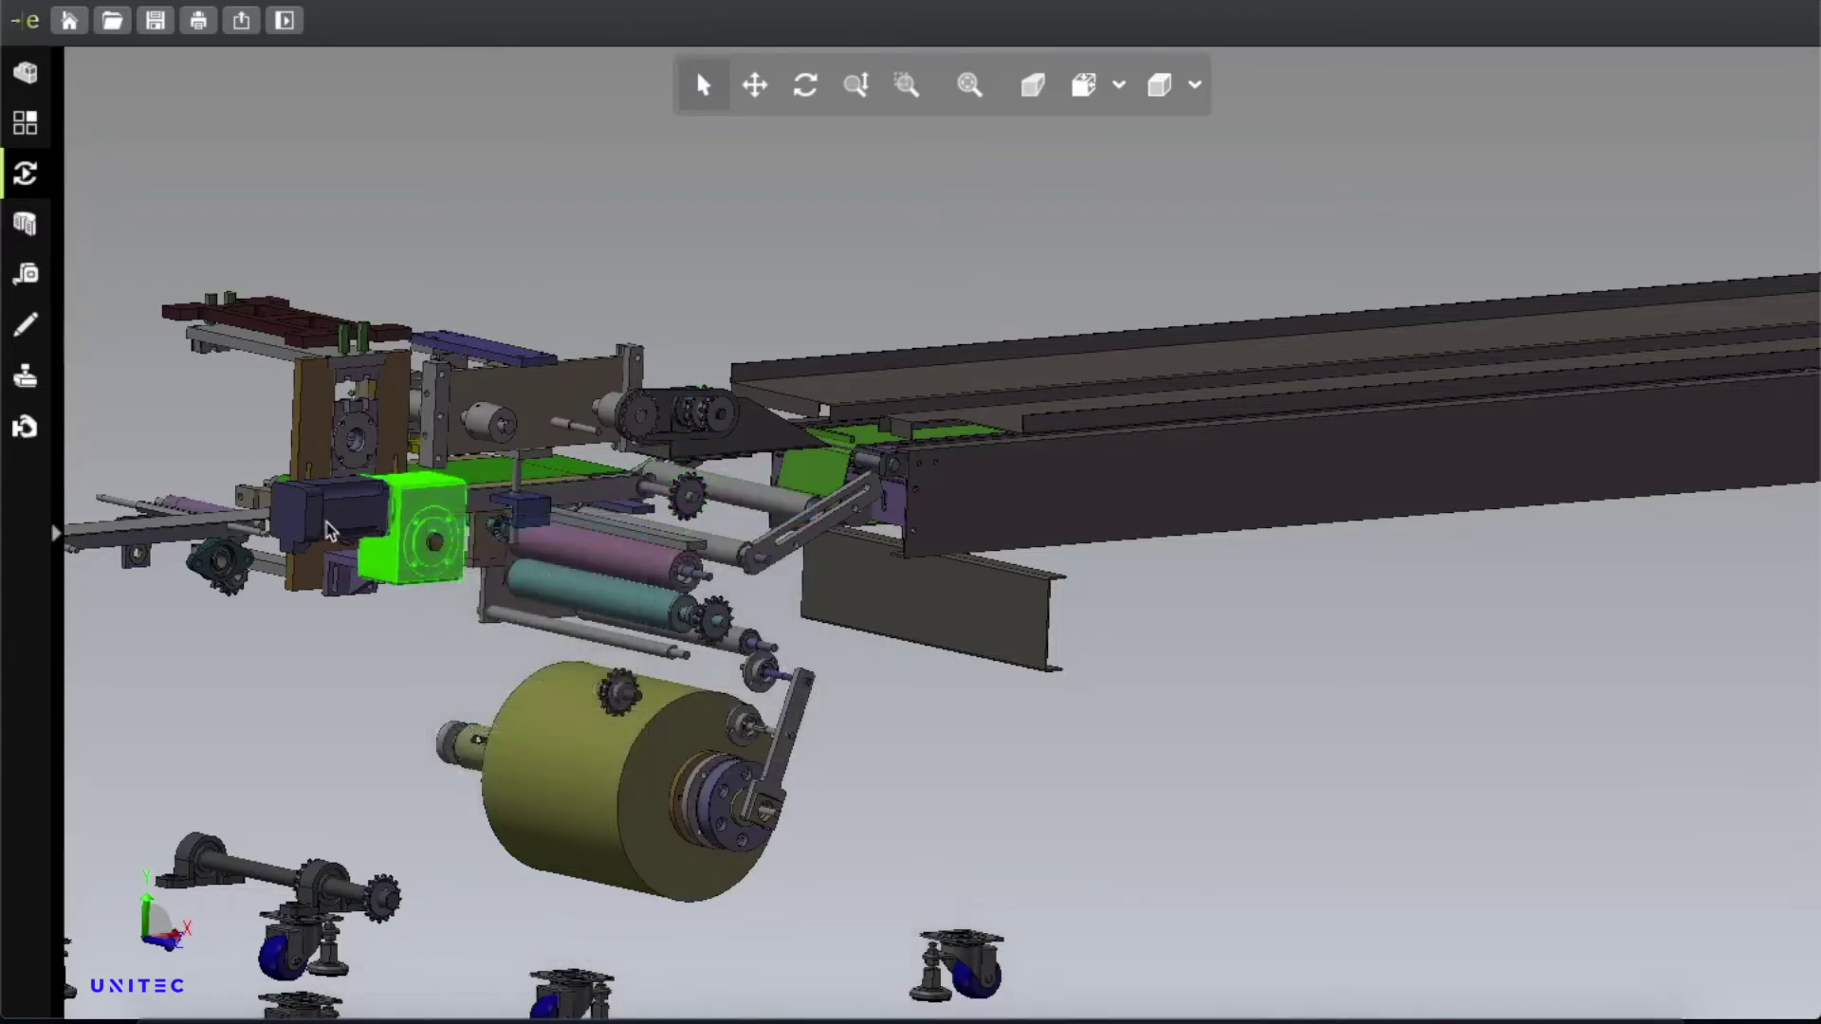
pyautogui.rightClick(347, 529)
pyautogui.click(397, 524)
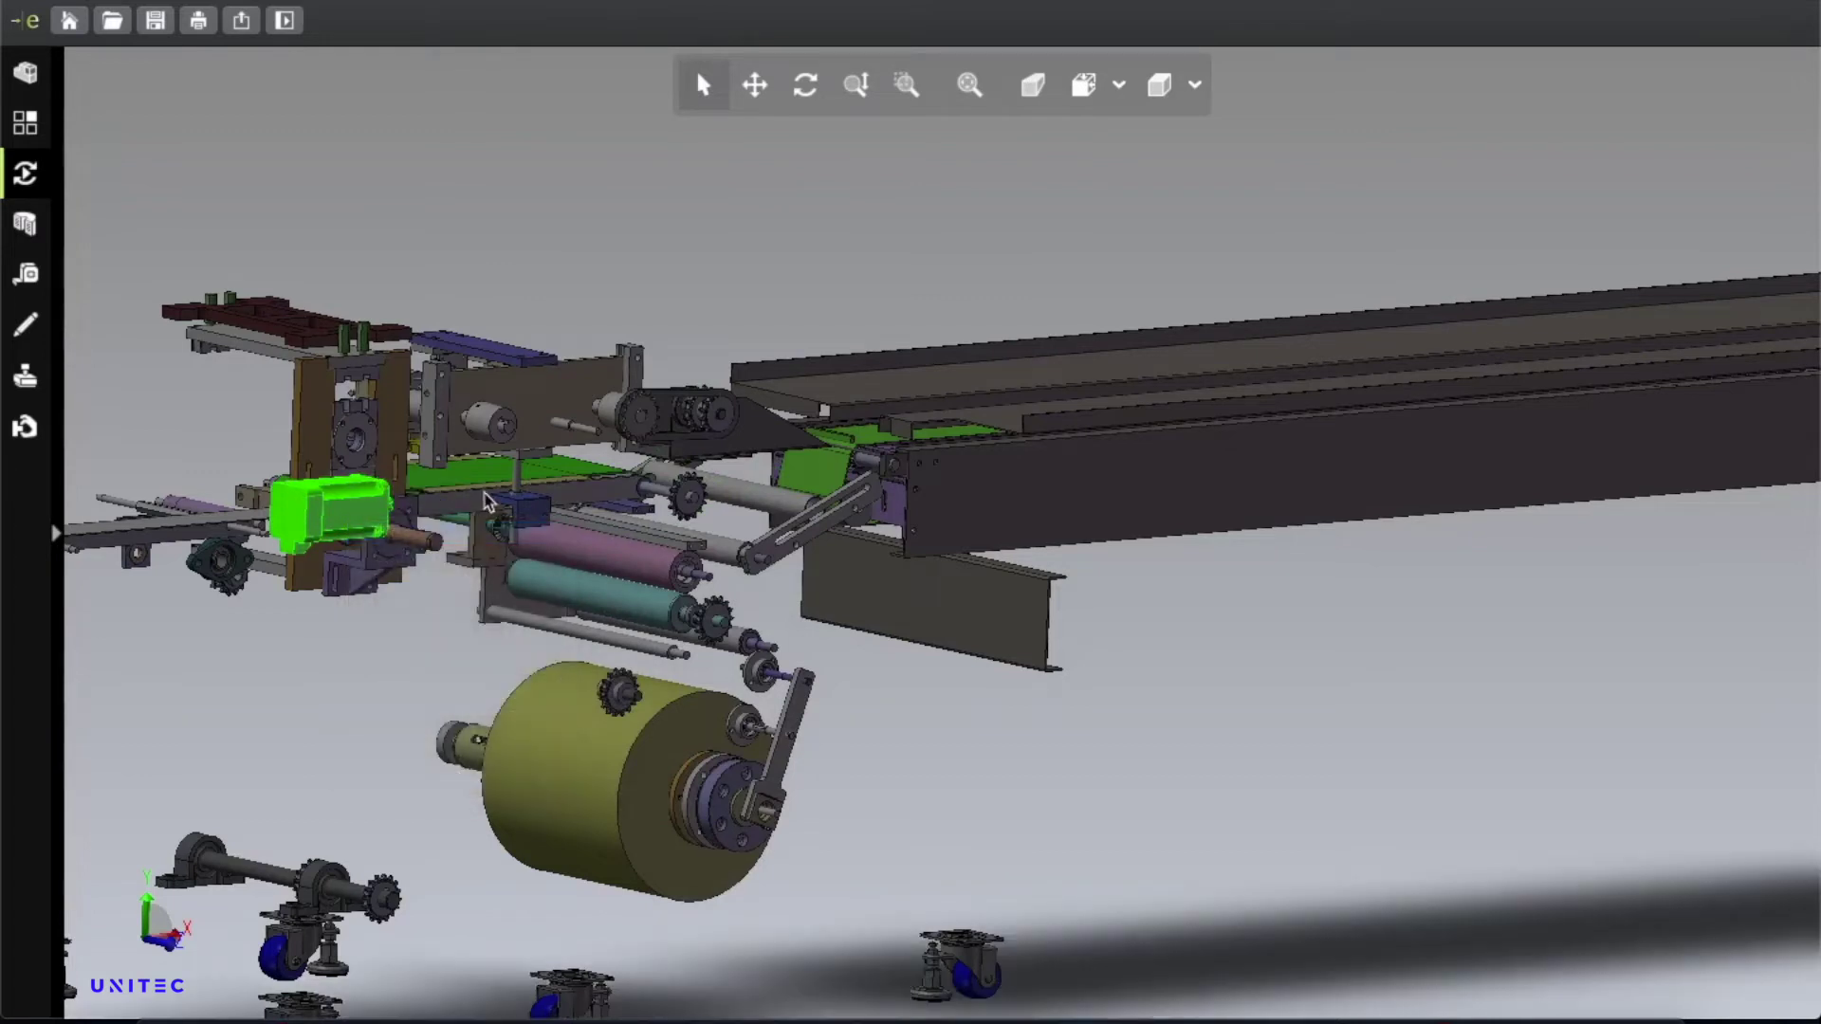
pyautogui.rightClick(380, 561)
pyautogui.press('Escape')
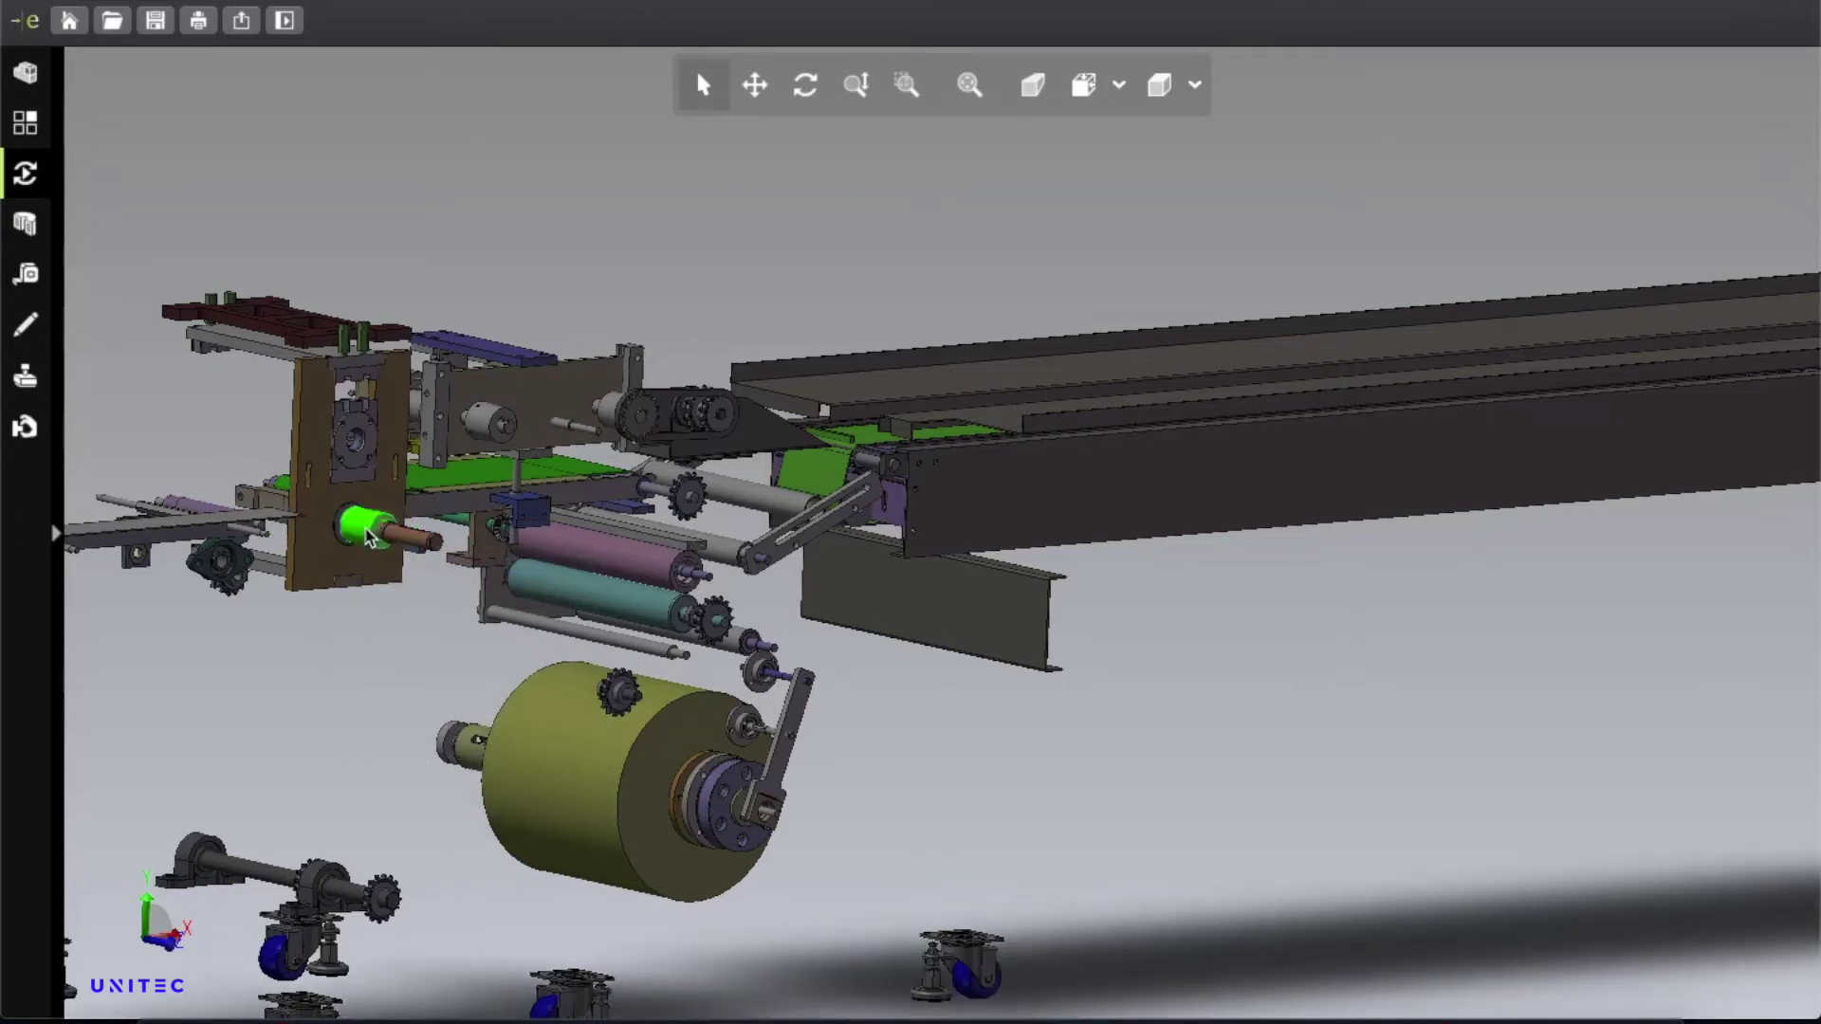
# Hide the collar and the brown shaft projecting from the vertical plate.
pyautogui.rightClick(377, 538)
pyautogui.click(408, 540)
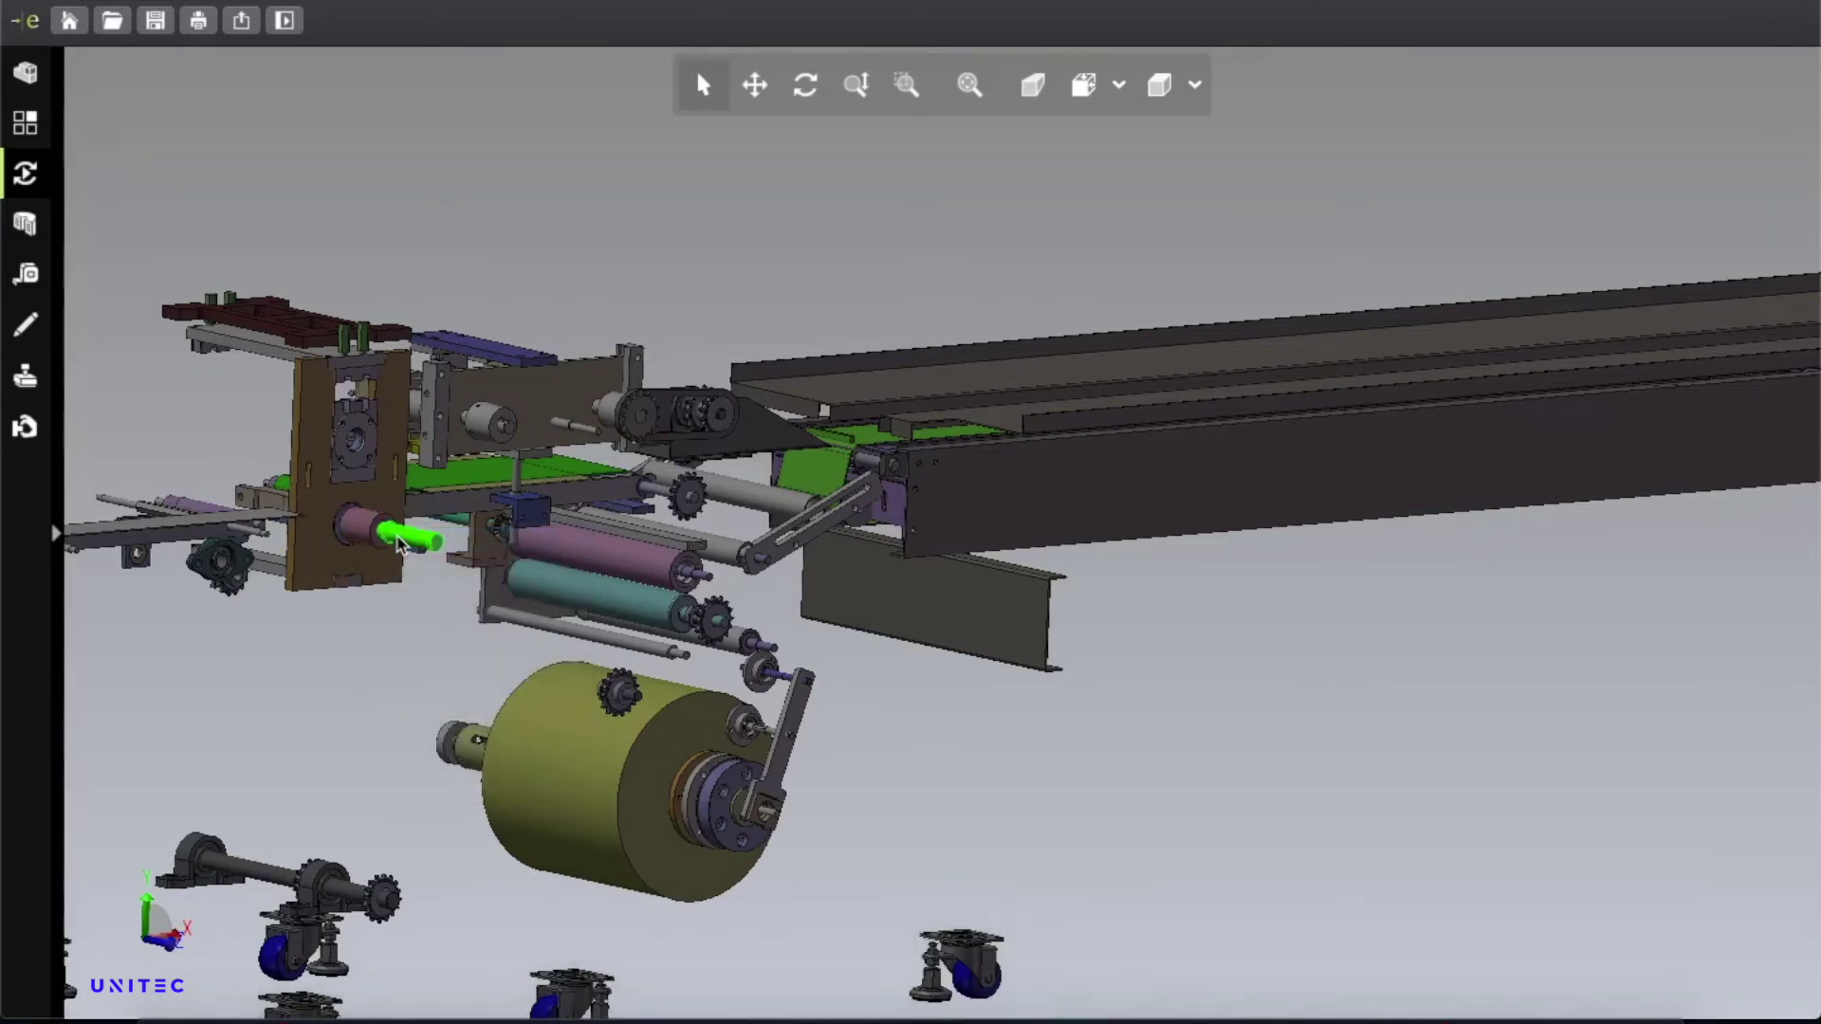
pyautogui.rightClick(399, 543)
# Hide the brown vertical side plate of the sealing unit.
pyautogui.click(389, 469)
pyautogui.rightClick(386, 453)
pyautogui.click(410, 451)
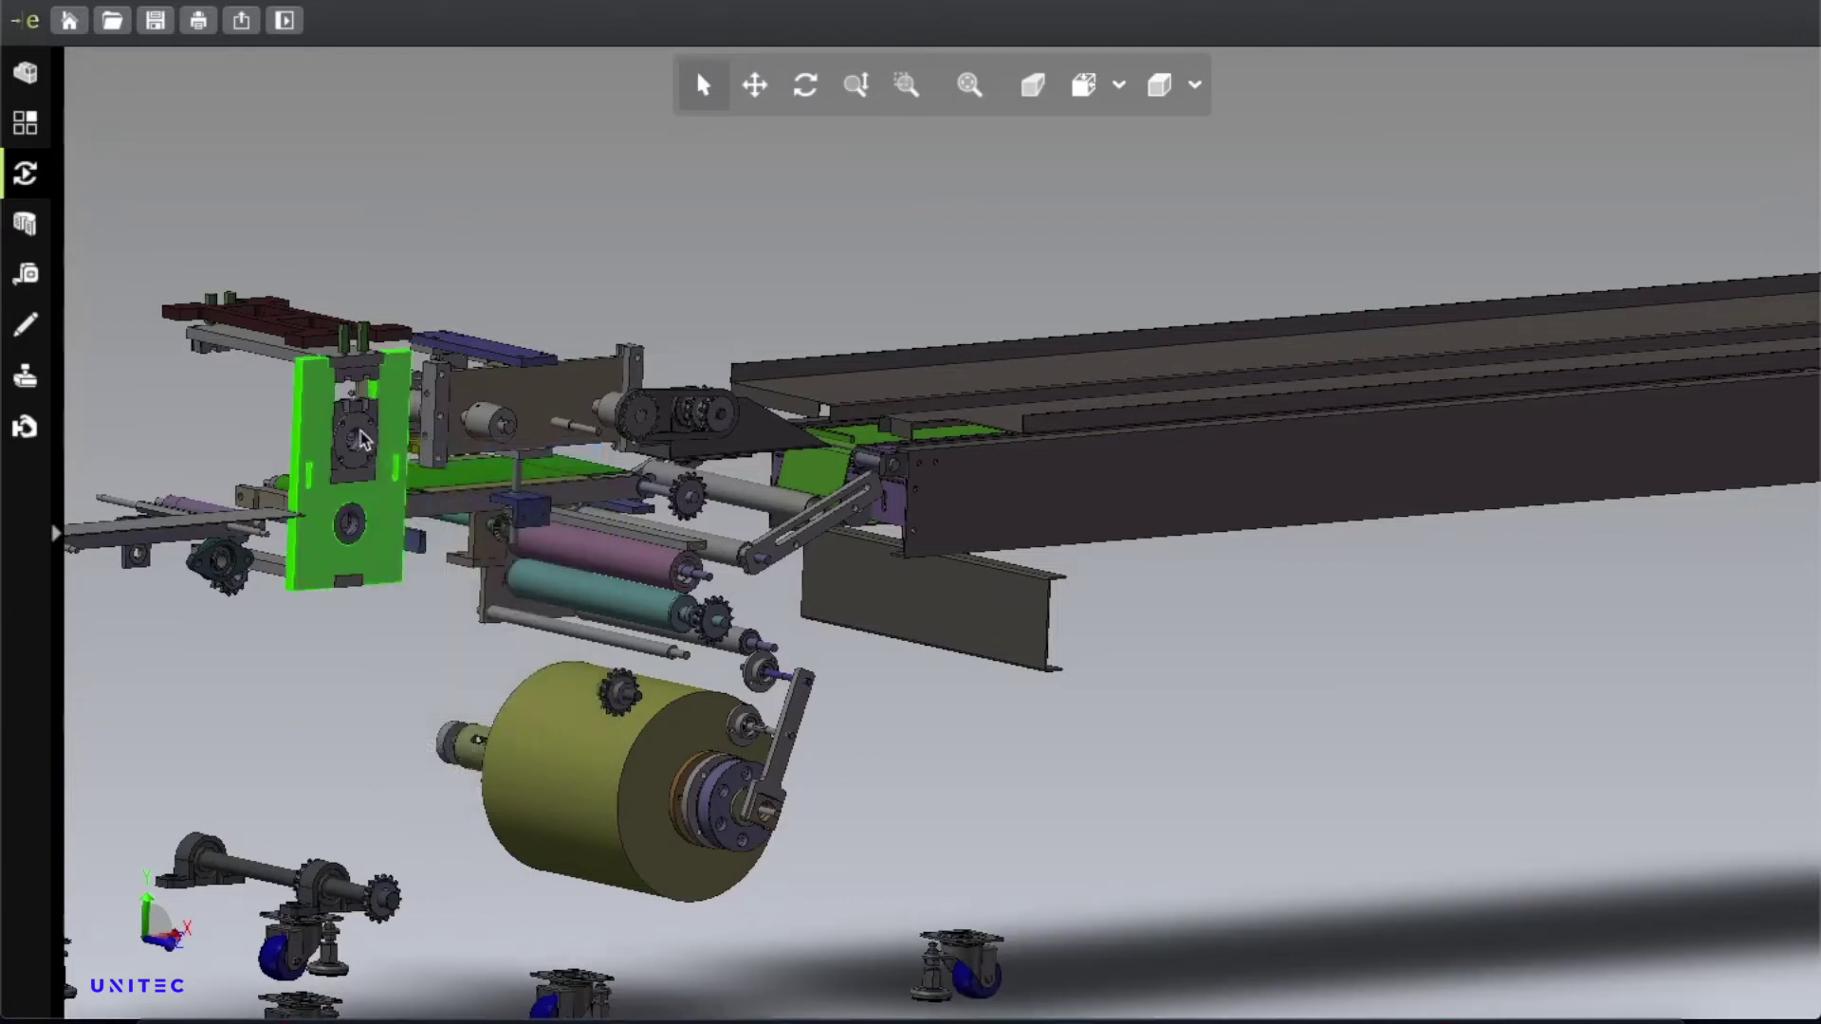
# Hide the round flange on the sealing unit's bearing block and the purple bearing block itself.
pyautogui.rightClick(368, 428)
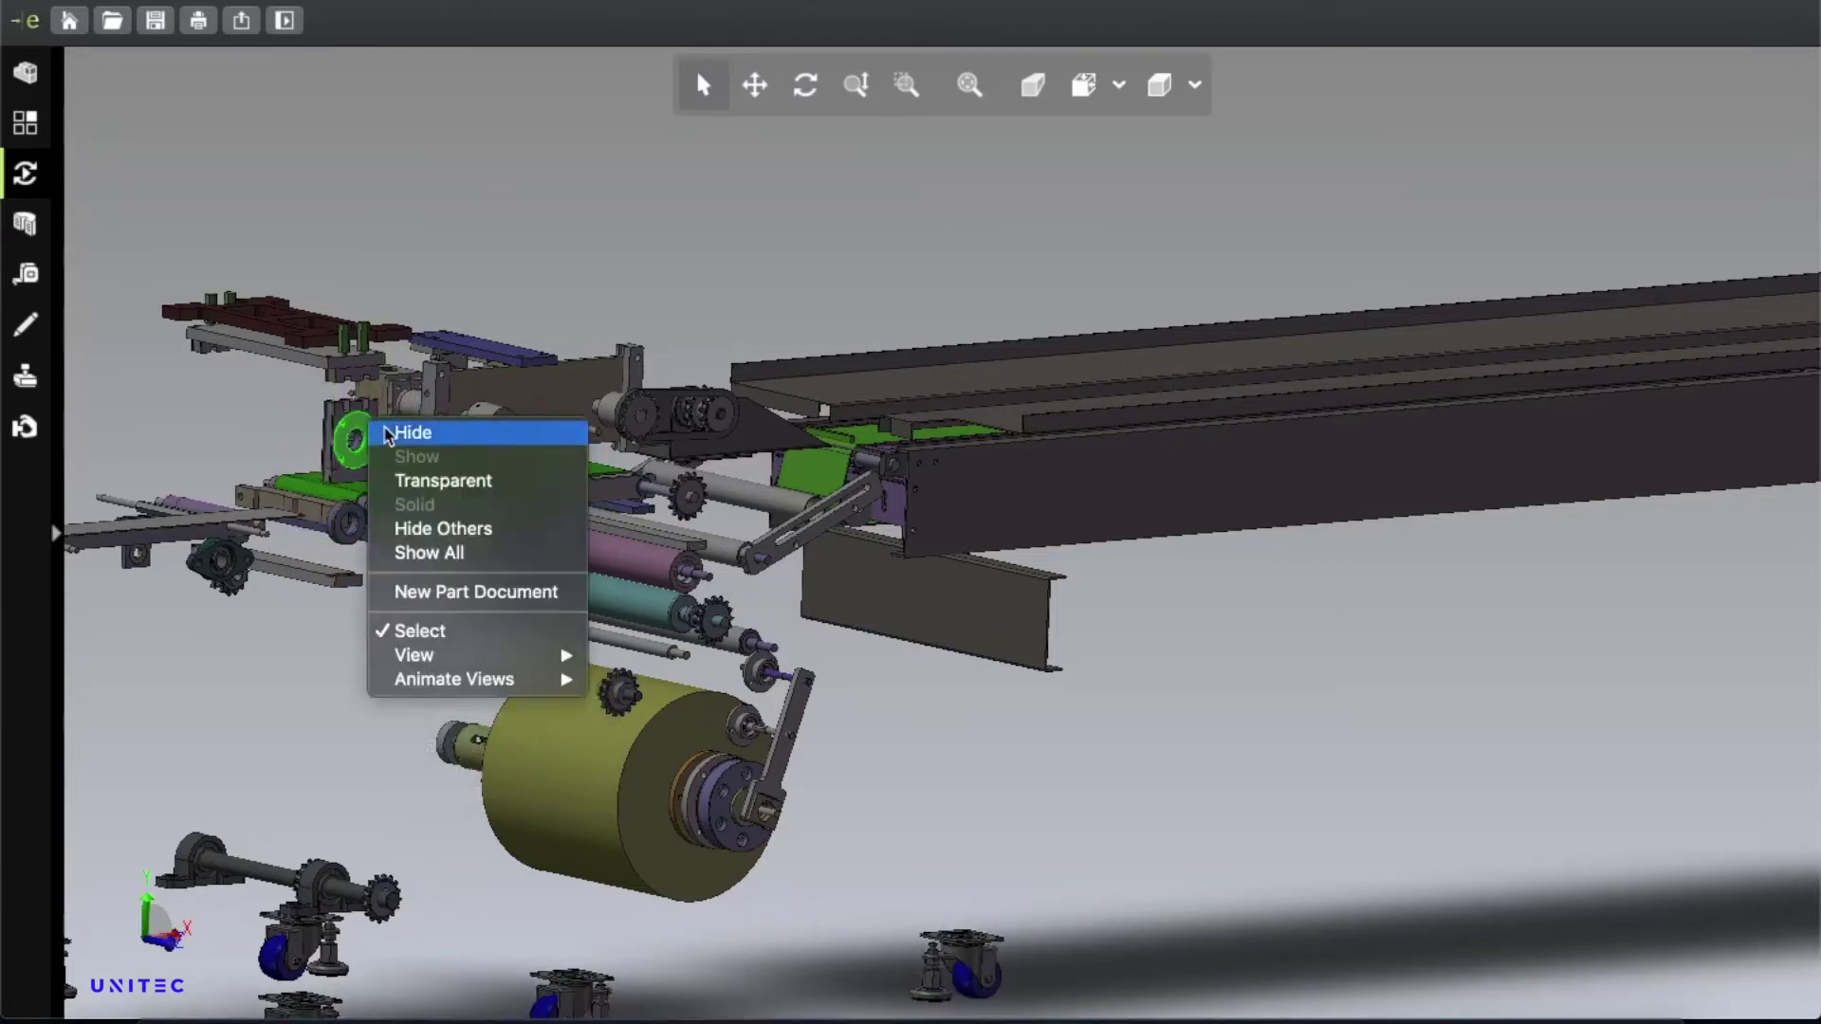
pyautogui.click(372, 424)
pyautogui.rightClick(368, 410)
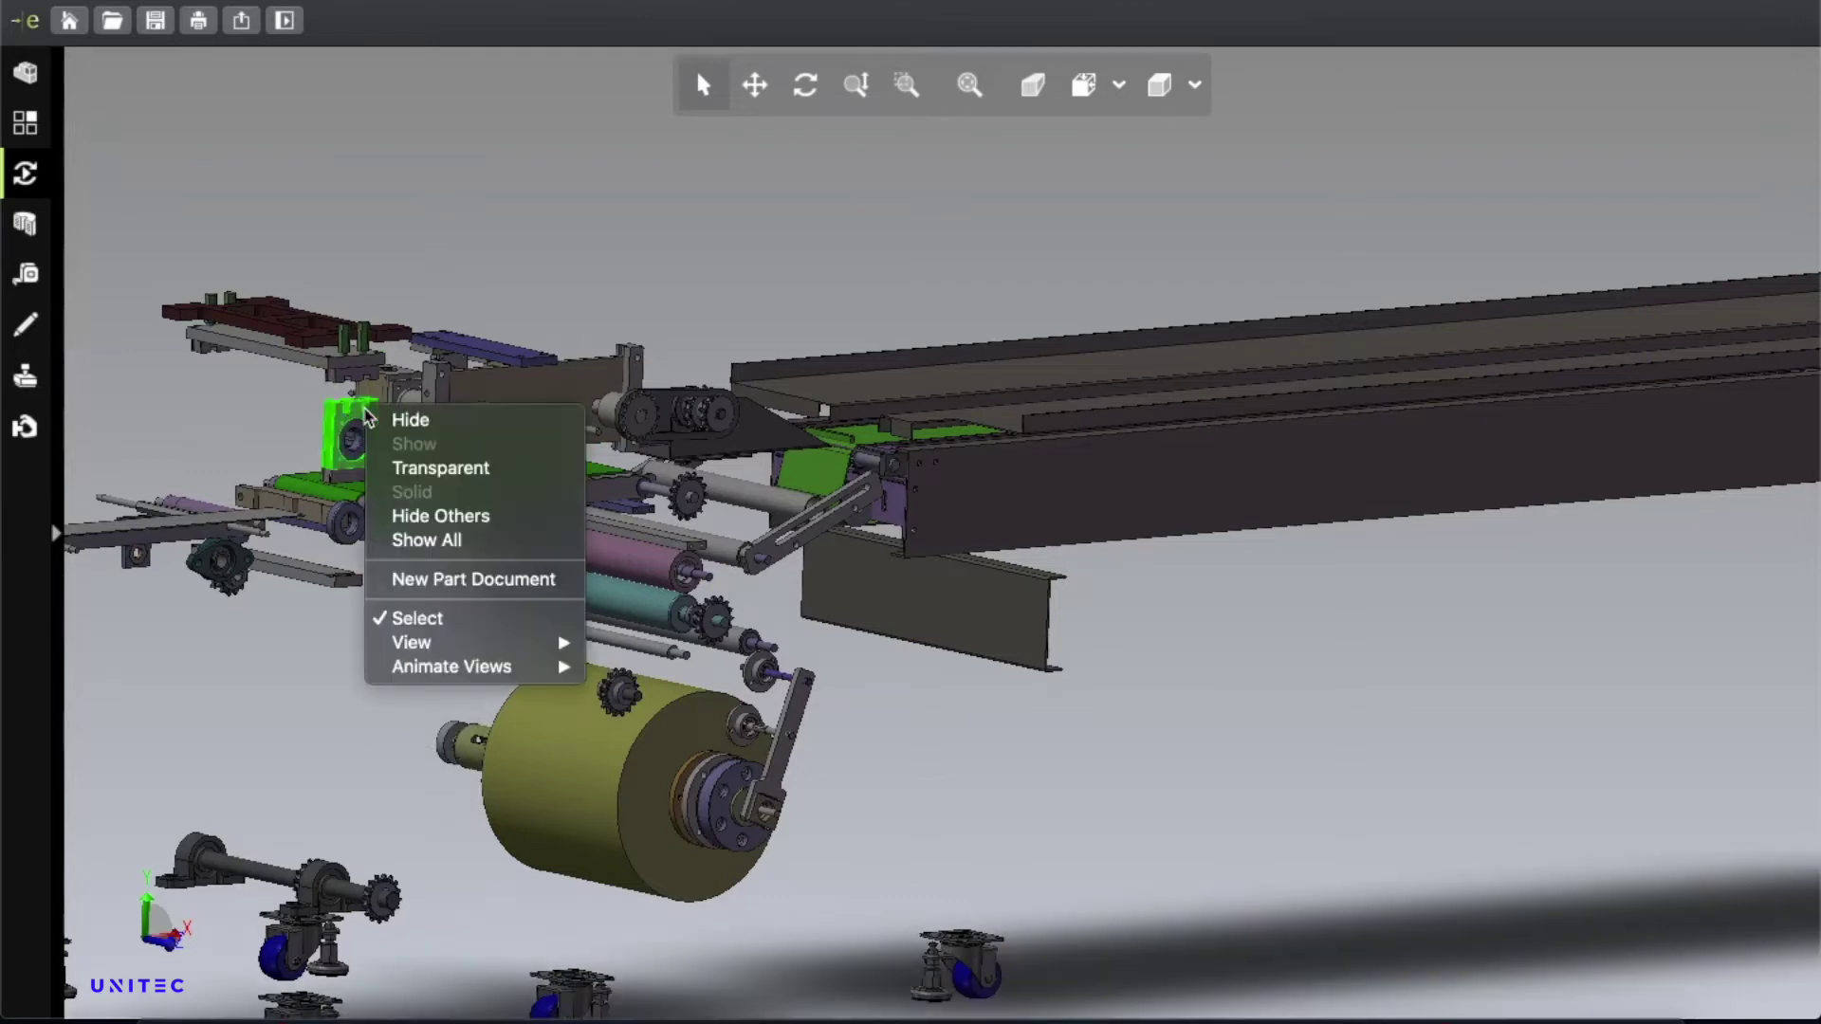
pyautogui.click(398, 421)
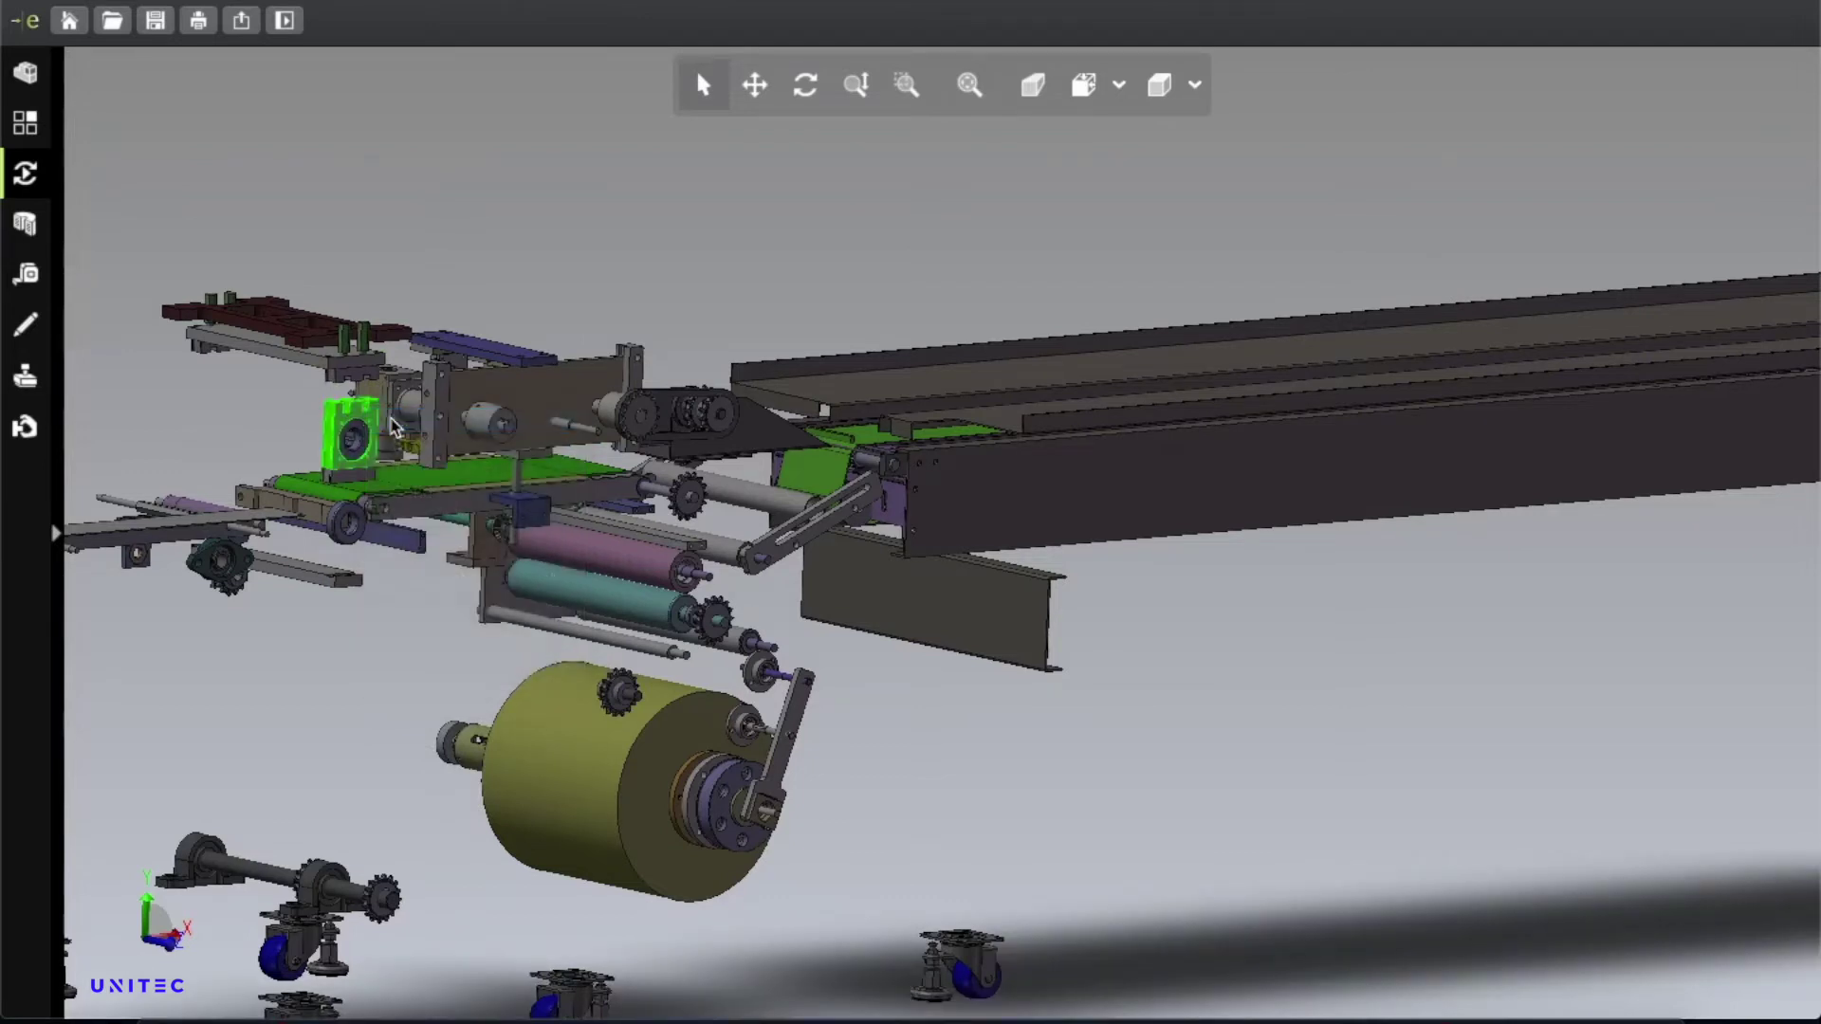
# Hide the grey crossbar above the sealing unit and the dark red plate on top of it.
pyautogui.rightClick(330, 370)
pyautogui.click(365, 372)
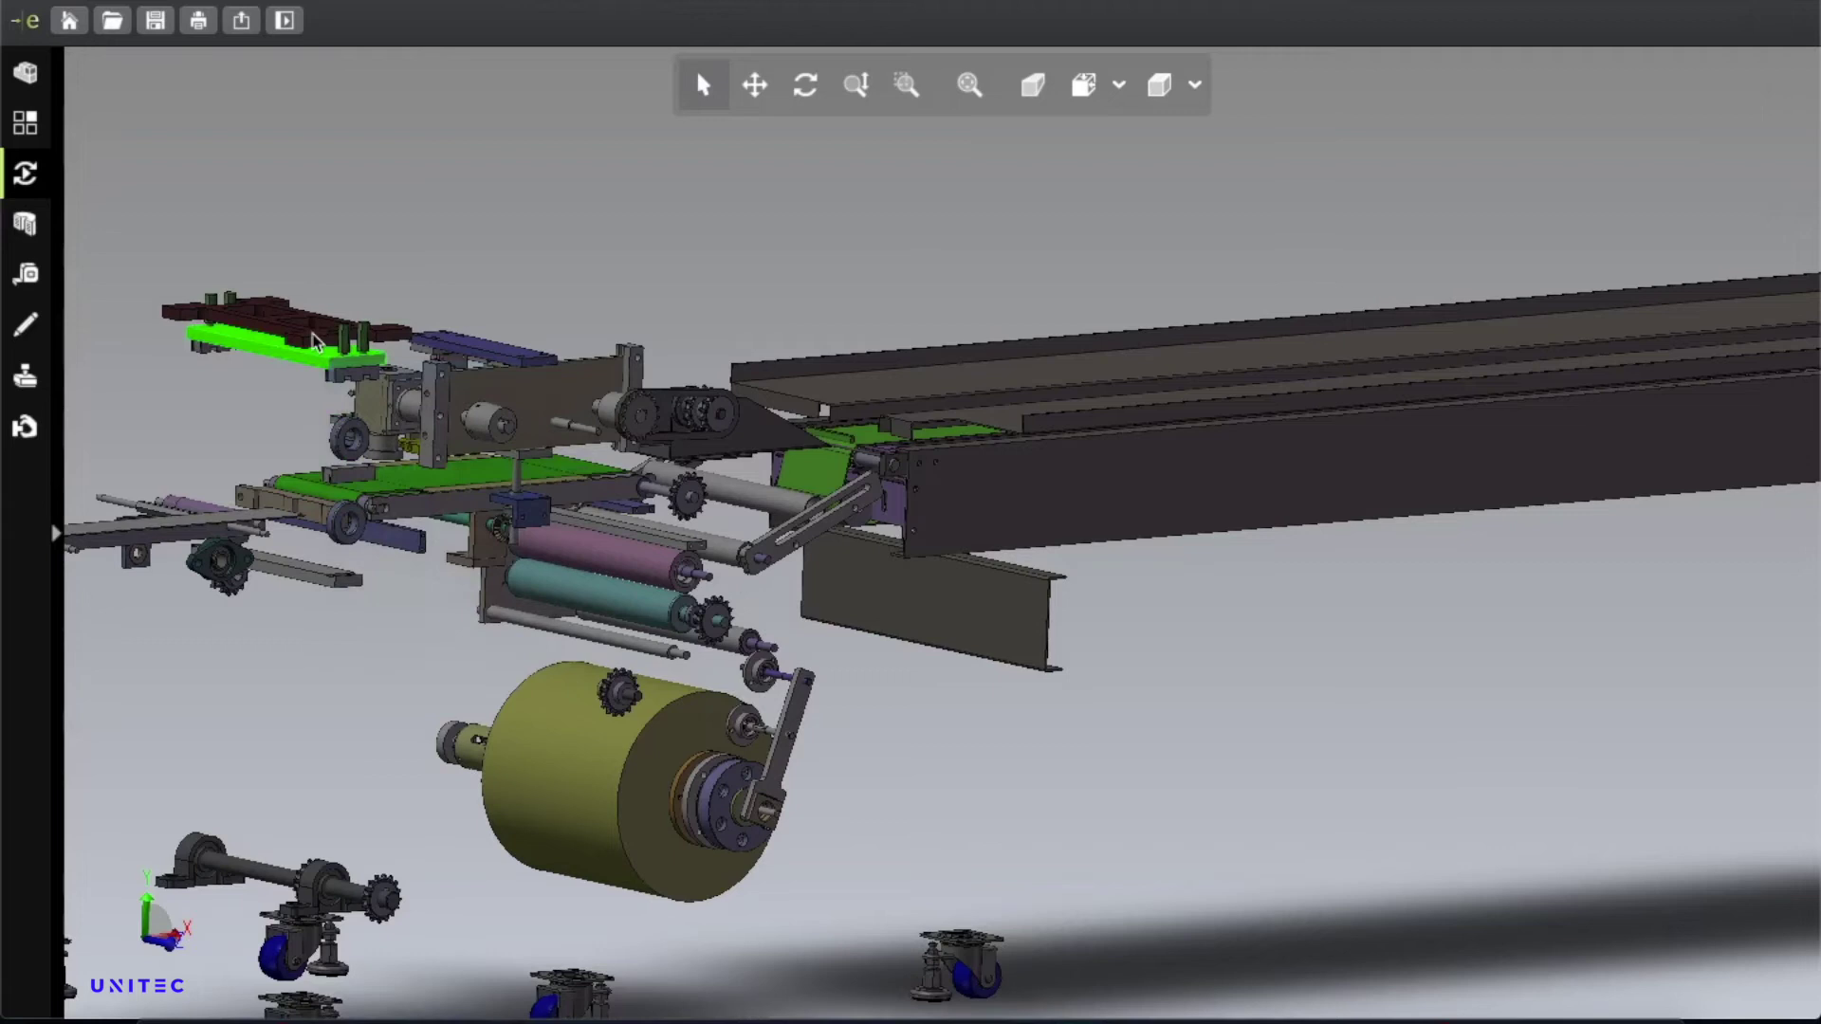
pyautogui.rightClick(316, 341)
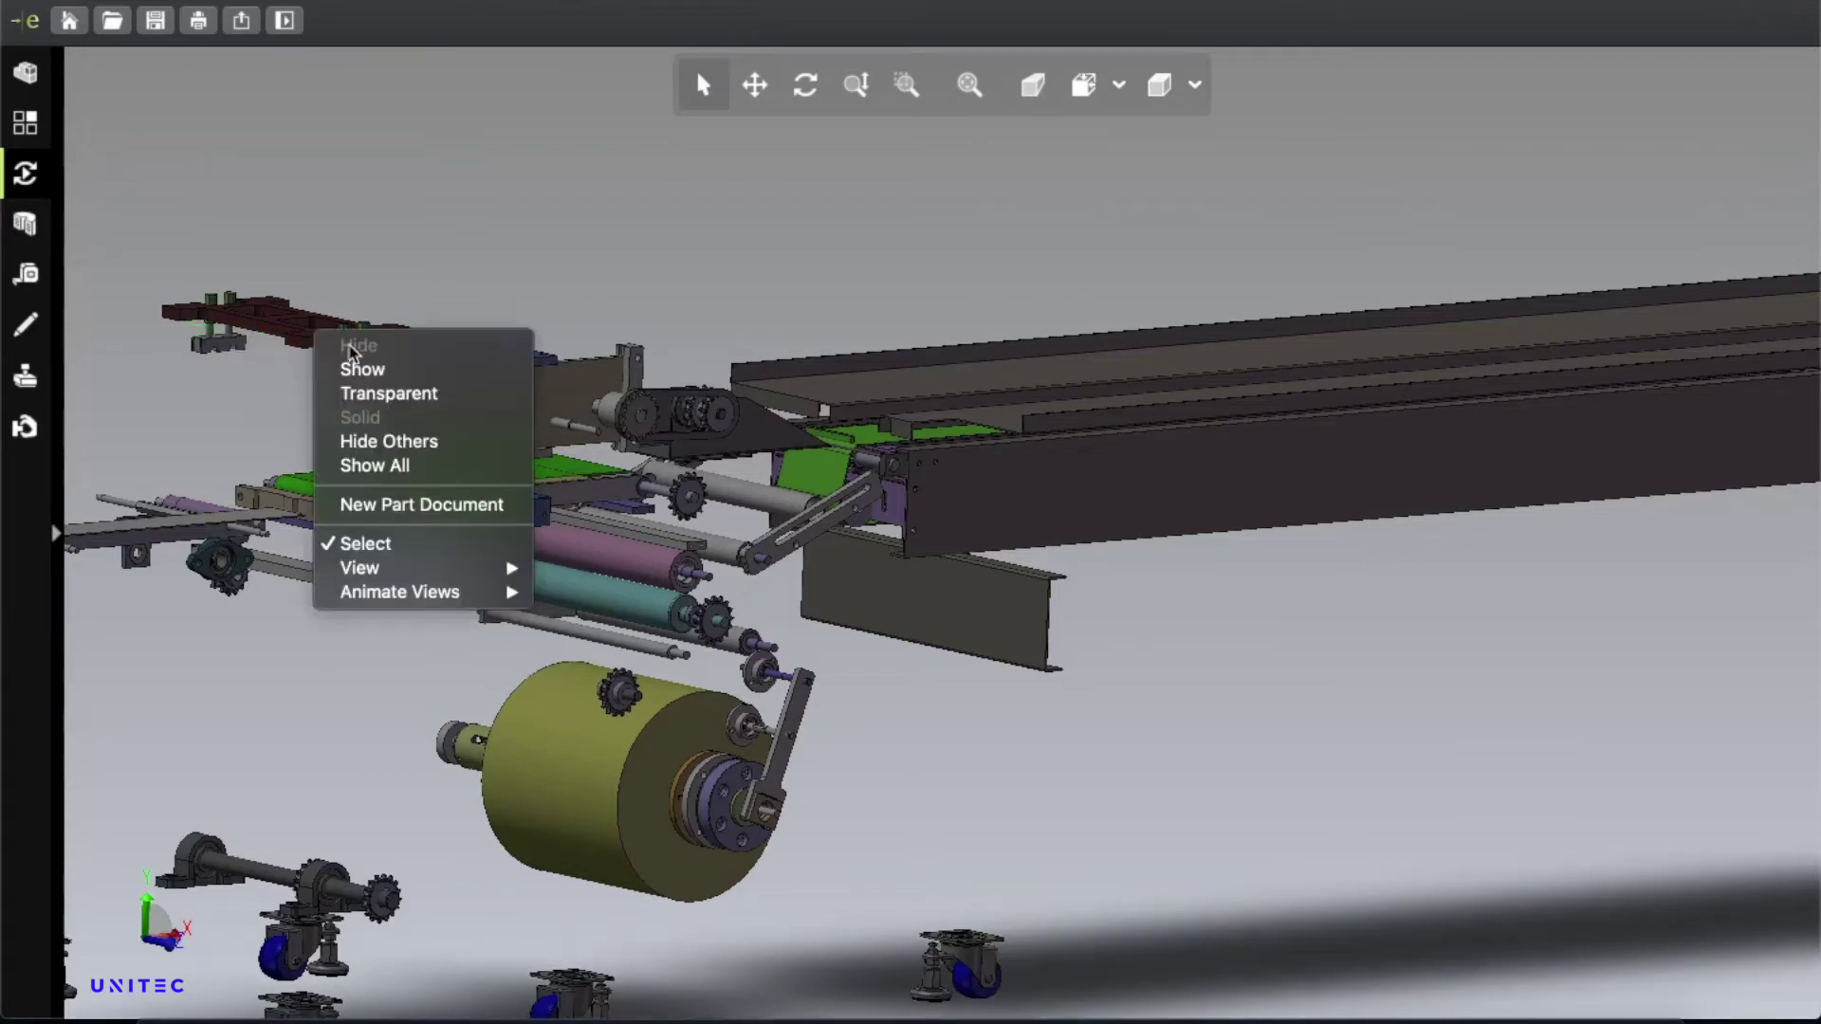
pyautogui.click(309, 334)
pyautogui.rightClick(284, 321)
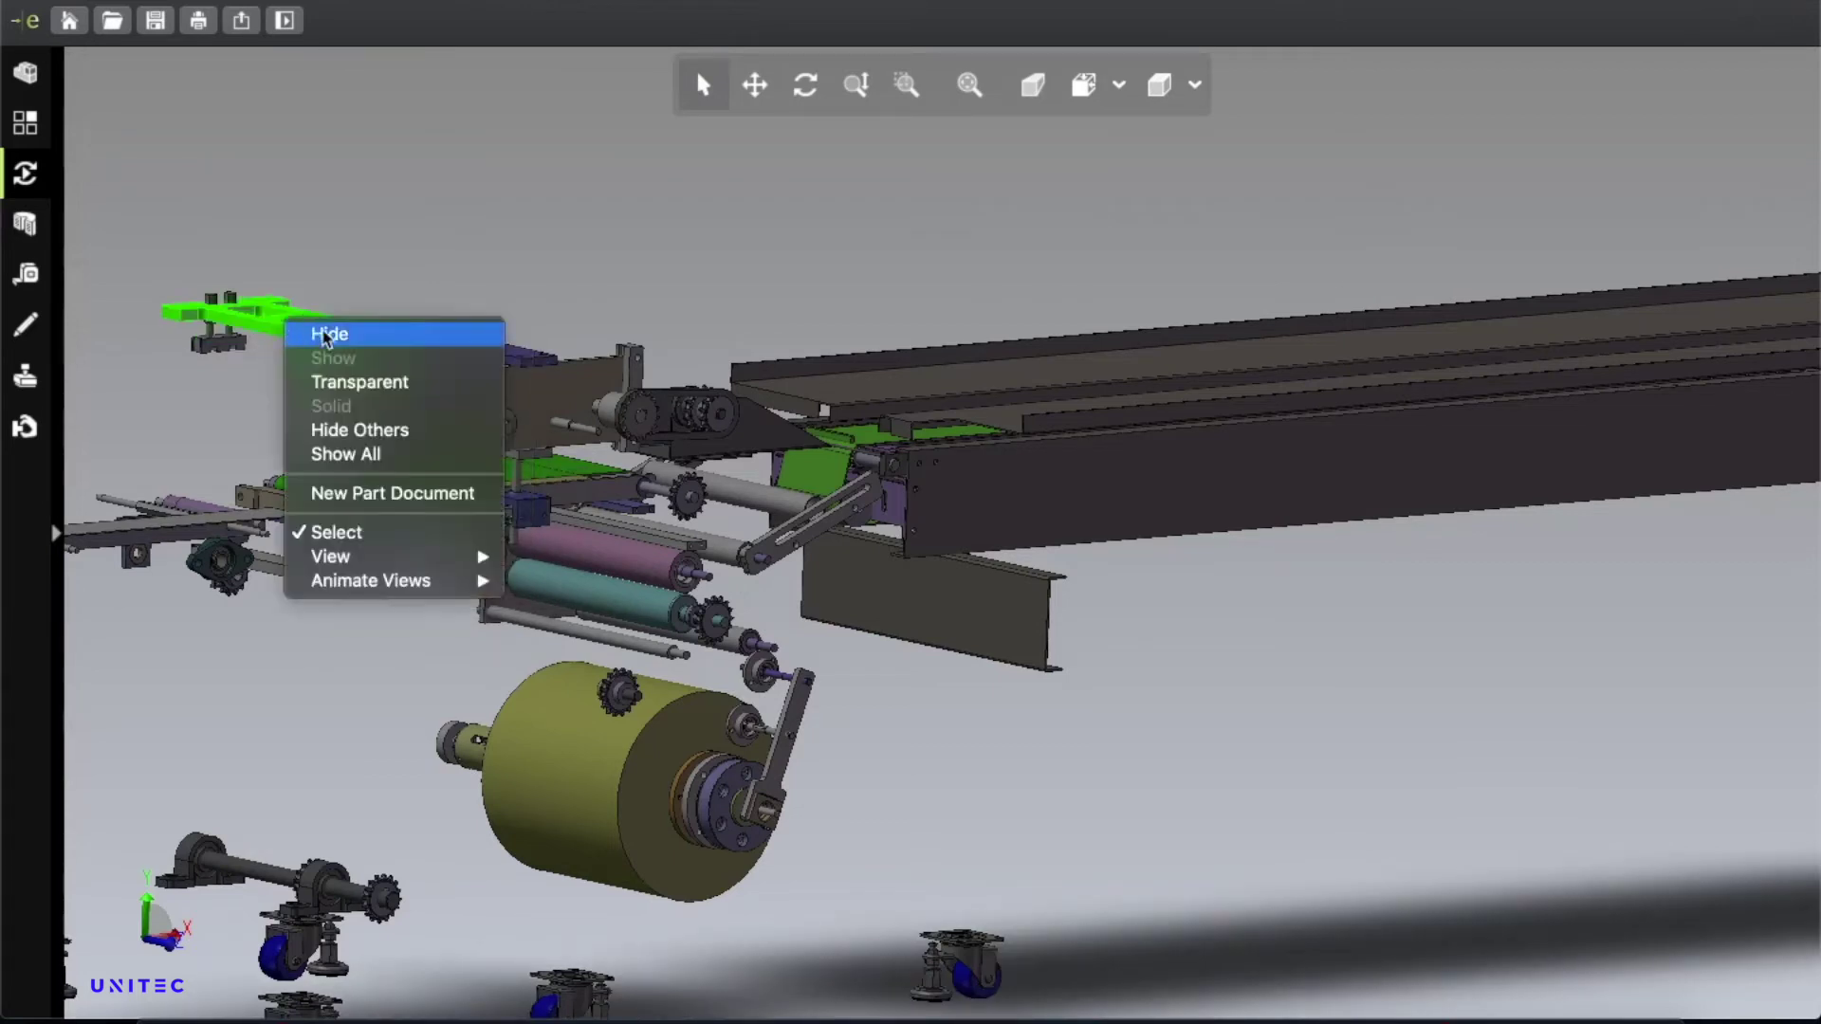
pyautogui.click(403, 340)
# Hide the brown upright plate behind the green conveyor belt.
pyautogui.click(552, 370)
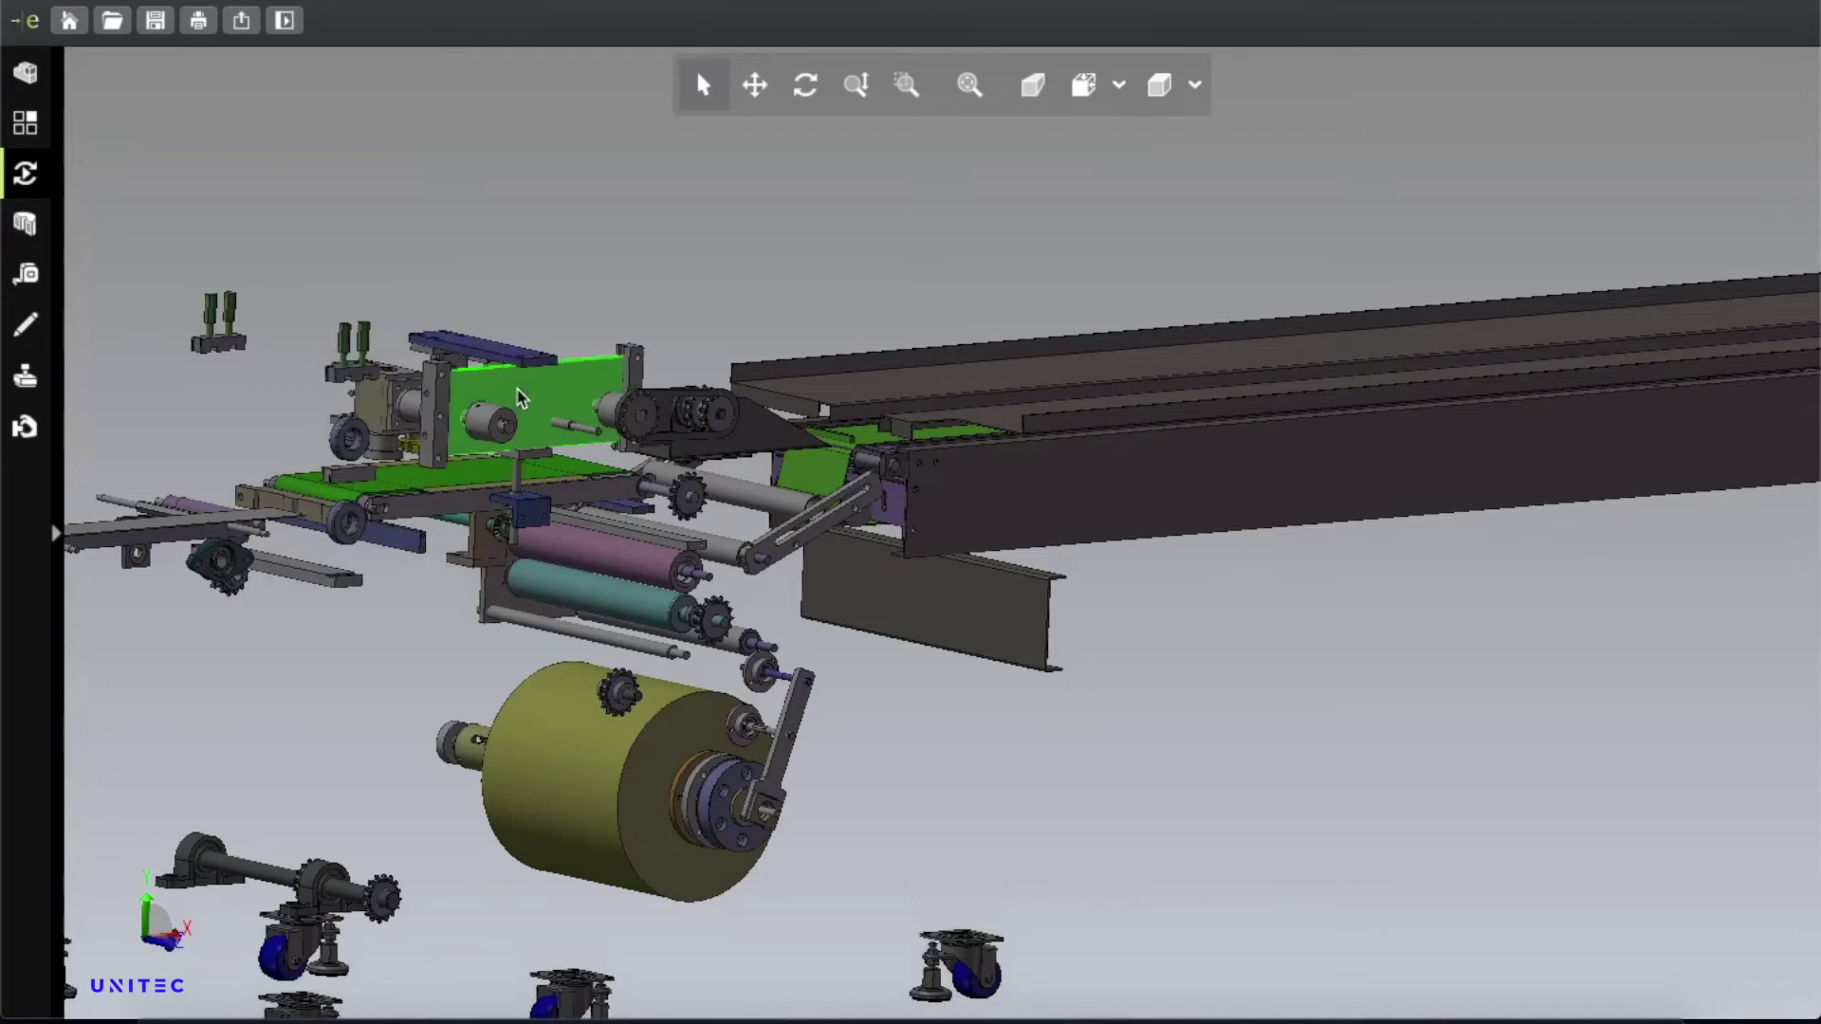
pyautogui.rightClick(520, 388)
pyautogui.click(569, 403)
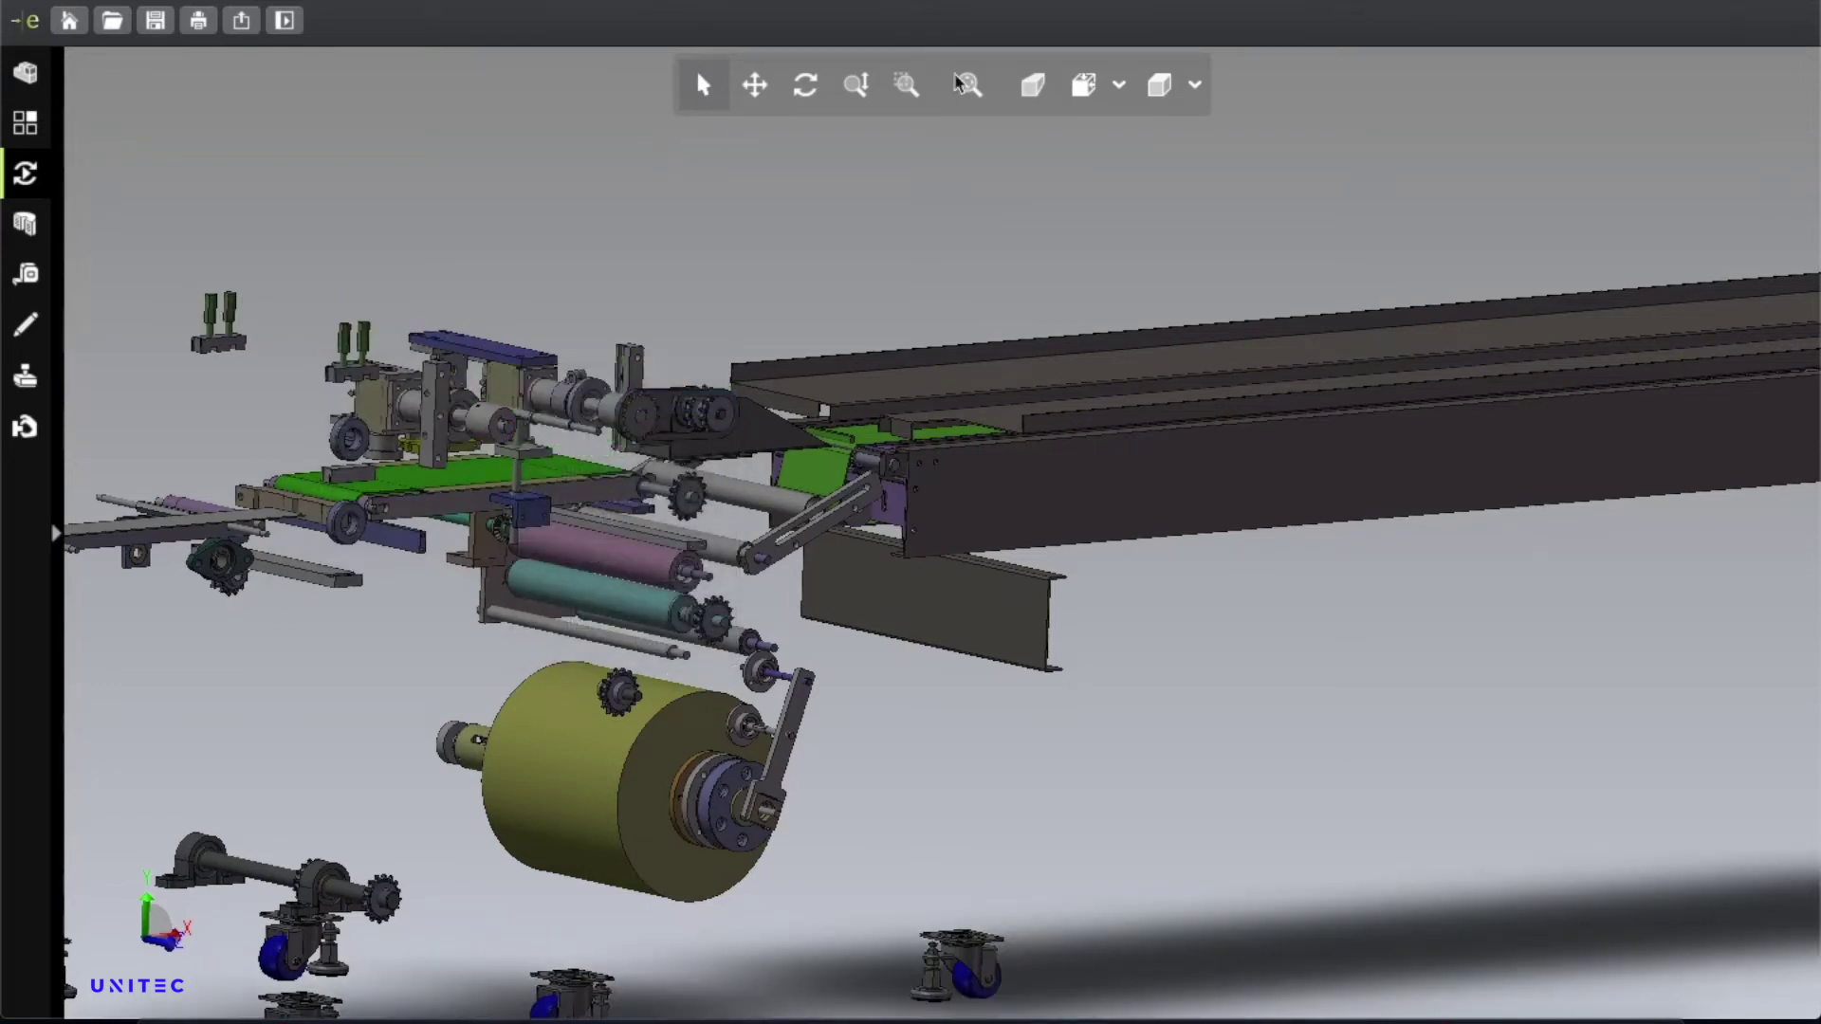
# Hide the large yellow film roll below the conveyor.
pyautogui.click(907, 85)
pyautogui.moveTo(125, 244); pyautogui.dragTo(1082, 949)
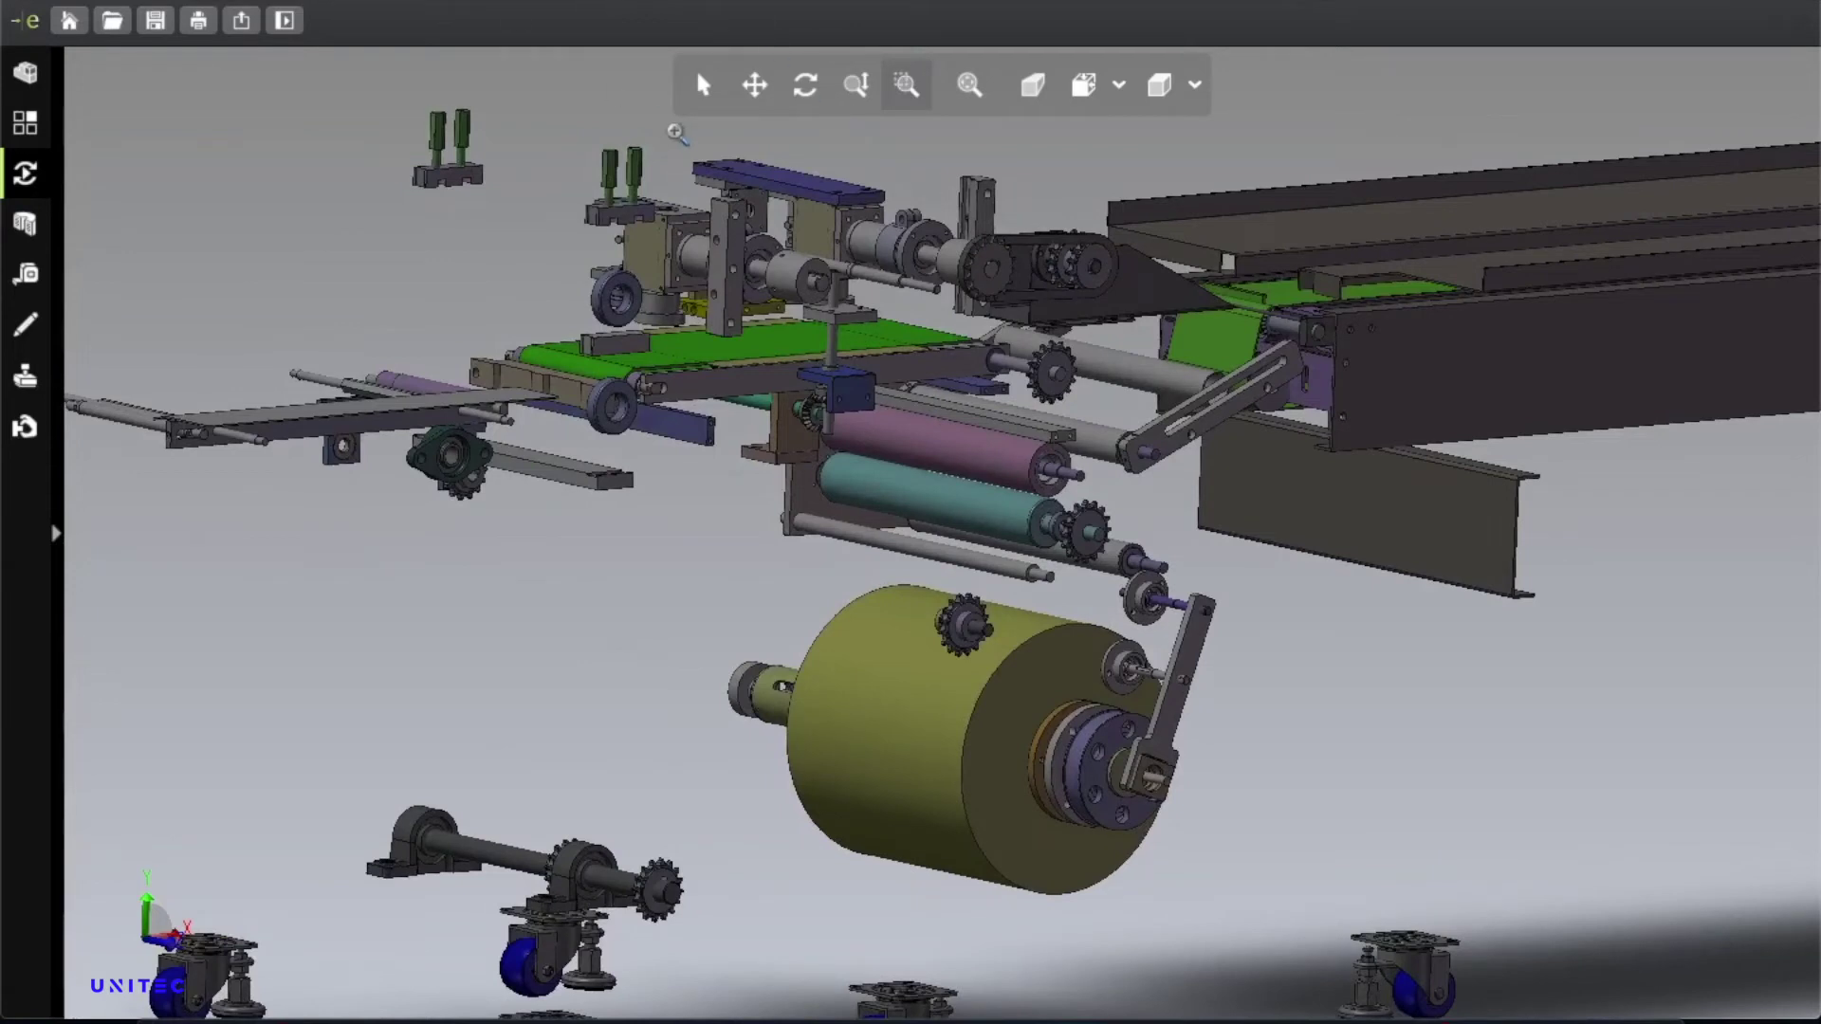
pyautogui.click(707, 85)
pyautogui.click(850, 696)
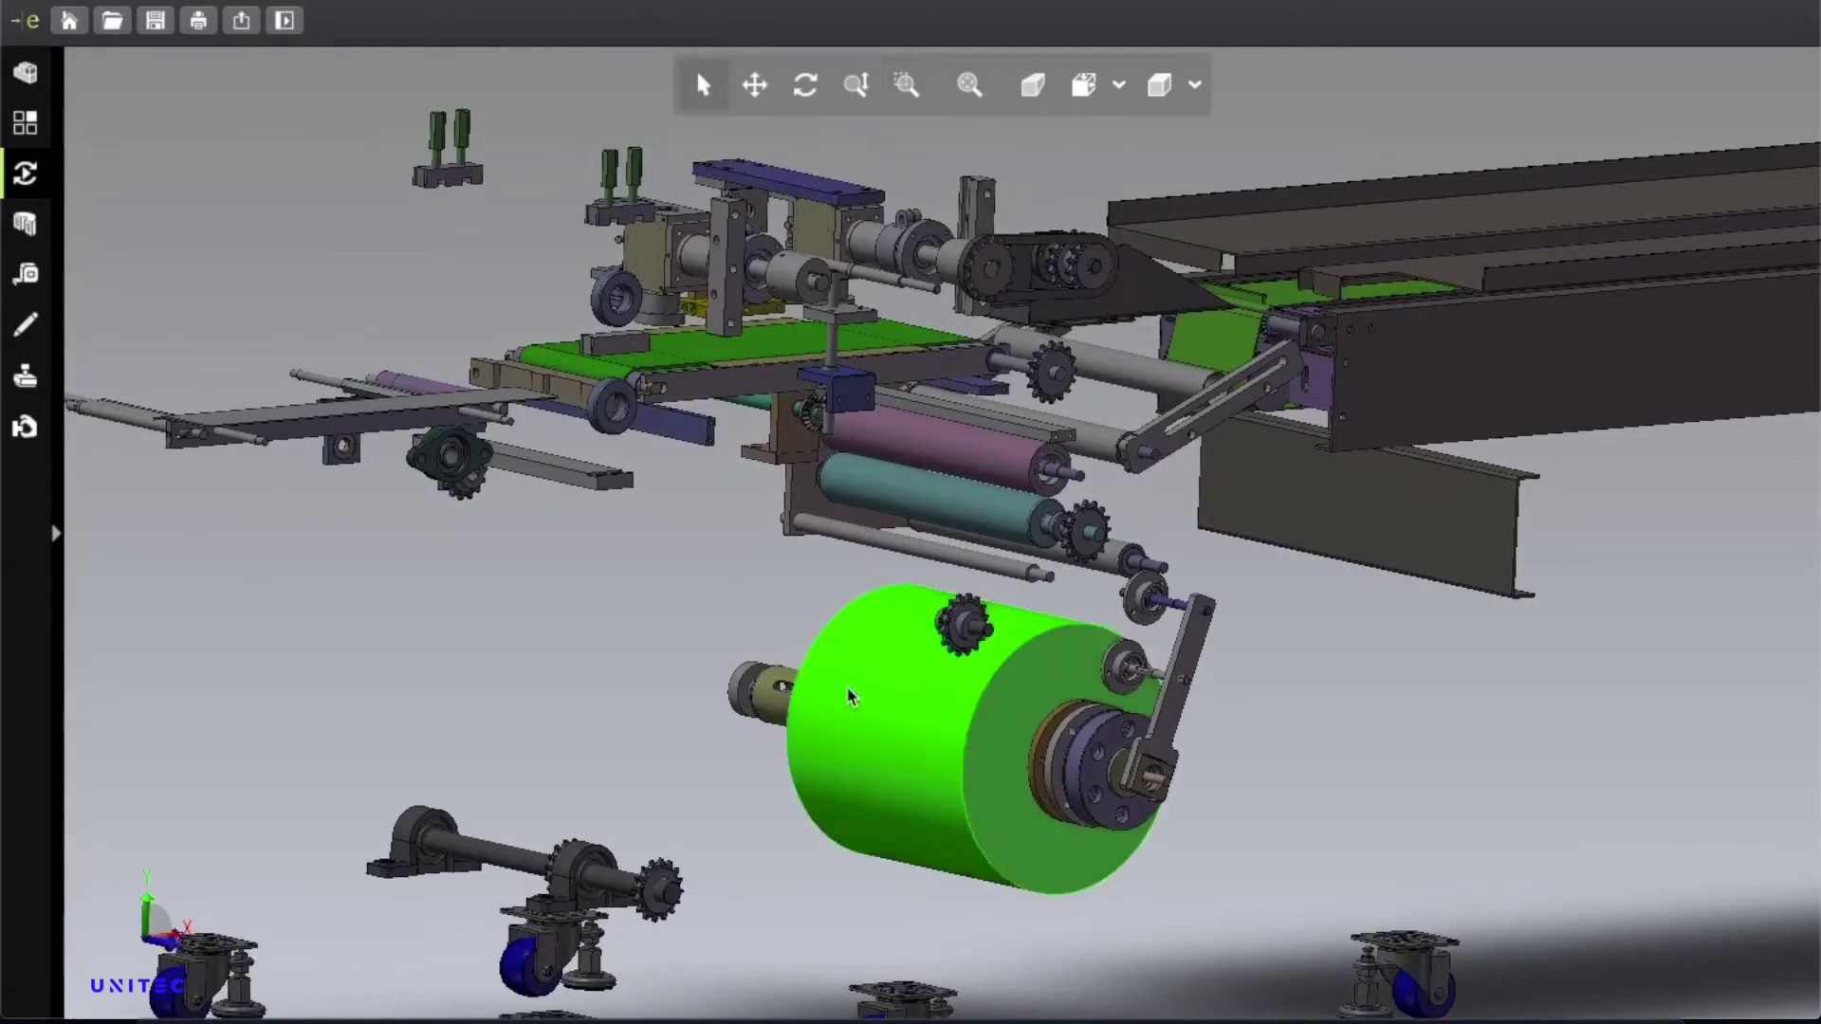
pyautogui.rightClick(894, 754)
pyautogui.click(895, 723)
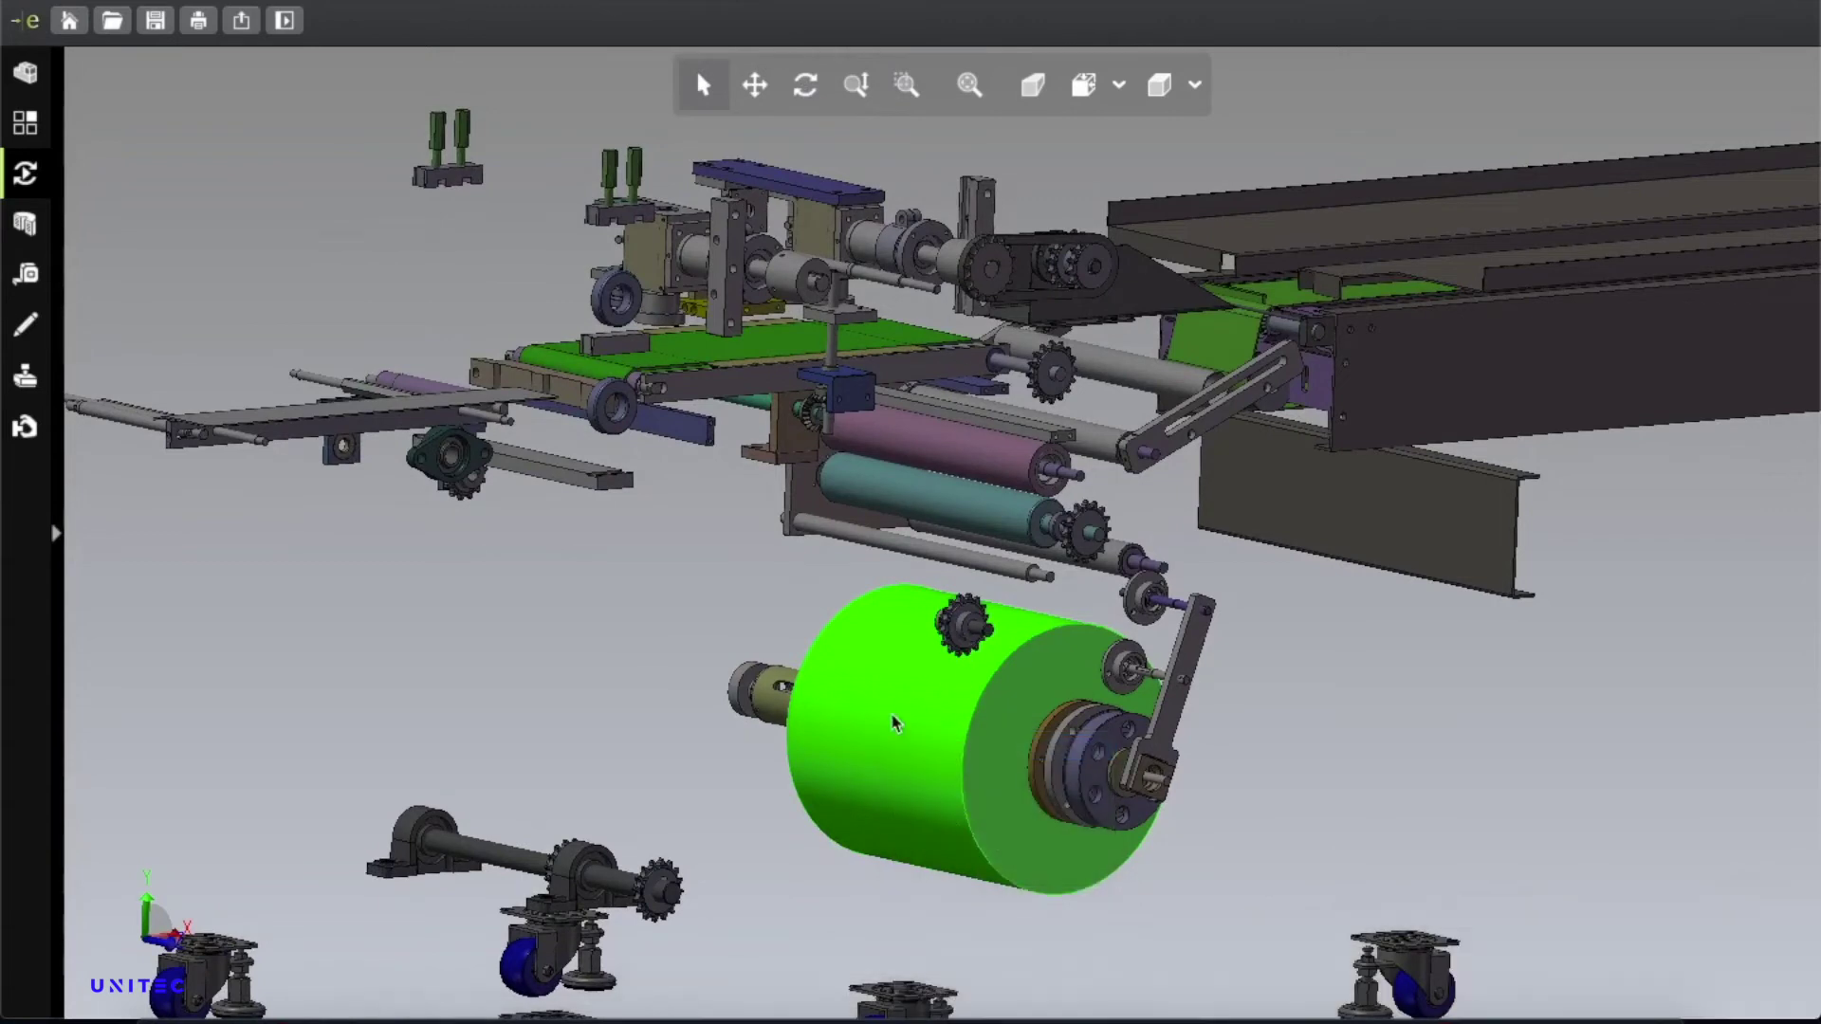
# Hide the small sprocket above the slotted film roll tube.
pyautogui.rightClick(955, 635)
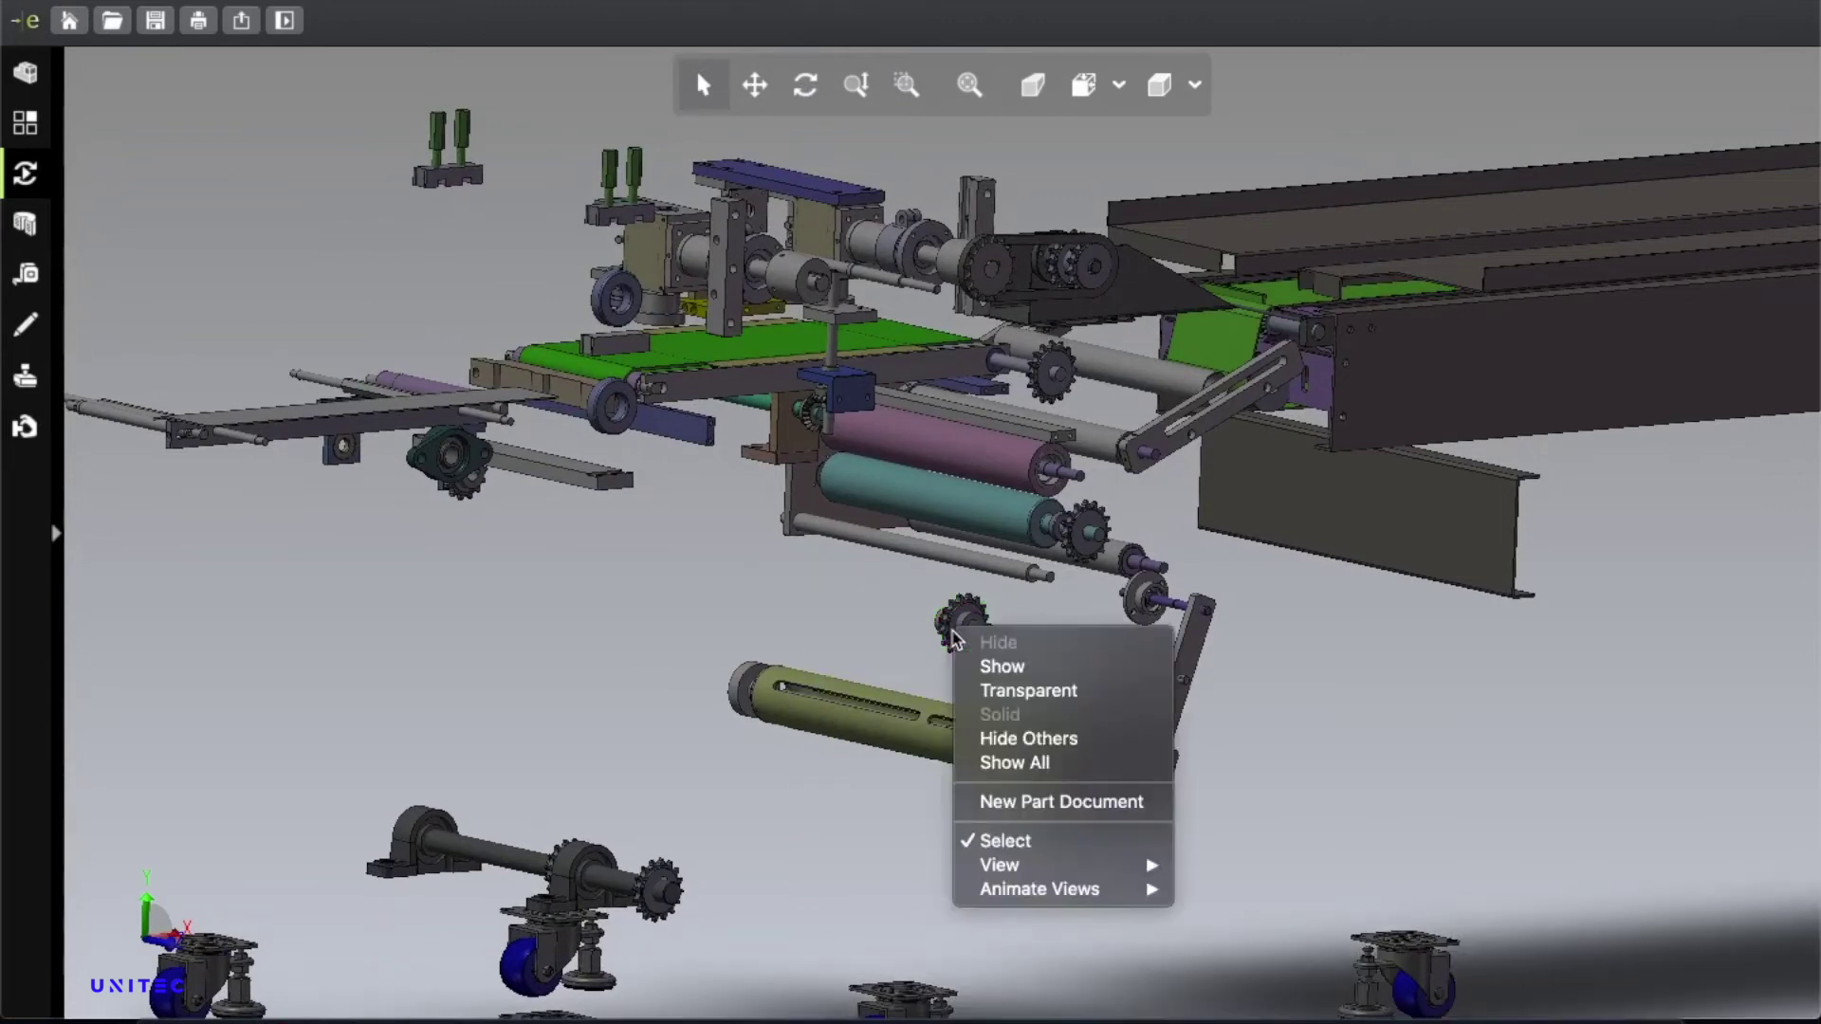
pyautogui.click(1014, 763)
pyautogui.click(965, 626)
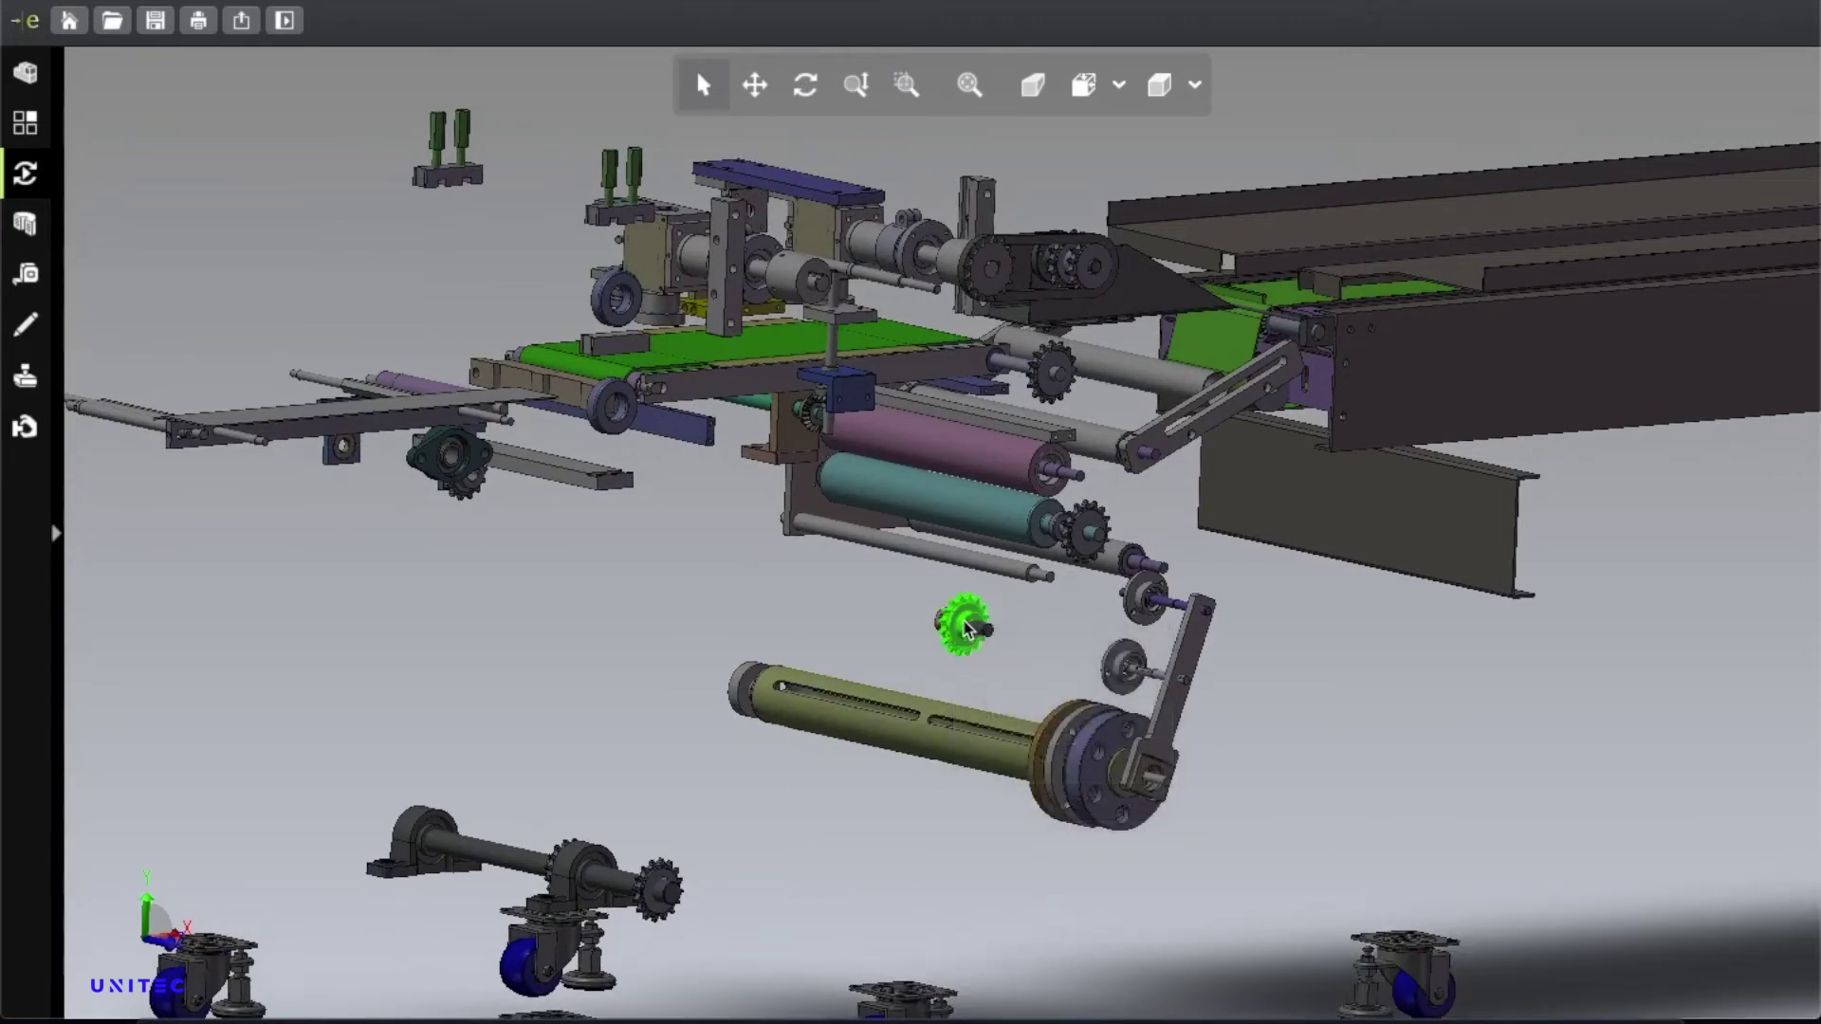
pyautogui.rightClick(963, 631)
pyautogui.click(885, 726)
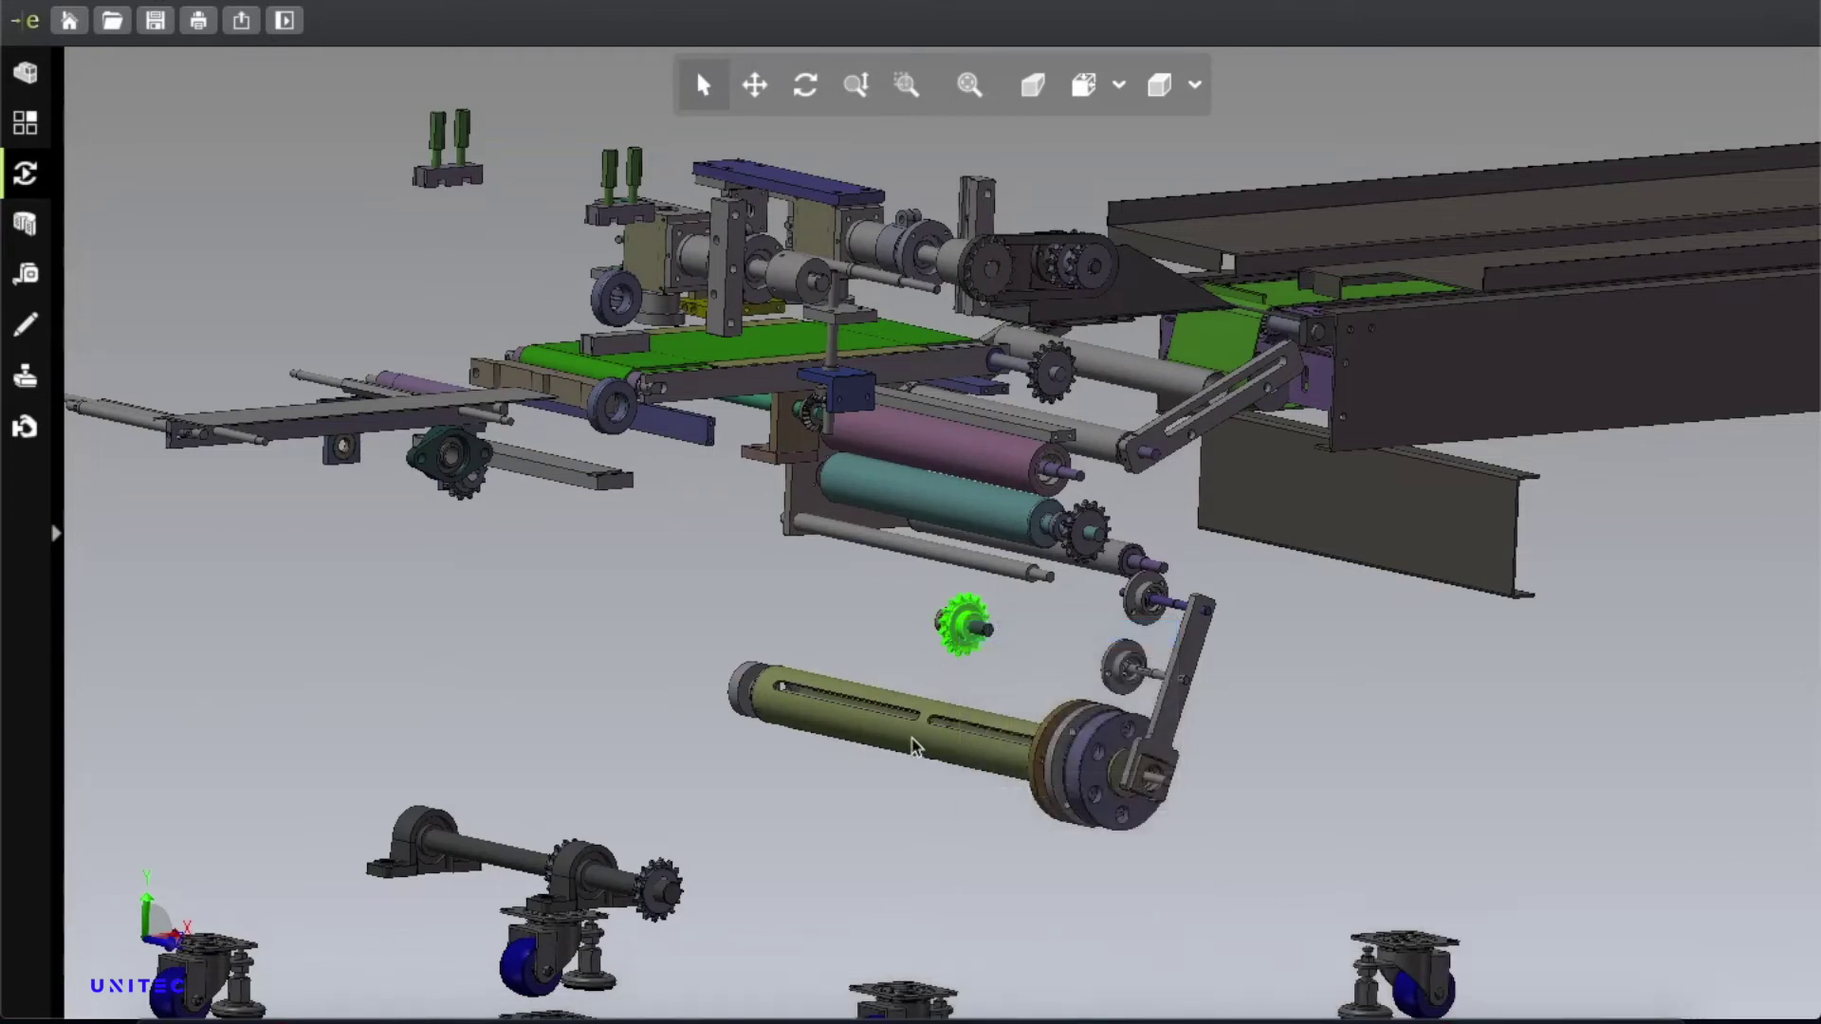
# Hide the slotted yellow tube that carried the film roll.
pyautogui.click(916, 746)
pyautogui.rightClick(954, 737)
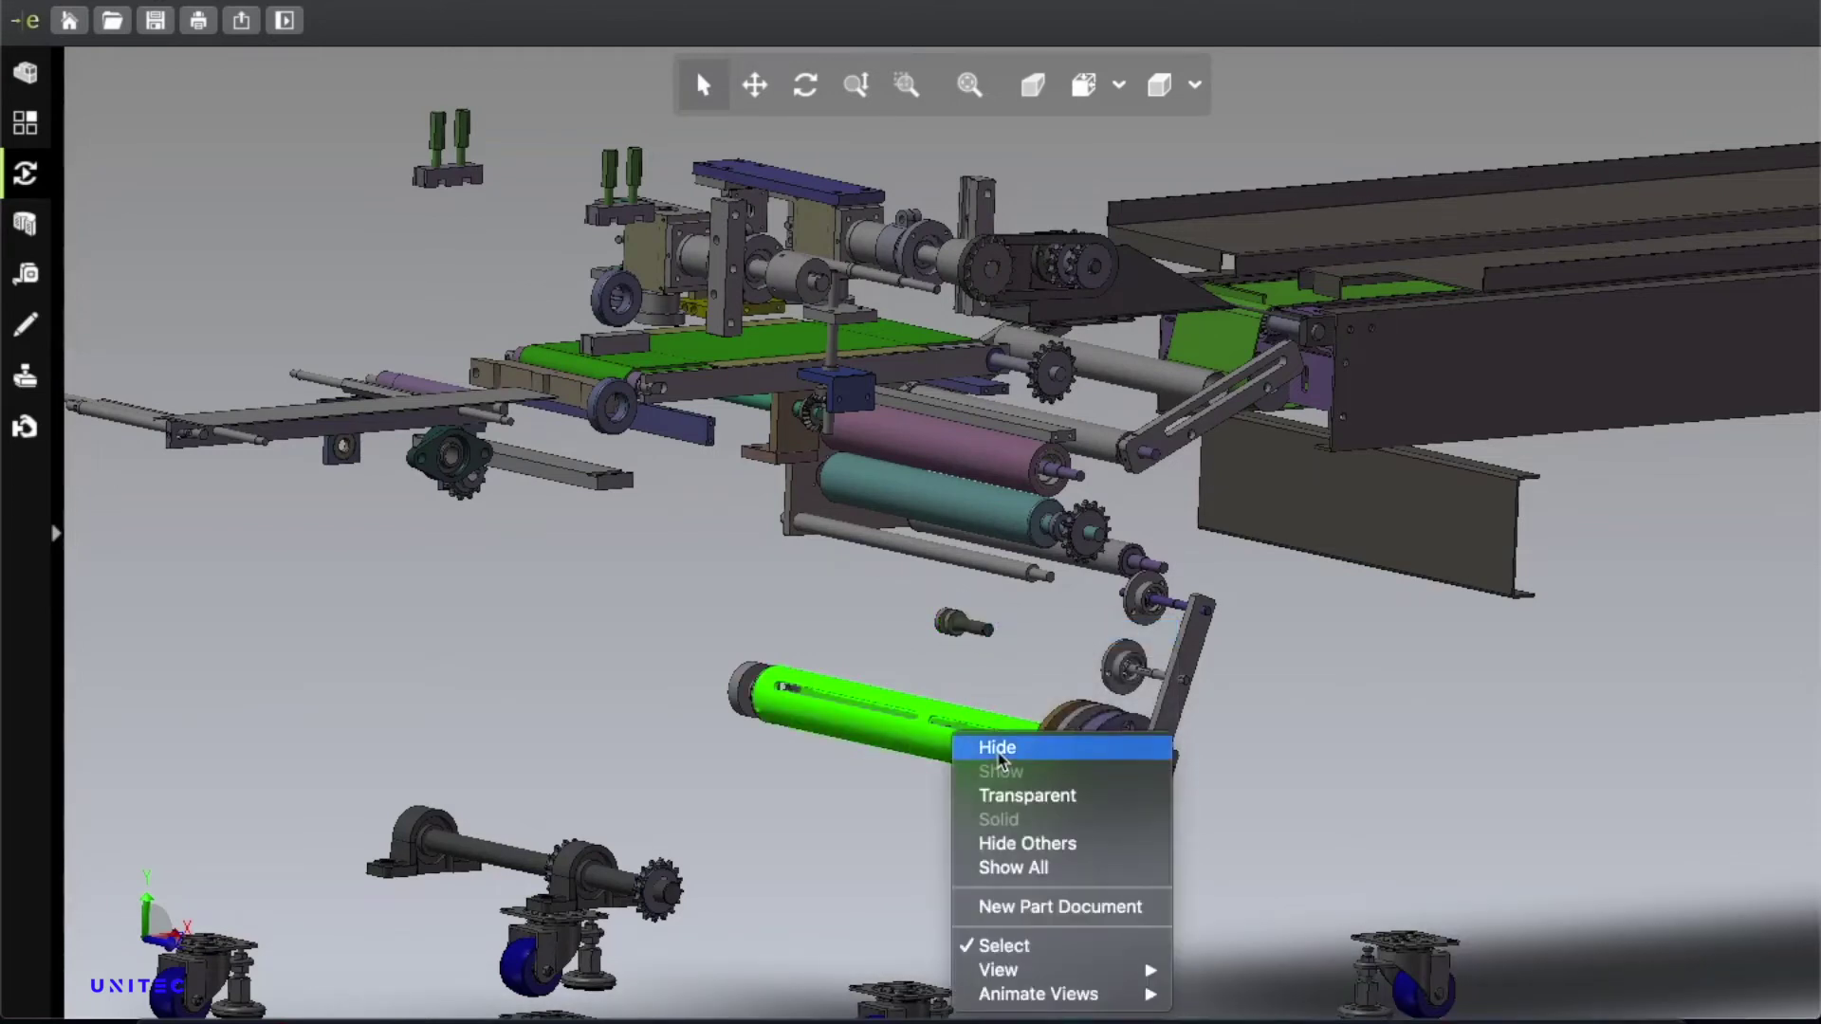
pyautogui.click(998, 749)
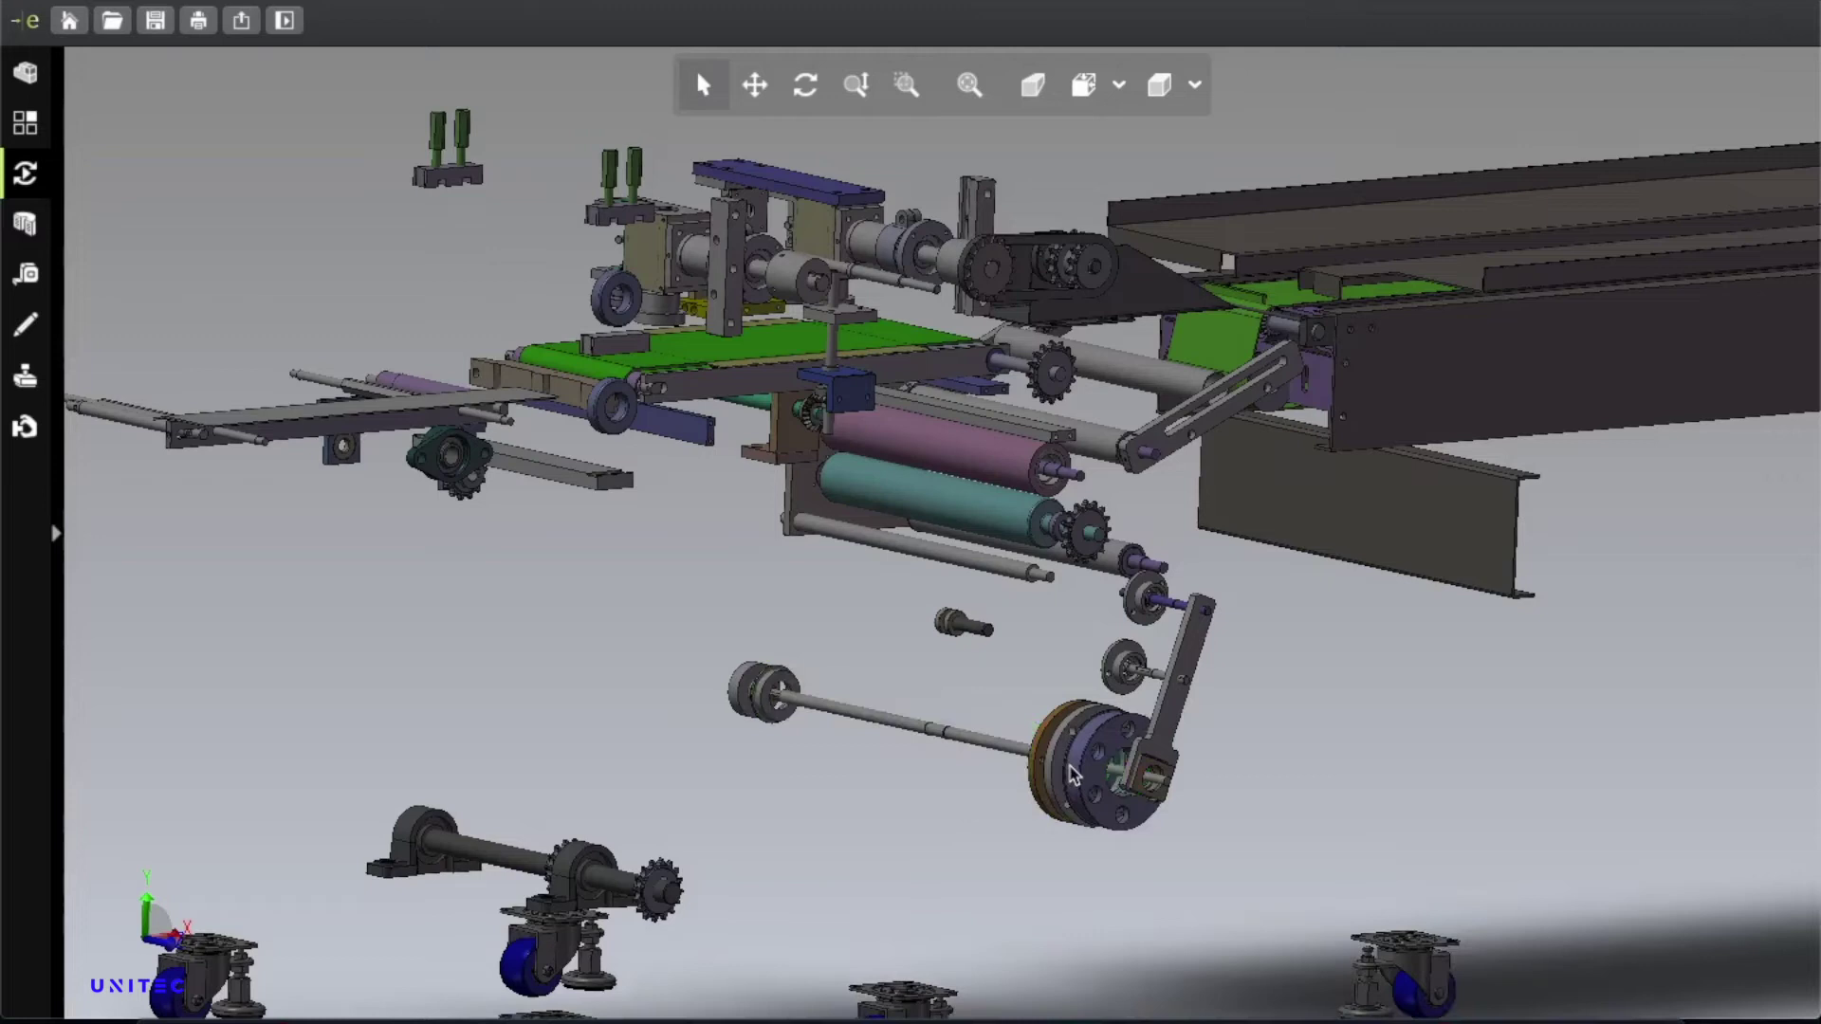
# Hide the grey disc and the brown disc next to the perforated hub on the film roll shaft.
pyautogui.rightClick(1053, 726)
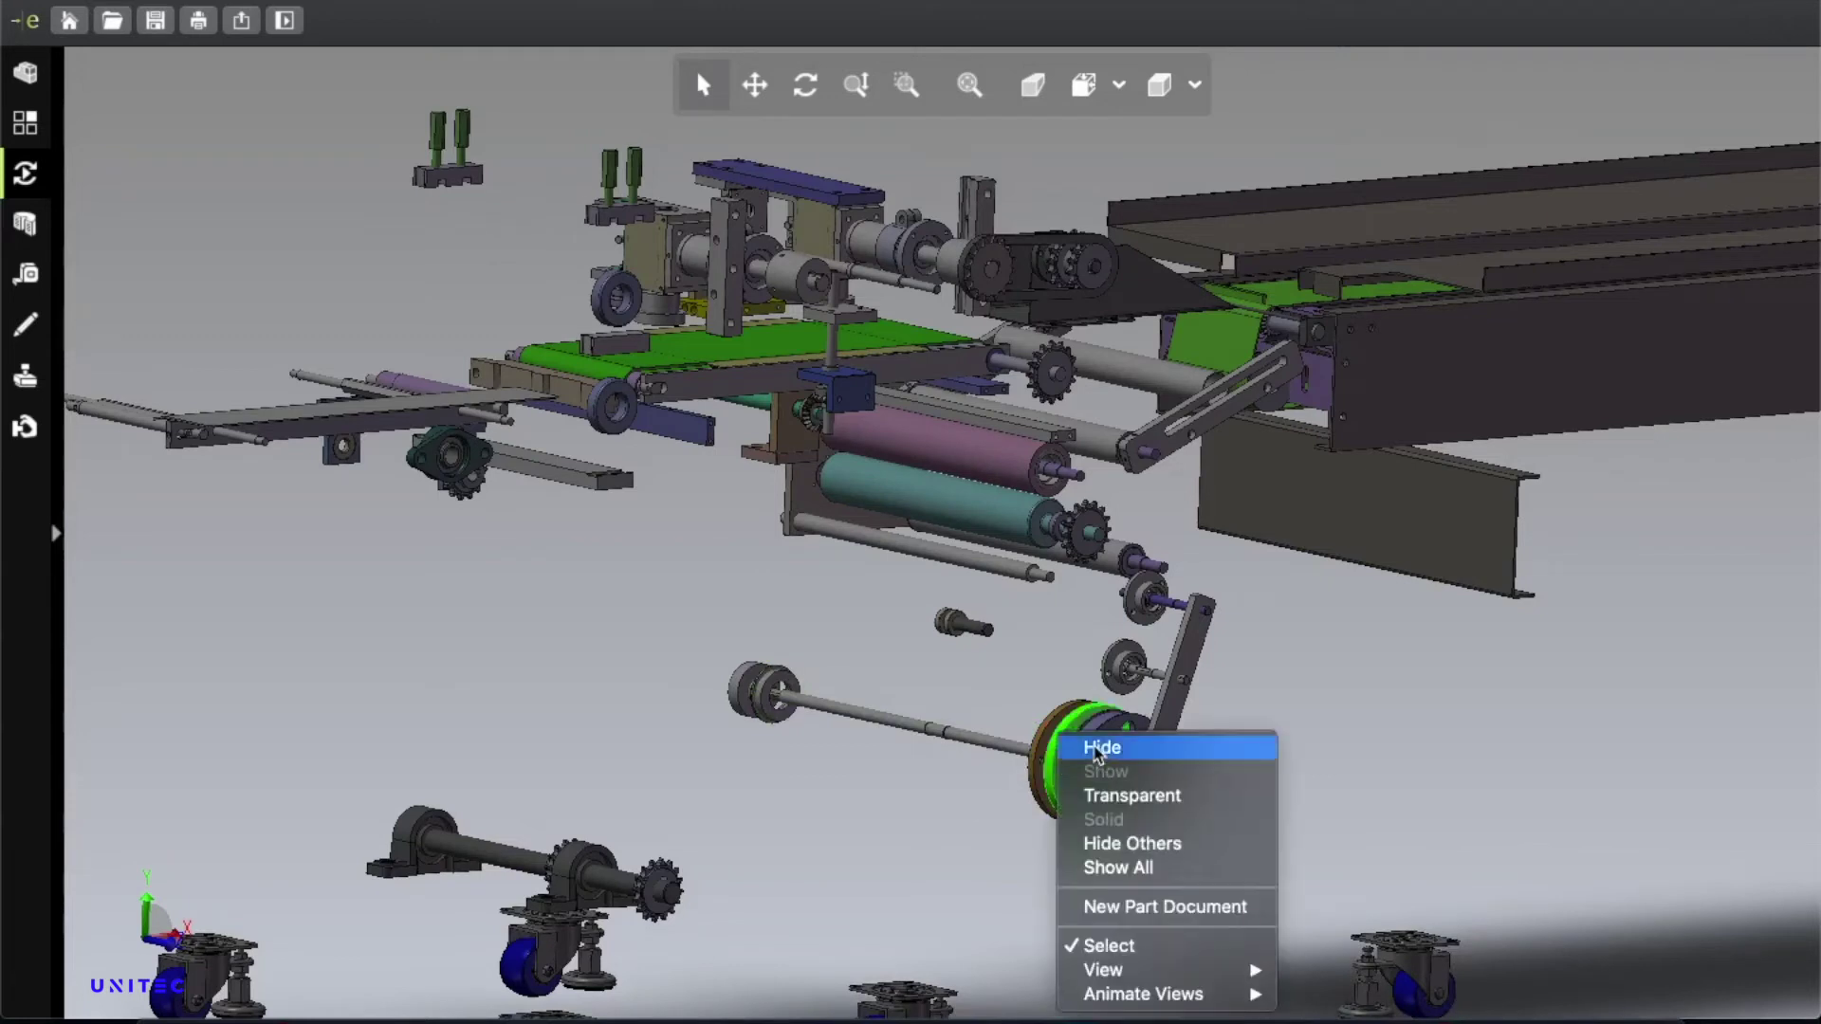
pyautogui.click(1077, 746)
pyautogui.rightClick(1044, 734)
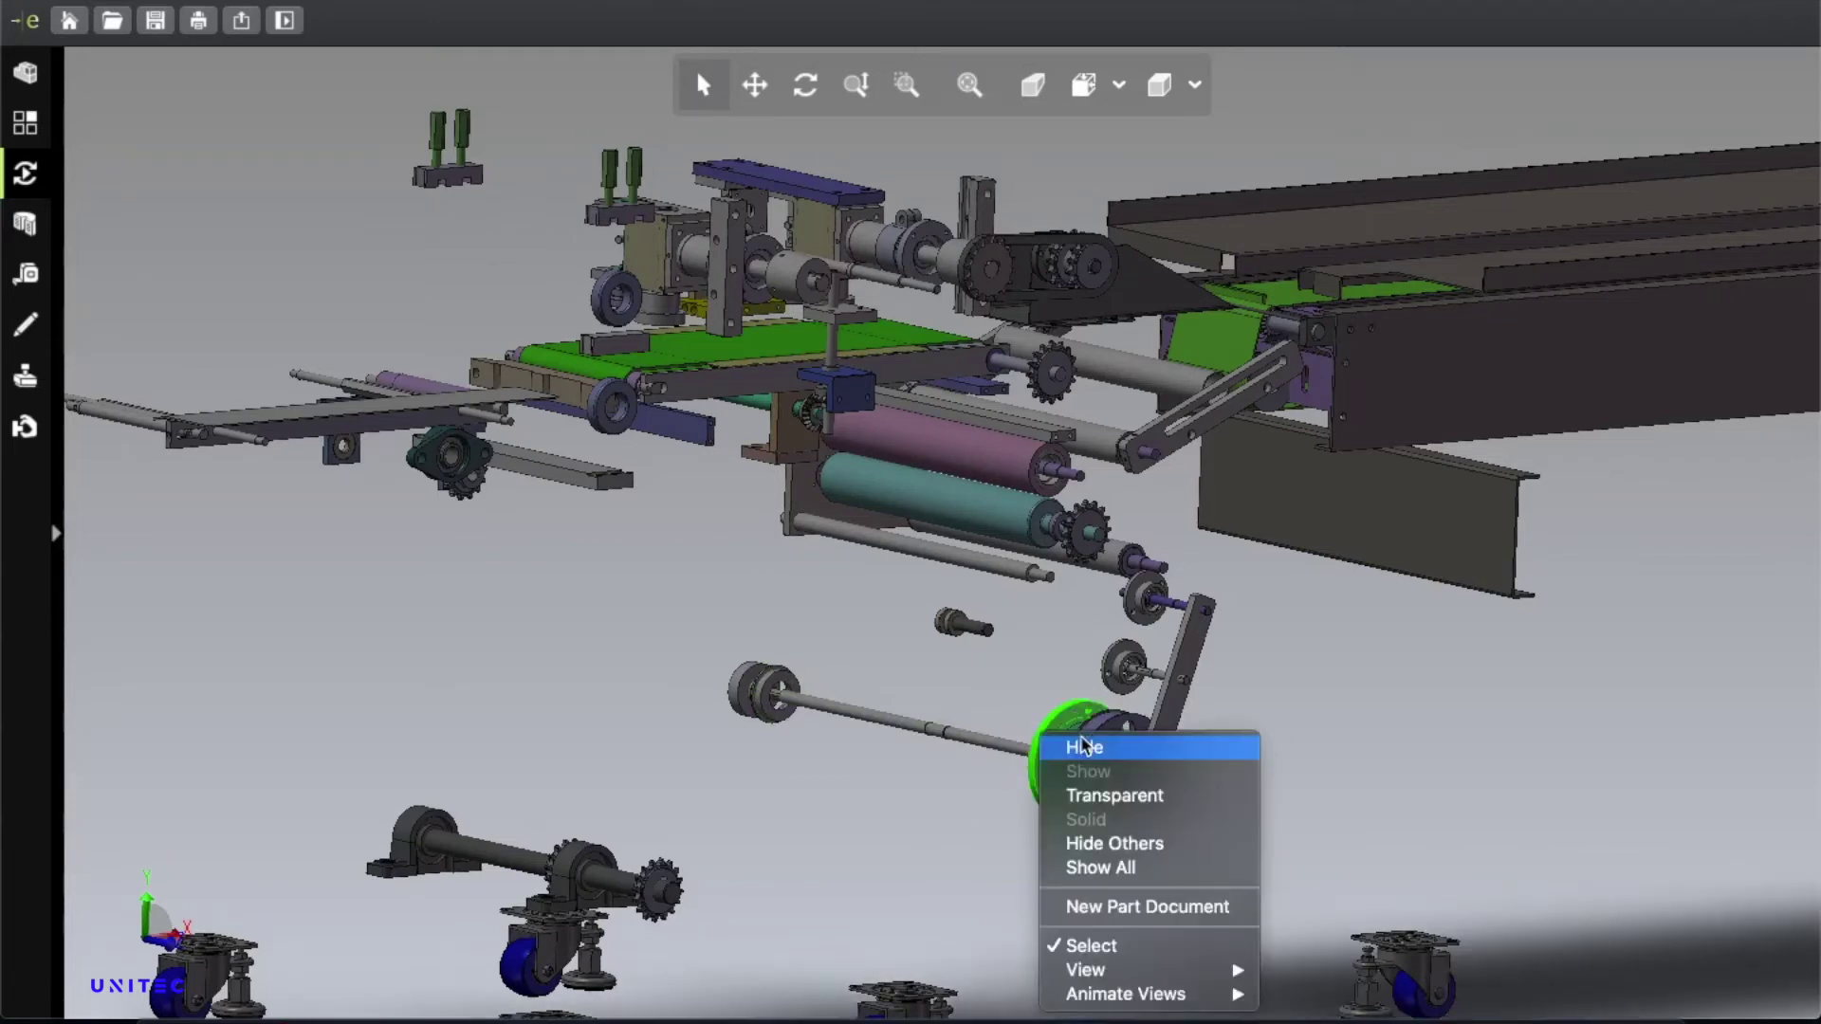
pyautogui.click(1049, 745)
# Hide the teal, pink and lower grey roller sleeves below the green conveyor belt.
pyautogui.click(963, 521)
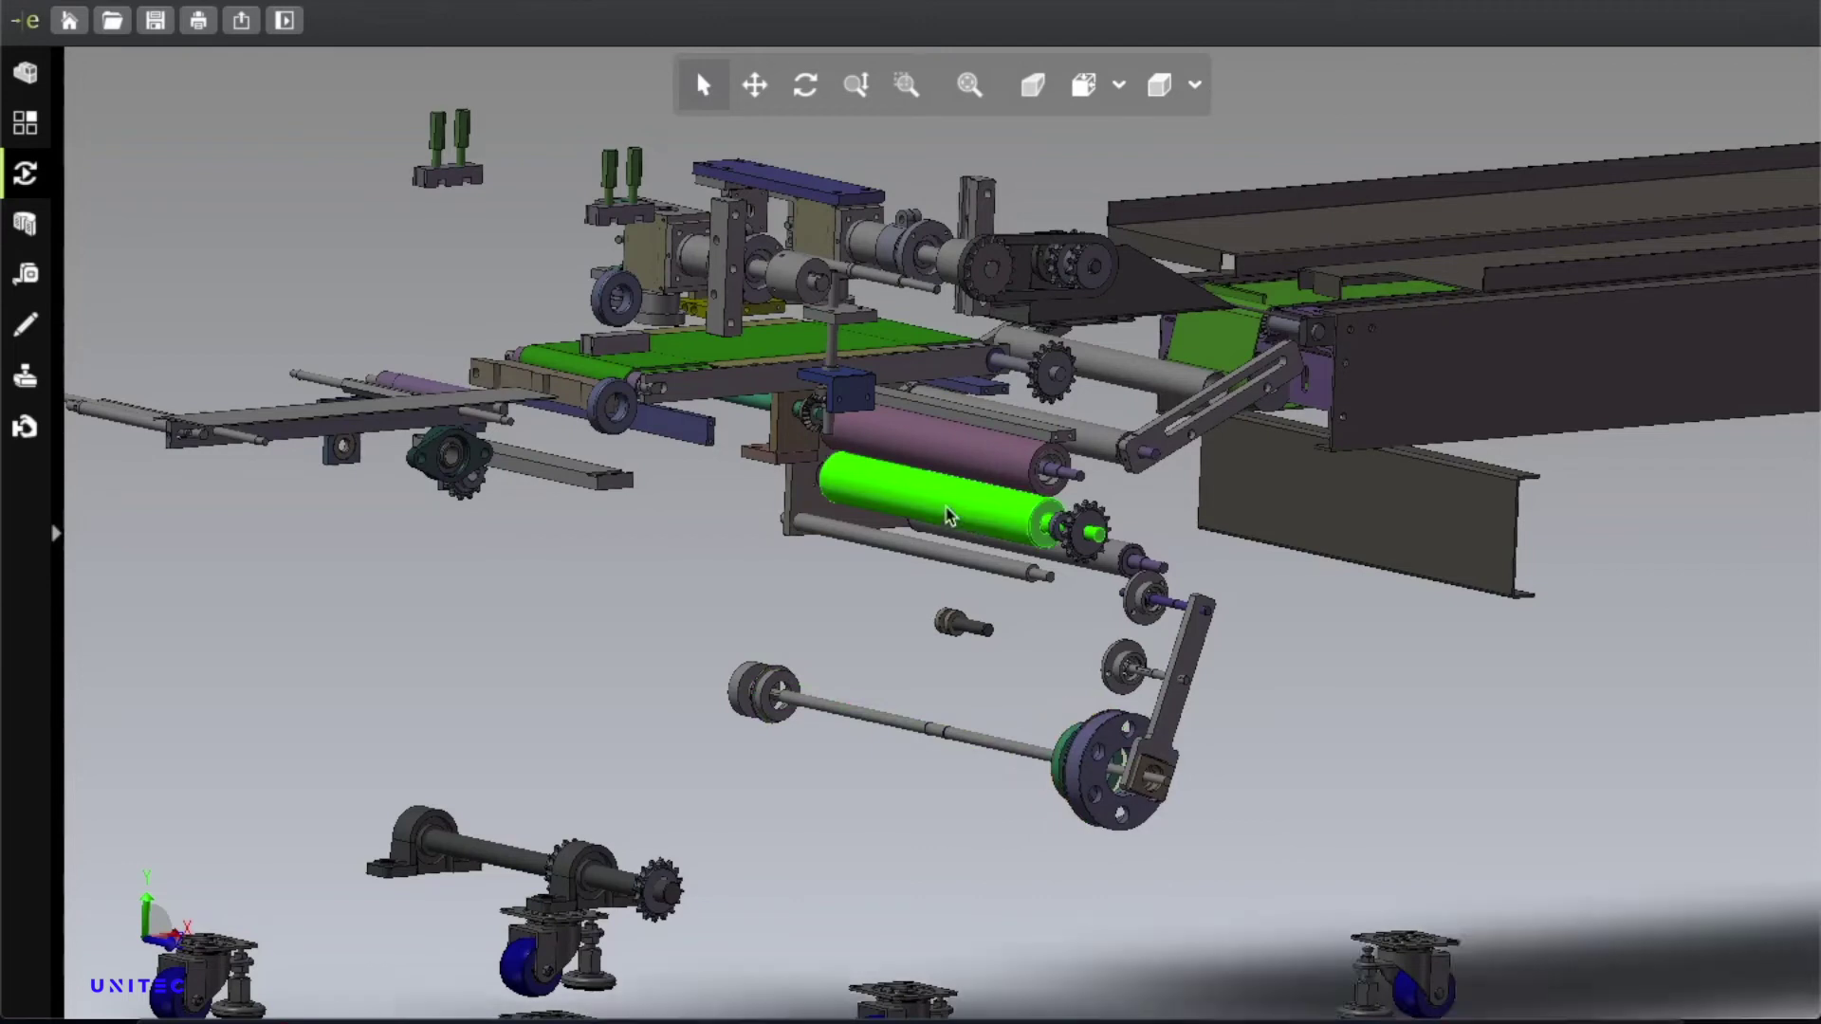
pyautogui.rightClick(949, 513)
pyautogui.click(987, 518)
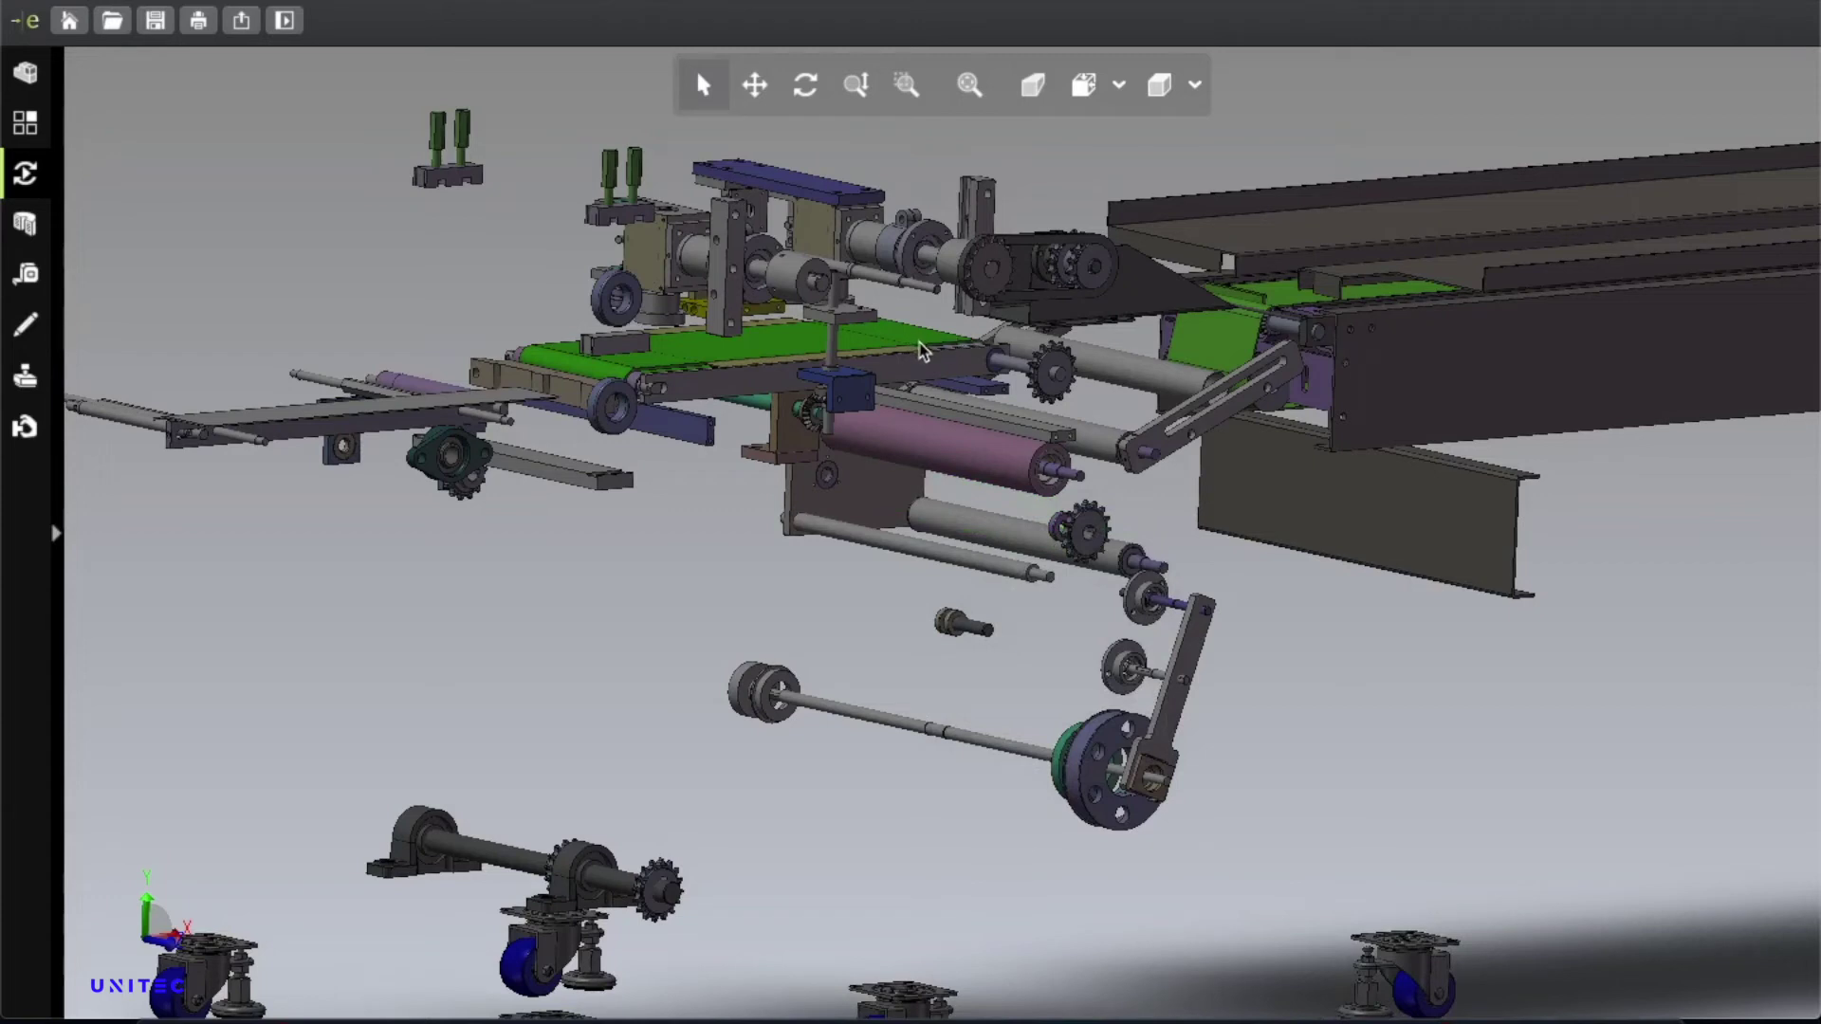
pyautogui.rightClick(930, 467)
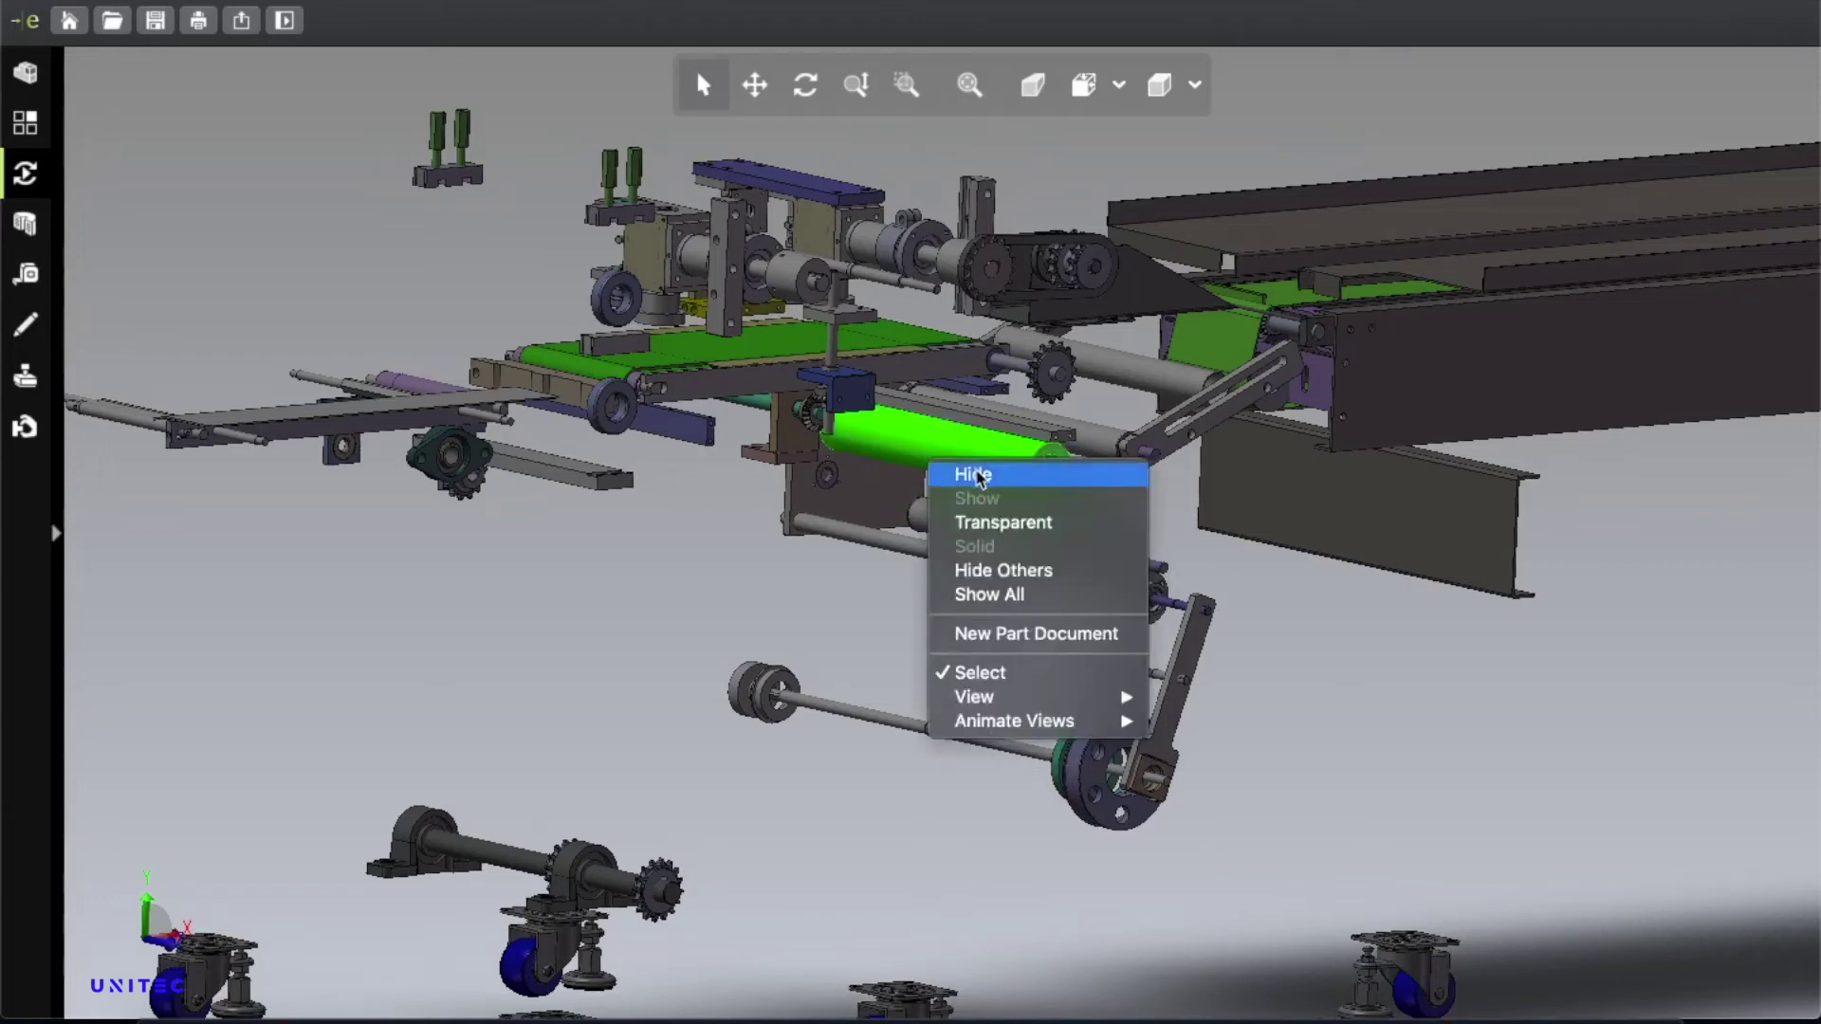
pyautogui.press('Escape')
pyautogui.click(996, 548)
pyautogui.rightClick(1001, 544)
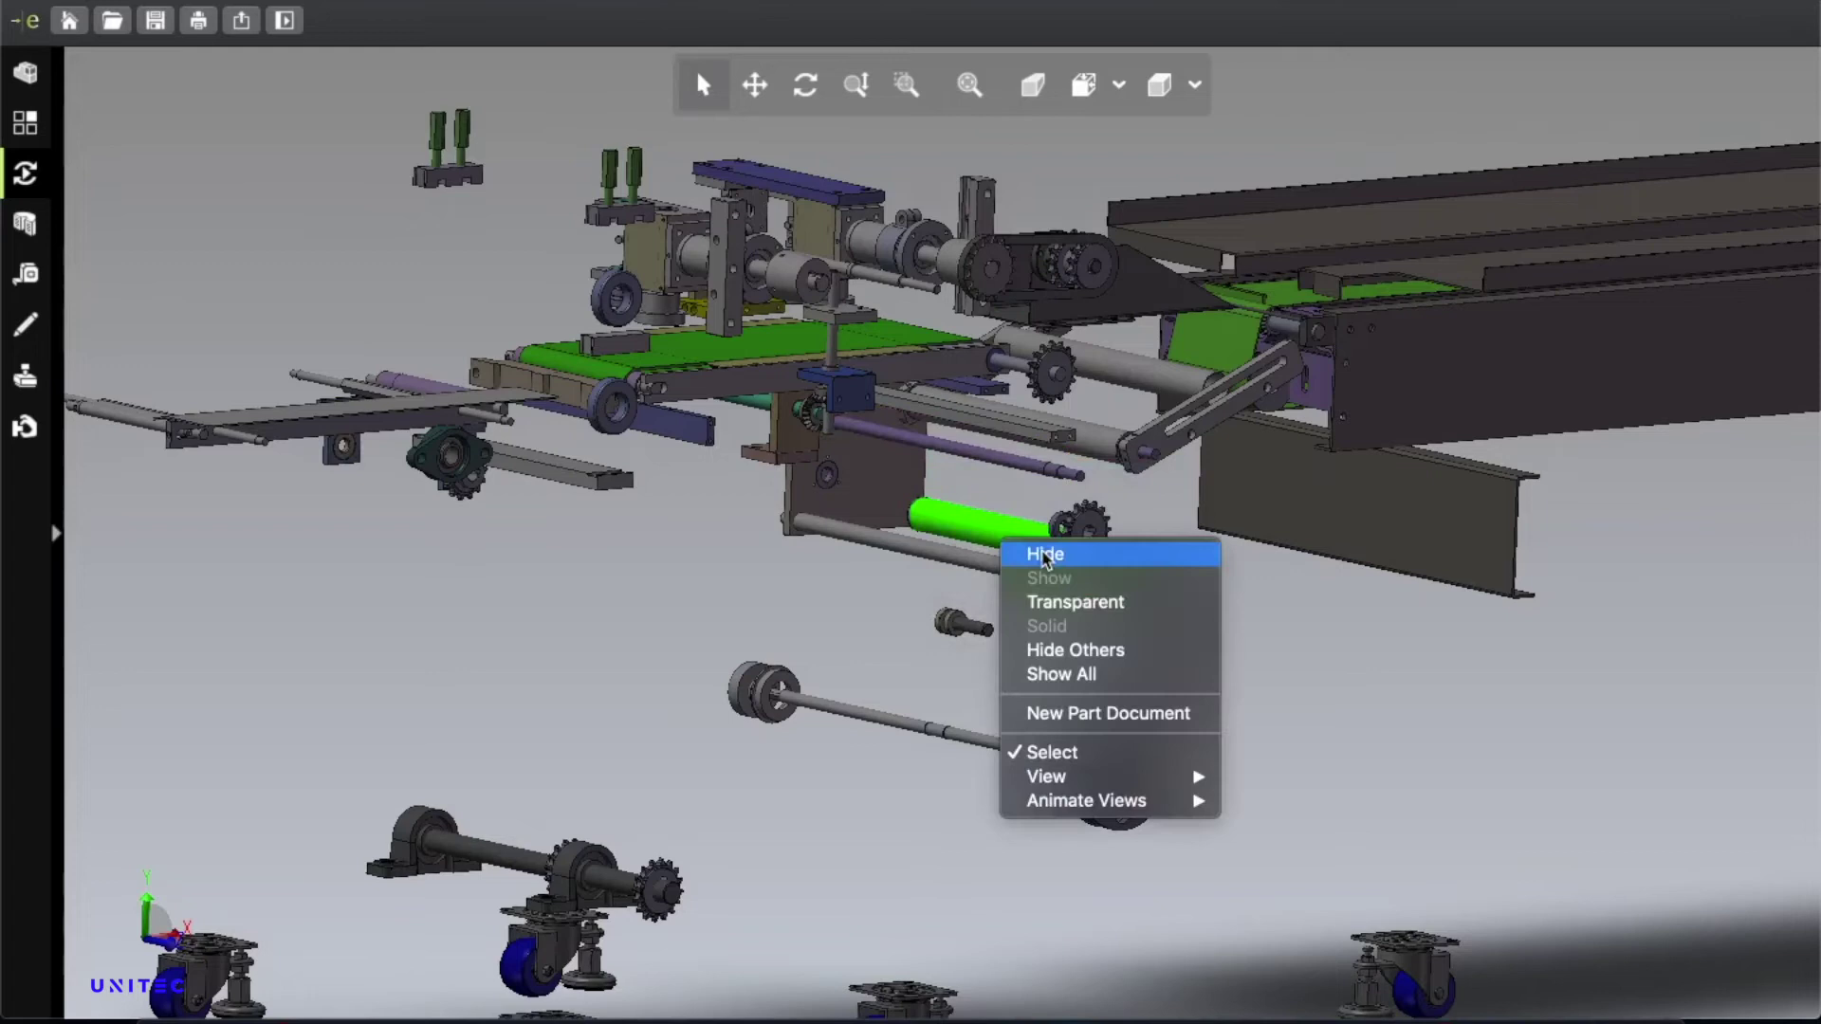
pyautogui.press('Escape')
# Hide the grey roller beside the slotted link arm and the green conveyor belt surface.
pyautogui.click(1043, 451)
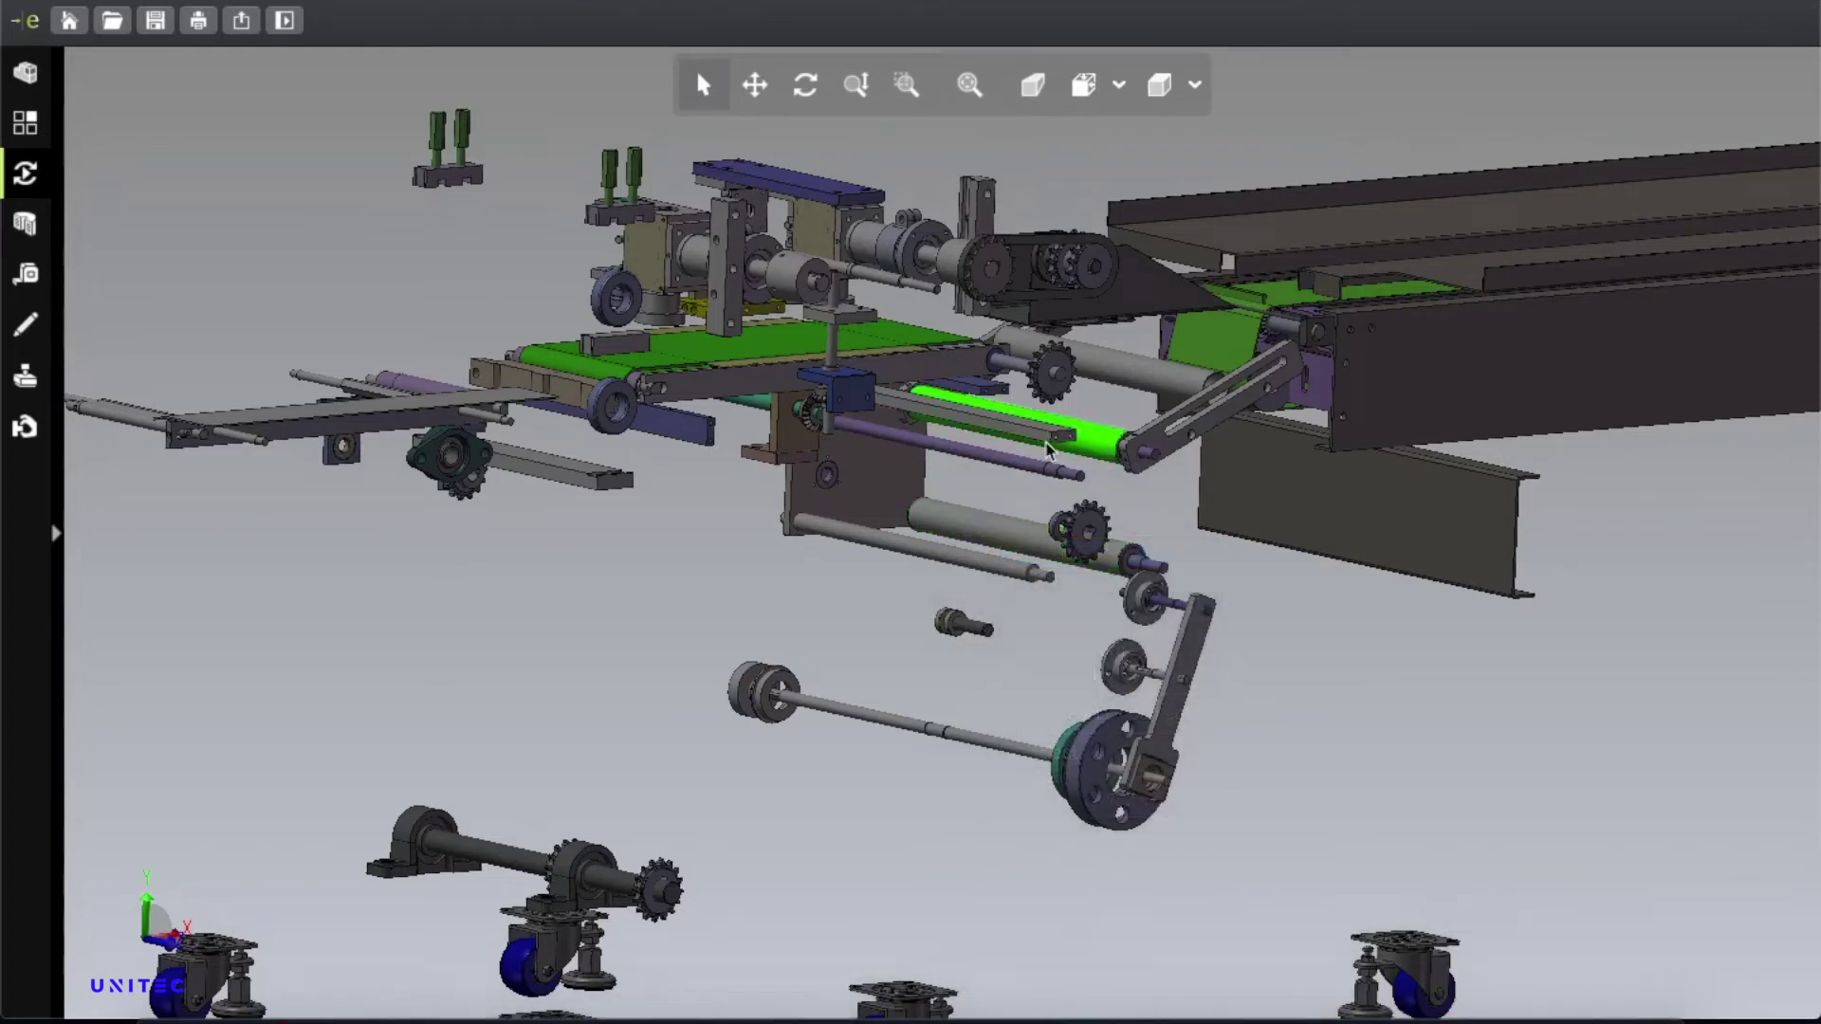
pyautogui.rightClick(1049, 450)
pyautogui.click(1054, 453)
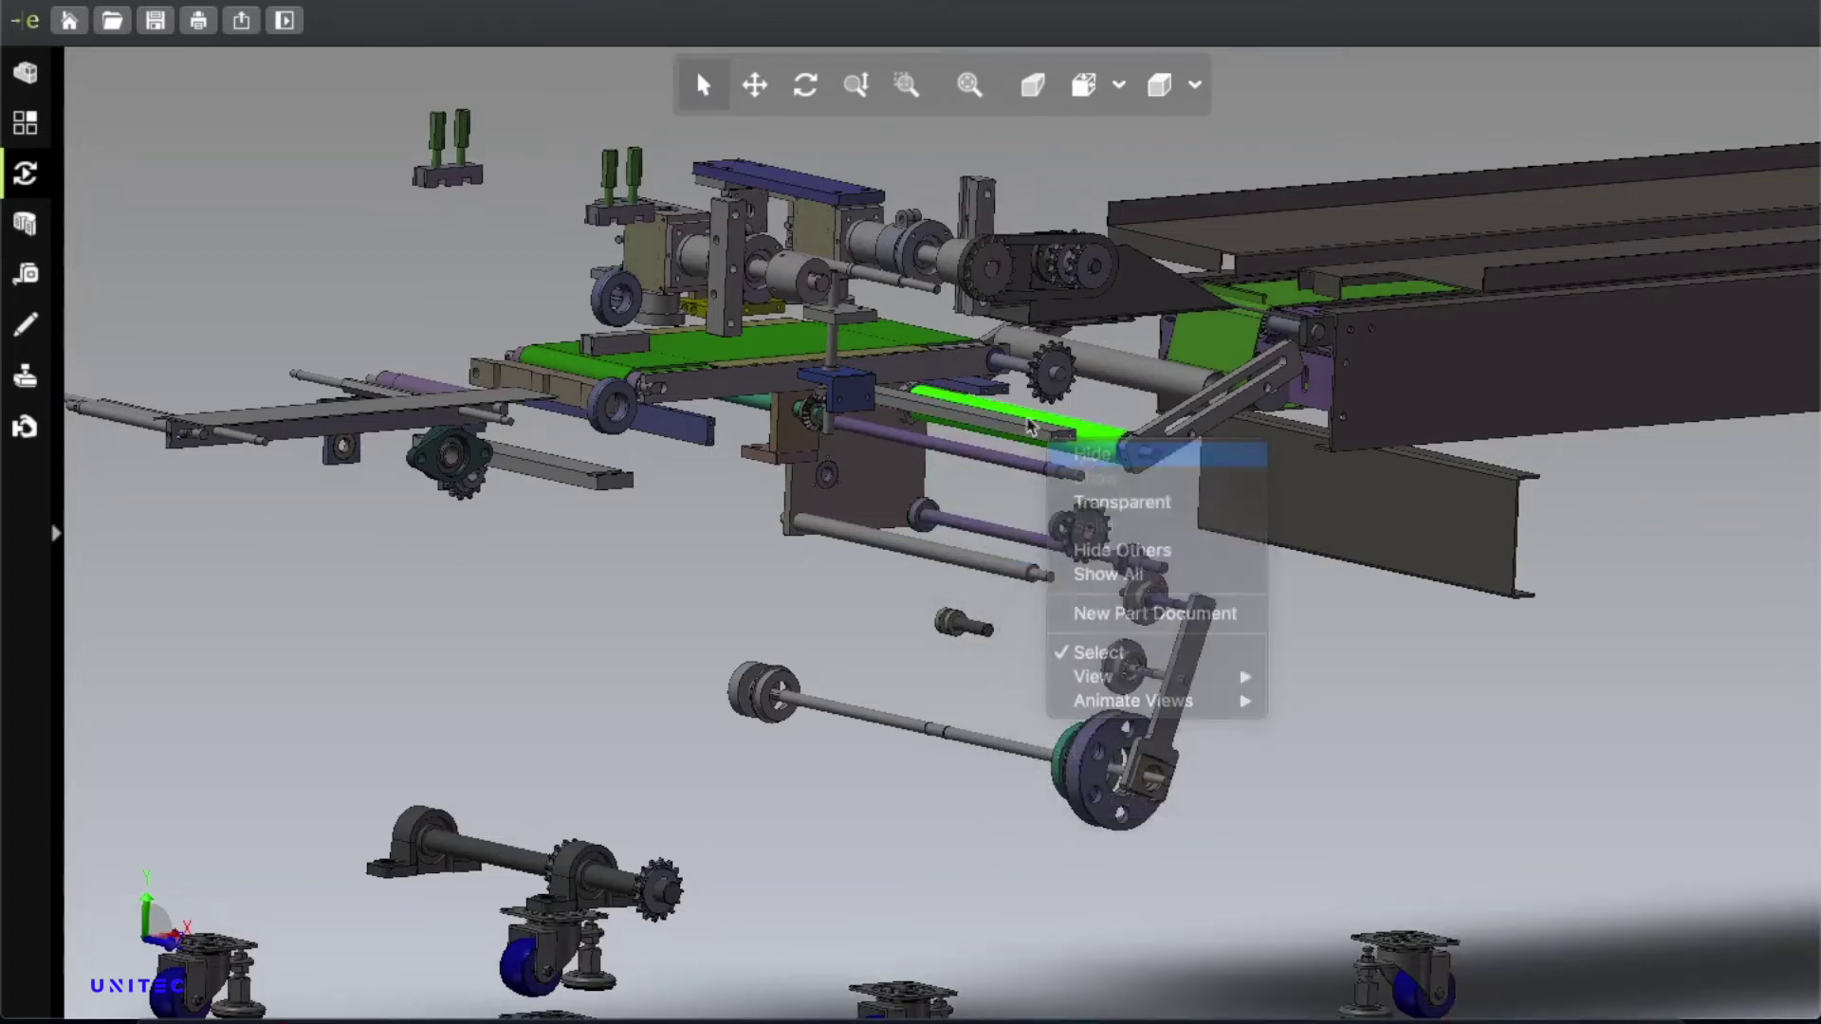
pyautogui.rightClick(899, 357)
pyautogui.click(922, 360)
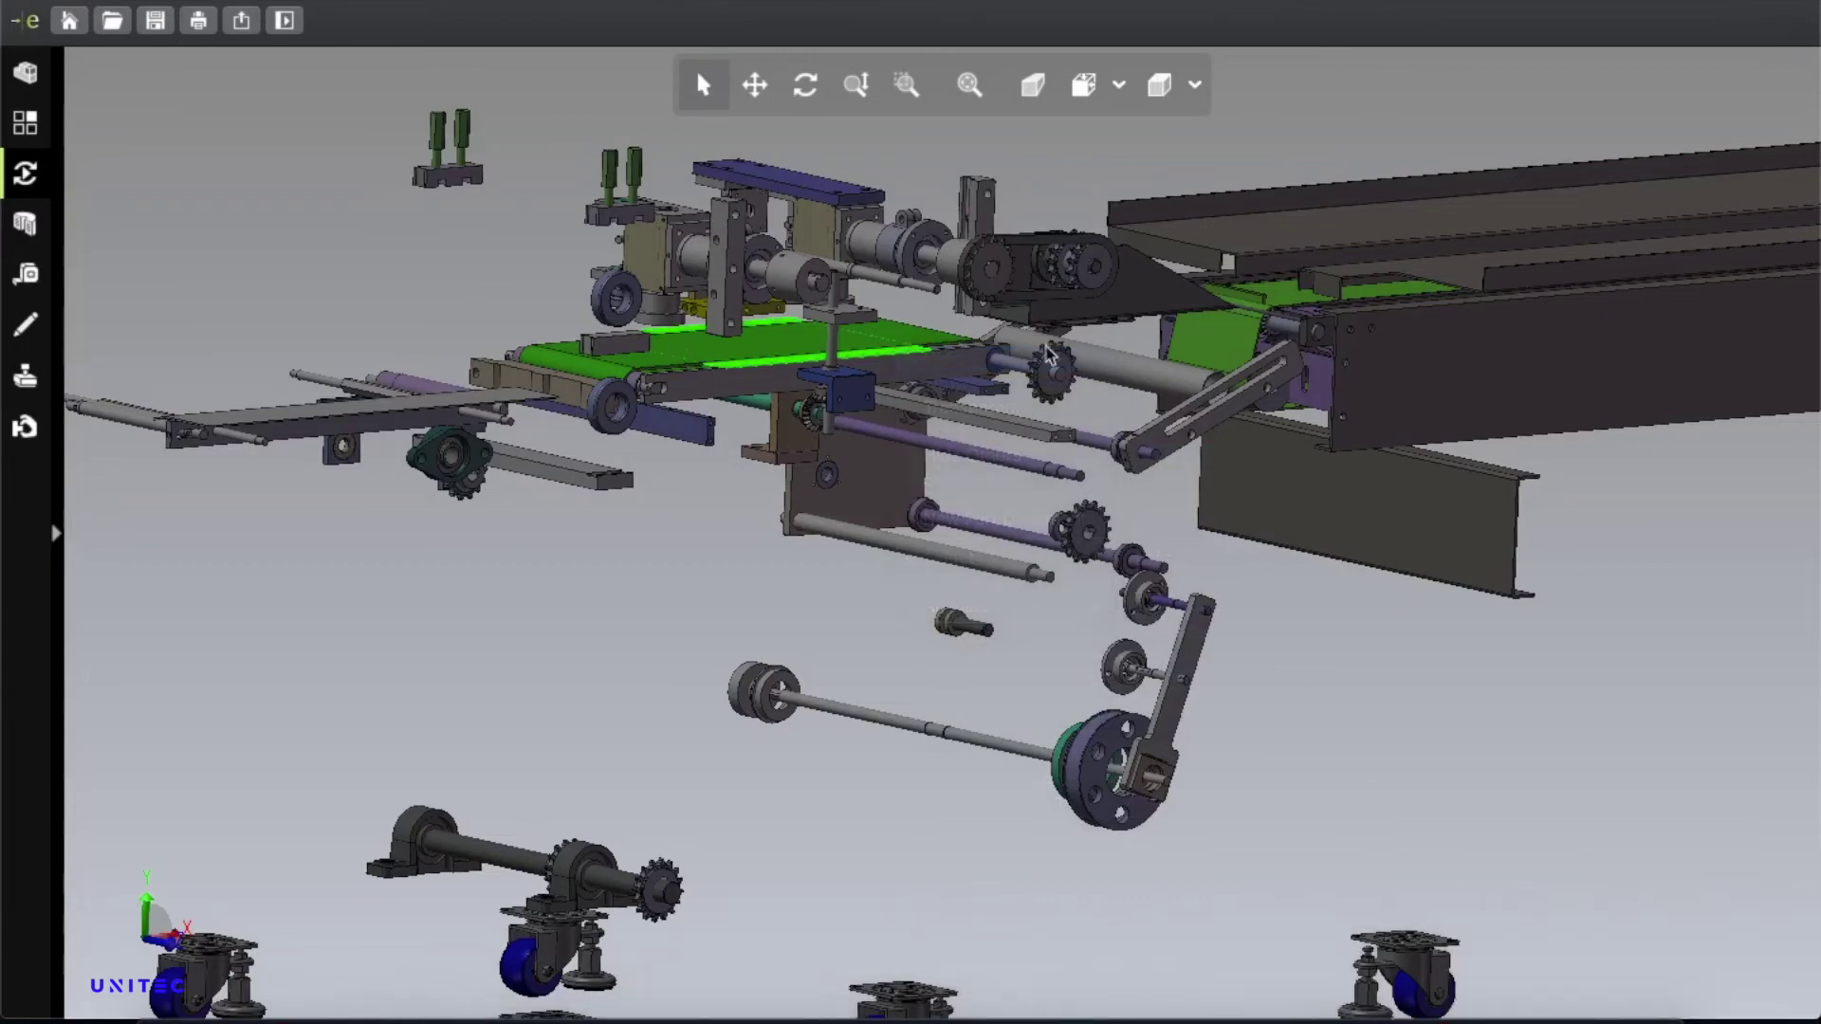
# Hide the short conveyor's green belt and the vertical drilled bar in front of the left gearbox.
pyautogui.click(805, 85)
pyautogui.moveTo(854, 380); pyautogui.dragTo(874, 183)
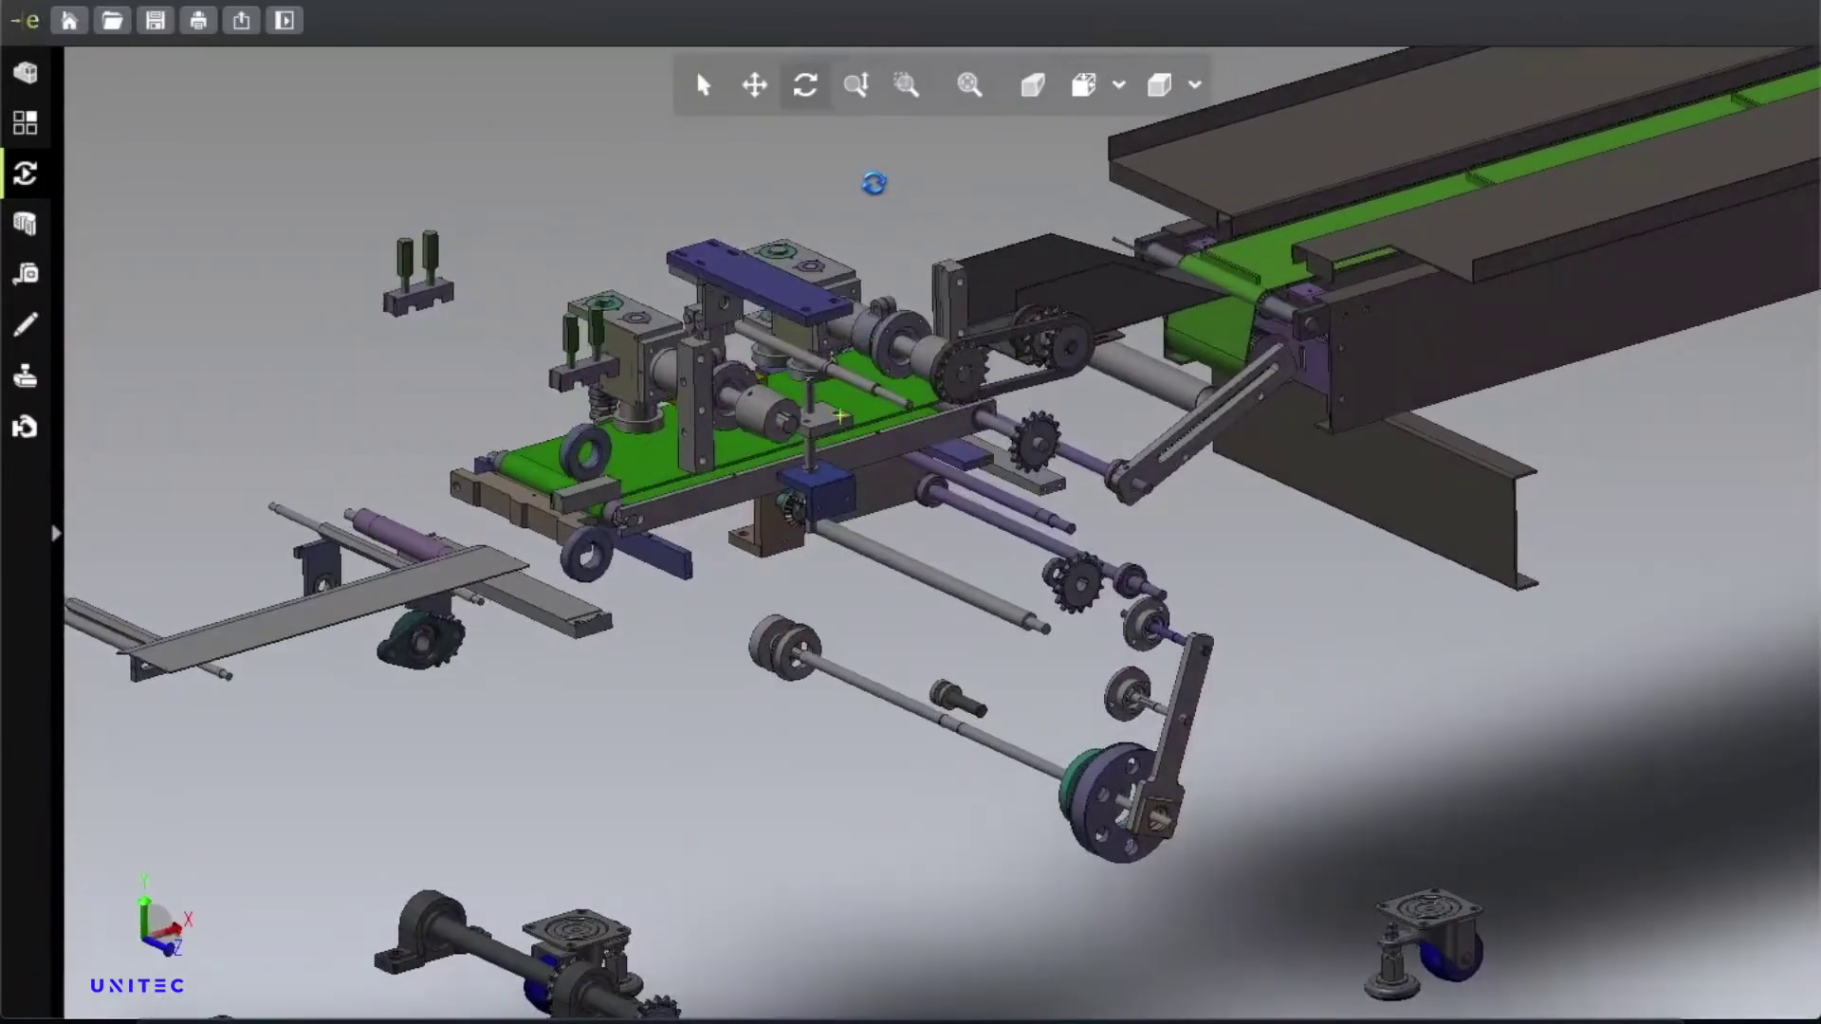
pyautogui.click(718, 78)
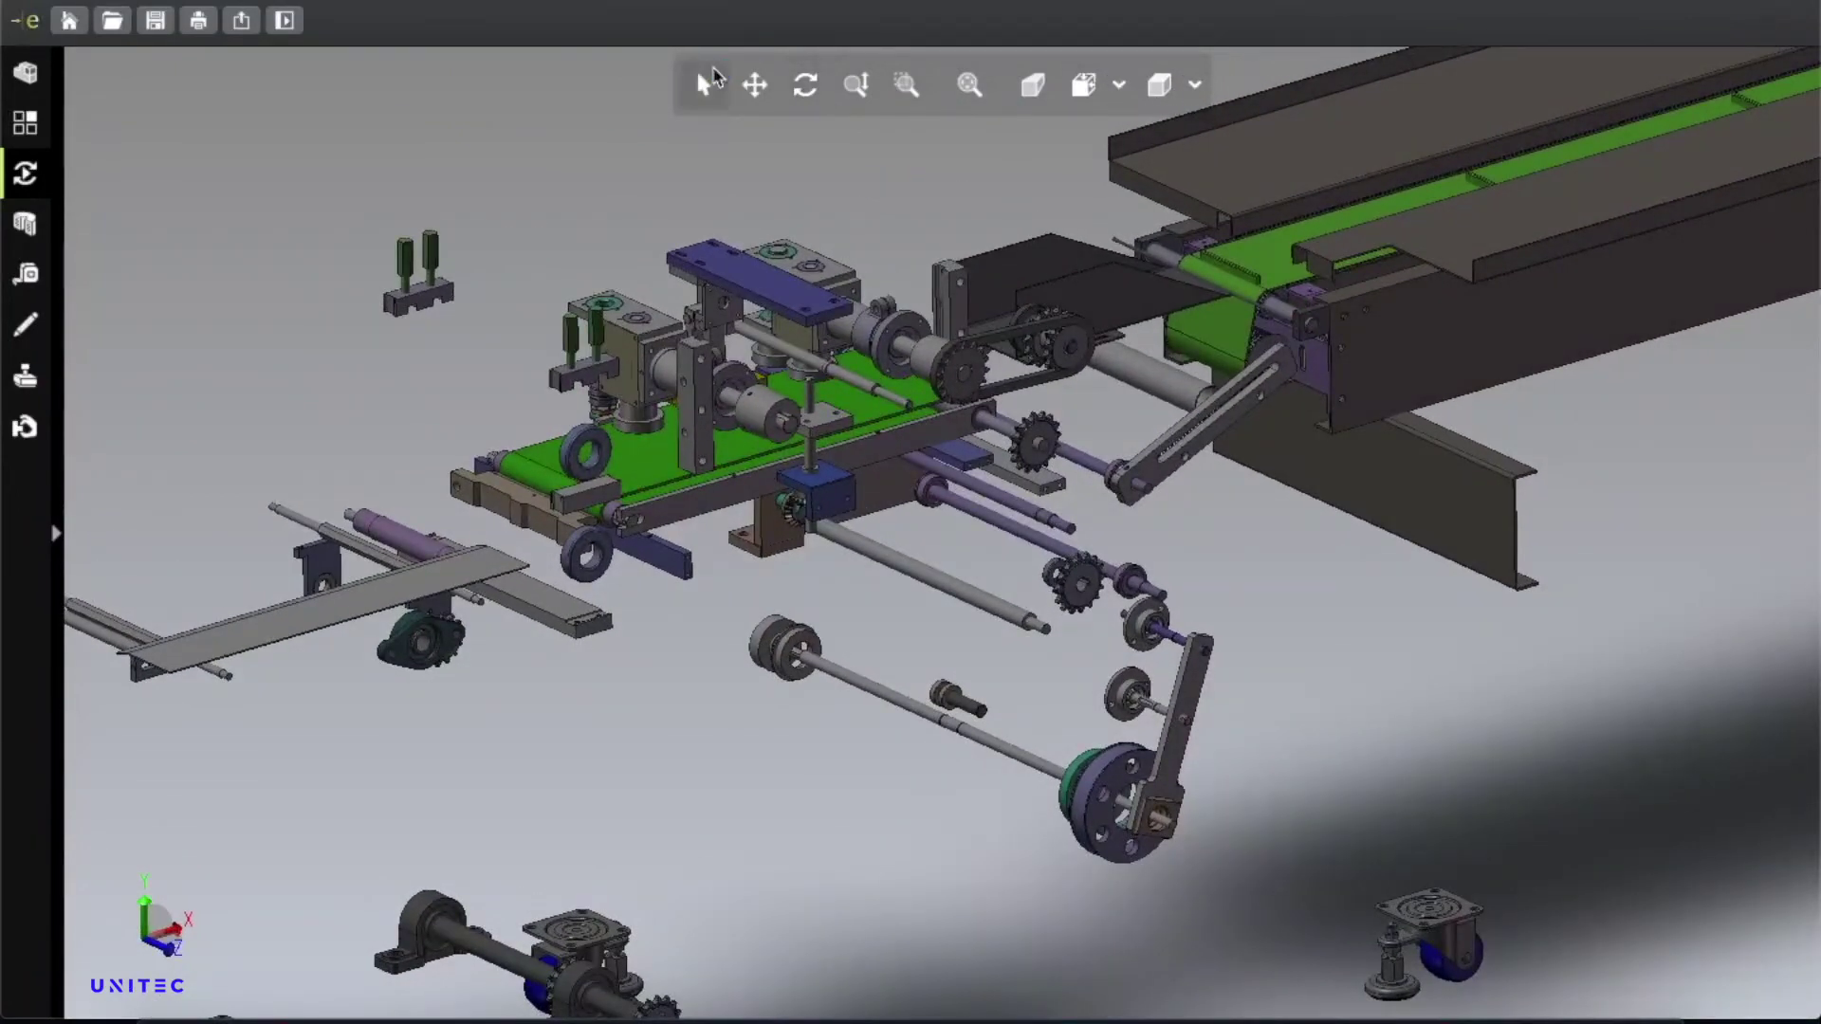
pyautogui.click(670, 470)
pyautogui.rightClick(671, 470)
pyautogui.click(713, 484)
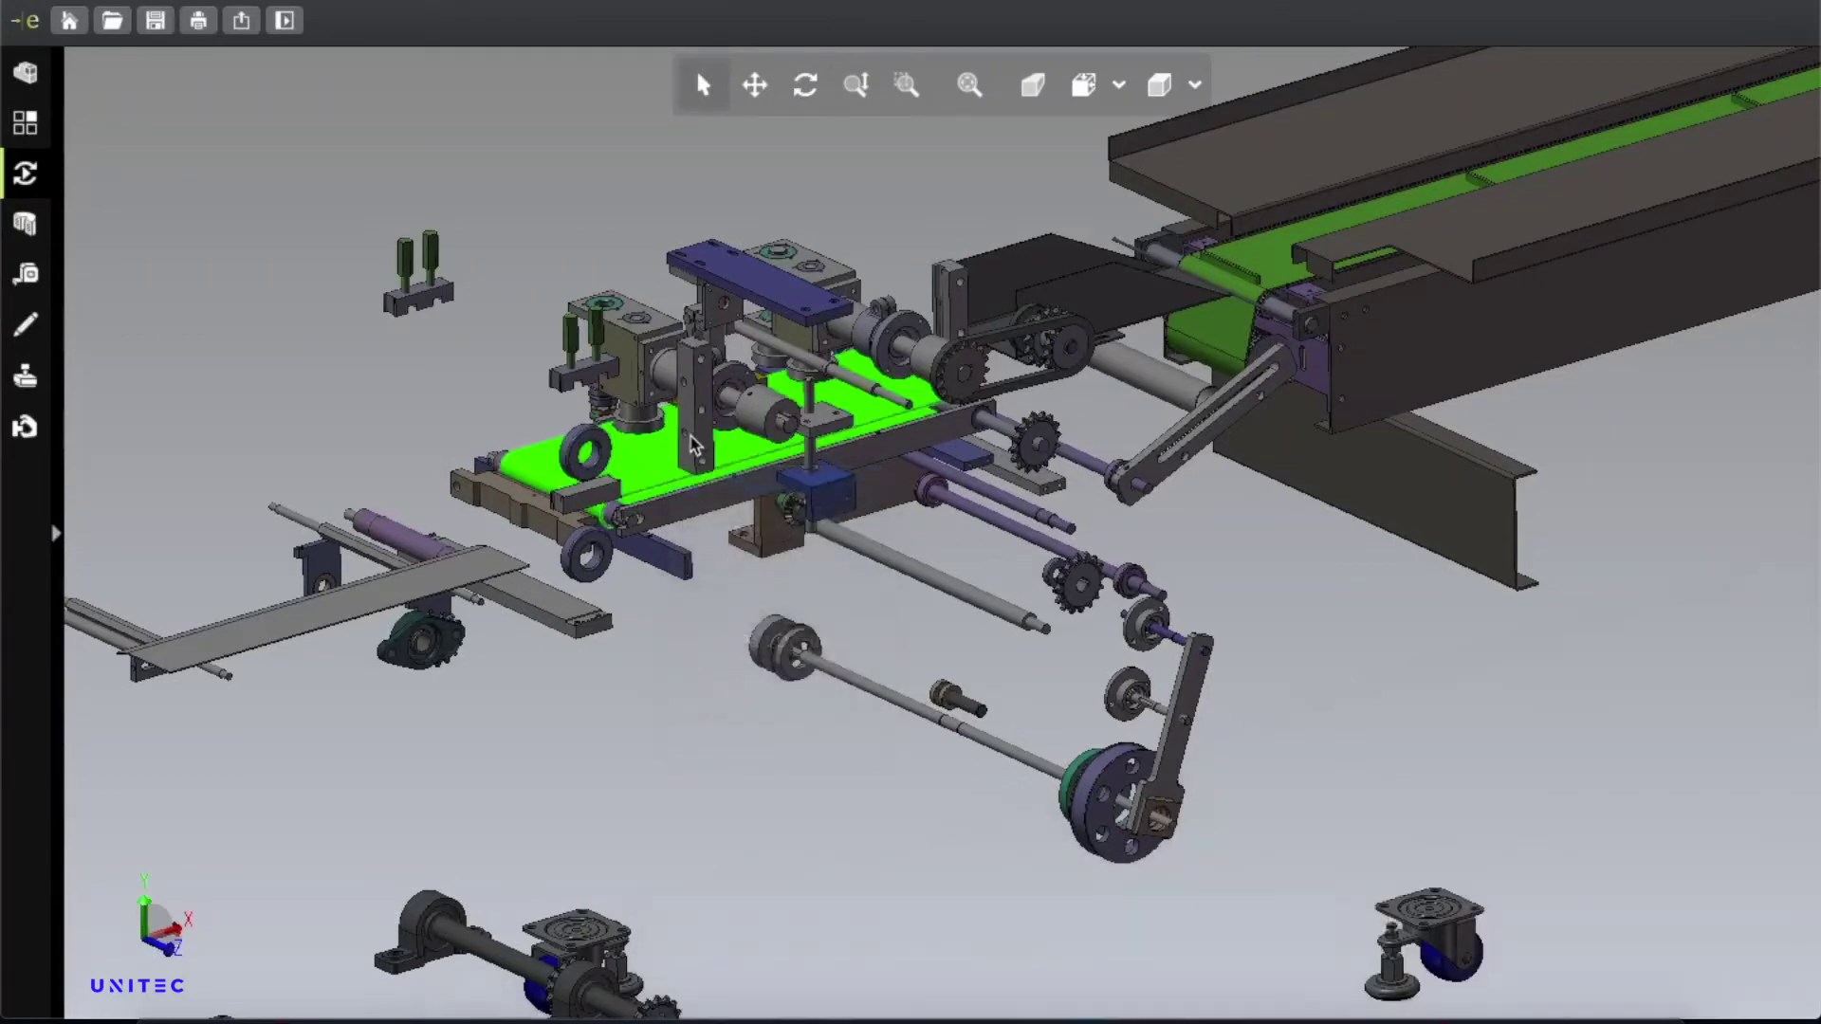
pyautogui.click(697, 434)
pyautogui.rightClick(695, 437)
pyautogui.click(718, 448)
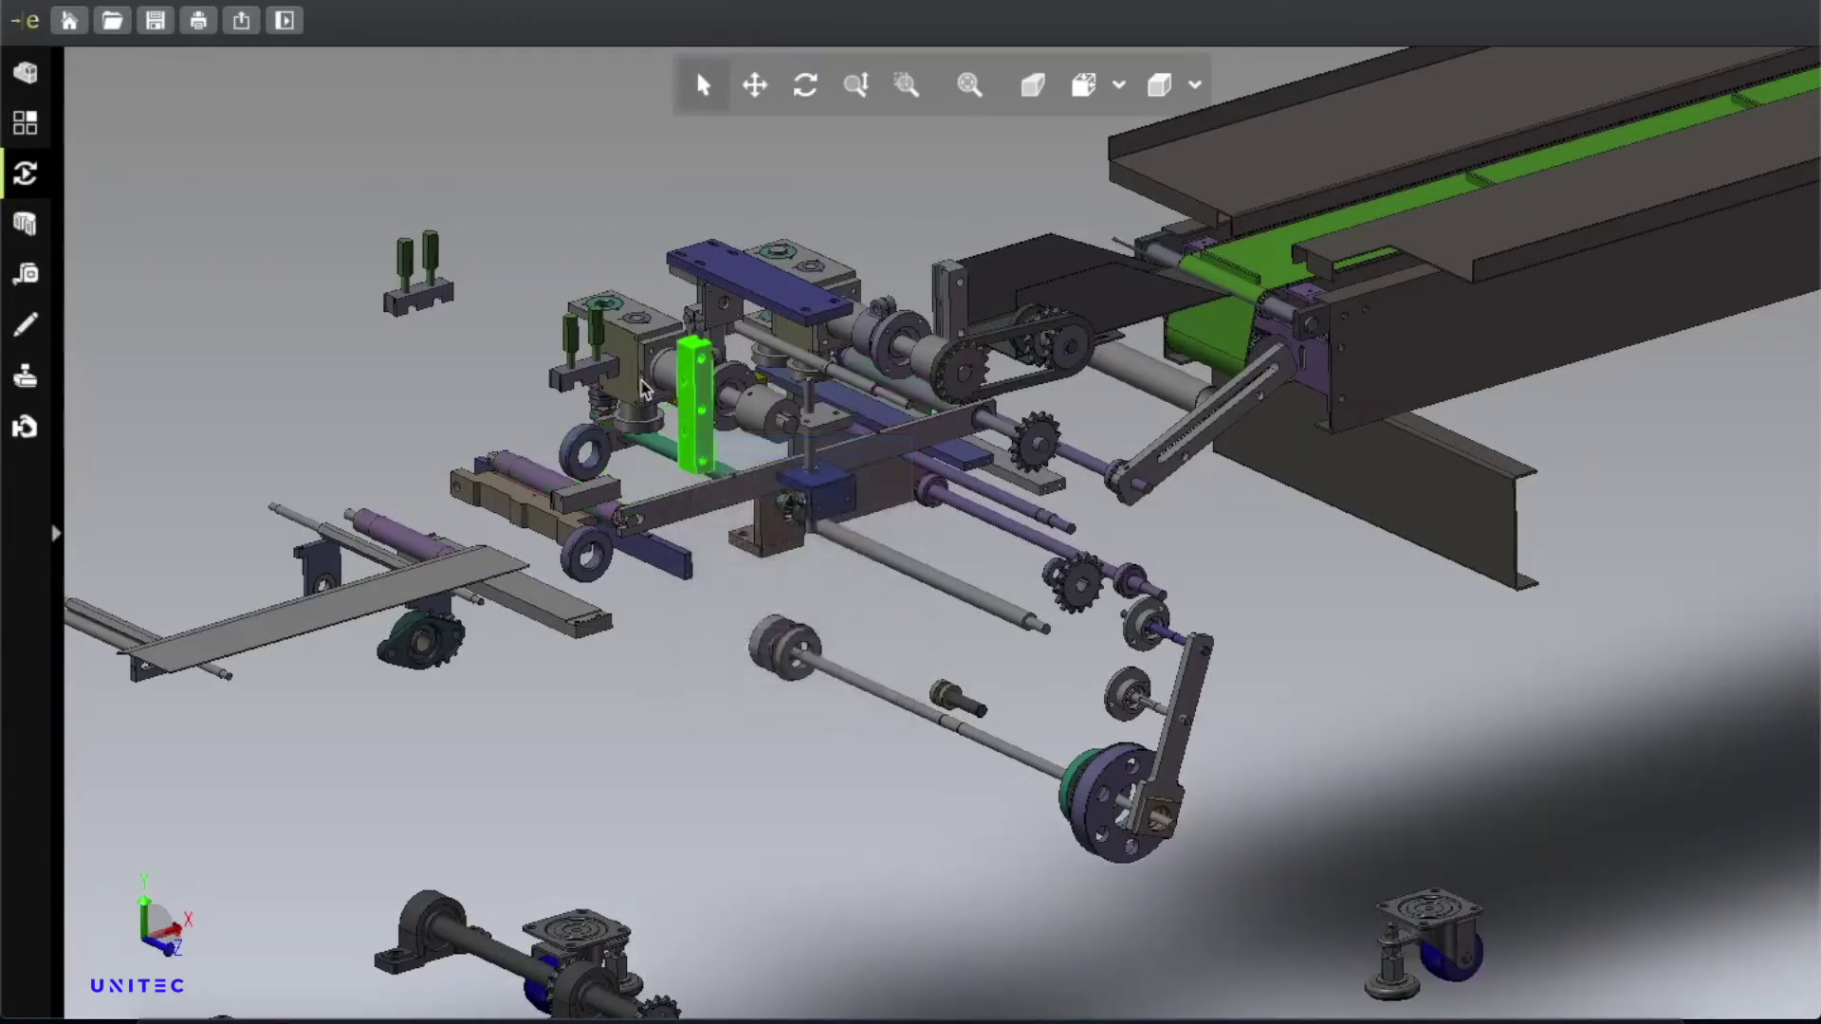
# Hide the flanged sleeve and the side cover plate of the left gearbox.
pyautogui.rightClick(644, 386)
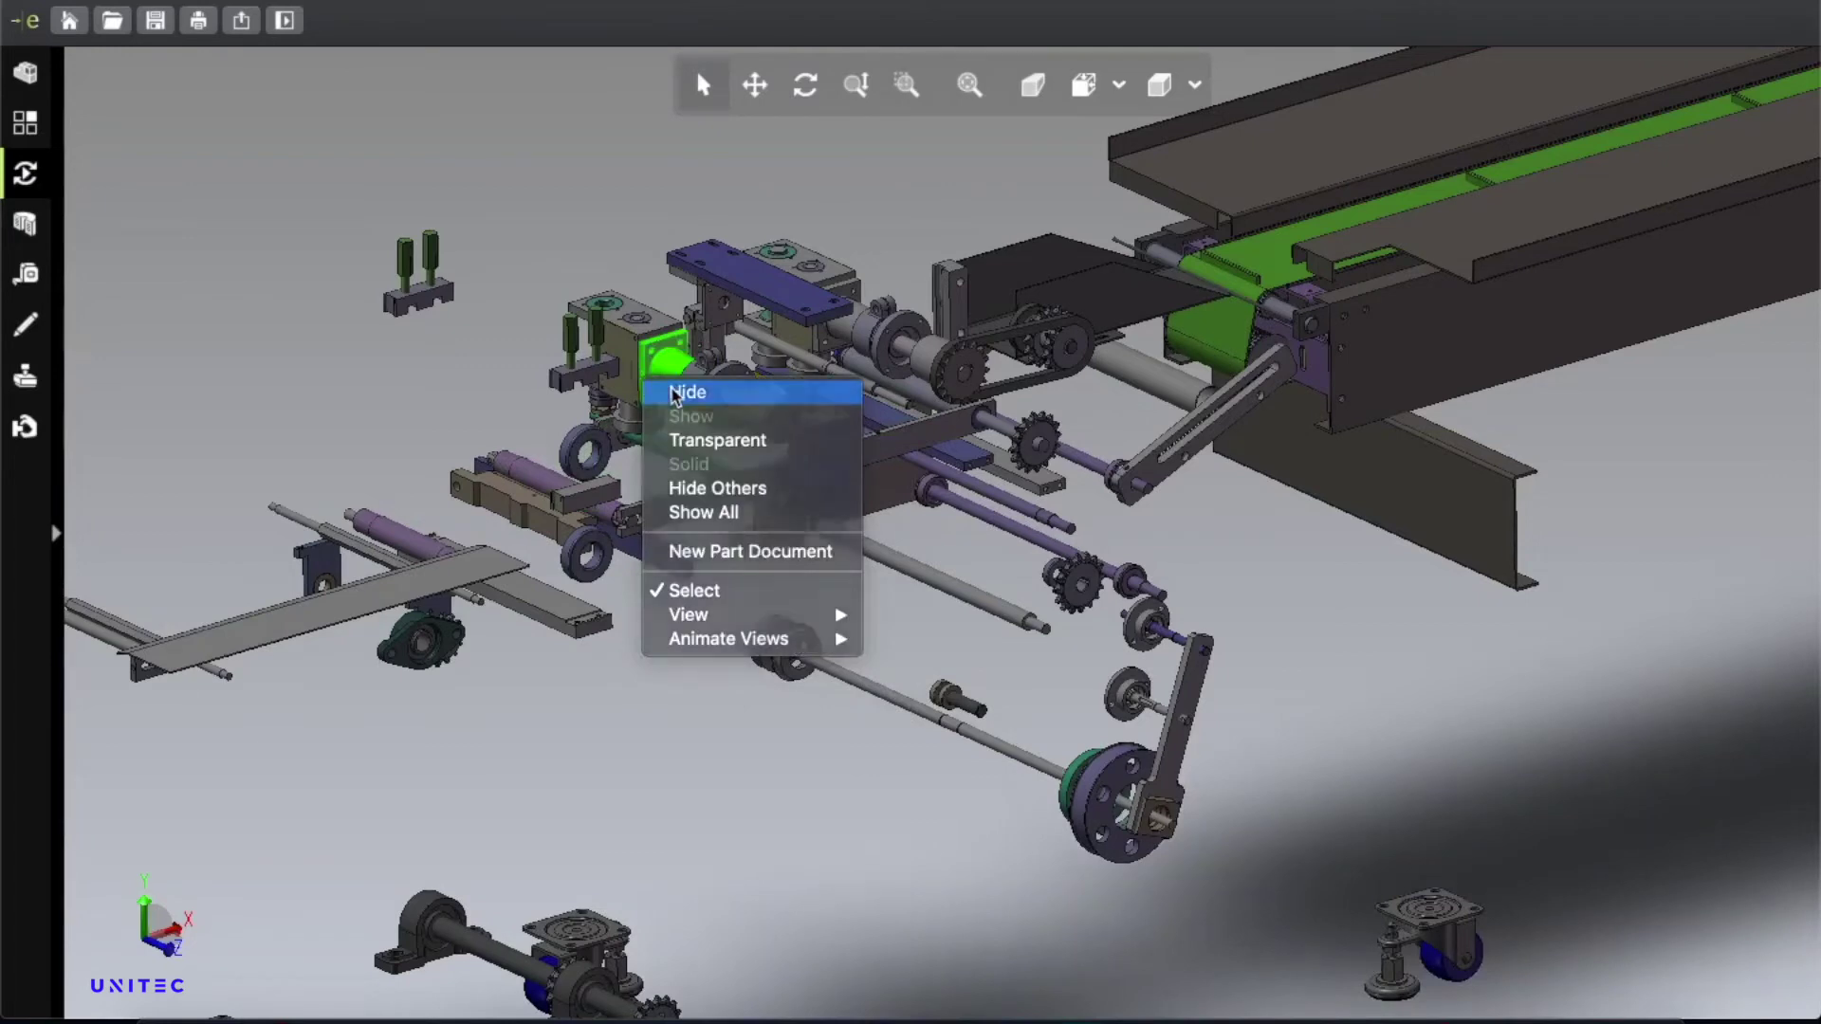
pyautogui.click(692, 390)
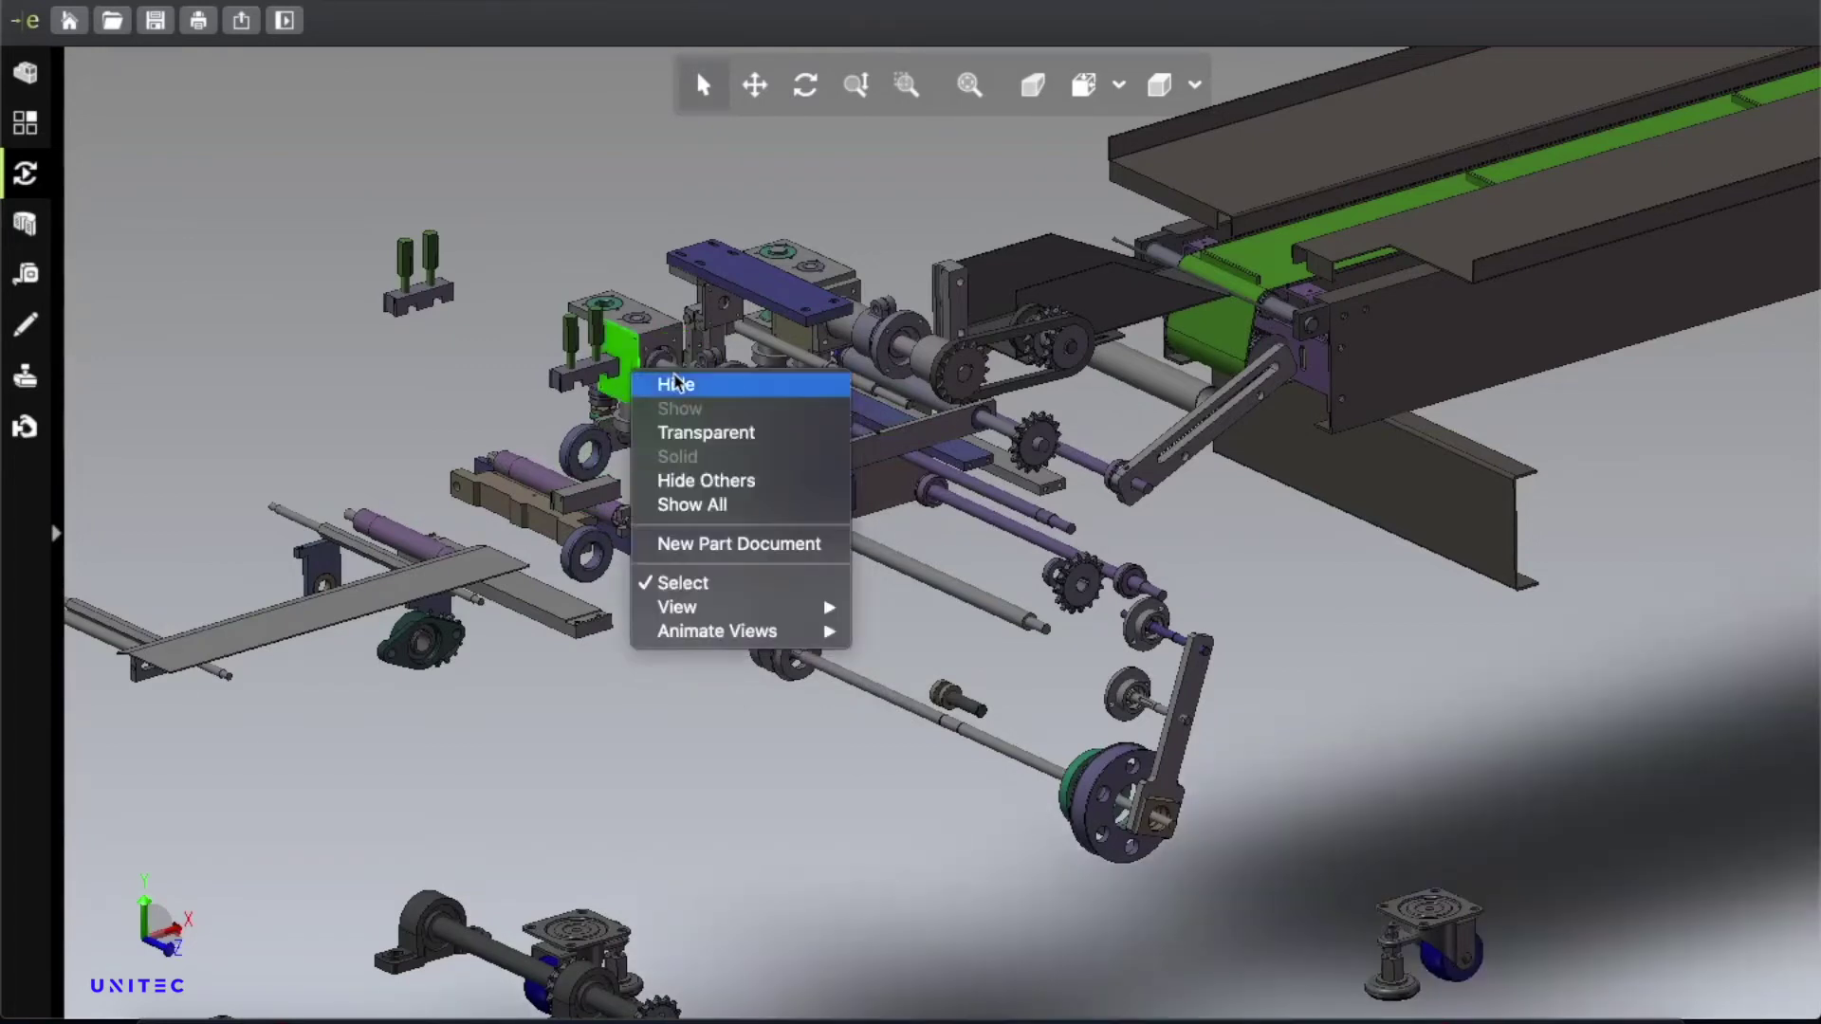
pyautogui.click(676, 383)
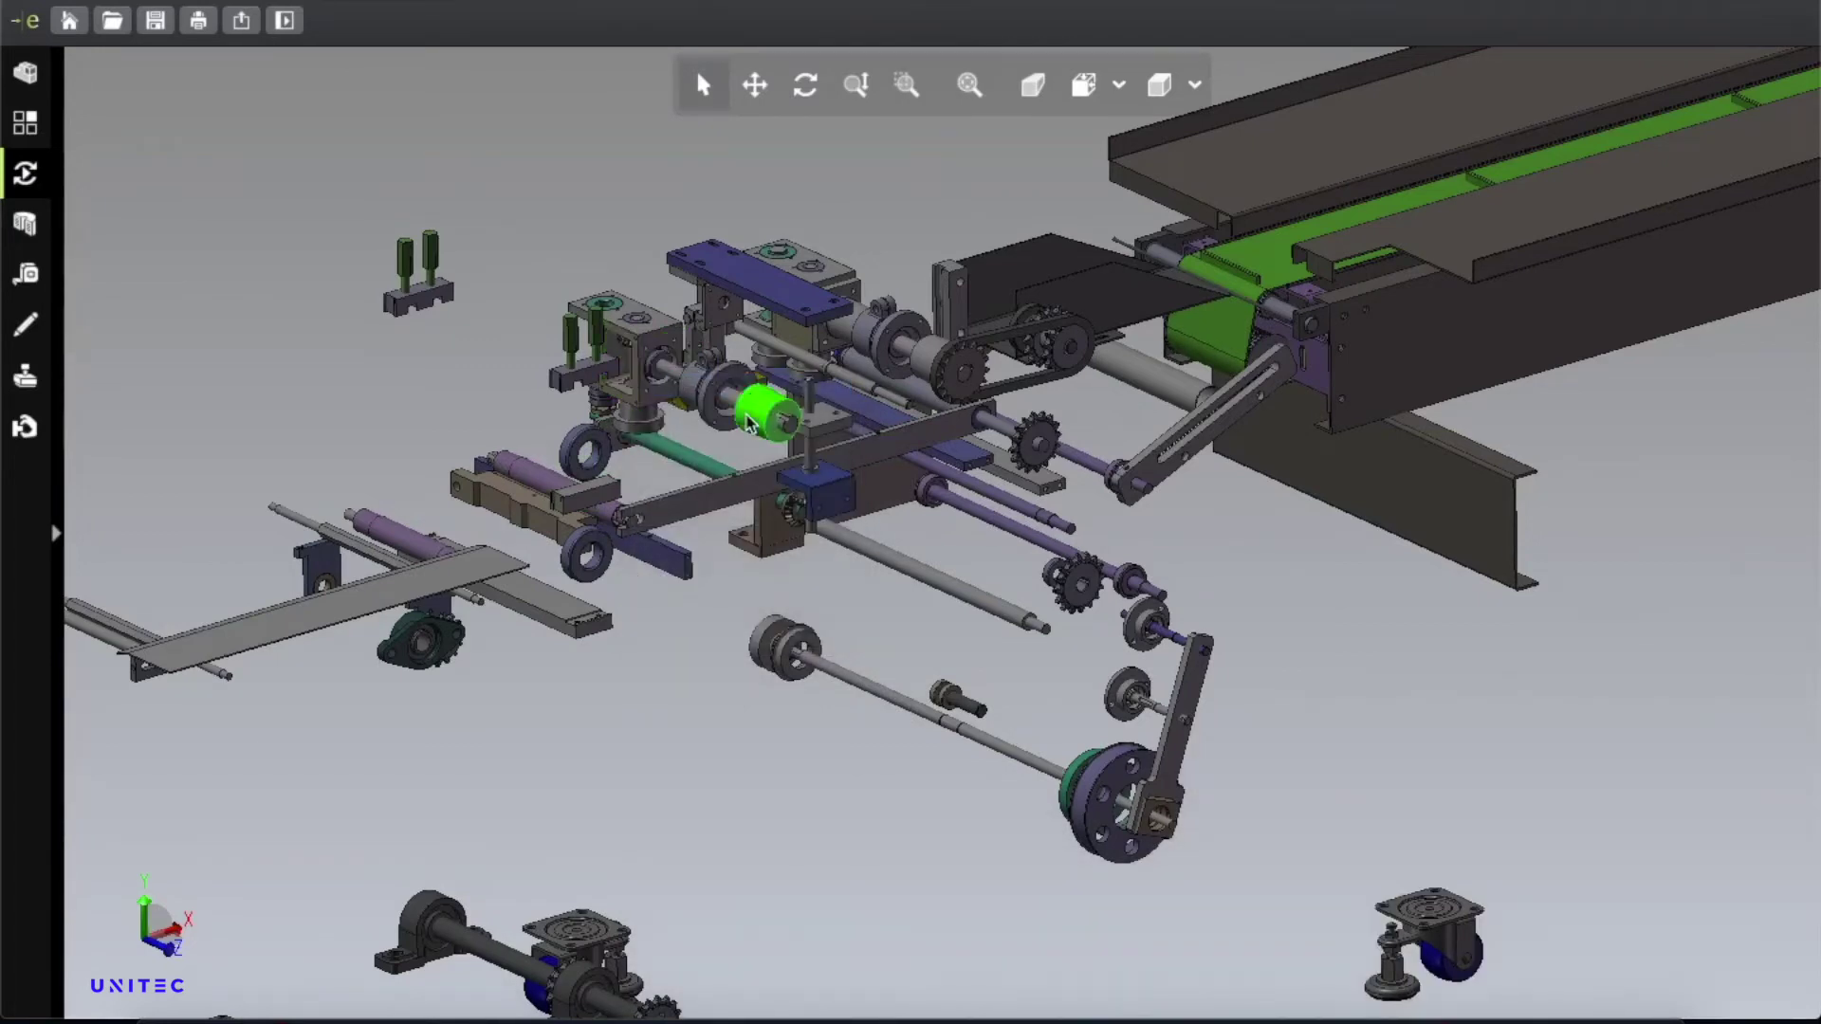
# Hide the grey cylindrical hub and the ring collar on the left gearbox shaft.
pyautogui.rightClick(749, 422)
pyautogui.click(716, 410)
pyautogui.rightClick(728, 395)
pyautogui.click(744, 406)
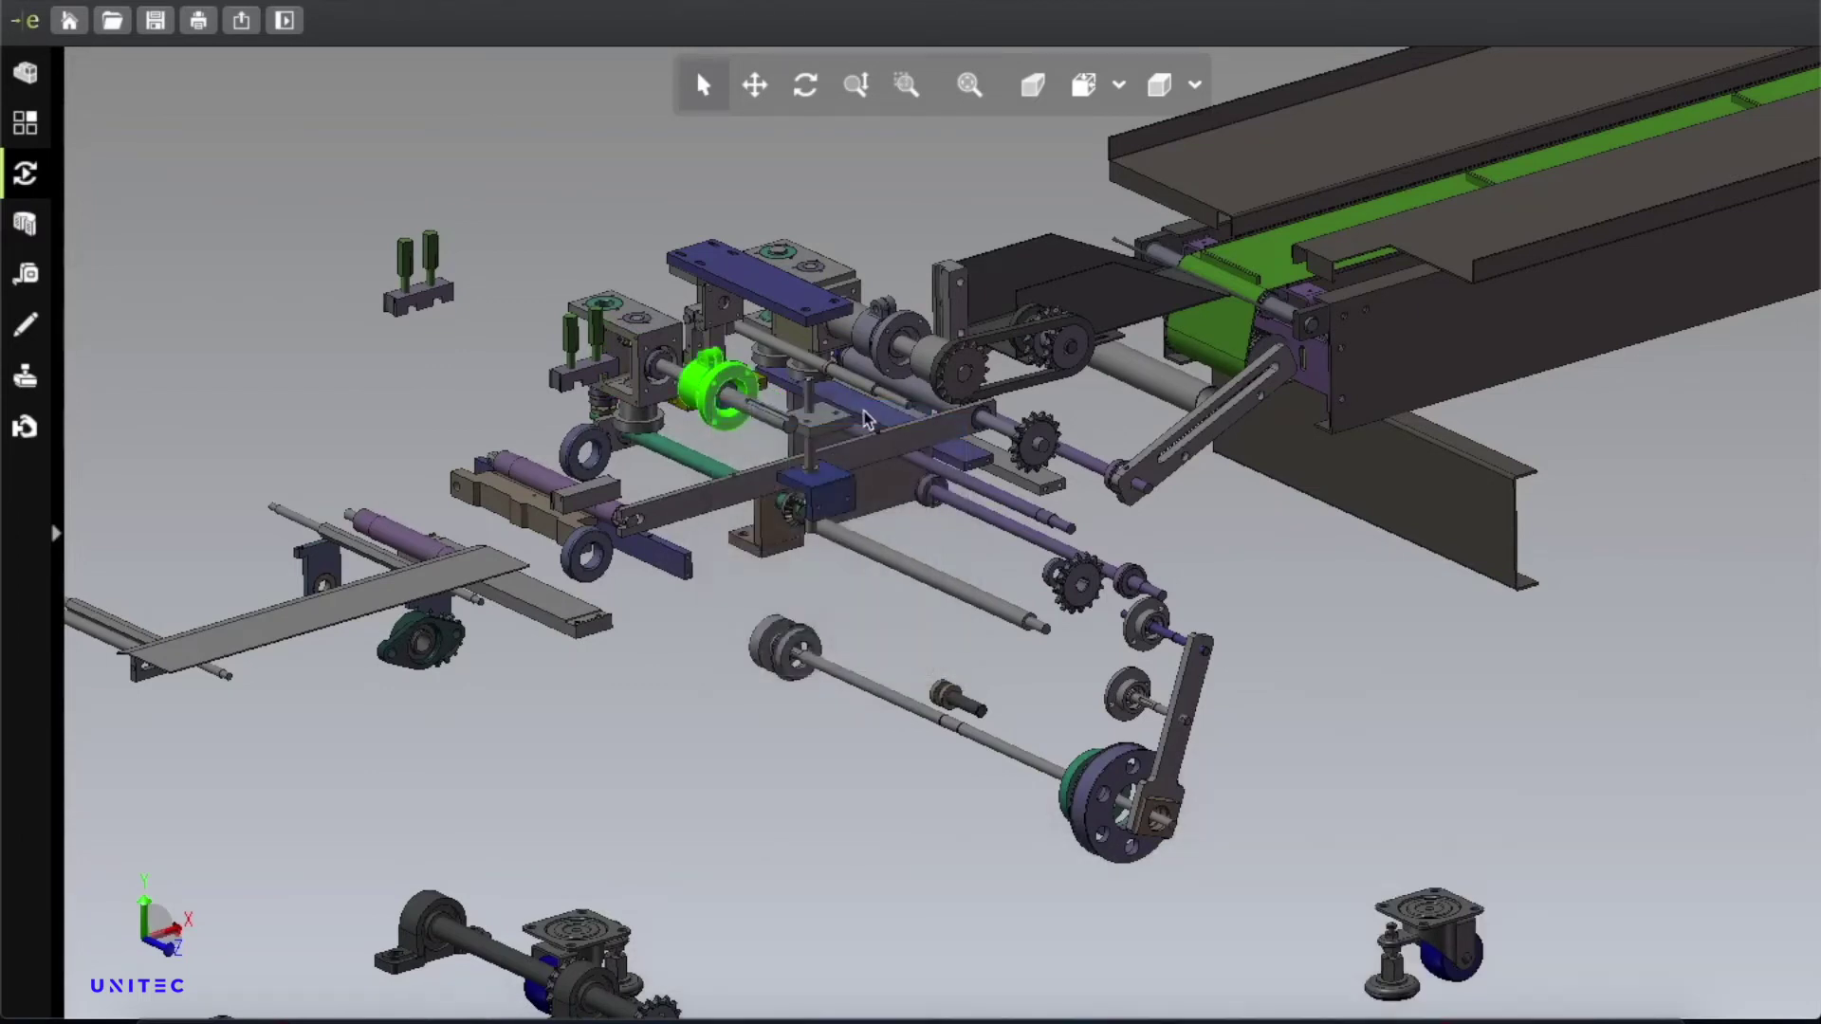
# Hide the ring collar and the flanged sleeve on the rear gearbox shaft.
pyautogui.rightClick(868, 321)
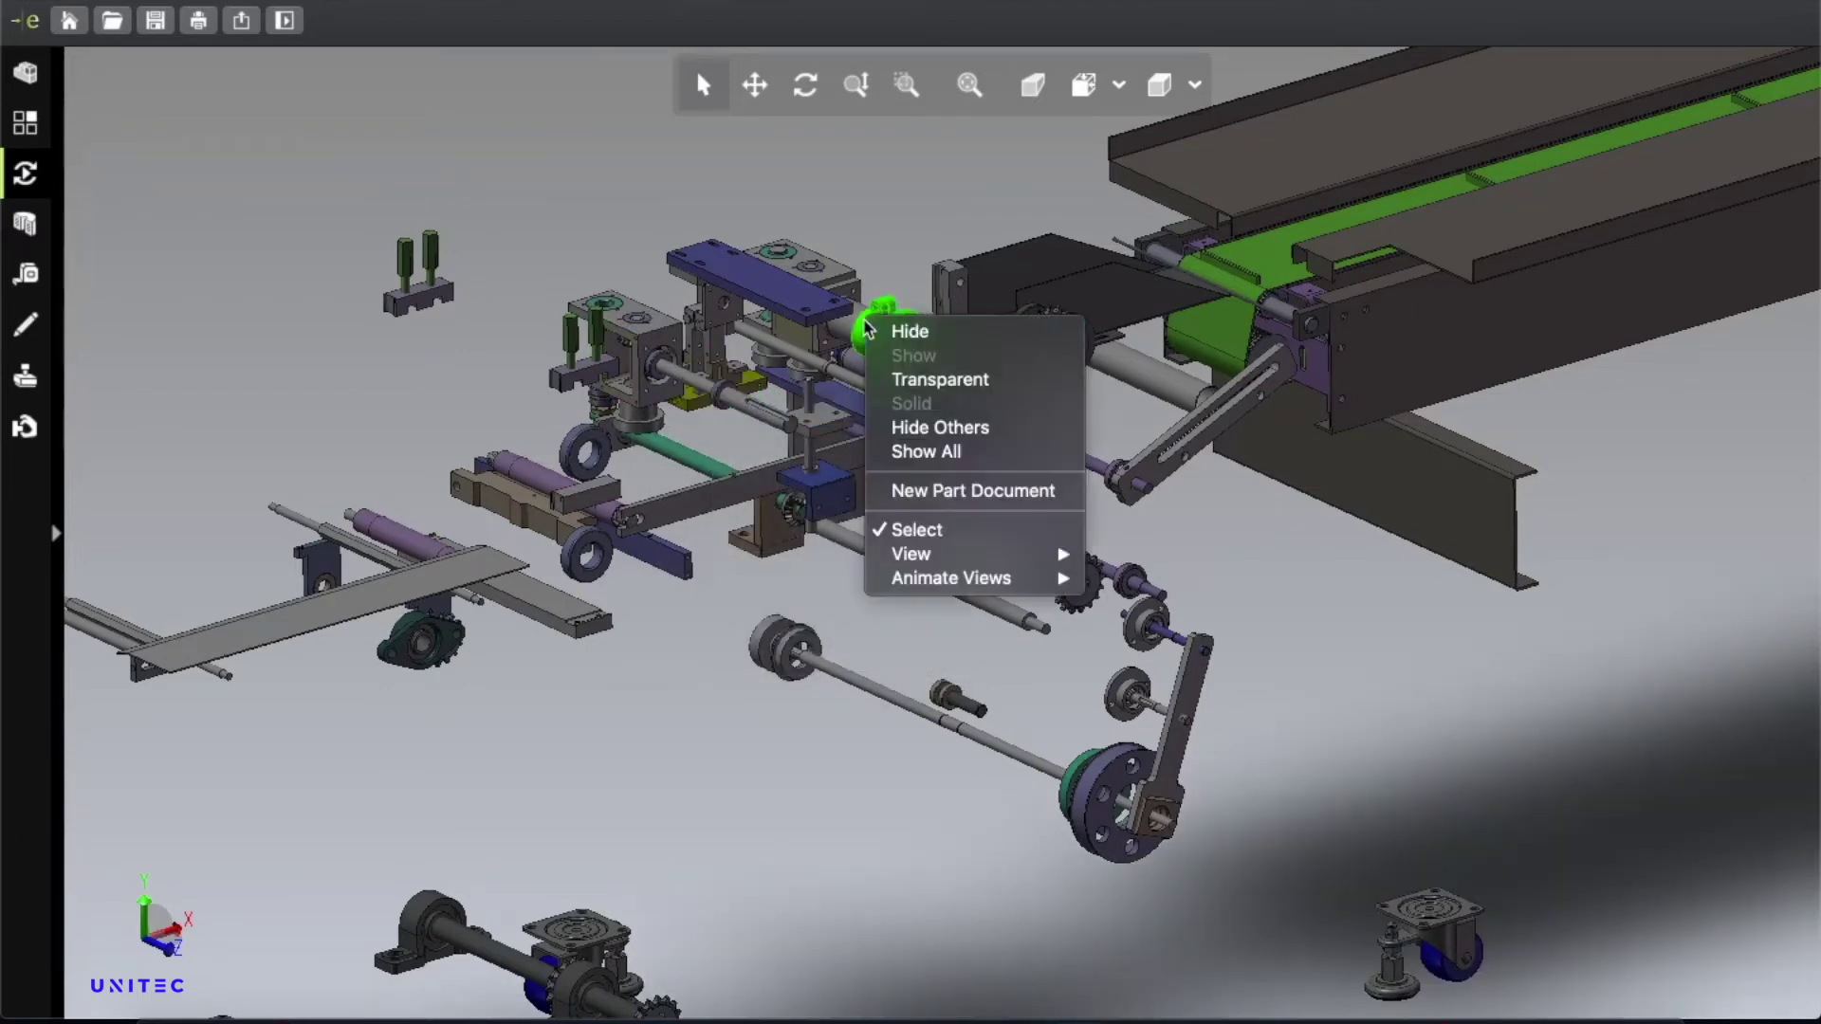
pyautogui.click(911, 334)
pyautogui.rightClick(847, 330)
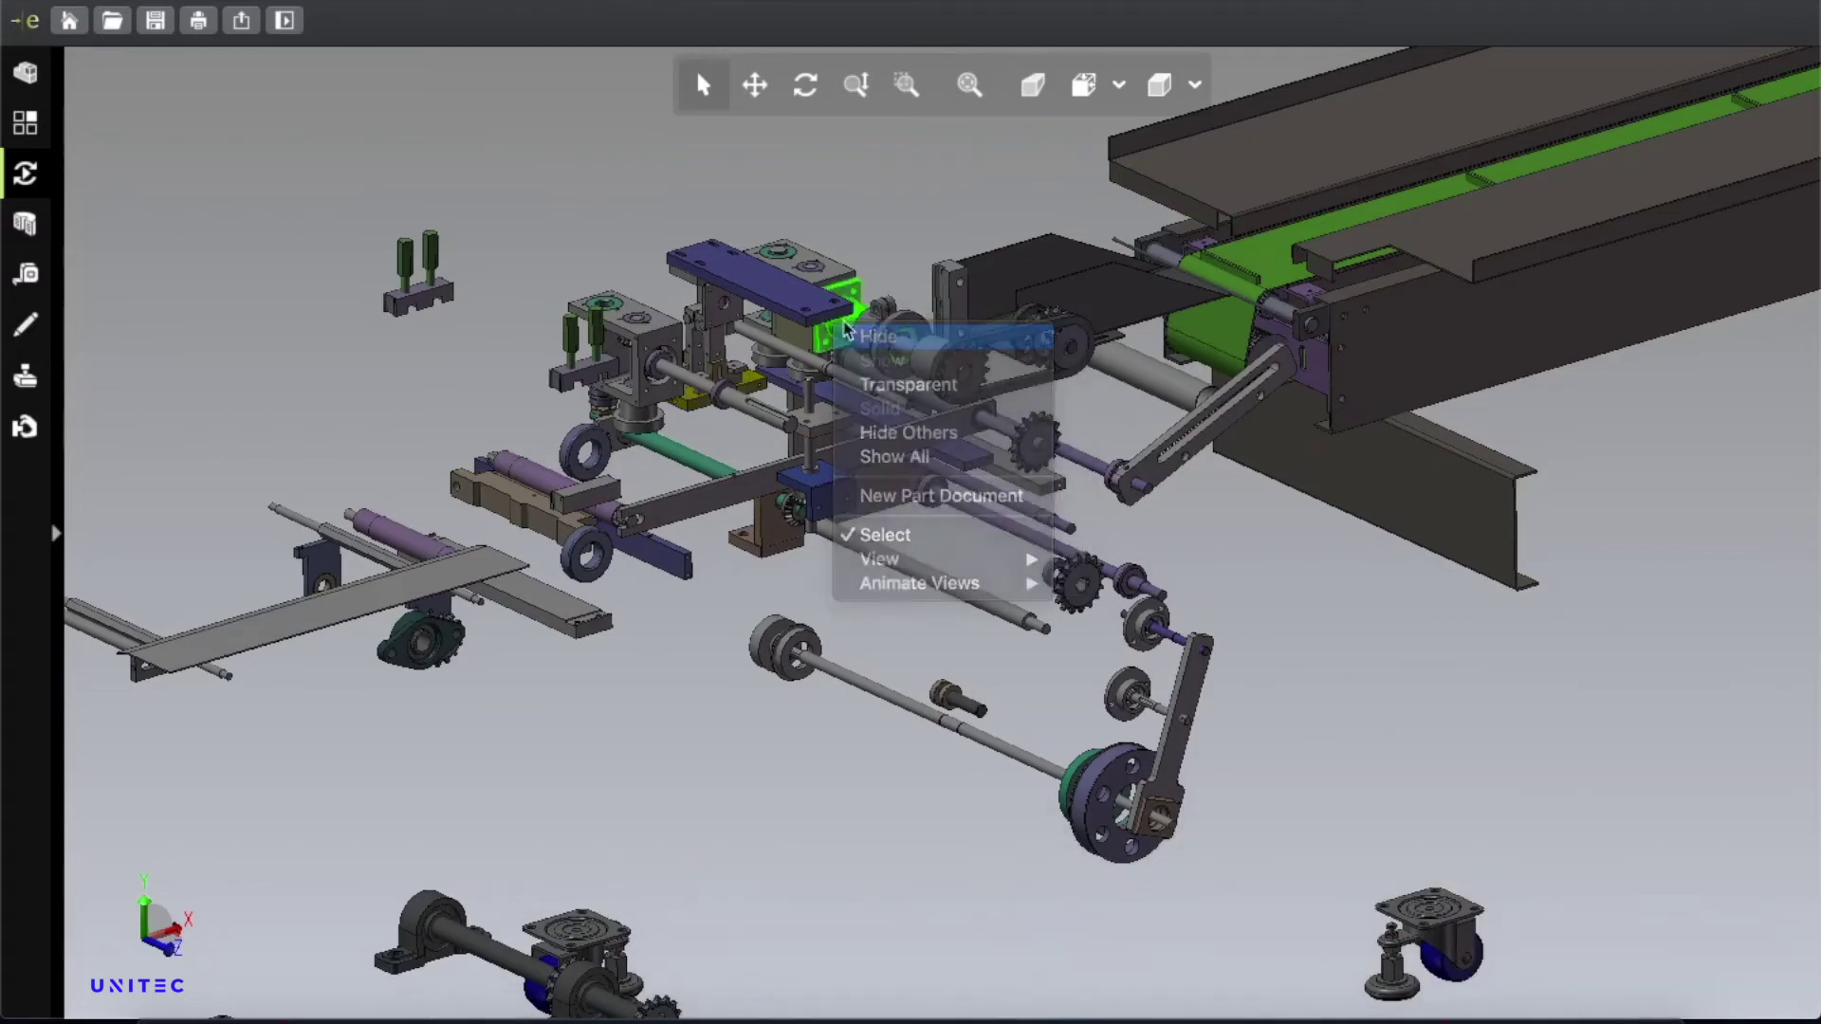
pyautogui.click(878, 336)
# Hide the blue top plate that spans the mount beside the rear gearbox.
pyautogui.rightClick(784, 292)
pyautogui.click(766, 294)
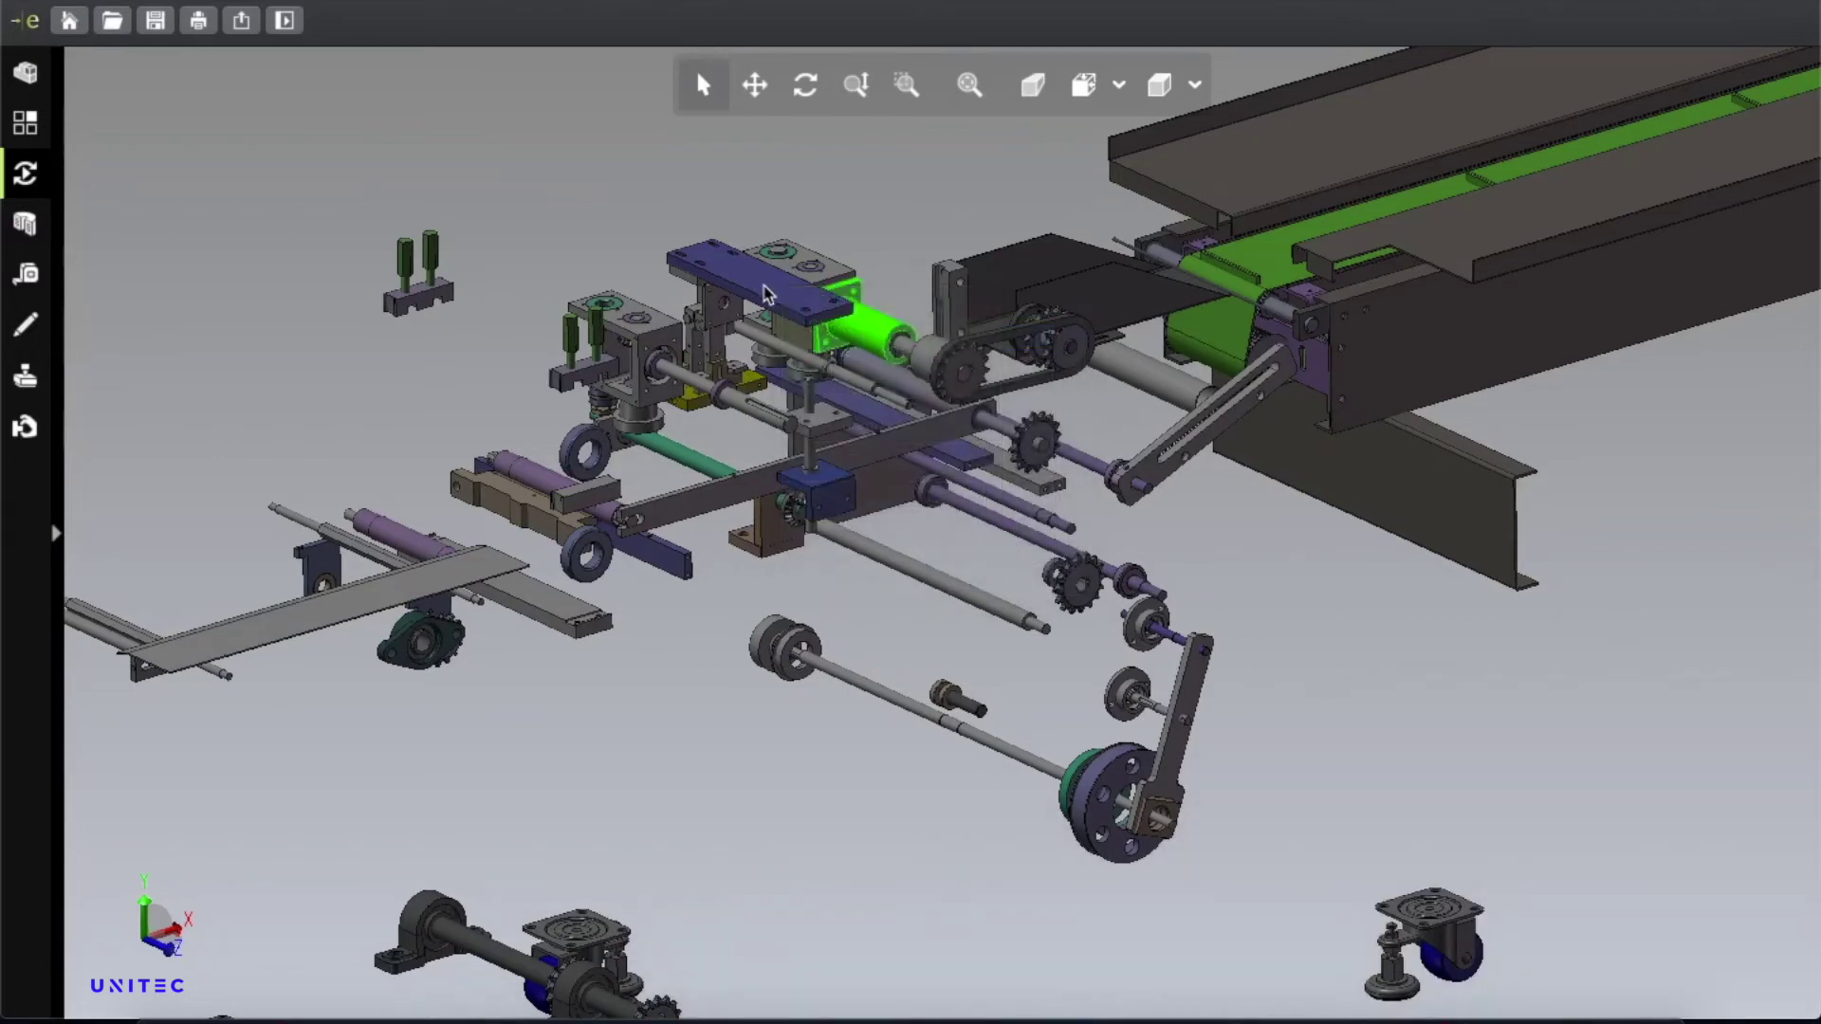
pyautogui.rightClick(766, 294)
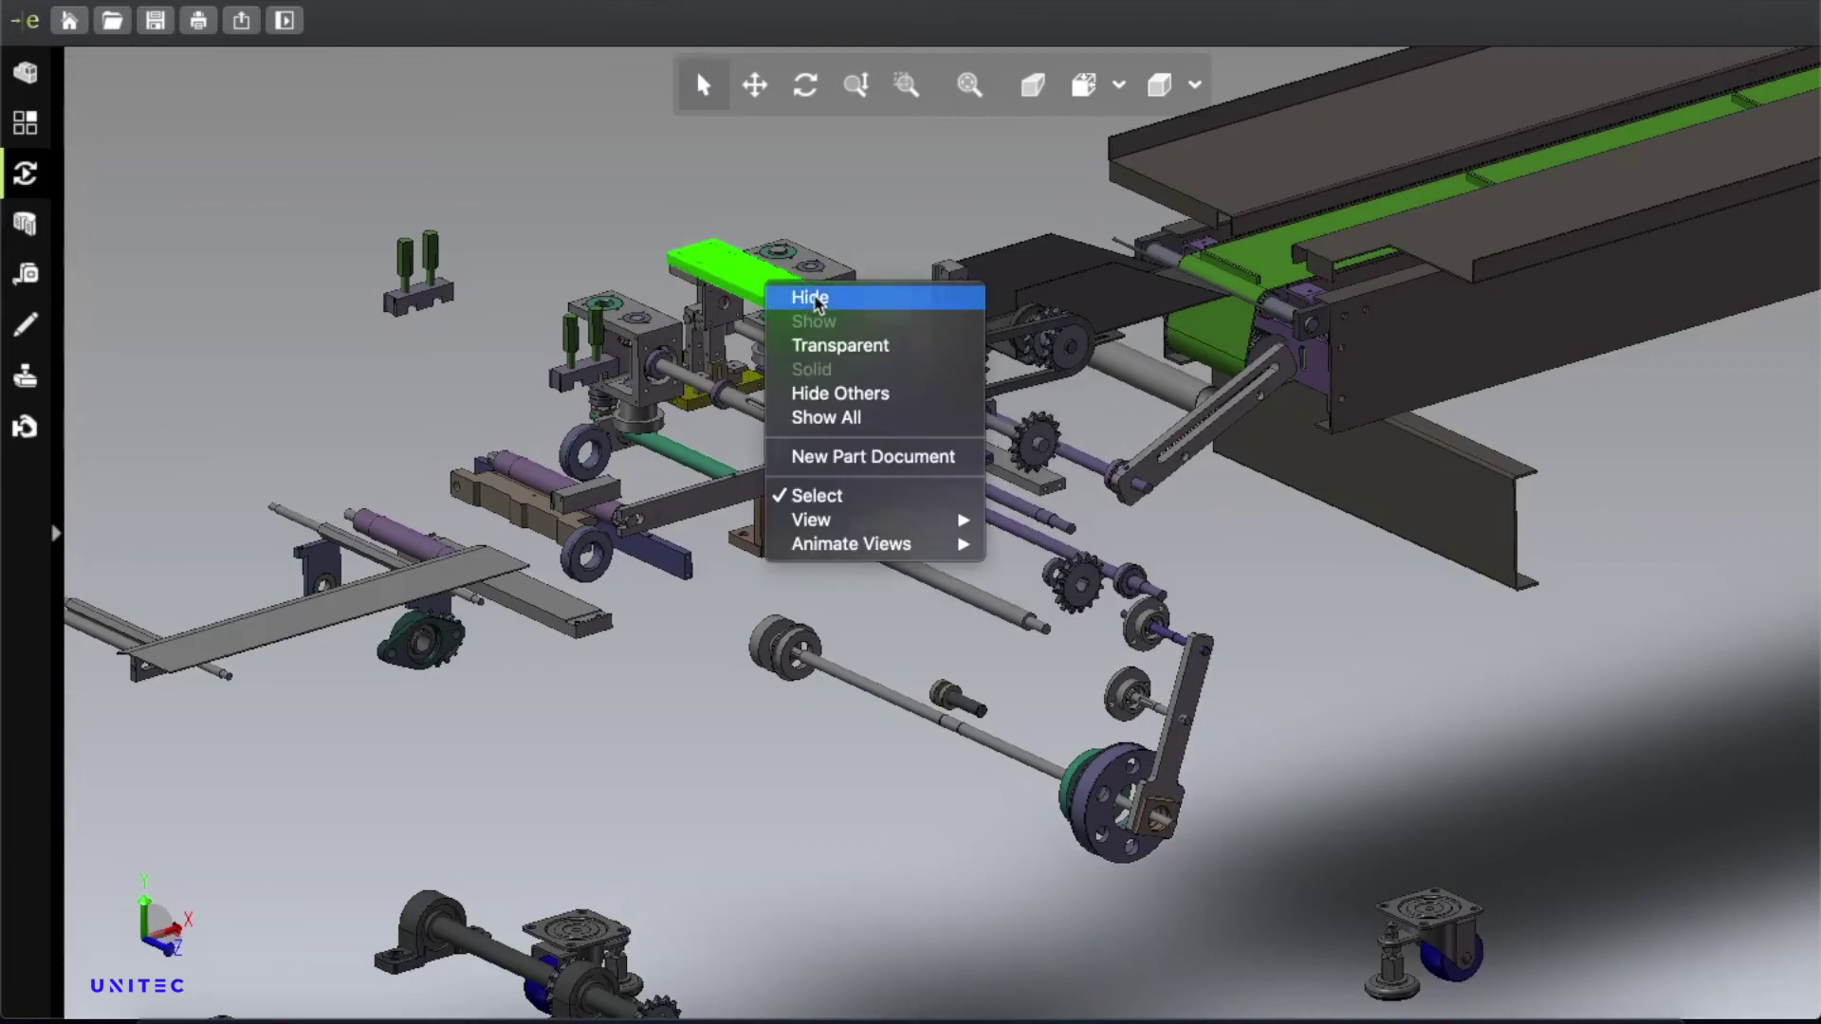
pyautogui.click(816, 293)
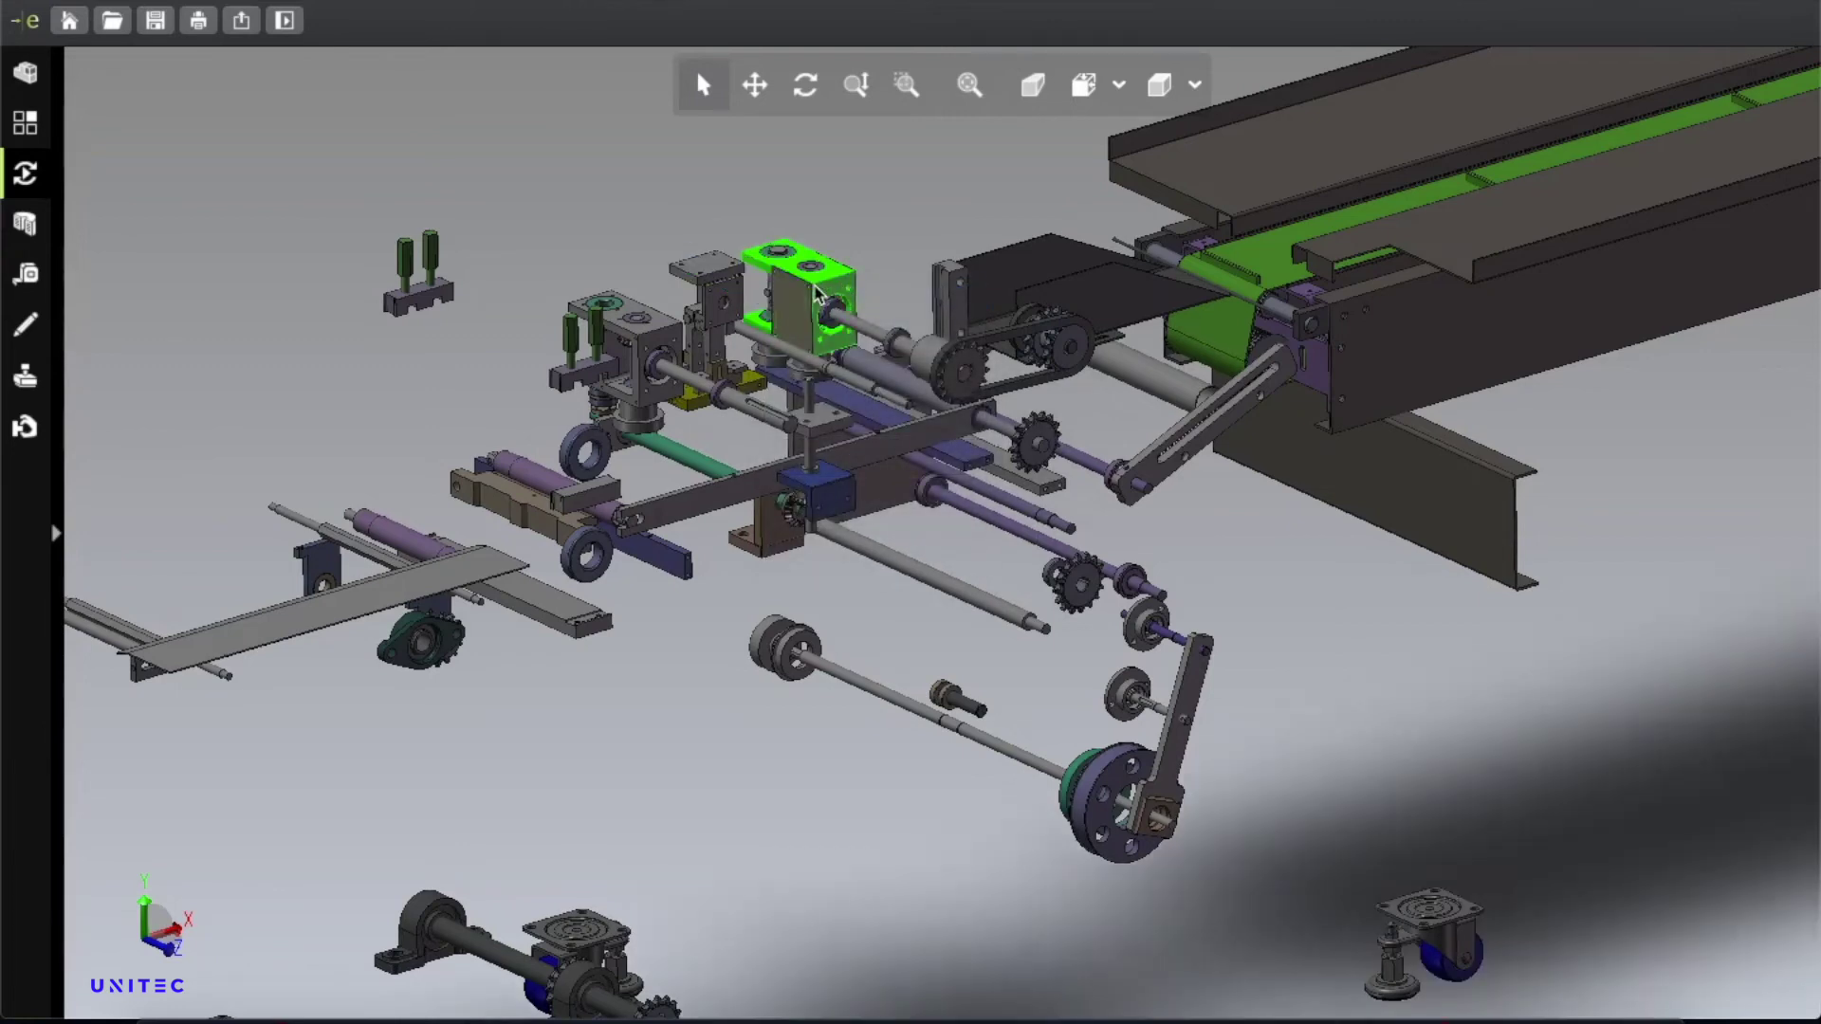
# Hide the rear gearbox housing and its front side plate.
pyautogui.rightClick(818, 270)
pyautogui.click(850, 291)
pyautogui.rightClick(801, 313)
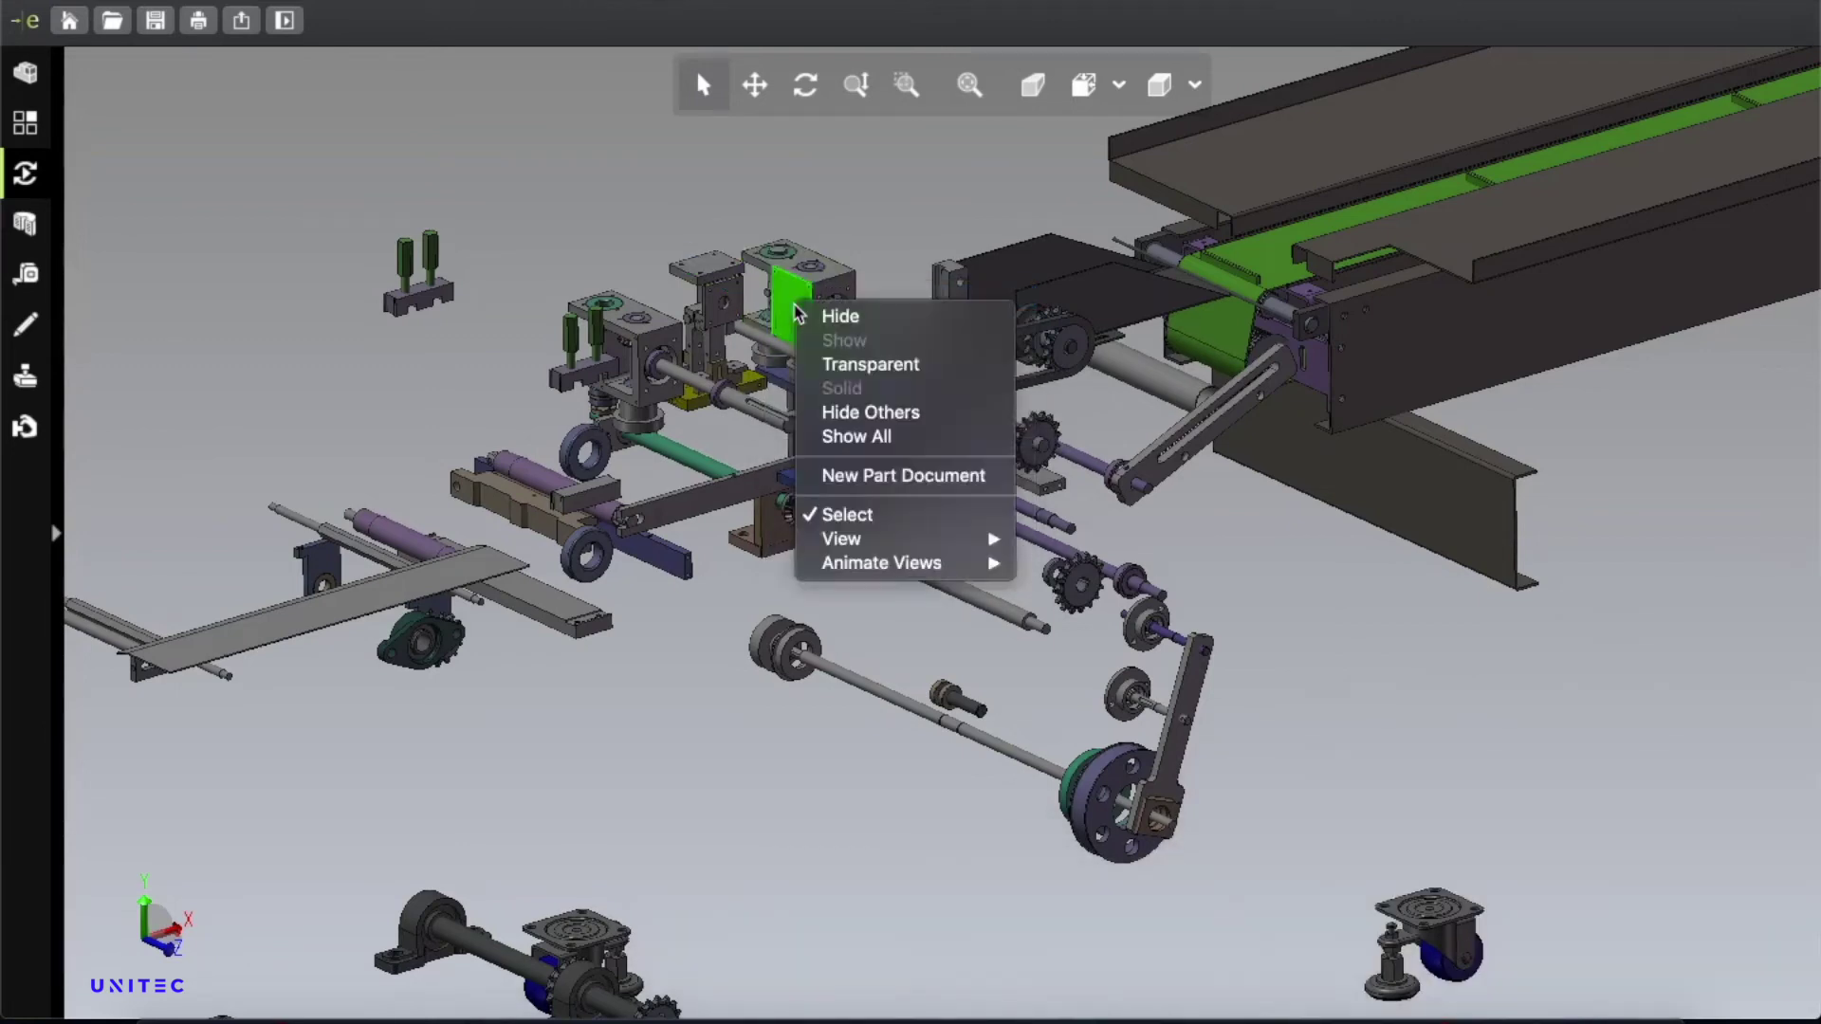
pyautogui.click(840, 309)
pyautogui.rightClick(720, 286)
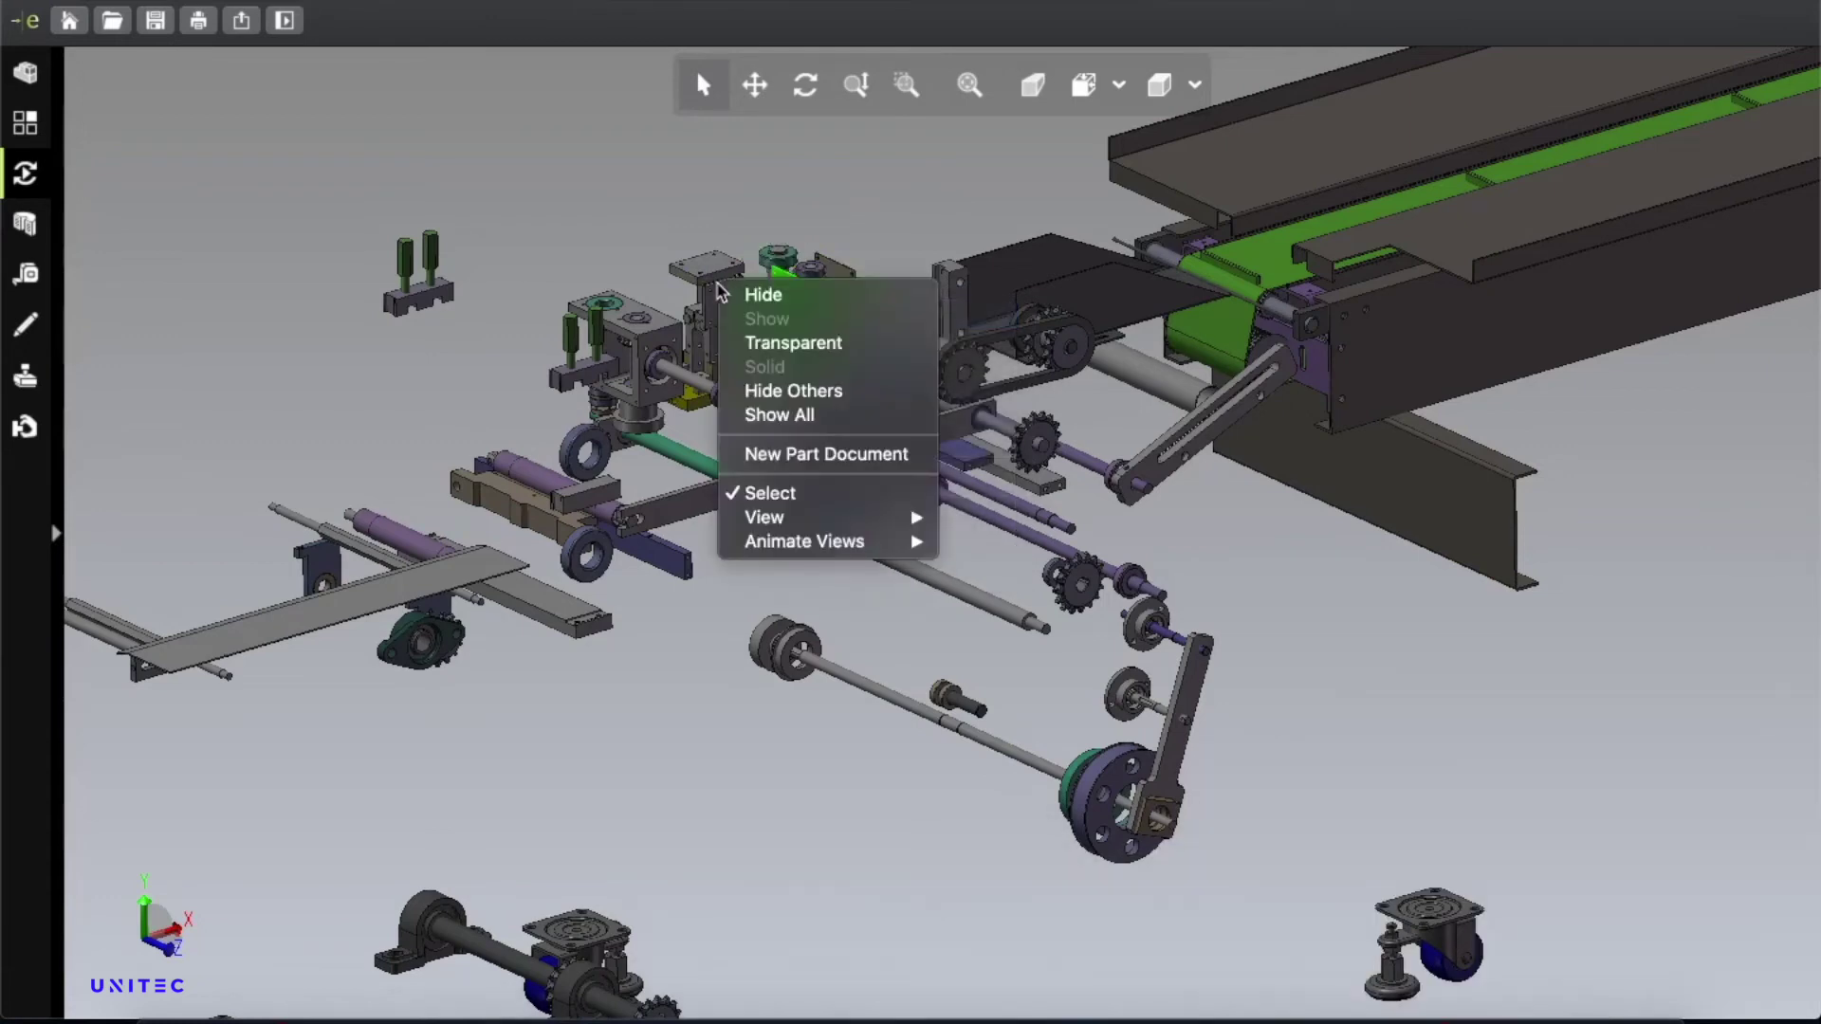
pyautogui.click(759, 289)
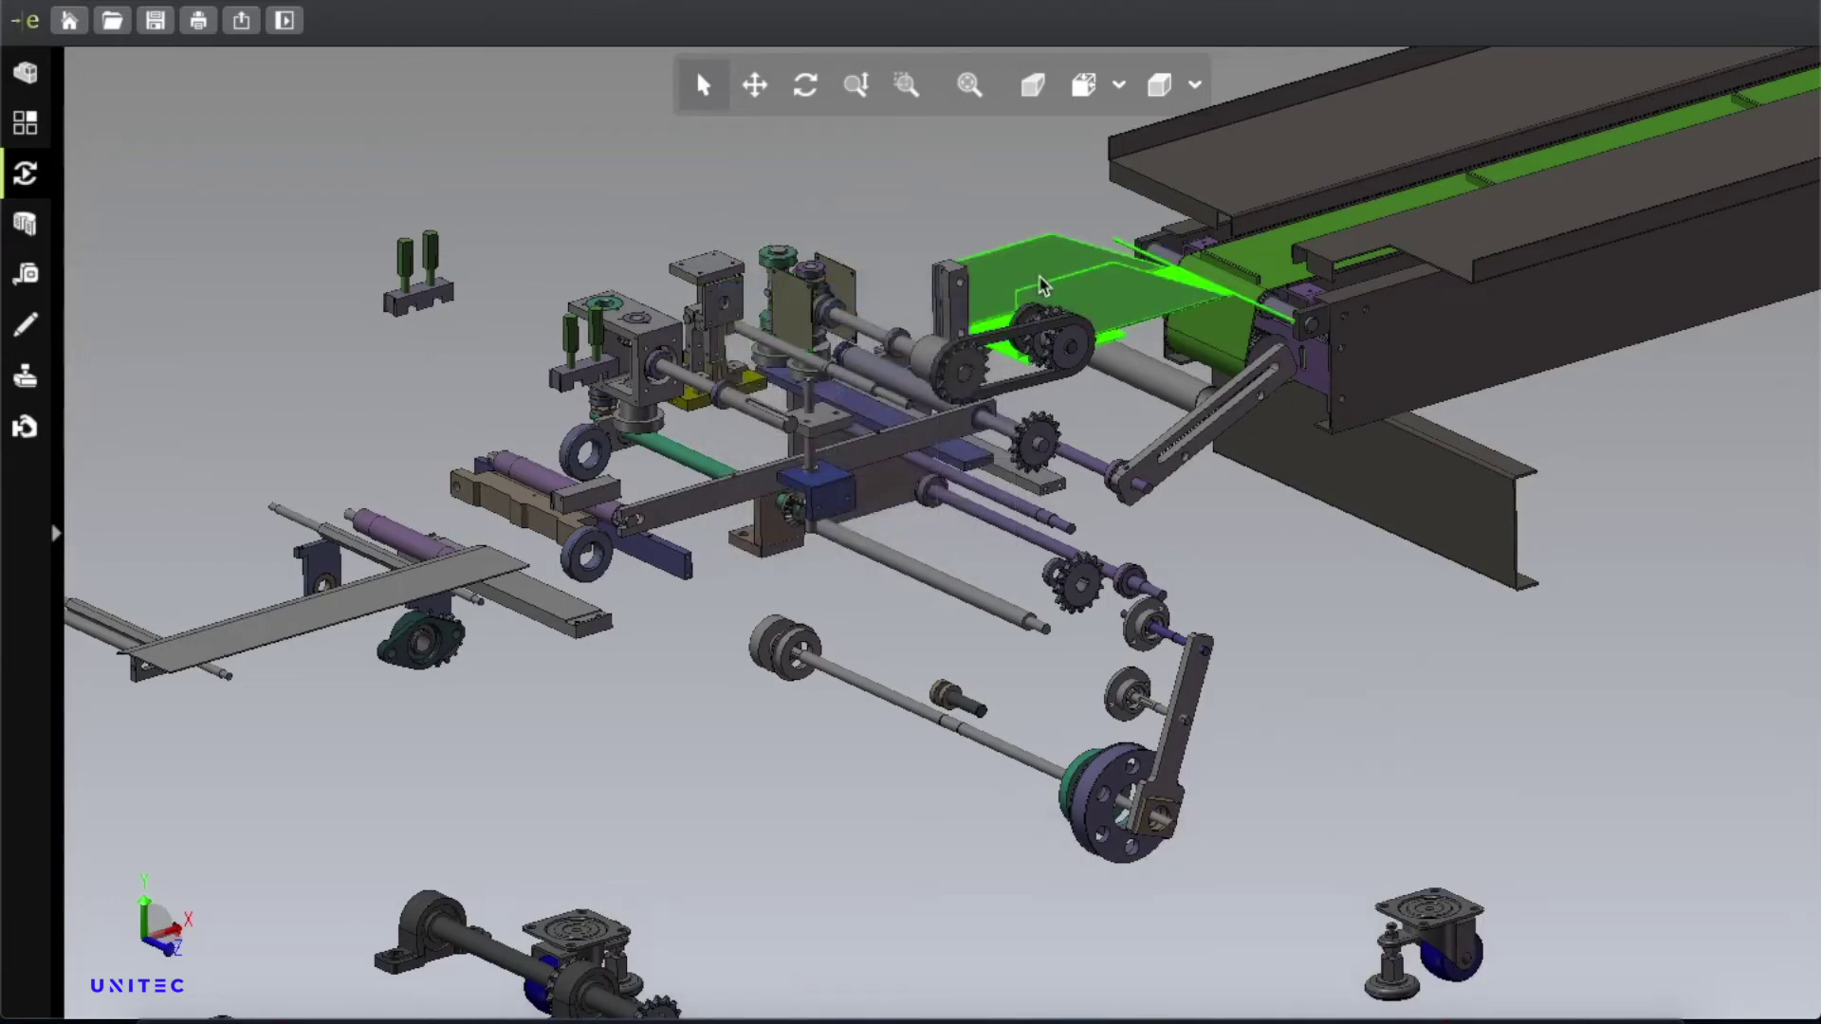
# Hide the two sprockets inside the chain loop and the cylindrical hub behind the front sprocket.
pyautogui.rightClick(1040, 277)
pyautogui.click(1006, 275)
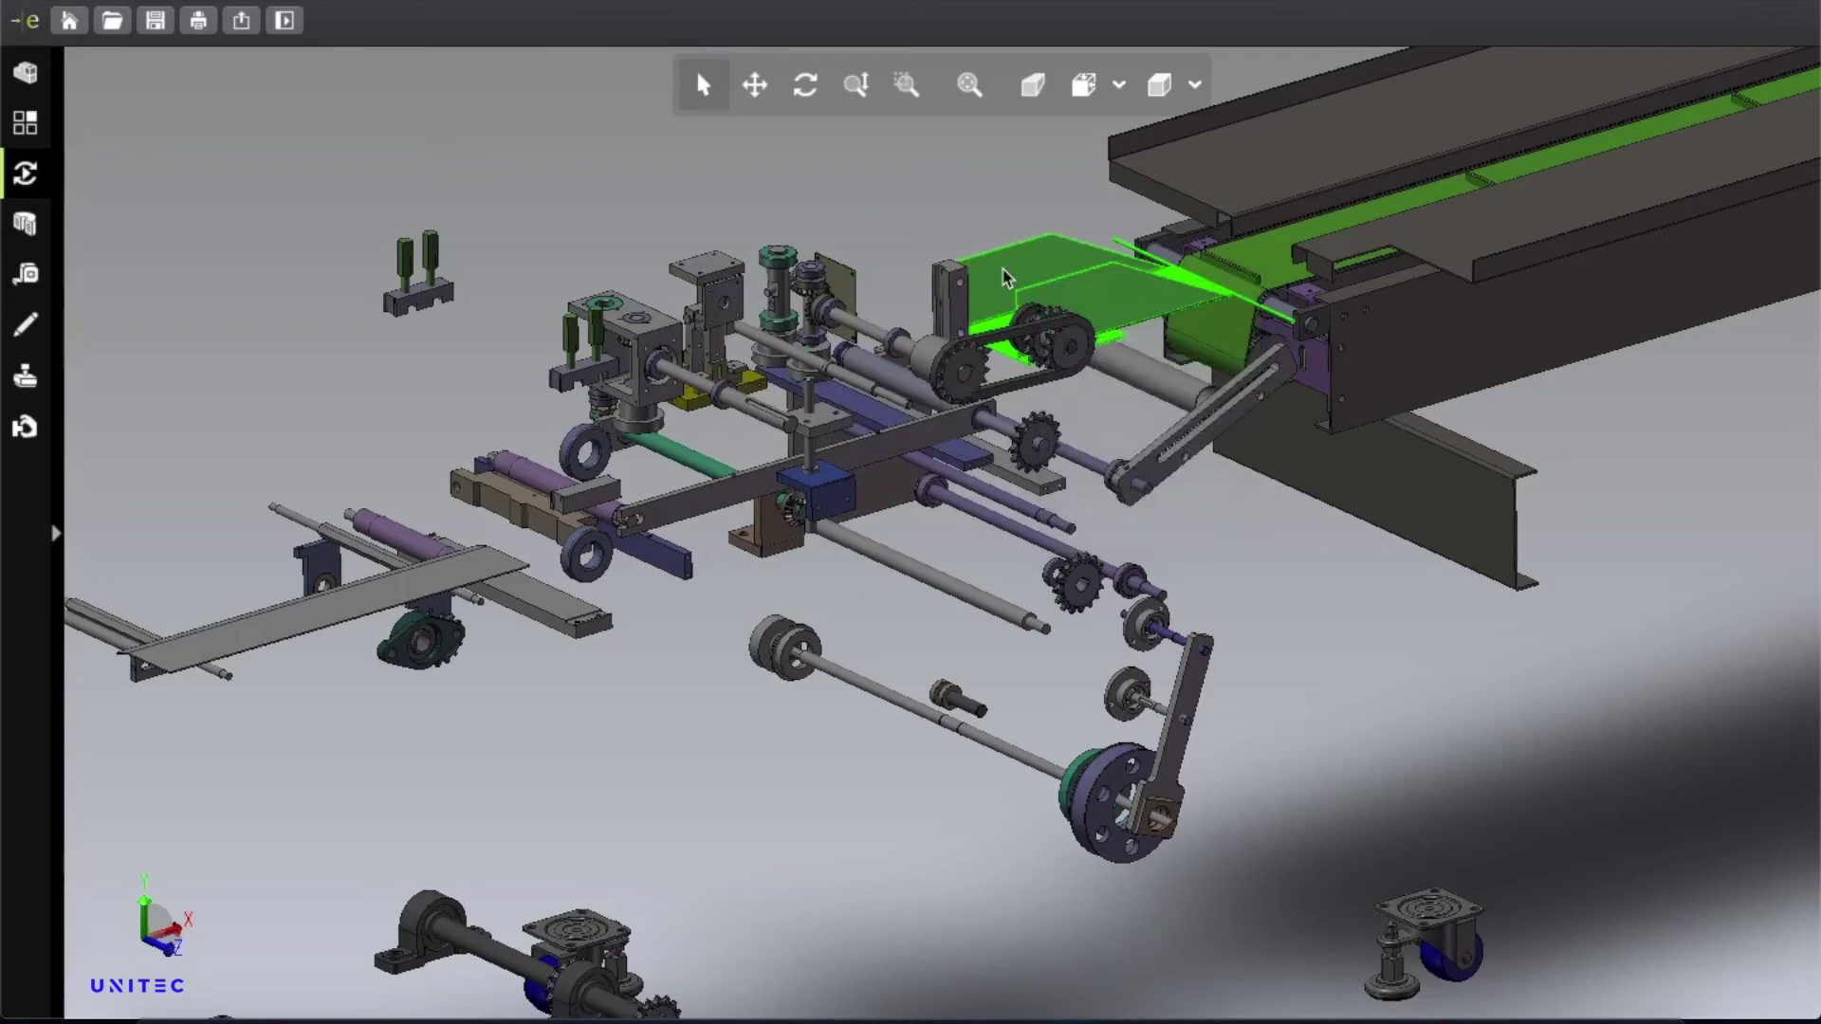
pyautogui.rightClick(1051, 337)
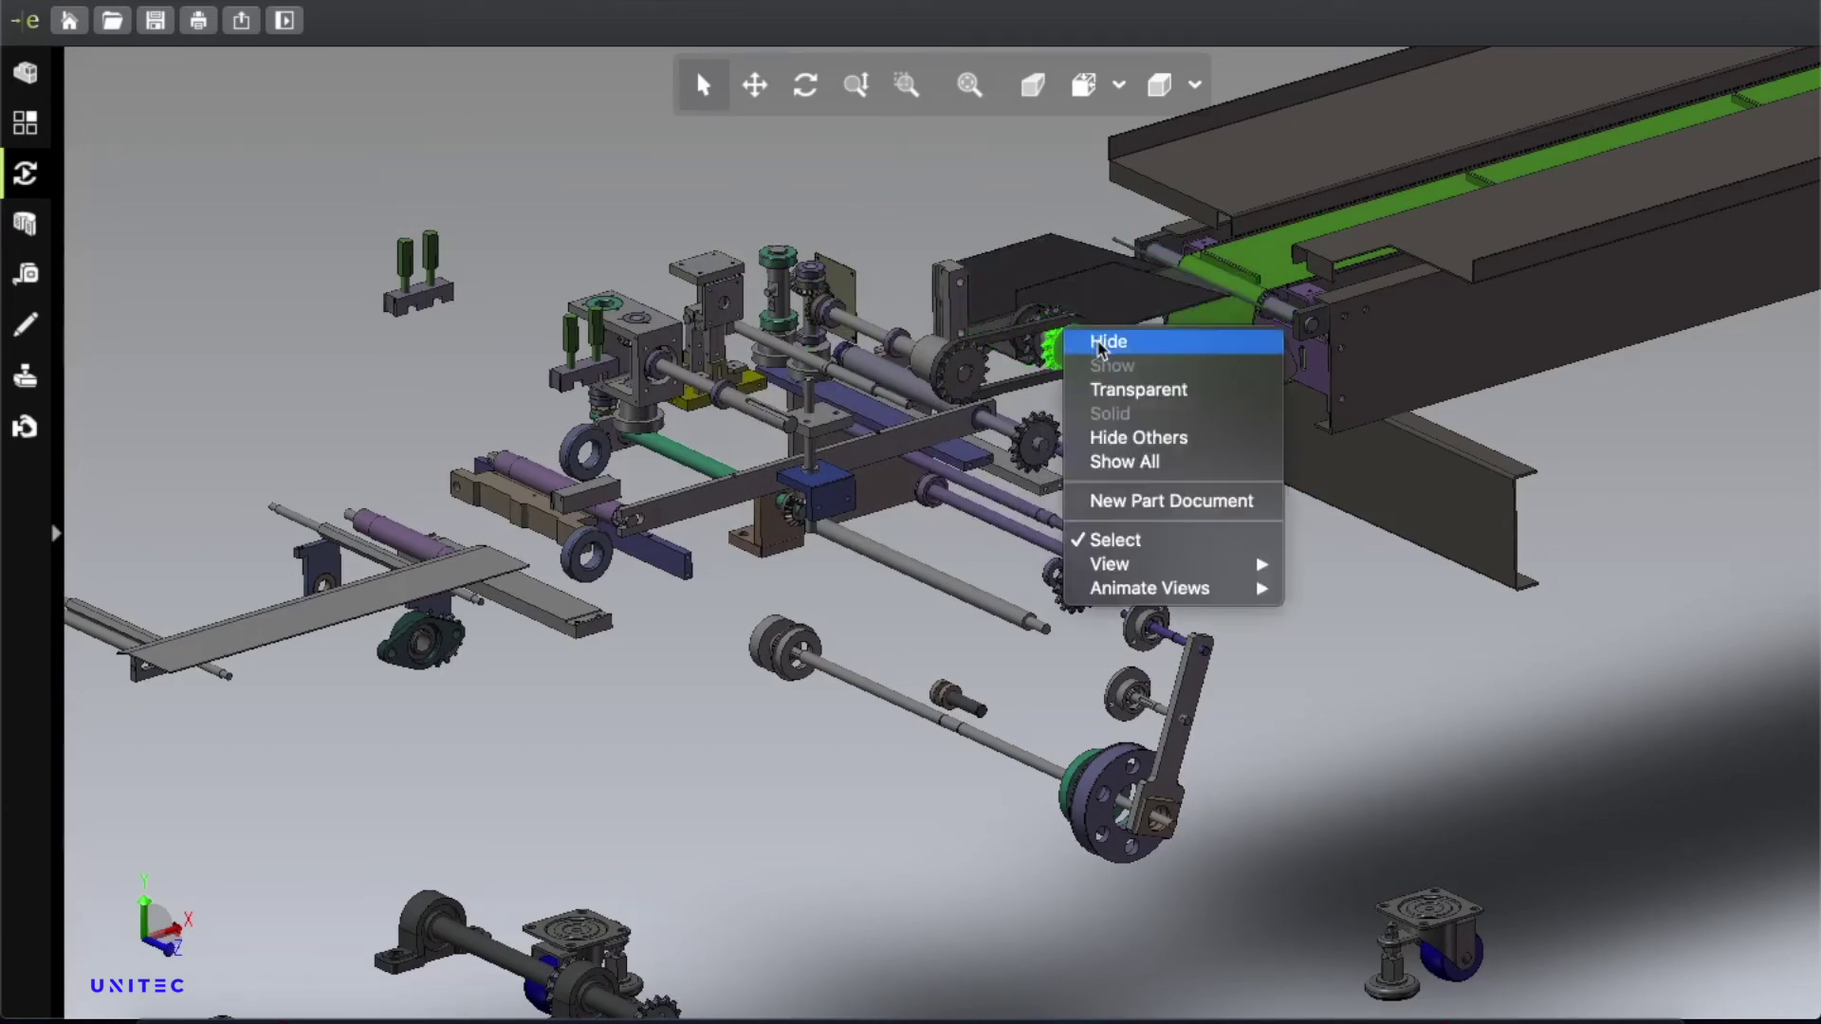
pyautogui.click(1086, 348)
pyautogui.rightClick(964, 356)
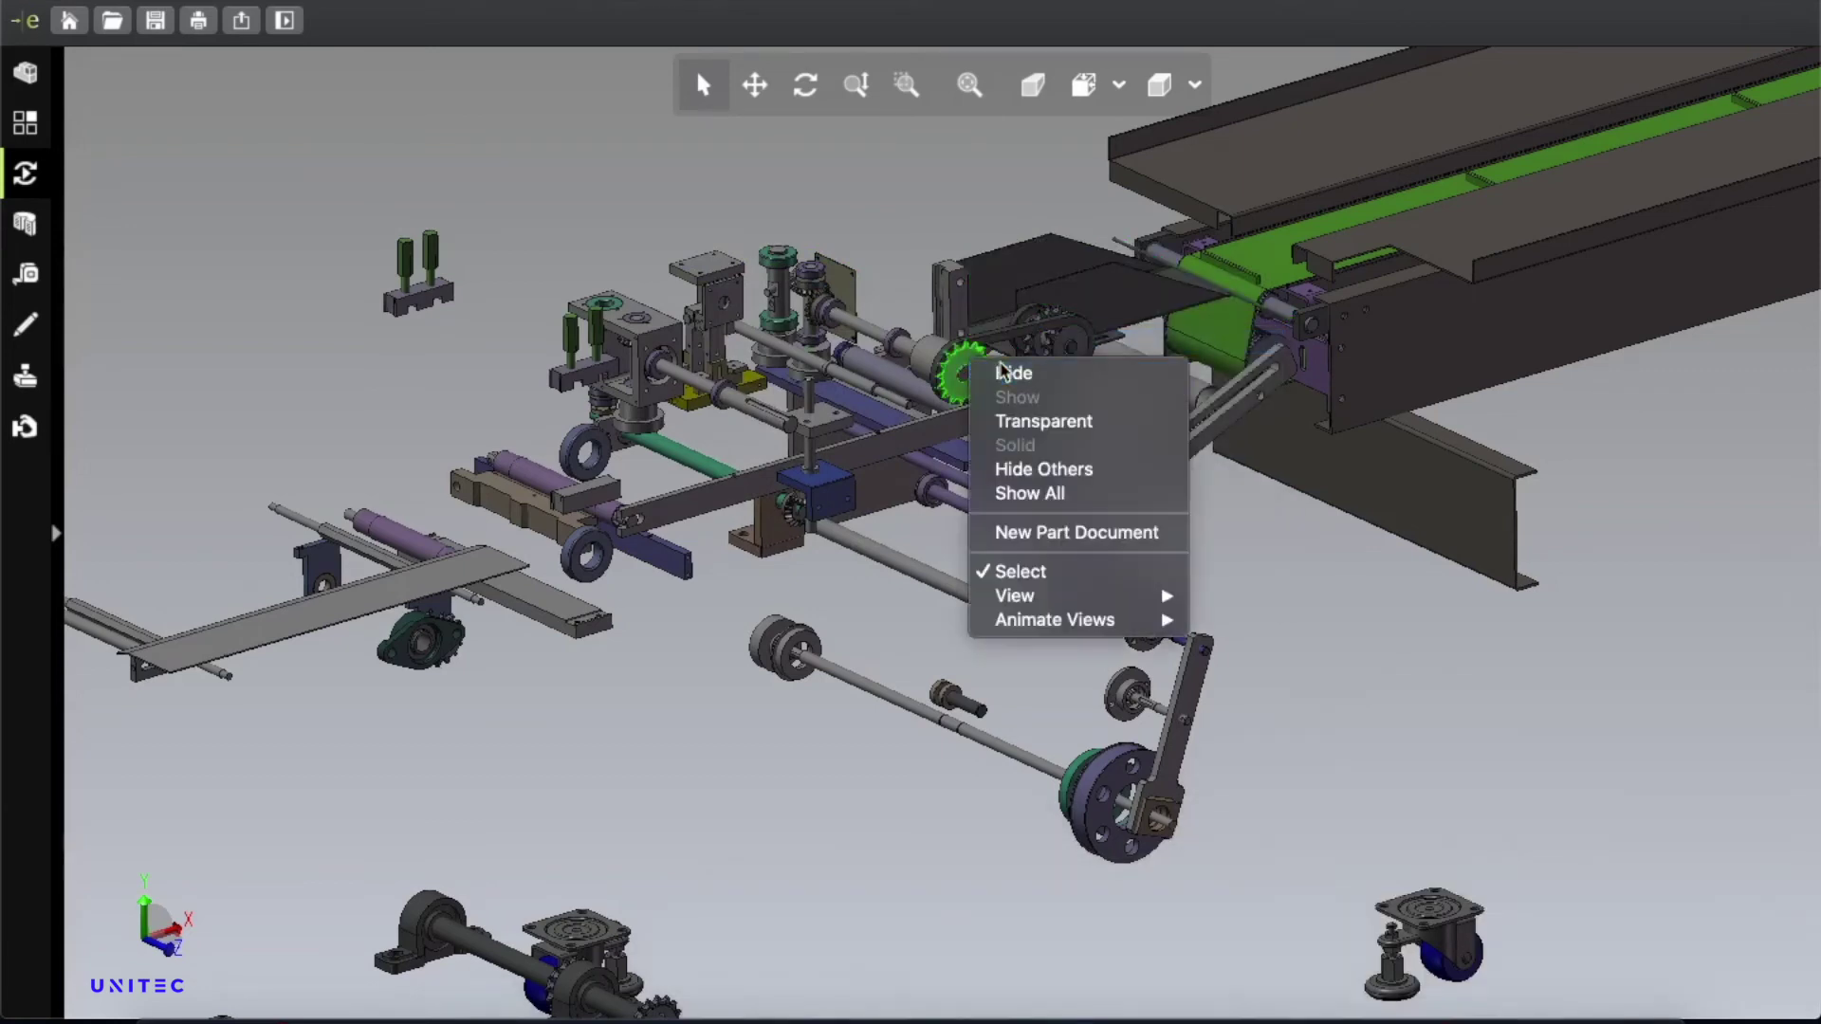
pyautogui.click(991, 372)
pyautogui.rightClick(933, 366)
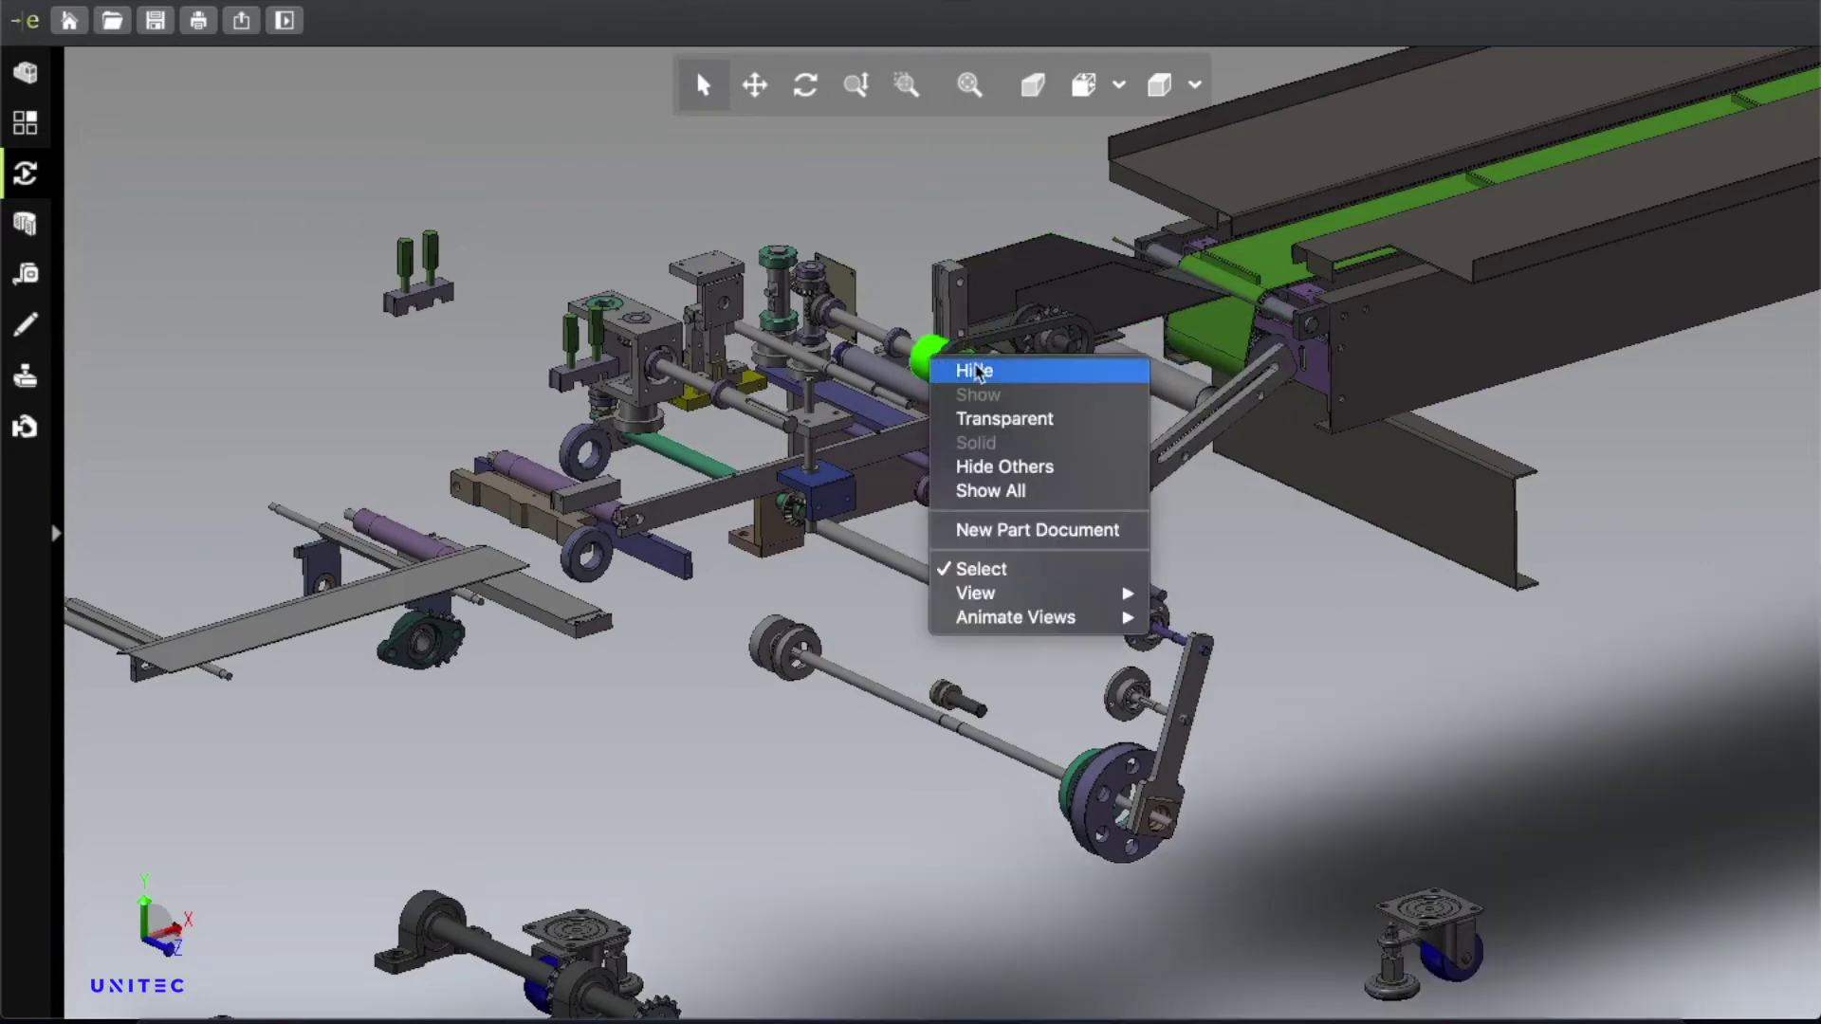
pyautogui.click(972, 367)
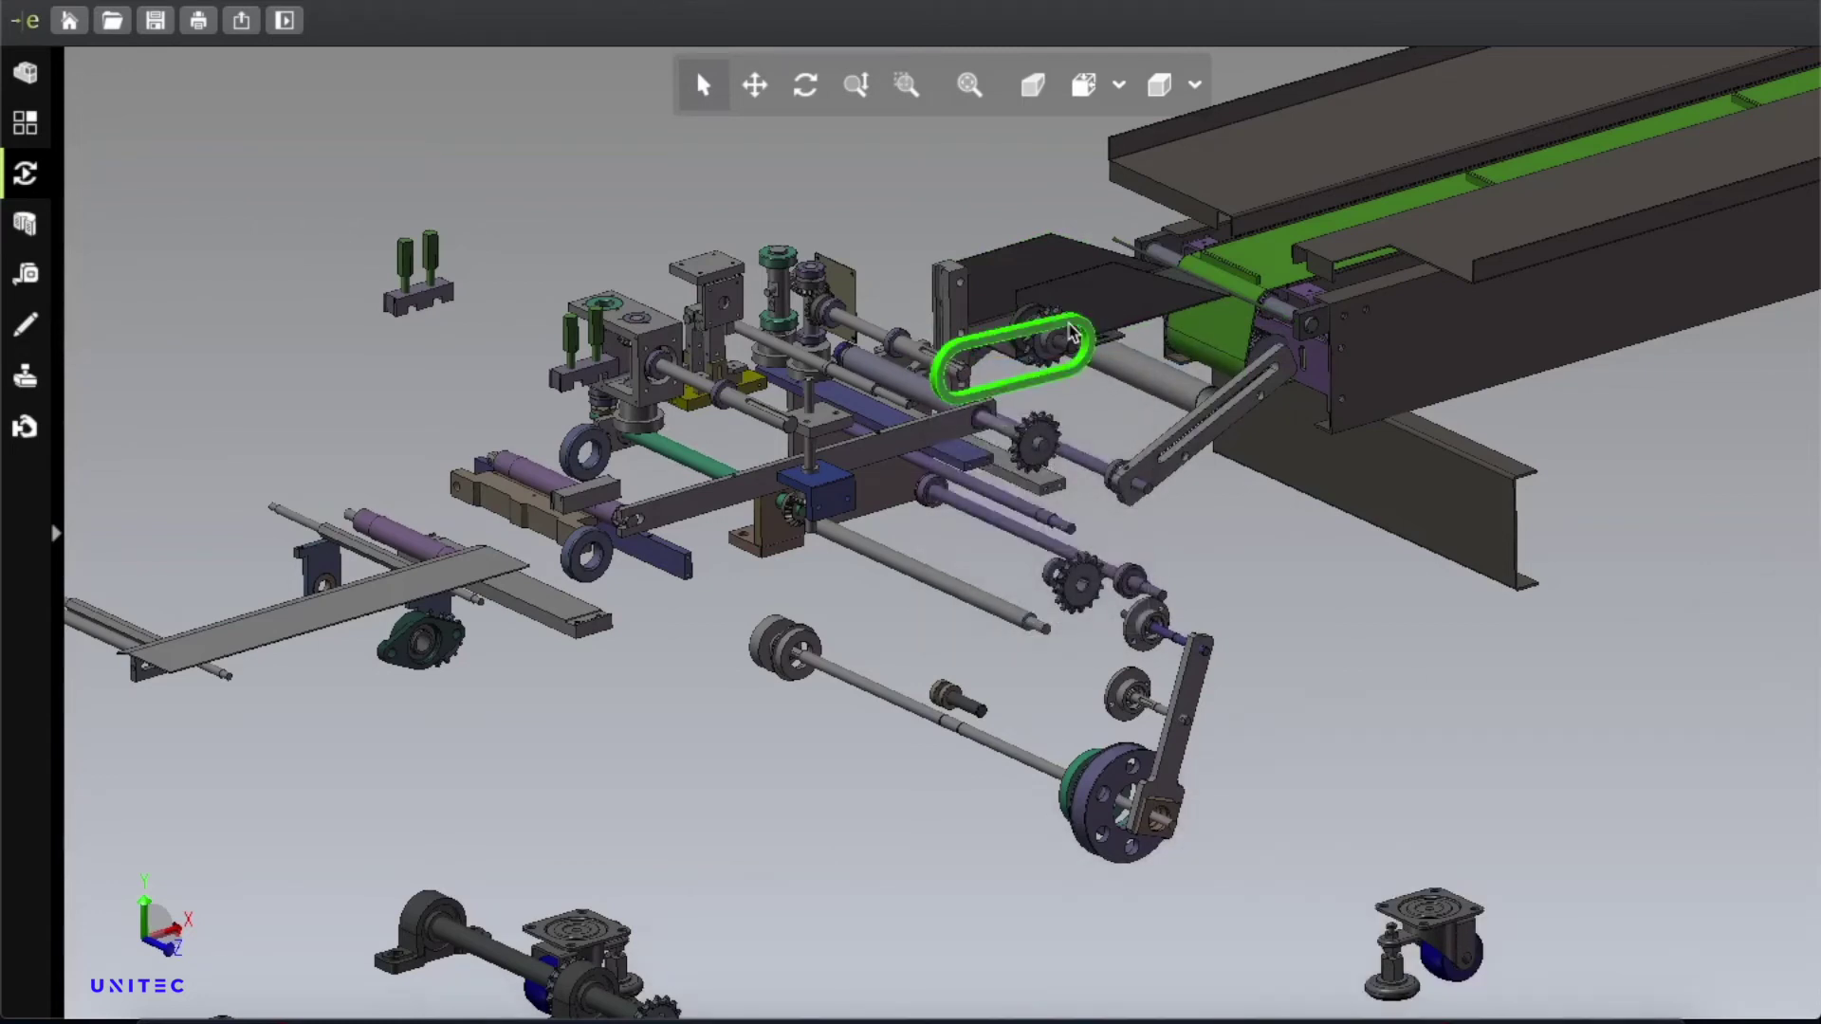
# Hide the chain loop and the vertical slotted bracket above it.
pyautogui.rightClick(1074, 330)
pyautogui.click(1138, 339)
pyautogui.rightClick(960, 320)
pyautogui.click(1005, 317)
# Hide the dark sheet-metal chute between the drive section and the long infeed conveyor.
pyautogui.rightClick(1064, 291)
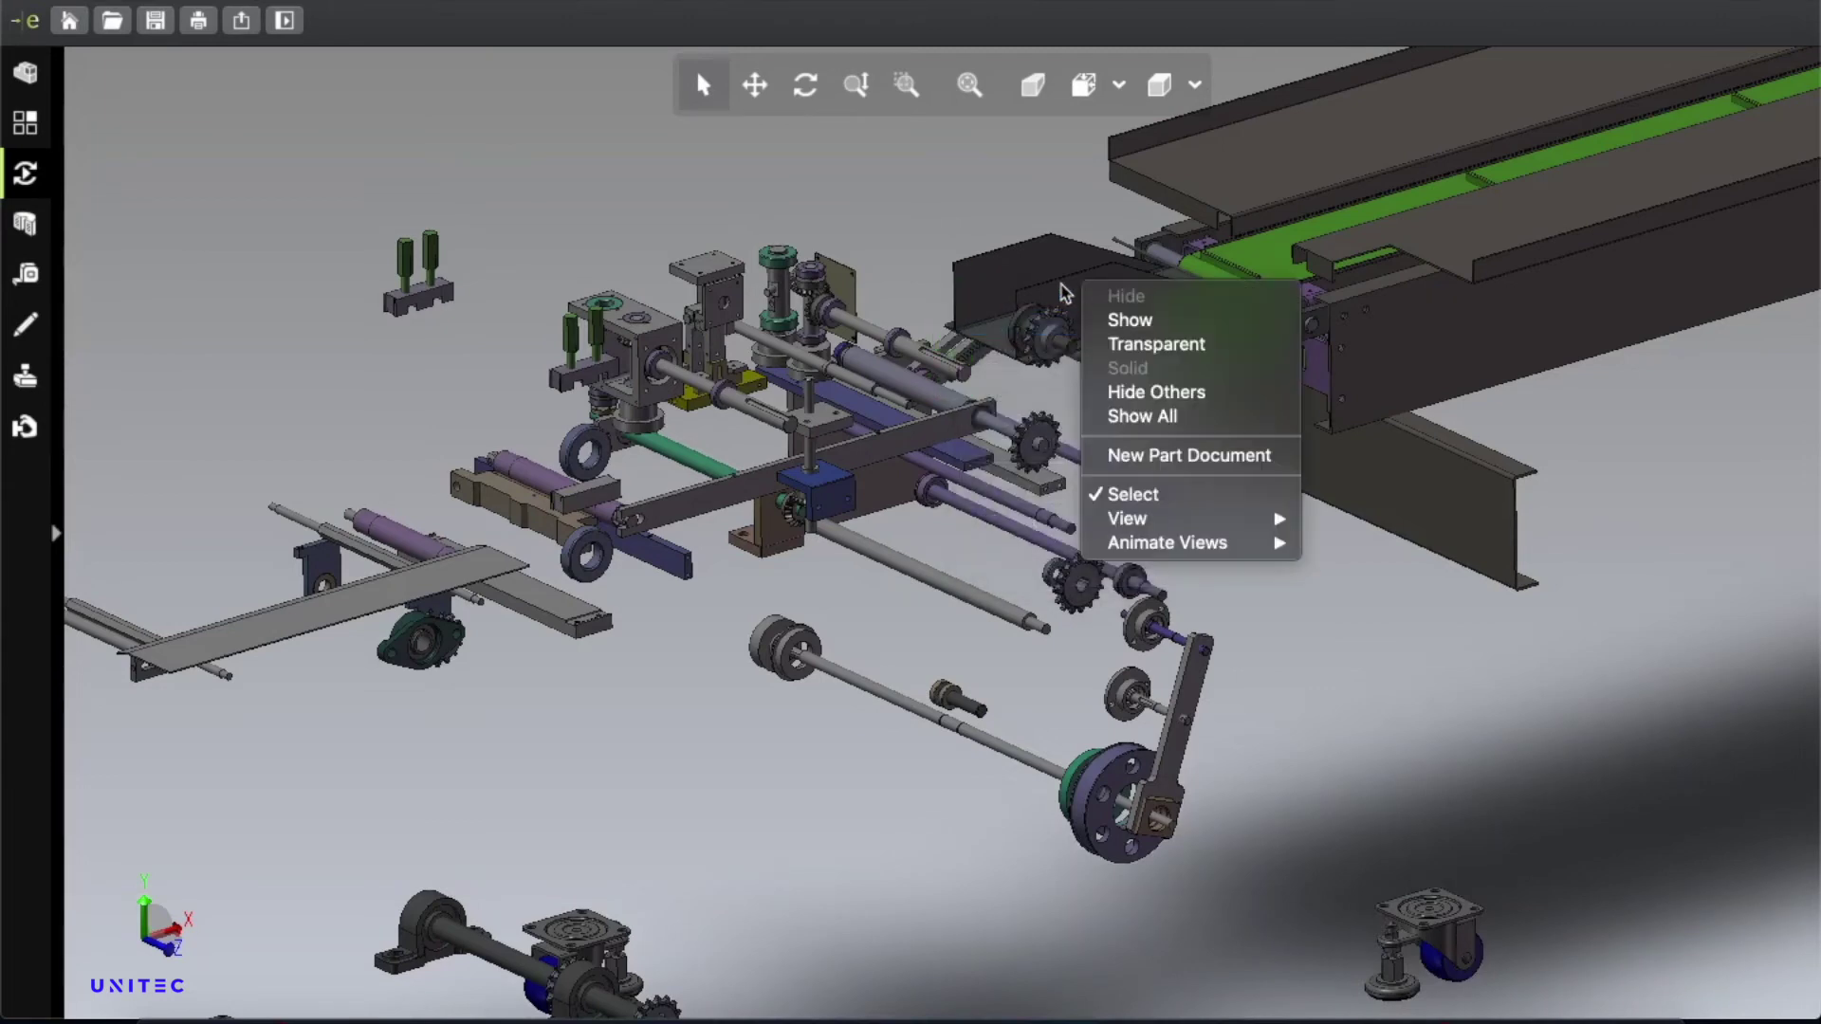
pyautogui.click(1065, 292)
pyautogui.rightClick(1078, 294)
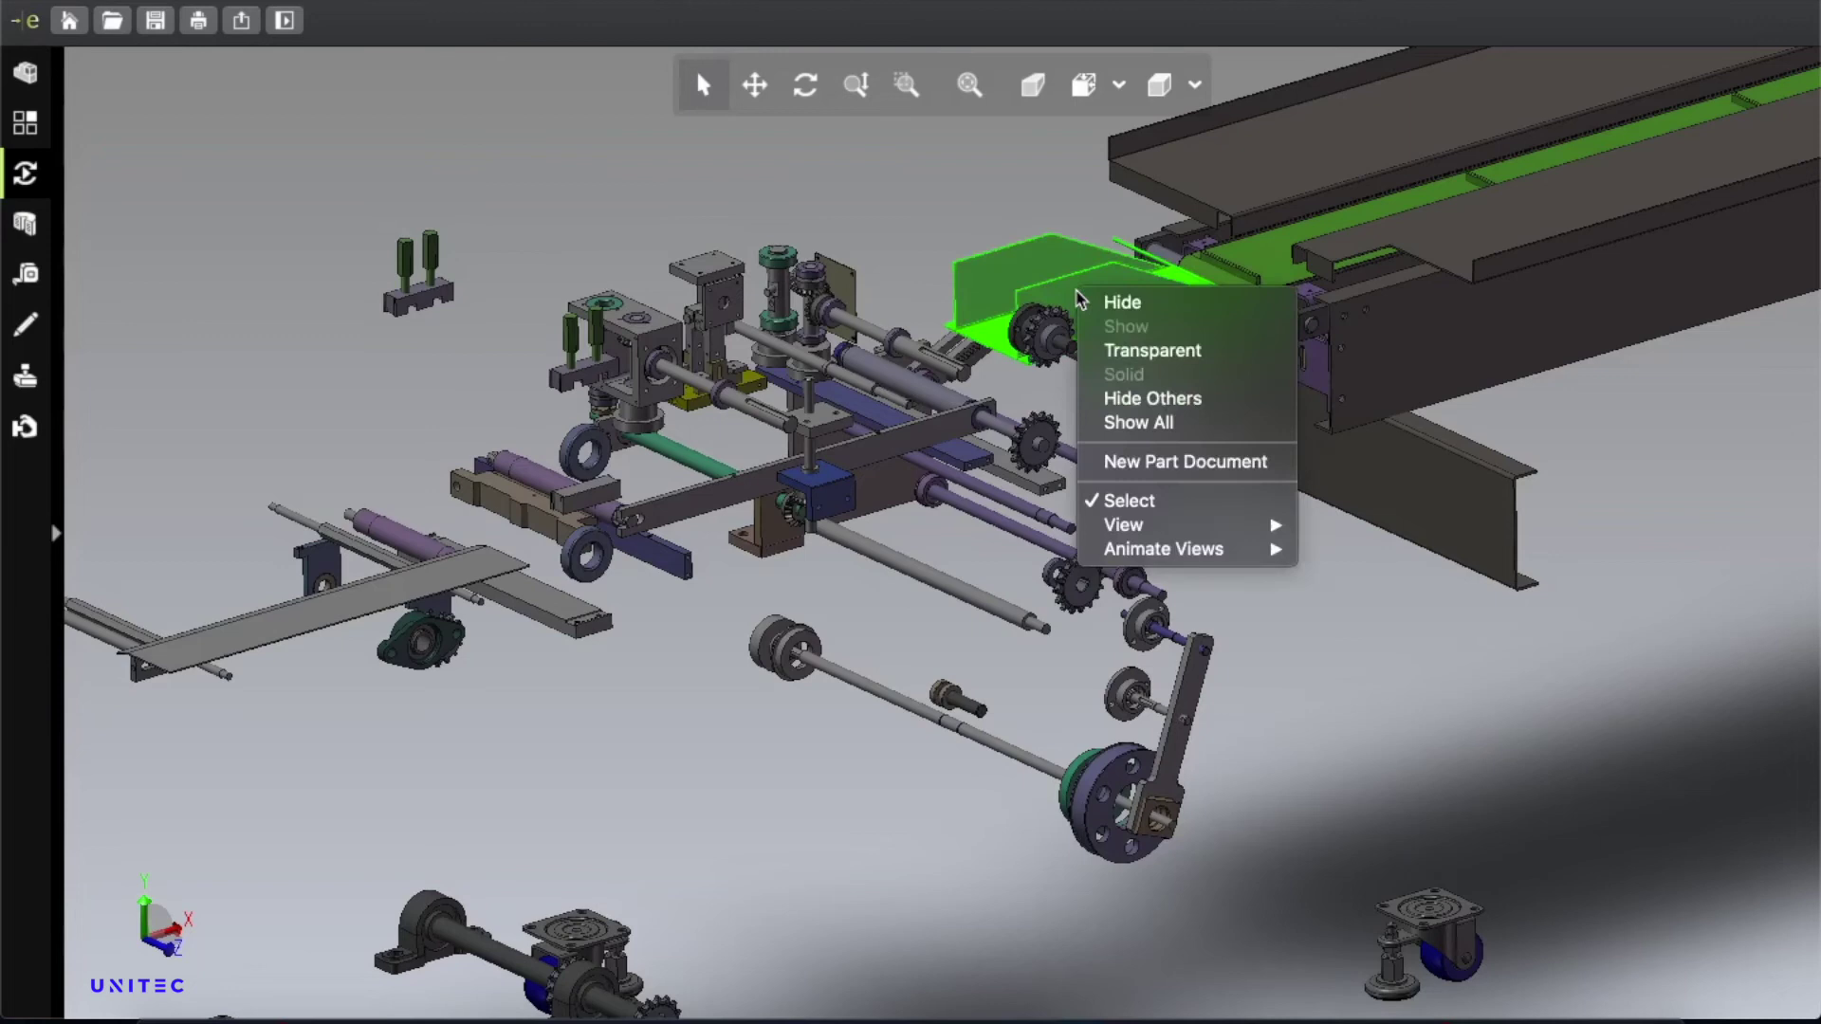
pyautogui.click(1153, 301)
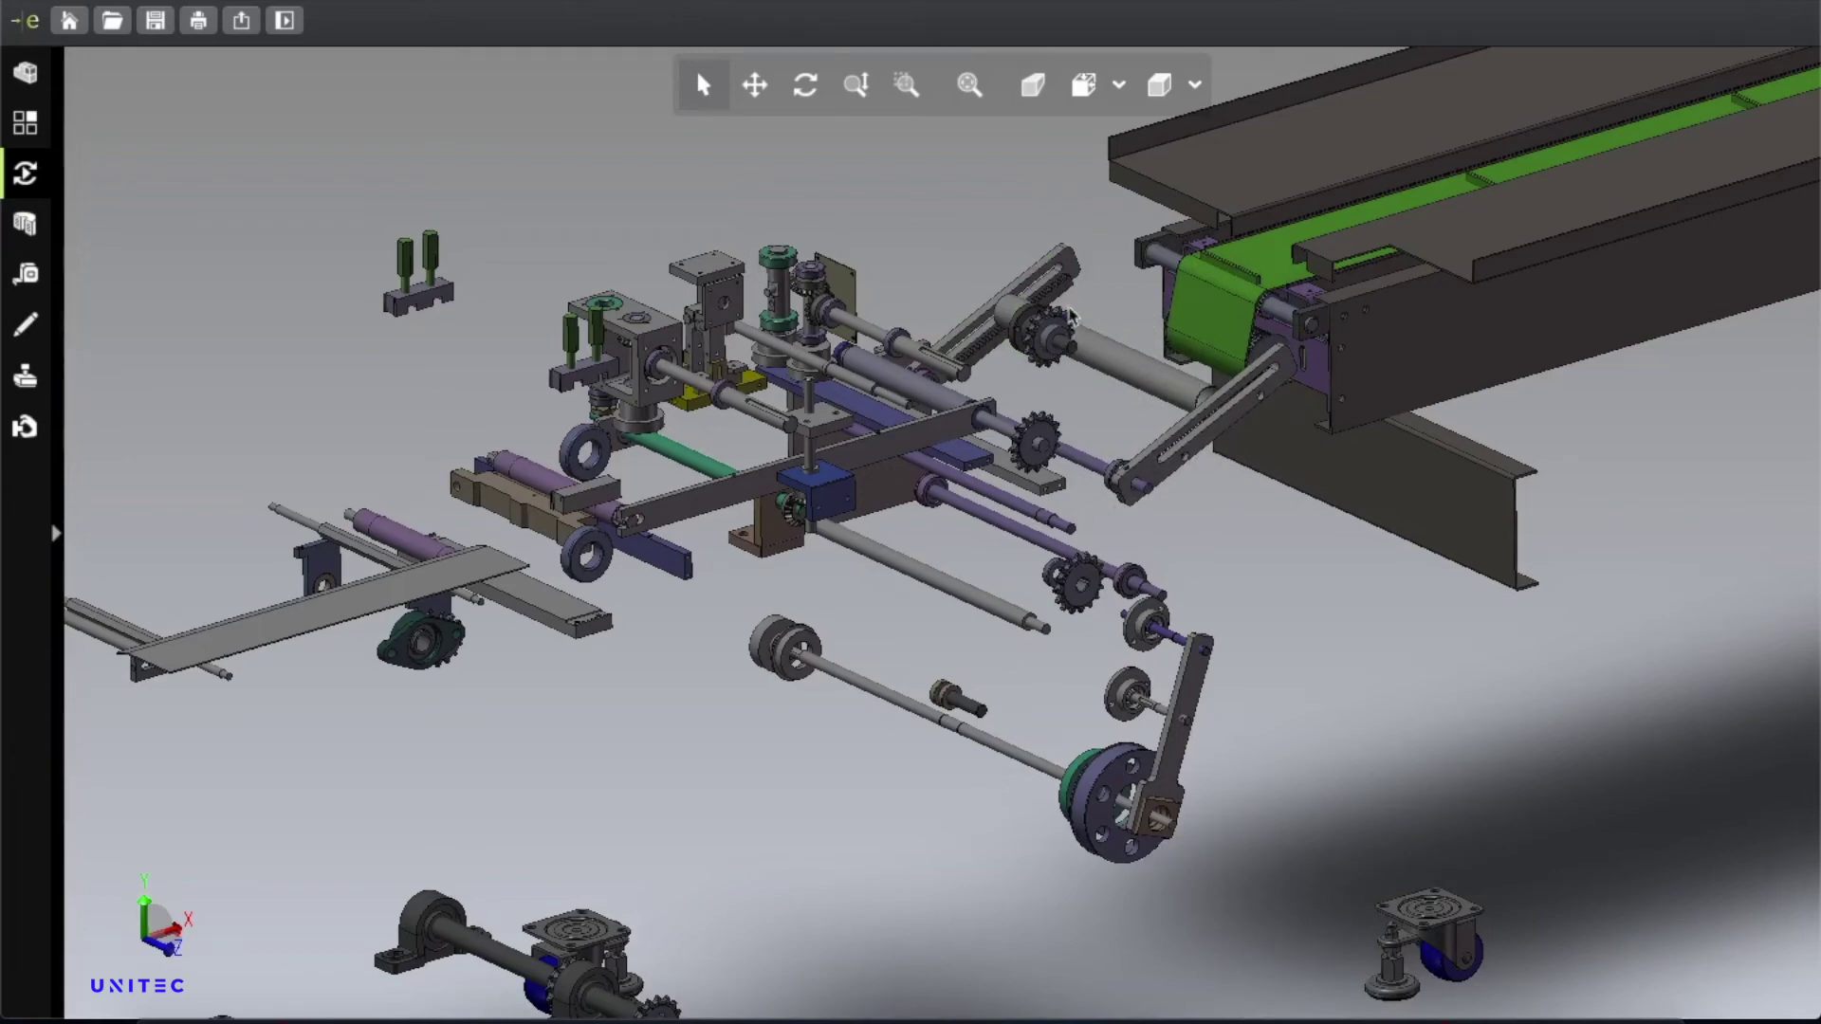
# Hide the front side plate and both upper guide rails of the long infeed conveyor.
pyautogui.scroll(2, 1240, 308)
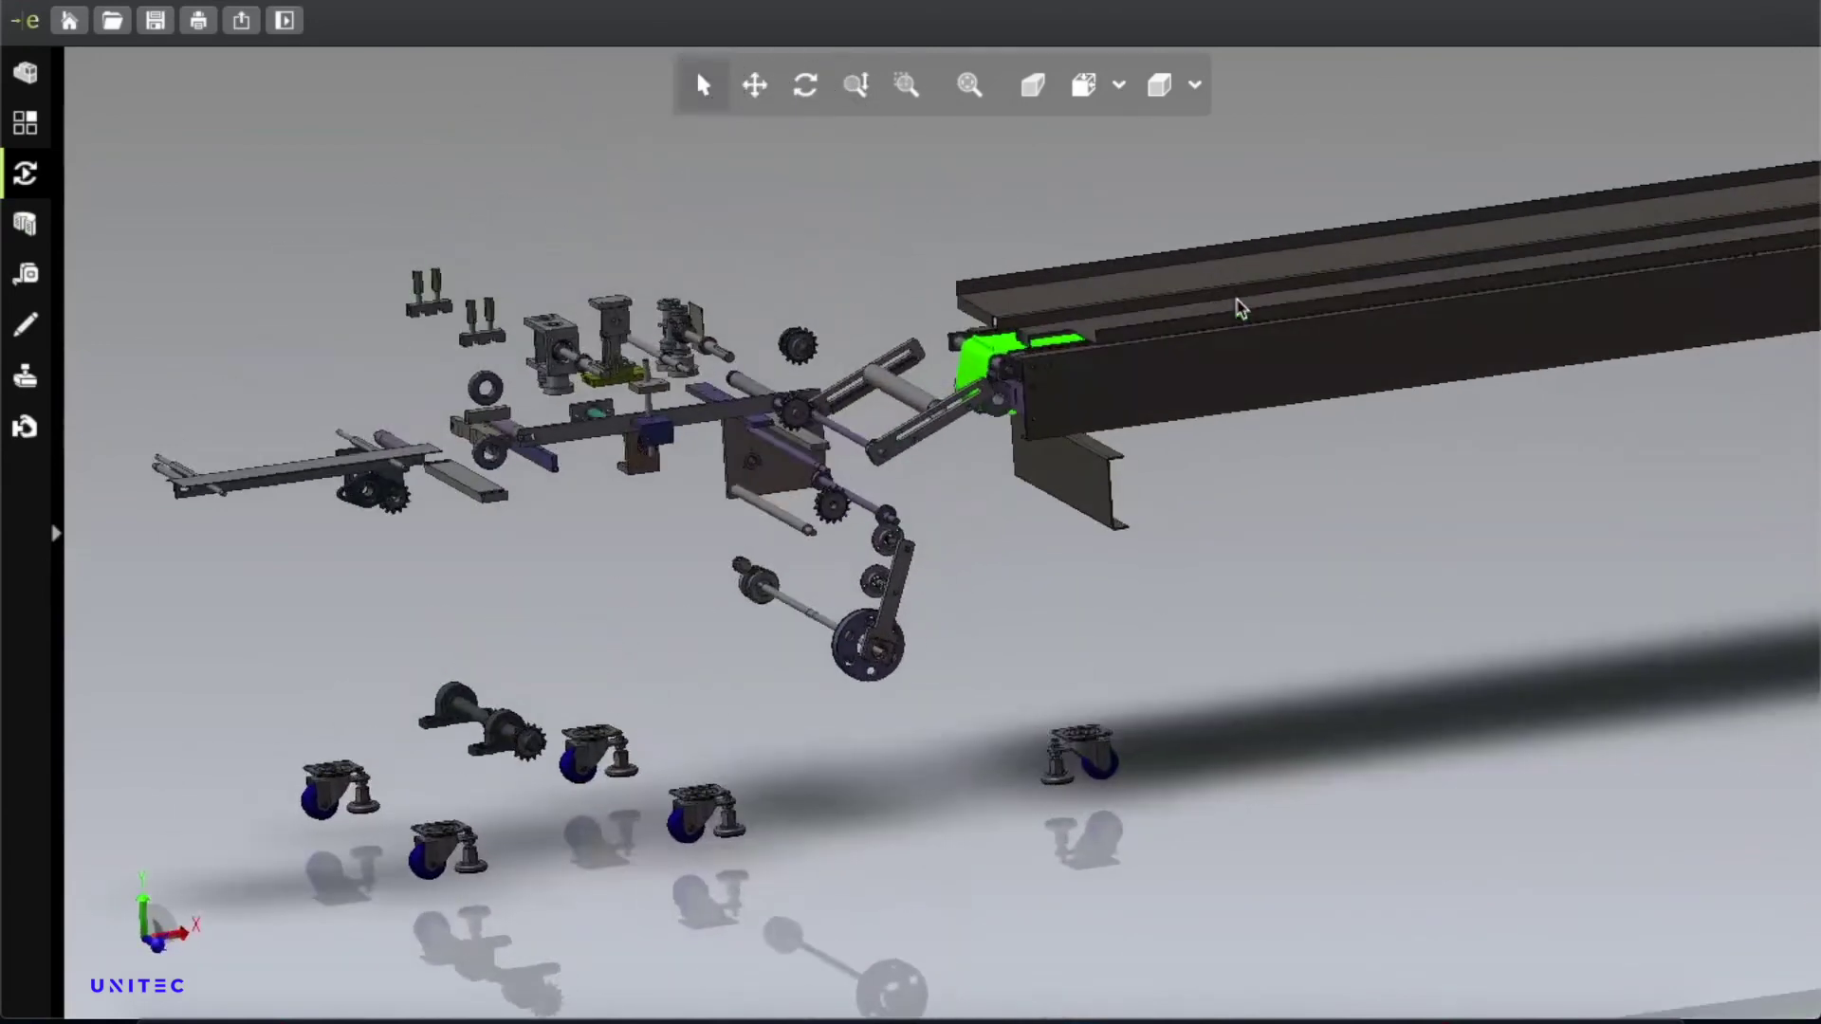
pyautogui.rightClick(1306, 359)
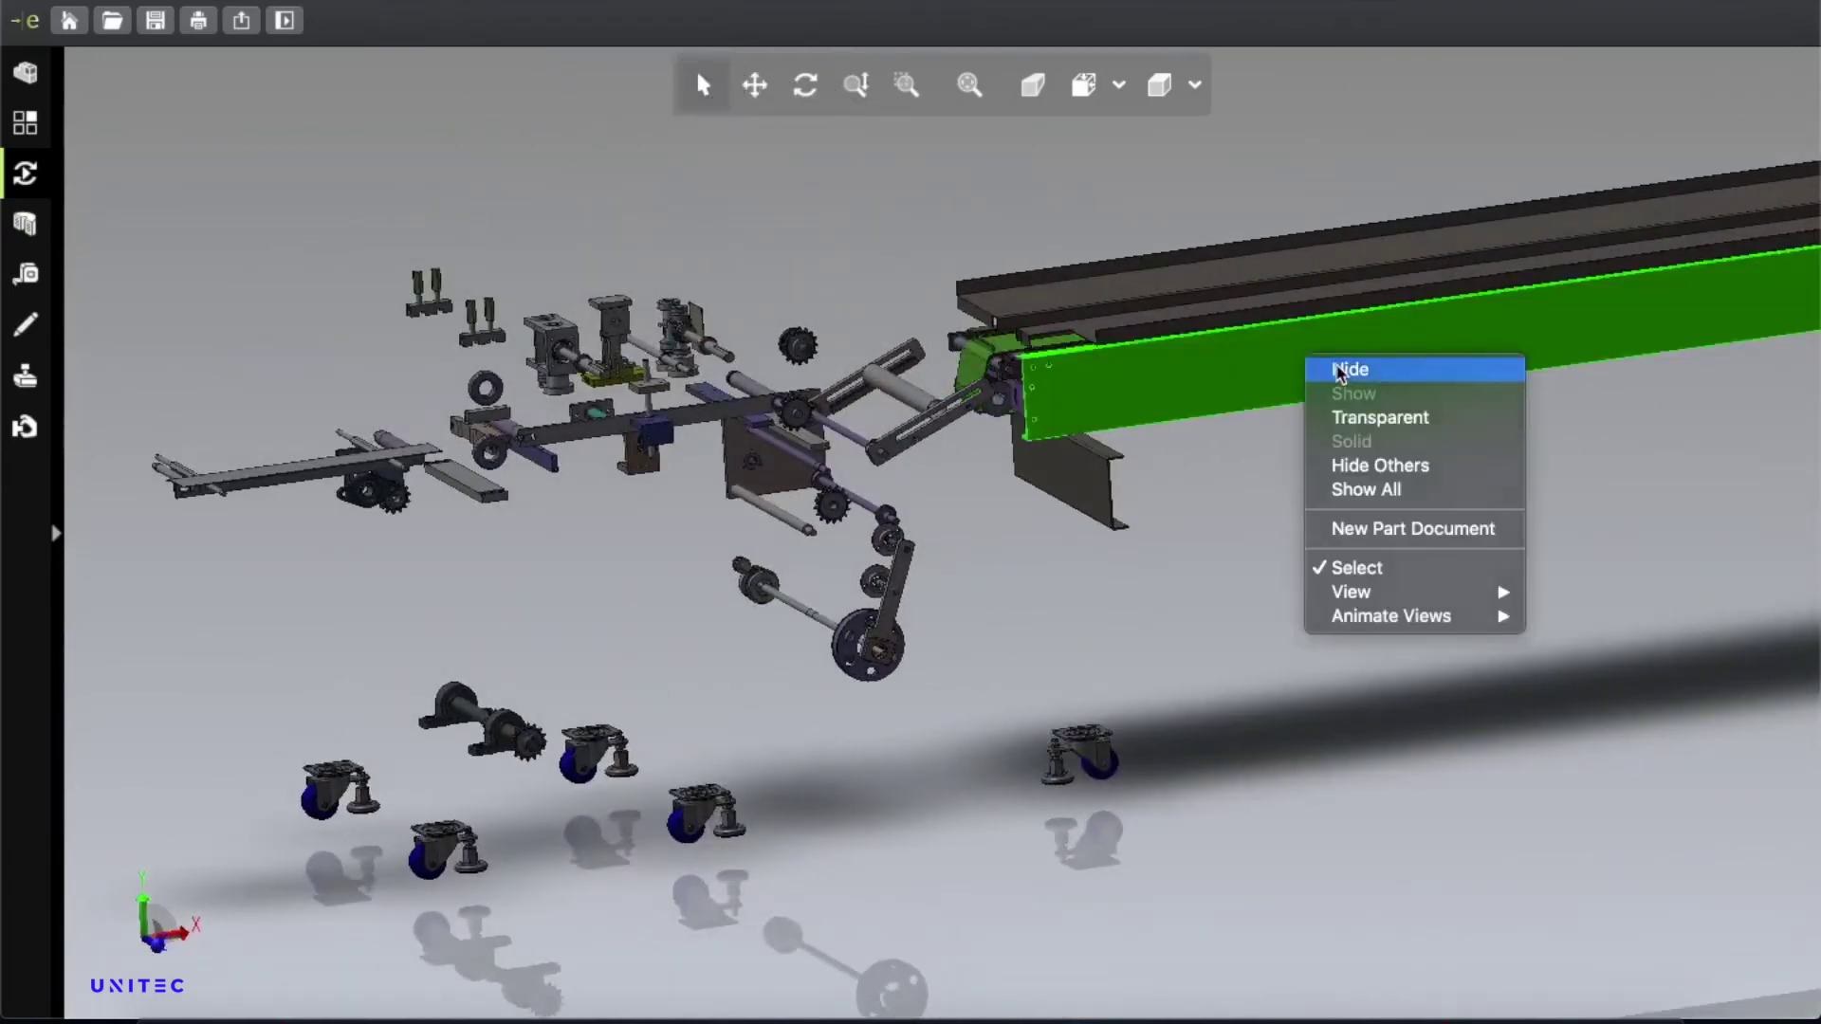
pyautogui.click(1147, 297)
pyautogui.rightClick(1141, 294)
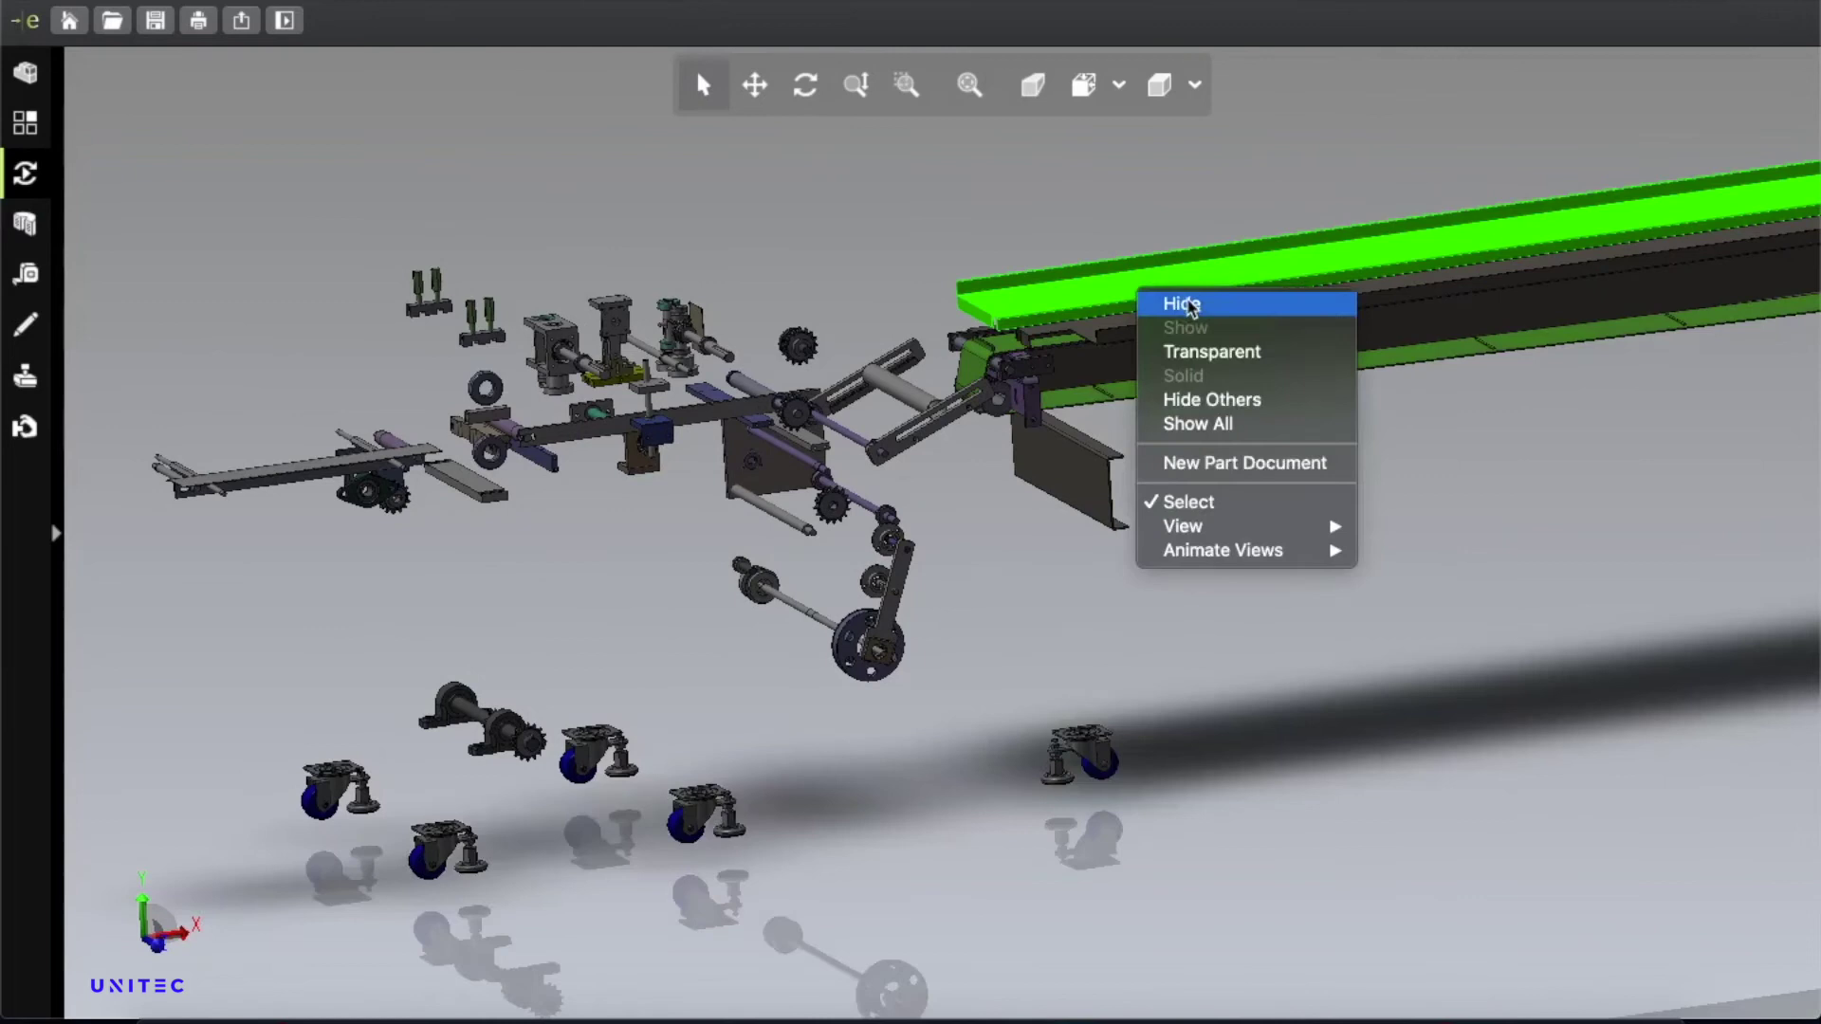
pyautogui.click(1188, 304)
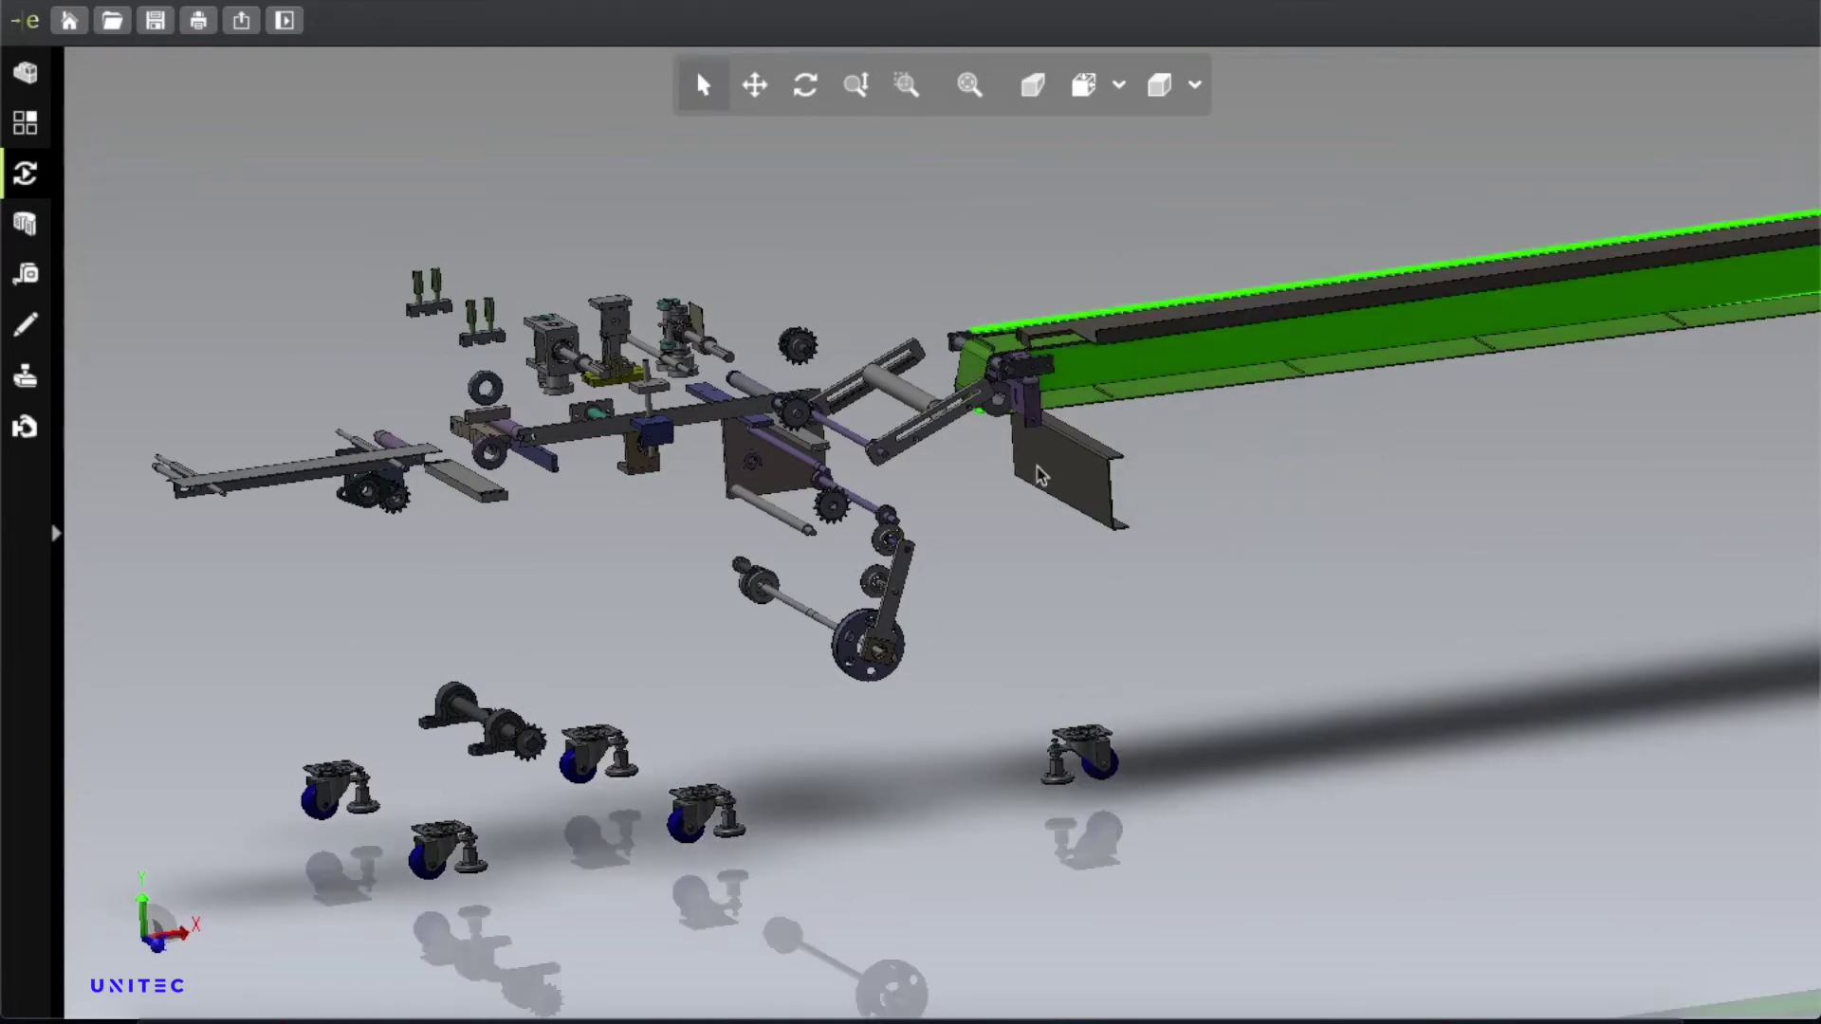
pyautogui.rightClick(1176, 339)
pyautogui.click(1252, 345)
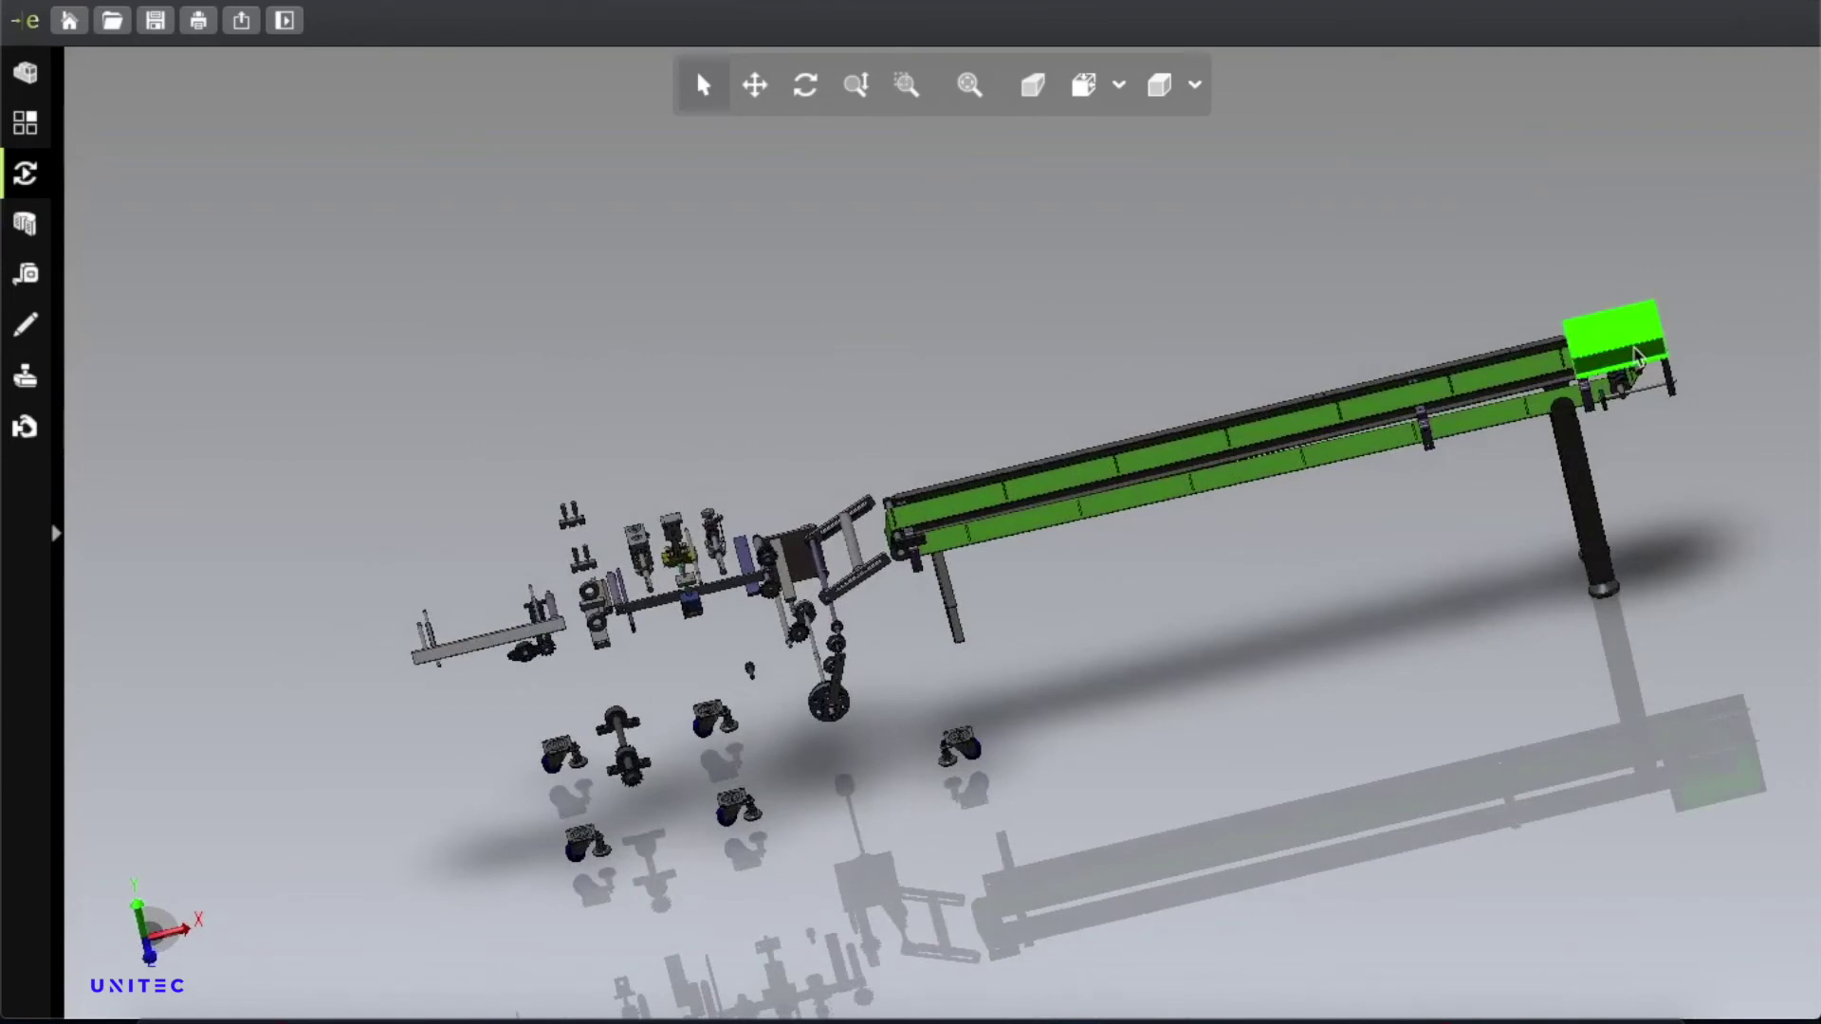
# Hide the box-shaped cover at the far end of the infeed conveyor and the black column beneath it.
pyautogui.rightClick(1638, 358)
pyautogui.click(1540, 364)
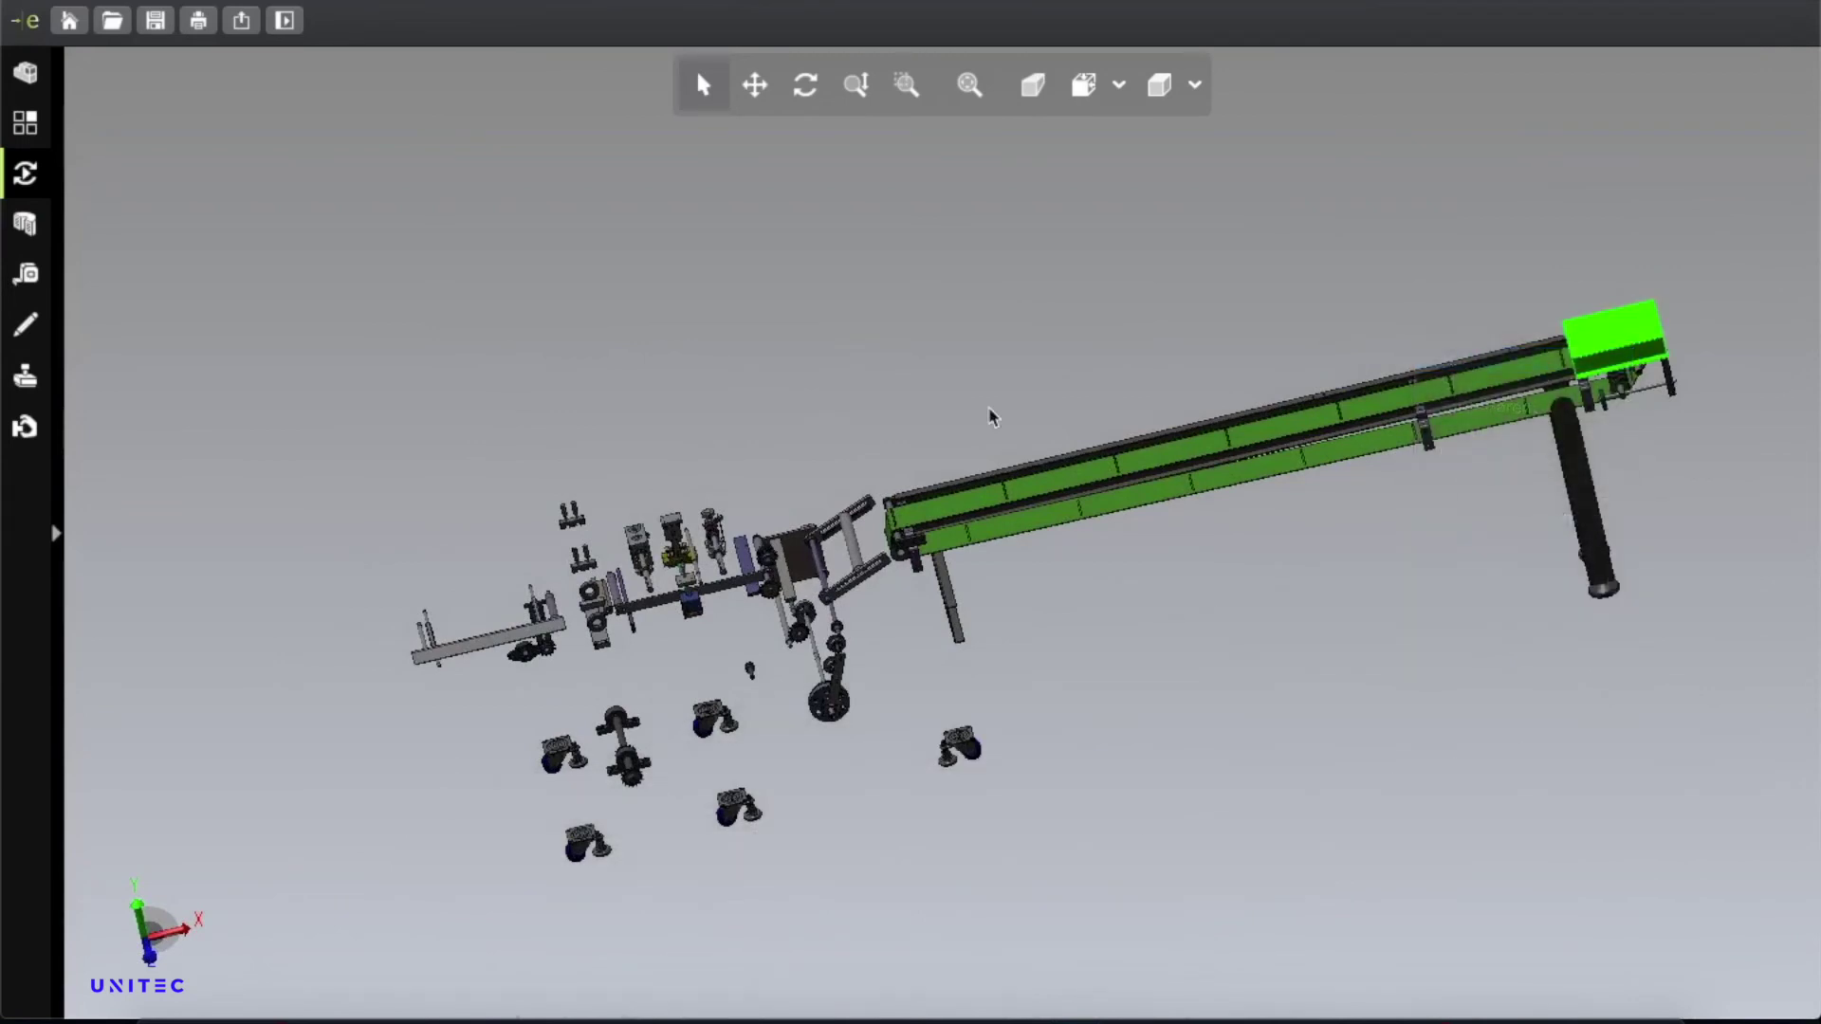
pyautogui.rightClick(1574, 446)
pyautogui.click(1612, 450)
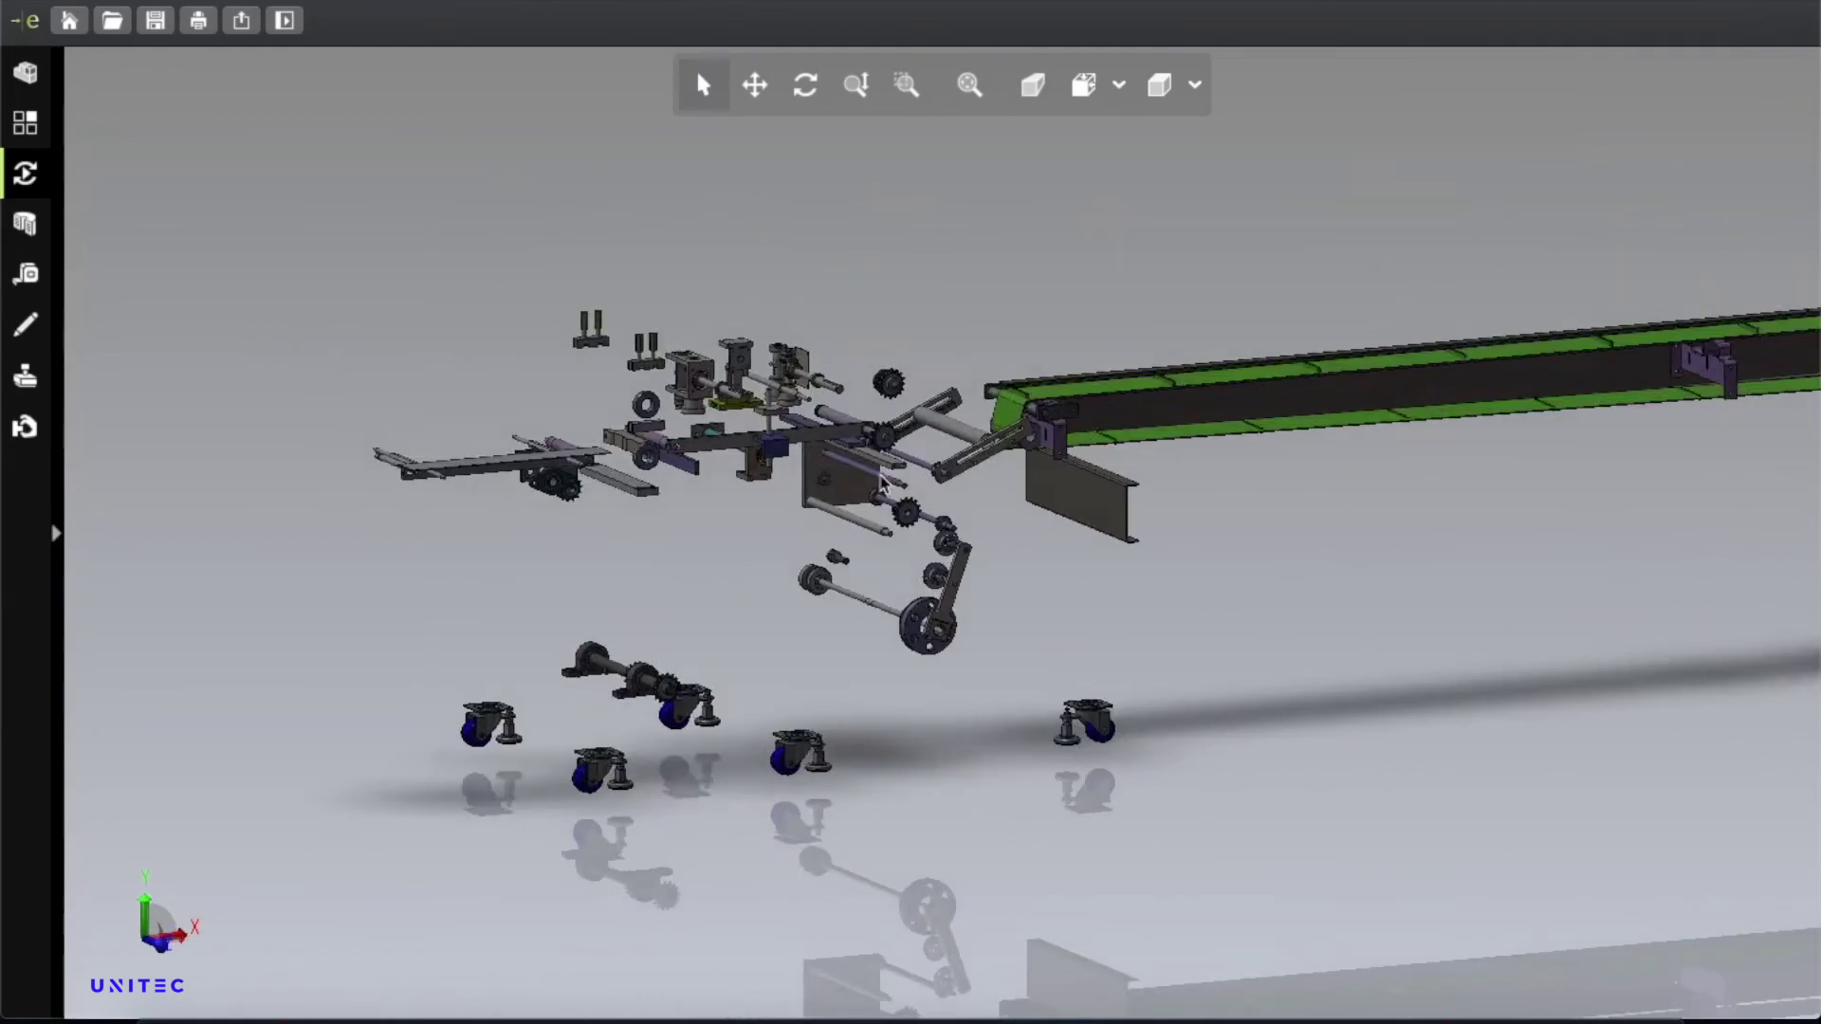
# Hide the brown mounting plate behind the lower shafts and the long side rail above it.
pyautogui.rightClick(833, 482)
pyautogui.click(816, 448)
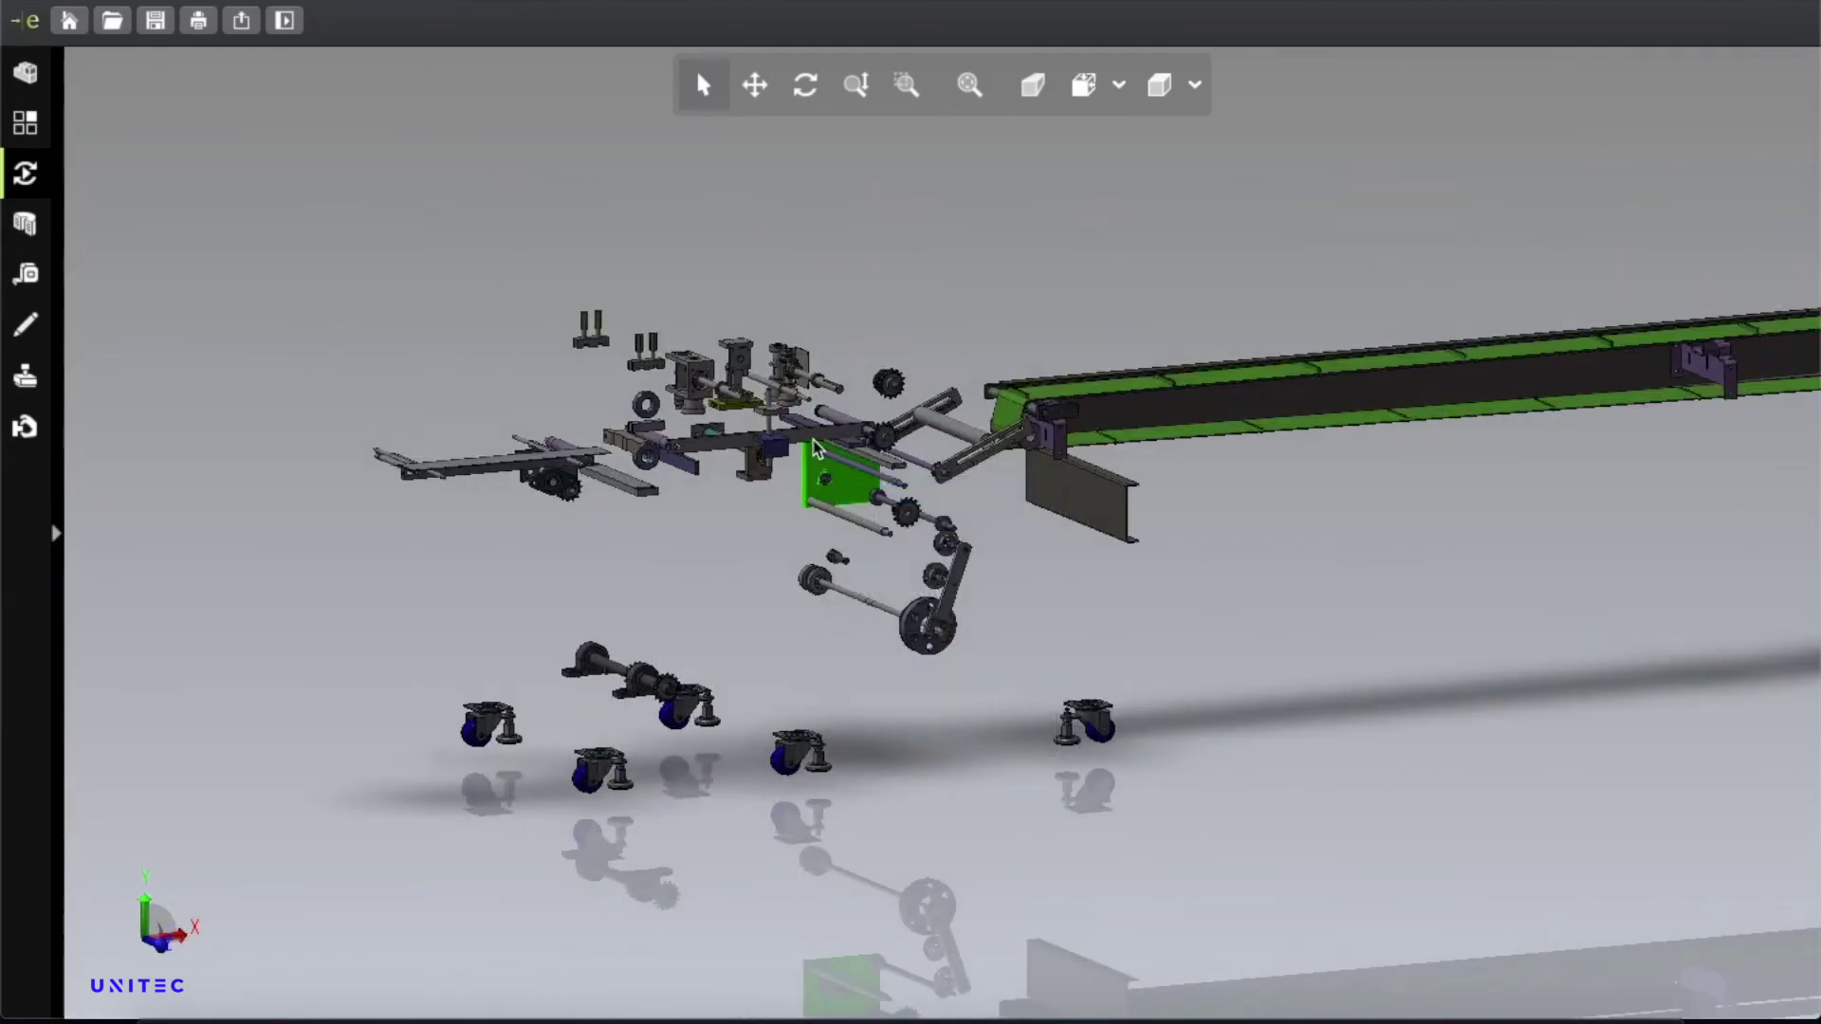
pyautogui.rightClick(800, 435)
pyautogui.click(854, 451)
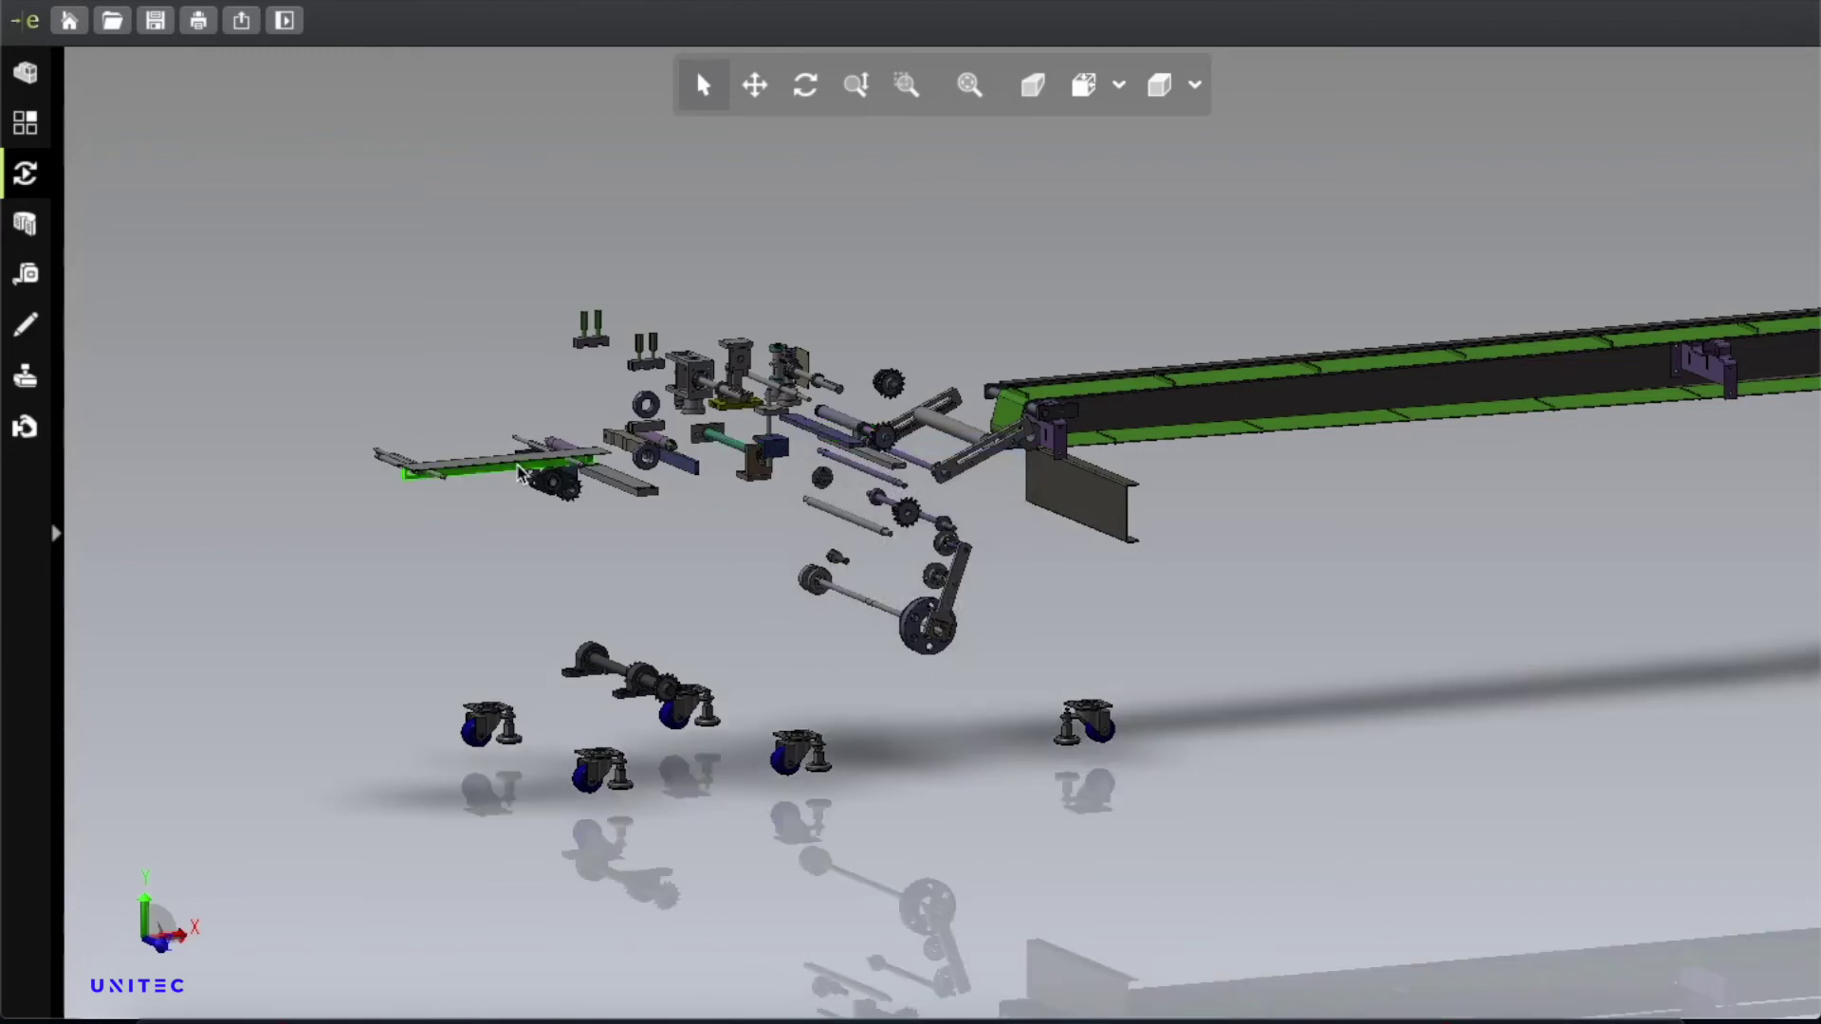
# Hide the thin rail beneath the outer flat bracket and the flanged bearing beside the small sprocket.
pyautogui.rightClick(519, 474)
pyautogui.click(611, 475)
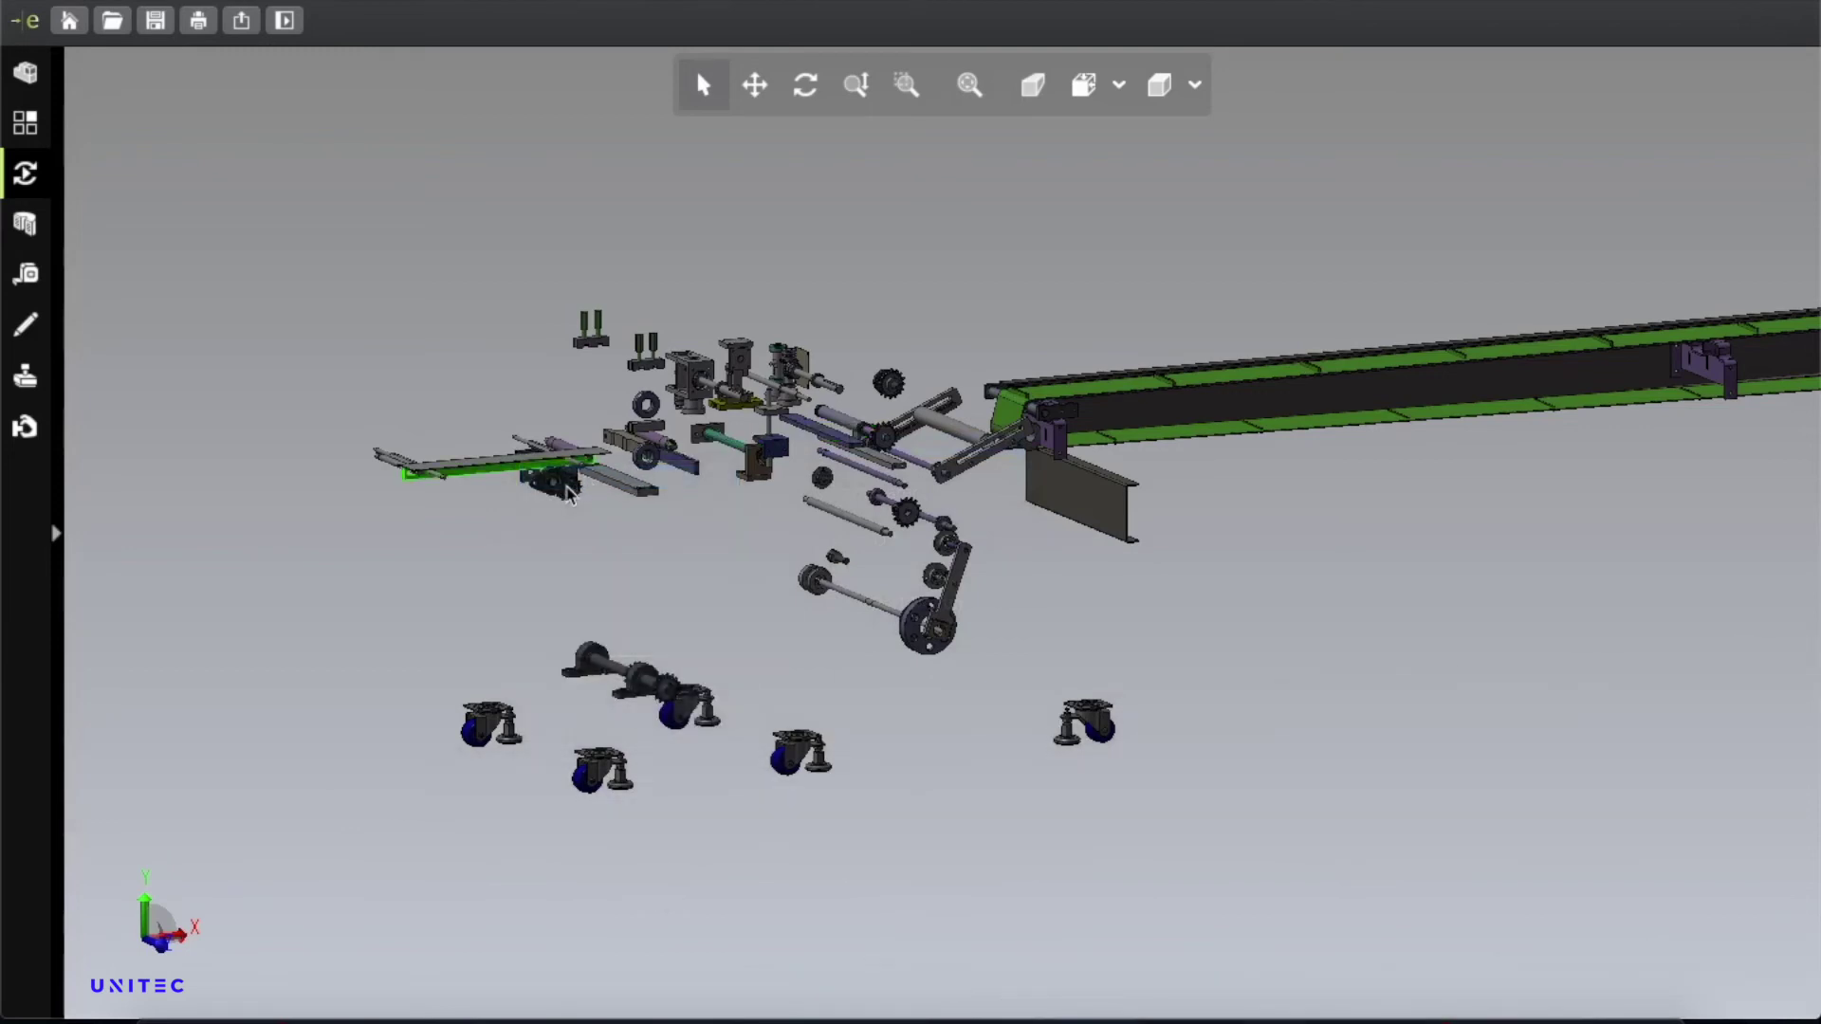
pyautogui.rightClick(566, 493)
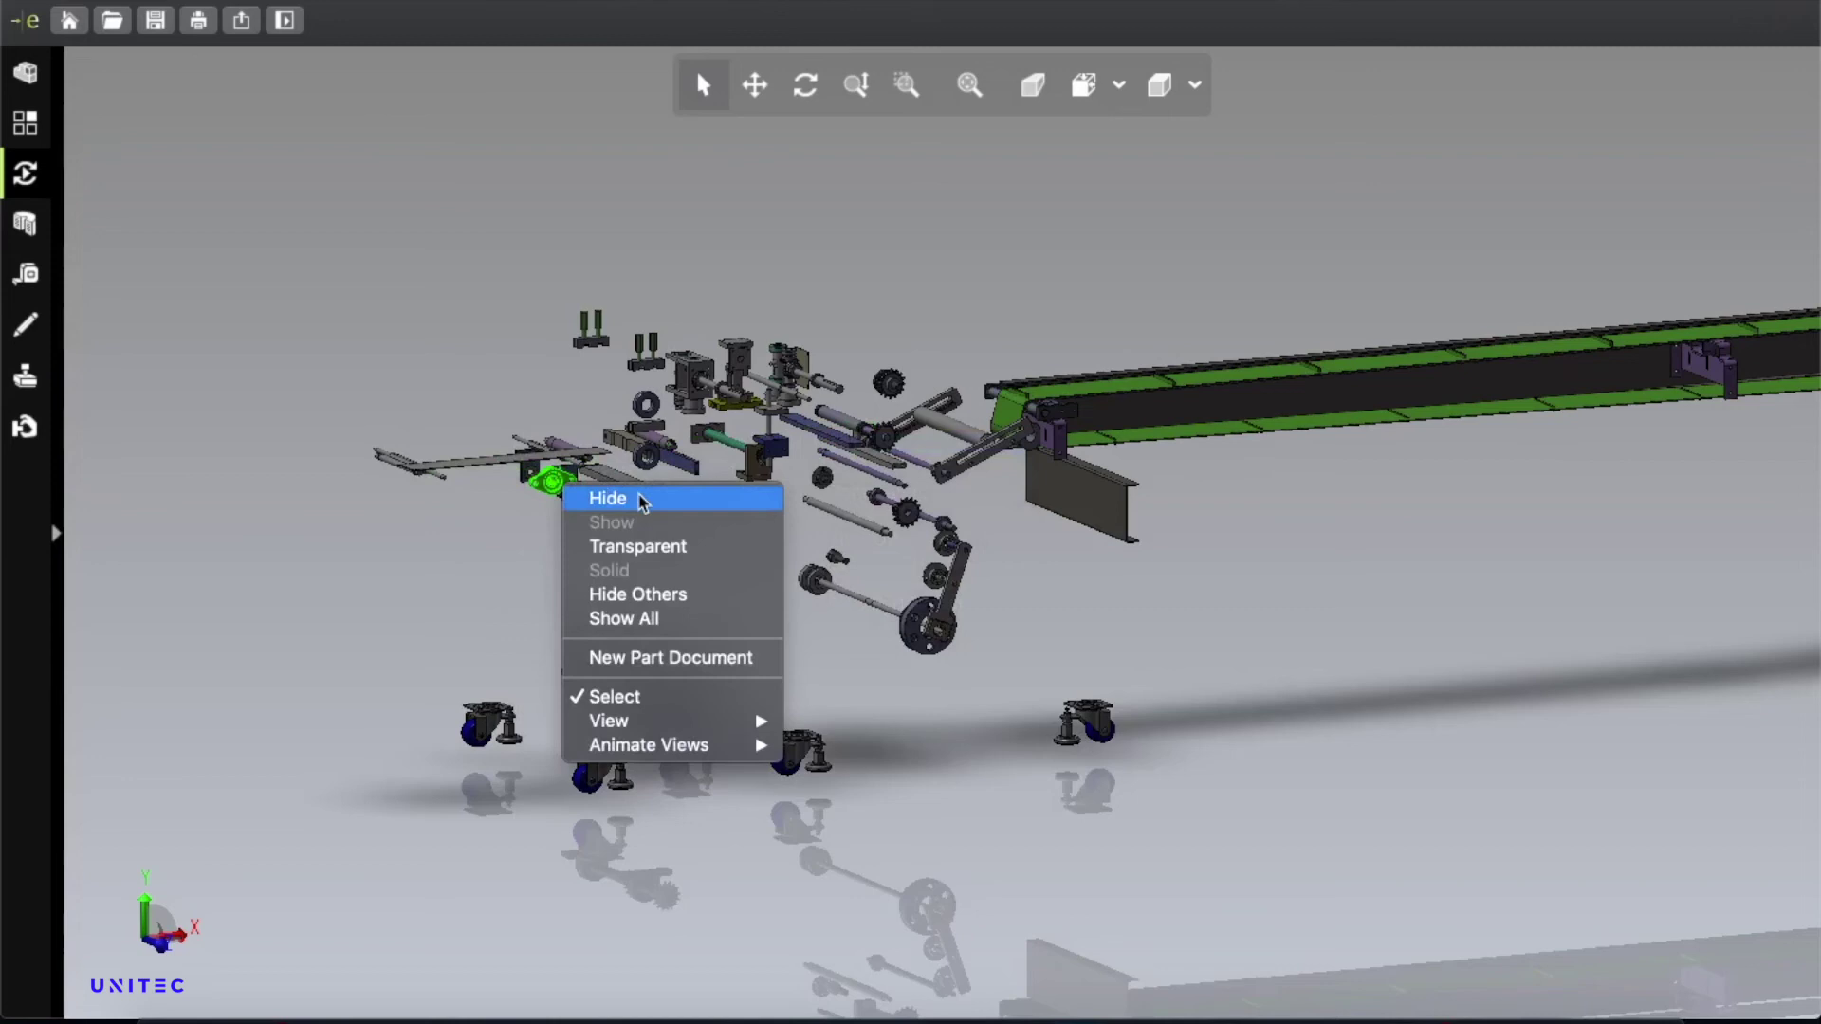
pyautogui.click(638, 496)
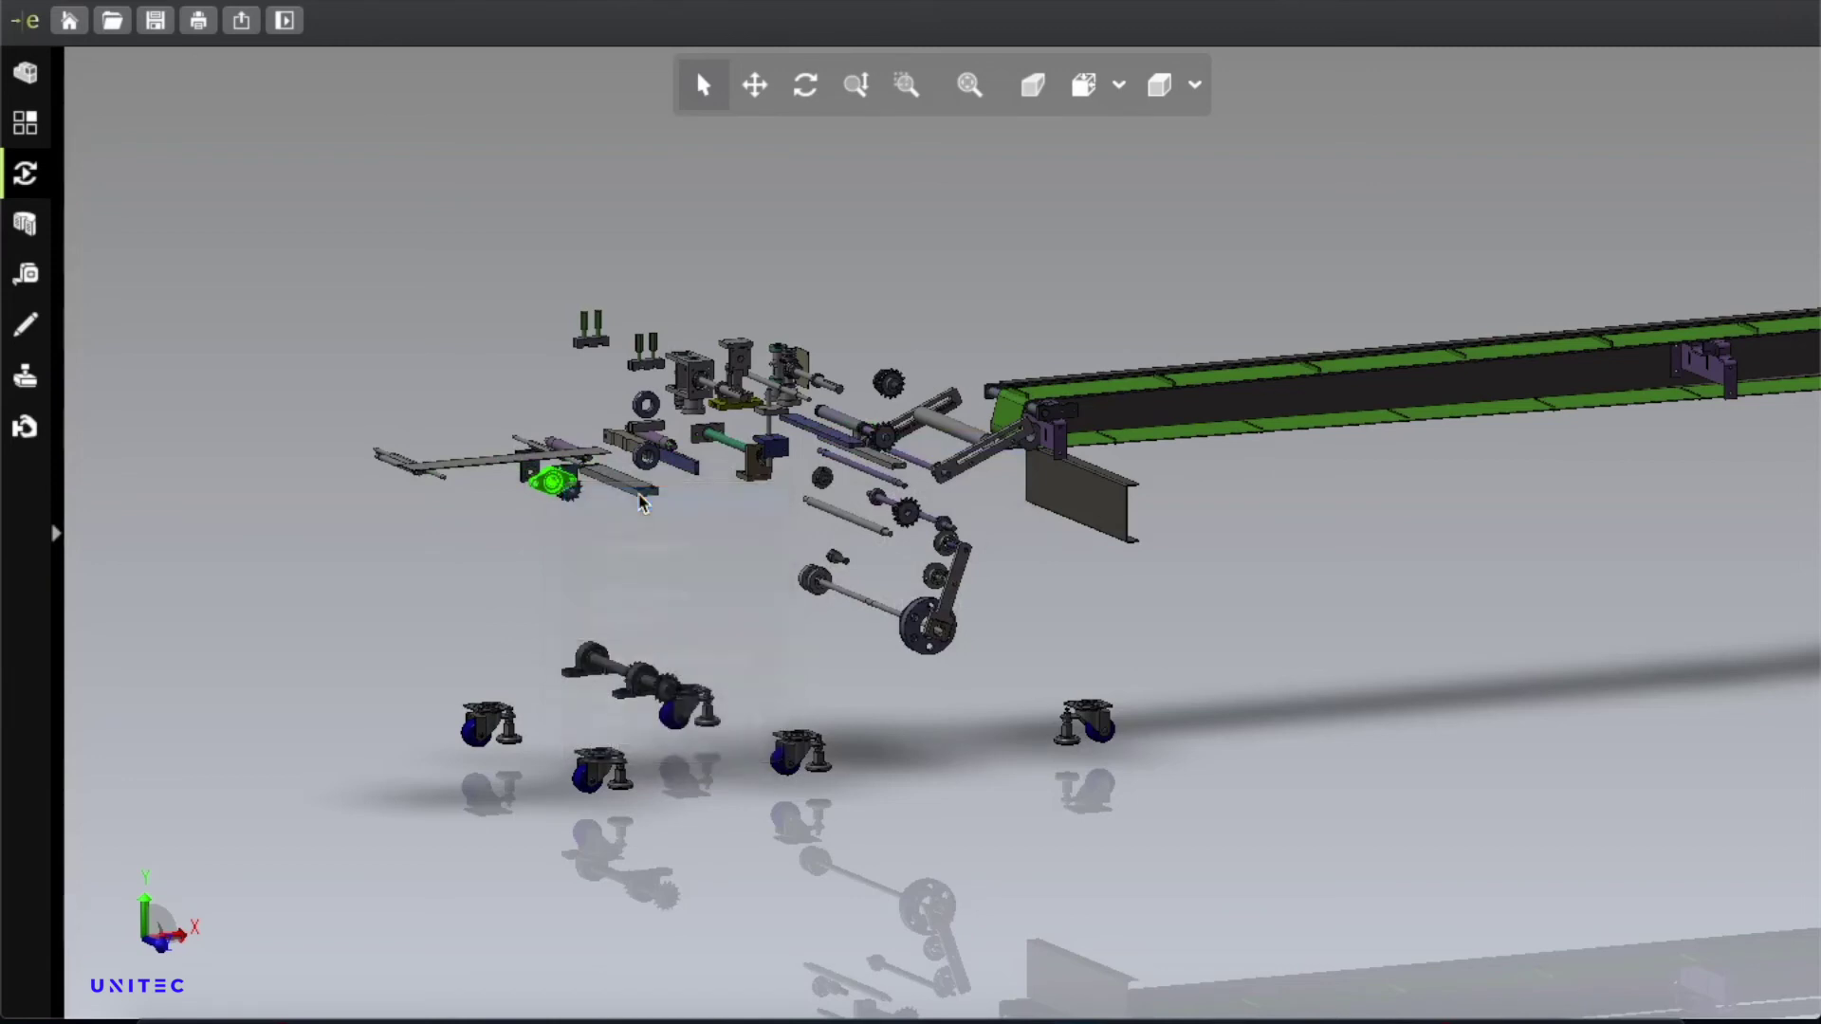
# Hide the square housing of the upper shaft unit and the block on the middle unit beside it.
pyautogui.rightClick(704, 370)
pyautogui.click(738, 380)
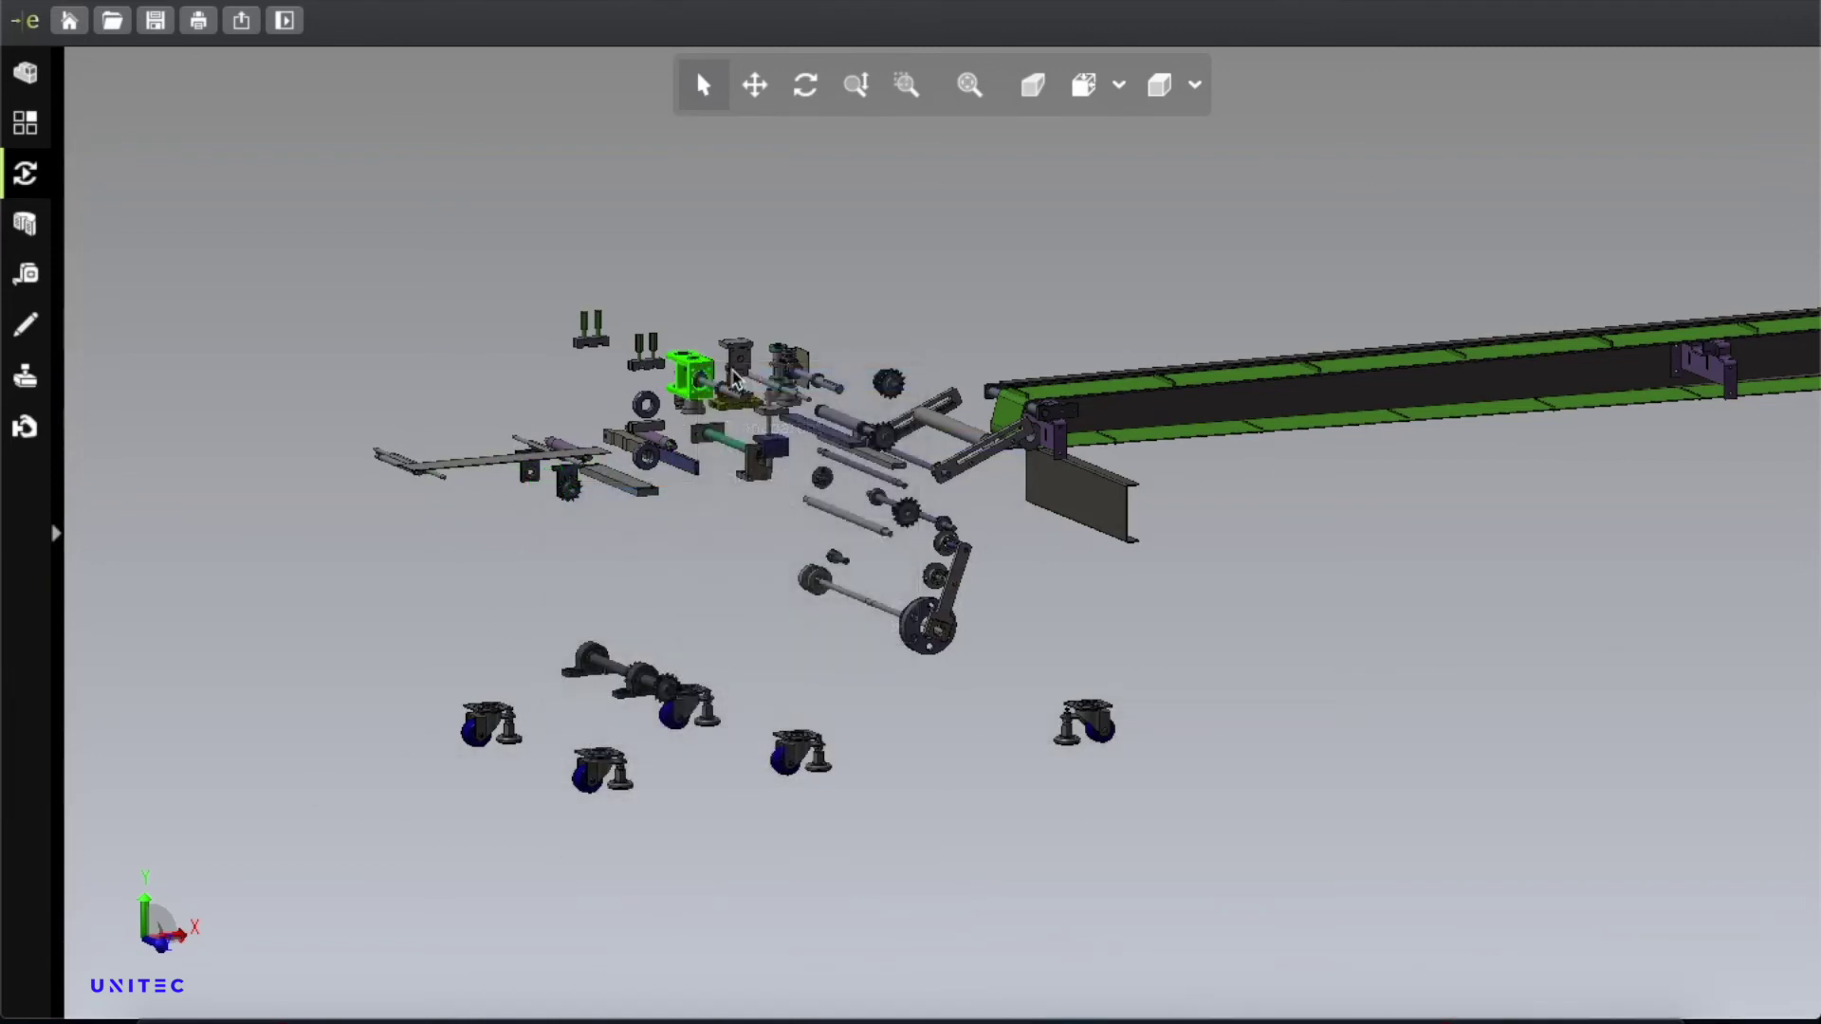
pyautogui.rightClick(737, 372)
pyautogui.click(786, 382)
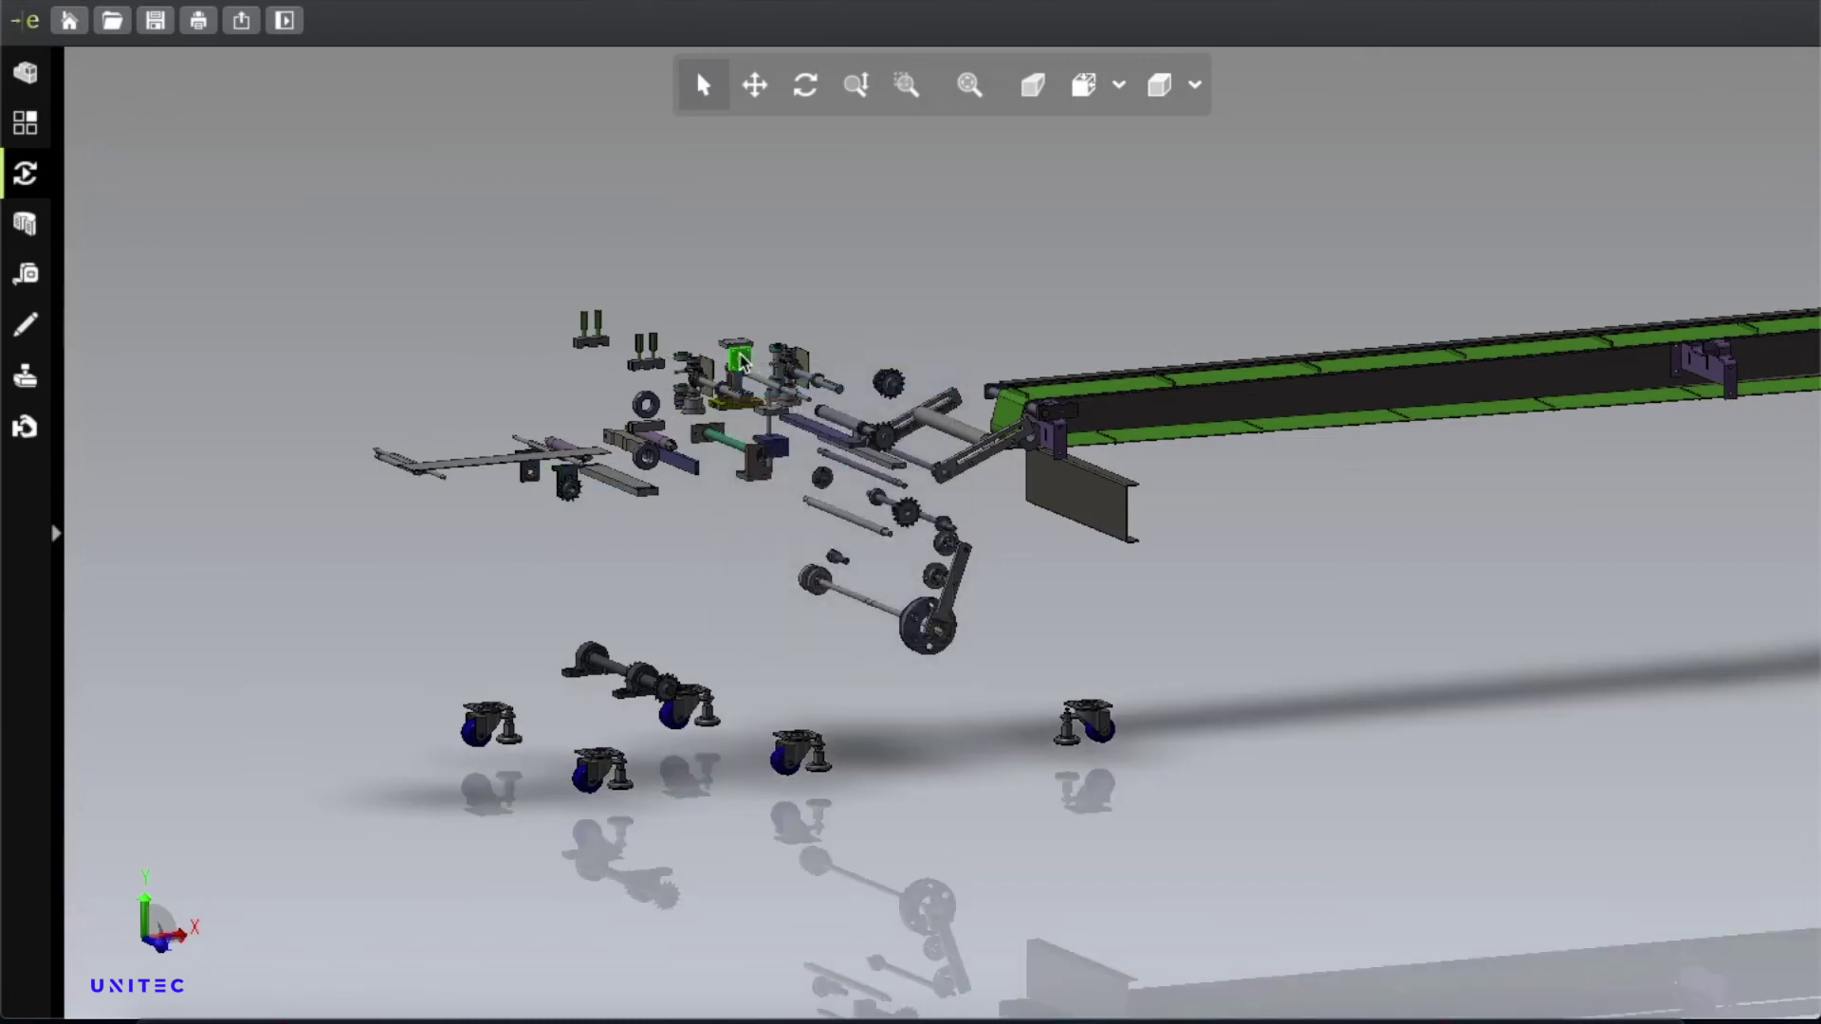
pyautogui.rightClick(741, 360)
pyautogui.click(773, 362)
# Hide the small part on the upper shaft unit nearest the conveyor and the round flange beneath it.
pyautogui.rightClick(784, 362)
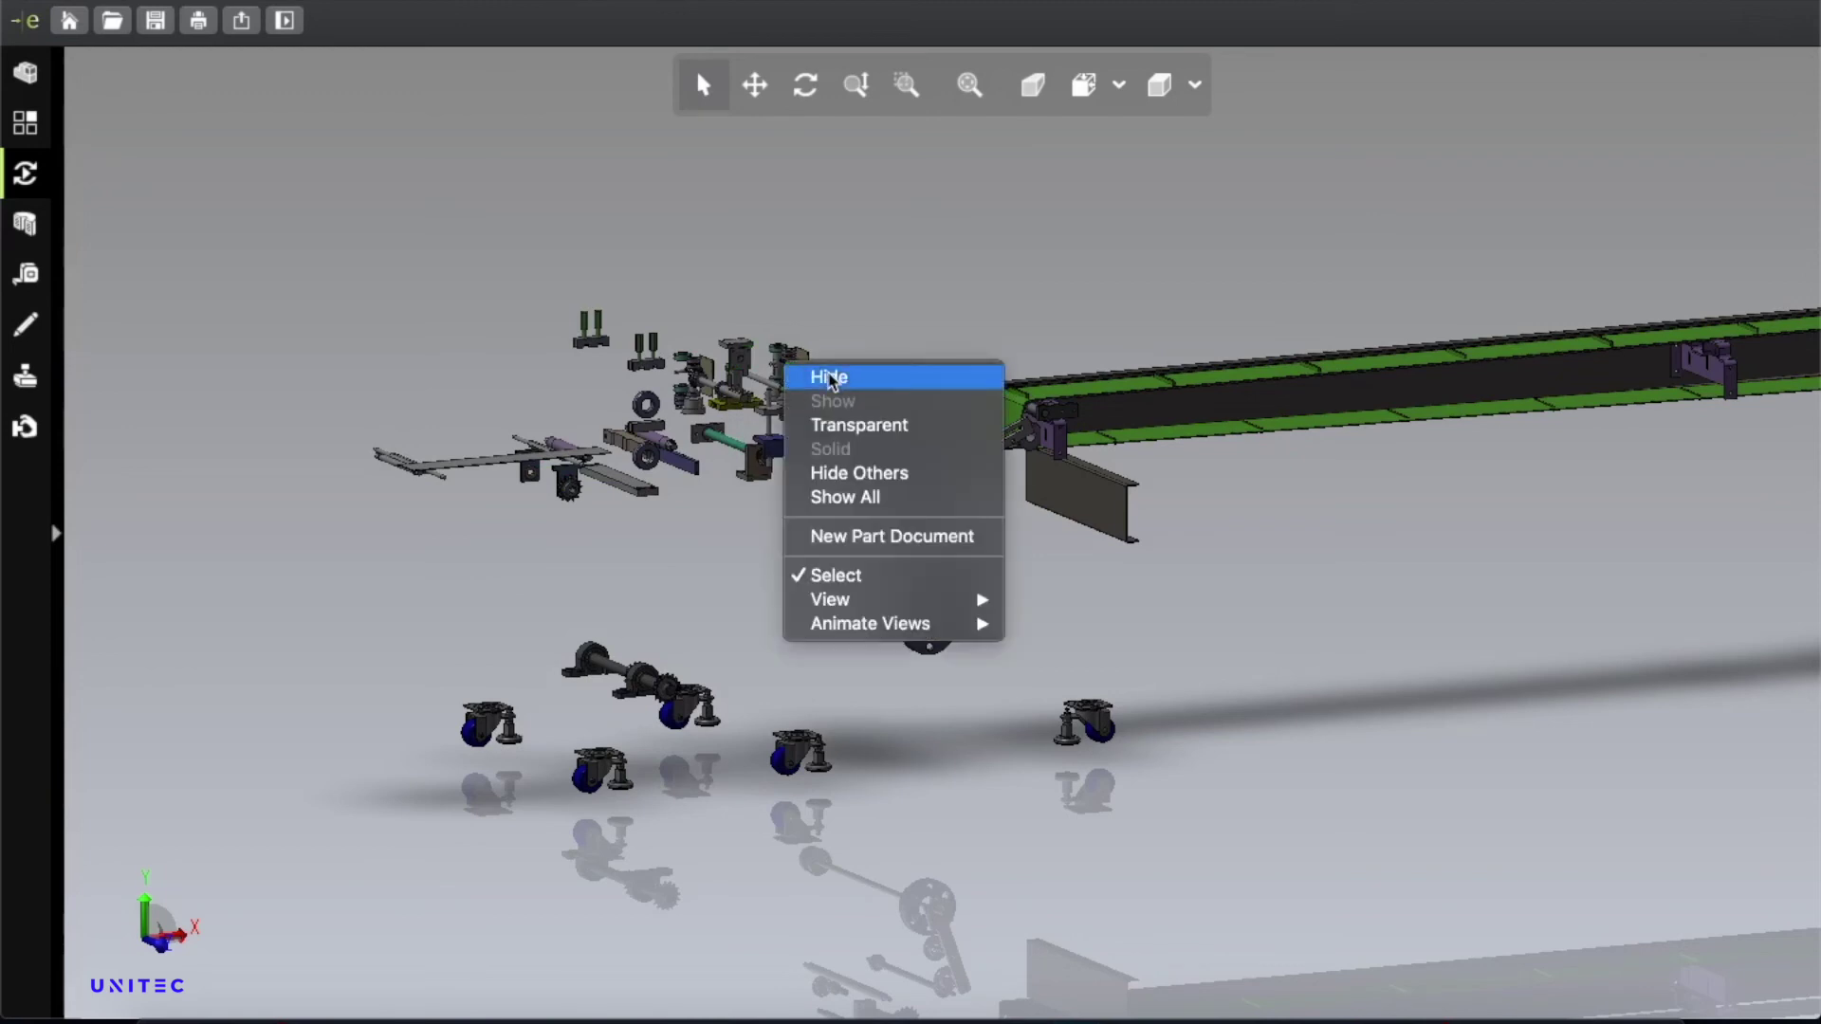
pyautogui.click(832, 379)
pyautogui.rightClick(790, 391)
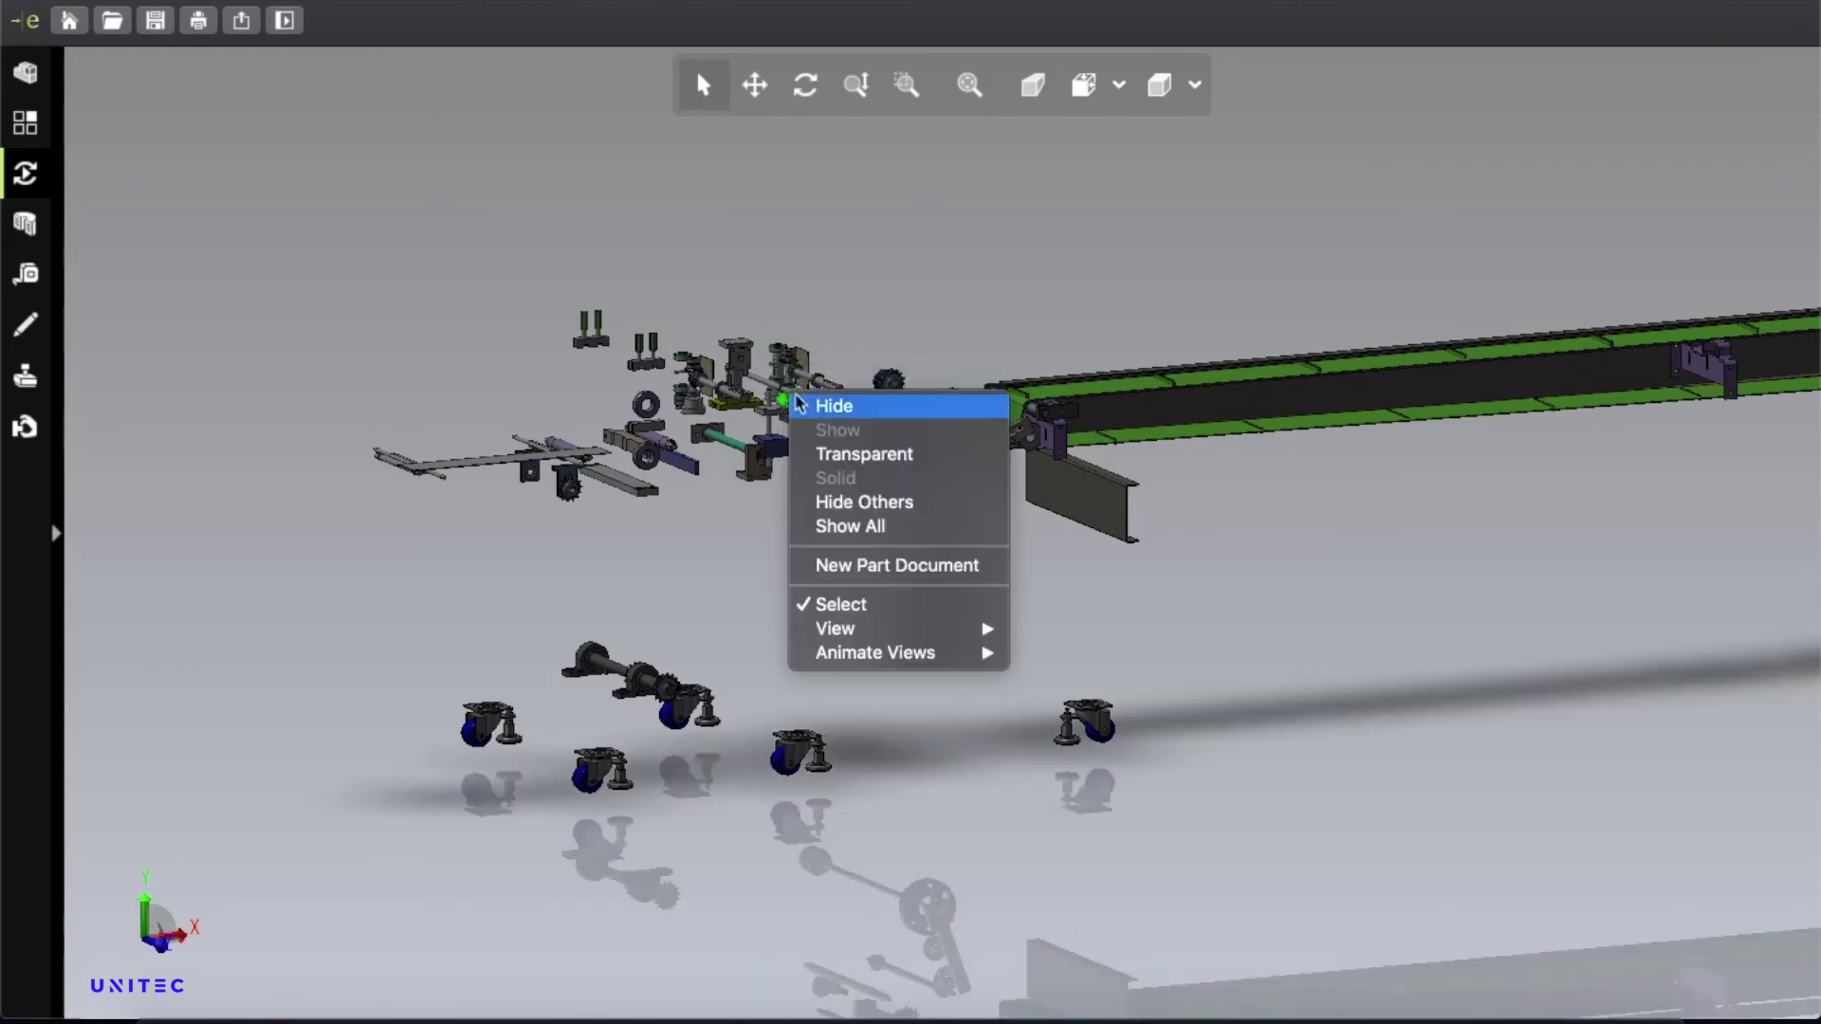
pyautogui.click(822, 406)
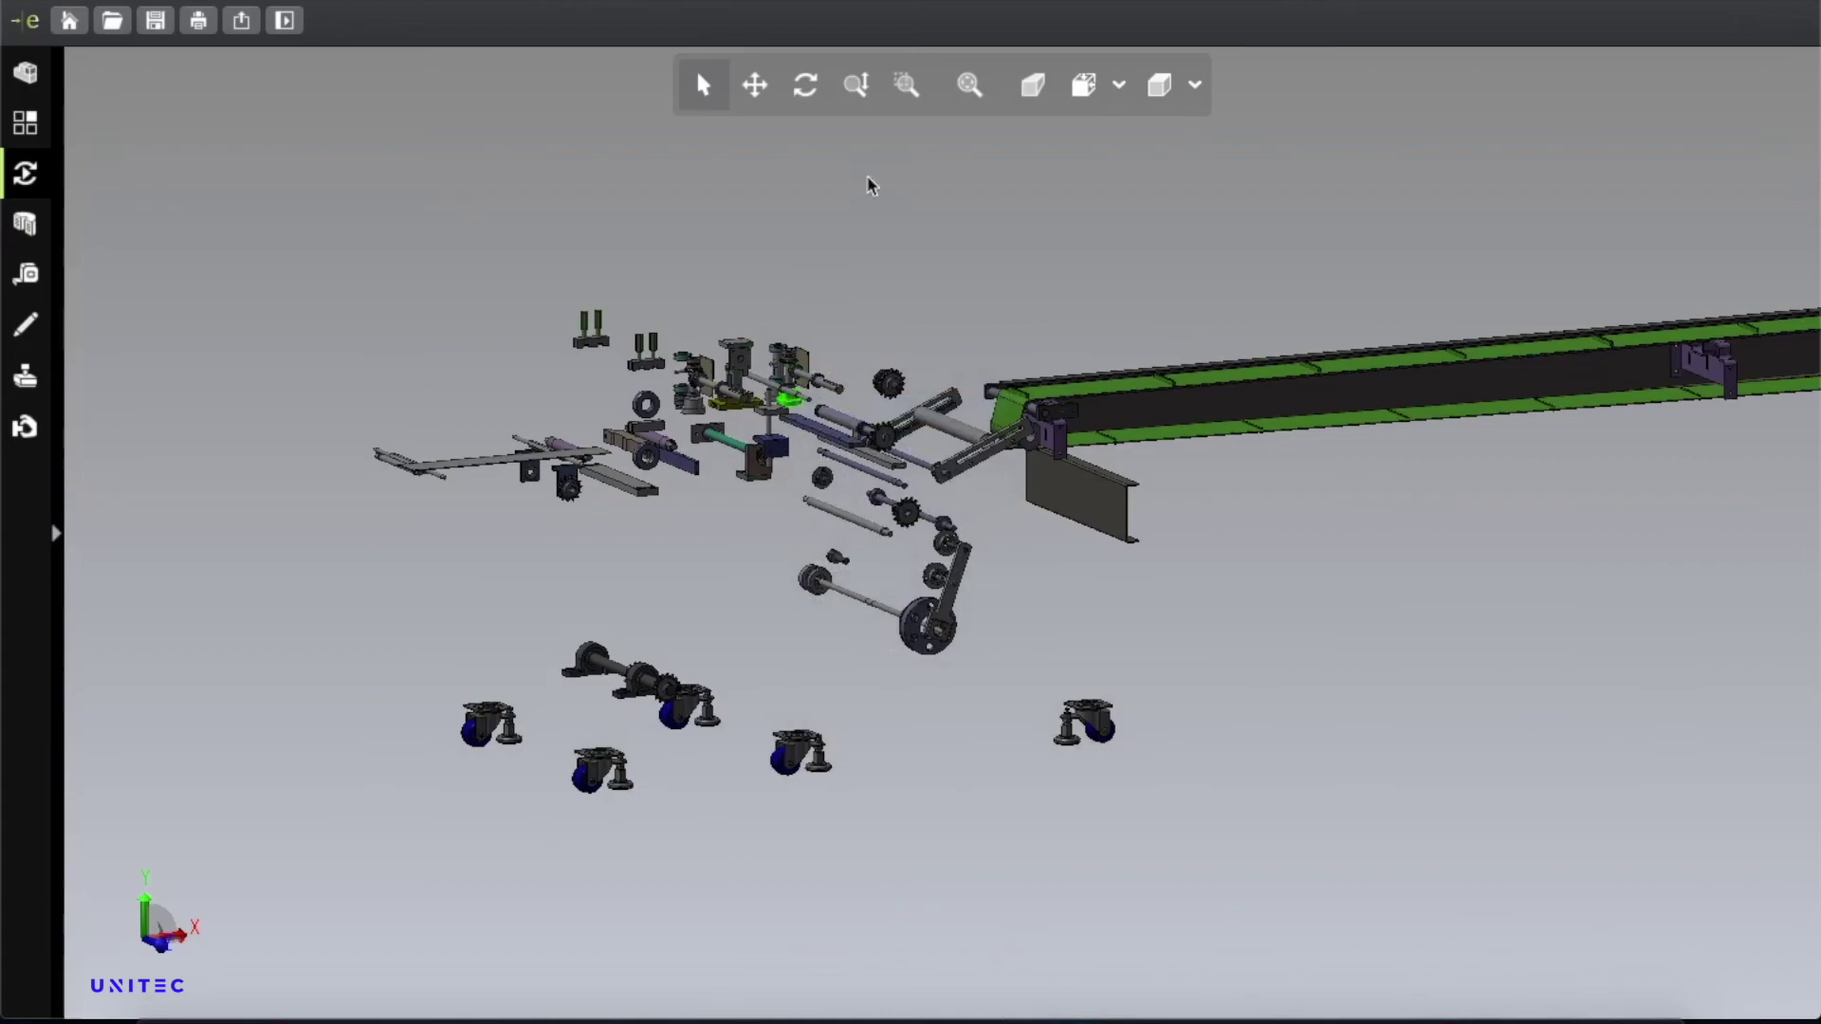
pyautogui.click(896, 2)
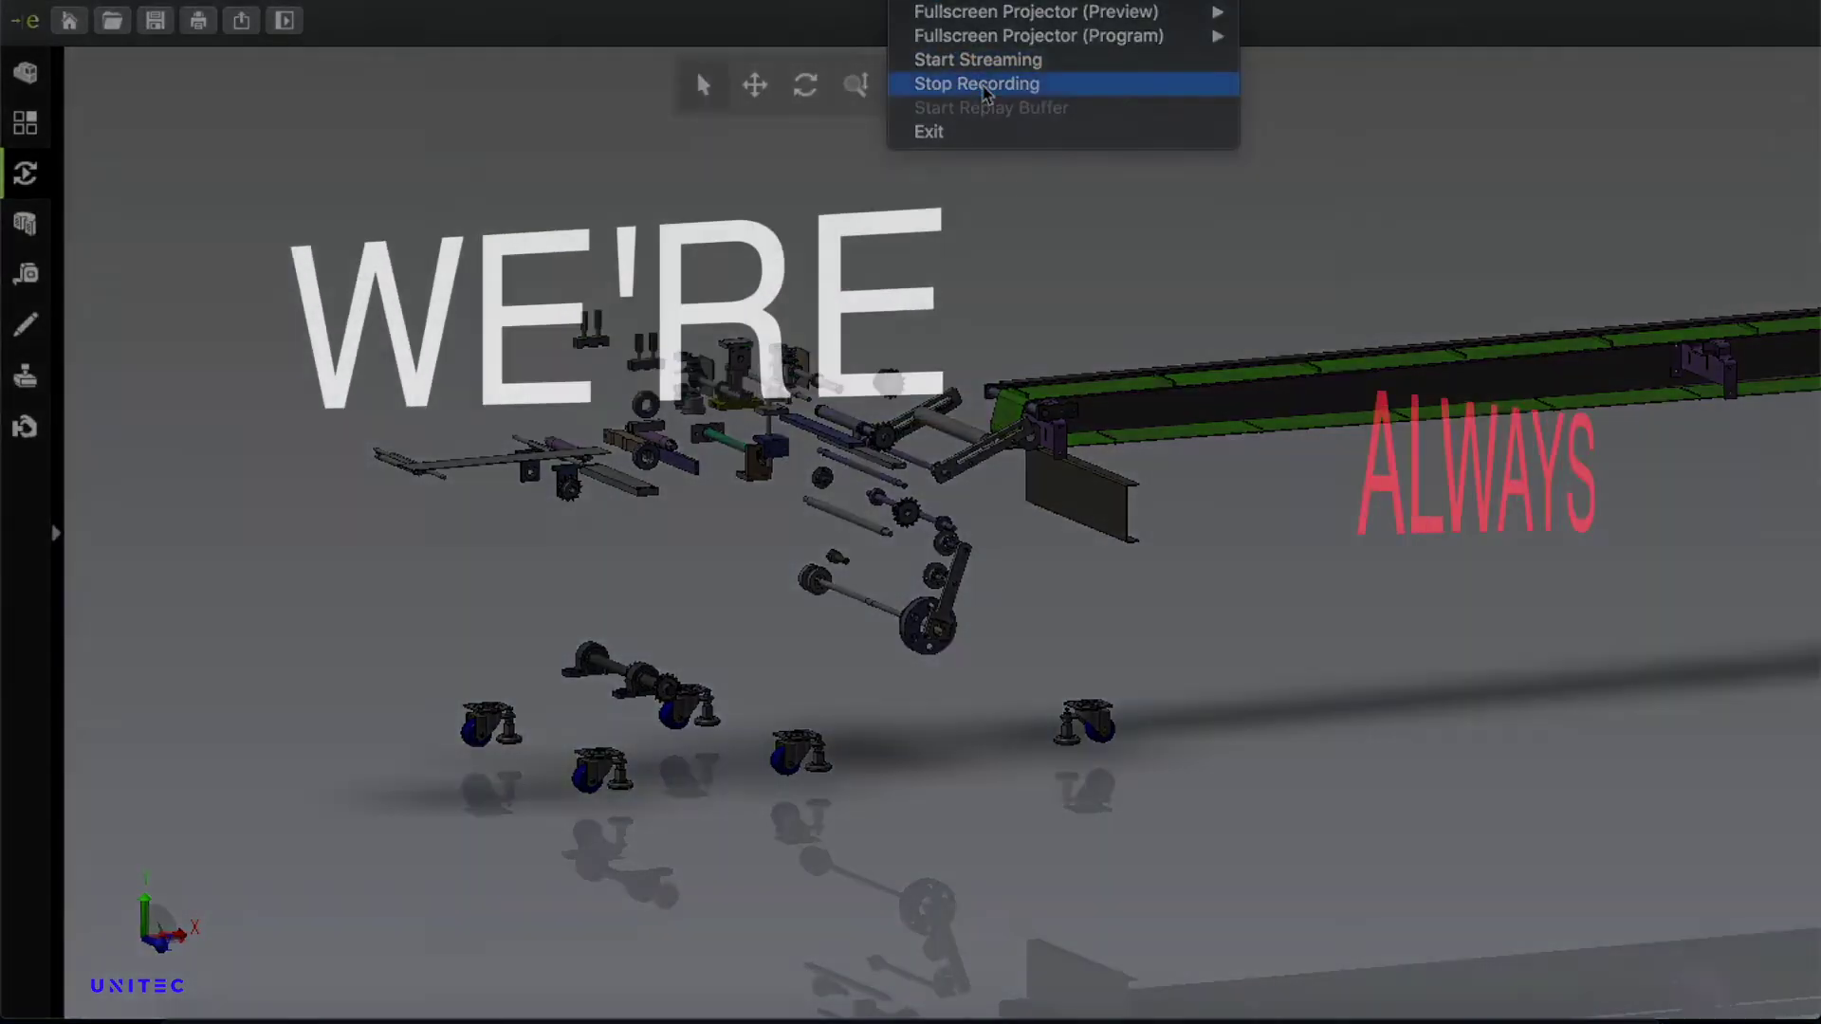